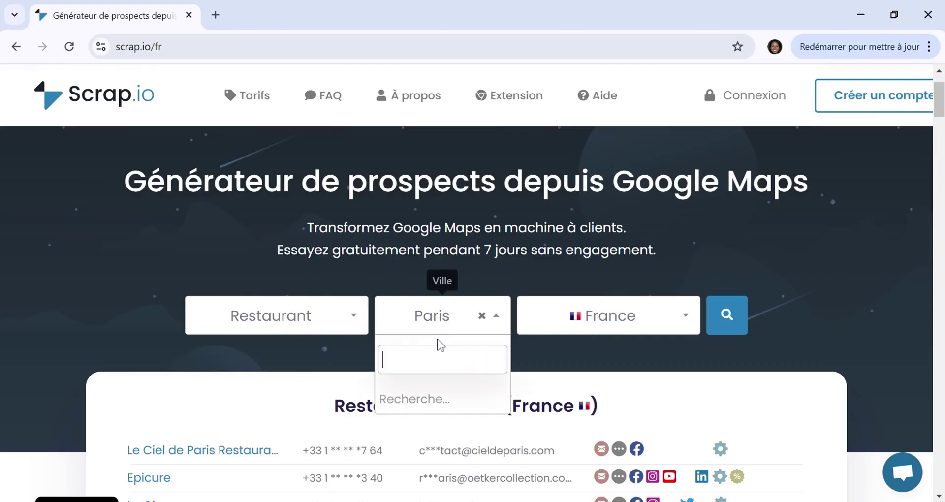
# Run the Scrap.io search for Paris restaurant leads, review results down to the 'Télécharger 10 203 contacts' offer, then open a new tab
pyautogui.click(727, 317)
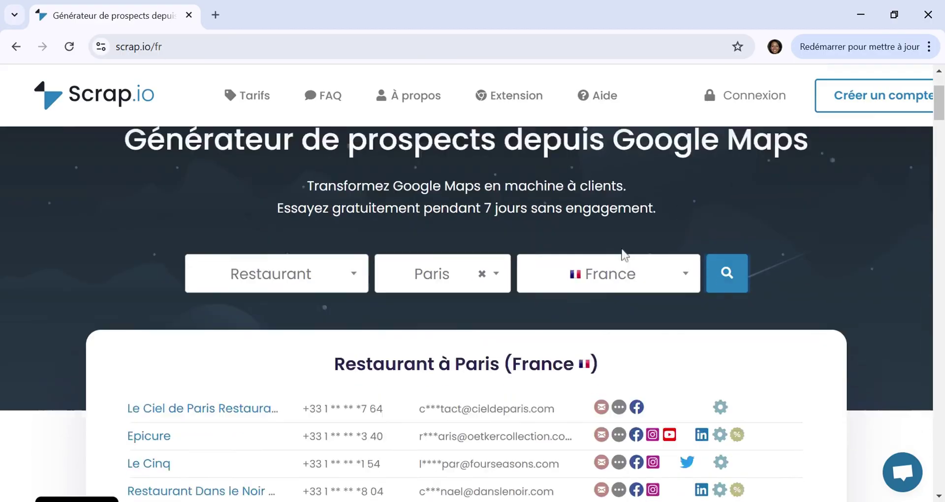
pyautogui.scroll(-8, 625, 253)
pyautogui.scroll(4, 382, 247)
pyautogui.scroll(-8, 487, 302)
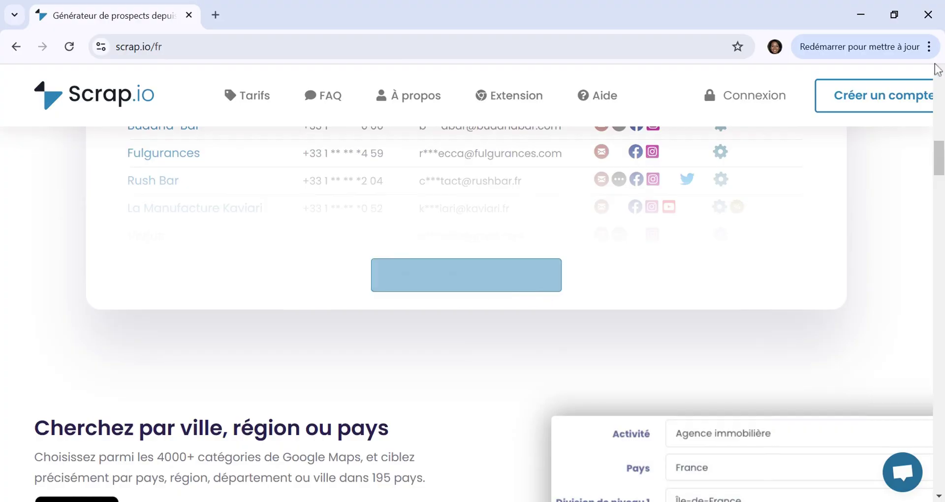
pyautogui.click(869, 103)
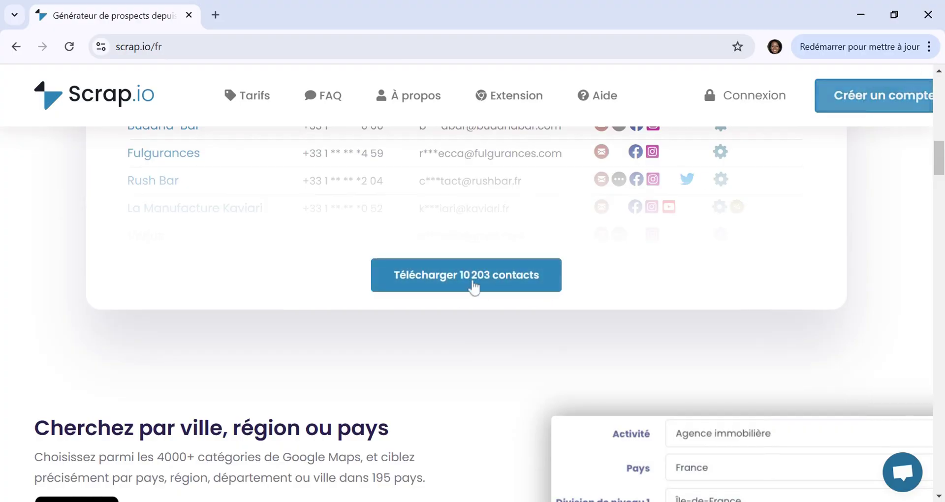
pyautogui.scroll(5, 493, 271)
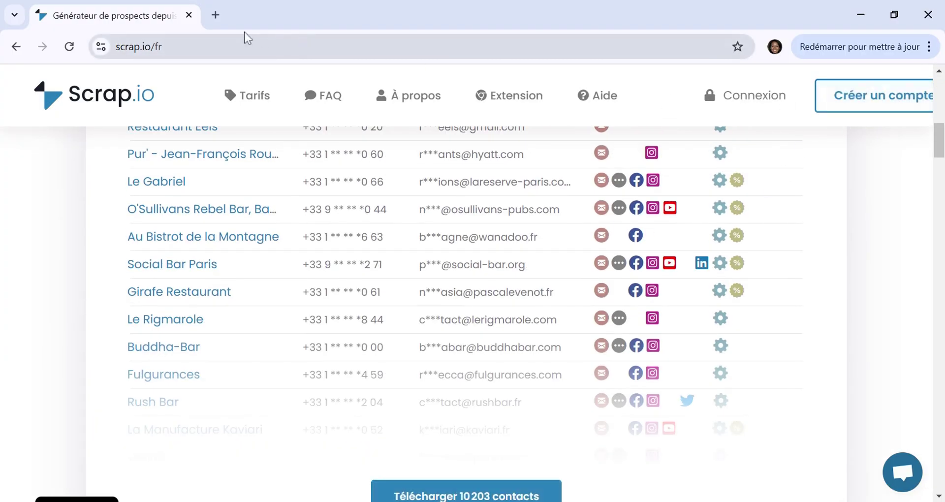
pyautogui.click(215, 15)
# Search for 'temp mail' and open the temp-mail.org website
pyautogui.write('te')
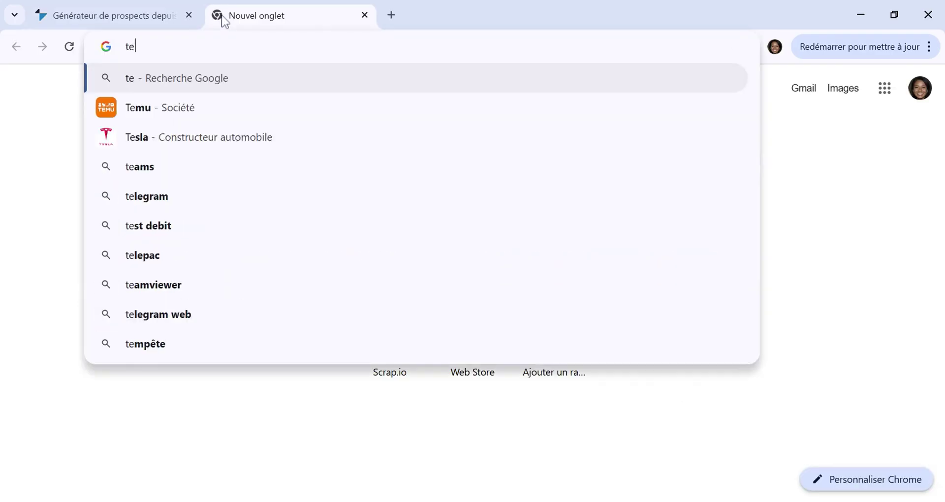
pyautogui.write('mp mail')
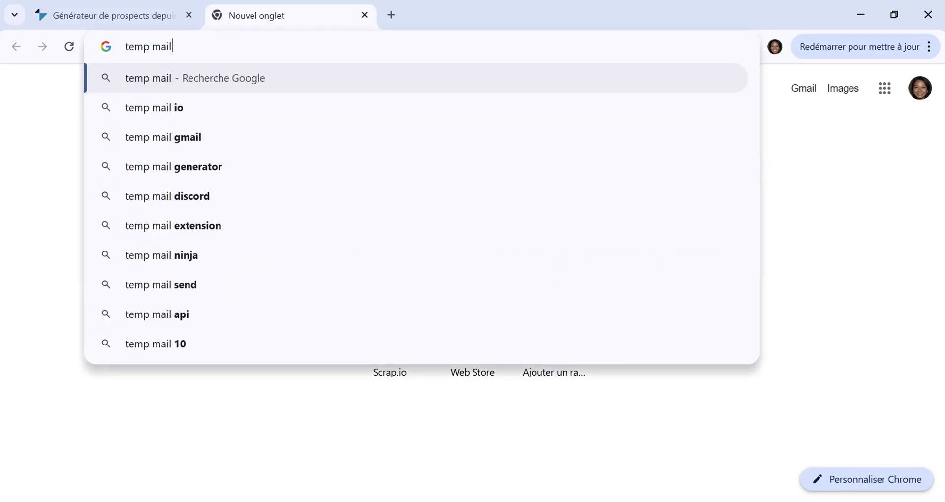
pyautogui.press('Return')
pyautogui.click(97, 230)
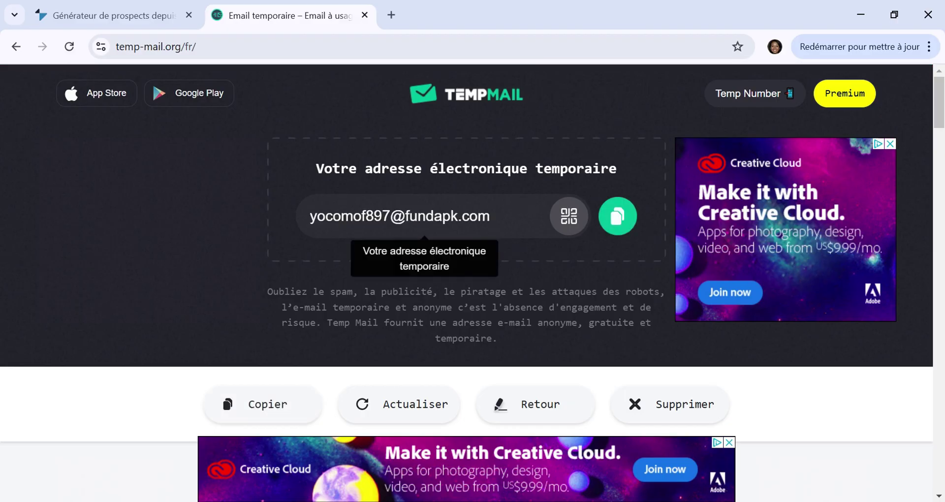
# Copy the disposable email address, check the empty inbox, and go back to the Scrap.io leads tab
pyautogui.click(615, 223)
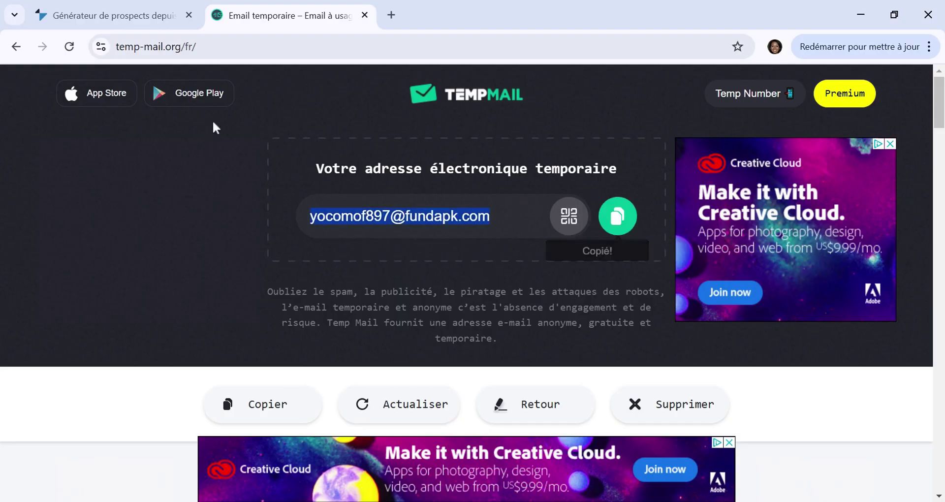
pyautogui.scroll(-5, 476, 309)
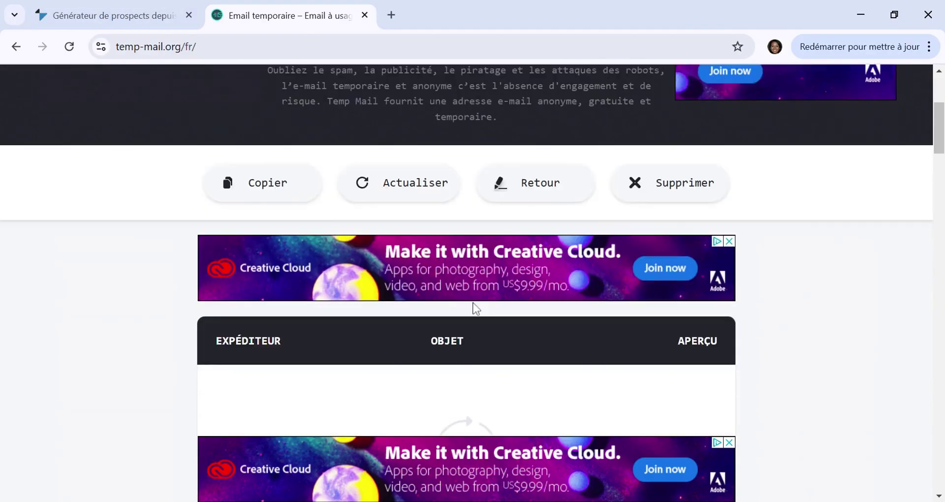
pyautogui.scroll(-5, 476, 308)
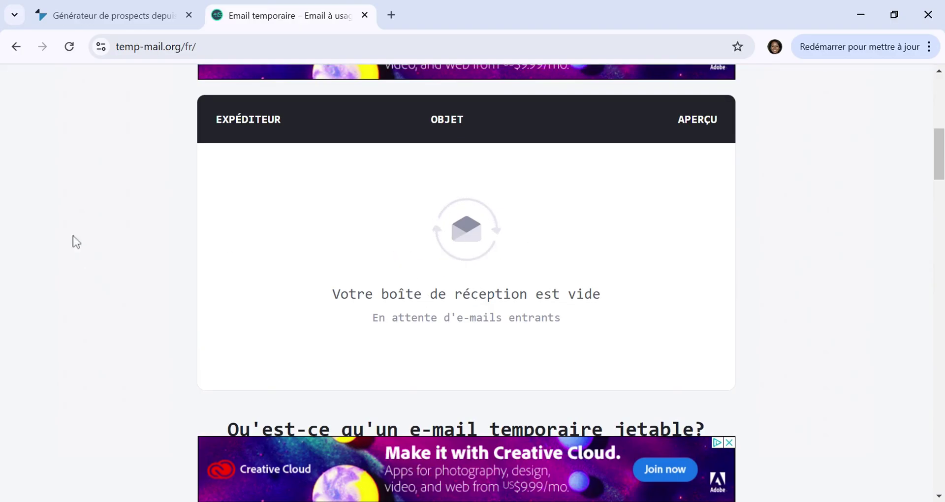
pyautogui.click(77, 13)
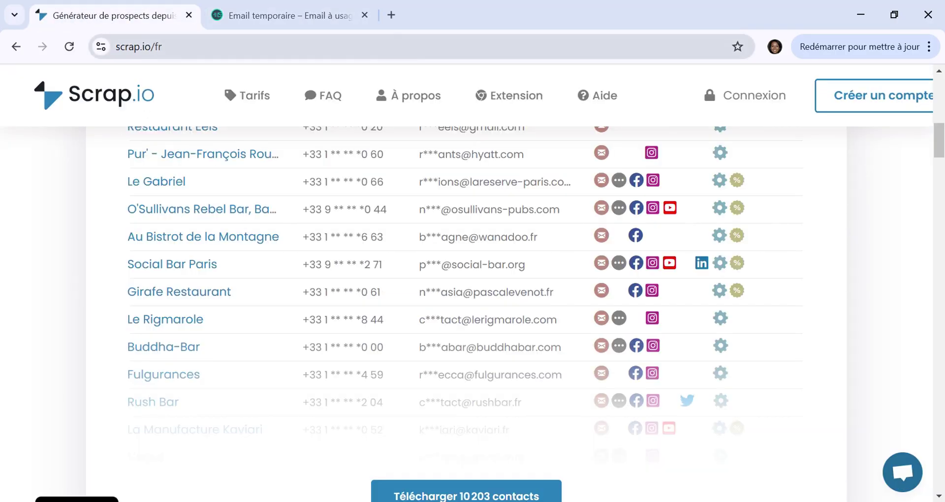
# Close the Temp Mail tab and open mailsie.eu from a Google search for 'mailsie'
pyautogui.click(364, 15)
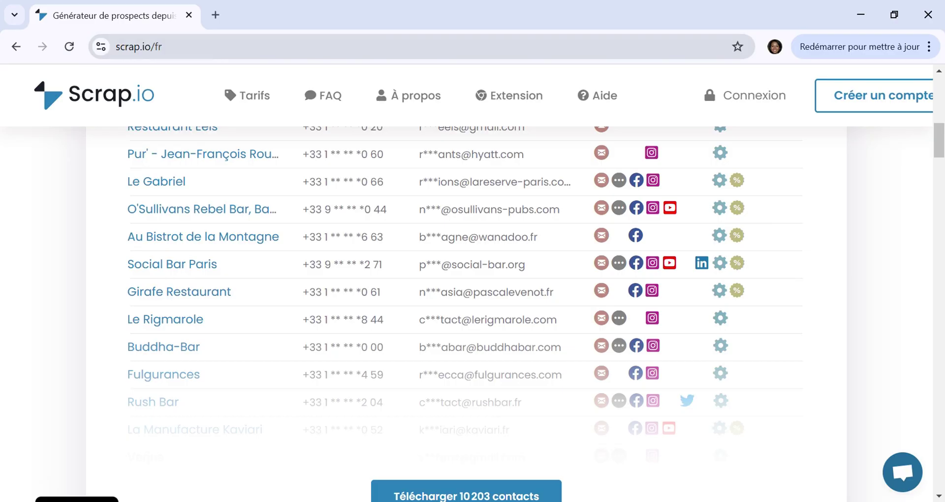
pyautogui.click(345, 47)
pyautogui.write('mailsie')
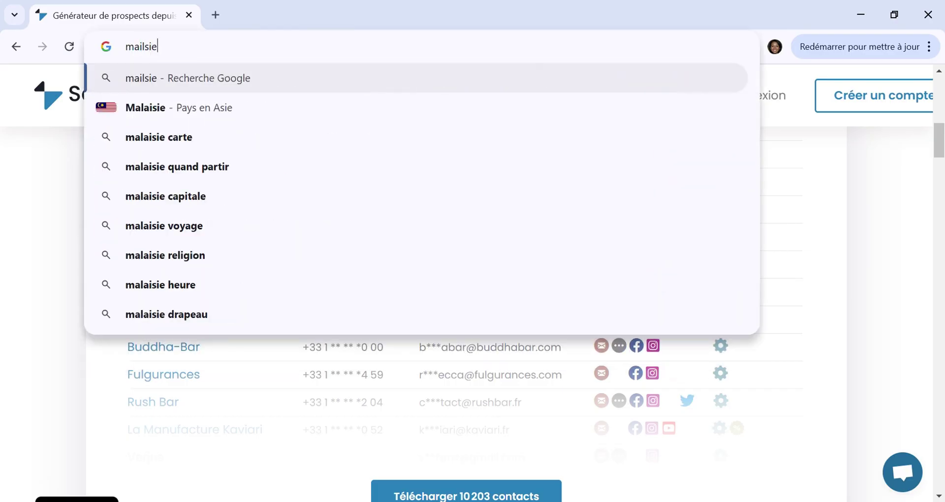
pyautogui.press('Return')
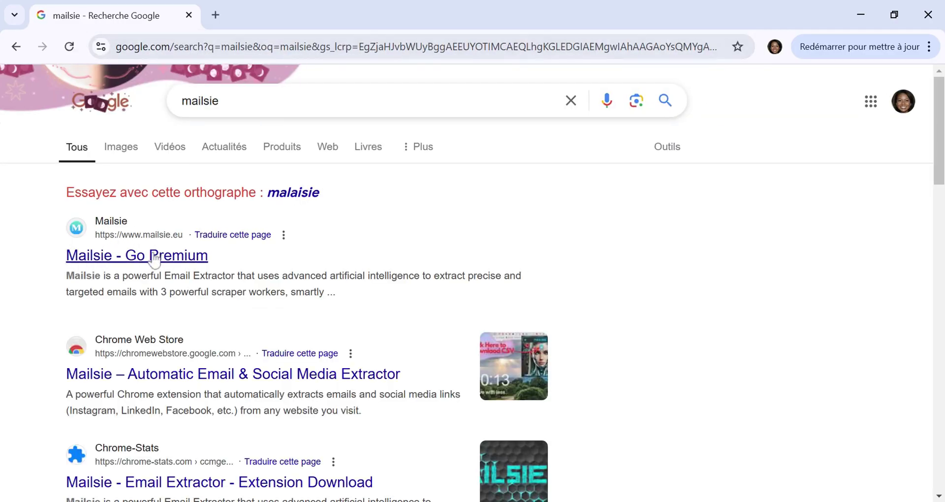
pyautogui.click(154, 257)
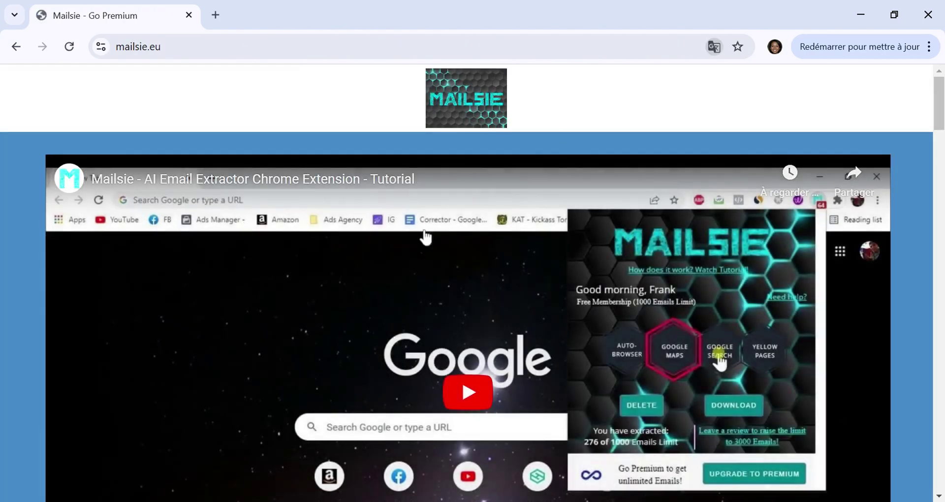
pyautogui.scroll(-15, 426, 238)
pyautogui.scroll(6, 408, 241)
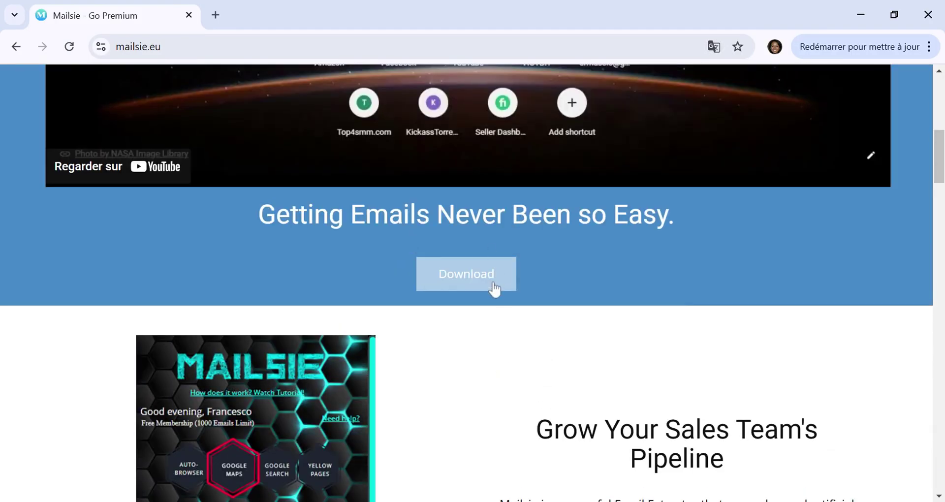
# Download the Mailsie extension from the 'Getting Emails Never Been so Easy' section
pyautogui.click(495, 289)
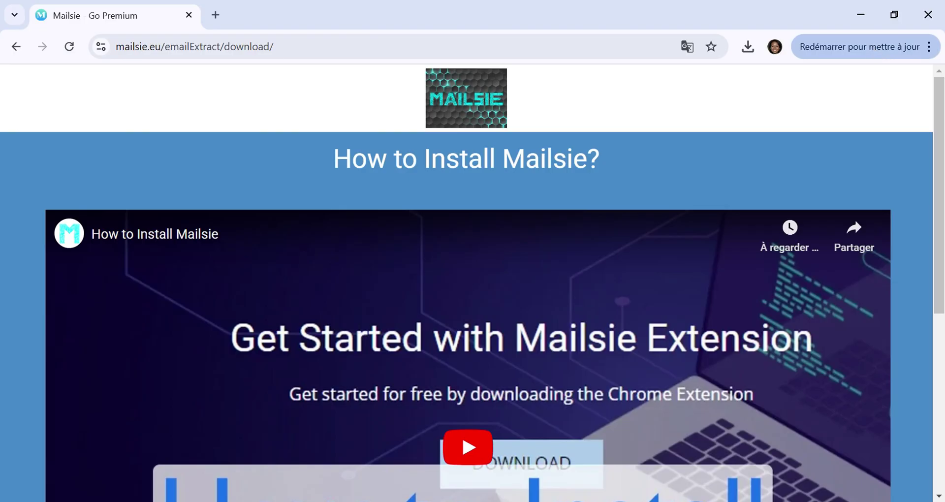
# On chrome://extensions, enable developer mode and load the unzipped Mailsie folder as an unpacked extension
pyautogui.click(557, 339)
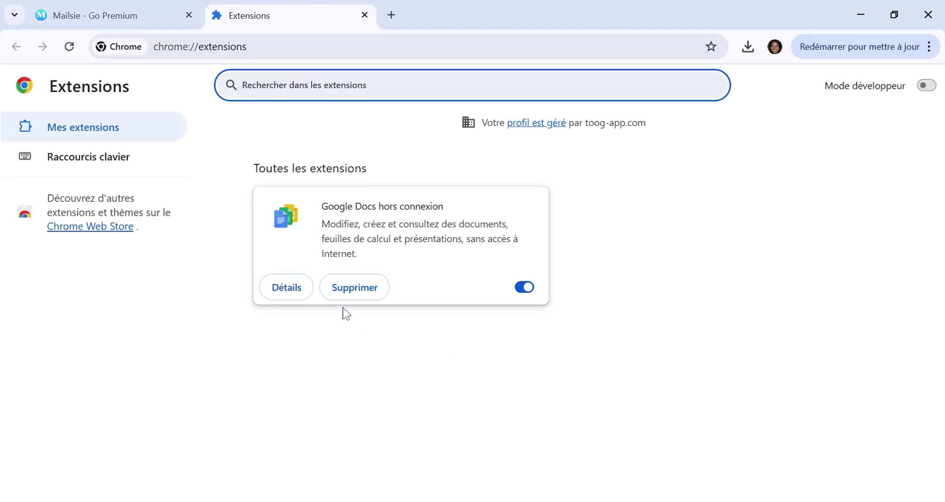
pyautogui.click(928, 86)
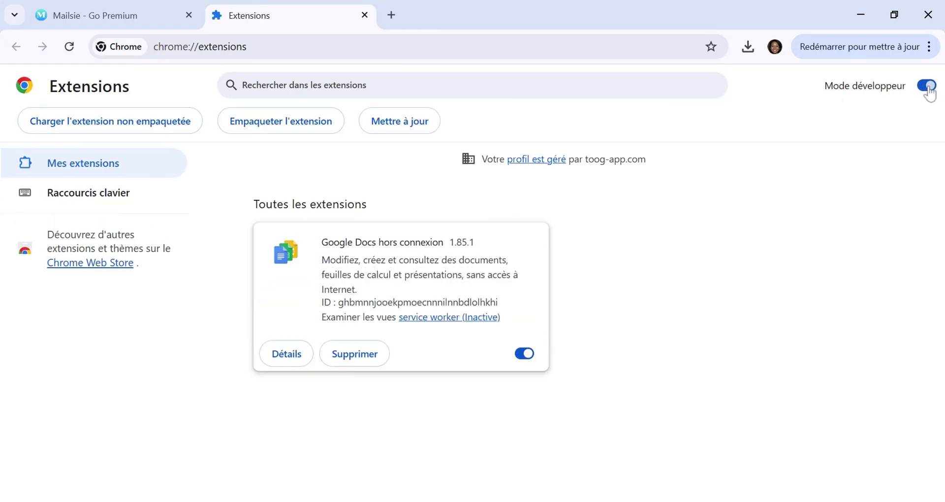
pyautogui.click(89, 134)
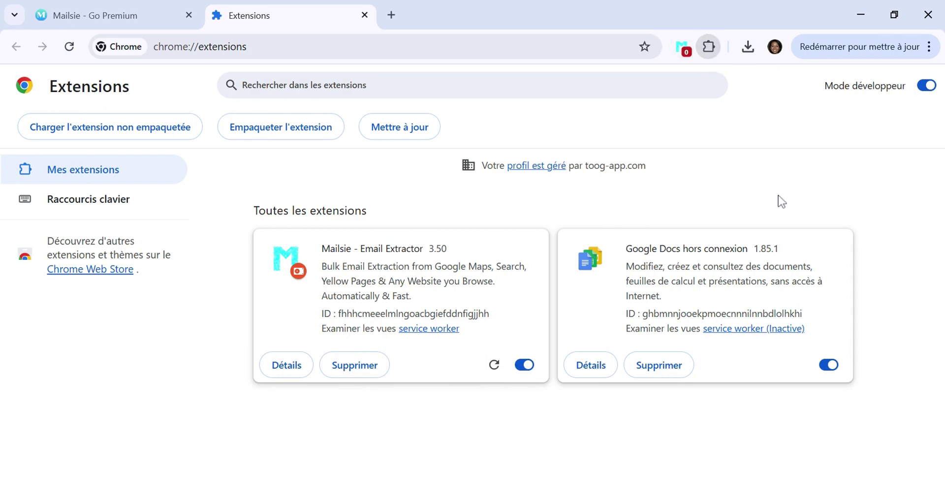
# In a new tab, search 'google maps' and open Google Maps showing the Talence area
pyautogui.click(391, 15)
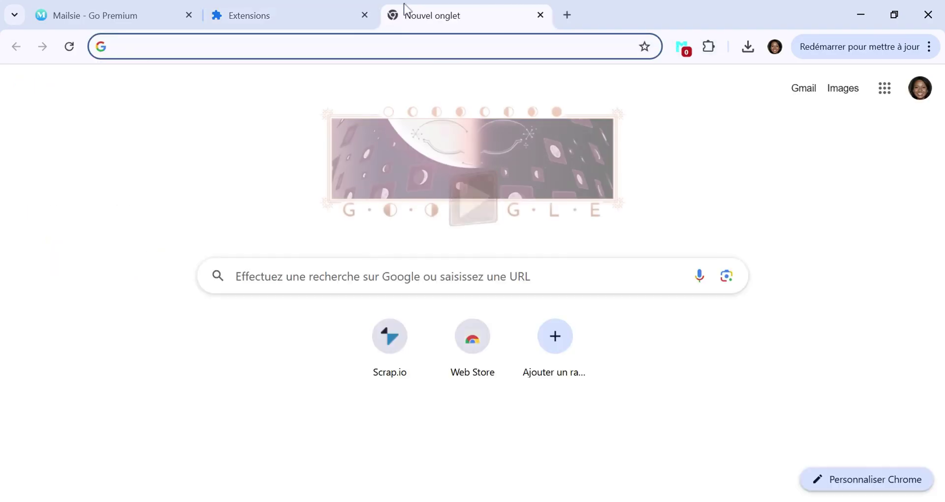
pyautogui.write('google maps')
pyautogui.press('Return')
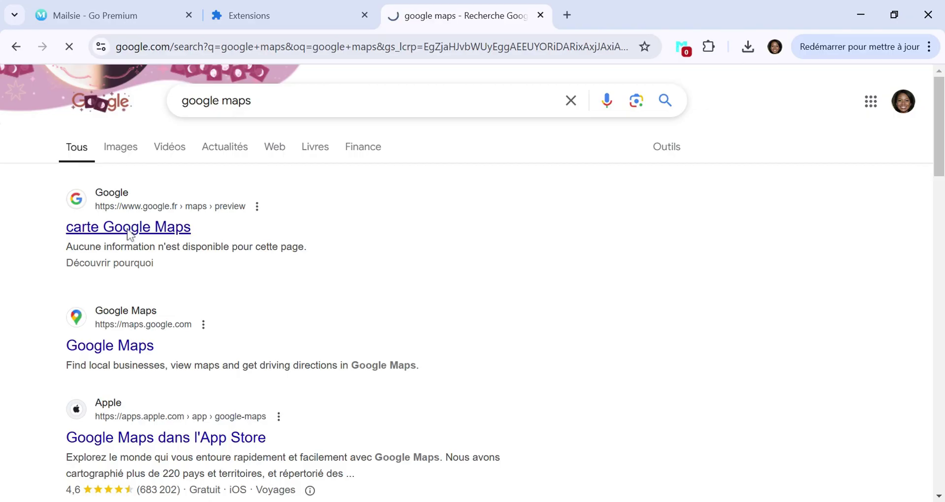
pyautogui.click(130, 235)
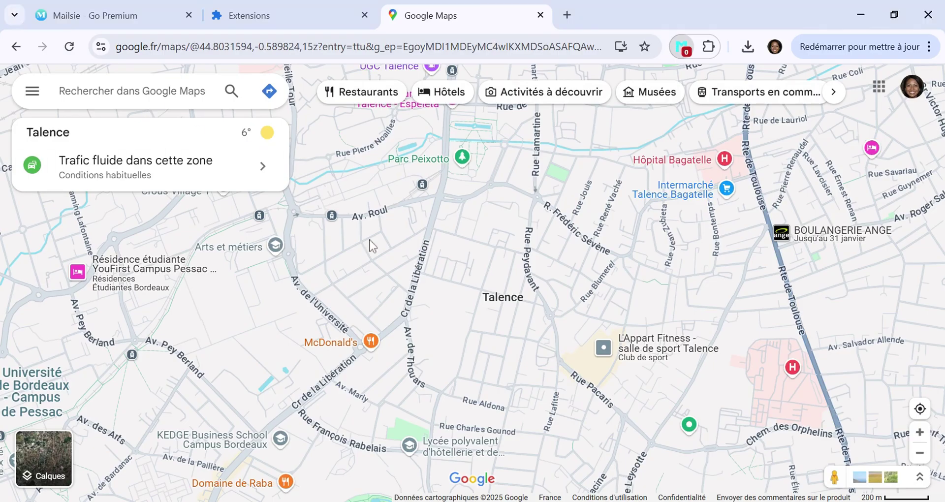
pyautogui.moveTo(784, 246)
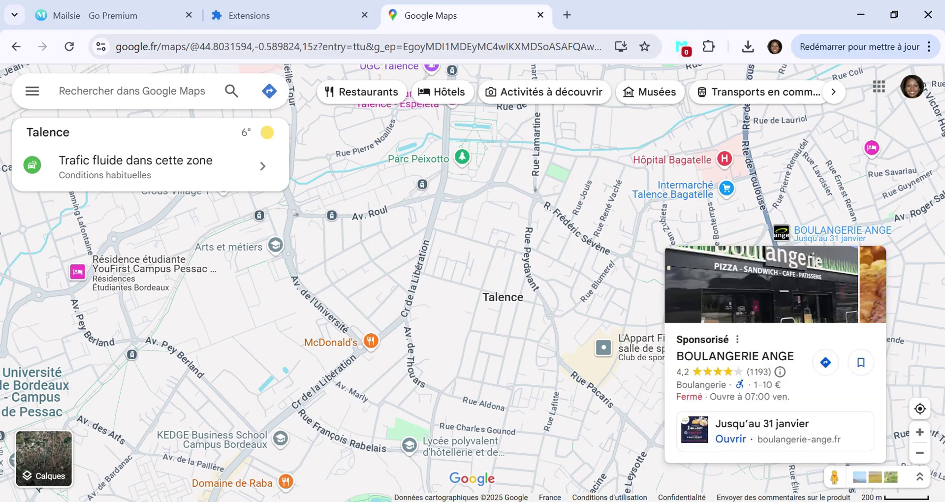
# Search Maps for 'agence immobiliere', widen the view to Bordeaux, and tick 'Mettre à jour les résultats'
pyautogui.write('ag')
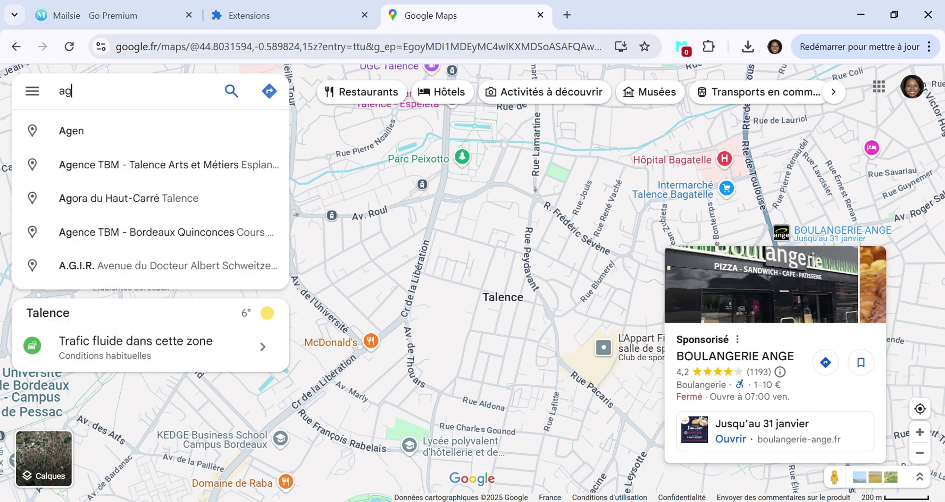
pyautogui.write('ence immobiliere')
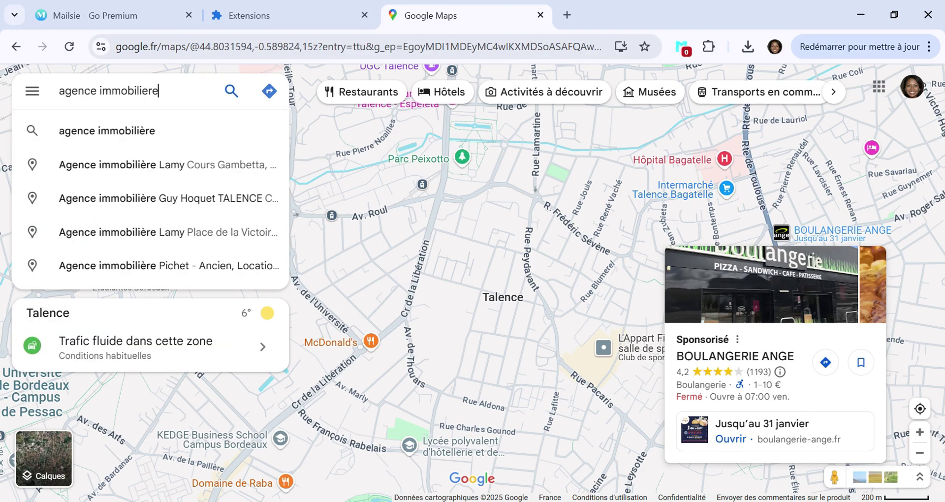
pyautogui.press('Return')
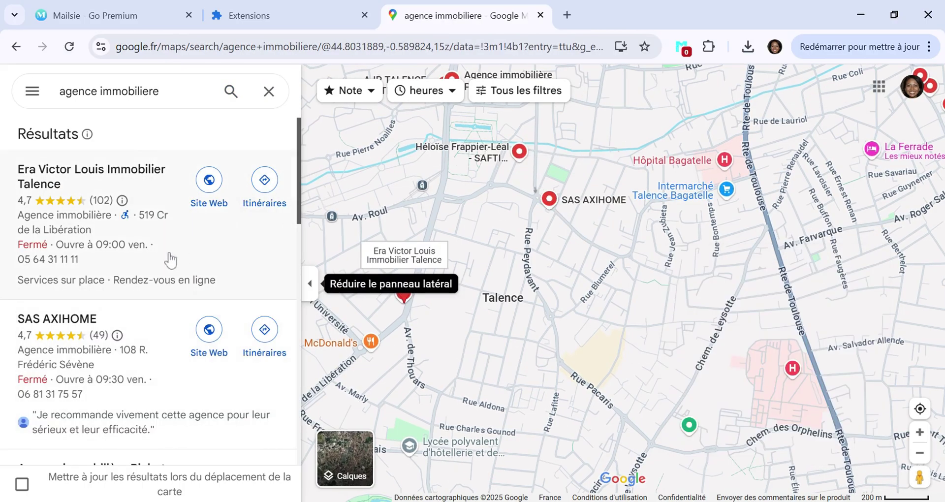
pyautogui.scroll(-20, 170, 259)
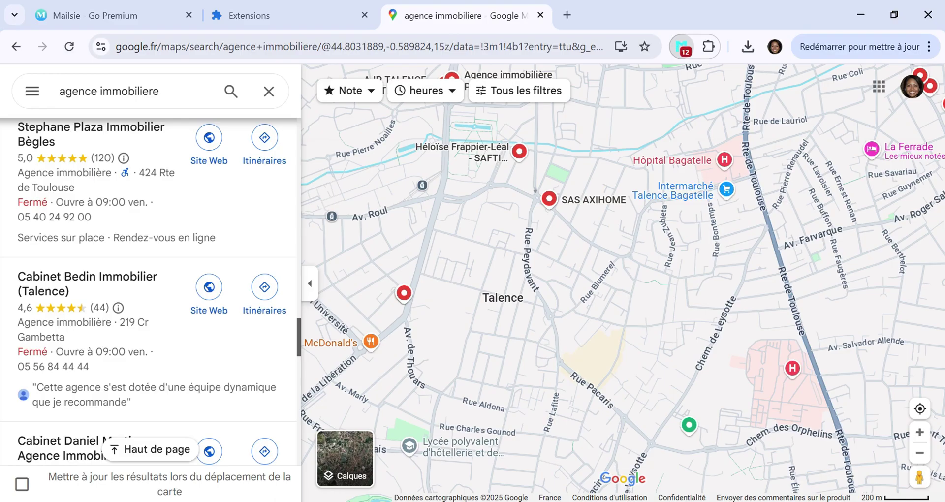
pyautogui.click(728, 143)
pyautogui.scroll(-10, 123, 266)
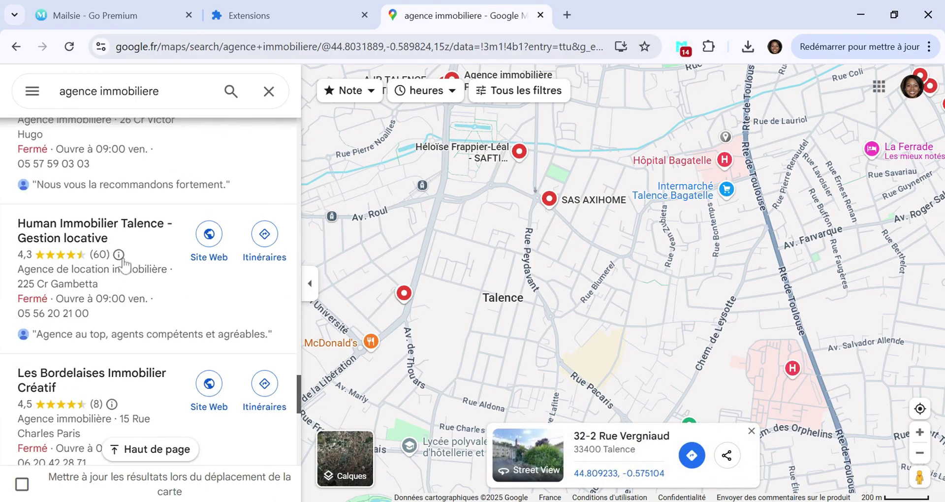
pyautogui.scroll(-8, 148, 285)
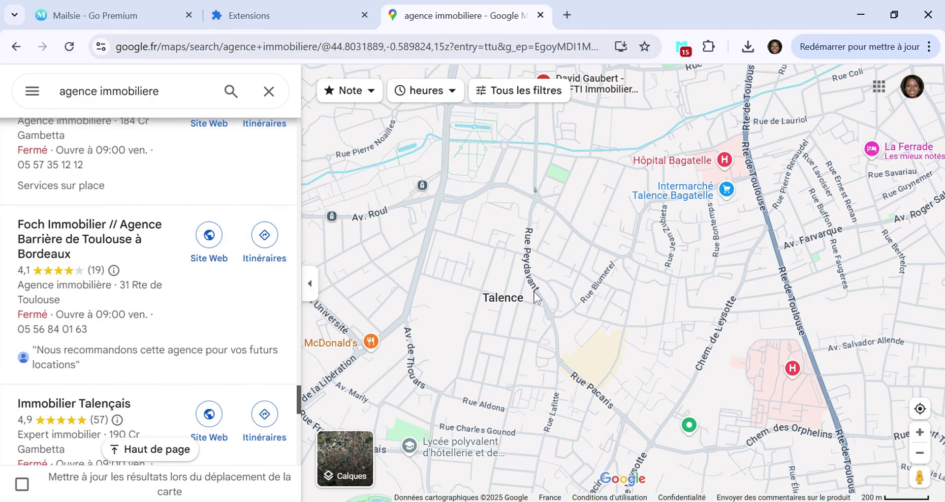
pyautogui.scroll(-5, 537, 298)
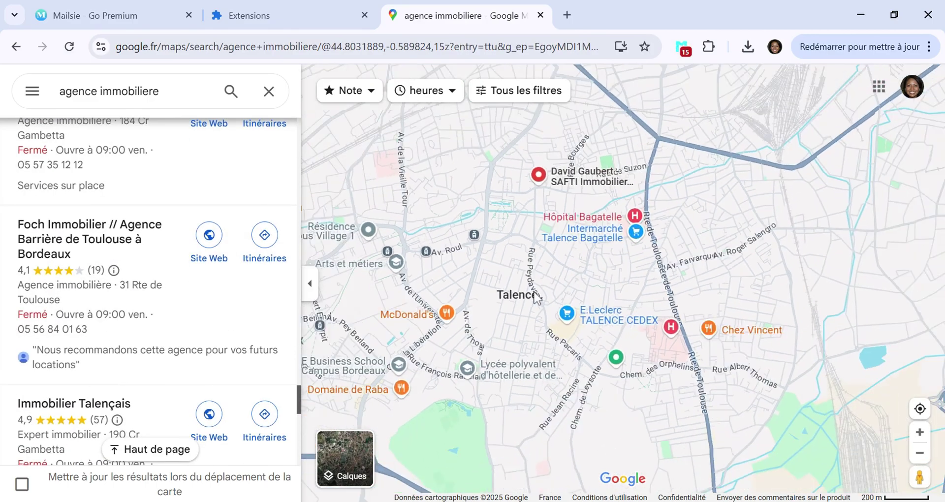
pyautogui.scroll(-2, 536, 298)
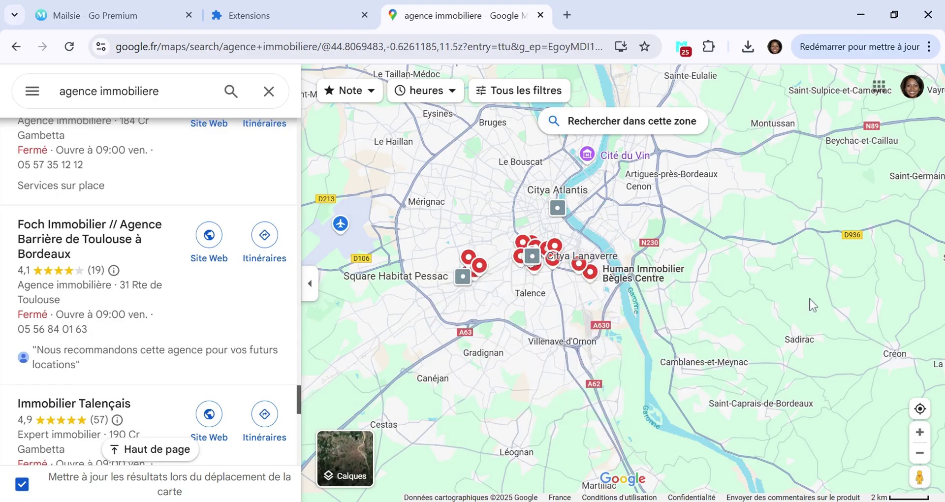
# Pan the agency map across Gironde: east to Créon, south to Langon, west to La Brède, then past Arcachon
pyautogui.moveTo(812, 305); pyautogui.dragTo(413, 280)
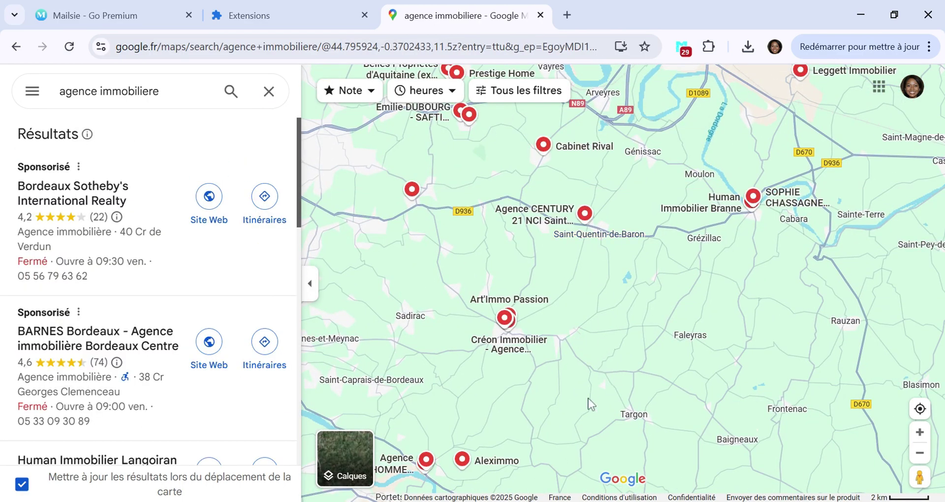
pyautogui.moveTo(589, 397); pyautogui.dragTo(587, 131)
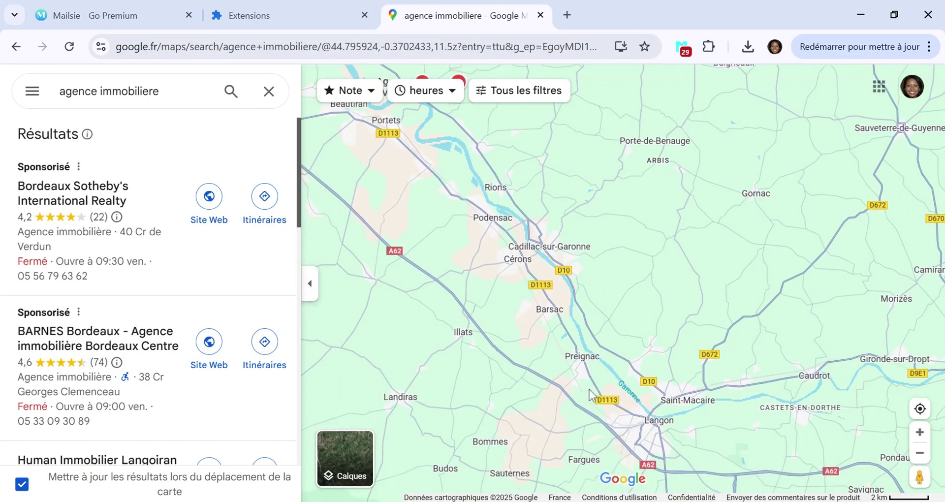
pyautogui.moveTo(590, 389); pyautogui.dragTo(605, 311)
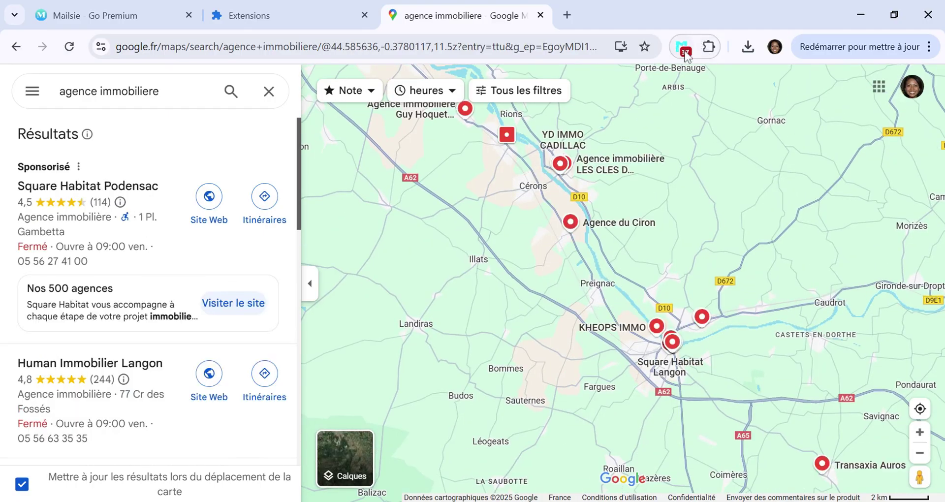
pyautogui.moveTo(538, 276); pyautogui.dragTo(736, 297)
pyautogui.moveTo(477, 301); pyautogui.dragTo(709, 361)
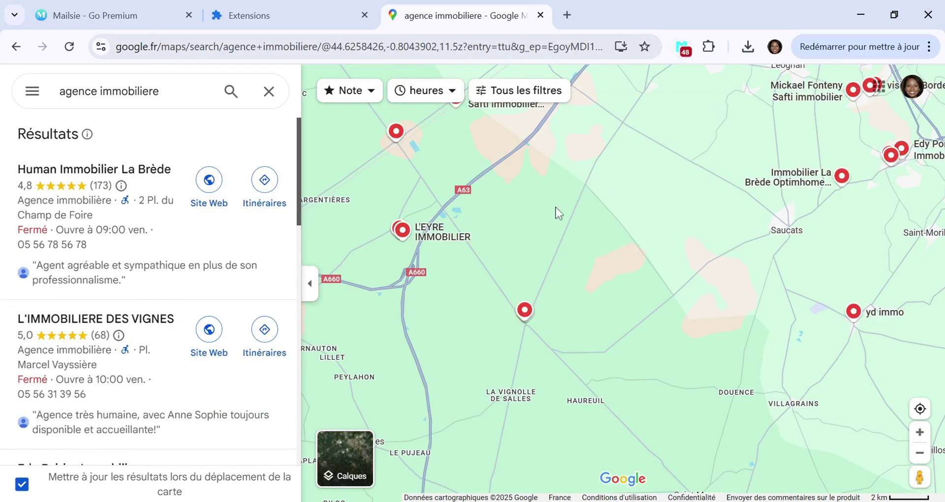
pyautogui.moveTo(560, 214); pyautogui.dragTo(809, 413)
pyautogui.moveTo(609, 249); pyautogui.dragTo(711, 345)
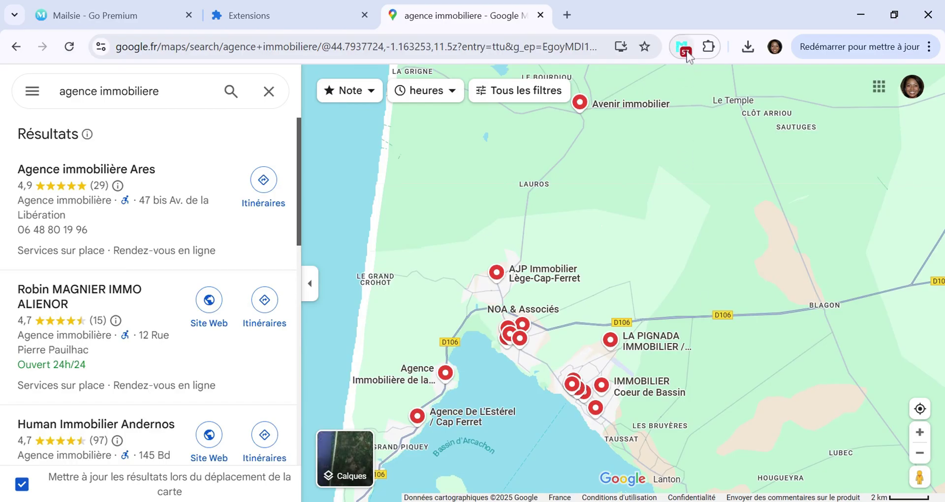
pyautogui.moveTo(706, 237); pyautogui.dragTo(688, 120)
pyautogui.moveTo(684, 300); pyautogui.dragTo(679, 75)
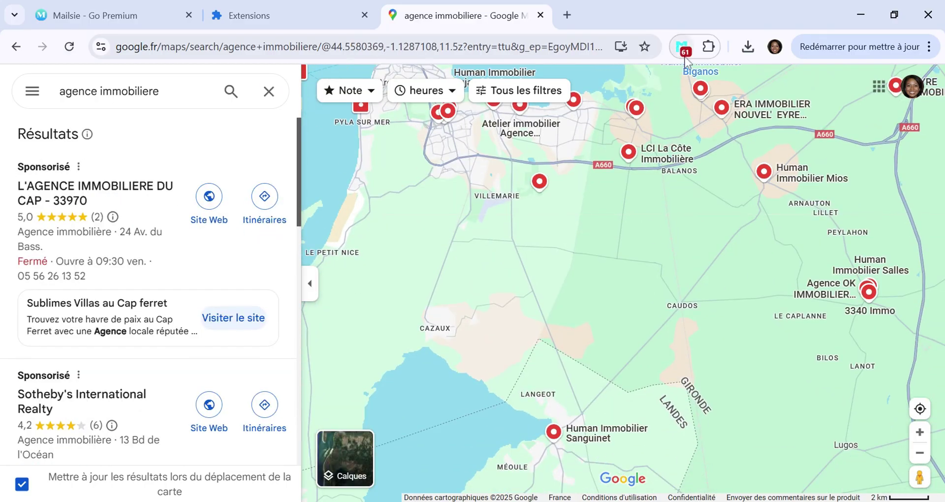
# Scroll through the agency results to load more listings, then pan east into the Périgueux and Périgord area
pyautogui.scroll(-15, 137, 298)
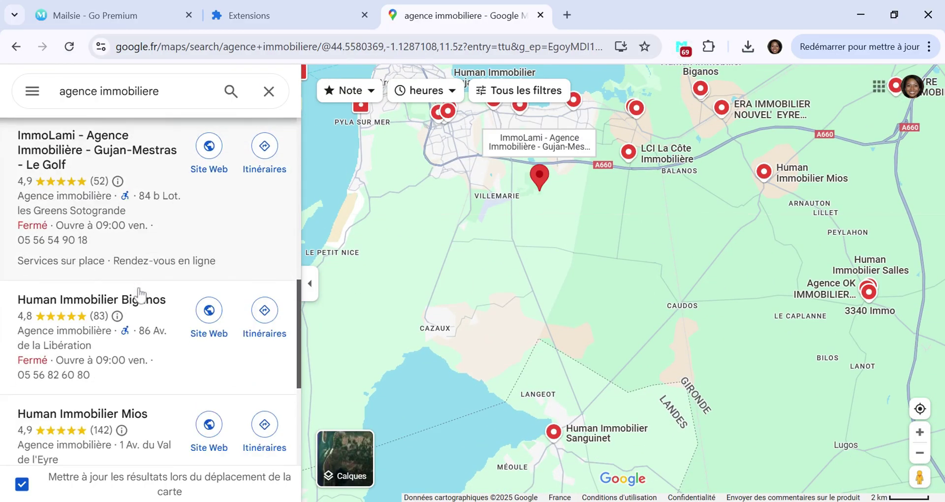
pyautogui.scroll(-15, 140, 303)
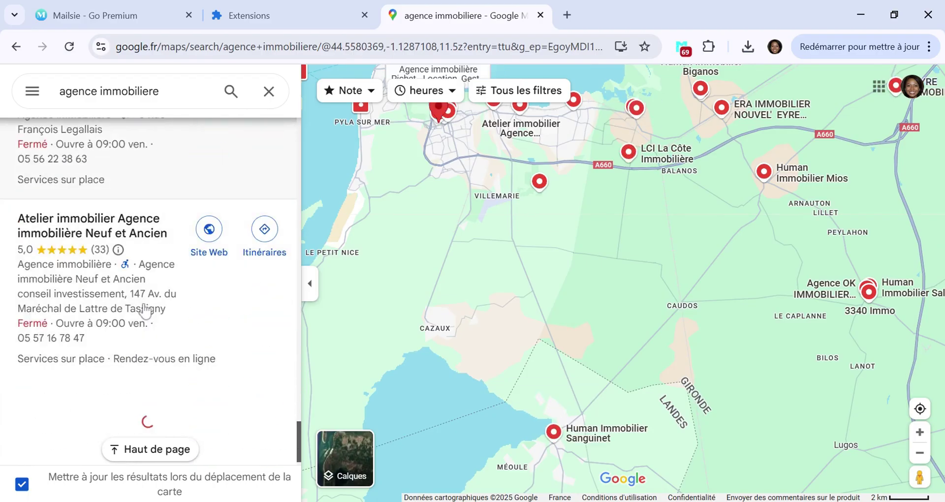
pyautogui.scroll(-5, 156, 335)
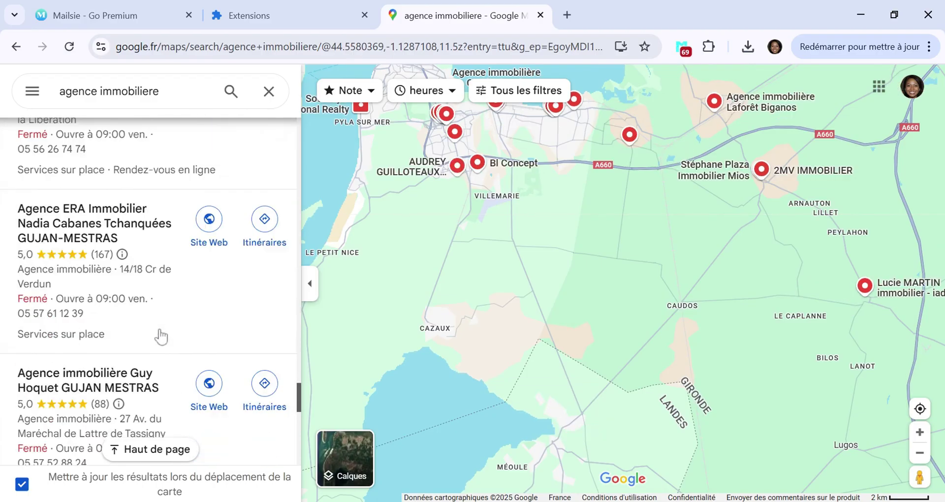
pyautogui.scroll(-15, 160, 335)
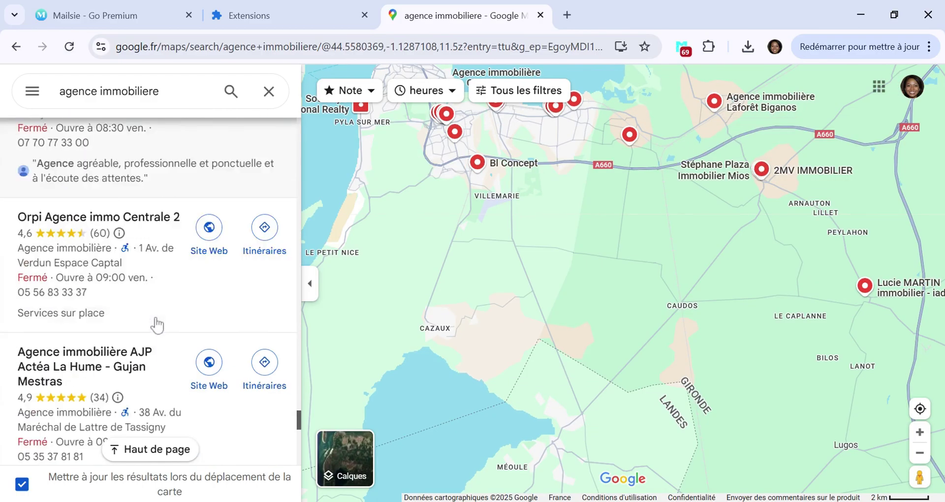
pyautogui.scroll(-3, 702, 350)
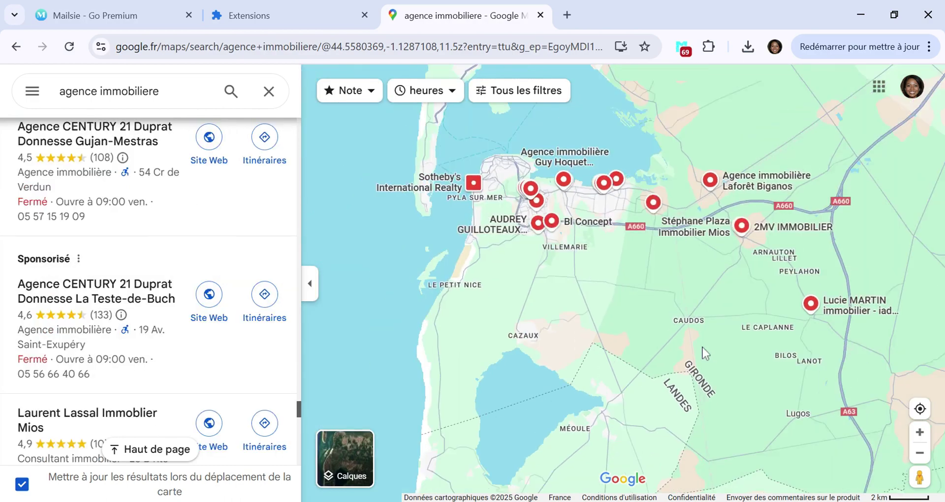
pyautogui.scroll(-3, 702, 351)
pyautogui.moveTo(841, 337); pyautogui.dragTo(581, 310)
pyautogui.scroll(-7, 581, 310)
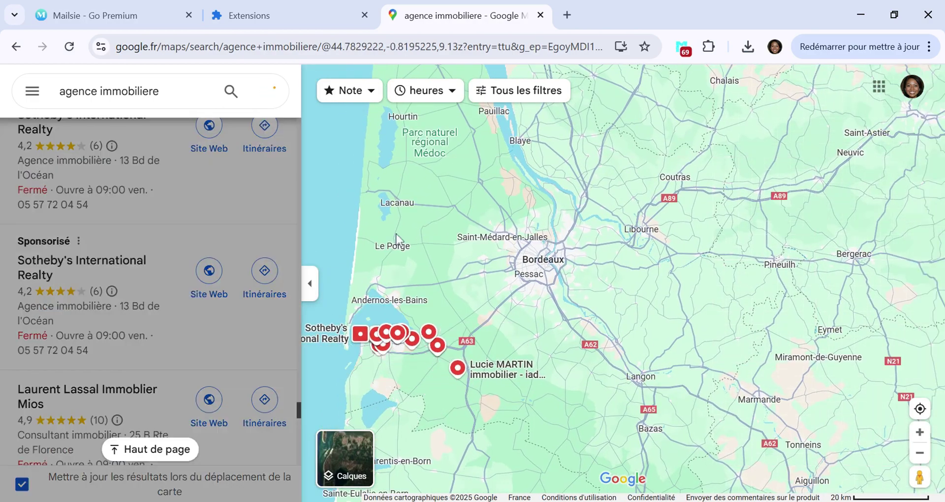
pyautogui.scroll(-10, 192, 268)
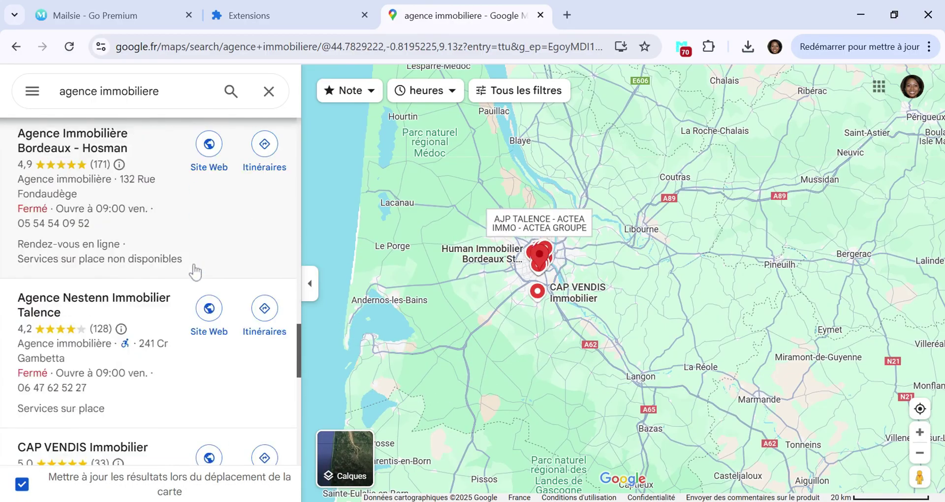
pyautogui.scroll(-3, 149, 303)
pyautogui.scroll(-15, 150, 303)
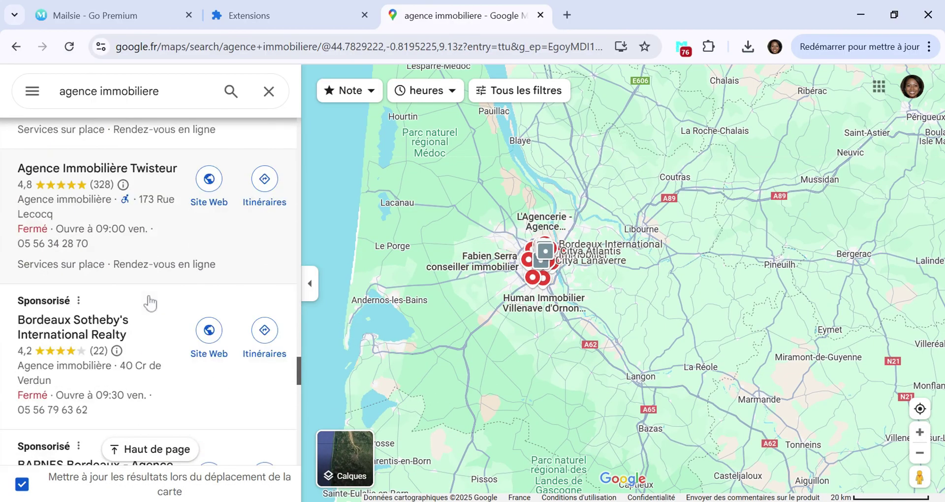
pyautogui.scroll(-15, 159, 317)
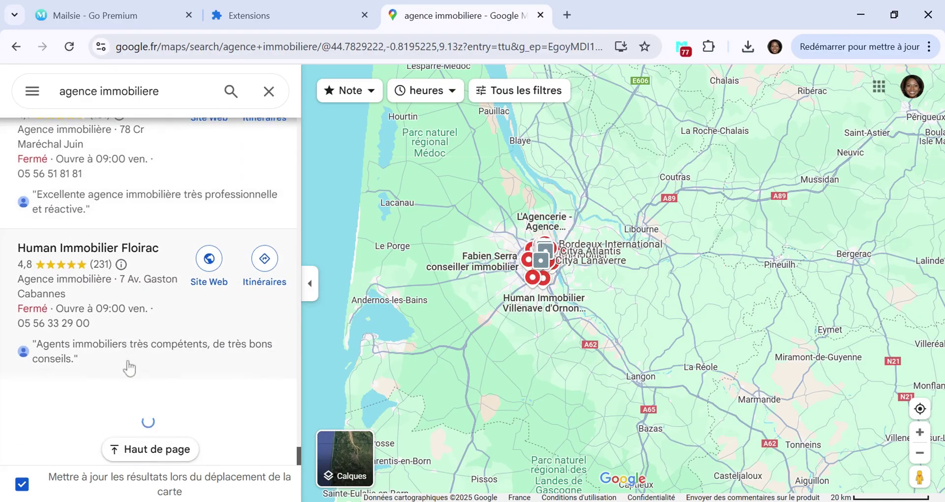
pyautogui.scroll(-12, 130, 364)
pyautogui.scroll(-15, 135, 382)
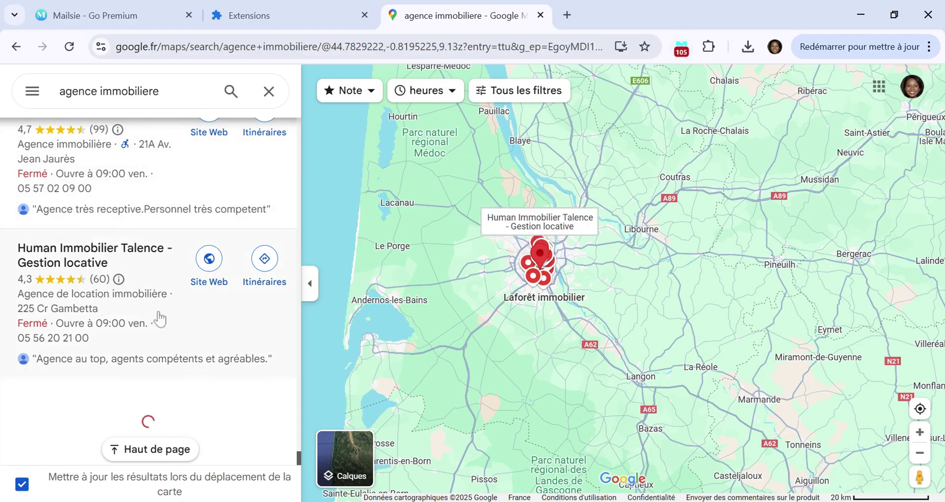
pyautogui.moveTo(772, 365); pyautogui.dragTo(418, 400)
pyautogui.moveTo(643, 281); pyautogui.dragTo(531, 296)
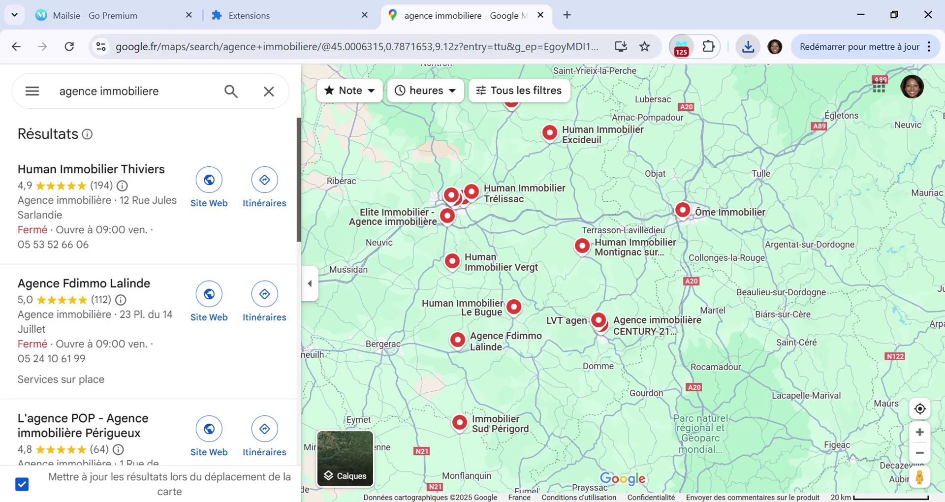
# Reach Google Sheets through a 'google sheet' search in a new tab and create a blank spreadsheet
pyautogui.click(569, 15)
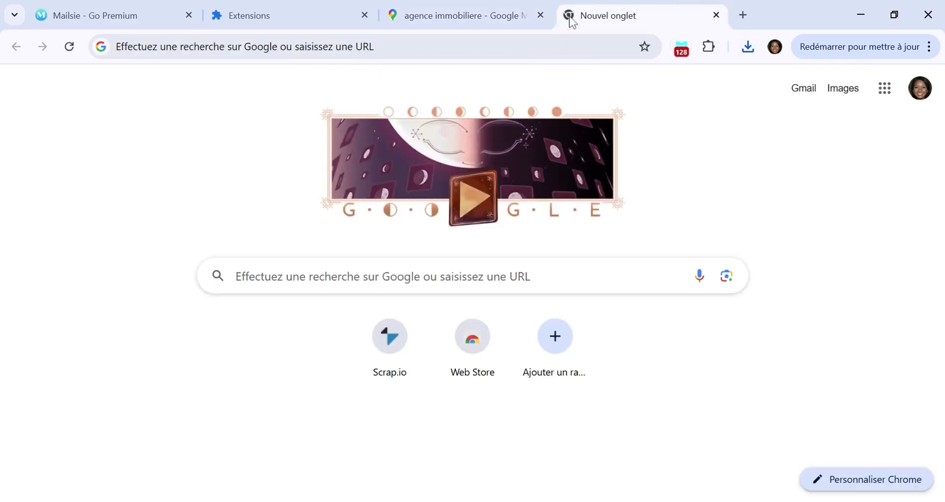
pyautogui.click(512, 47)
pyautogui.write('google she')
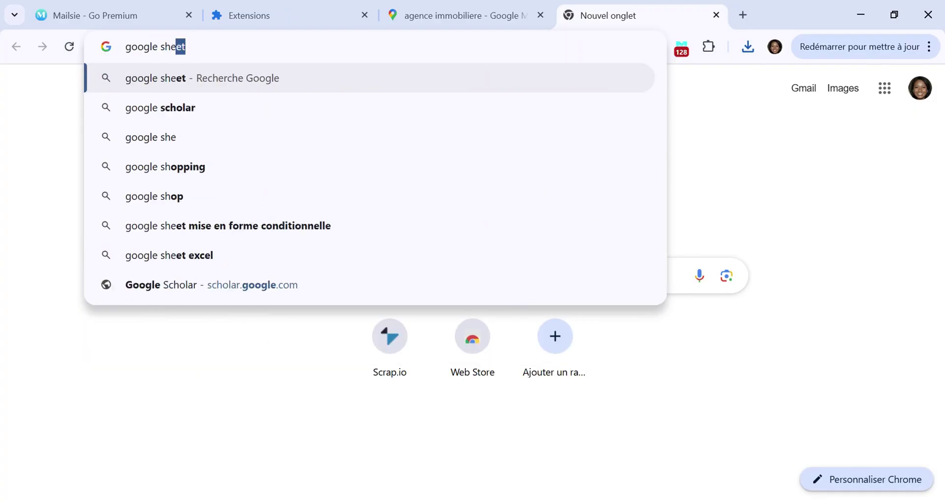
pyautogui.press('Return')
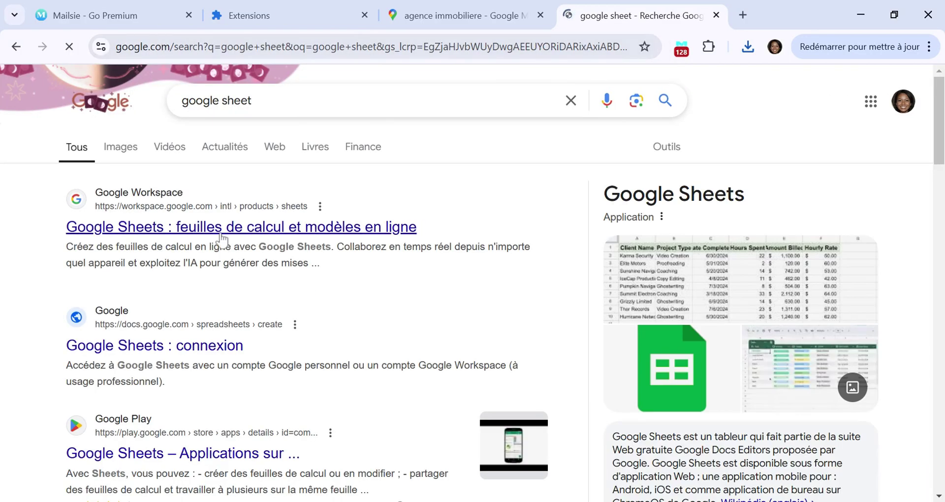
pyautogui.click(222, 232)
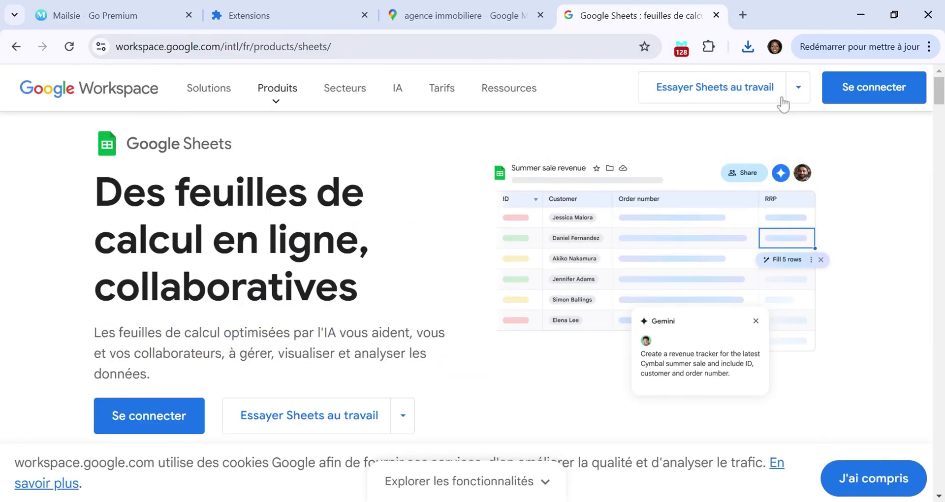
pyautogui.click(856, 101)
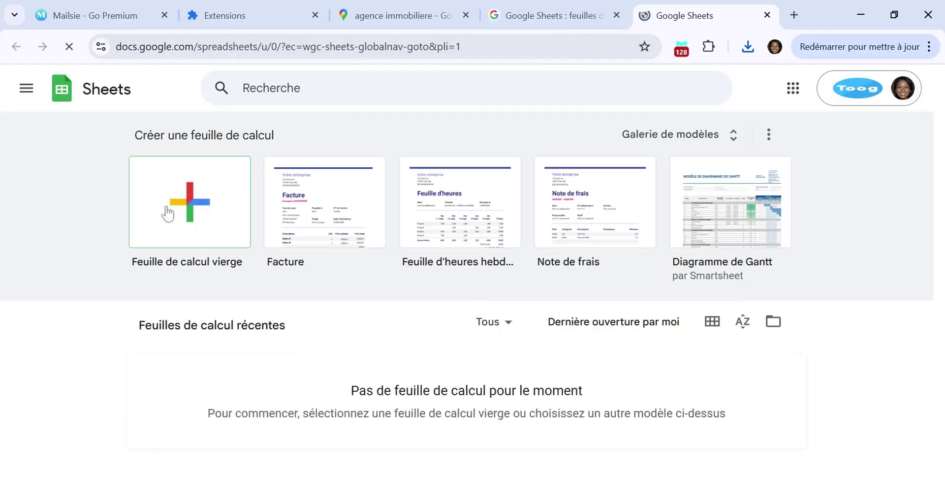
pyautogui.click(167, 214)
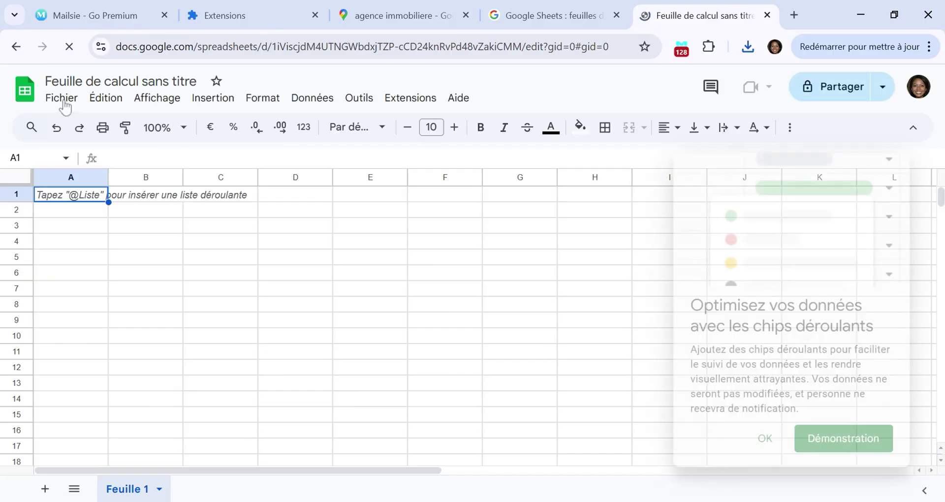
# Import the downloaded 'MAILSIE - Google Maps Leads (8).xlsx' file via File > Import > Upload, replacing the sheet
pyautogui.click(63, 101)
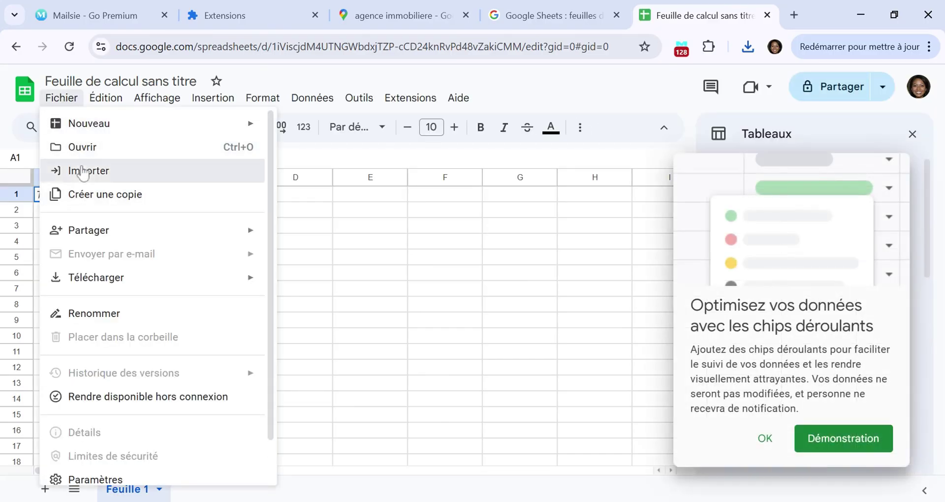
pyautogui.click(82, 171)
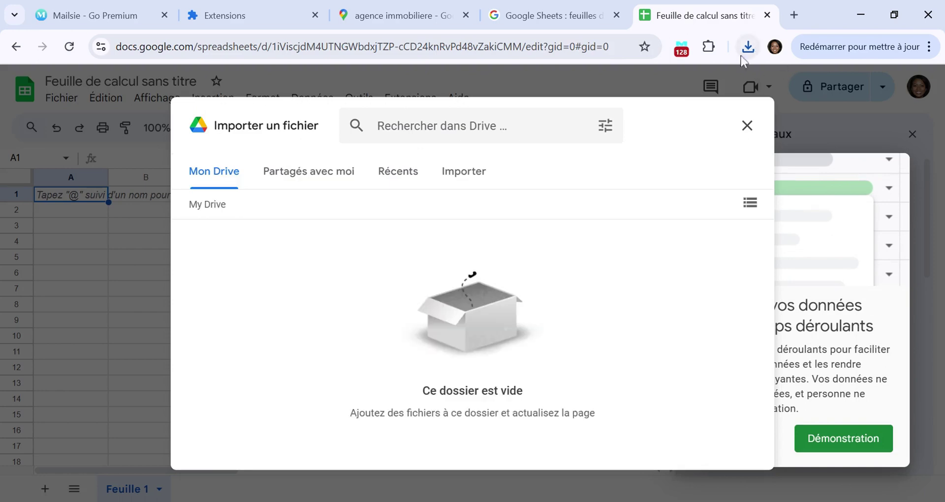
pyautogui.click(464, 175)
pyautogui.moveTo(746, 49); pyautogui.dragTo(746, 275)
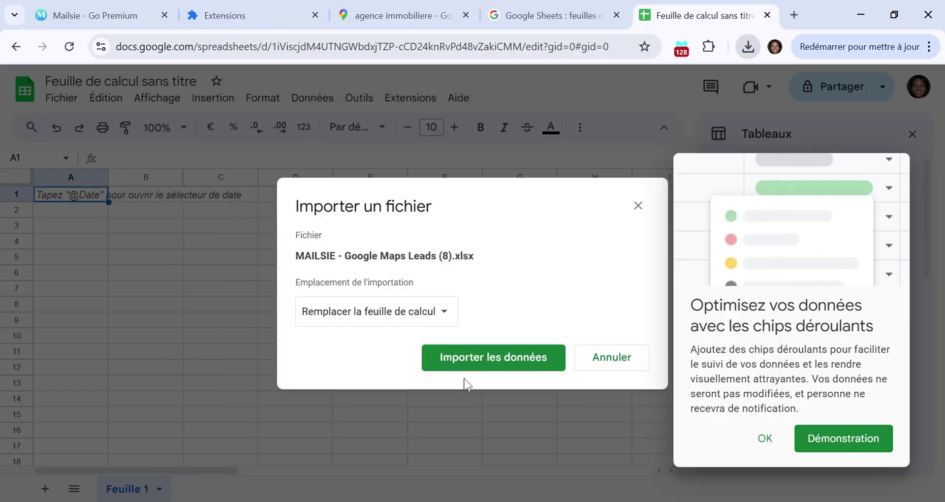
pyautogui.click(476, 369)
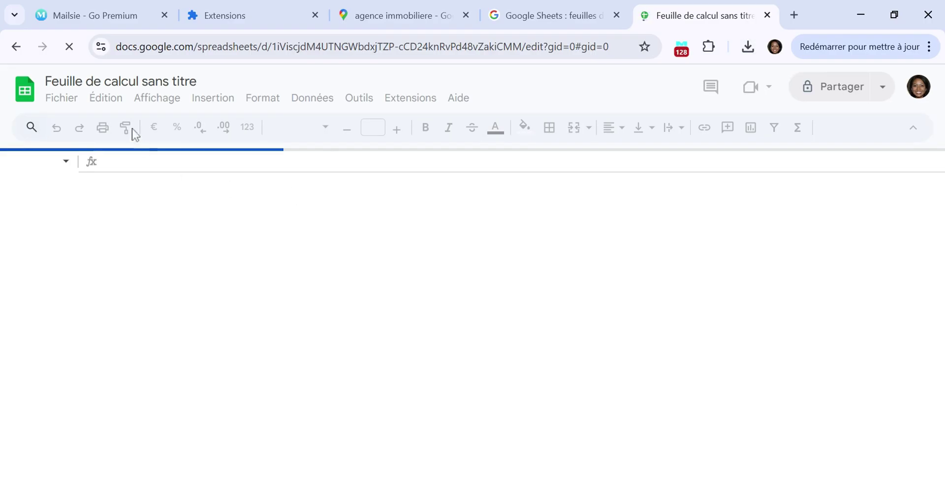
# Rename the spreadsheet to 'Gironde - Agence Immobilière'
pyautogui.click(118, 84)
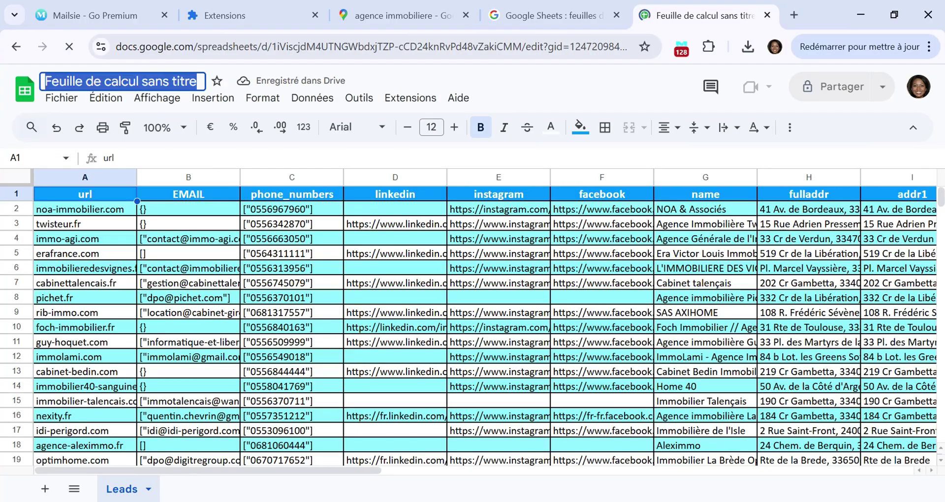
pyautogui.click(118, 82)
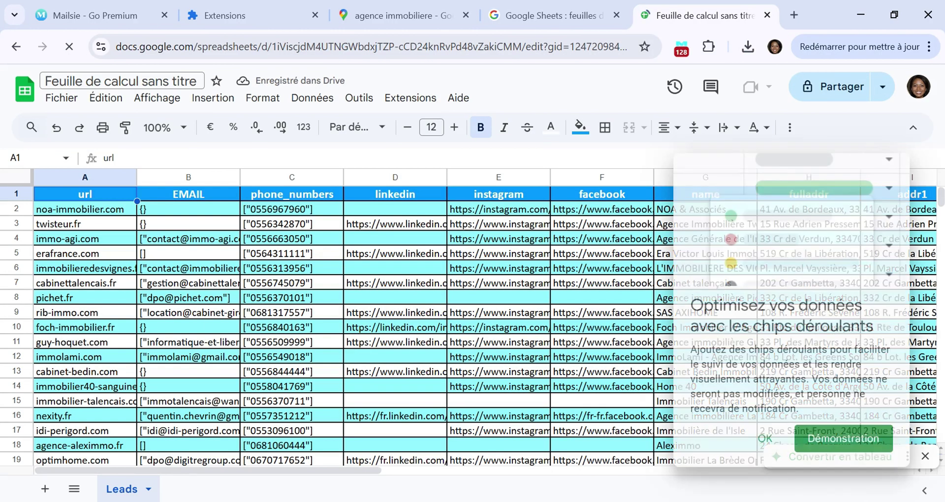
pyautogui.click(121, 82)
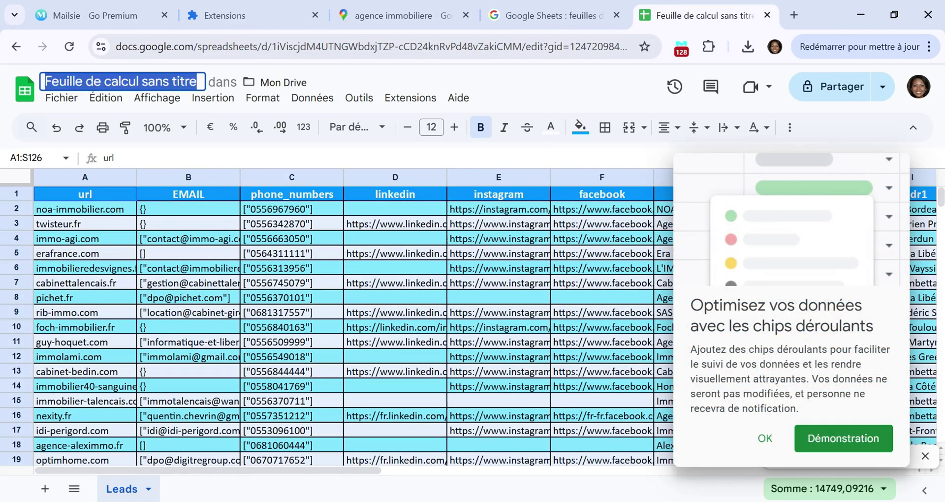
pyautogui.write('Gironde - ')
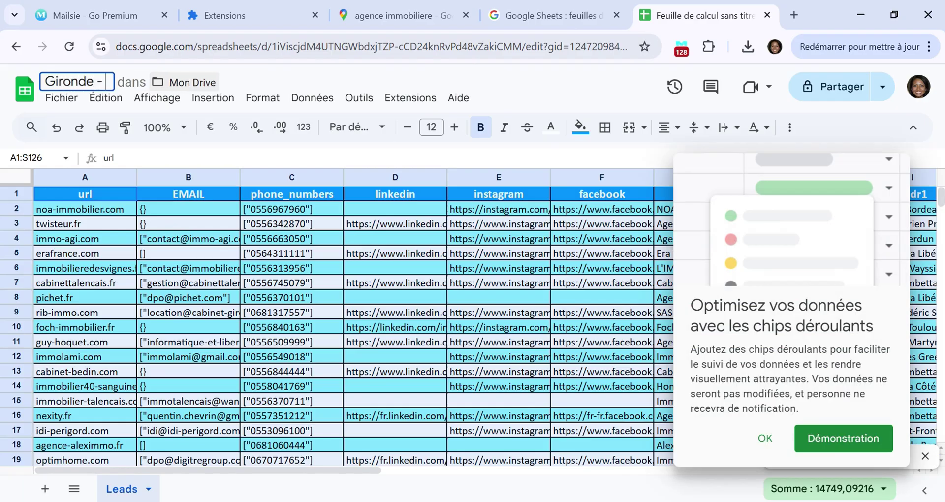
pyautogui.write('Agenc')
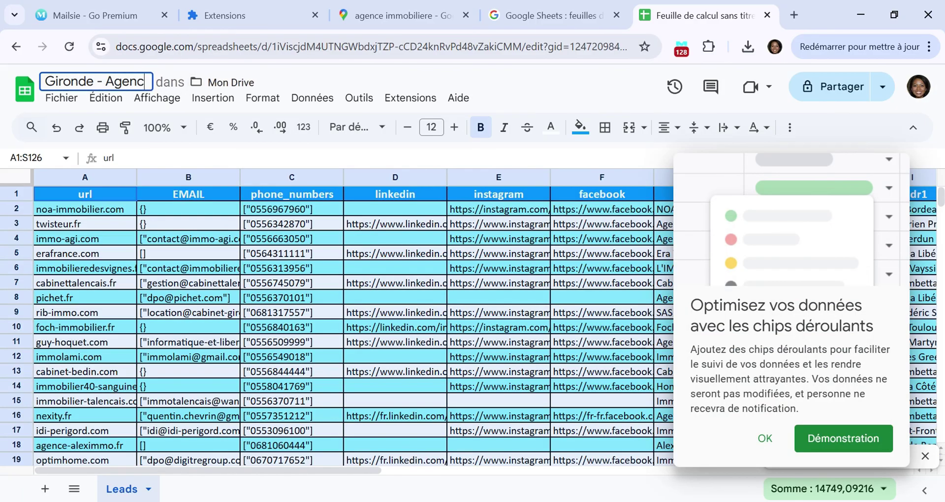
pyautogui.write('e Immobilière')
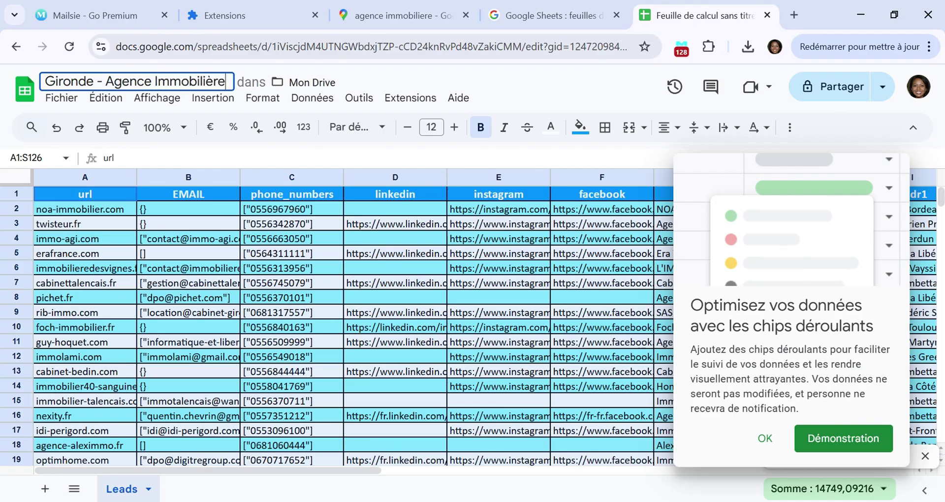
pyautogui.press('Return')
# Dismiss the dropdown-chips tip and return to the Google Maps agency search tab
pyautogui.click(424, 314)
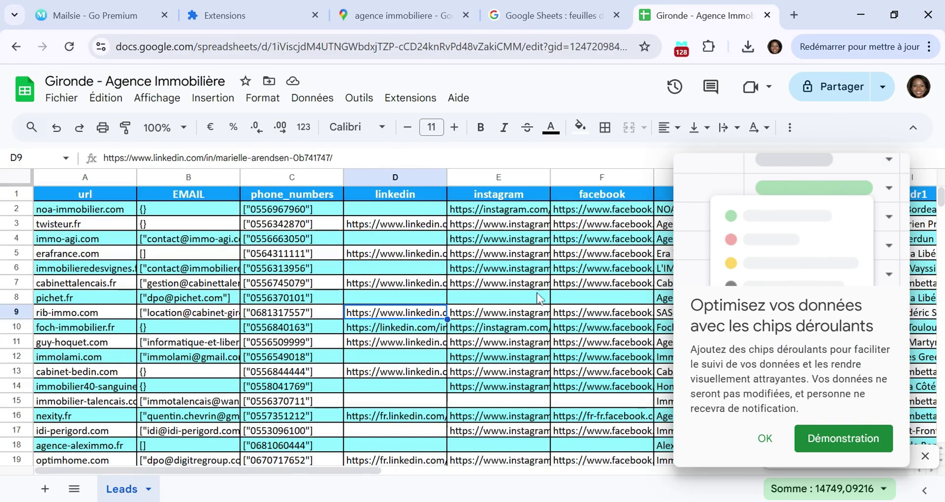
pyautogui.click(765, 437)
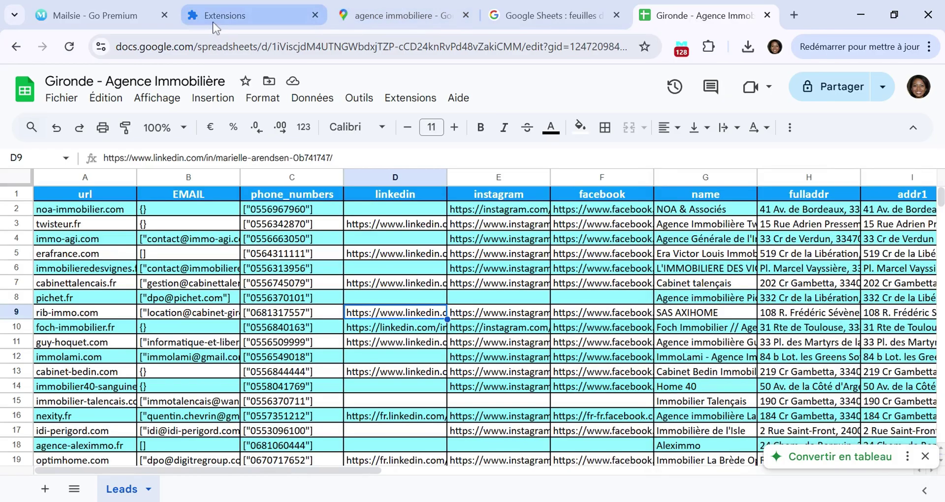
pyautogui.click(213, 21)
pyautogui.click(441, 19)
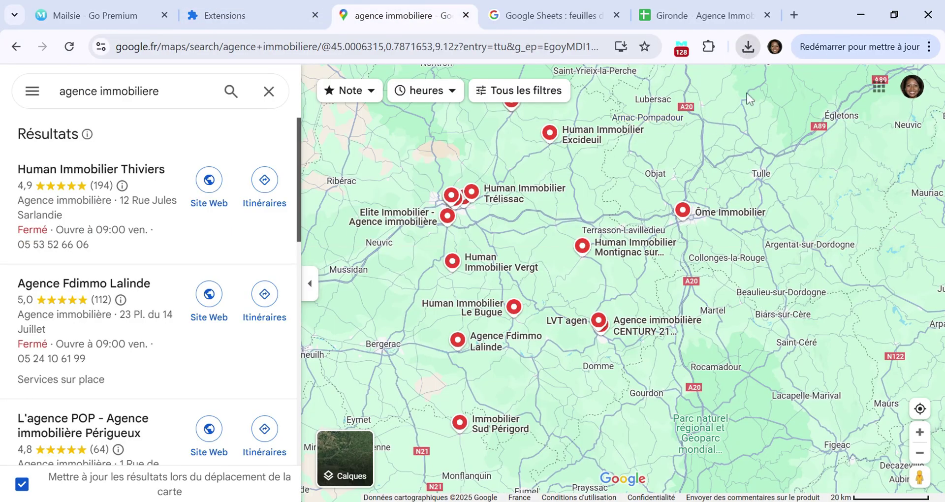
# Go back to the Gironde - Agence Immobilière spreadsheet after reviewing the Maps results
pyautogui.click(831, 142)
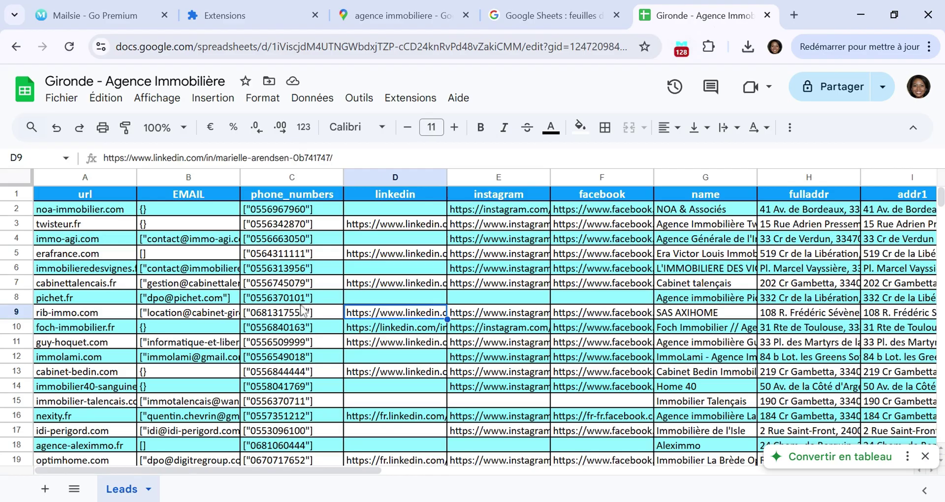
# Inspect the first url, EMAIL and phone entries in the Leads sheet
pyautogui.click(278, 297)
pyautogui.scroll(-19, 286, 291)
pyautogui.scroll(19, 288, 283)
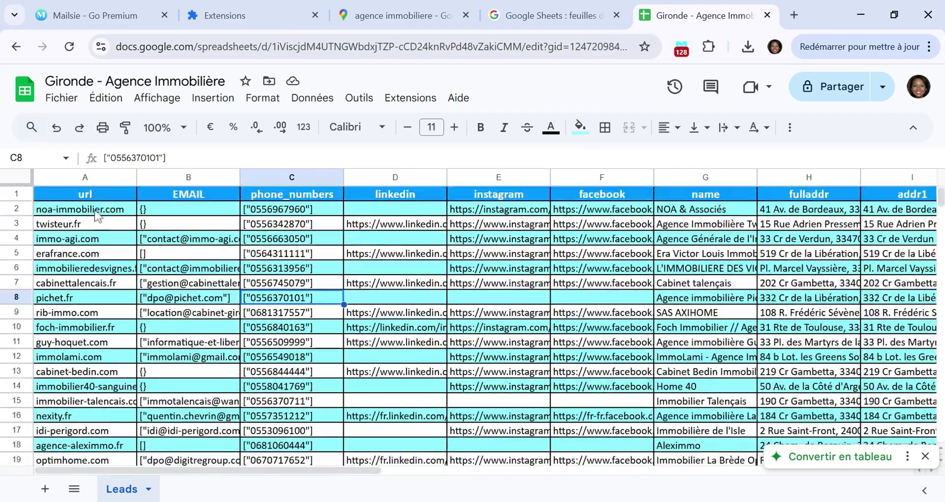
pyautogui.moveTo(42, 207); pyautogui.dragTo(74, 298)
pyautogui.moveTo(194, 209); pyautogui.dragTo(194, 357)
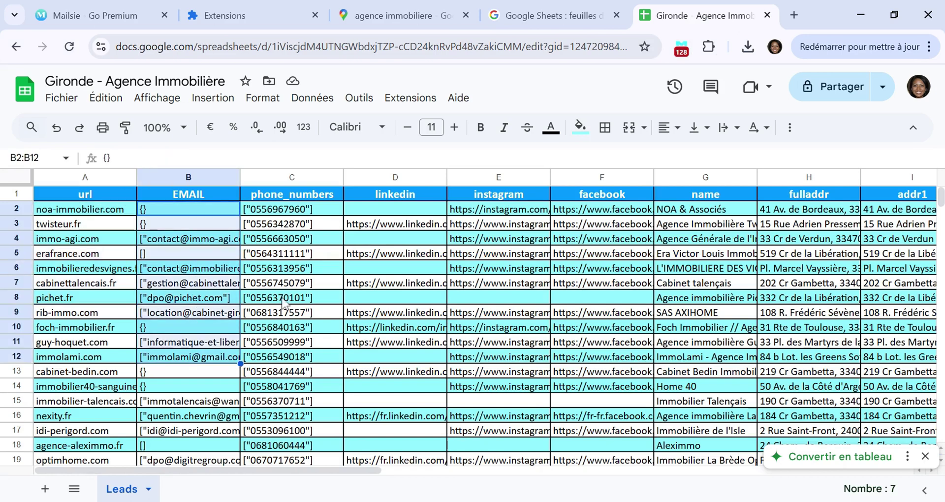
pyautogui.click(189, 178)
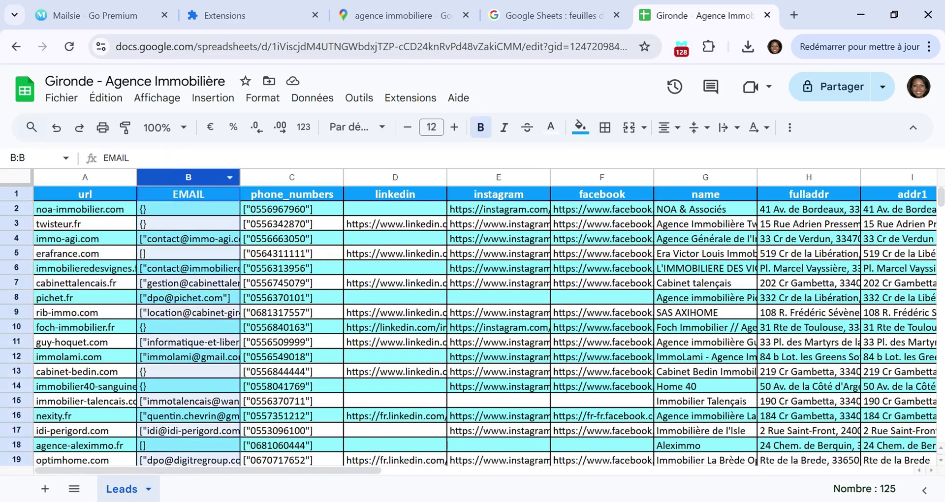
# Step along row 4 through reviews, latitude, thumbnail, instagram, timezone and addr2 columns
pyautogui.click(277, 239)
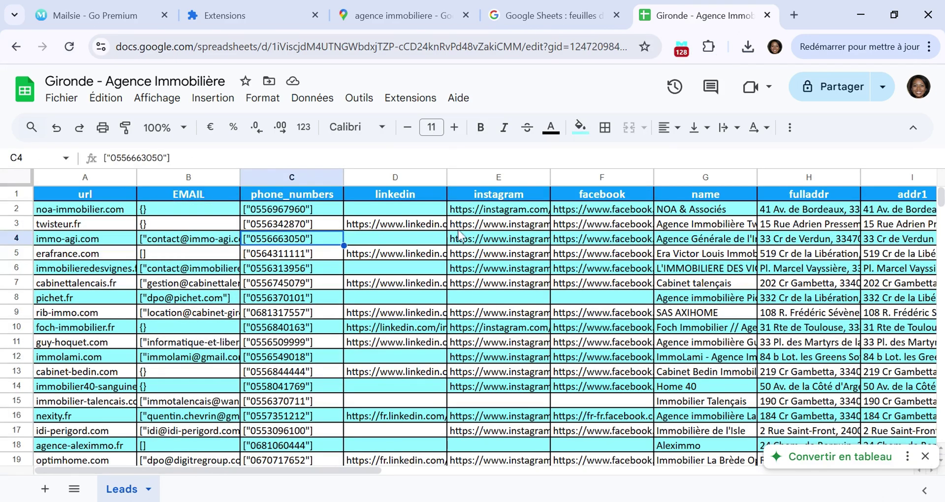
pyautogui.press('Right')
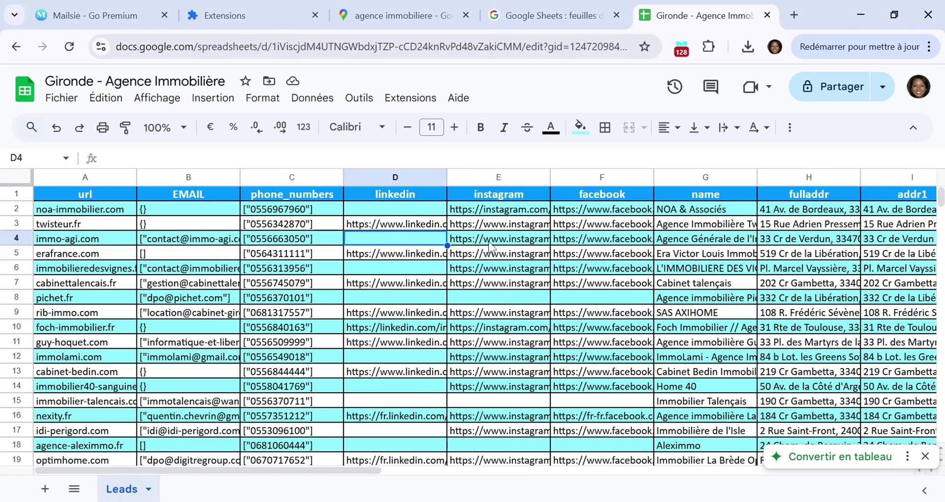
pyautogui.press('Right')
pyautogui.press('Right')
pyautogui.press('Right')
pyautogui.press('Right')
pyautogui.press('Right')
pyautogui.press('Right')
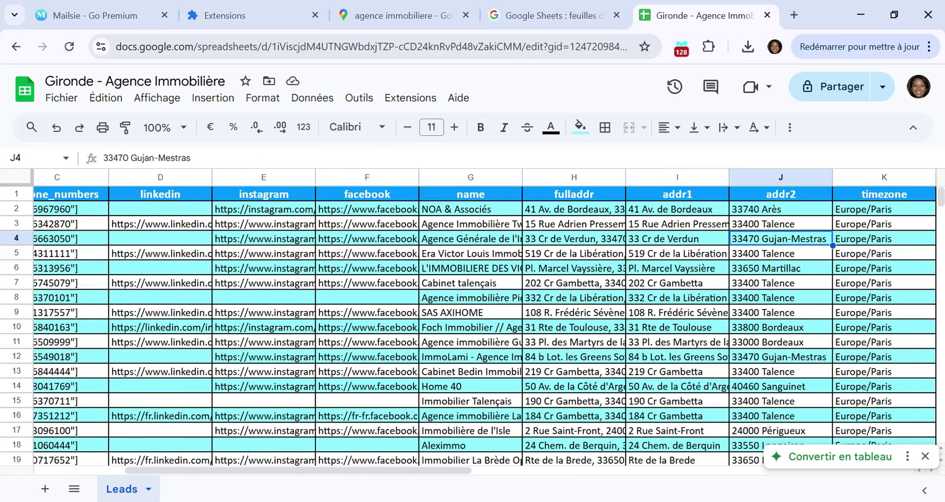
pyautogui.press('Right')
pyautogui.press('Right')
pyautogui.press('Right')
pyautogui.press('Right')
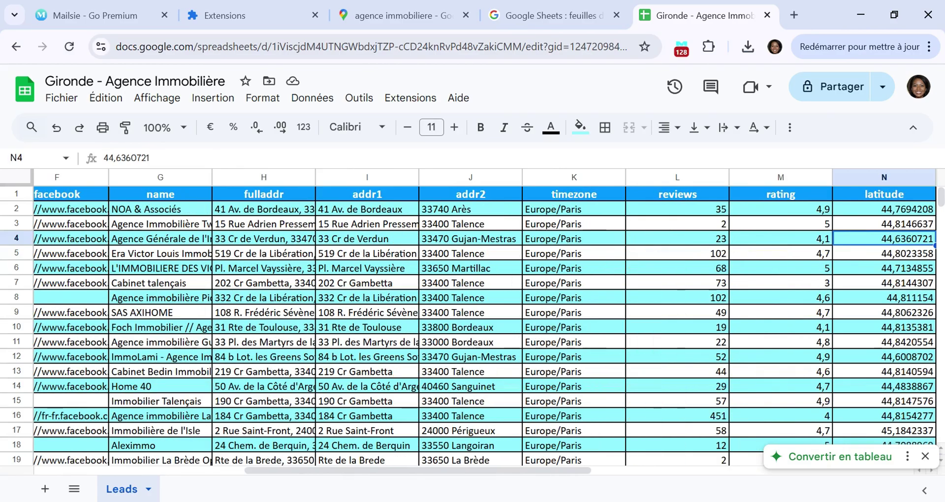
pyautogui.press('Left')
pyautogui.press('Left')
pyautogui.press('Right')
pyautogui.press('Right')
pyautogui.press('Right')
pyautogui.press('Right')
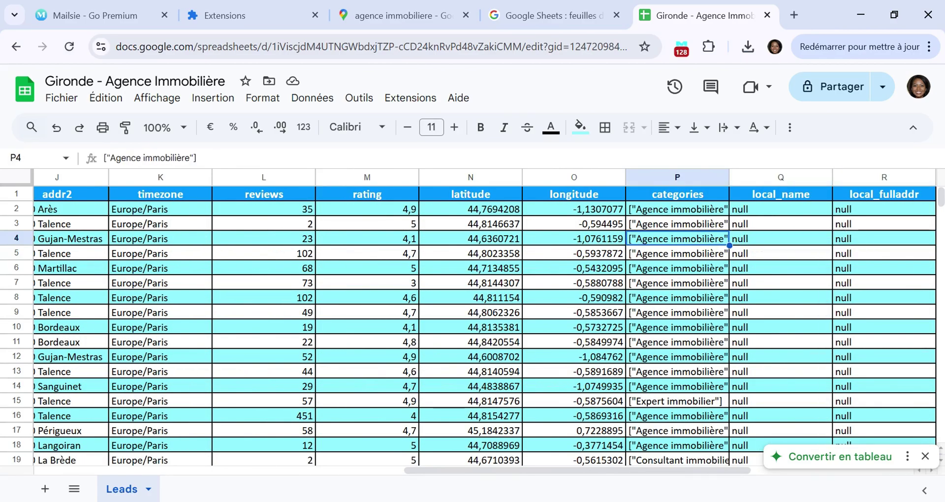
pyautogui.scroll(-10, 692, 320)
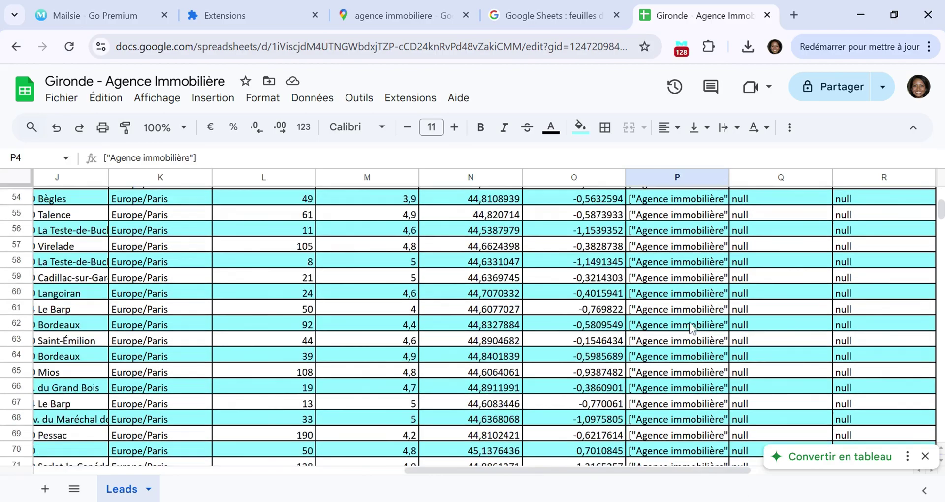
pyautogui.scroll(10, 692, 325)
pyautogui.press('Right')
pyautogui.press('Right')
pyautogui.press('Right')
pyautogui.press('Right')
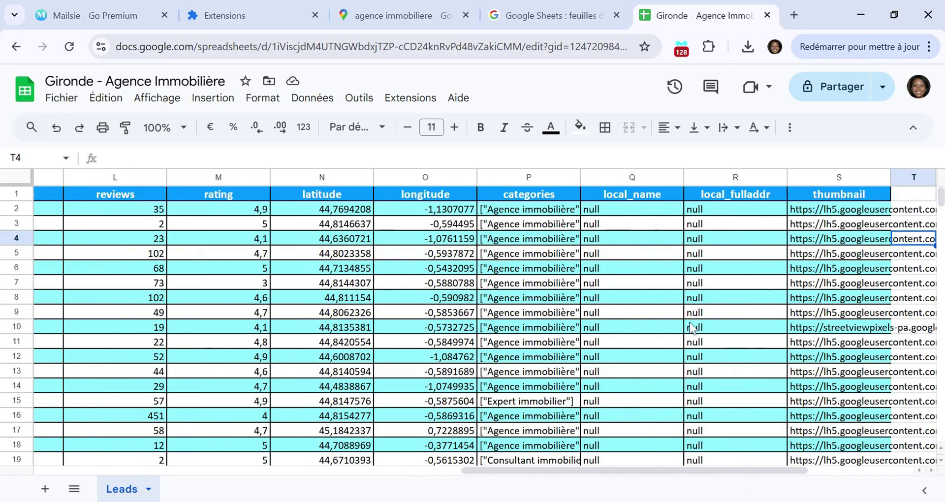
pyautogui.press('Left')
pyautogui.press('Left')
pyautogui.press('Left')
pyautogui.press('Left')
pyautogui.press('Left')
pyautogui.press('Left')
pyautogui.press('Left')
pyautogui.press('Left')
pyautogui.press('Left')
pyautogui.press('Left')
pyautogui.press('Left')
pyautogui.press('Left')
pyautogui.press('Left')
pyautogui.press('Left')
pyautogui.press('Left')
pyautogui.press('Left')
pyautogui.press('Left')
pyautogui.press('Left')
pyautogui.press('Right')
pyautogui.press('Right')
pyautogui.press('Right')
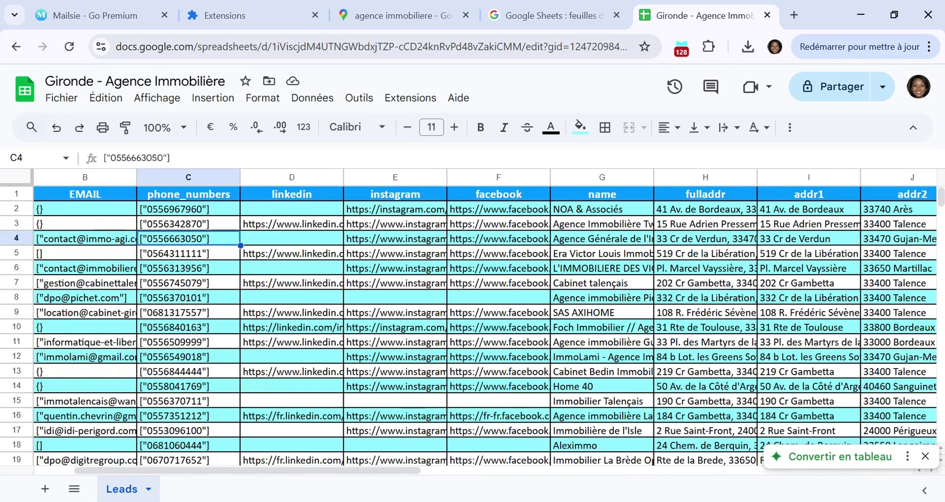
pyautogui.press('Right')
pyautogui.press('Right')
pyautogui.press('Right')
pyautogui.press('Right')
pyautogui.press('Right')
pyautogui.press('Right')
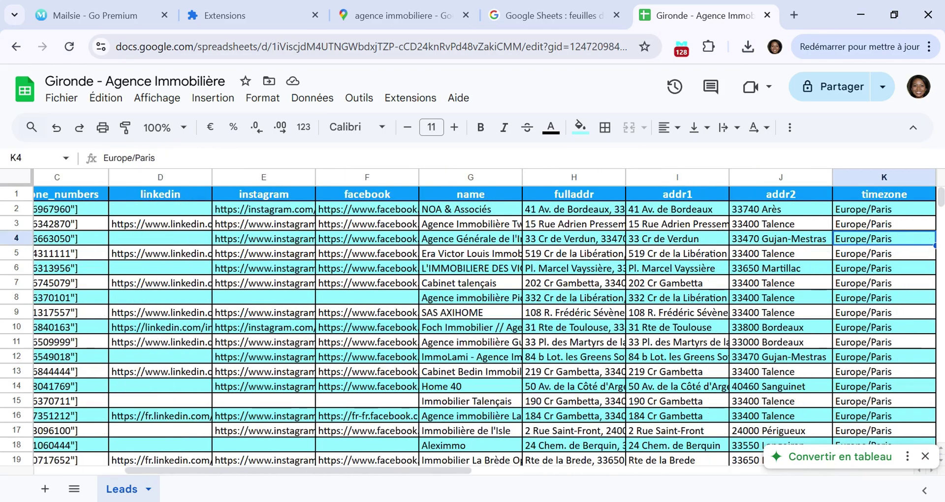
pyautogui.press('Left')
# Check the business names in G4:G14 and the empty linkedin cell D6
pyautogui.moveTo(490, 241); pyautogui.dragTo(502, 388)
pyautogui.click(462, 286)
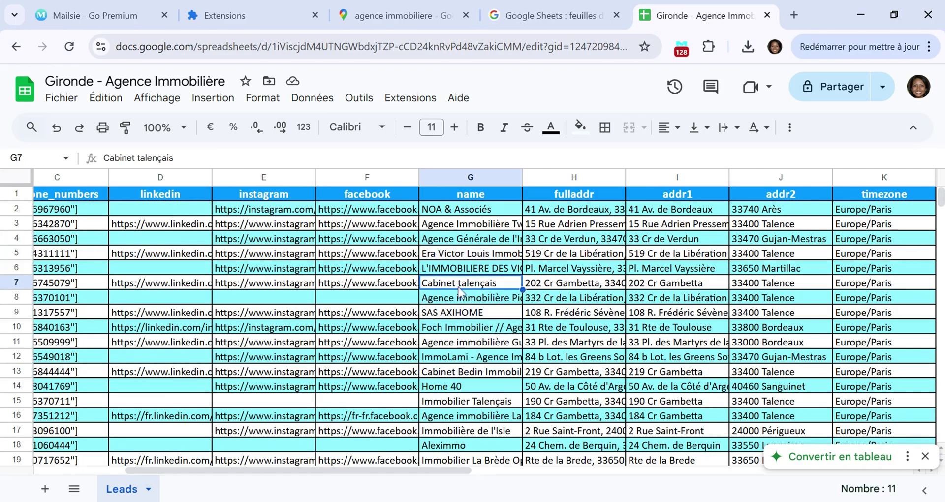
pyautogui.click(141, 275)
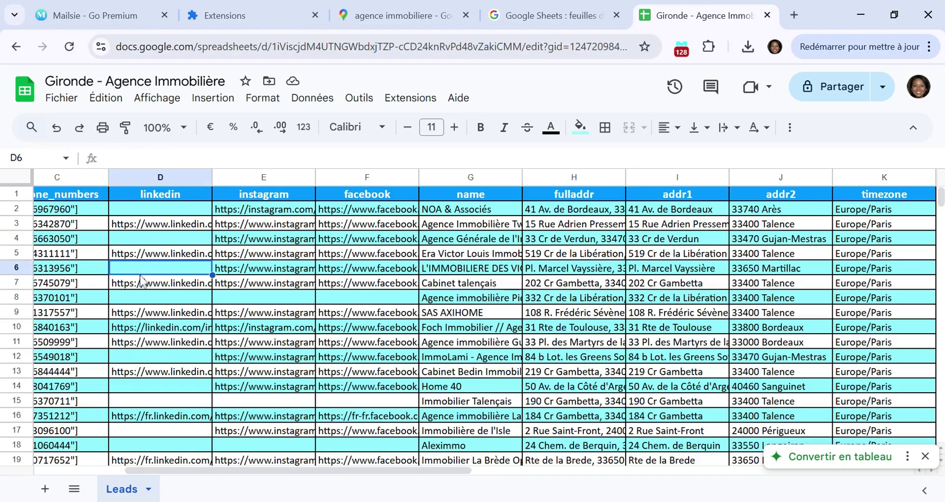
pyautogui.press('Home')
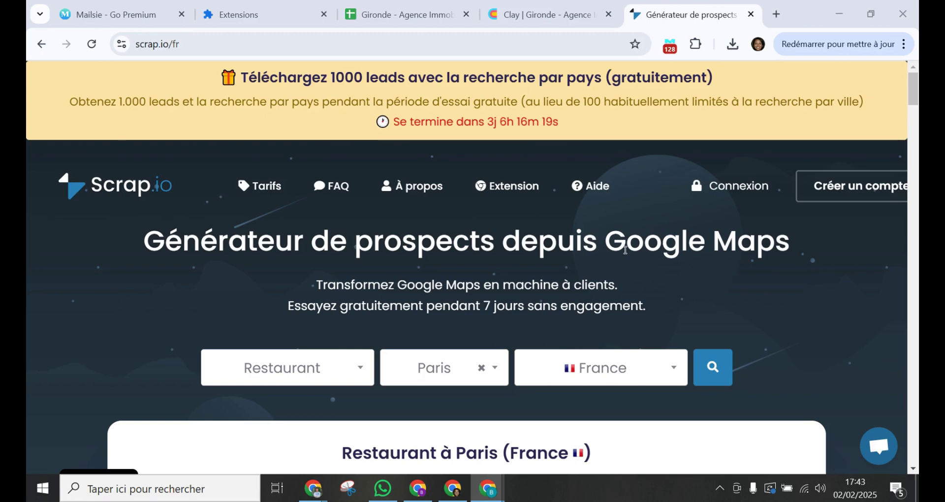
# Search 'temp mail' in a new tab and open temp-mail.org for a disposable address
pyautogui.click(776, 16)
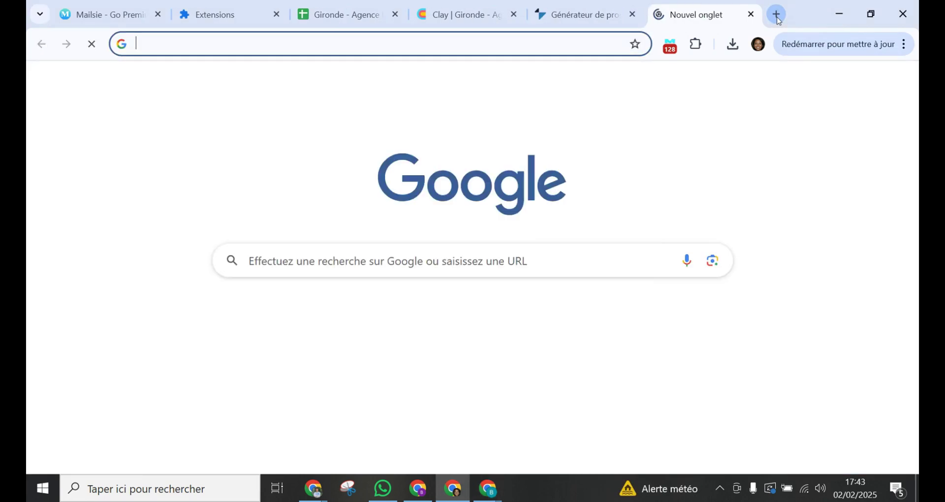
pyautogui.write('temp mail')
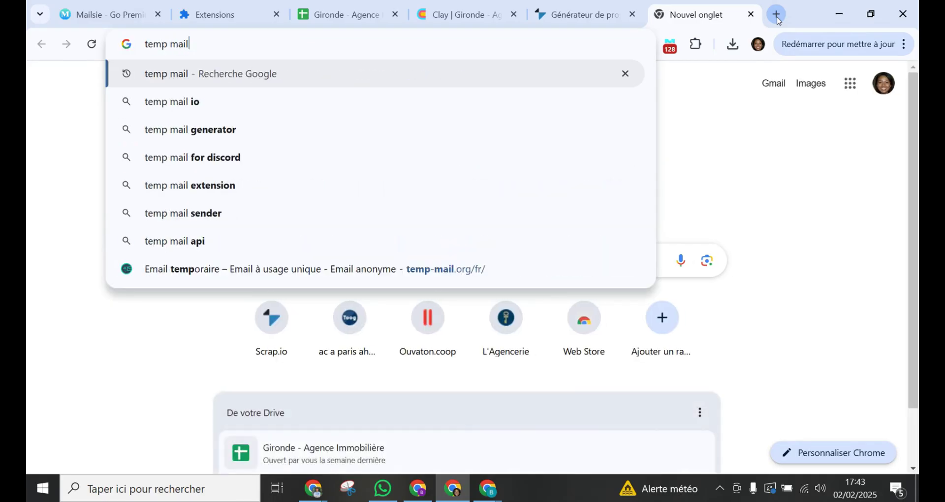
pyautogui.press('Return')
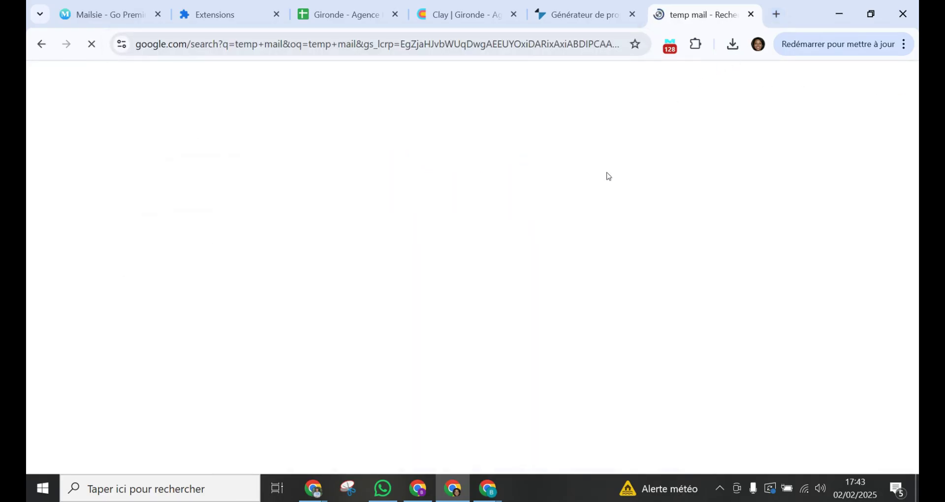
pyautogui.click(120, 214)
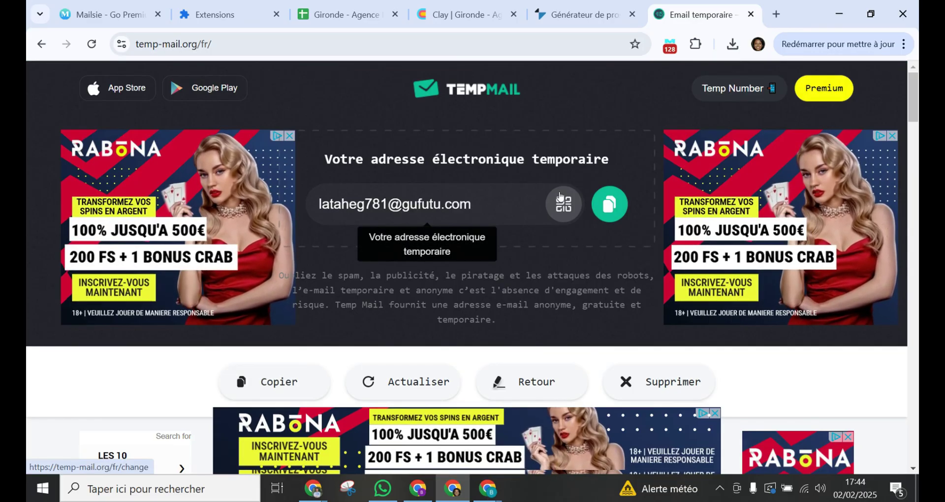
# Copy the temporary email address and bring up the Scrap.io sign-up form
pyautogui.click(616, 217)
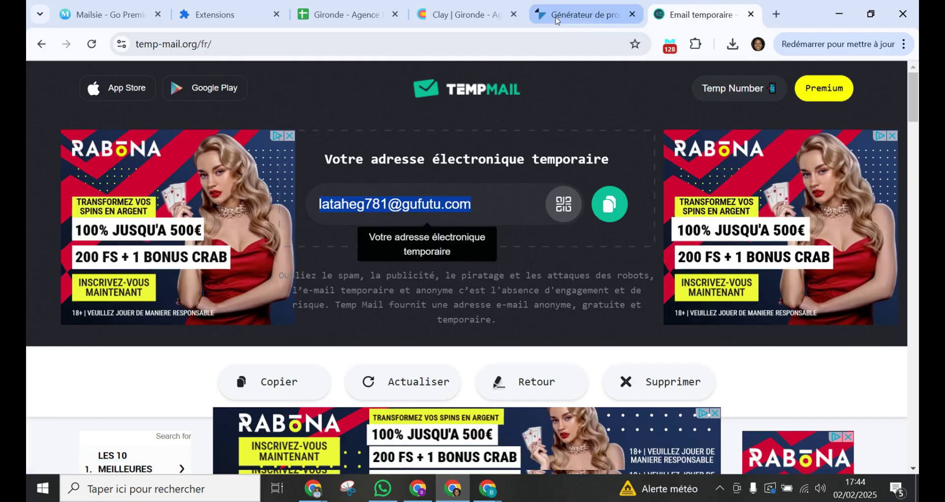
pyautogui.hotkey('ctrl', 'shift', 'Tab')
pyautogui.click(867, 193)
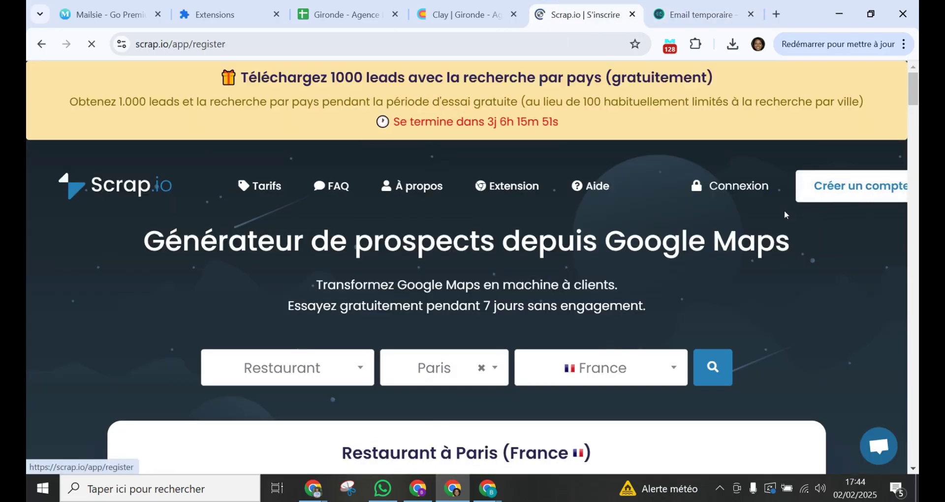
pyautogui.scroll(-1, 611, 212)
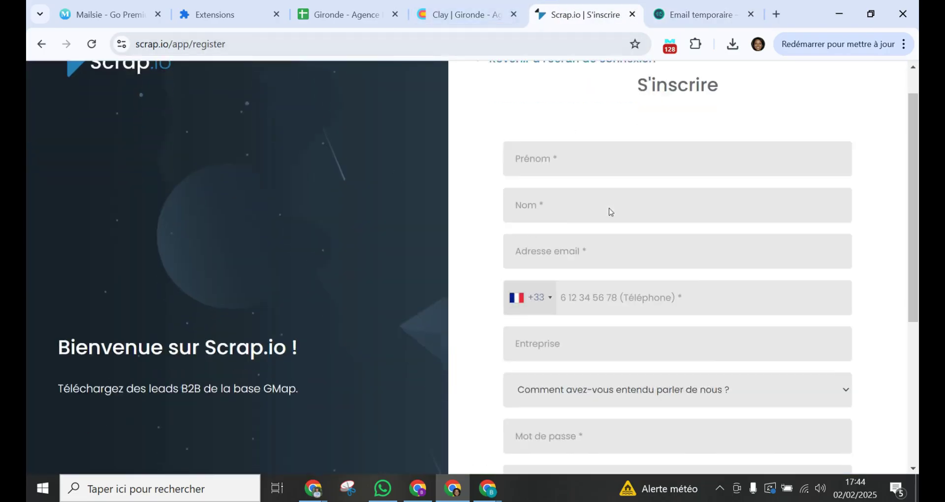
pyautogui.scroll(1, 584, 199)
# Fill in placeholder first and last names, the pasted temporary email and a phone number
pyautogui.click(581, 207)
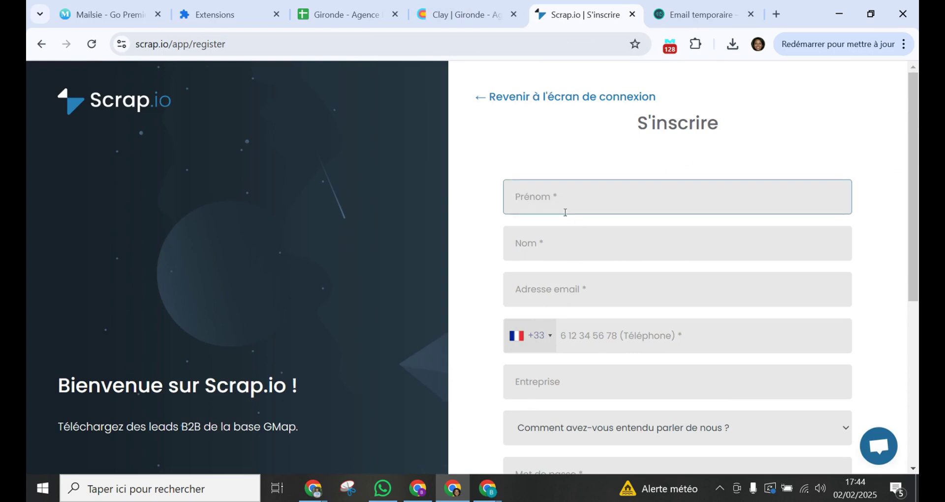
pyautogui.write('r')
pyautogui.click(529, 247)
pyautogui.write('rrrr')
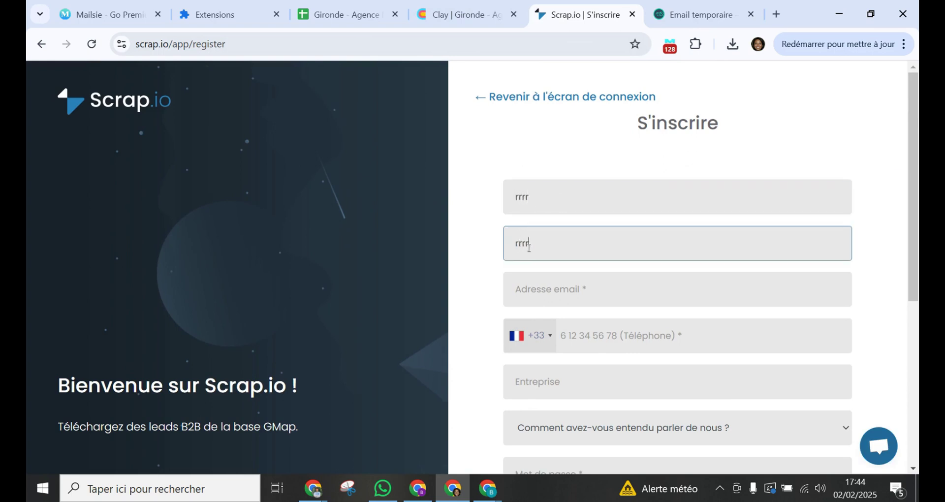
pyautogui.write('rr')
pyautogui.click(553, 295)
pyautogui.hotkey('ctrl', 'v')
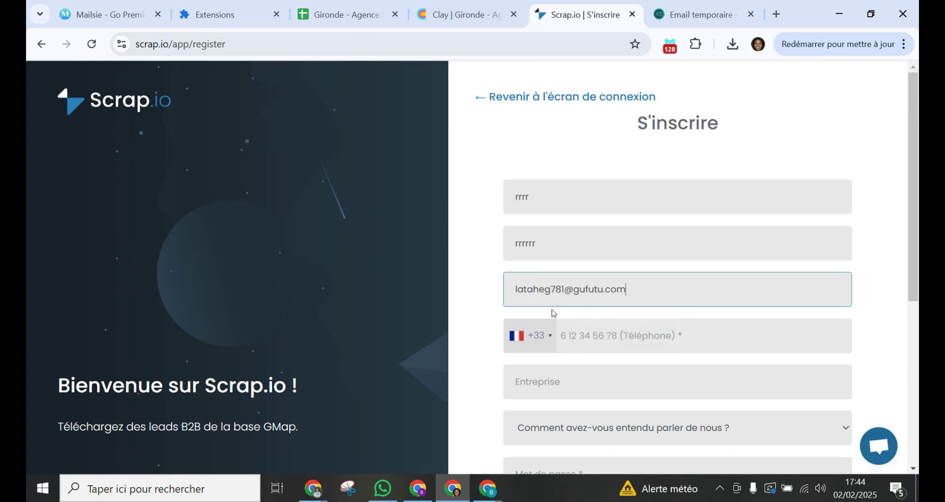
pyautogui.scroll(-2, 522, 296)
pyautogui.click(621, 273)
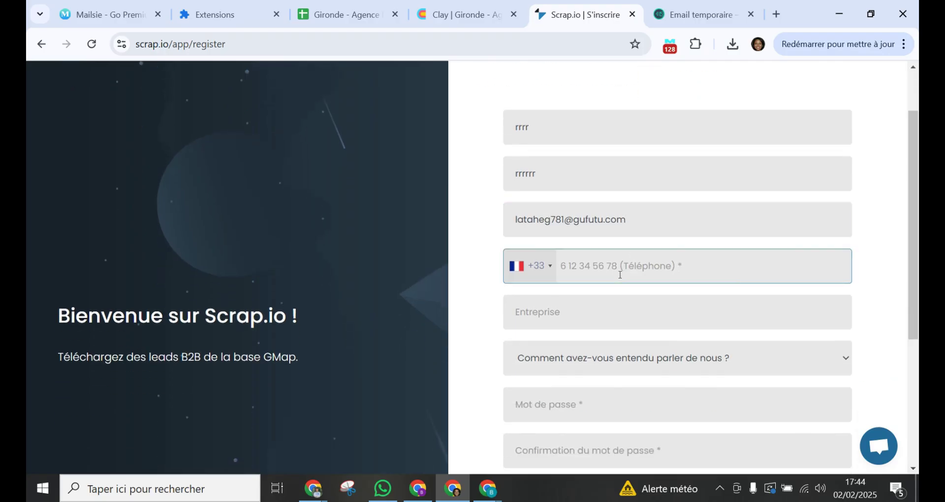
pyautogui.write('600000')
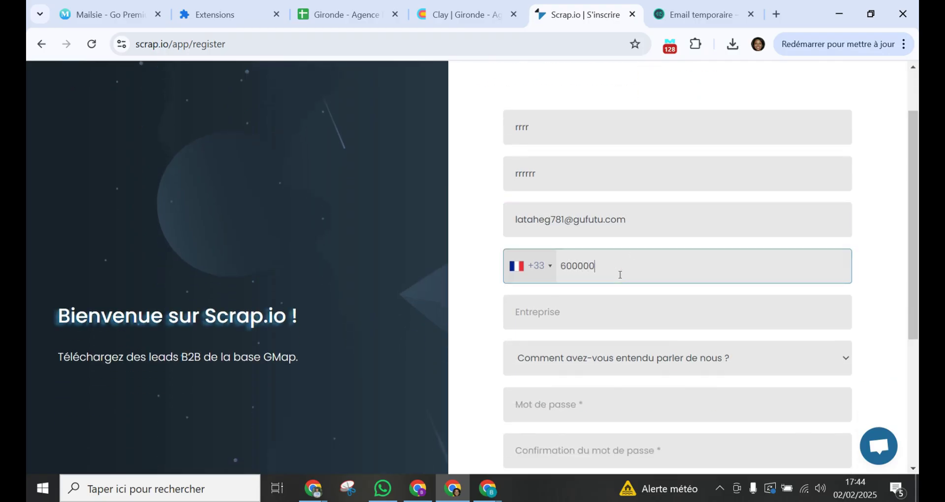
pyautogui.write('00011')
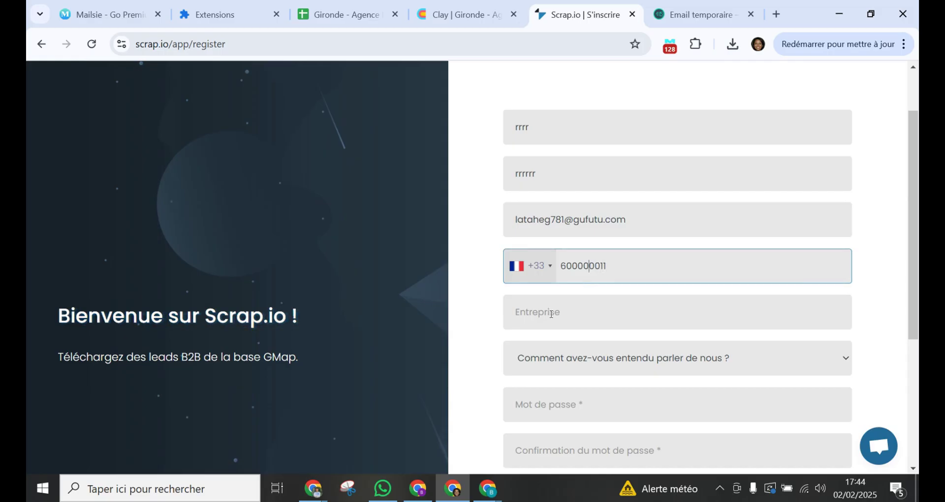
# Enter company 'eee', pick Moteur de recherche as referral, accept a strong password, and submit
pyautogui.click(585, 316)
pyautogui.write('eee')
pyautogui.scroll(-4, 556, 225)
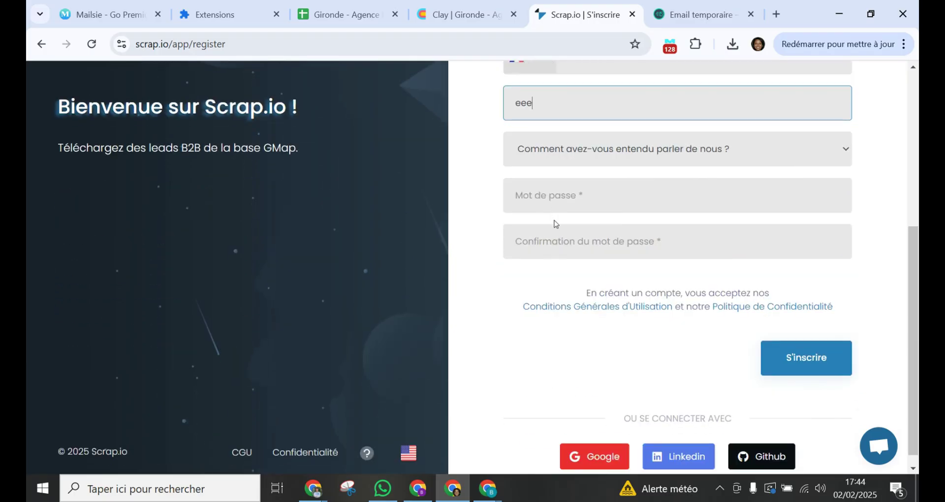
pyautogui.click(540, 160)
pyautogui.click(534, 194)
pyautogui.click(544, 196)
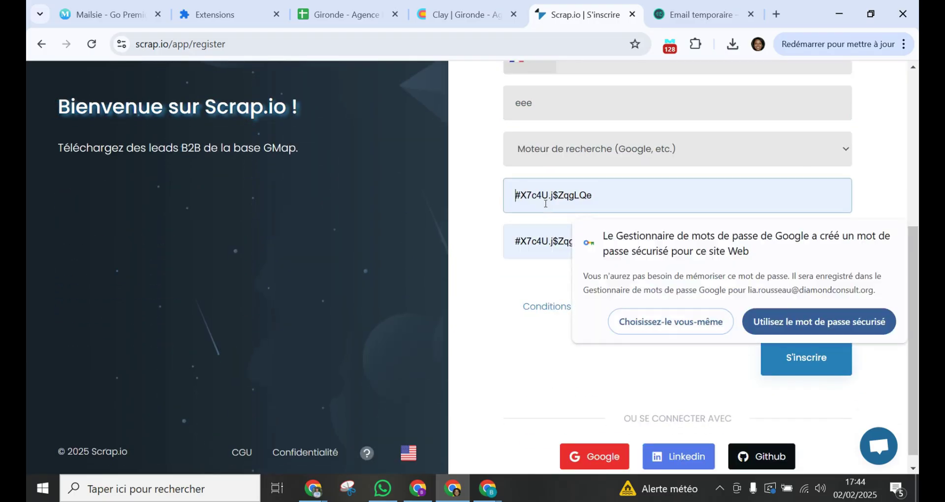
pyautogui.click(774, 328)
pyautogui.click(812, 358)
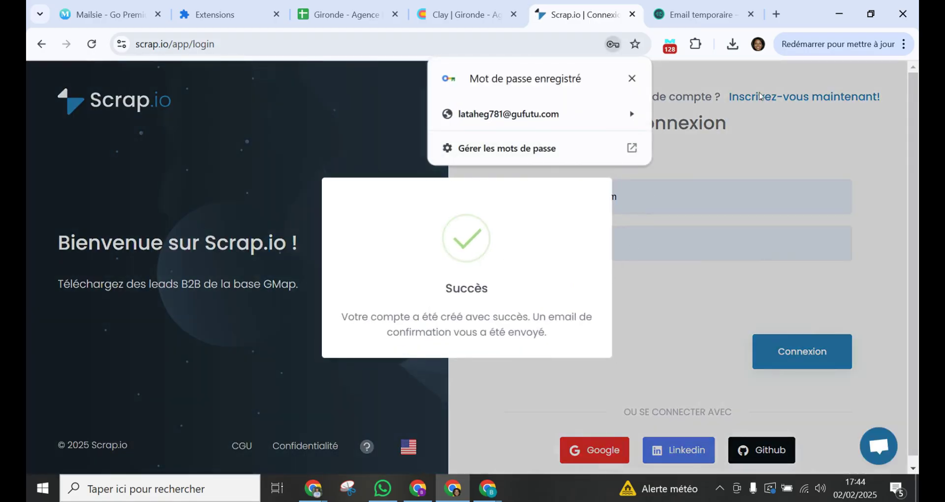
# Confirm the account from the Scrap.io email in the temp inbox, then log in
pyautogui.click(806, 168)
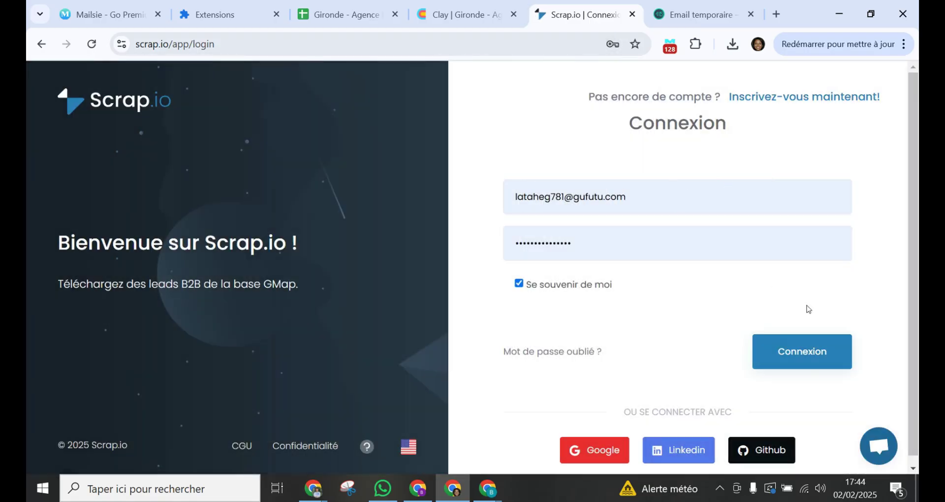
pyautogui.click(804, 354)
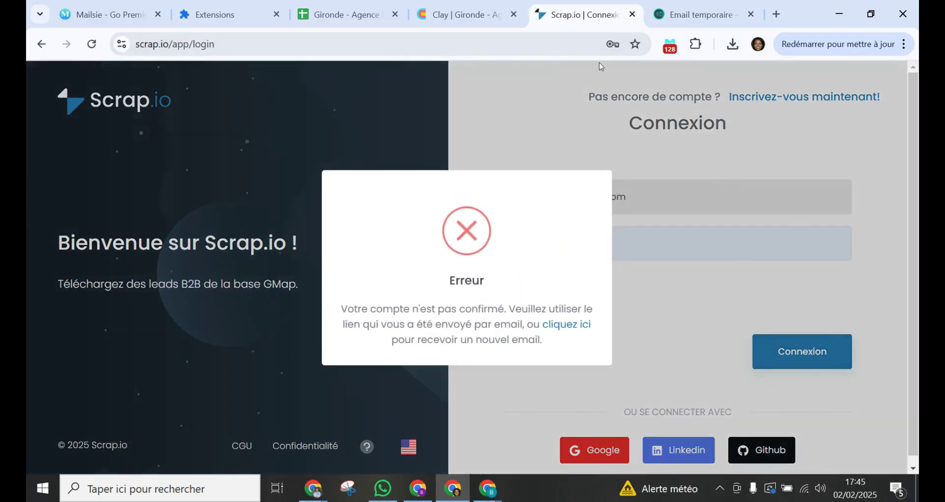
pyautogui.click(700, 14)
pyautogui.scroll(-7, 457, 247)
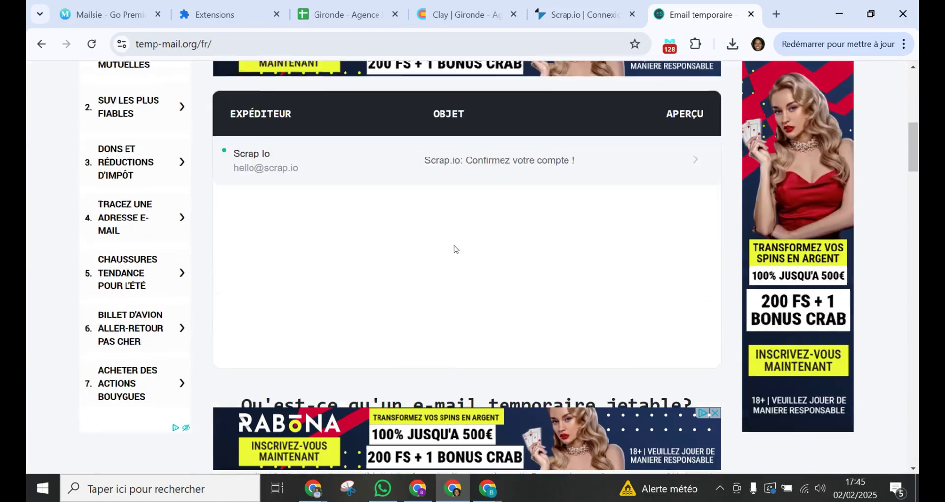
pyautogui.click(471, 161)
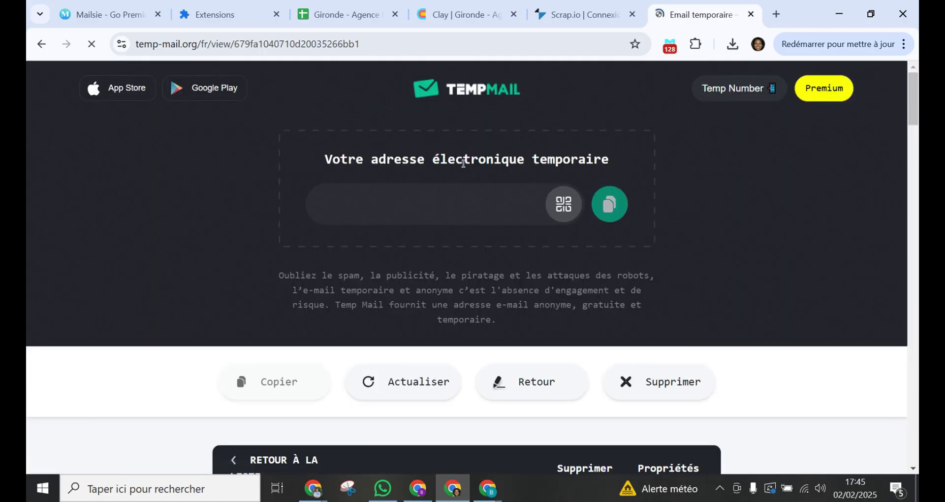
pyautogui.scroll(-4, 433, 227)
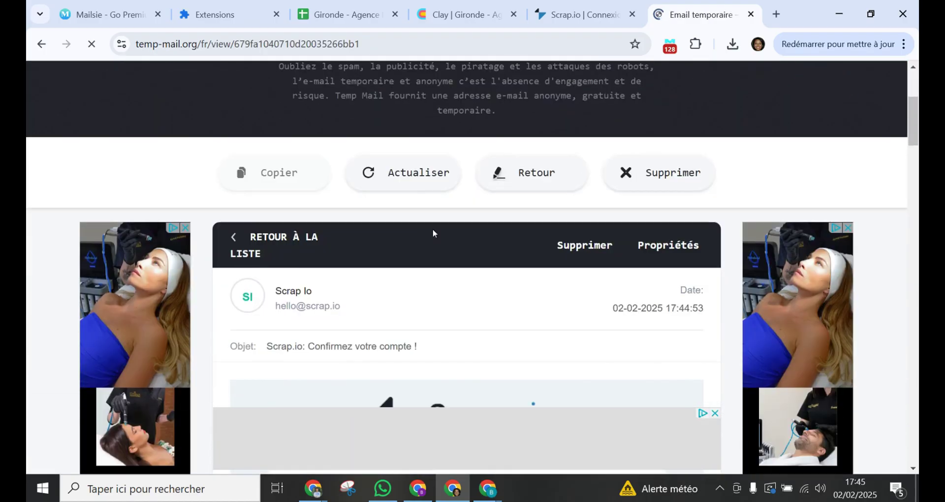
pyautogui.scroll(-7, 433, 232)
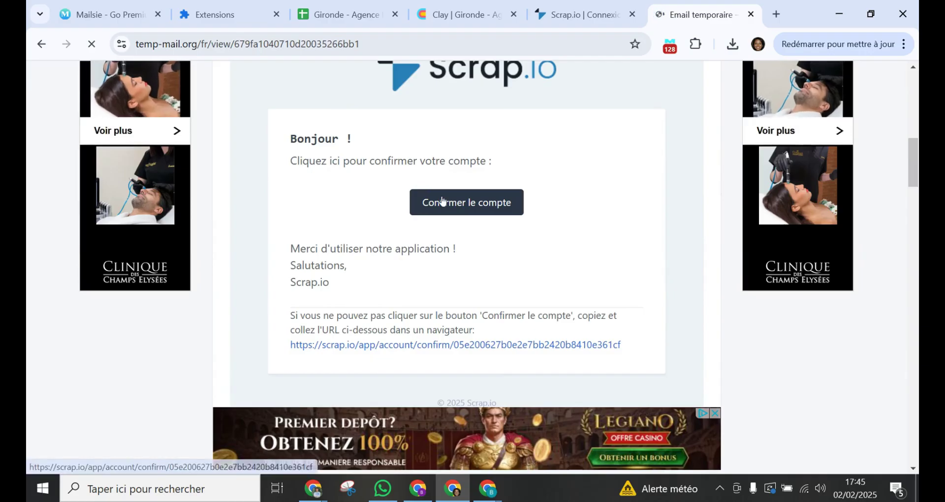
pyautogui.click(442, 201)
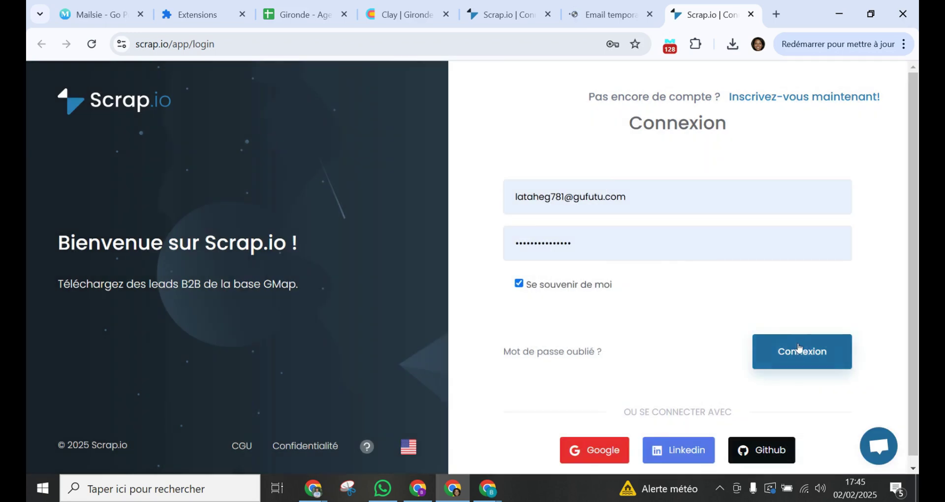
pyautogui.click(805, 352)
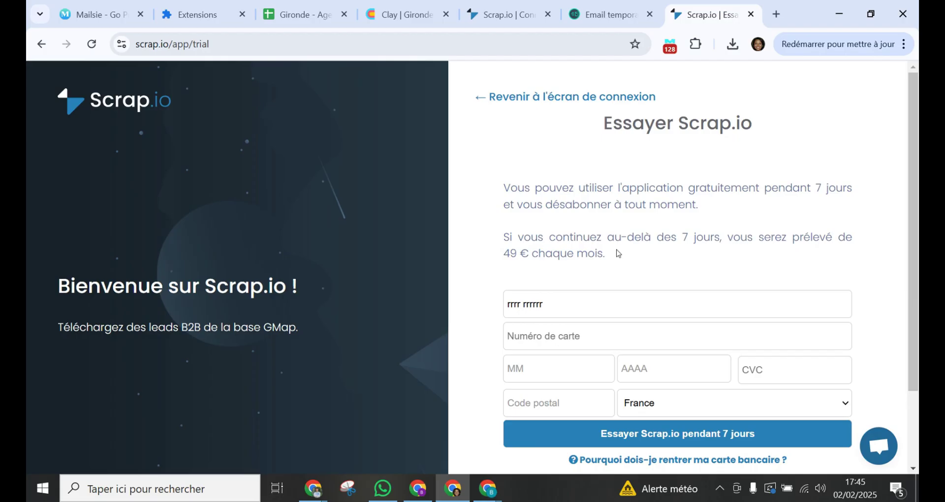
# Enter the card number, expiry month 03, year, CVC and billing postal code, then submit
pyautogui.scroll(-2, 543, 258)
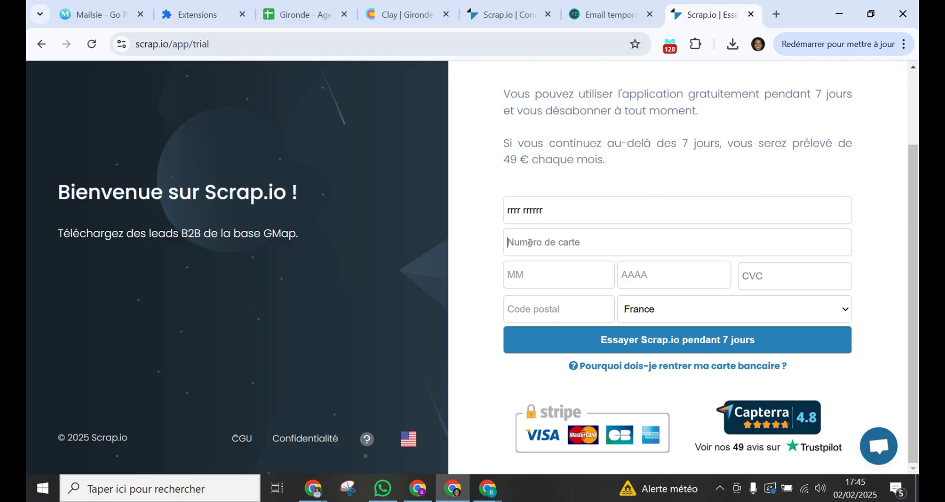
pyautogui.click(531, 250)
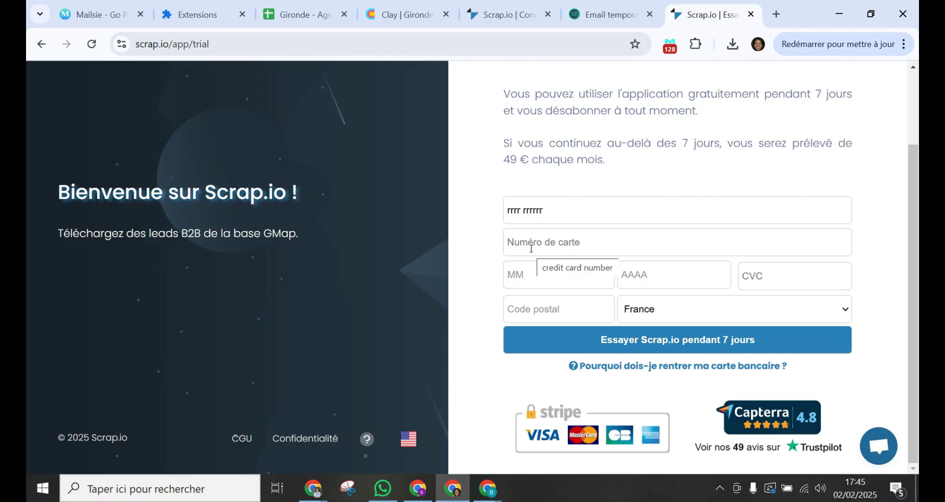
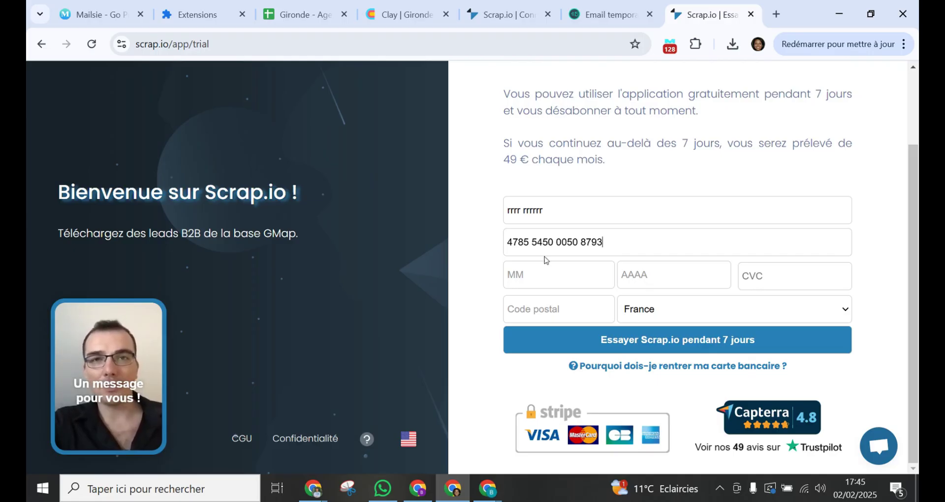
pyautogui.click(534, 280)
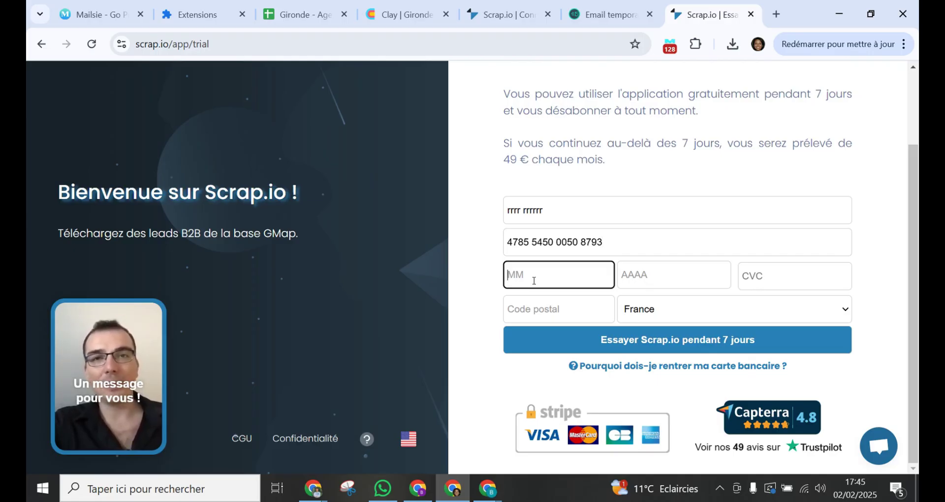
pyautogui.write('03')
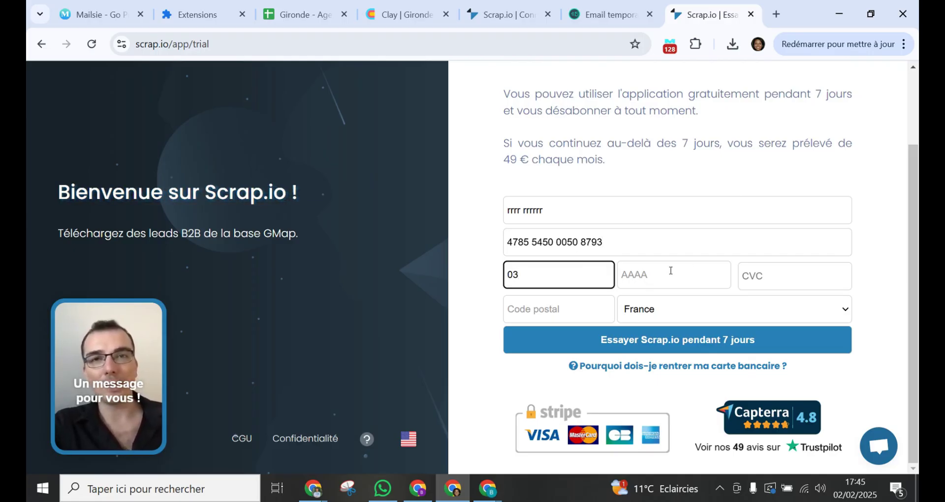
pyautogui.click(663, 274)
pyautogui.write('25')
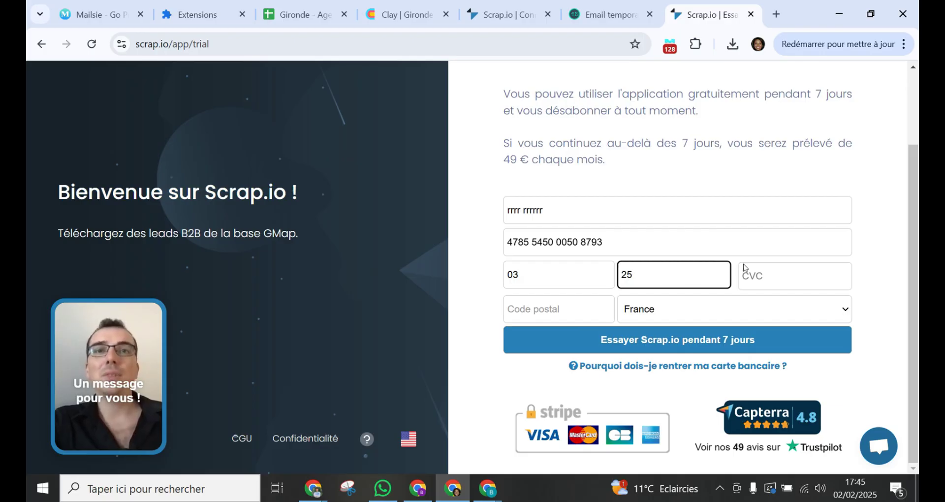
pyautogui.click(789, 280)
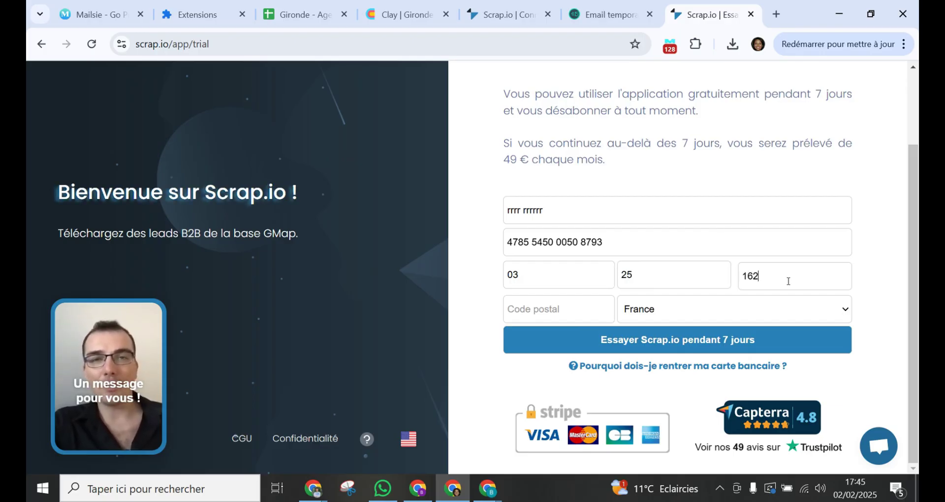
pyautogui.click(542, 311)
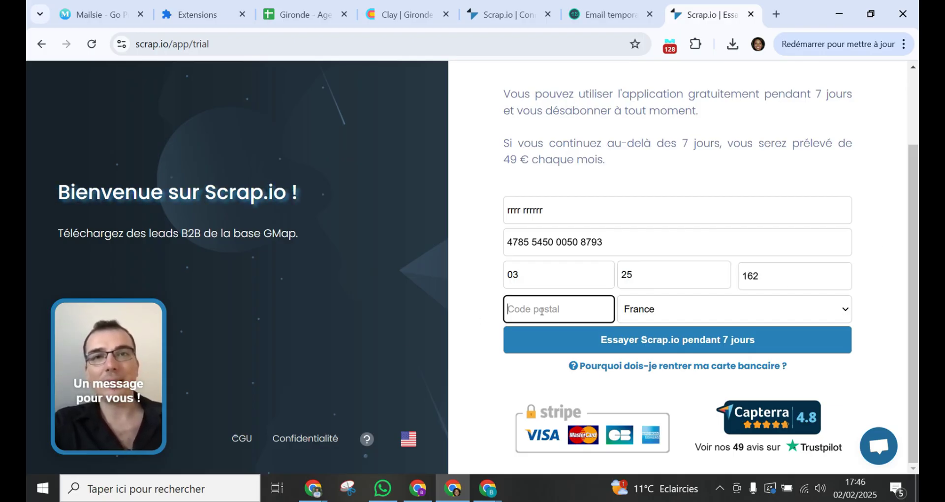
pyautogui.write('33000')
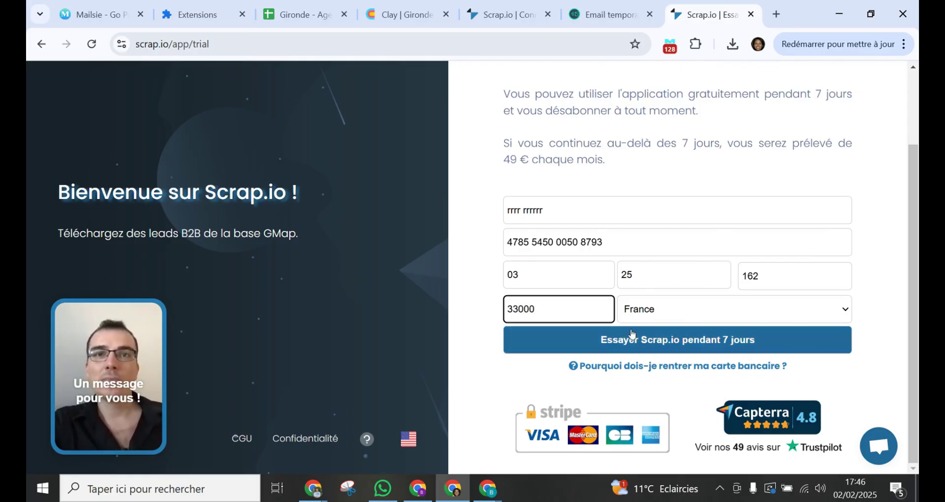
pyautogui.click(636, 345)
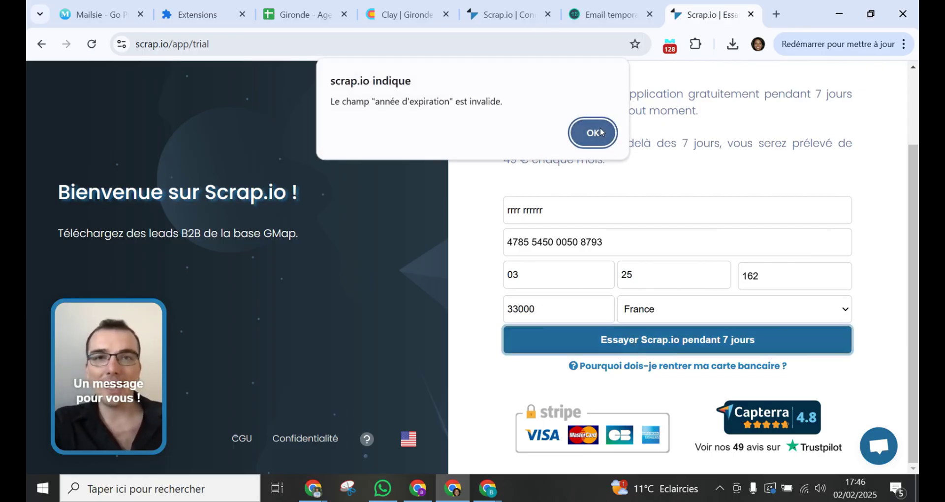
# Dismiss the invalid-year alert, correct the expiry year to 2025, and resubmit
pyautogui.click(593, 134)
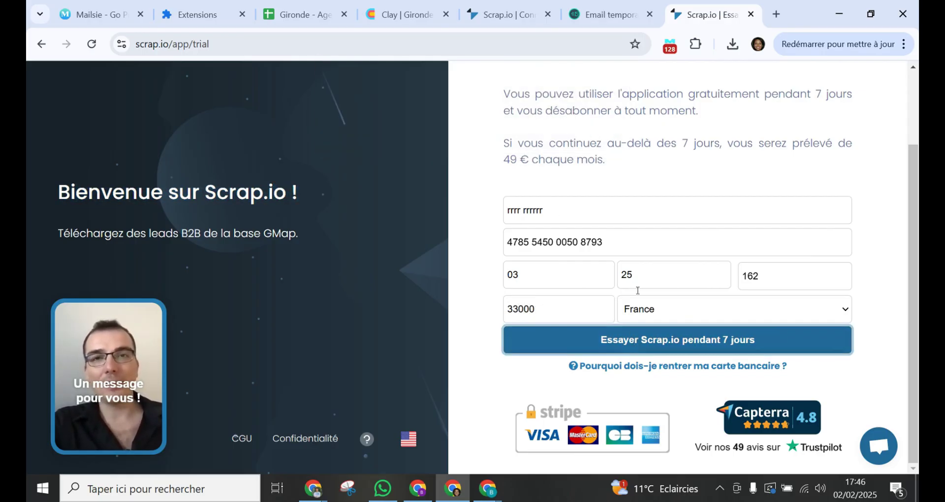
pyautogui.moveTo(621, 275); pyautogui.dragTo(627, 275)
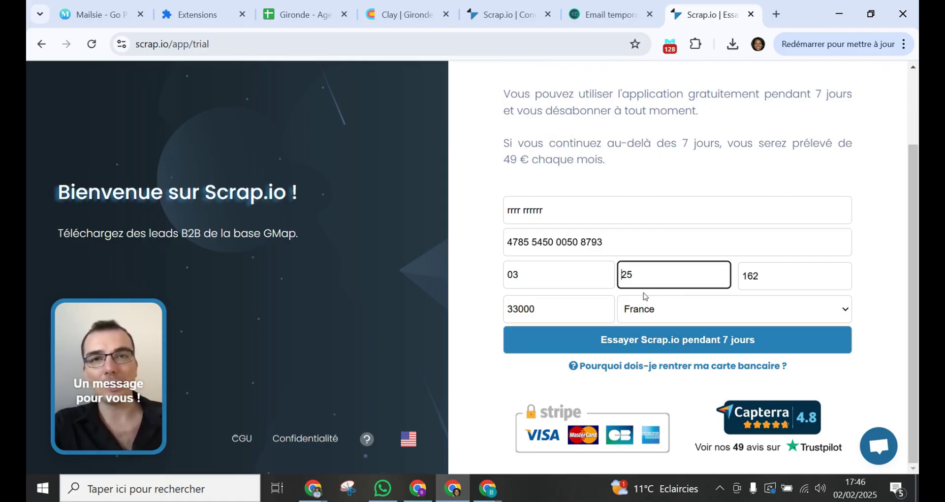
pyautogui.write('20')
pyautogui.click(652, 340)
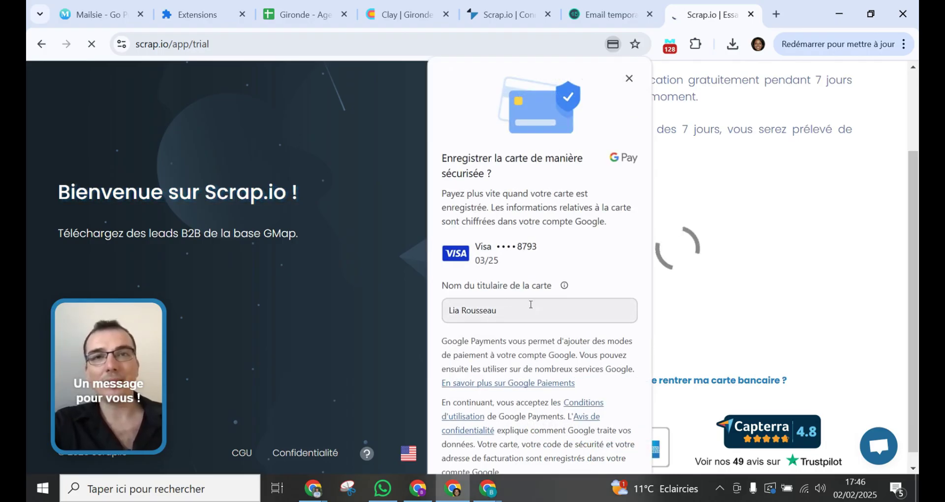
# Decline saving the card to Google Pay while the 7-day trial activates
pyautogui.click(629, 78)
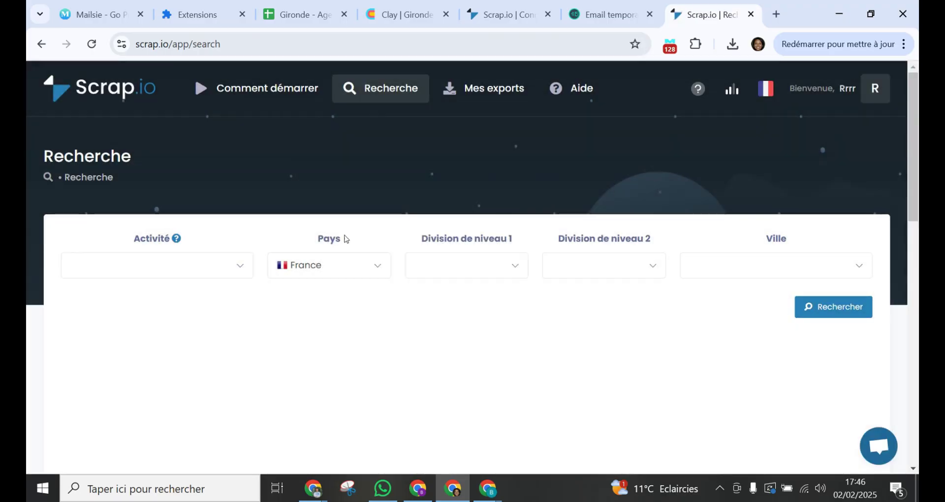
# Search Agence immobilière businesses in Auvergne-Rhône-Alpes, France
pyautogui.click(138, 268)
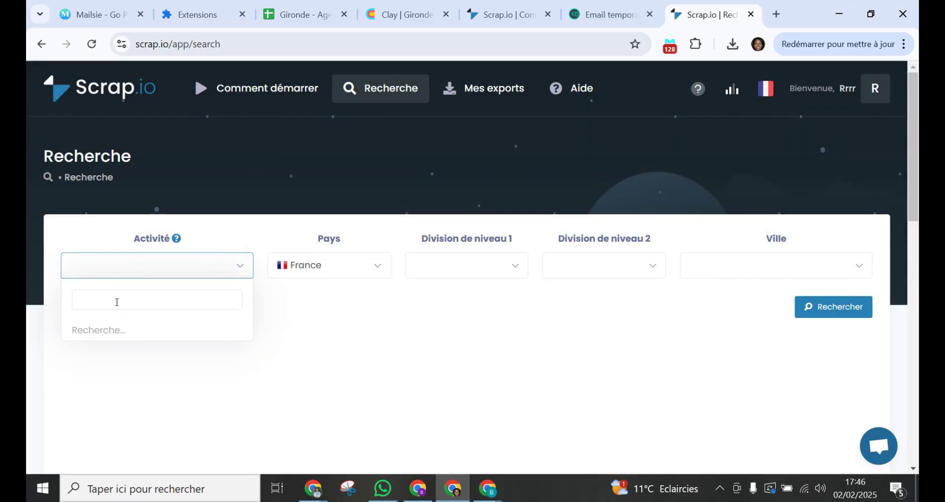
pyautogui.write('agence')
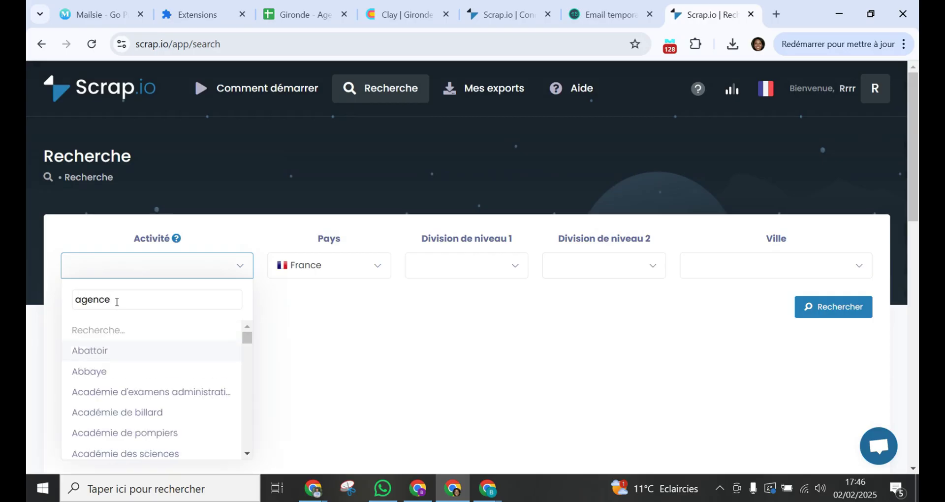
pyautogui.write(' im')
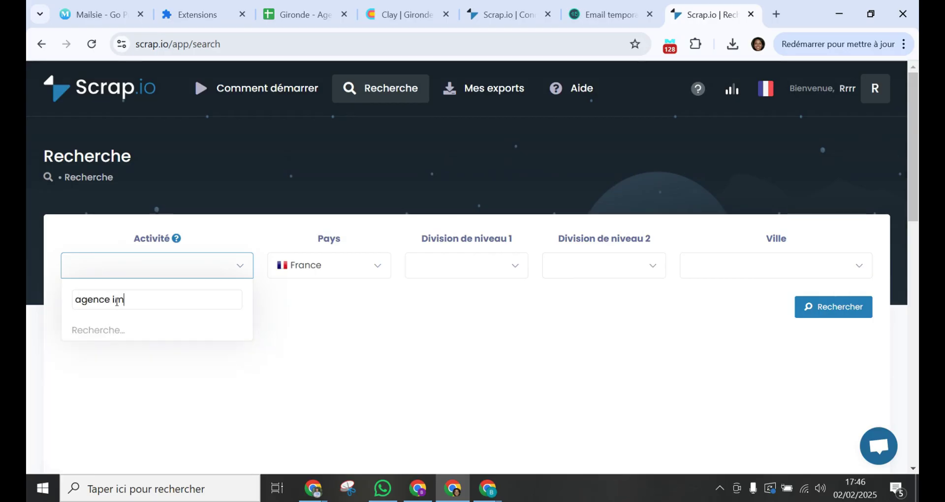
pyautogui.write('m')
pyautogui.click(91, 329)
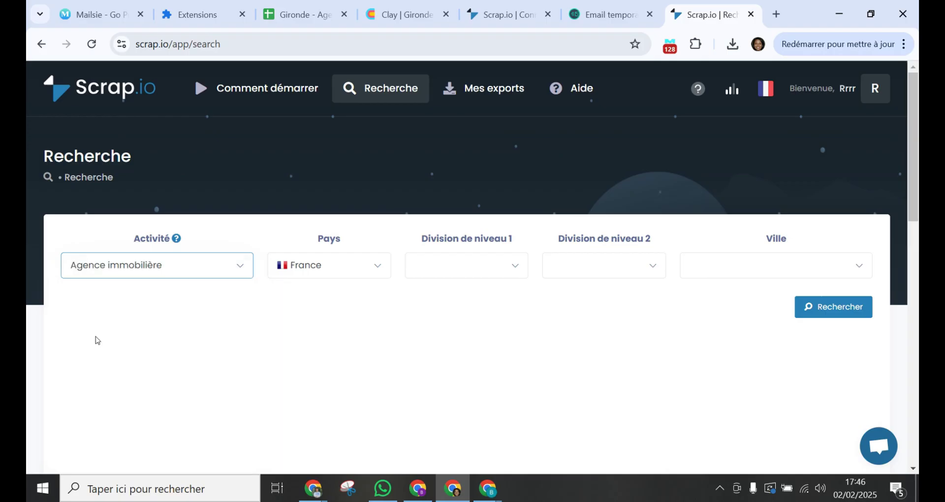
pyautogui.click(449, 274)
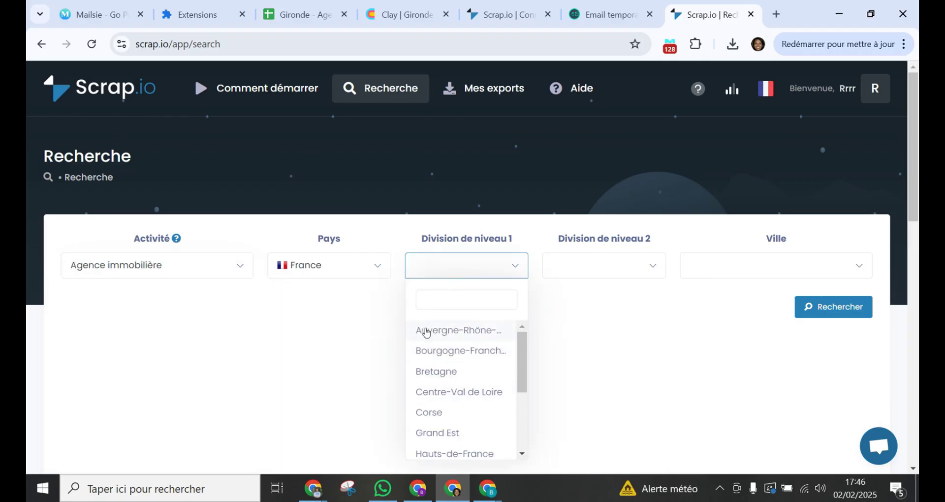
pyautogui.click(425, 330)
pyautogui.click(855, 311)
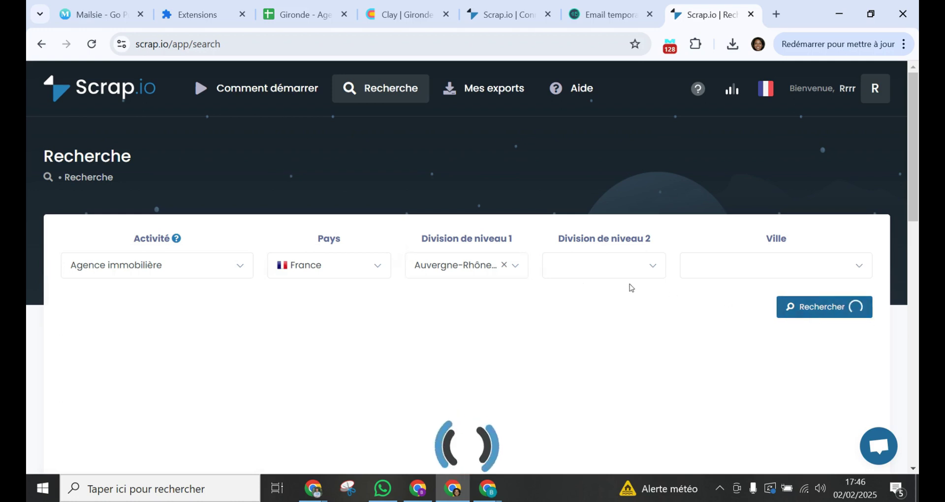
# Review the remaining trial search and export credits, then close the overview
pyautogui.scroll(-1, 553, 293)
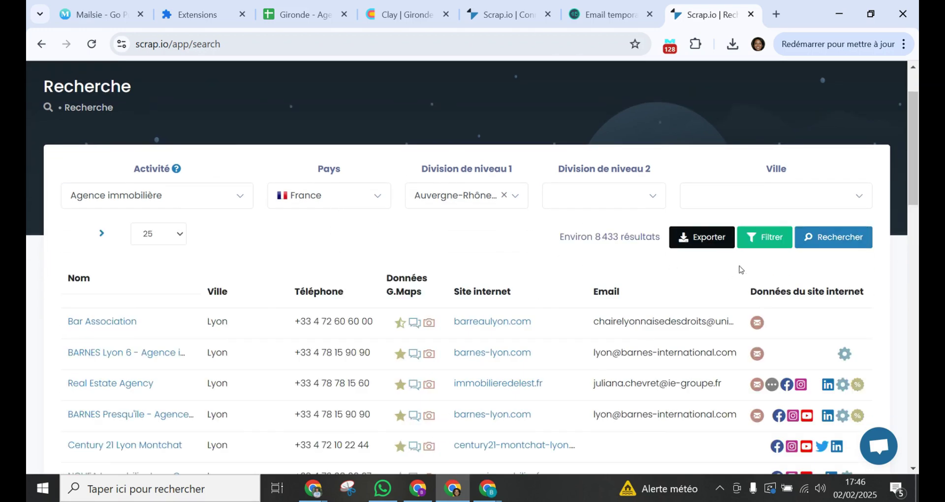
pyautogui.scroll(1, 711, 261)
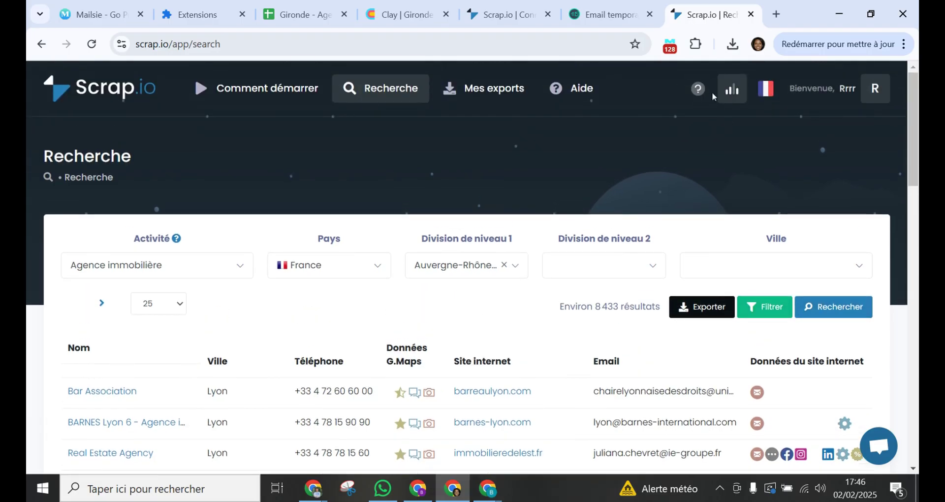
pyautogui.click(733, 92)
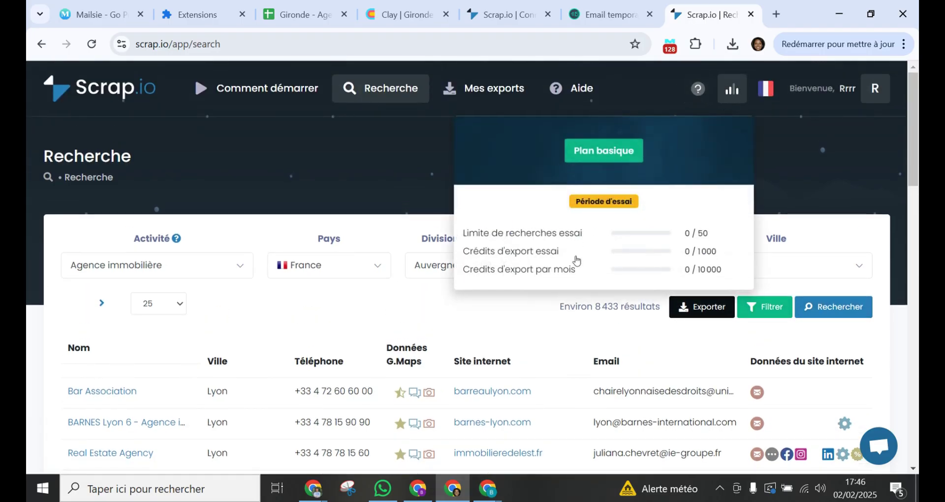
pyautogui.click(474, 324)
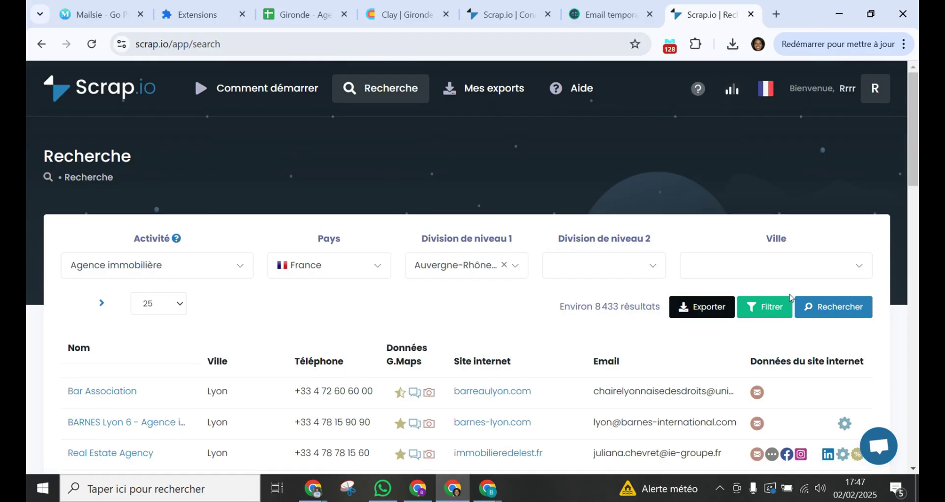
# Apply an Email = Présent filter, cutting the agency results to about 4 600
pyautogui.click(824, 313)
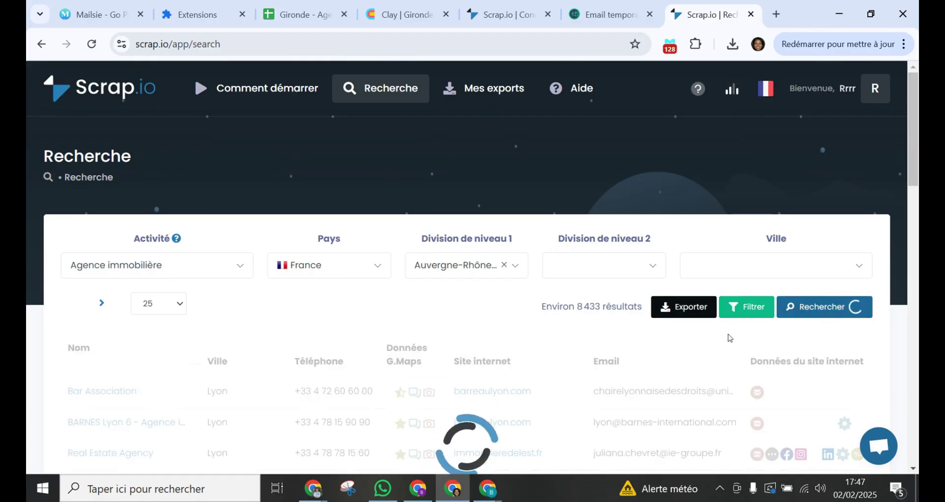
pyautogui.click(744, 310)
pyautogui.scroll(-3, 359, 296)
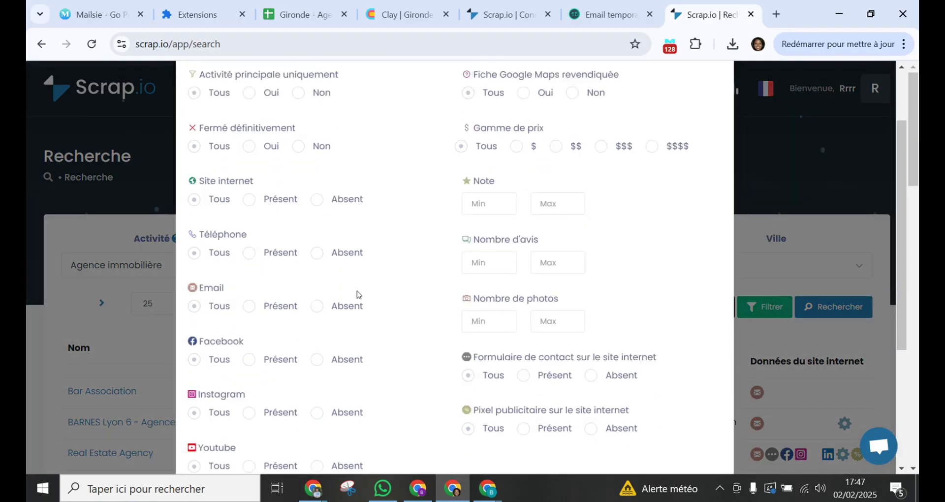
pyautogui.scroll(3, 231, 178)
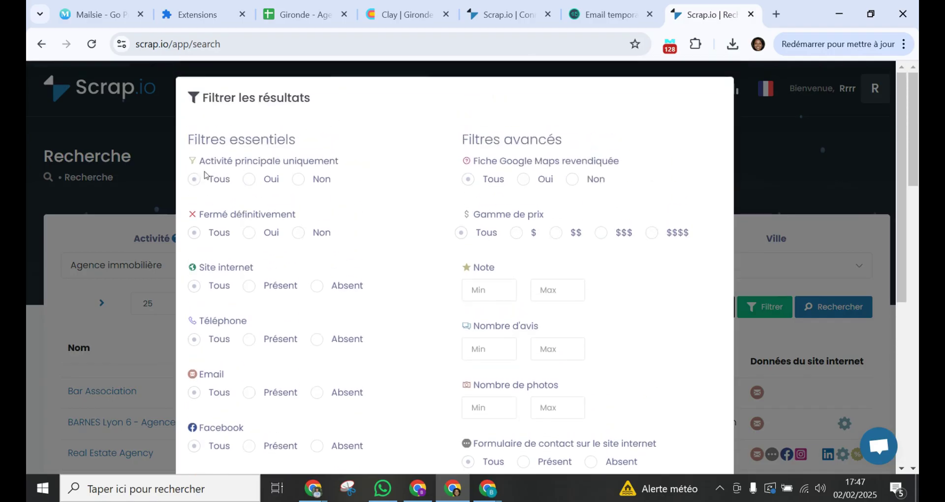
pyautogui.scroll(-3, 236, 187)
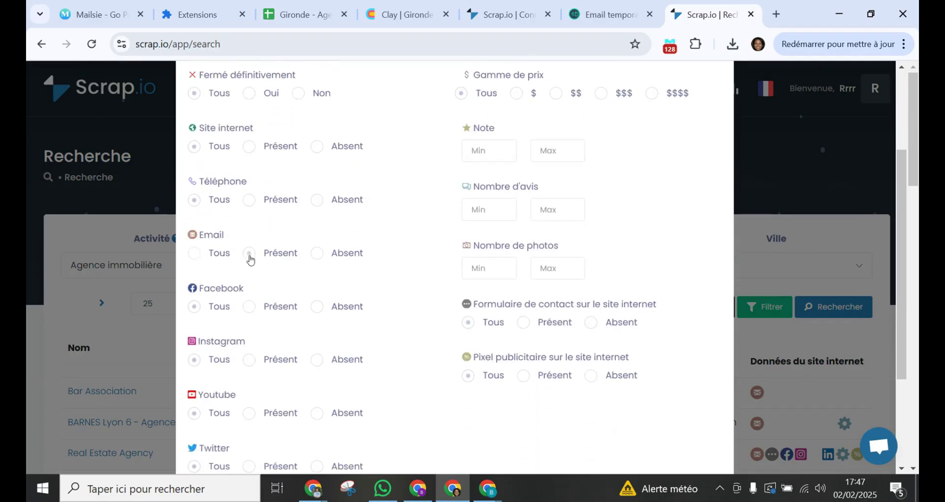
pyautogui.click(250, 254)
pyautogui.scroll(-3, 247, 269)
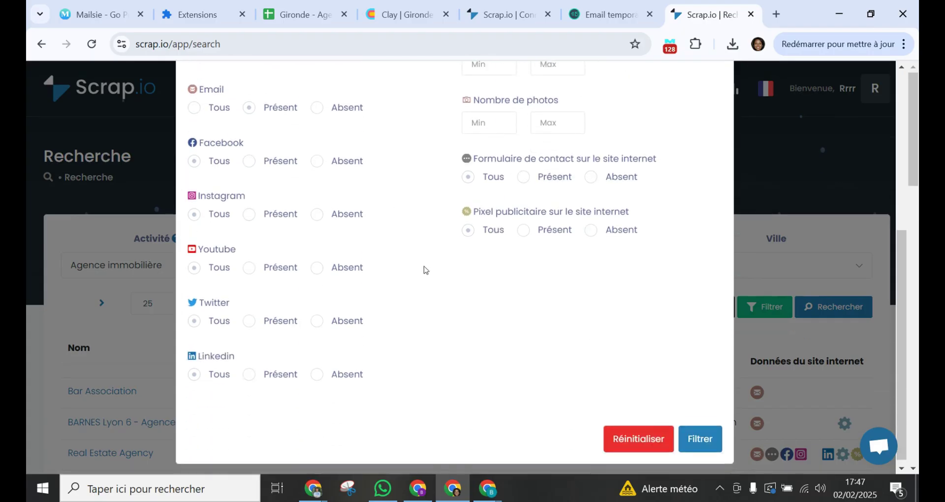
pyautogui.click(687, 444)
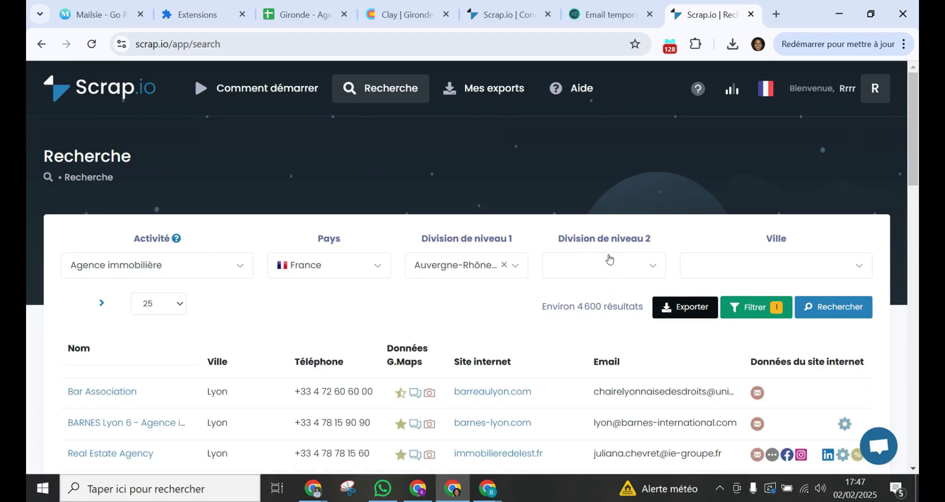
# Export the email-filtered results under the name 'agence immo AURA'
pyautogui.click(685, 308)
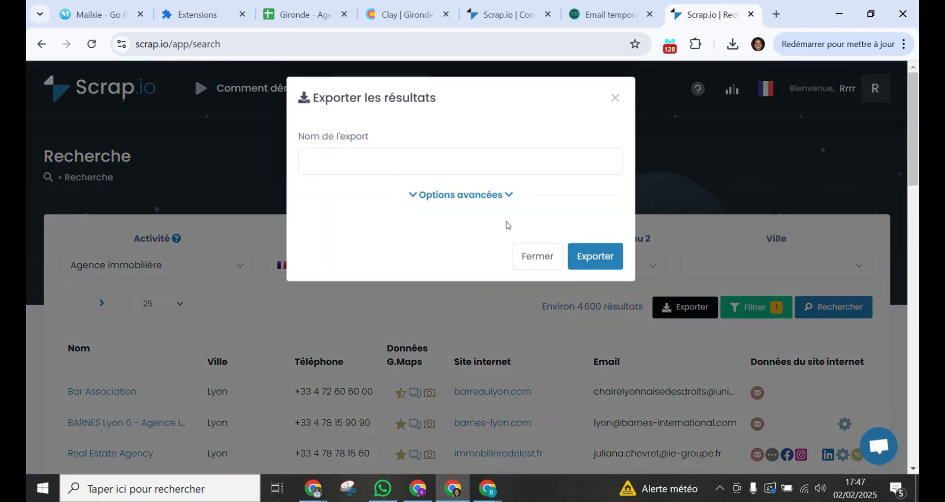
pyautogui.click(338, 162)
pyautogui.write('ag')
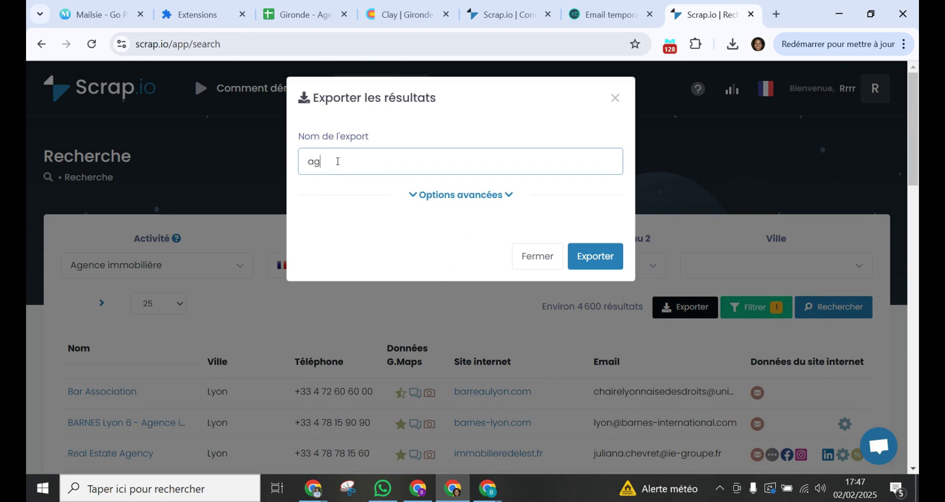
pyautogui.write('ence immo AURA')
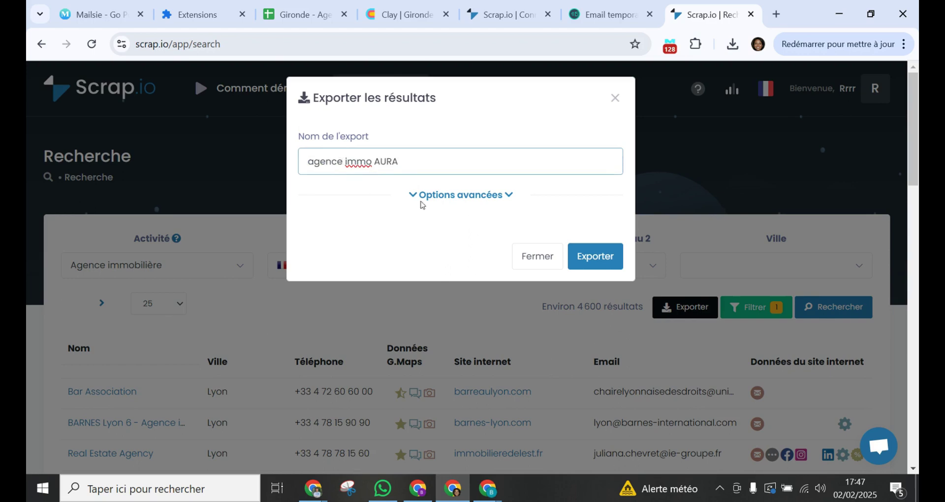
pyautogui.click(591, 256)
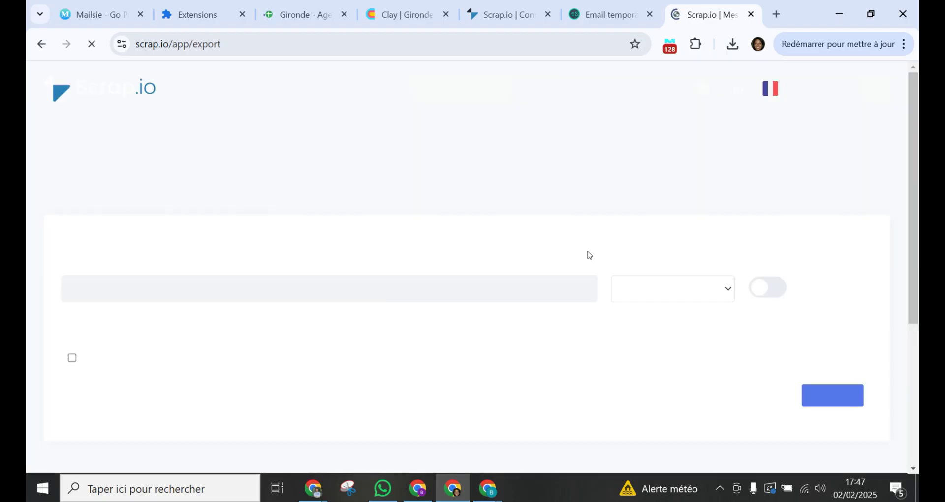
# Download the 110-result agence immo AURA export as the Excel file agence-immo-aura.xlsx
pyautogui.scroll(-1, 589, 257)
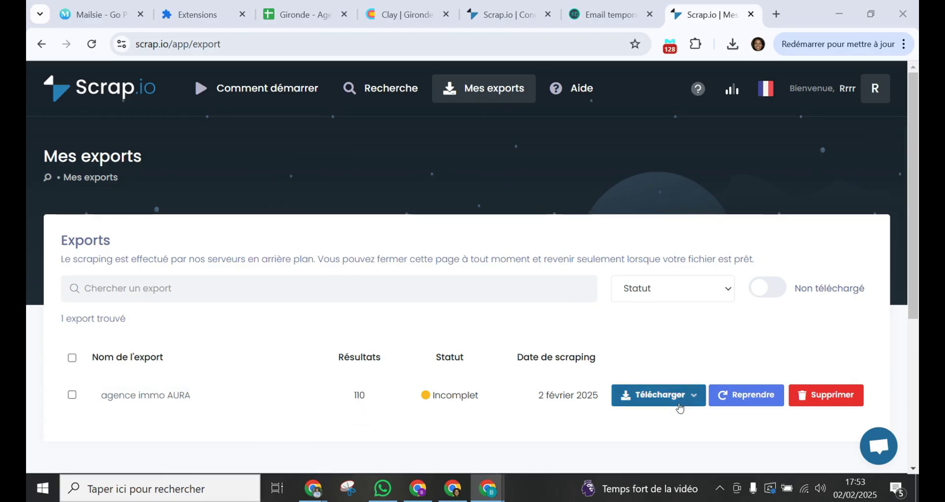
pyautogui.click(679, 401)
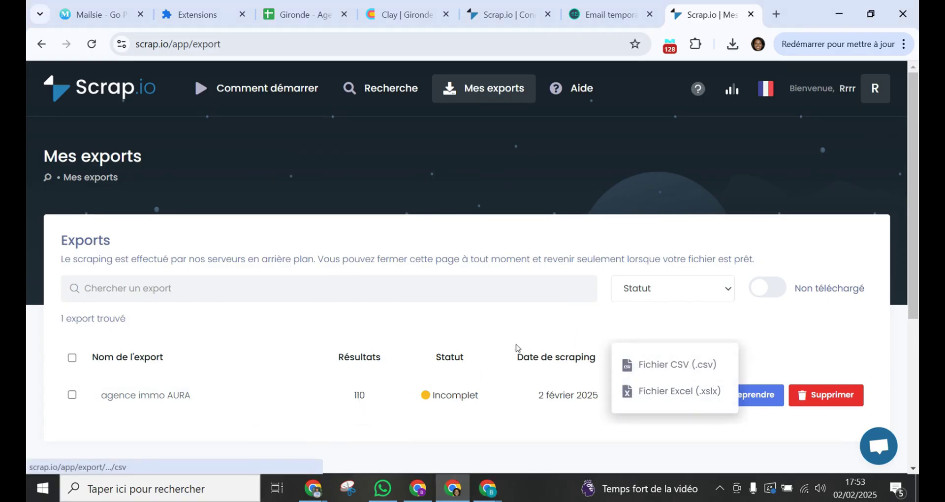
pyautogui.click(688, 399)
pyautogui.click(689, 399)
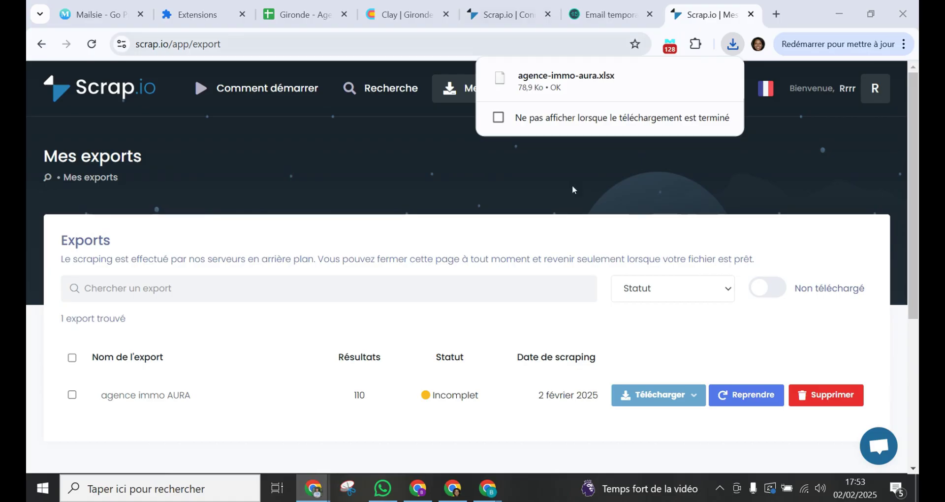
pyautogui.moveTo(526, 93)
pyautogui.mouseDown()
pyautogui.moveTo(55, 61)
pyautogui.moveTo(45, 4)
pyautogui.mouseUp()
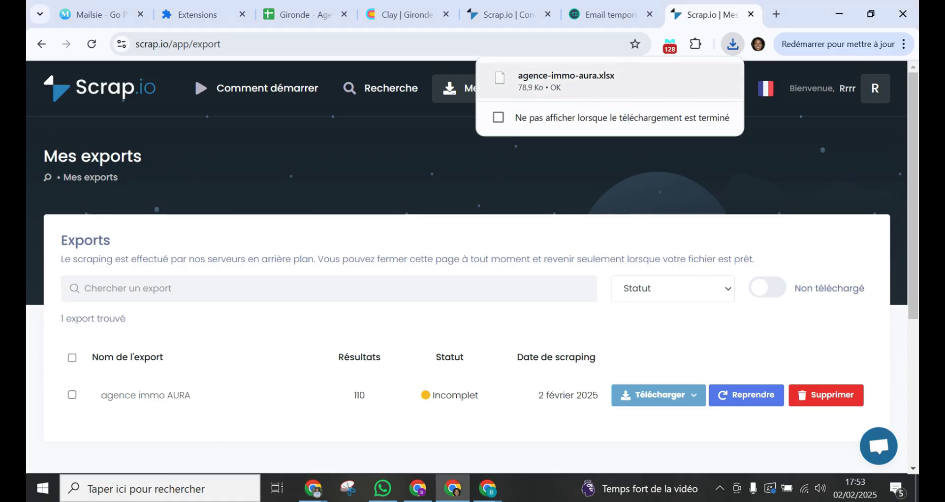
pyautogui.hotkey('alt', 'Tab')
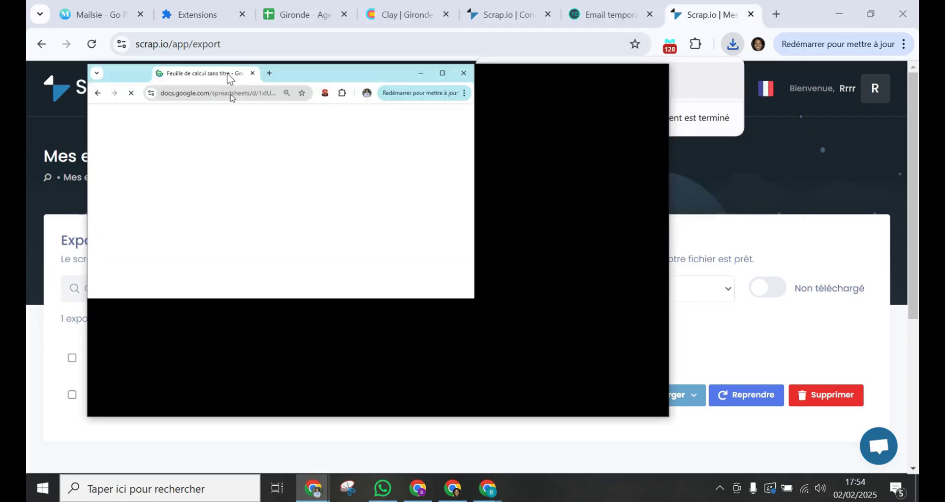
# Title the imported spreadsheet 'Agence Immobilière | AURA | Scrap.io'
pyautogui.moveTo(229, 83); pyautogui.dragTo(162, 200)
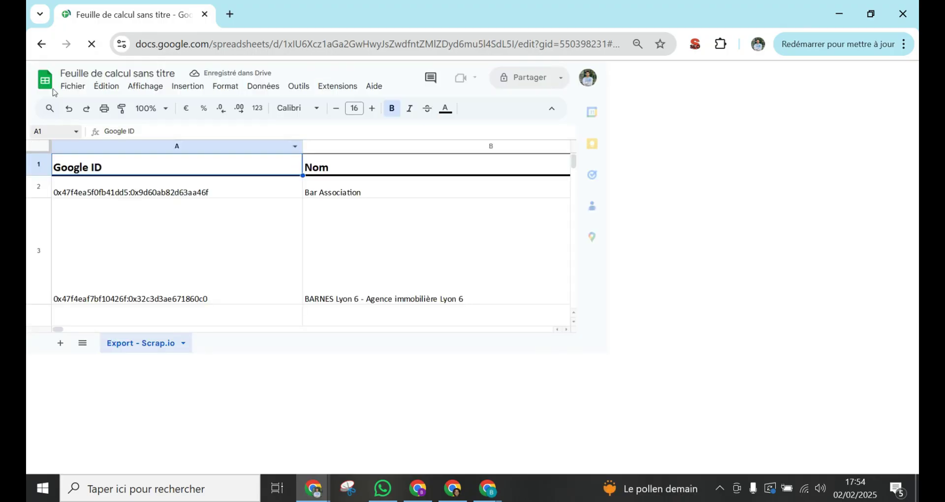
pyautogui.click(187, 209)
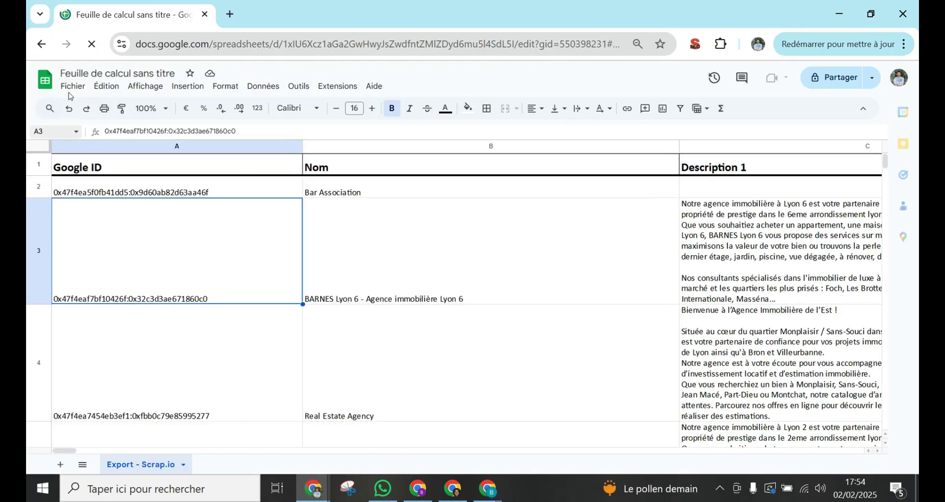
pyautogui.click(85, 73)
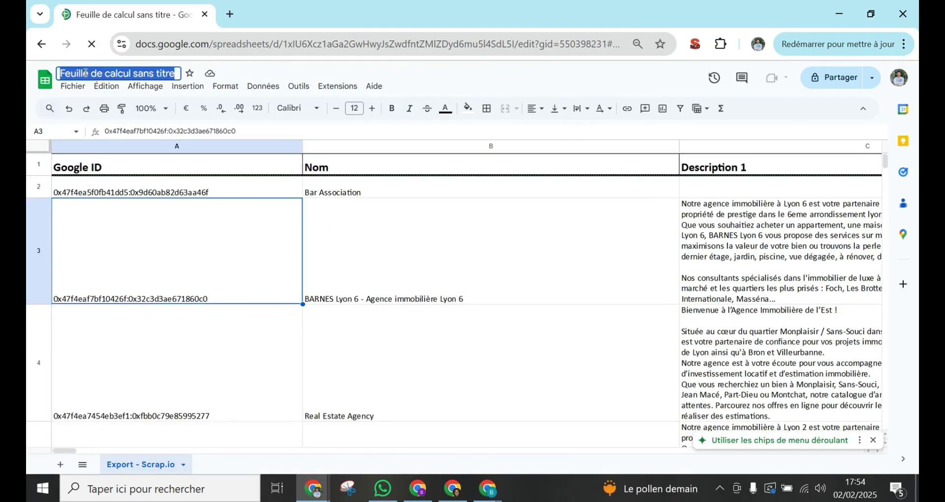
pyautogui.write('Agence')
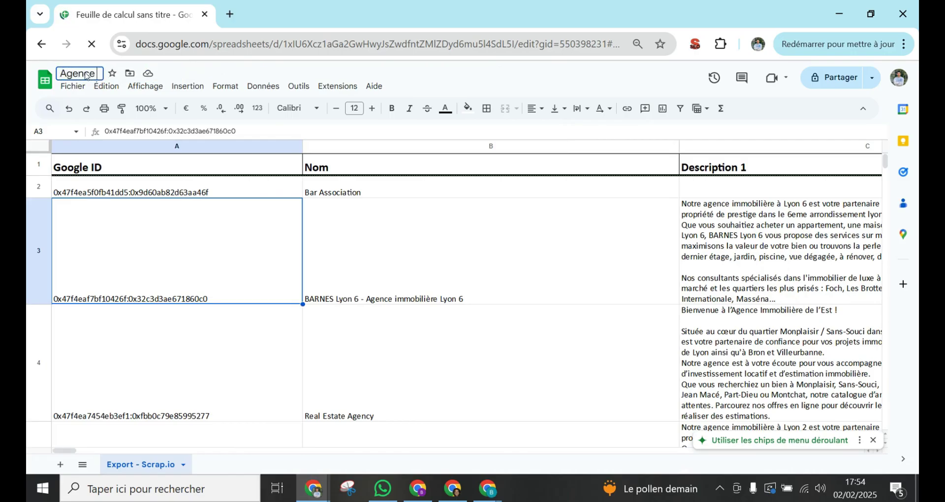
pyautogui.write(' Immobilière')
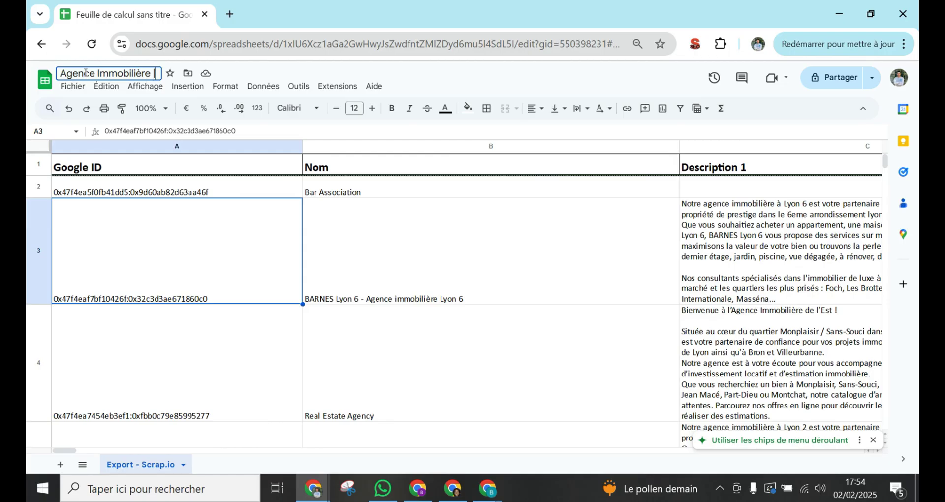
pyautogui.write(' | AURA')
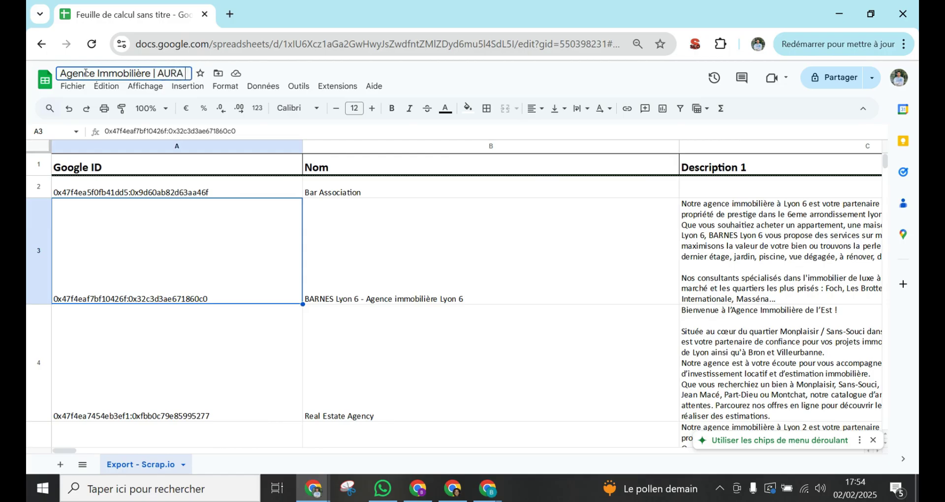
pyautogui.write(' | Scrap.')
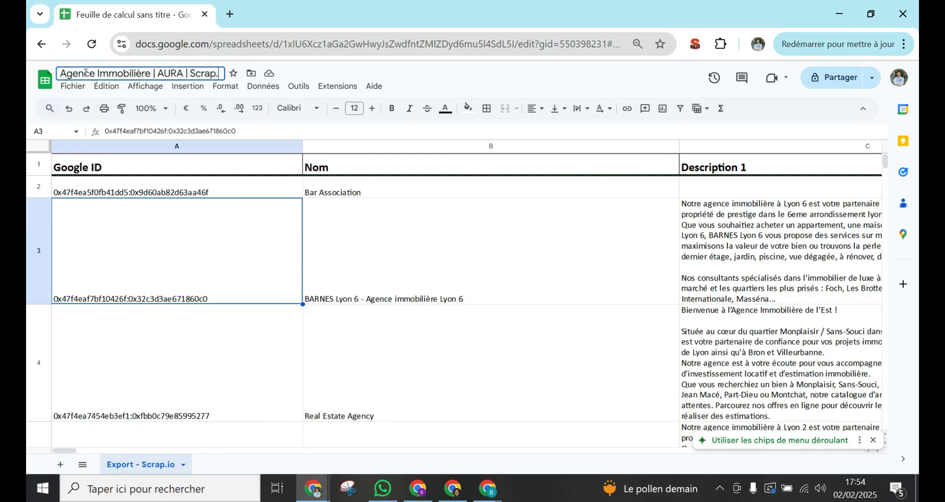
pyautogui.write('io')
pyautogui.press('Return')
pyautogui.click(383, 267)
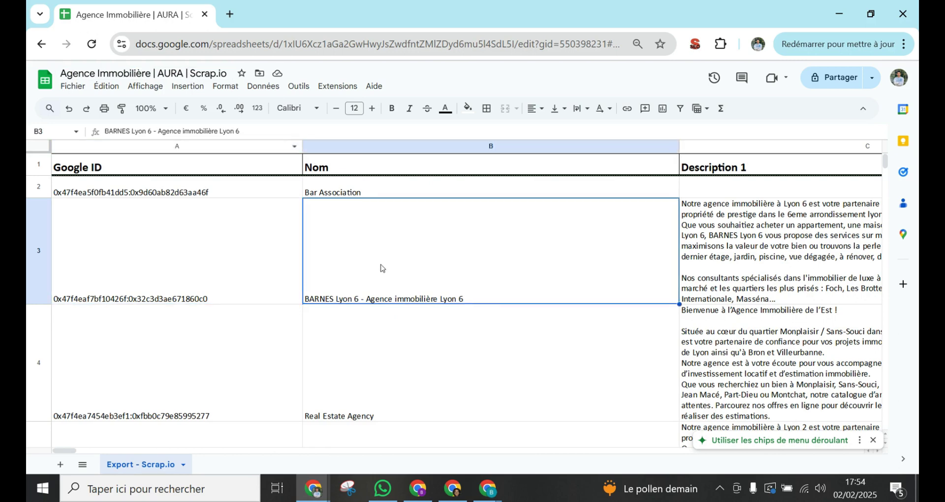
# Select data rows 2 through 111 and drag them all to a compact row height
pyautogui.click(387, 192)
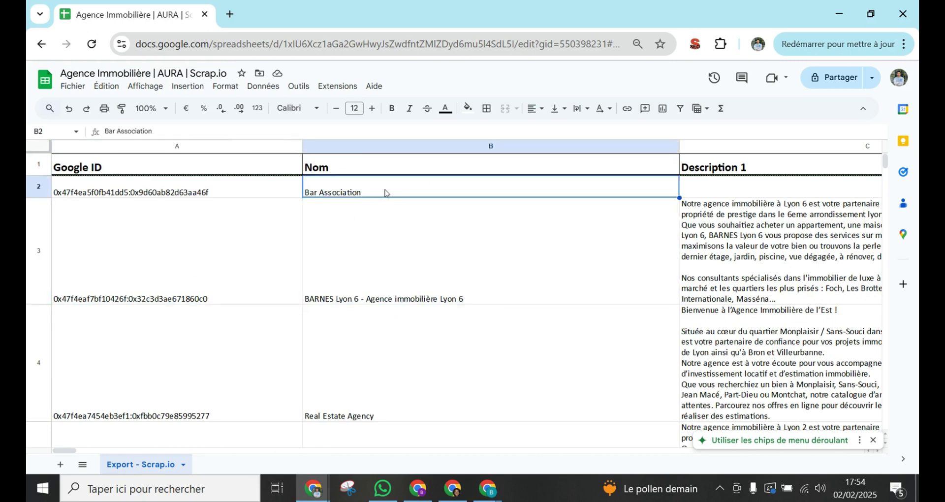
pyautogui.press('Down')
pyautogui.press('Down')
pyautogui.press('Down')
pyautogui.scroll(3, 483, 203)
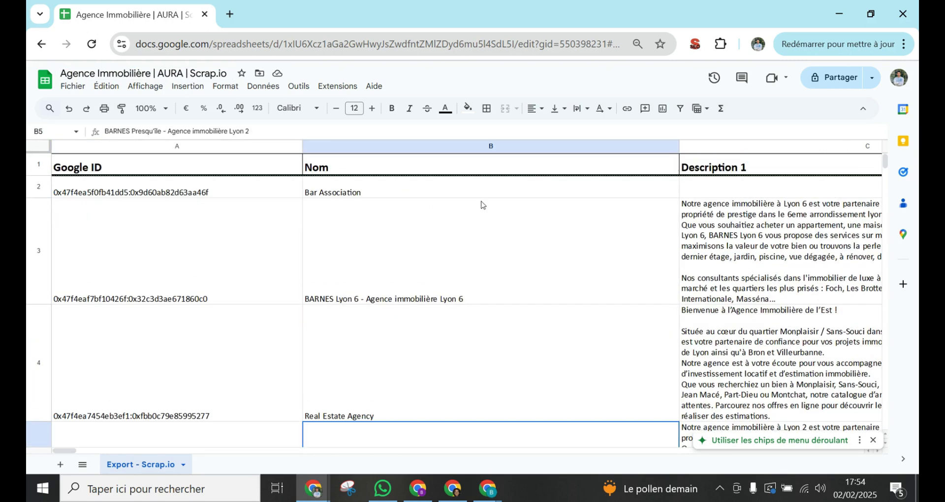
pyautogui.click(765, 242)
pyautogui.press('Right')
pyautogui.press('Right')
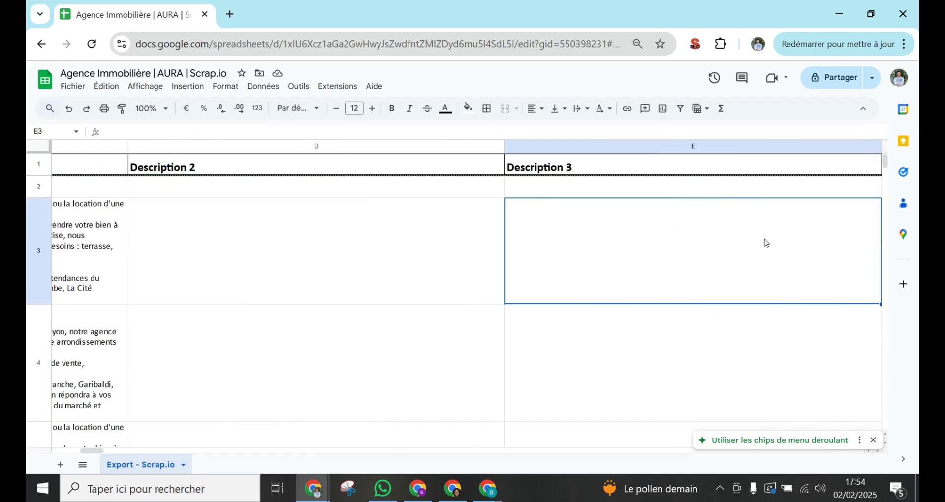
pyautogui.press('Left')
pyautogui.press('Left')
pyautogui.press('Left')
pyautogui.press('Left')
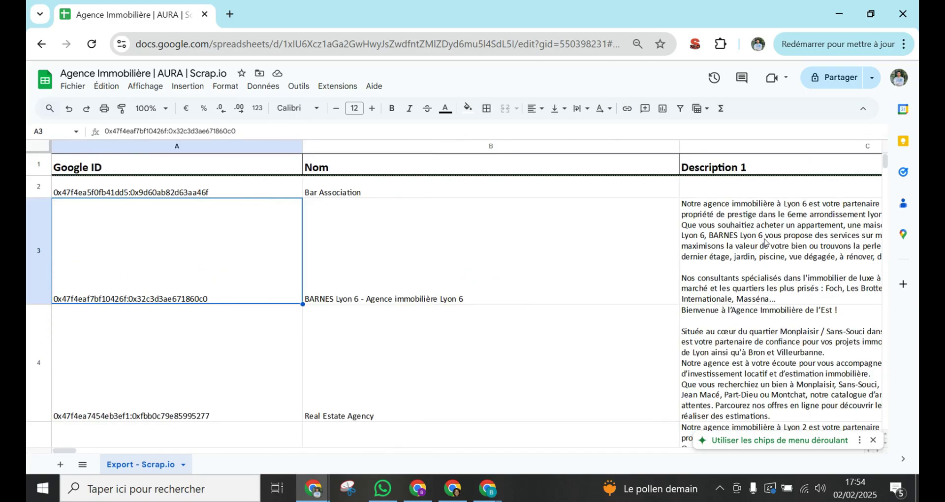
pyautogui.click(36, 186)
pyautogui.hotkey('ctrl', 'shift', 'Down')
pyautogui.scroll(-3, 49, 344)
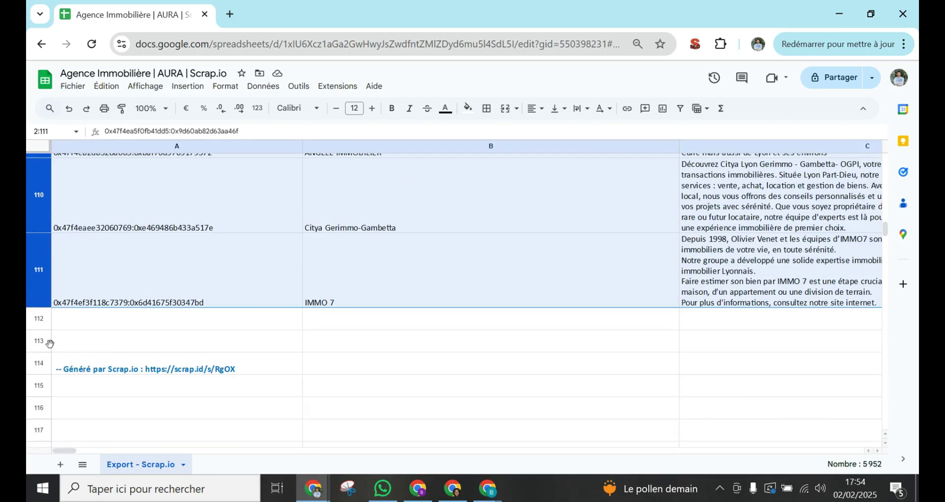
pyautogui.moveTo(36, 308); pyautogui.dragTo(48, 259)
pyautogui.click(509, 246)
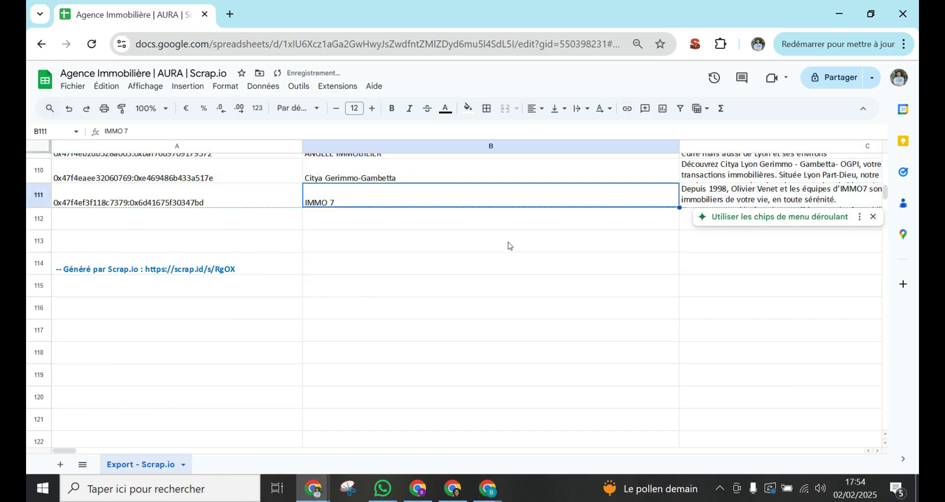
pyautogui.hotkey('ctrl', 'Up')
pyautogui.click(753, 211)
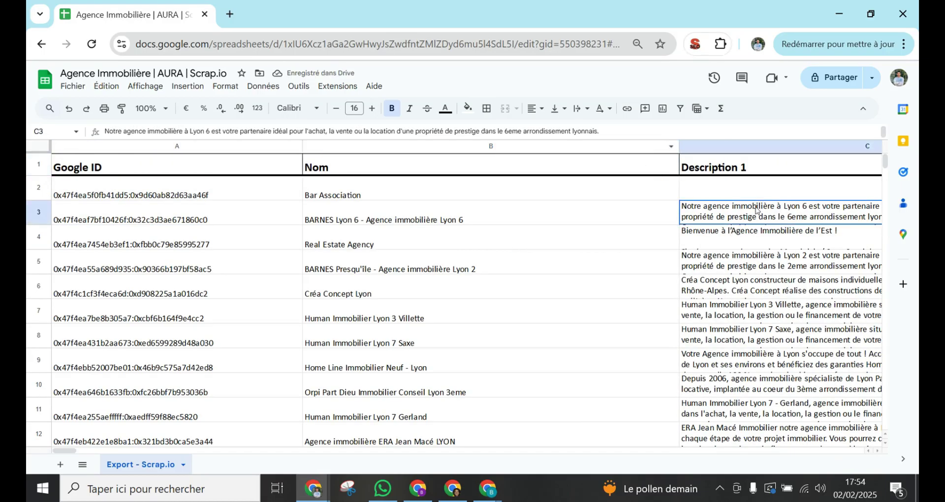
pyautogui.press('Right')
pyautogui.press('Right')
pyautogui.press('Right')
pyautogui.press('Right')
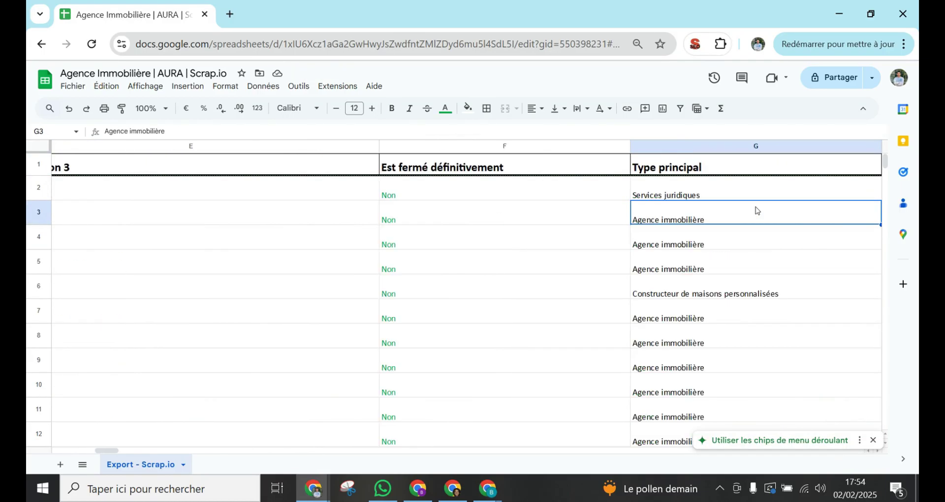
pyautogui.press('Right')
pyautogui.press('Right')
pyautogui.press('Right')
pyautogui.press('Right')
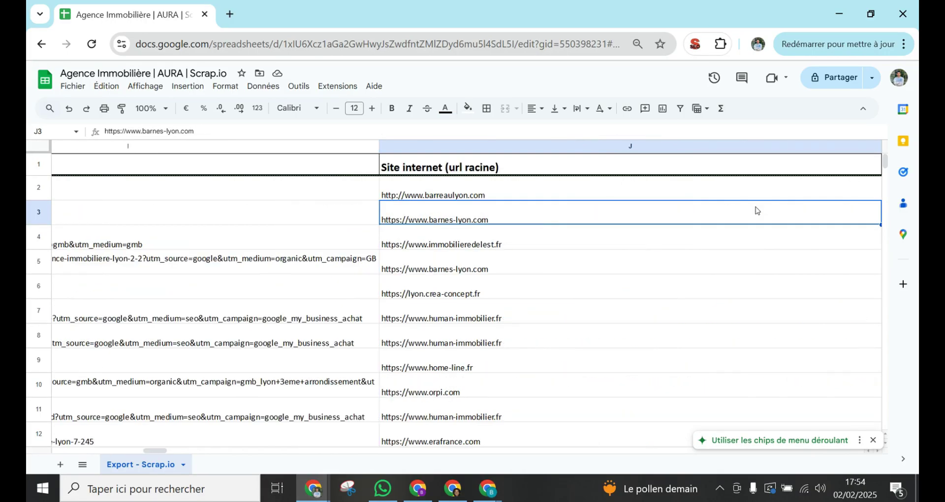
pyautogui.press('Left')
pyautogui.press('Right')
pyautogui.press('Right')
pyautogui.press('Left')
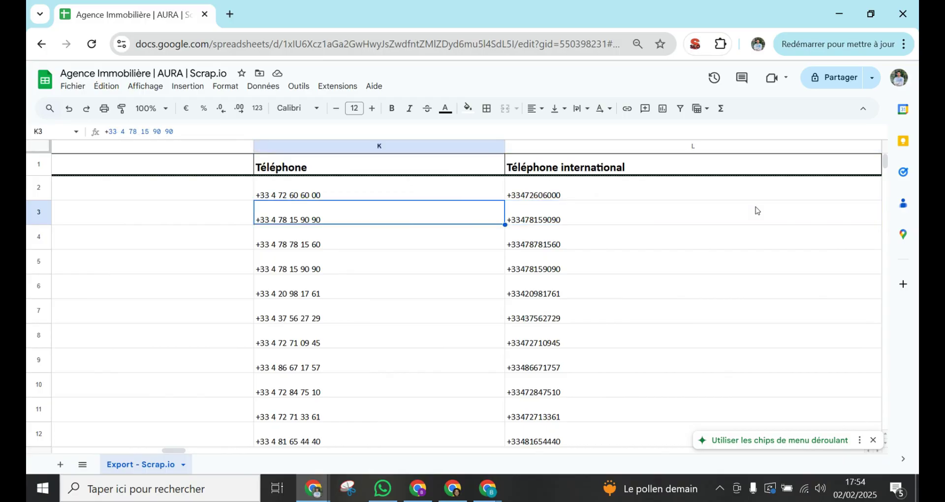
pyautogui.press('Right')
pyautogui.press('Left')
pyautogui.press('Right')
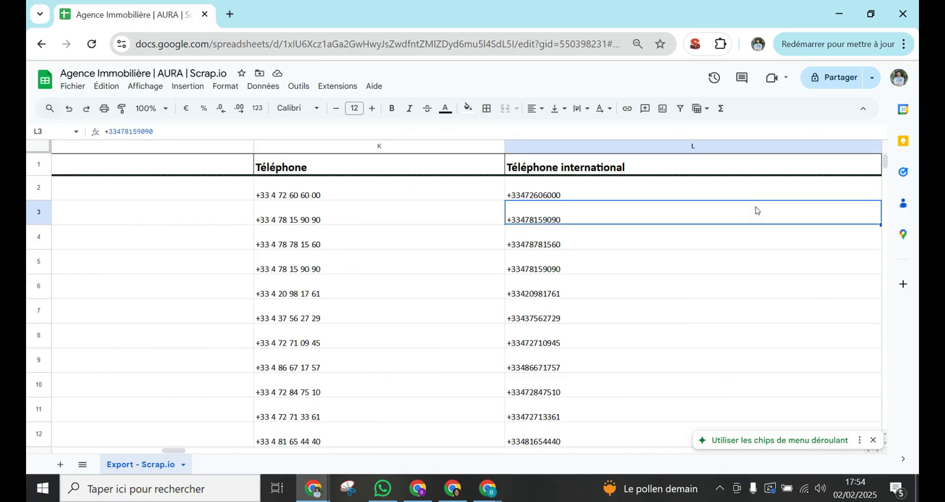
pyautogui.press('Right')
pyautogui.press('Right')
pyautogui.press('Right')
pyautogui.press('Right')
pyautogui.press('Right')
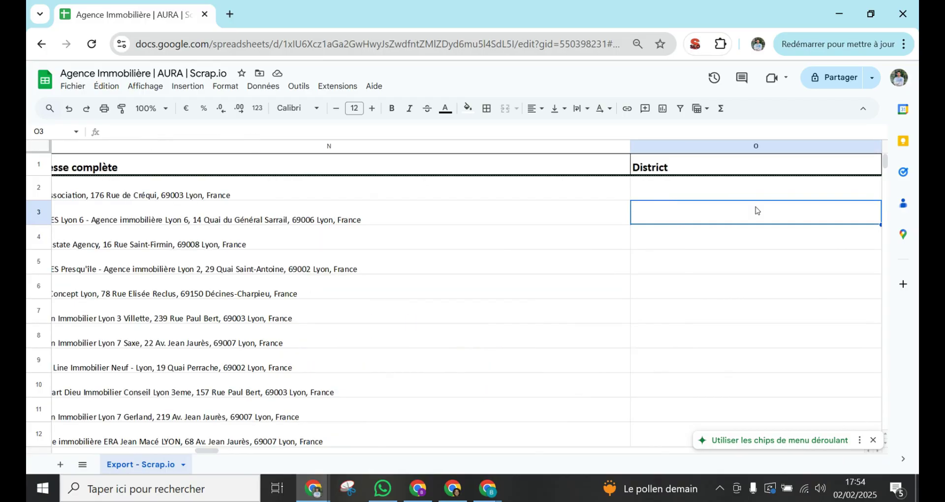
pyautogui.press('Right')
pyautogui.press('Right')
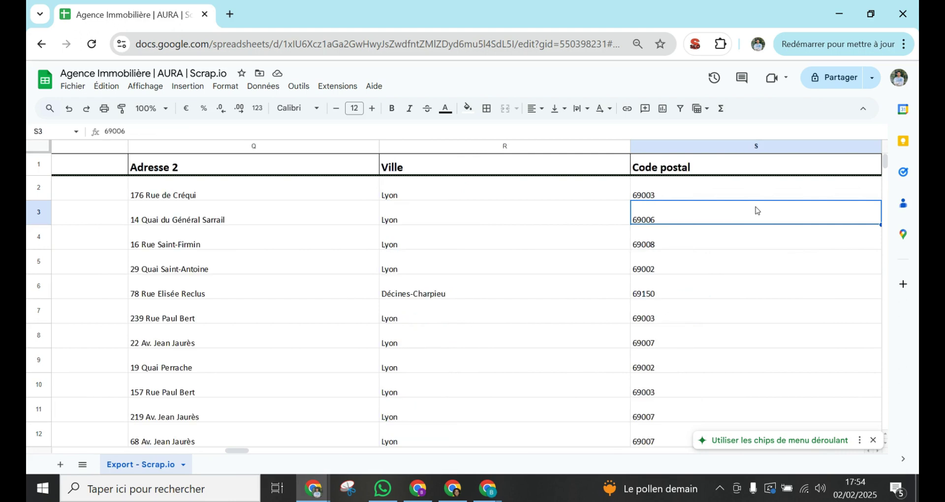
pyautogui.press('Left')
pyautogui.press('Down')
pyautogui.press('Down')
pyautogui.press('Down')
pyautogui.press('Down')
pyautogui.press('Right')
pyautogui.press('Right')
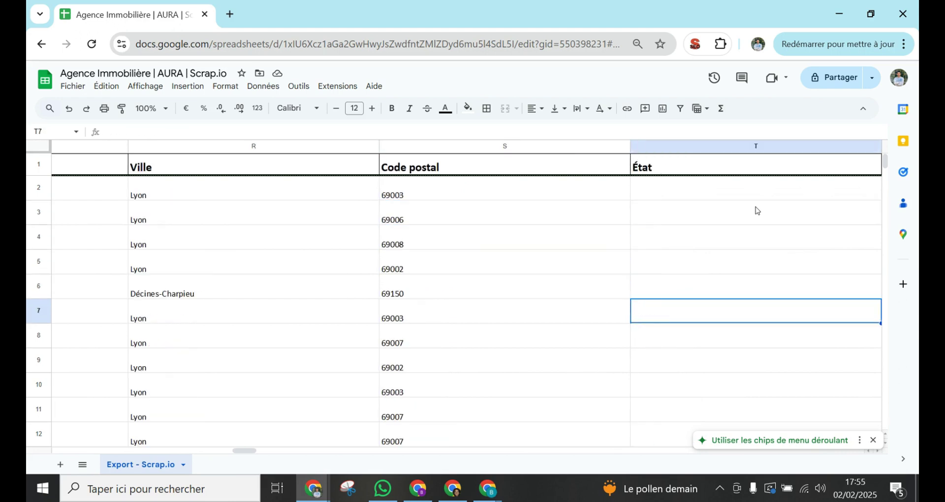
pyautogui.press('Left')
pyautogui.press('Left')
pyautogui.press('Left')
pyautogui.press('Right')
pyautogui.press('Up')
pyautogui.press('Up')
pyautogui.press('Up')
pyautogui.press('Right')
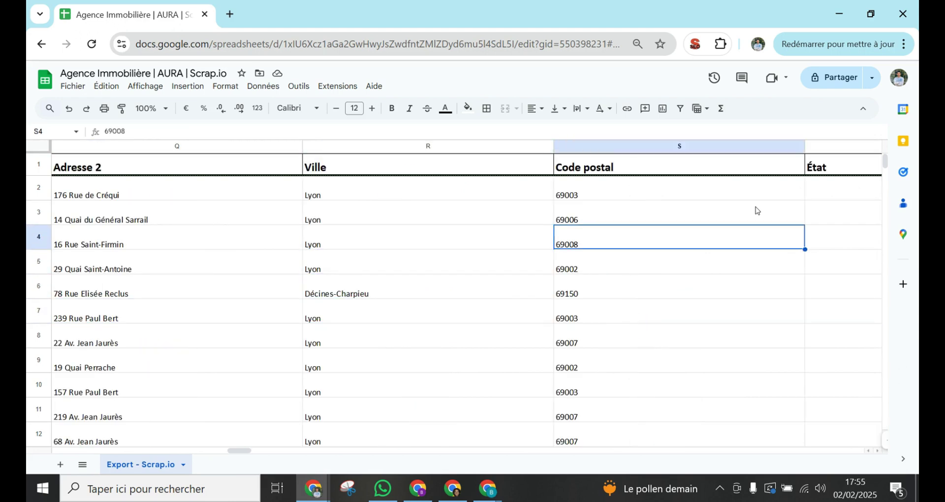
pyautogui.press('Right')
pyautogui.press('Right')
pyautogui.press('Right')
pyautogui.press('Right')
pyautogui.press('Right')
pyautogui.press('Right')
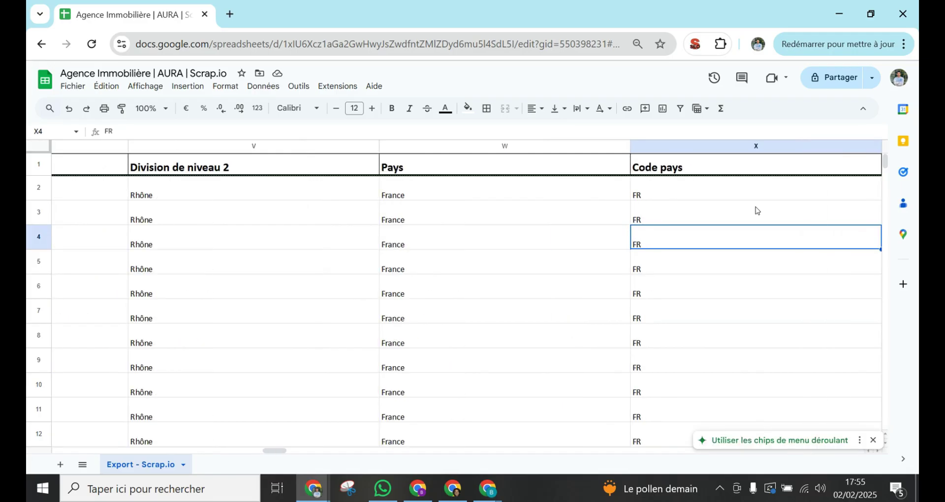
pyautogui.press('Right')
pyautogui.press('Right')
pyautogui.press('Right')
pyautogui.press('Right')
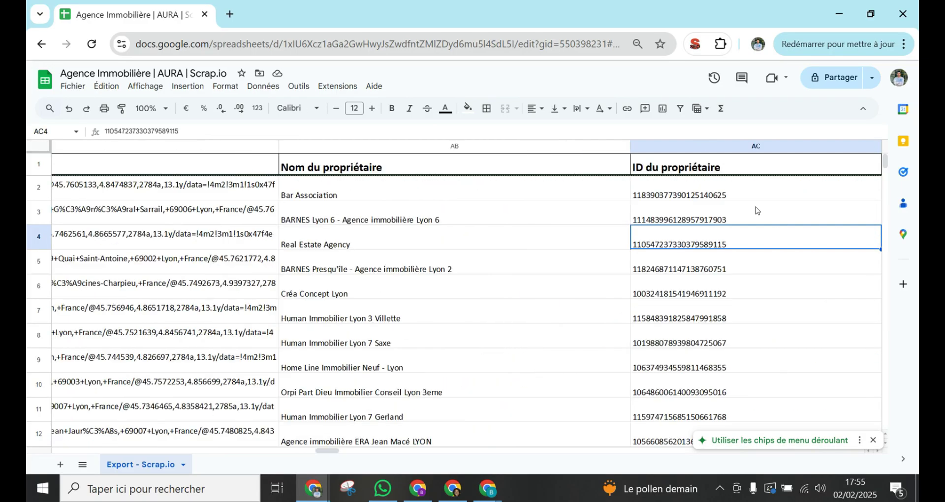
pyautogui.press('Right')
pyautogui.press('Right')
pyautogui.press('Right')
pyautogui.press('Left')
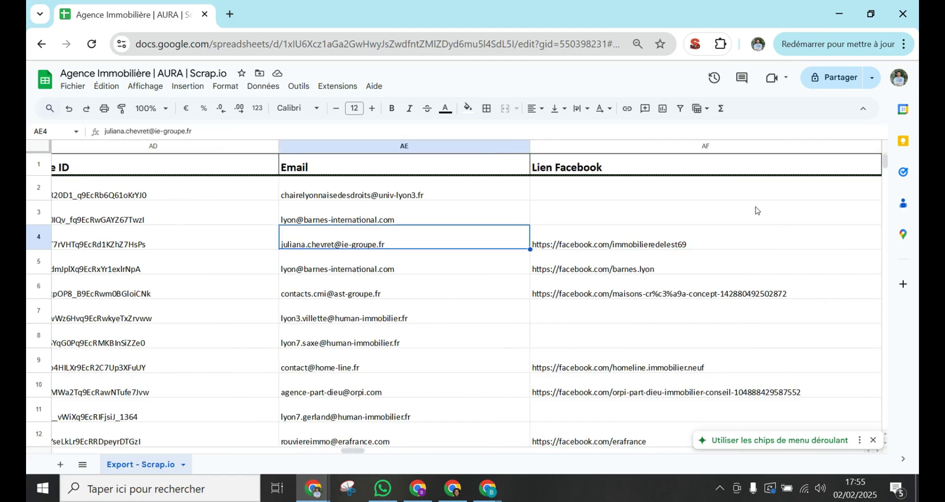
pyautogui.click(415, 197)
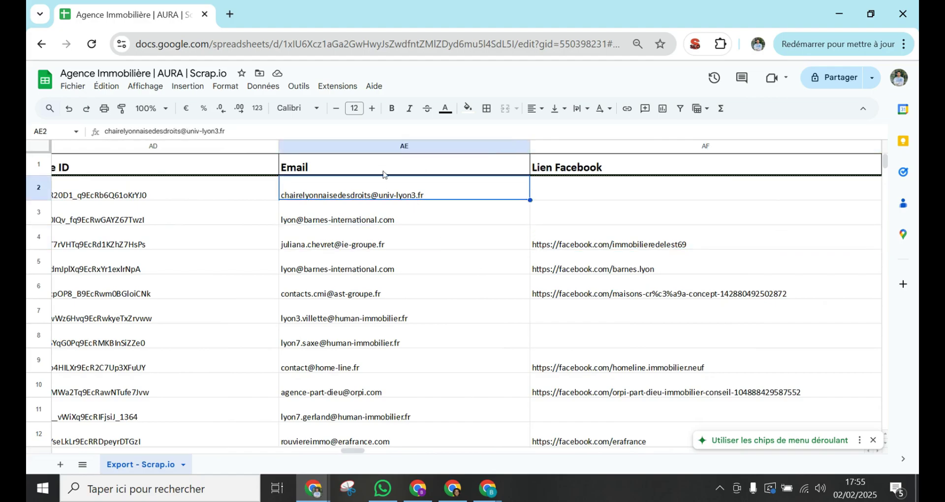
pyautogui.click(378, 147)
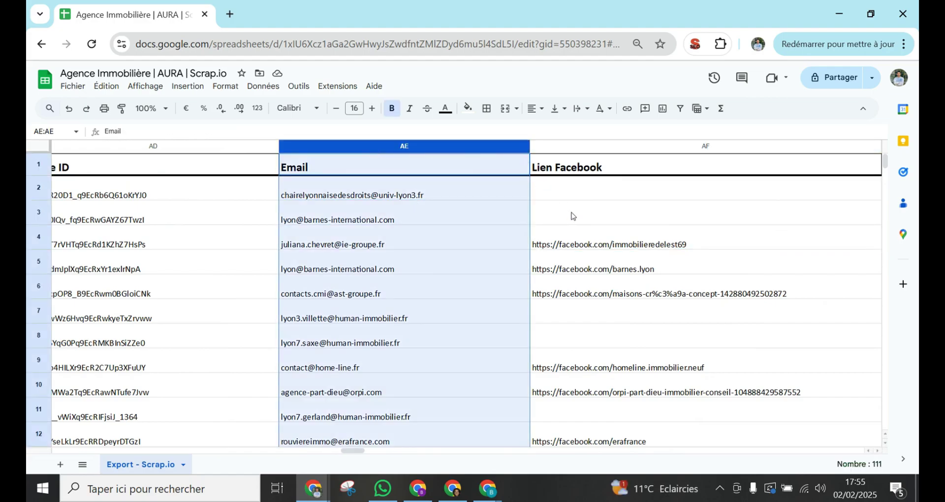
pyautogui.click(569, 217)
pyautogui.press('Right')
pyautogui.press('Right')
pyautogui.press('Right')
pyautogui.press('Right')
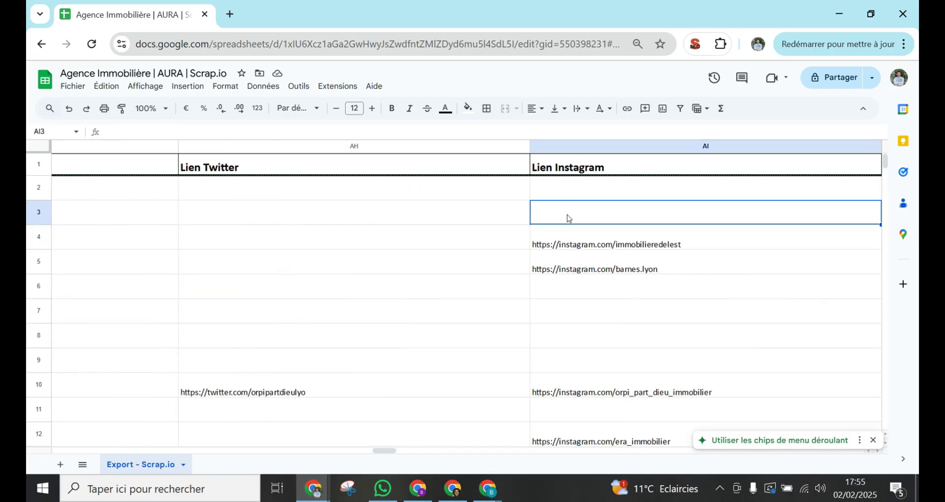
pyautogui.press('Right')
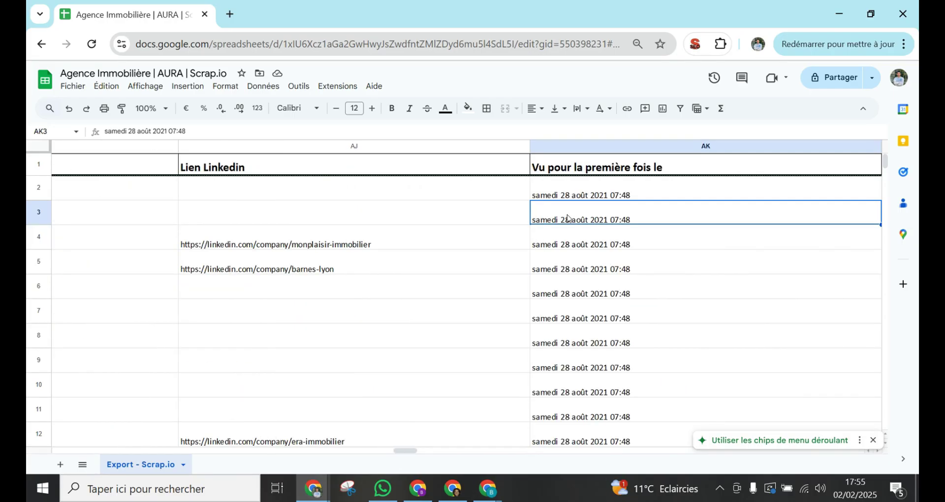
pyautogui.press('Right')
pyautogui.press('Right')
pyautogui.press('Right')
pyautogui.press('Right')
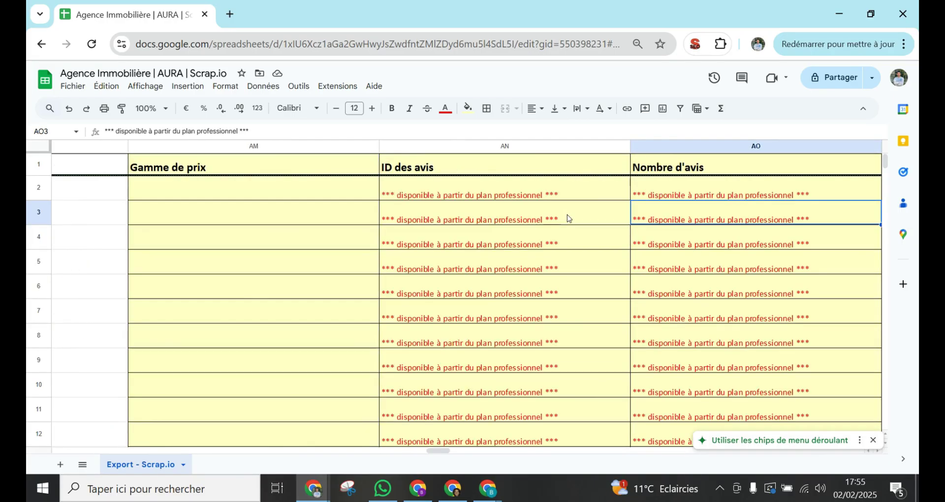
pyautogui.press('Left')
pyautogui.press('Left')
pyautogui.press('Left')
pyautogui.press('Left')
pyautogui.press('Left')
pyautogui.press('Left')
pyautogui.press('Left')
pyautogui.press('Left')
pyautogui.press('Left')
pyautogui.press('Left')
pyautogui.press('Left')
pyautogui.press('Left')
pyautogui.press('Left')
pyautogui.press('Left')
pyautogui.press('Left')
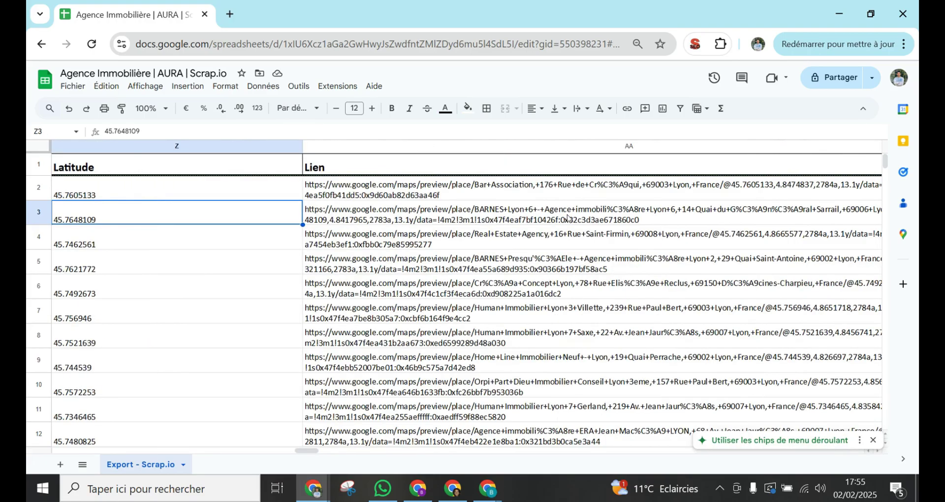
pyautogui.press('Left')
pyautogui.press('Left')
pyautogui.press('Left')
pyautogui.press('Left')
pyautogui.press('Left')
pyautogui.press('Left')
pyautogui.press('Left')
pyautogui.press('Left')
pyautogui.press('Left')
pyautogui.press('Left')
pyautogui.press('Left')
pyautogui.press('Left')
pyautogui.press('Left')
pyautogui.press('Left')
pyautogui.press('Left')
pyautogui.press('Left')
pyautogui.press('Left')
pyautogui.press('Left')
pyautogui.press('Left')
pyautogui.press('Left')
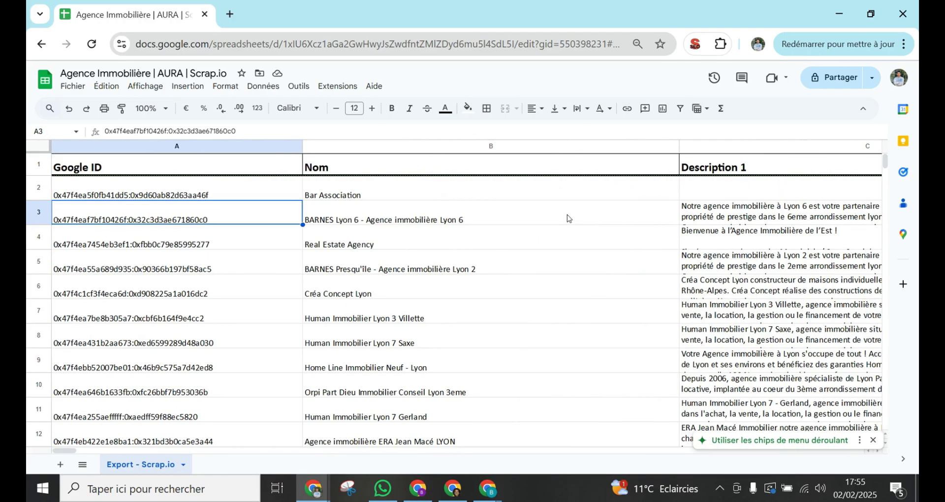
pyautogui.click(453, 250)
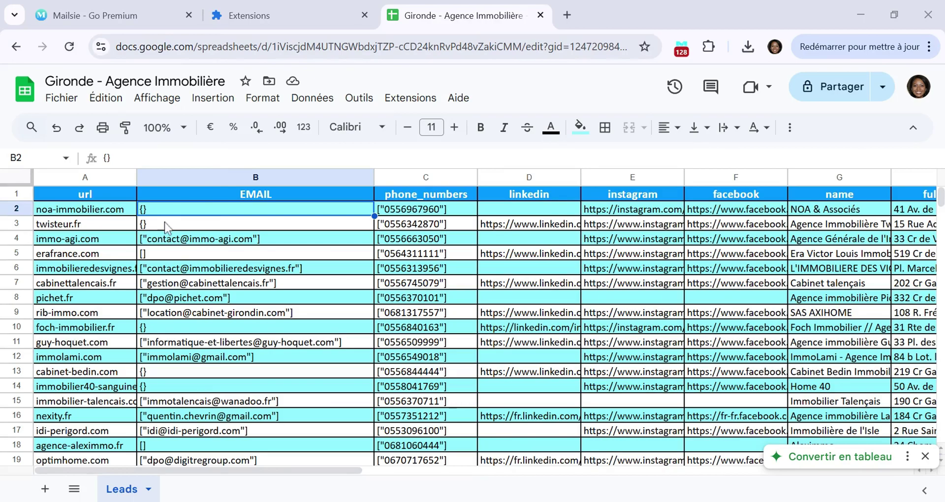
# Inspect the empty {} entries in the EMAIL column and bring up a sheet search
pyautogui.click(164, 224)
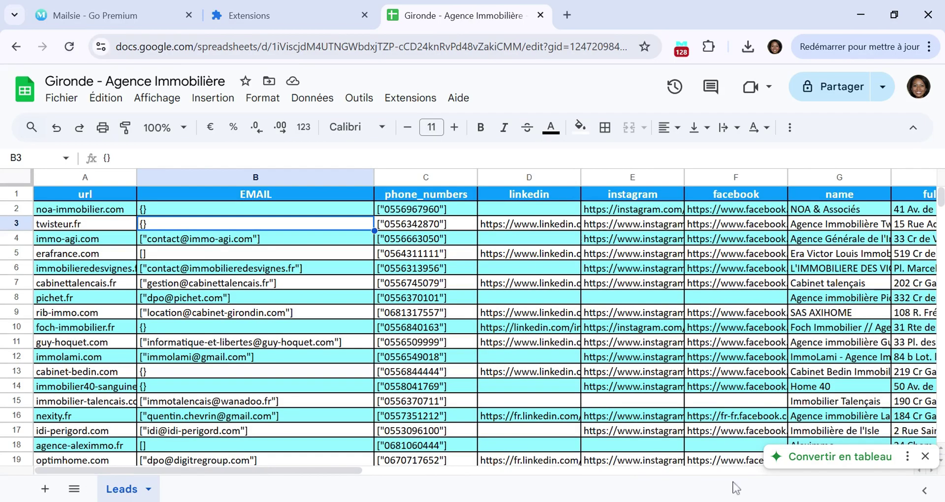
pyautogui.doubleClick(155, 209)
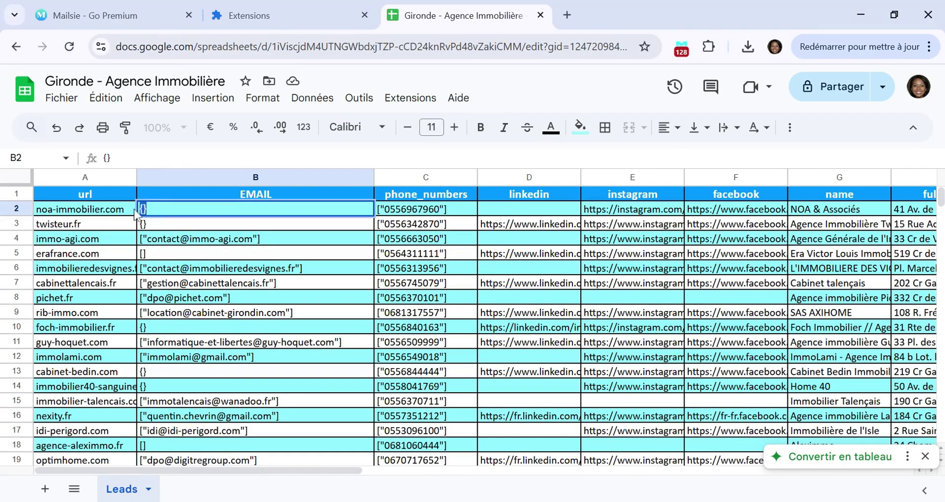
pyautogui.click(193, 226)
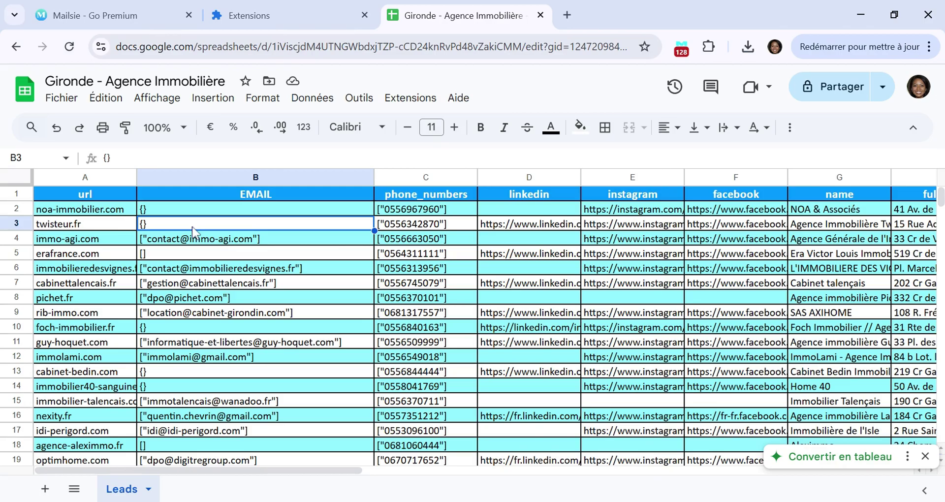
pyautogui.hotkey('ctrl', 'f')
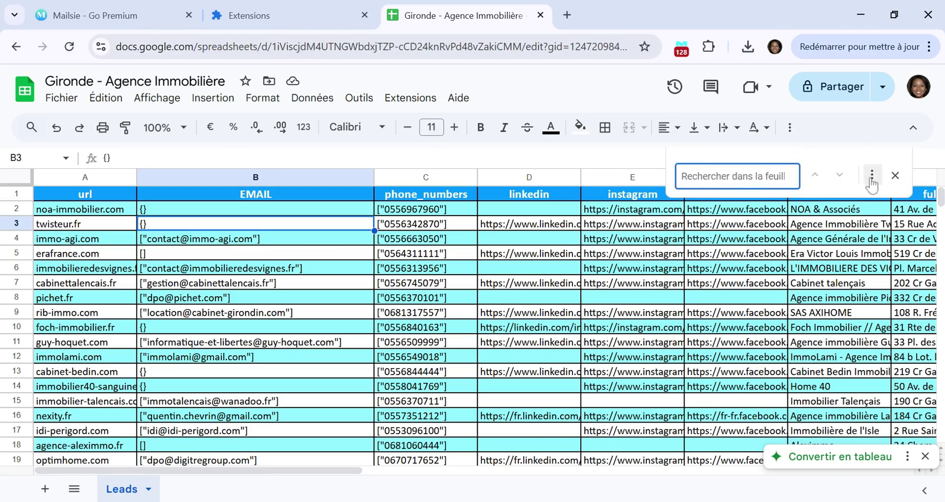
# Replace every {} with nothing, limited to this sheet
pyautogui.click(872, 176)
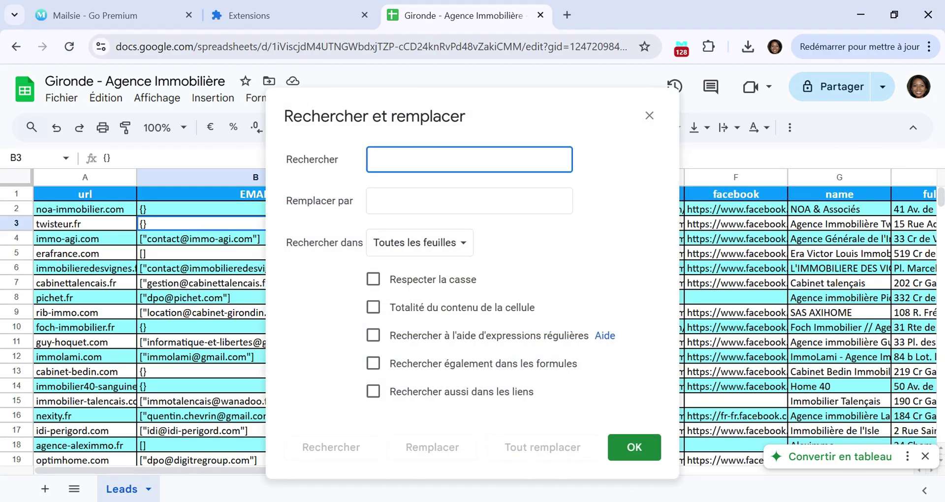
pyautogui.write('{}')
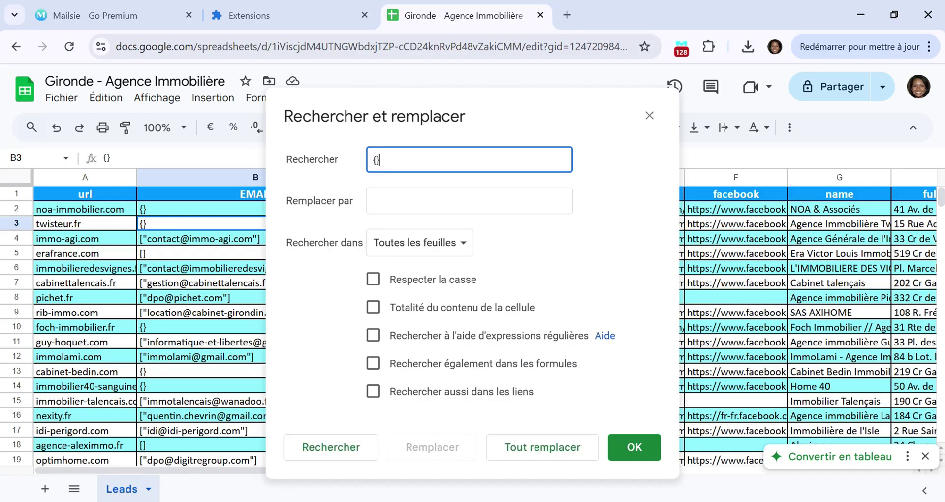
pyautogui.press('Tab')
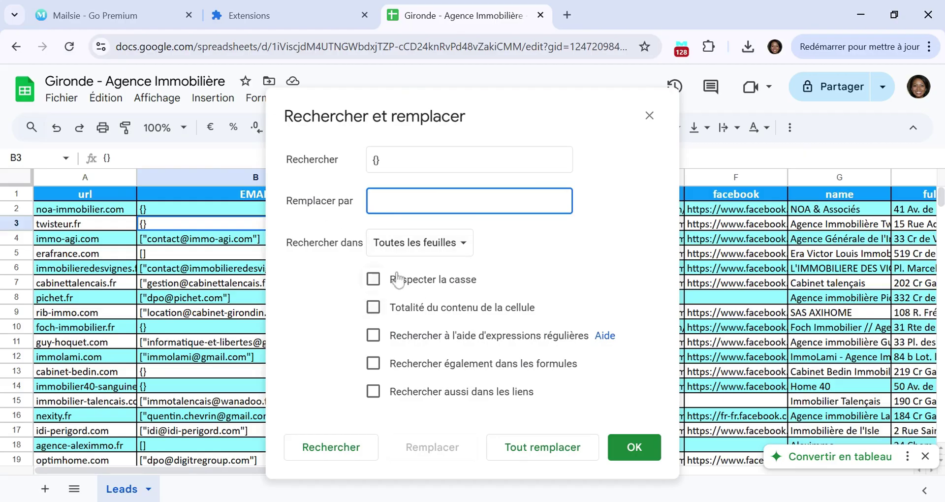
pyautogui.click(417, 250)
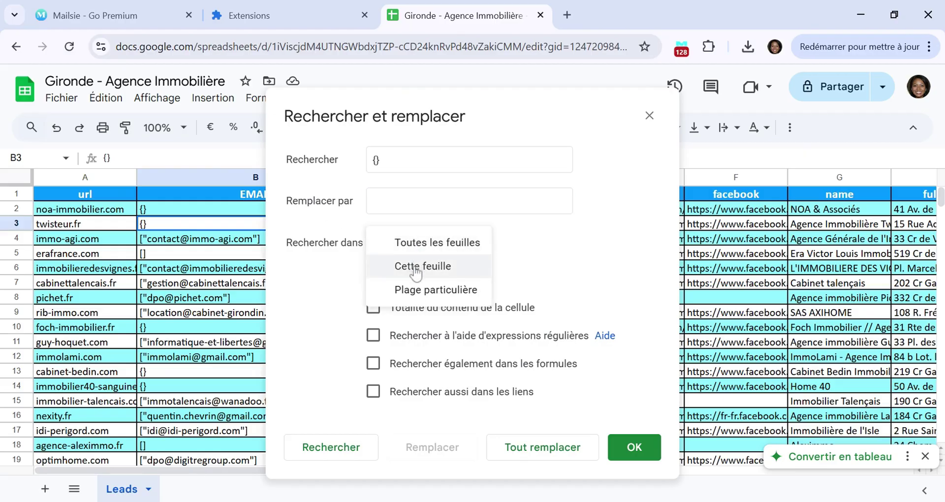
pyautogui.click(416, 268)
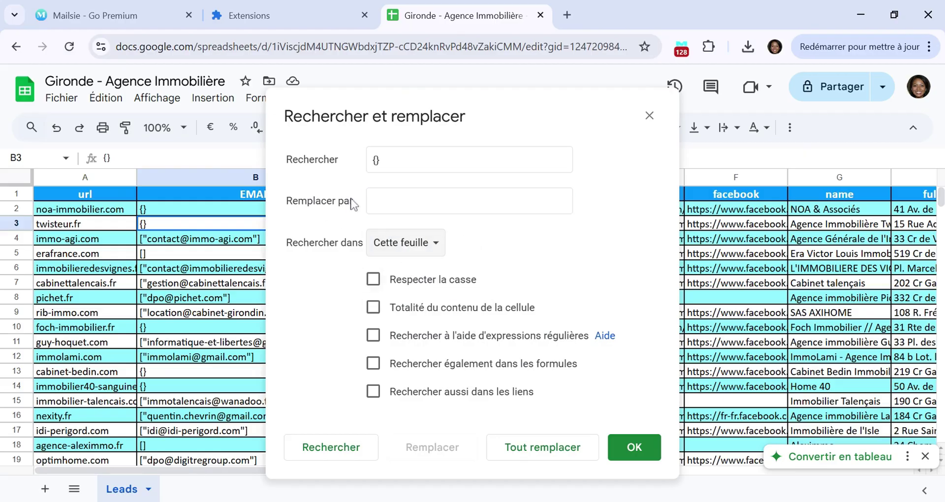
pyautogui.click(544, 449)
# Strip every opening [" from the email and phone cells
pyautogui.moveTo(407, 121); pyautogui.dragTo(603, 97)
pyautogui.click(153, 243)
pyautogui.doubleClick(151, 239)
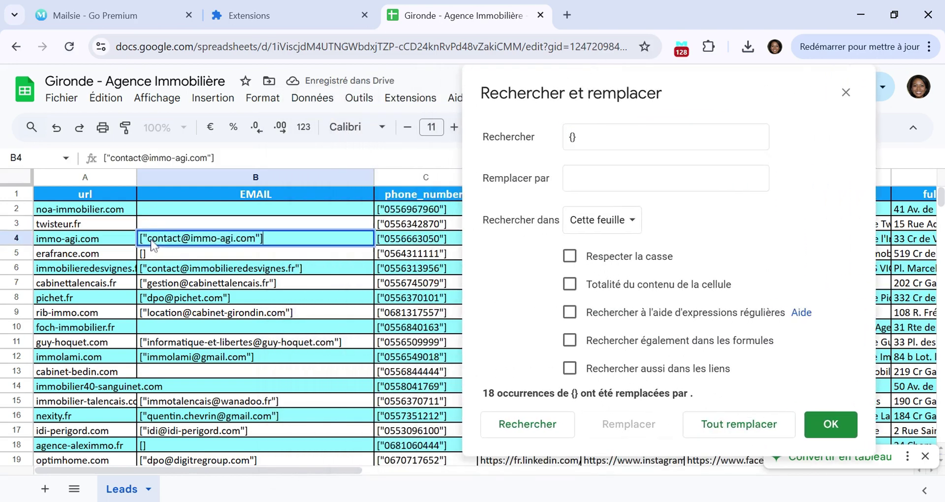
pyautogui.doubleClick(151, 240)
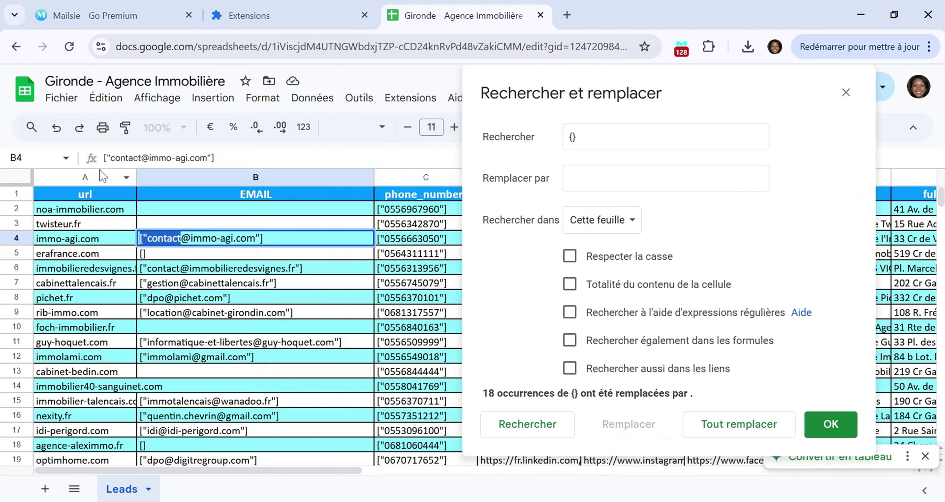
pyautogui.moveTo(110, 158); pyautogui.dragTo(97, 160)
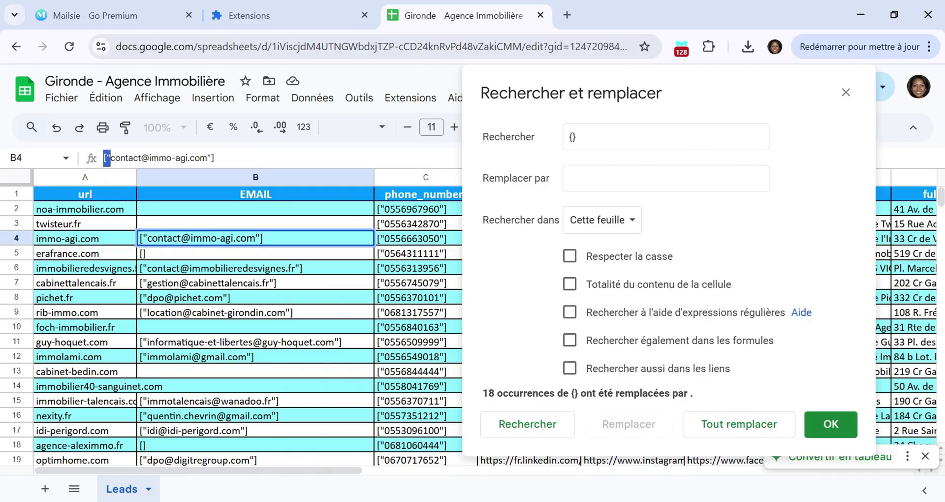
pyautogui.click(275, 254)
pyautogui.click(560, 146)
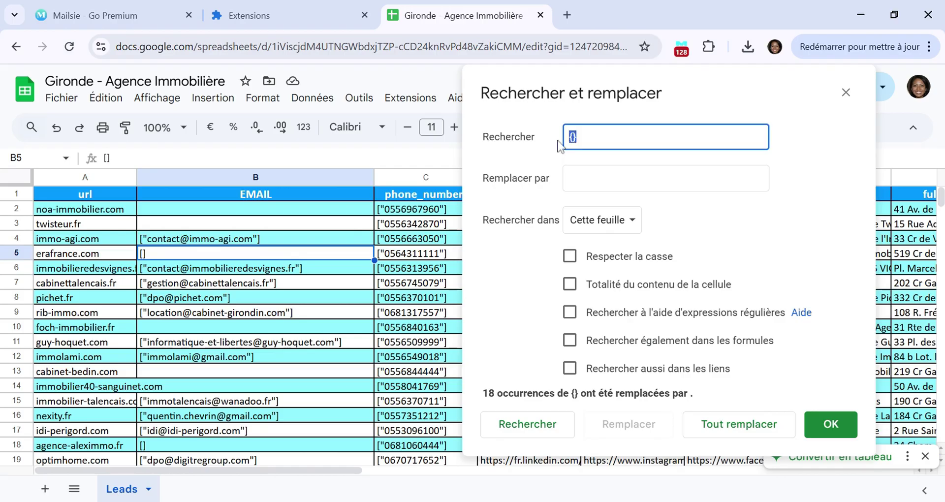
pyautogui.click(769, 430)
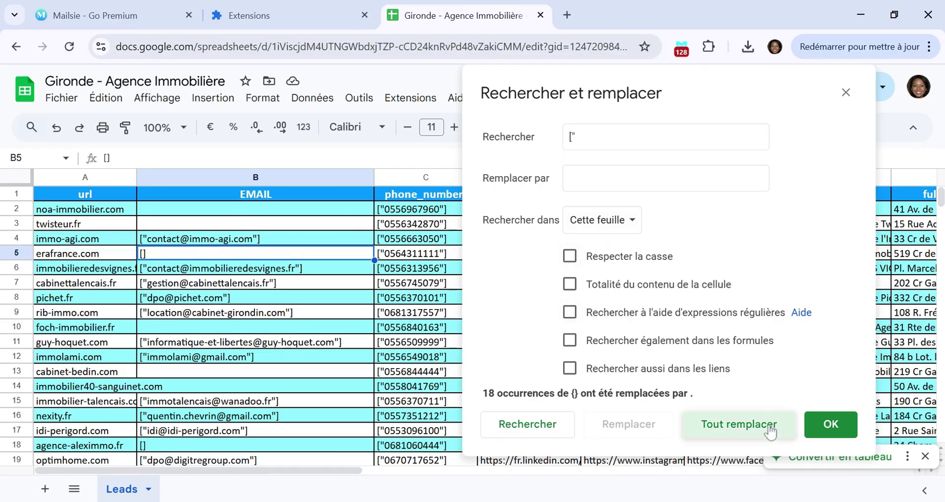
# Remove all 289 closing "] occurrences from the cells
pyautogui.click(247, 239)
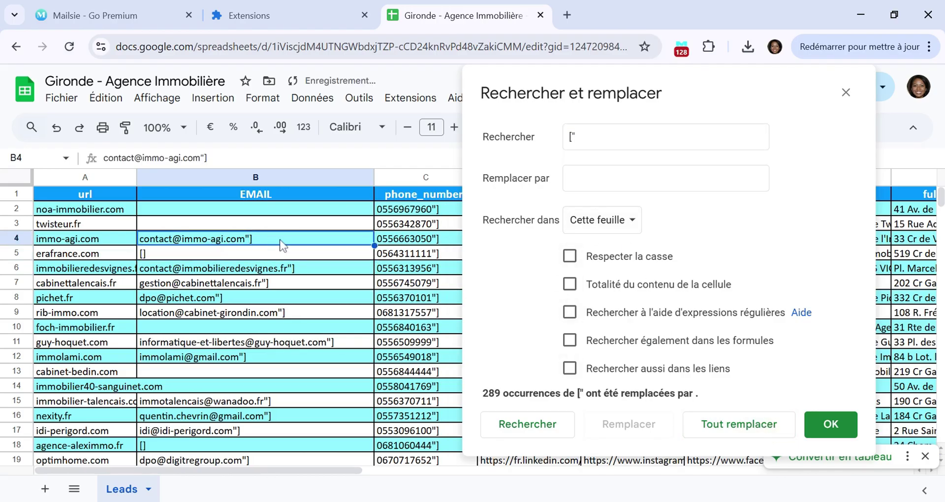
pyautogui.doubleClick(280, 239)
pyautogui.click(257, 239)
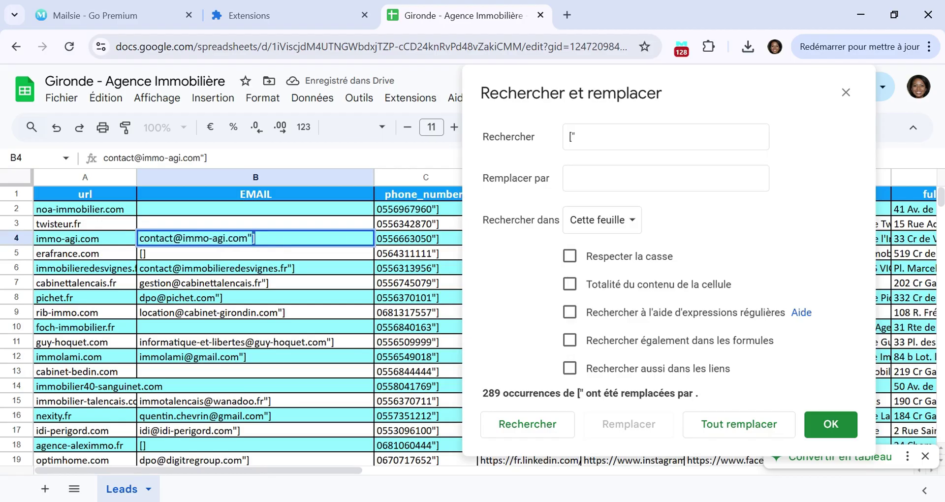
pyautogui.moveTo(584, 140); pyautogui.dragTo(531, 139)
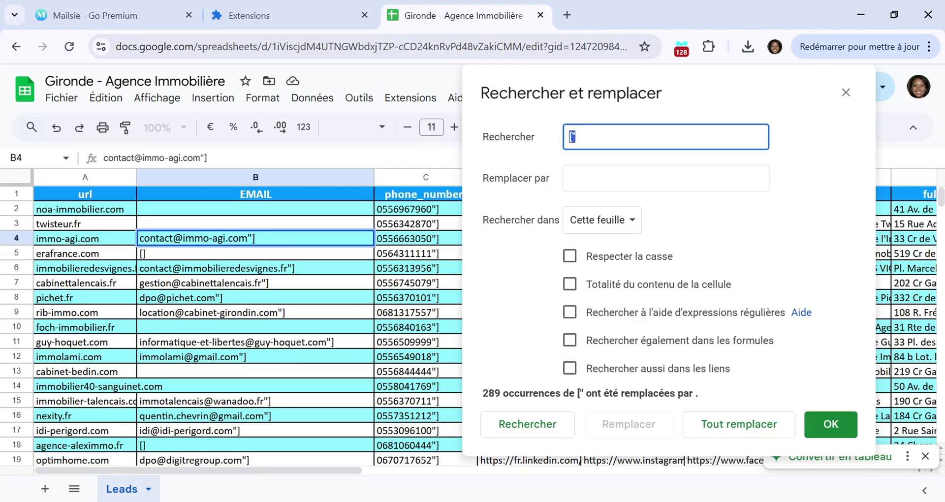
pyautogui.write('"]')
pyautogui.click(741, 422)
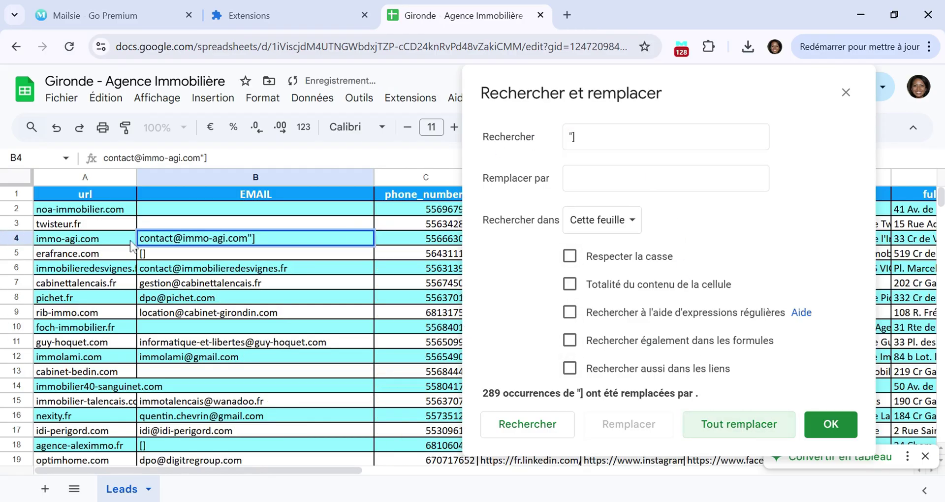
pyautogui.click(169, 256)
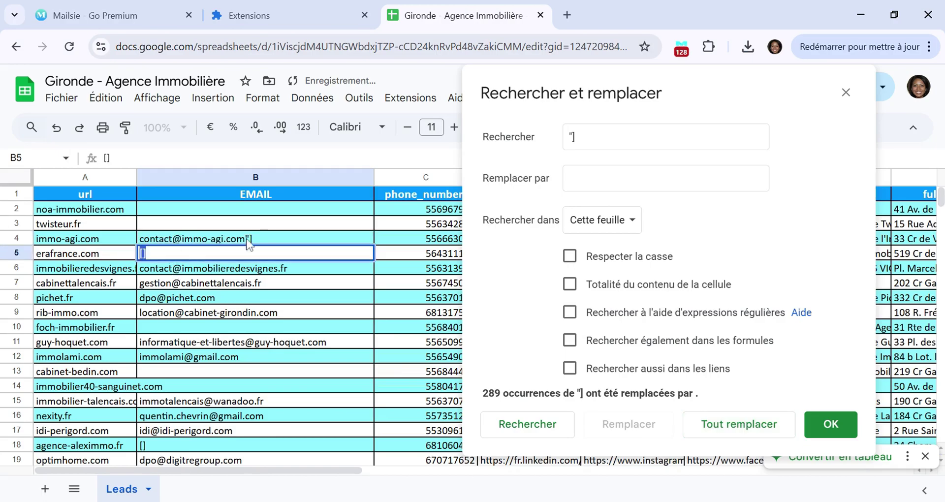
pyautogui.click(308, 286)
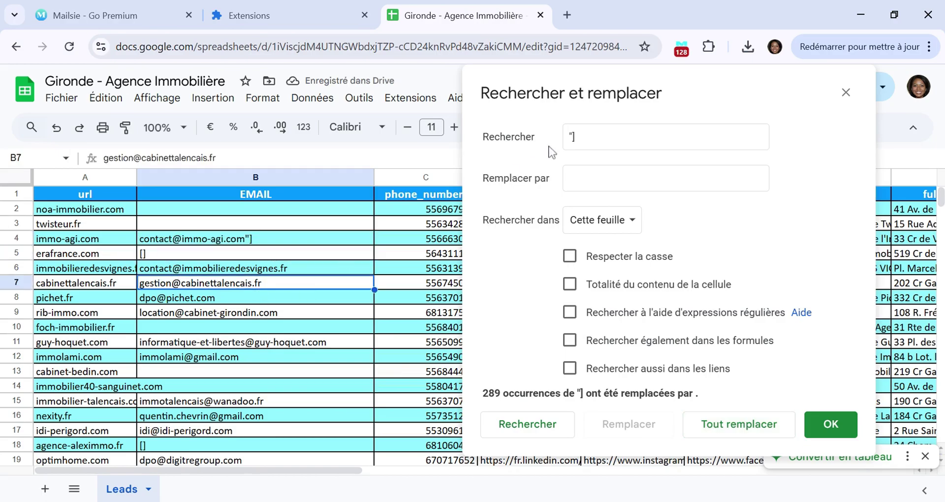
pyautogui.click(744, 423)
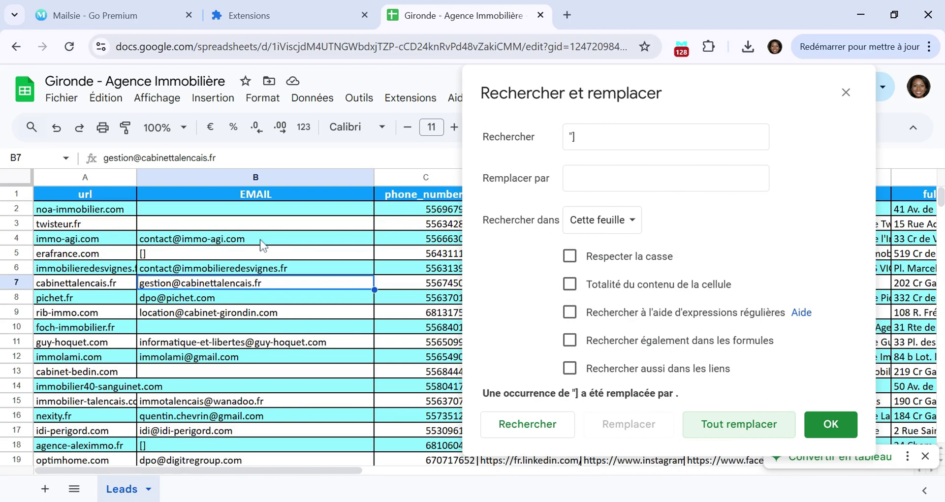
# Empty the 16 cells that held only [] and close find-and-replace
pyautogui.moveTo(582, 139); pyautogui.dragTo(548, 141)
pyautogui.write('[]')
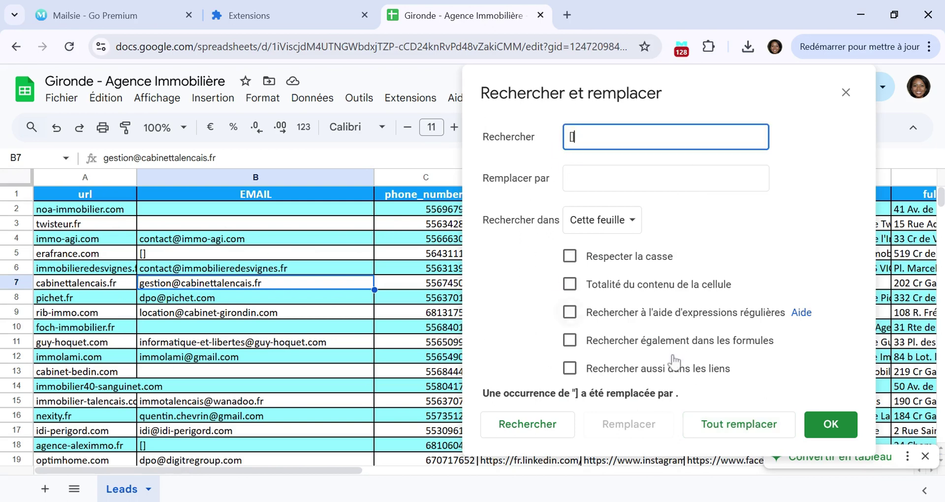
pyautogui.click(721, 420)
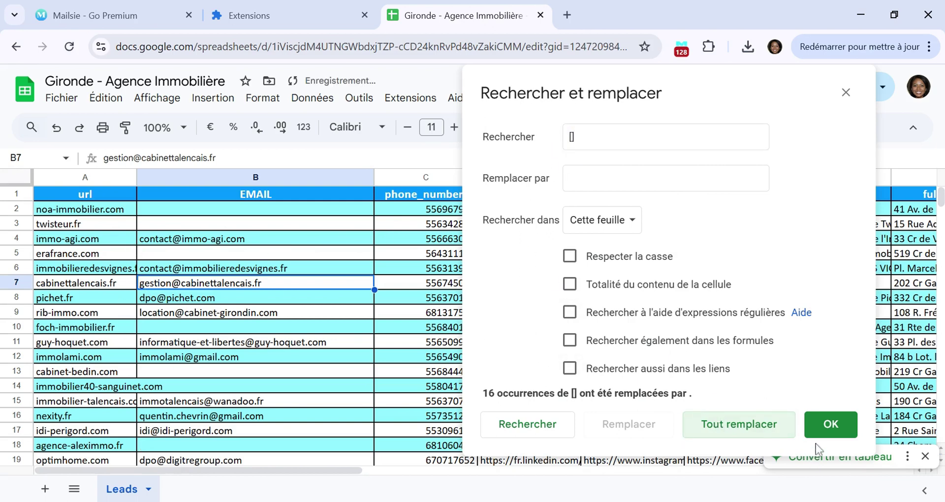
pyautogui.click(823, 423)
pyautogui.click(280, 315)
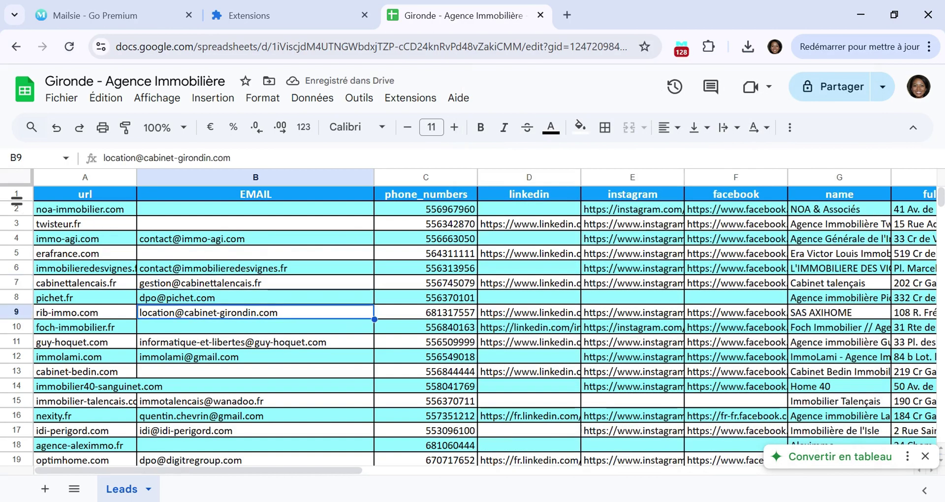
# Select the Leads table A1:S126 and apply Données > Créer un filtre
pyautogui.click(55, 192)
pyautogui.click(155, 267)
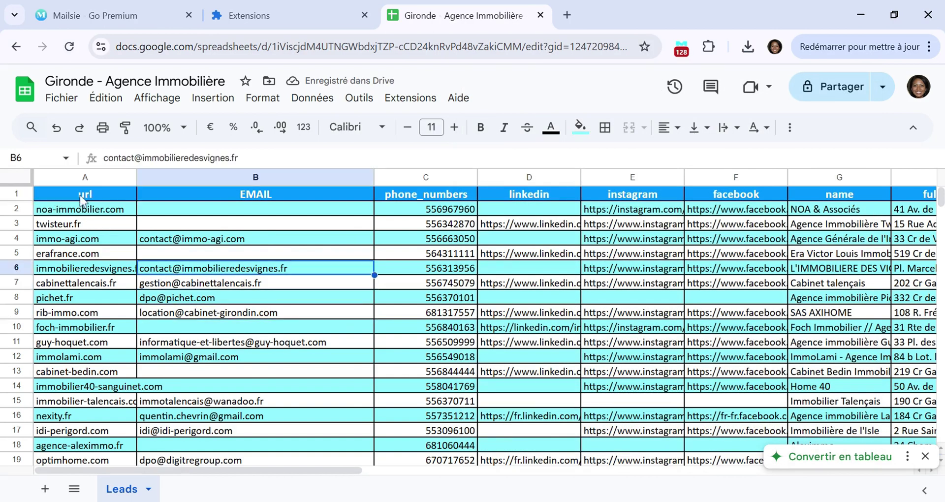
pyautogui.moveTo(81, 199); pyautogui.dragTo(803, 337)
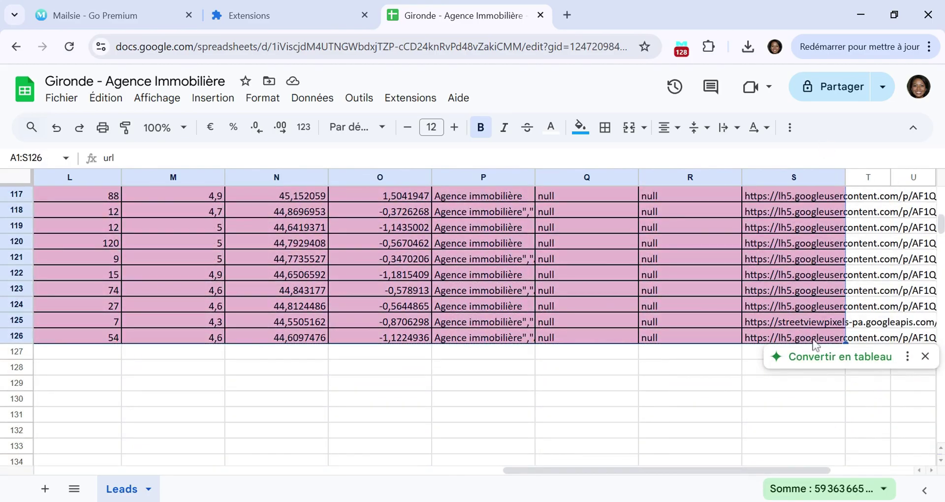
pyautogui.click(943, 2)
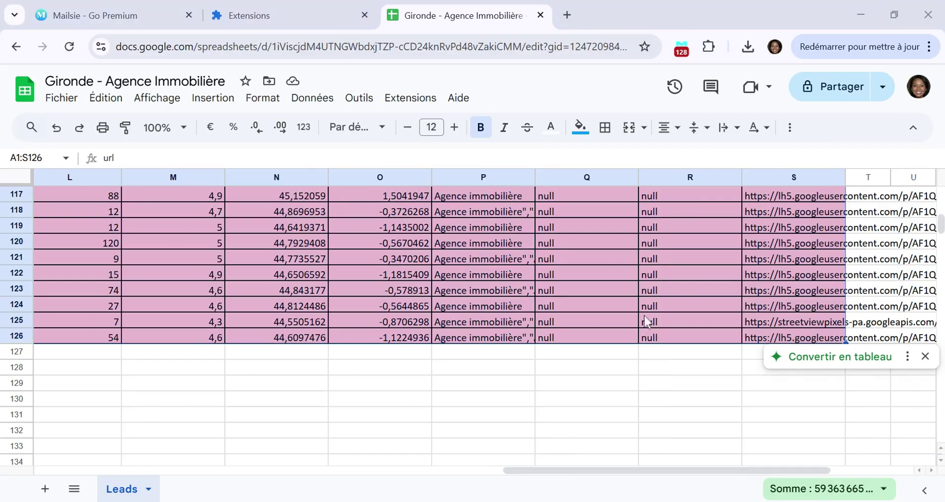
pyautogui.scroll(20, 594, 321)
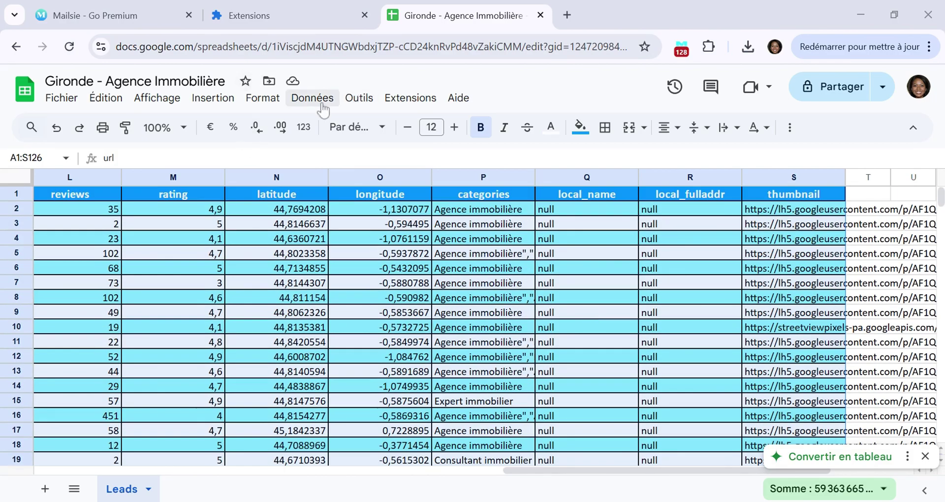
pyautogui.click(313, 98)
pyautogui.click(345, 184)
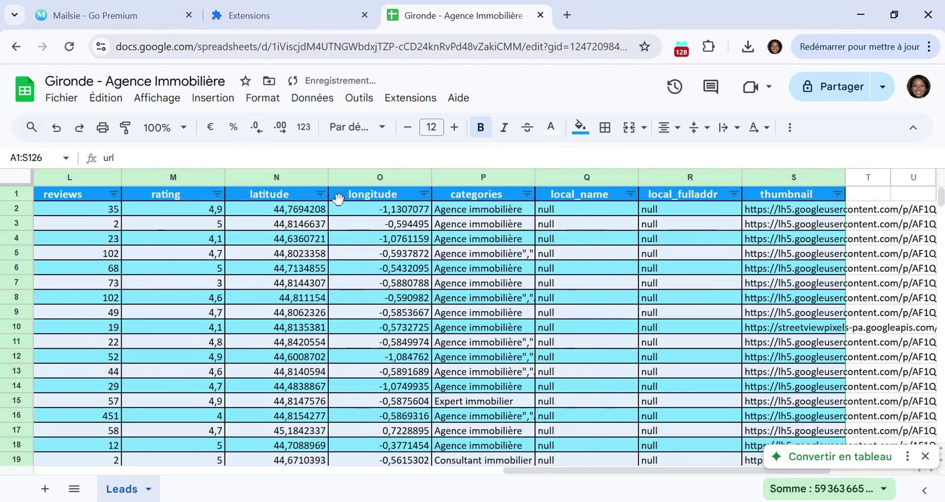
pyautogui.click(313, 101)
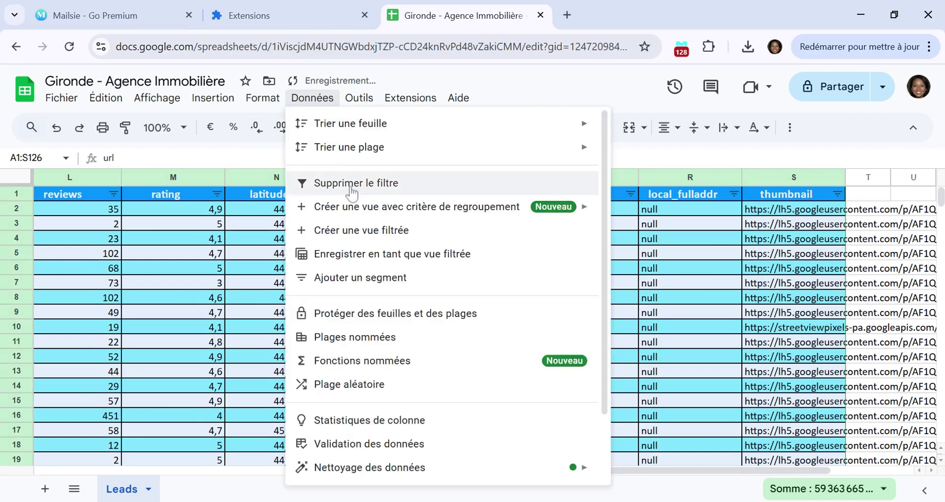
pyautogui.click(173, 268)
pyautogui.moveTo(588, 472); pyautogui.dragTo(120, 472)
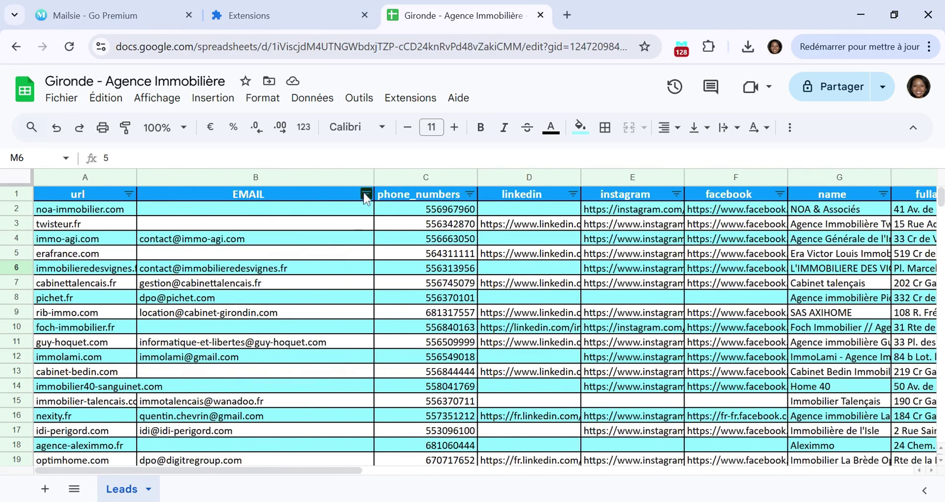
# Sort by EMAIL A to Z and delete the Upgrade to Premium placeholder rows
pyautogui.click(366, 194)
pyautogui.click(245, 229)
pyautogui.click(383, 283)
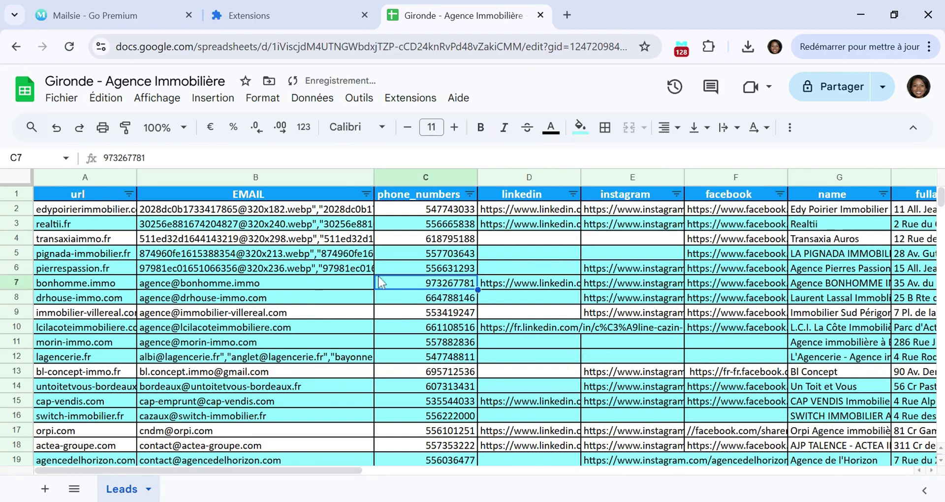
pyautogui.scroll(-15, 256, 281)
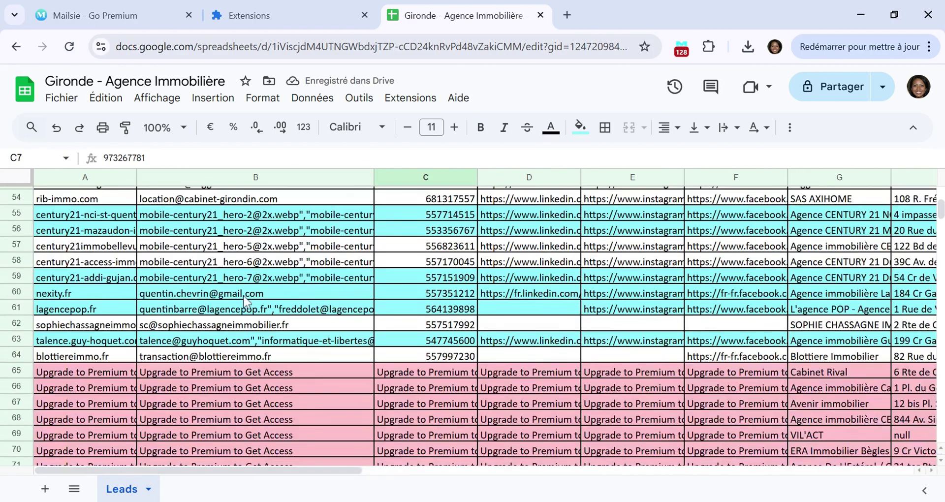
pyautogui.scroll(15, 246, 296)
pyautogui.scroll(-10, 308, 236)
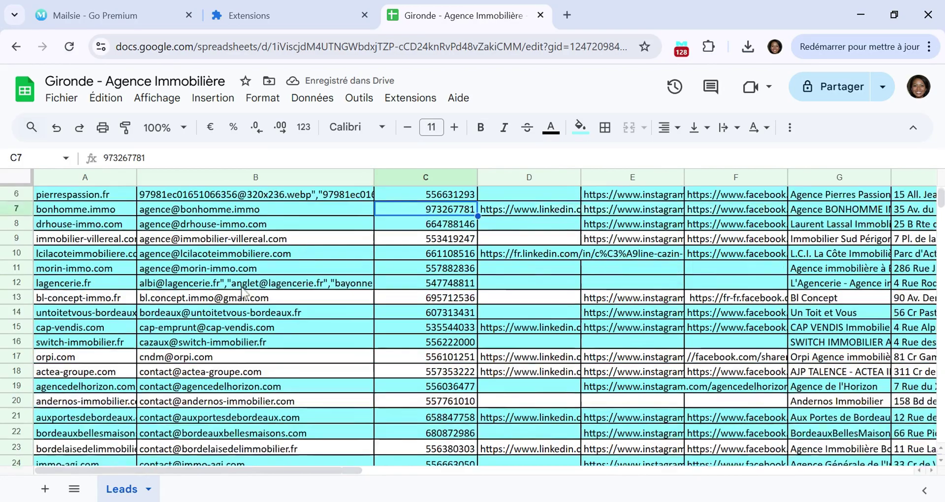
pyautogui.scroll(10, 305, 266)
pyautogui.scroll(-19, 258, 282)
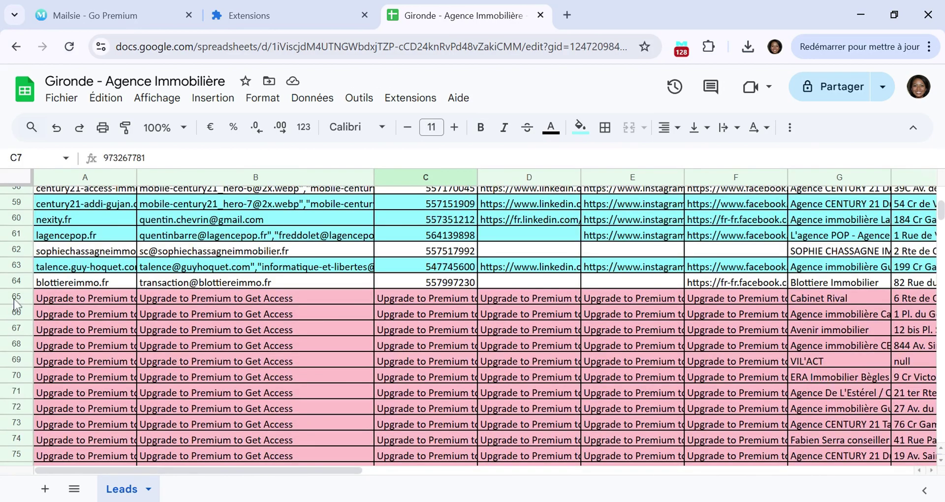
pyautogui.moveTo(14, 300); pyautogui.dragTo(44, 292)
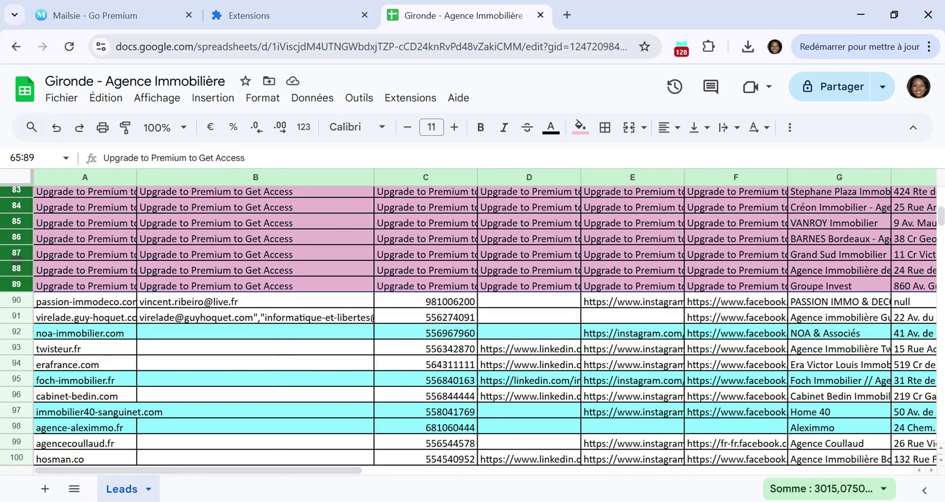
pyautogui.rightClick(20, 286)
pyautogui.click(111, 292)
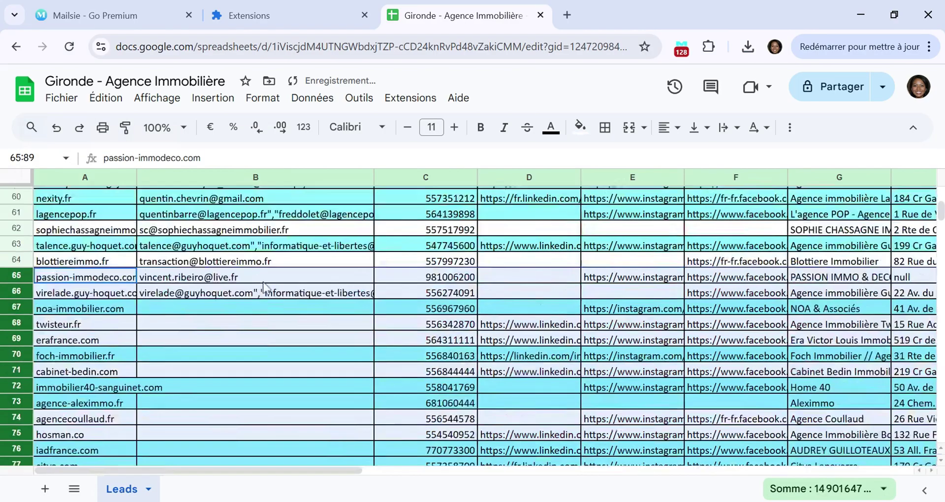
# Clear the bogus .webp image filenames from EMAIL cells B2 to B6
pyautogui.scroll(15, 265, 286)
pyautogui.click(272, 292)
pyautogui.scroll(1, 273, 292)
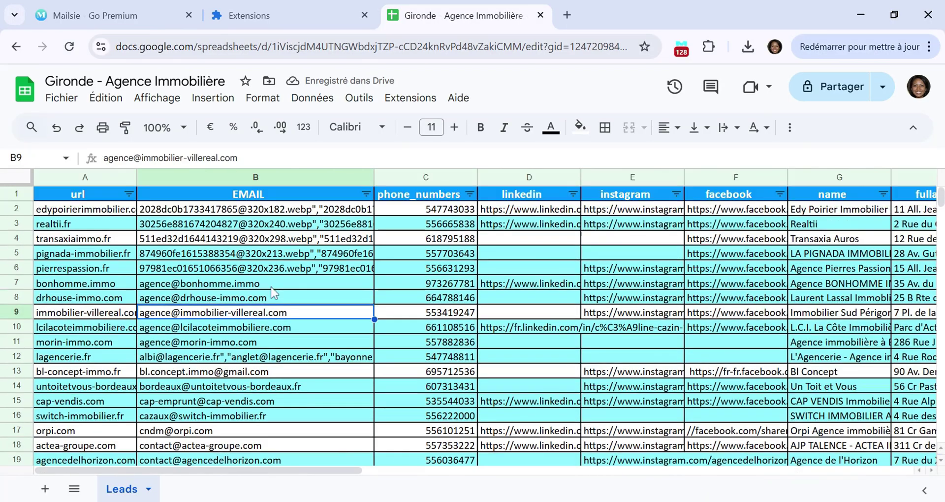
pyautogui.click(175, 210)
pyautogui.moveTo(185, 217); pyautogui.dragTo(185, 277)
pyautogui.press('Delete')
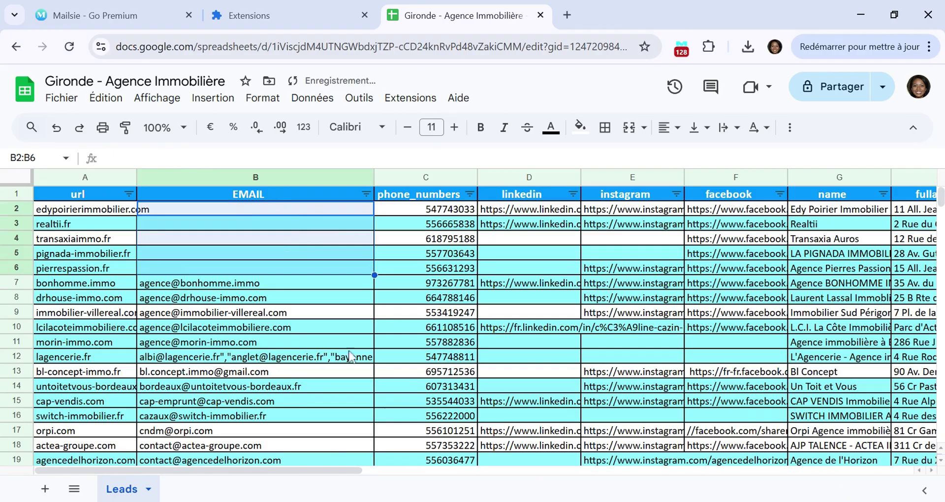
pyautogui.click(353, 343)
# Check the long email list in B12, then start a search from B4
pyautogui.scroll(-2, 318, 346)
pyautogui.click(201, 286)
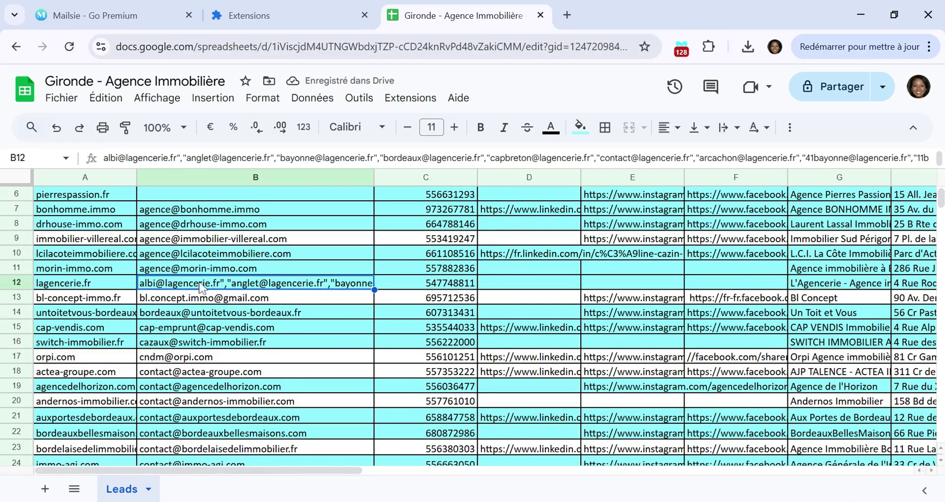
pyautogui.doubleClick(241, 288)
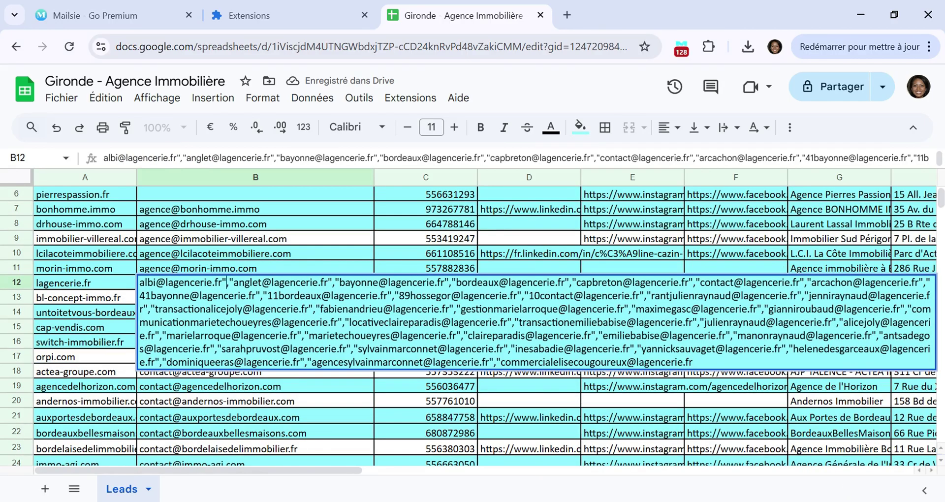
pyautogui.click(306, 228)
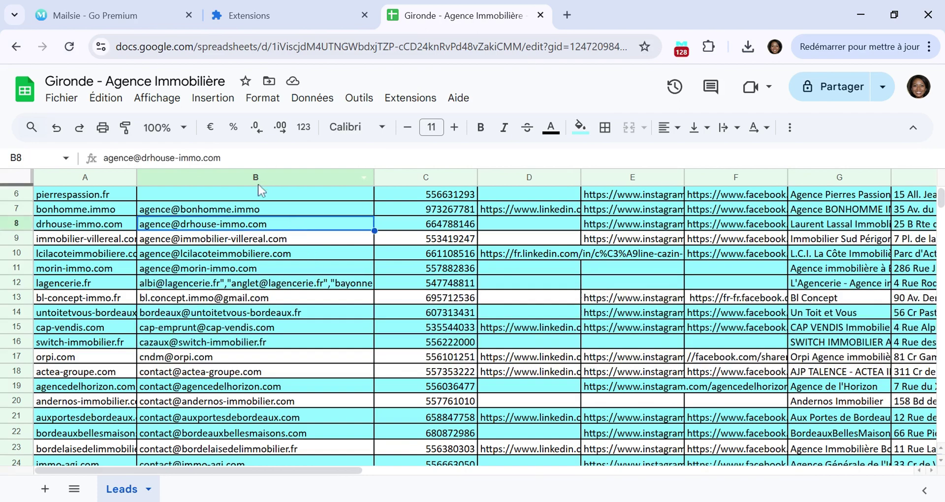
pyautogui.scroll(2, 245, 242)
pyautogui.click(243, 242)
pyautogui.hotkey('ctrl', 'f')
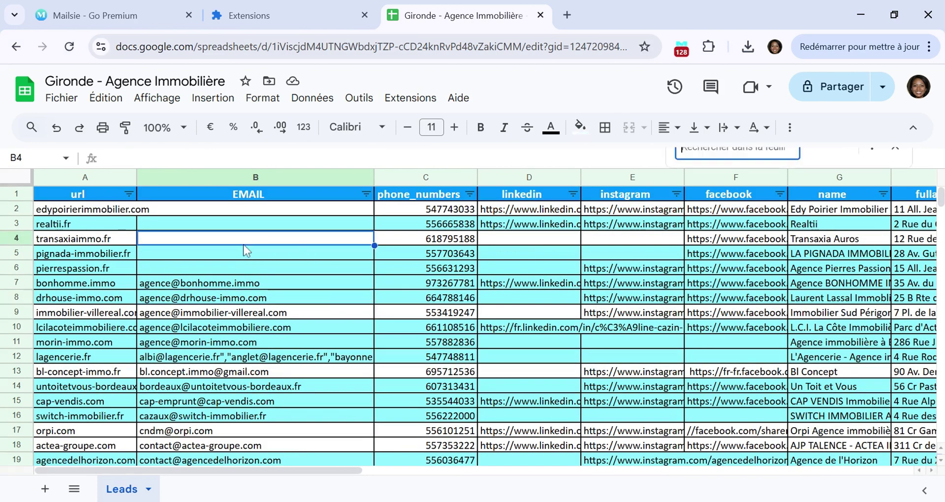
# Remove all 482 quotation marks from the sheet with Tout remplacer
pyautogui.click(872, 175)
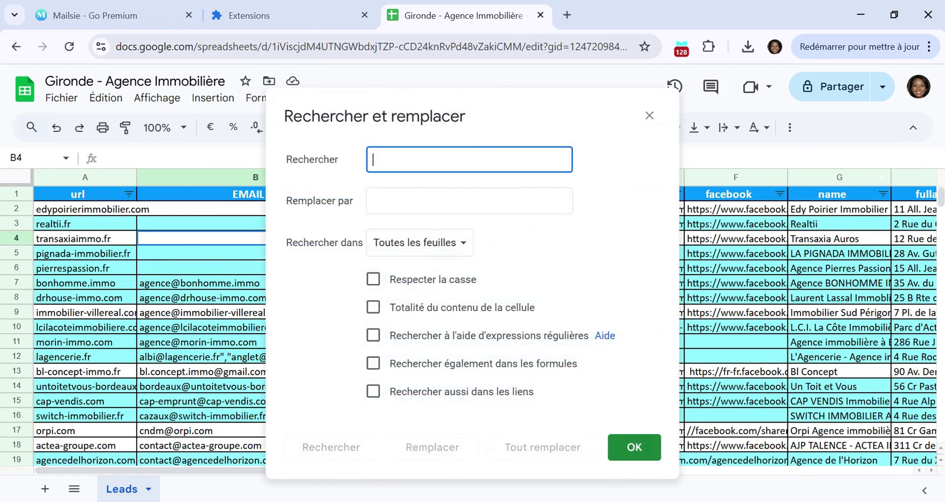
pyautogui.write("'")
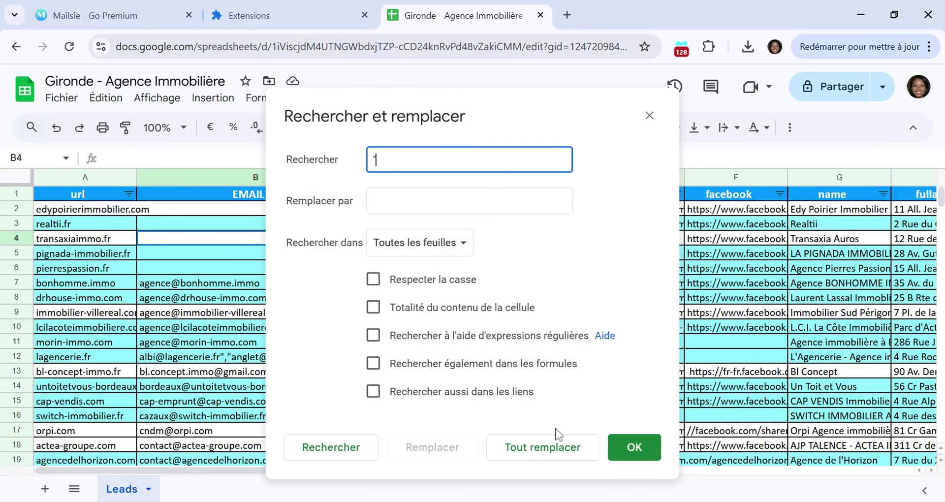
pyautogui.click(558, 448)
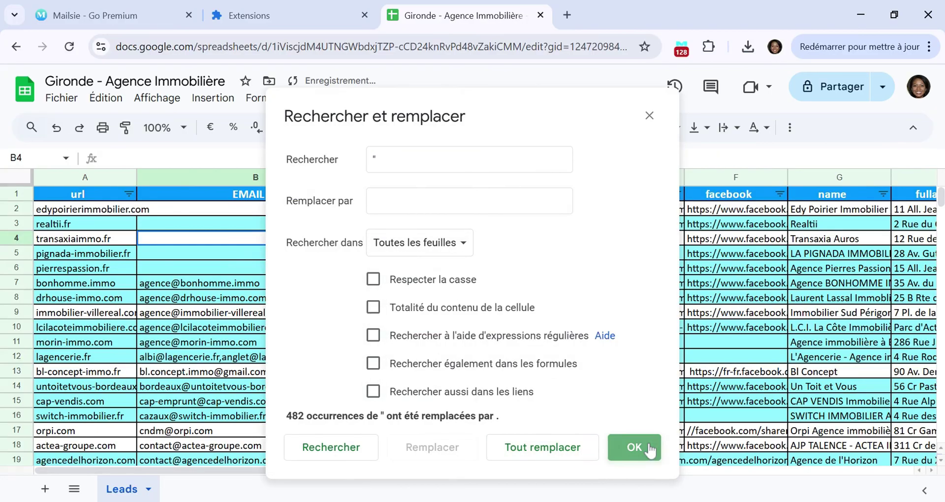
pyautogui.click(634, 448)
pyautogui.click(275, 254)
pyautogui.scroll(-11, 272, 265)
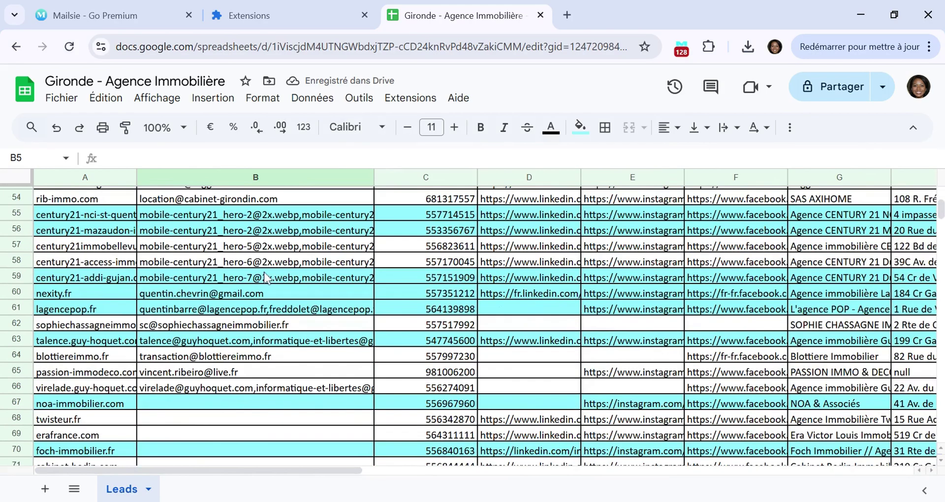
pyautogui.scroll(11, 268, 268)
# Move the EMAIL column after thumbnail, then delete the thumbnail column
pyautogui.click(248, 178)
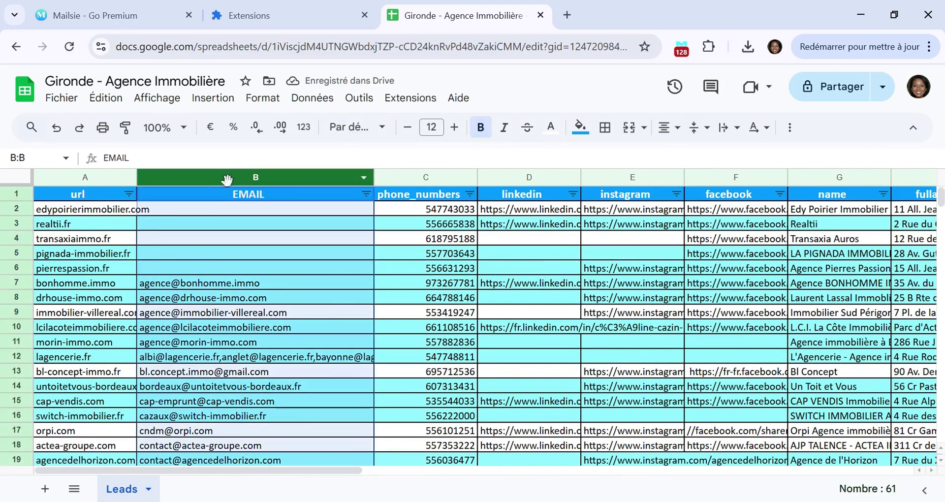
pyautogui.moveTo(246, 181); pyautogui.dragTo(603, 179)
pyautogui.click(477, 284)
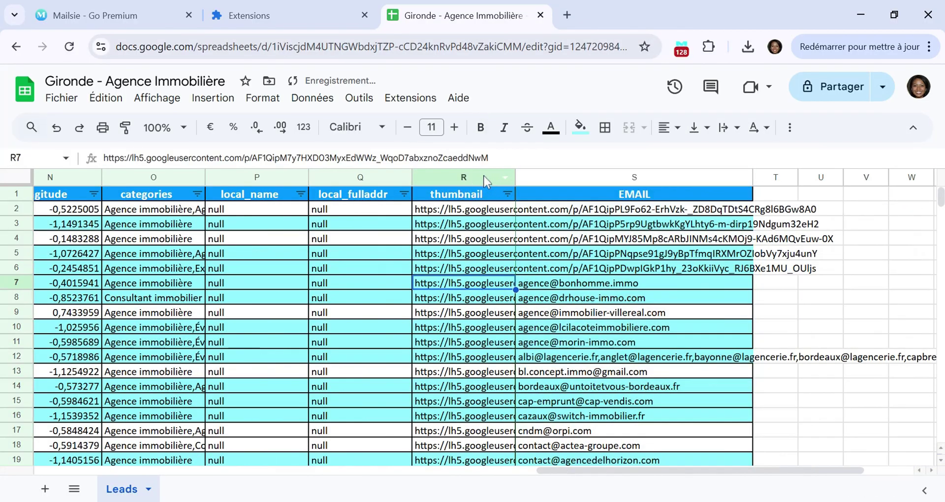
pyautogui.rightClick(487, 178)
pyautogui.click(551, 296)
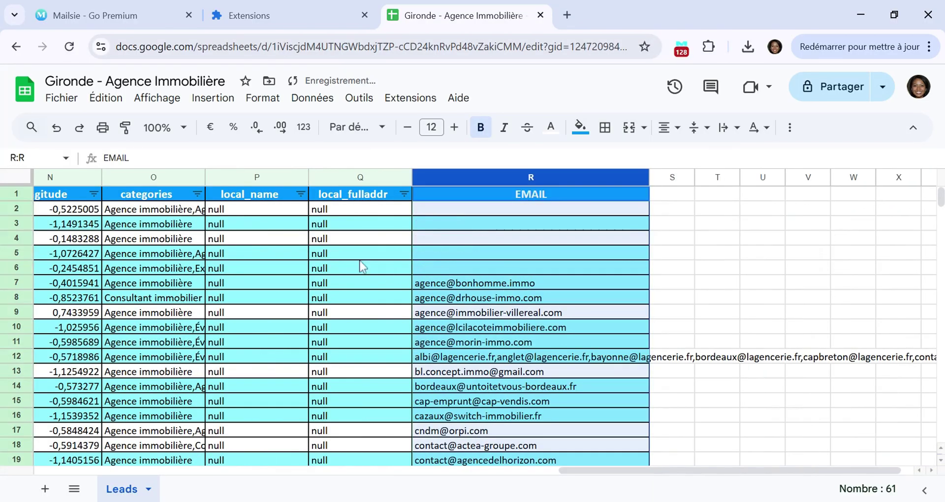
pyautogui.click(481, 240)
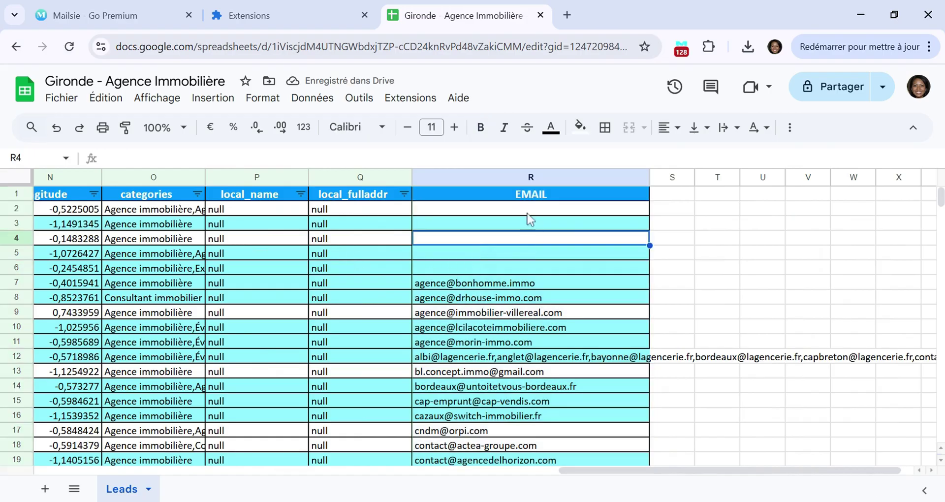
pyautogui.click(513, 178)
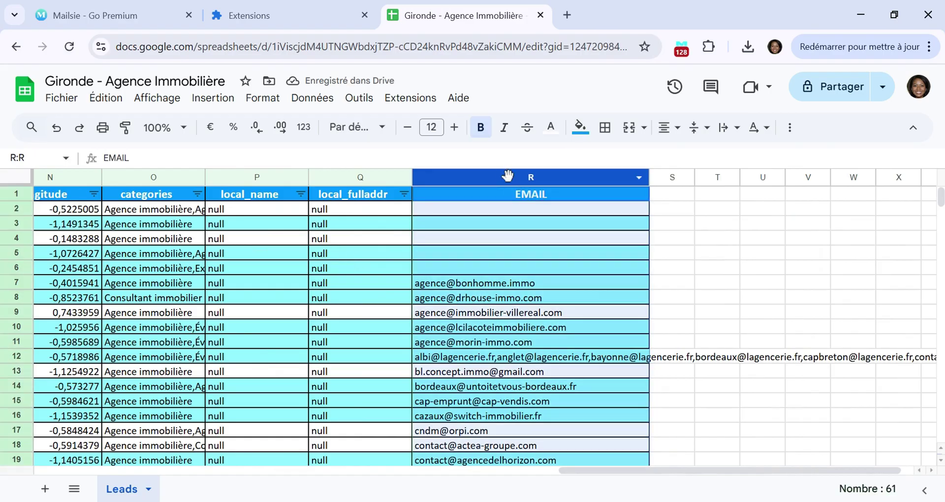
# Split column R's email addresses into columns using the Virgule separator
pyautogui.click(303, 101)
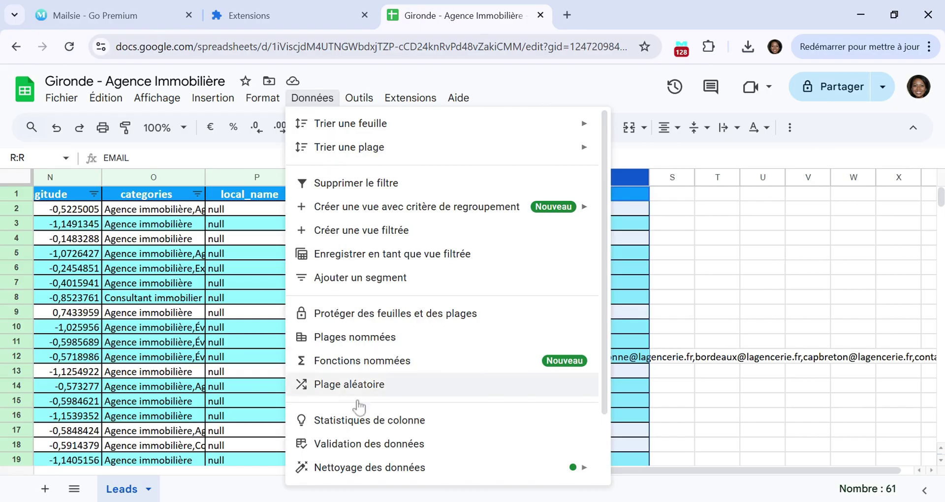
pyautogui.scroll(-2, 357, 439)
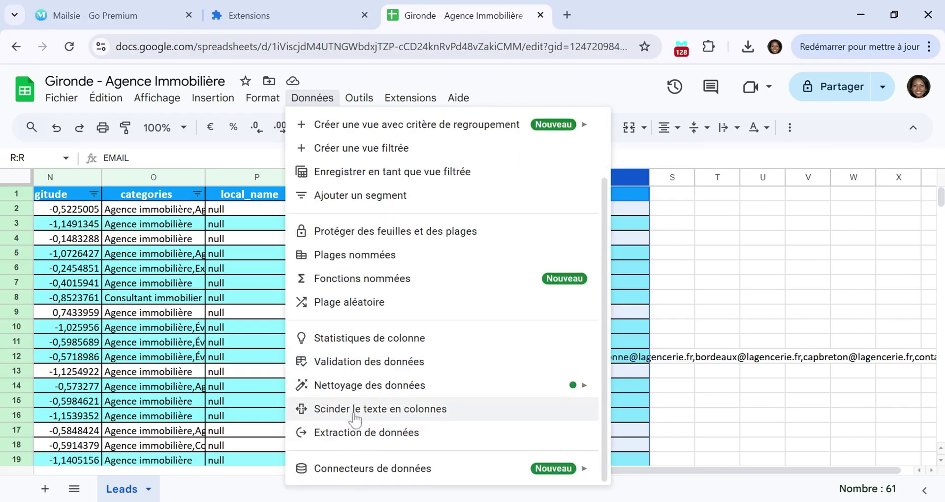
pyautogui.click(359, 416)
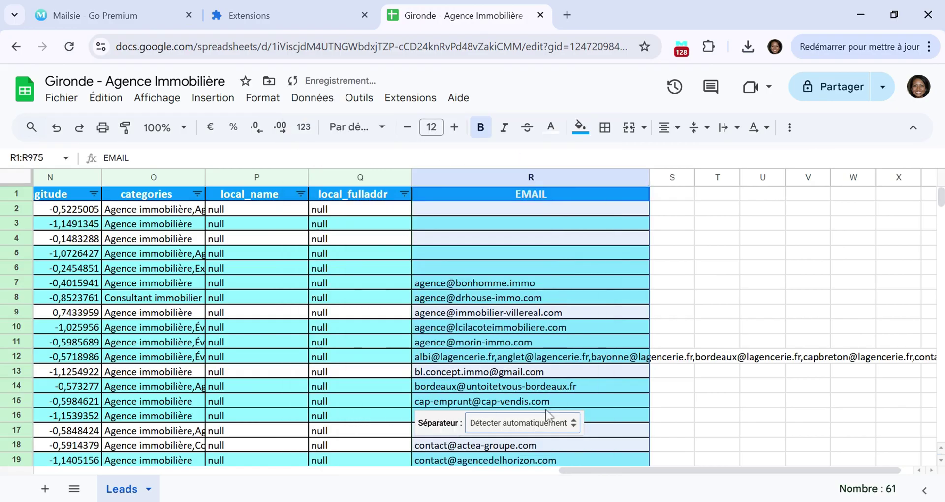
pyautogui.click(526, 424)
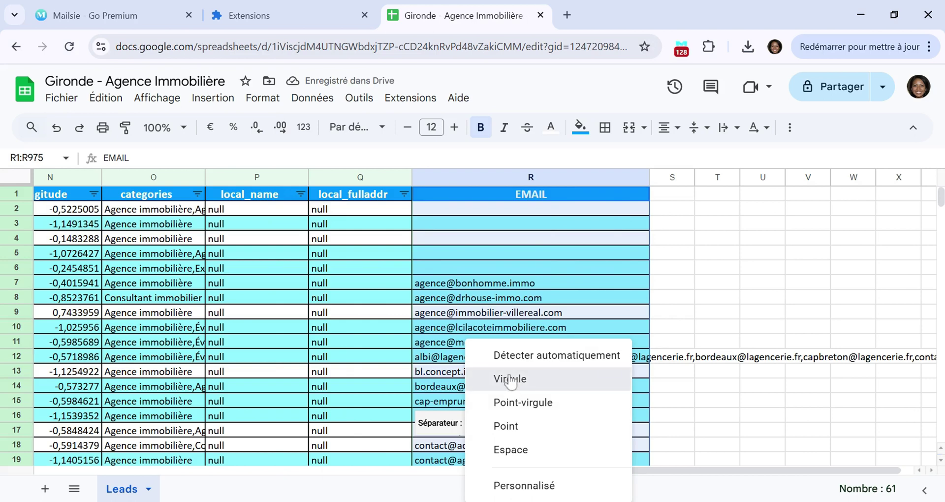
pyautogui.click(512, 379)
pyautogui.click(719, 327)
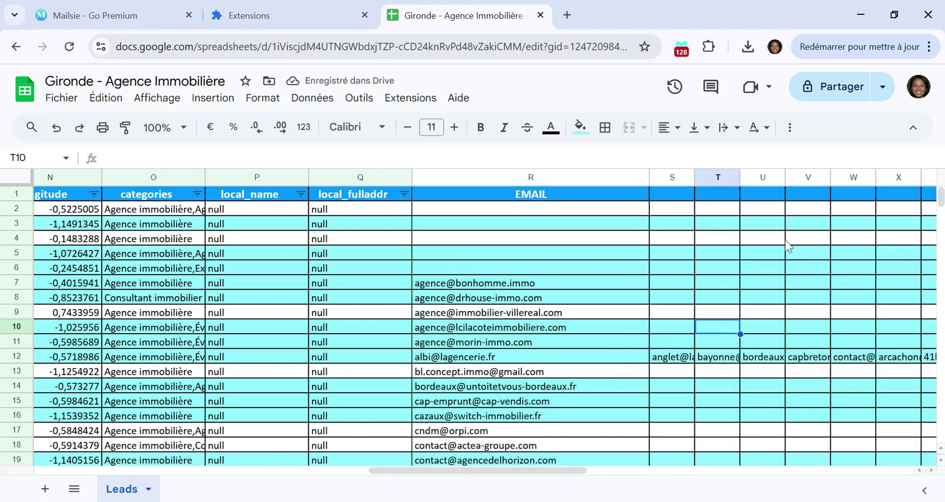
# Set headers R1, S1 and T1 to EMAIL 1, EMAIL 2 and EMAIL 3
pyautogui.doubleClick(544, 197)
pyautogui.write('1')
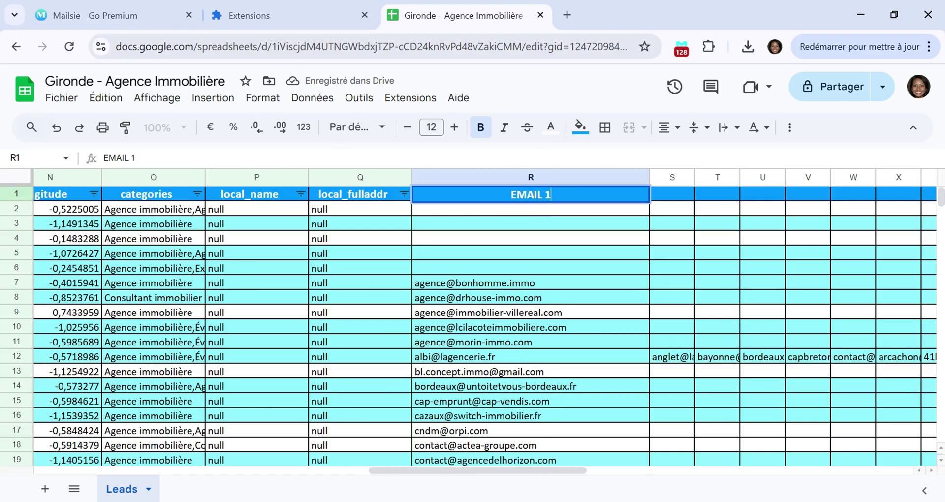
pyautogui.press('Tab')
pyautogui.write('EMAIL 2')
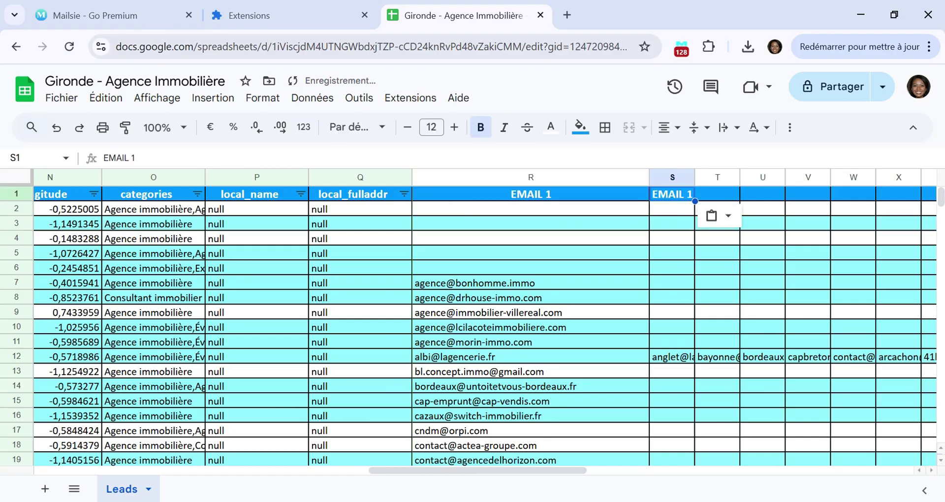
pyautogui.press('Return')
pyautogui.press('Up')
pyautogui.hotkey('ctrl', 'c')
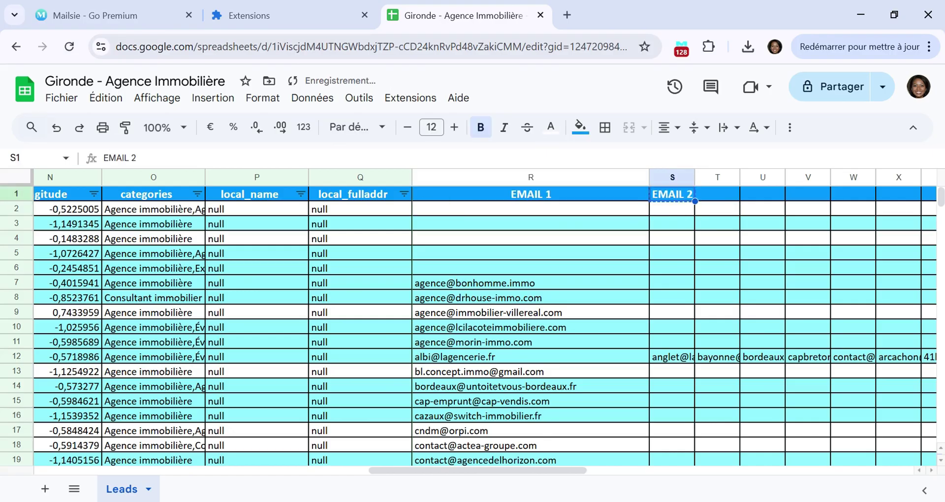
pyautogui.press('Right')
pyautogui.hotkey('ctrl', 'v')
pyautogui.press('F2')
pyautogui.press('BackSpace')
pyautogui.write('3')
pyautogui.press('Return')
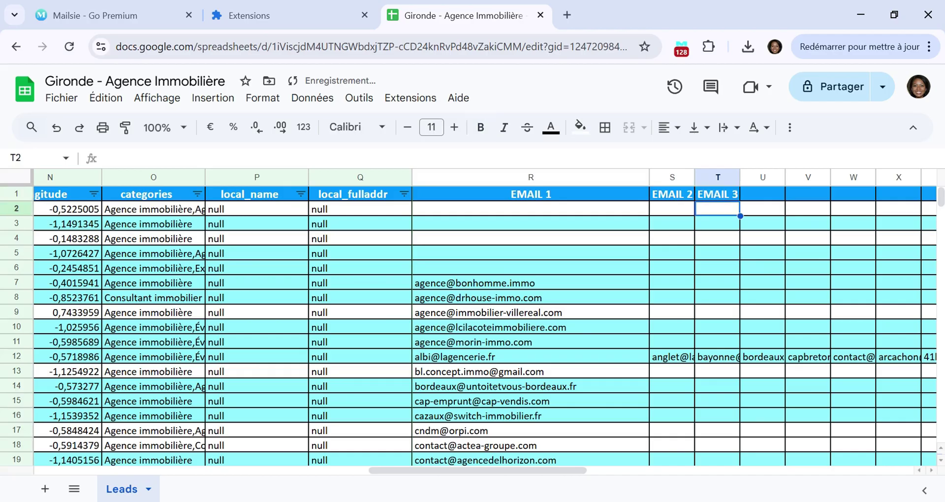
pyautogui.moveTo(778, 179); pyautogui.dragTo(933, 179)
# Delete the surplus email columns beyond EMAIL 3, first U–AO, then the leftover U–AG
pyautogui.rightClick(620, 178)
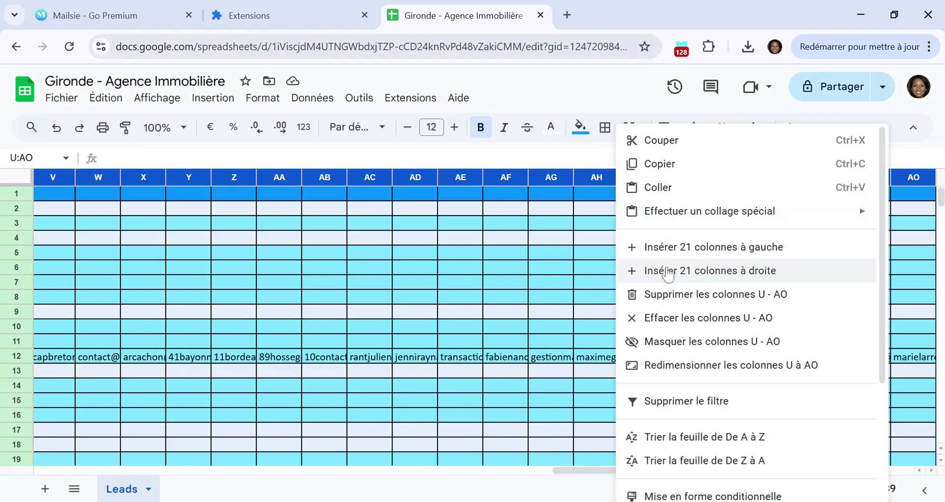
pyautogui.click(670, 294)
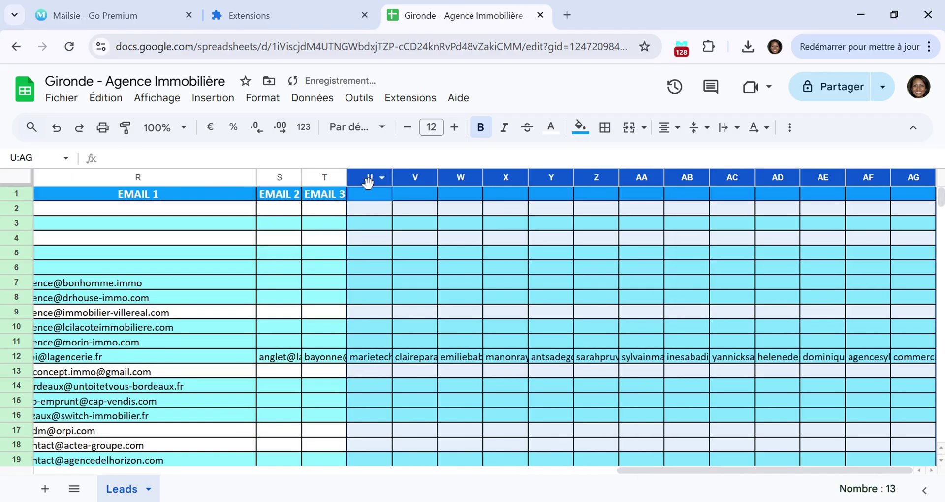
pyautogui.click(422, 261)
pyautogui.click(370, 179)
pyautogui.hotkey('ctrl', 'shift', 'Right')
pyautogui.rightClick(368, 180)
pyautogui.click(423, 296)
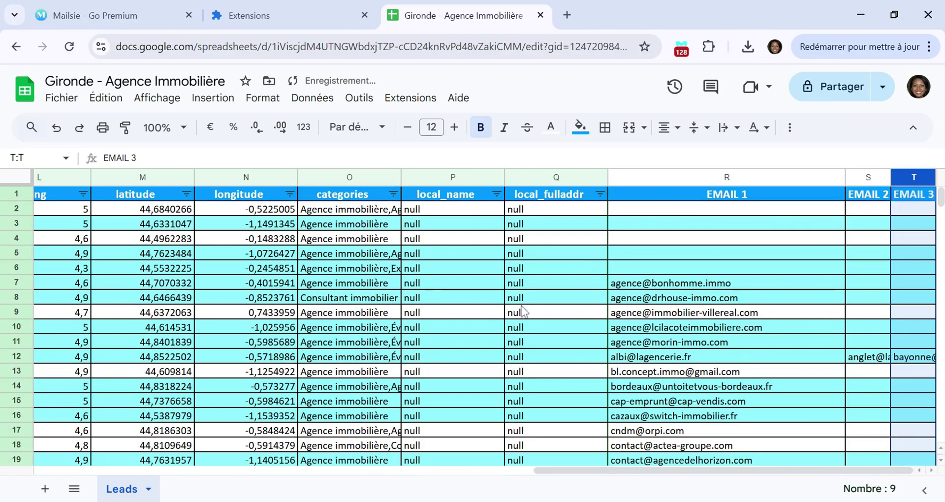
# Delete the local_name, local_fulladdr, latitude and longitude columns
pyautogui.click(600, 272)
pyautogui.click(458, 178)
pyautogui.keyDown('shift'); pyautogui.click(566, 177); pyautogui.keyUp('shift')
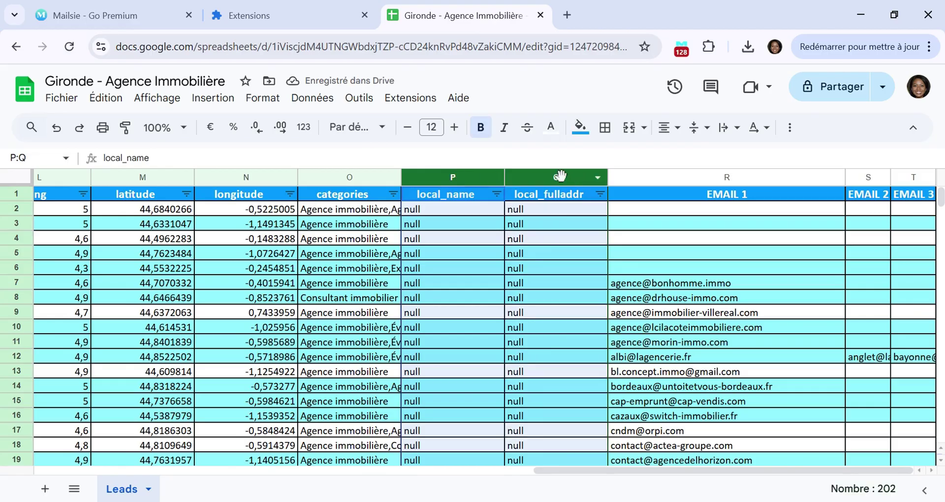
pyautogui.rightClick(565, 177)
pyautogui.click(623, 294)
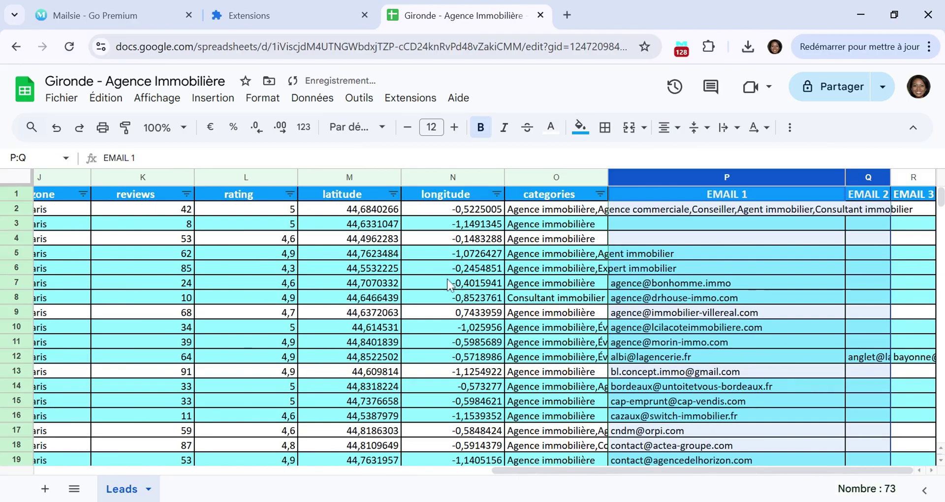
pyautogui.click(501, 285)
pyautogui.moveTo(350, 178); pyautogui.dragTo(428, 177)
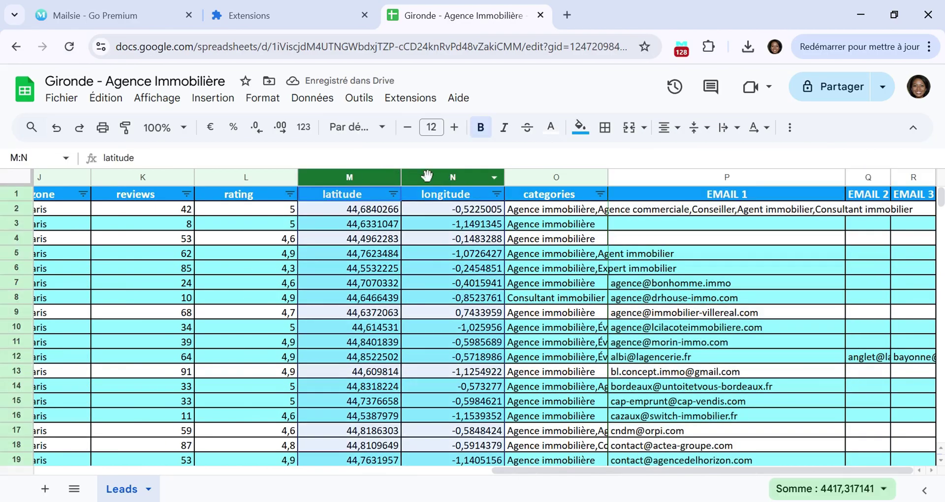
pyautogui.rightClick(418, 177)
pyautogui.click(492, 295)
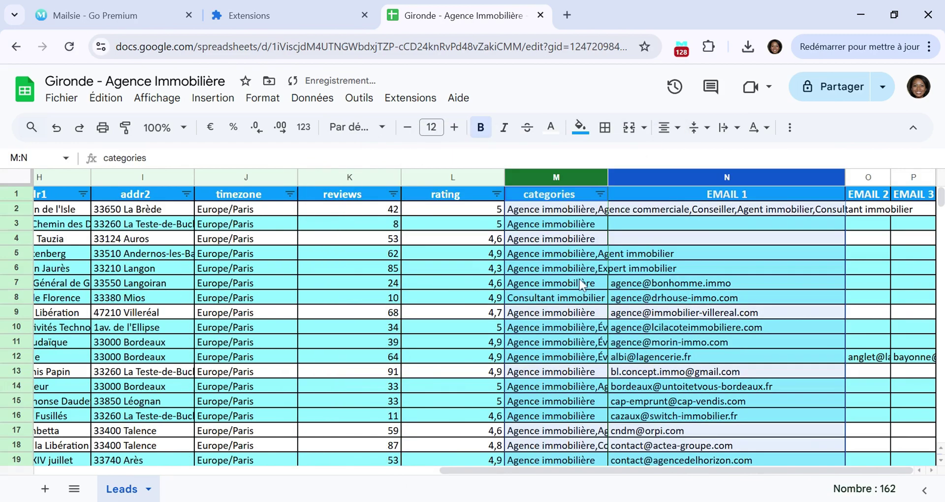
pyautogui.click(584, 284)
pyautogui.click(749, 259)
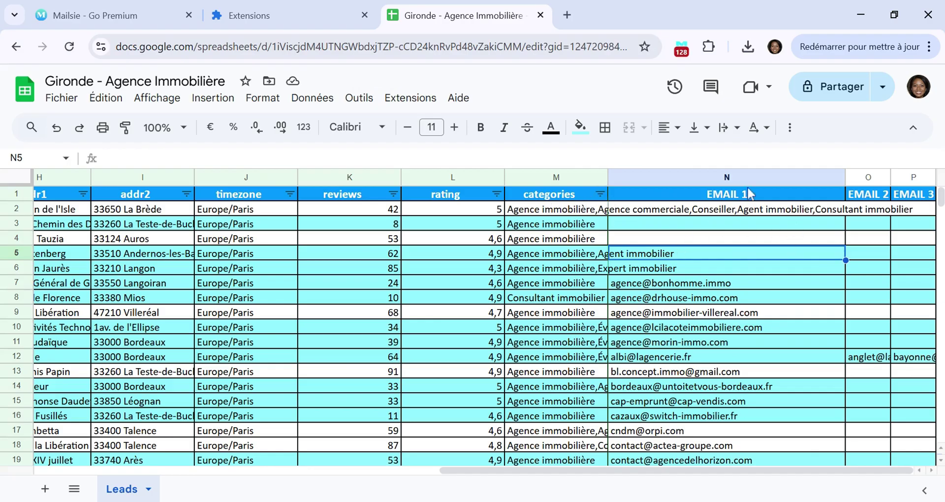
pyautogui.click(748, 227)
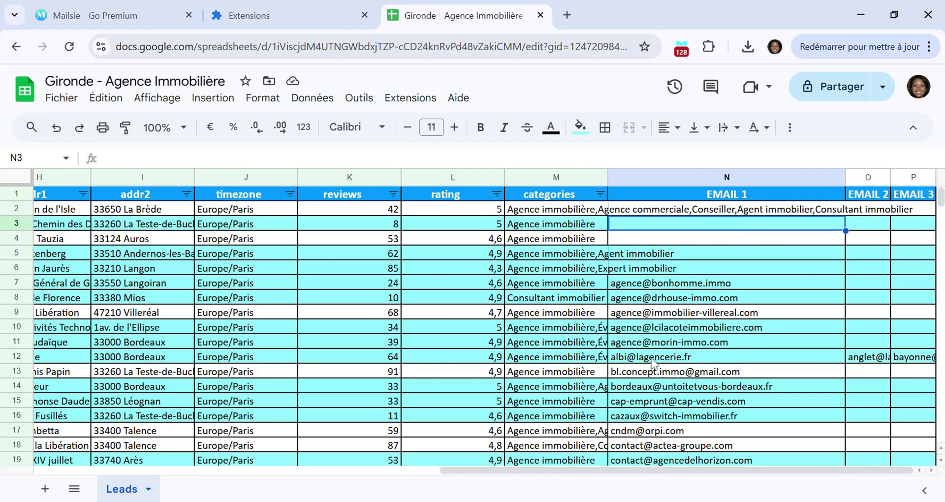
pyautogui.click(15, 359)
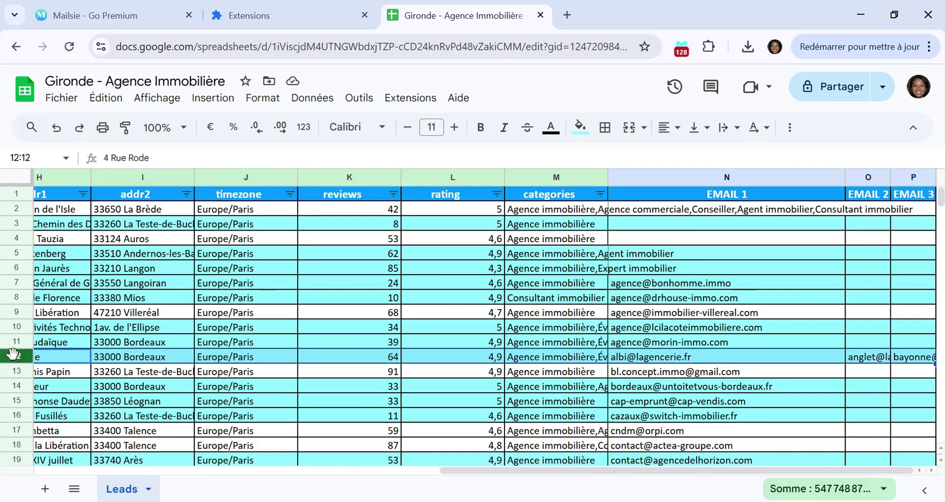
pyautogui.moveTo(13, 353); pyautogui.dragTo(14, 211)
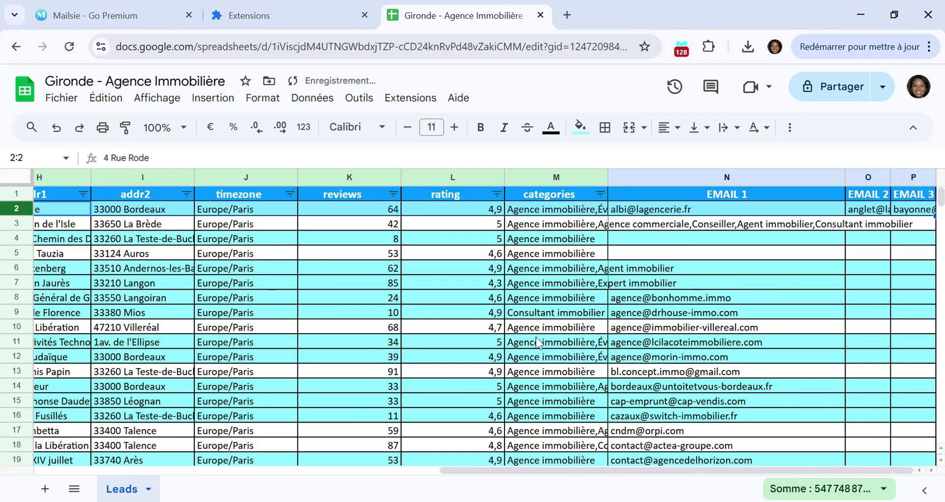
pyautogui.click(814, 238)
pyautogui.press('Right')
pyautogui.press('Right')
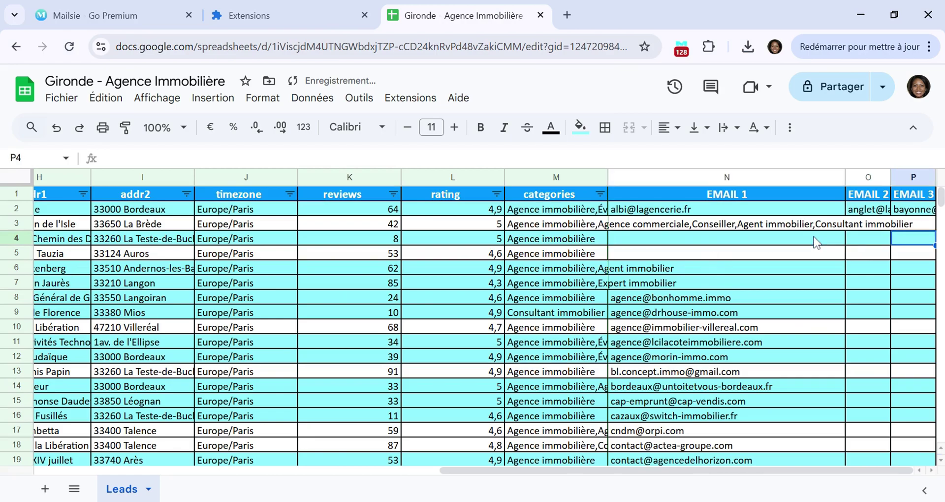
pyautogui.click(740, 210)
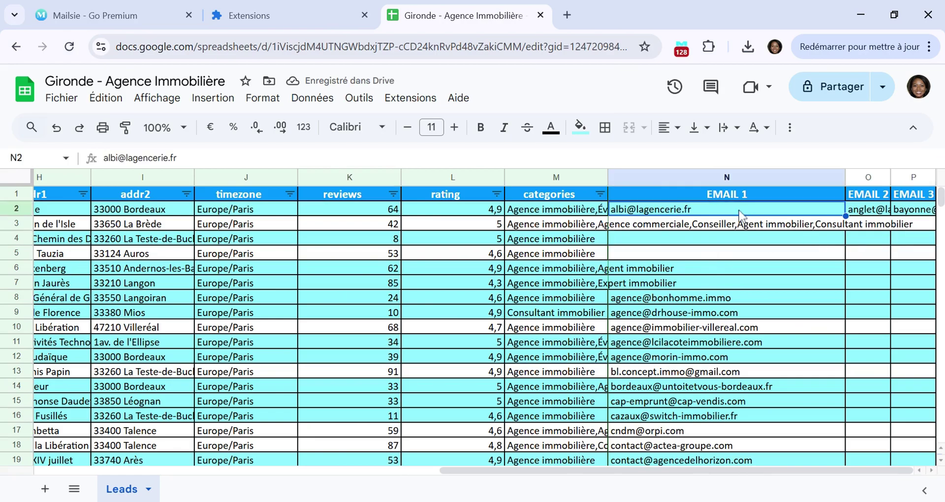
pyautogui.press('Right')
pyautogui.press('Right')
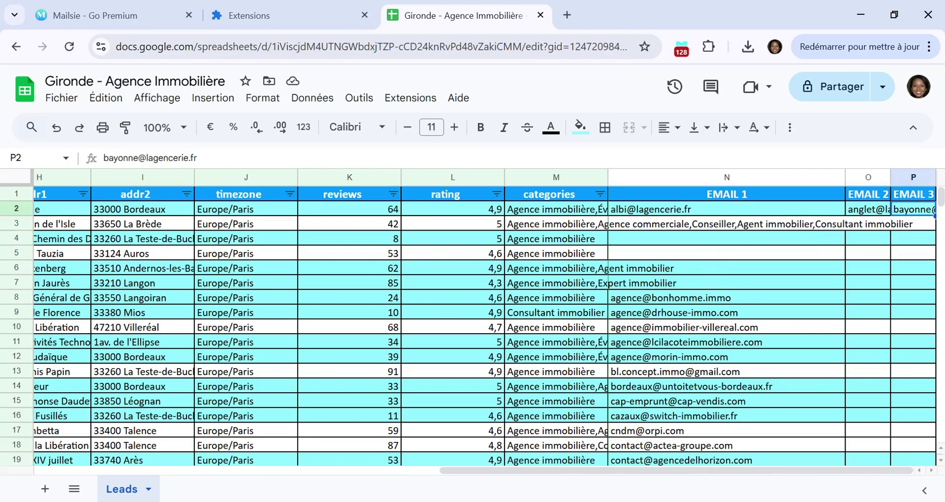
pyautogui.press('Left')
pyautogui.press('Left')
pyautogui.press('Right')
pyautogui.press('Right')
pyautogui.press('Left')
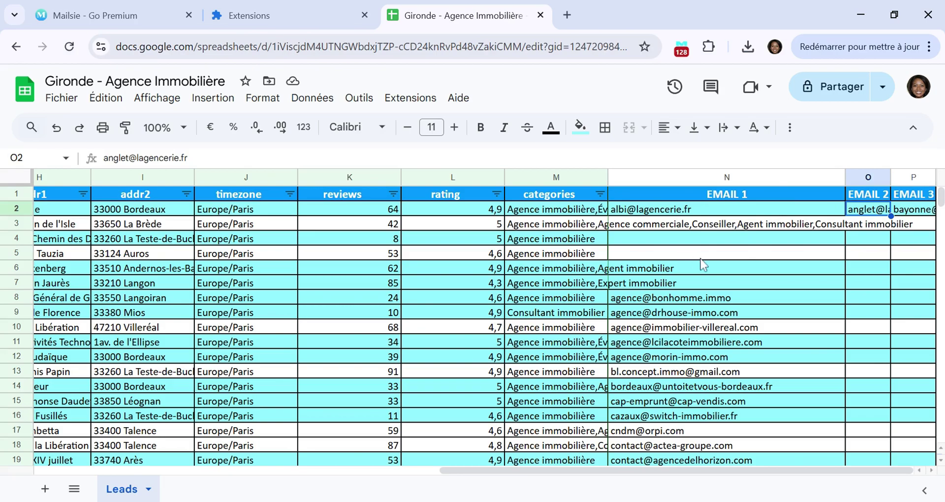
pyautogui.click(701, 242)
pyautogui.press('Left')
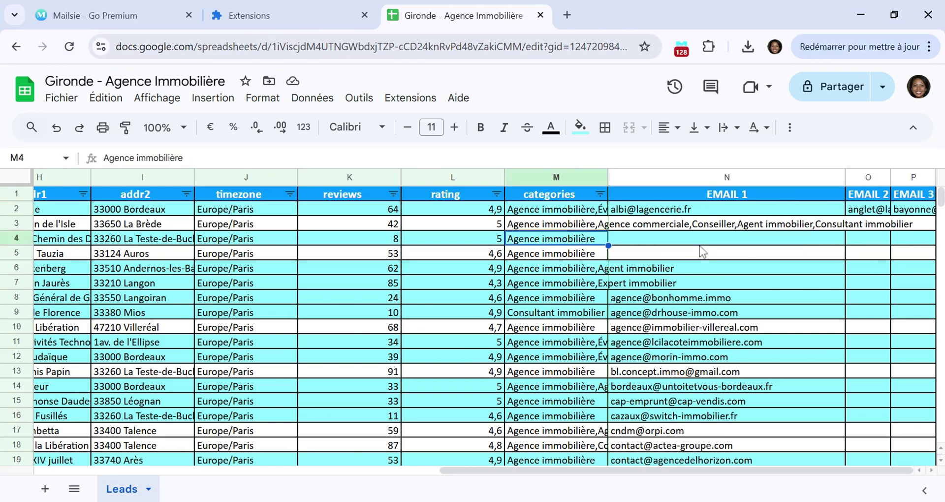
pyautogui.press('Left')
pyautogui.press('Left')
pyautogui.press('Left')
pyautogui.press('Left')
pyautogui.press('Left')
pyautogui.press('Left')
pyautogui.press('Left')
pyautogui.press('Left')
pyautogui.press('Left')
pyautogui.press('Left')
pyautogui.press('Left')
pyautogui.press('Left')
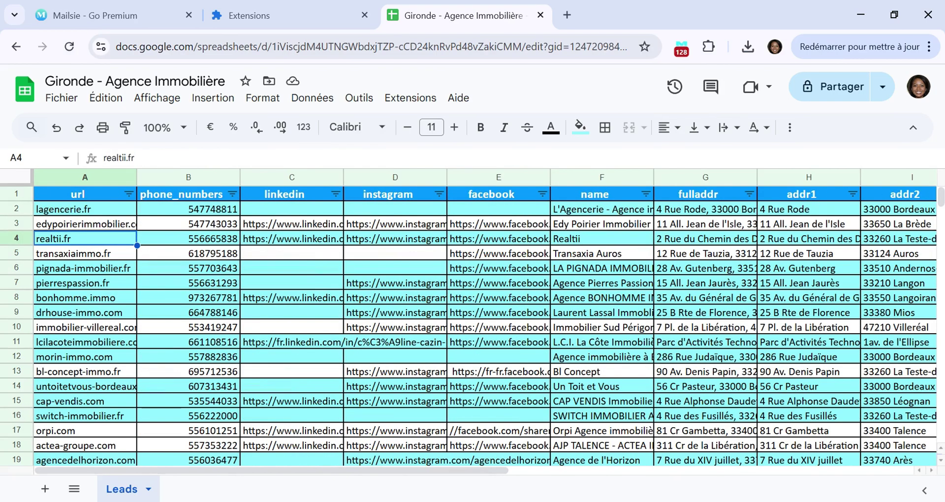
pyautogui.press('Right')
pyautogui.press('Right')
pyautogui.press('Right')
pyautogui.press('Left')
pyautogui.press('Left')
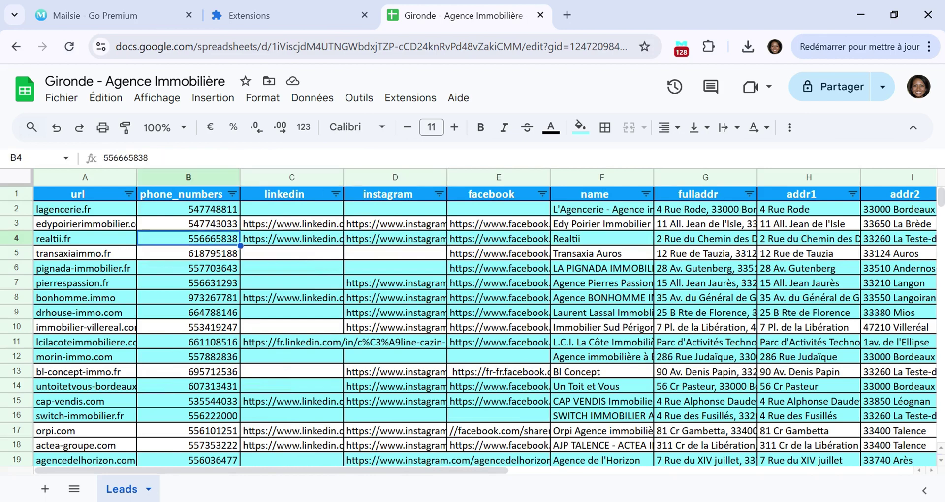
pyautogui.press('Left')
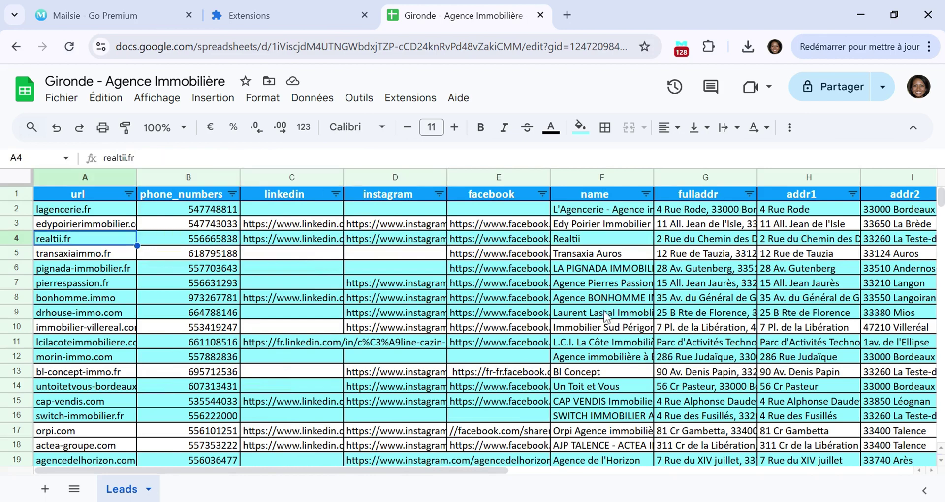
# Widen column F and trim the first business name down to L'Agencerie
pyautogui.moveTo(654, 177); pyautogui.dragTo(774, 177)
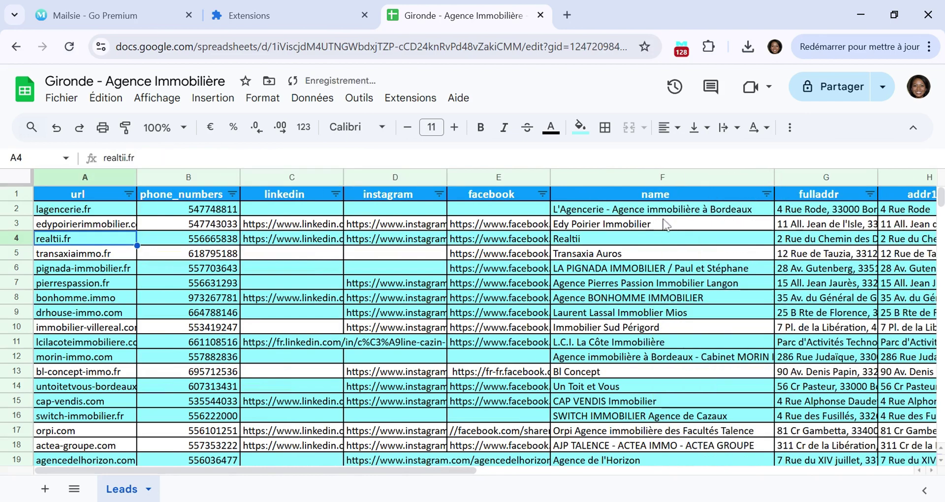
pyautogui.click(688, 212)
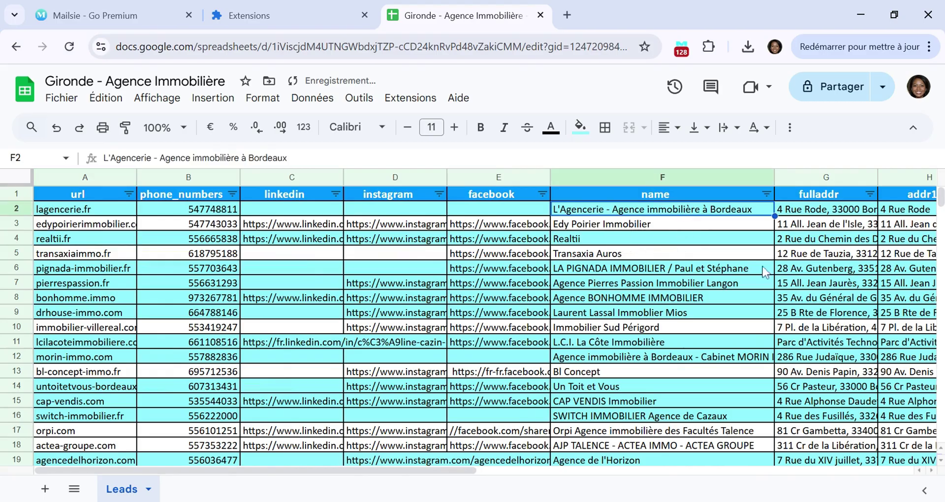
pyautogui.scroll(-10, 699, 278)
pyautogui.scroll(-10, 699, 278)
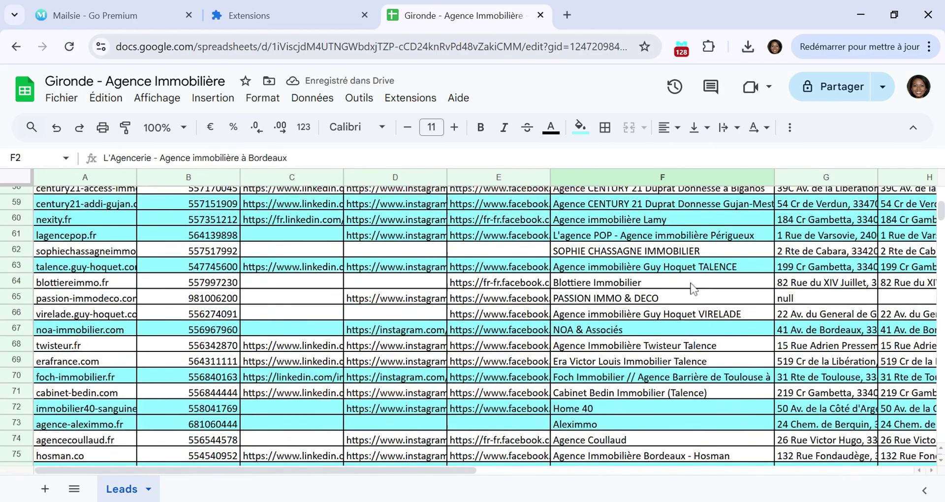
pyautogui.scroll(20, 697, 286)
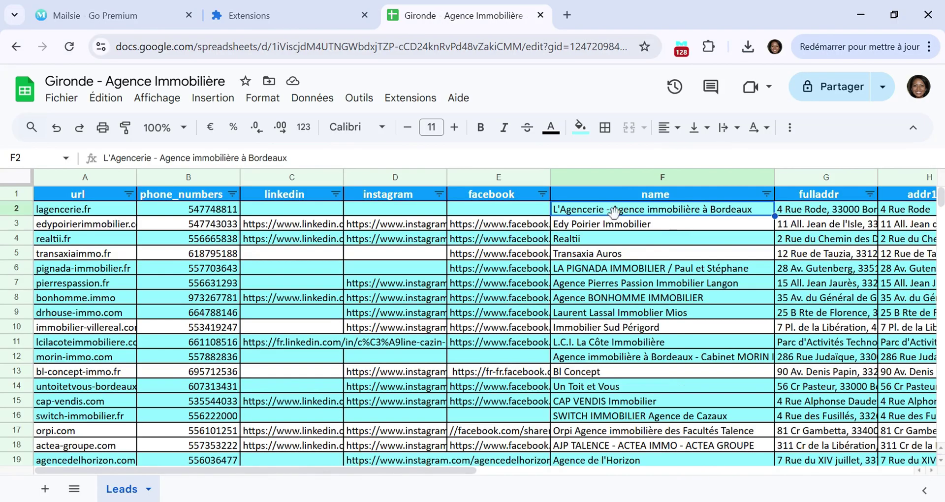
pyautogui.moveTo(287, 158); pyautogui.dragTo(154, 157)
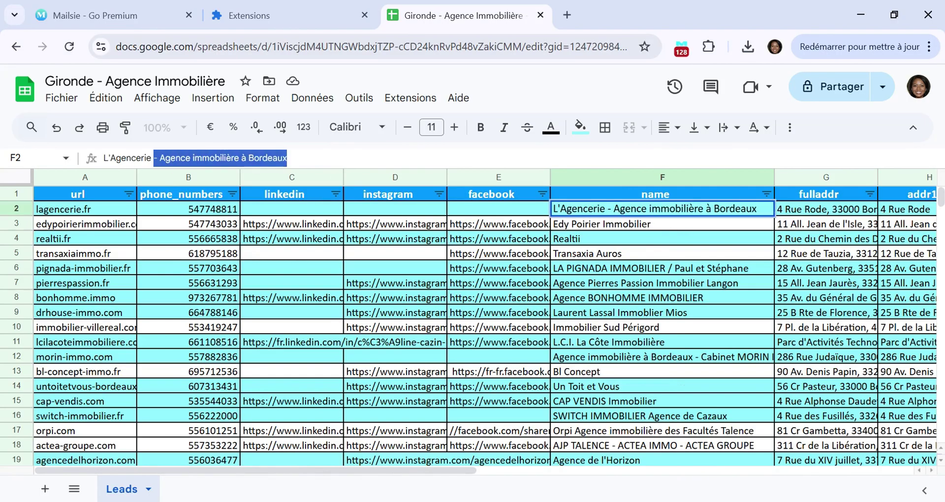
pyautogui.press('BackSpace')
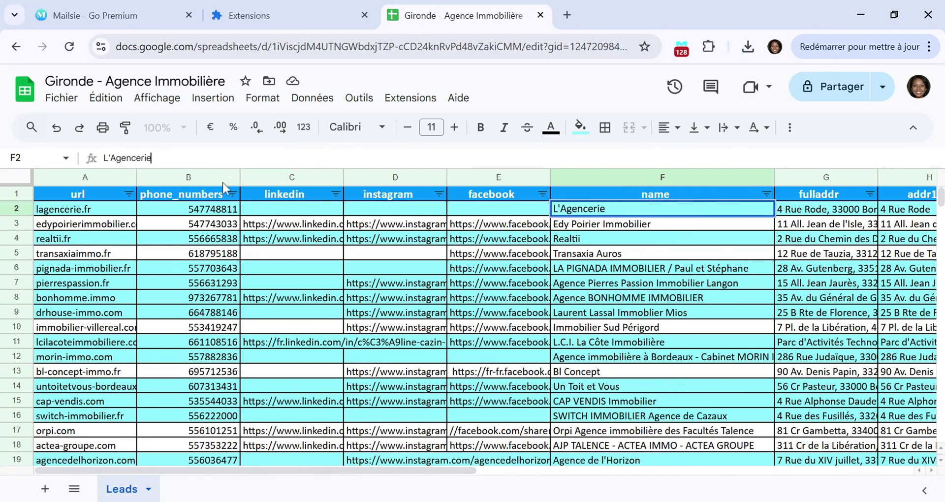
pyautogui.press('Return')
# Remove the owners' names so the next entry reads LA PIGNADA IMMOBILIER
pyautogui.press('Down')
pyautogui.press('Down')
pyautogui.press('Down')
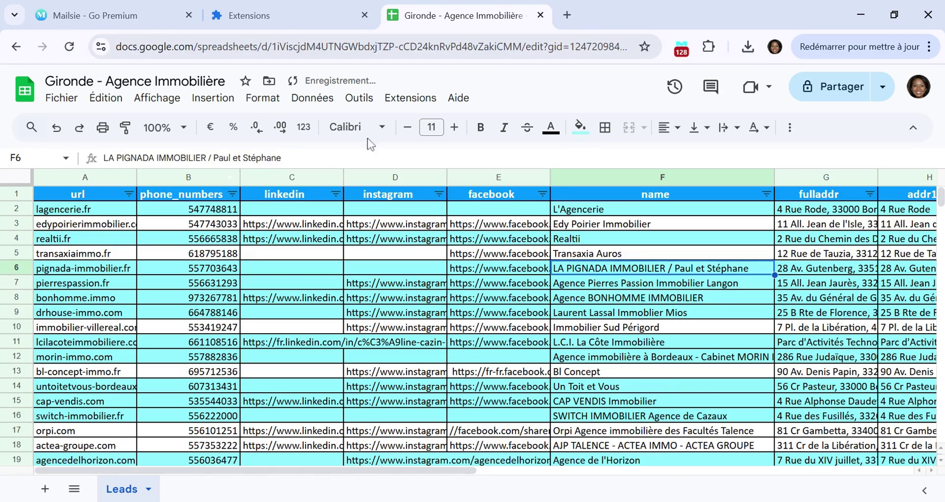
pyautogui.moveTo(282, 157); pyautogui.dragTo(208, 157)
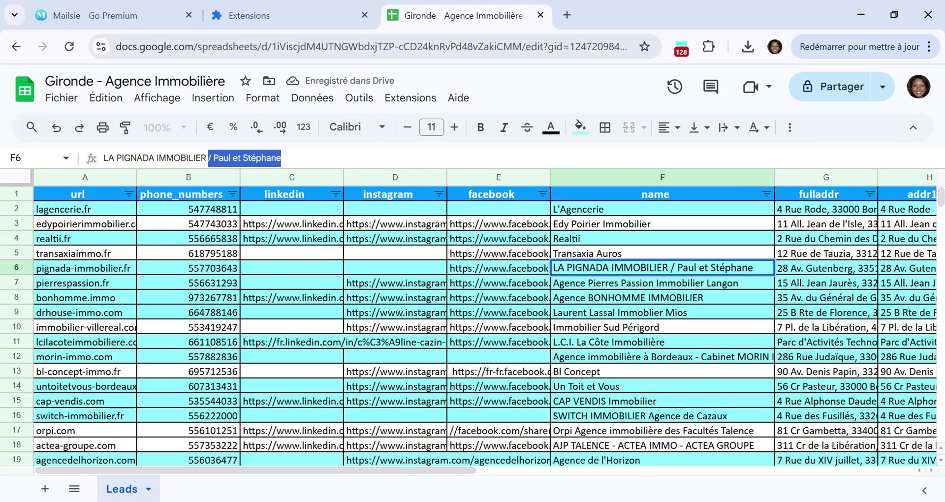
pyautogui.press('BackSpace')
pyautogui.press('Return')
# Shorten the long Cabinet MORIN entry to 'Cabinet MORIN Immobilier', dropping the '- Estimation' ending
pyautogui.scroll(-2, 670, 342)
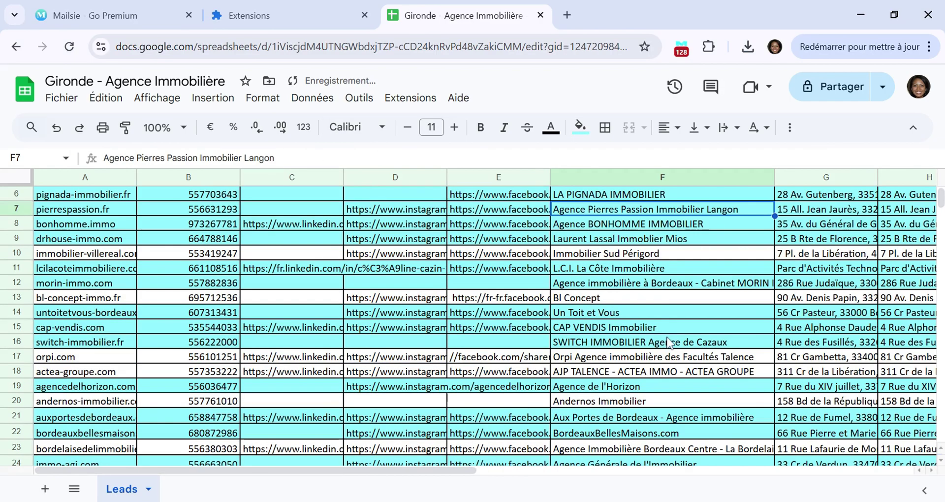
pyautogui.doubleClick(660, 283)
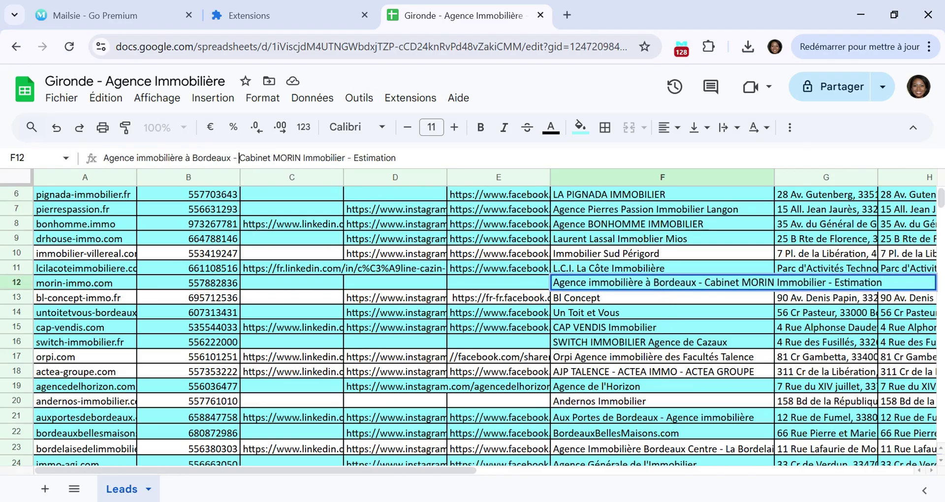
pyautogui.moveTo(270, 158); pyautogui.dragTo(103, 158)
pyautogui.write('Cabinet')
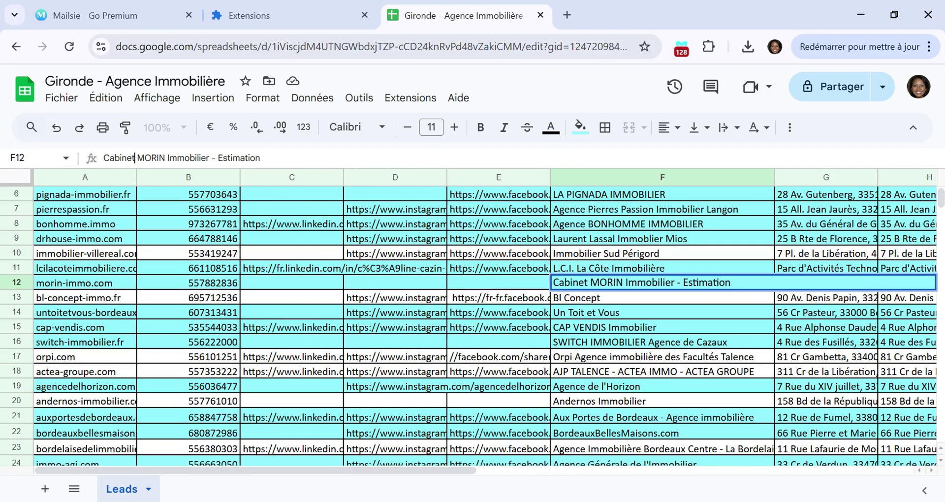
pyautogui.moveTo(261, 158); pyautogui.dragTo(210, 157)
pyautogui.press('BackSpace')
pyautogui.press('Return')
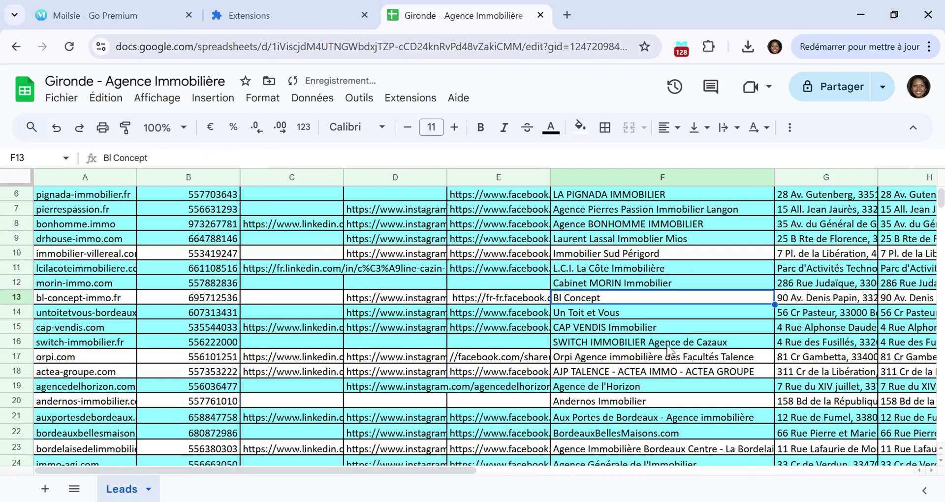
# Cut '- Agence immobilière' so the entry reads 'Aux Portes de Bordeaux', then review the names
pyautogui.scroll(-3, 670, 351)
pyautogui.click(645, 270)
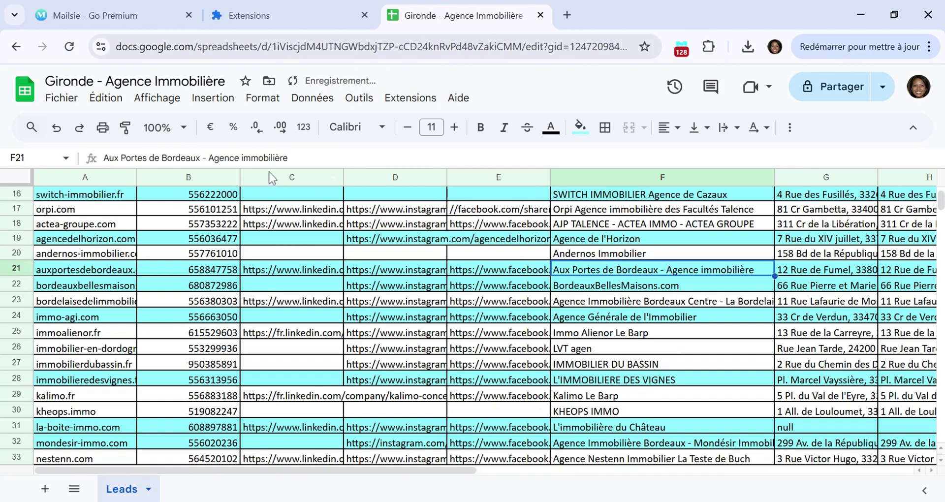
pyautogui.moveTo(288, 157); pyautogui.dragTo(200, 157)
pyautogui.press('BackSpace')
pyautogui.press('Return')
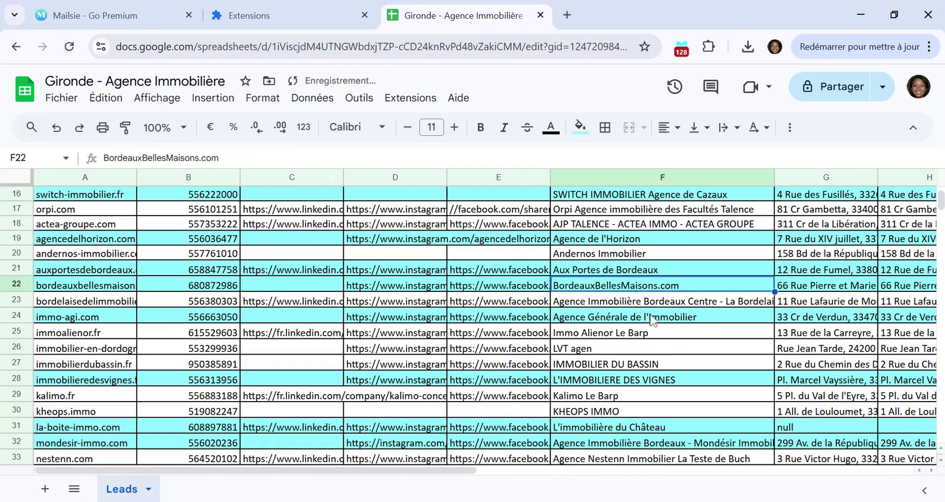
pyautogui.click(649, 333)
pyautogui.scroll(5, 646, 373)
pyautogui.click(624, 255)
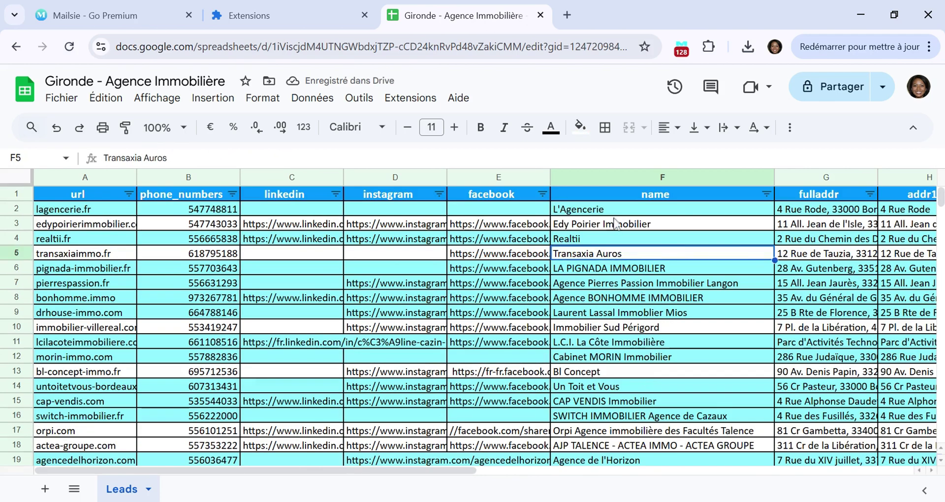
pyautogui.click(622, 197)
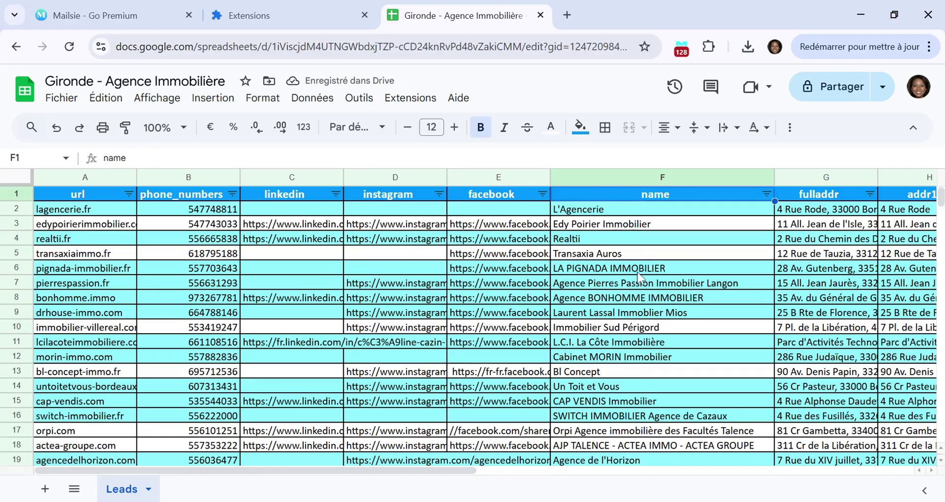
pyautogui.press('Right')
pyautogui.press('Right')
pyautogui.press('Right')
pyautogui.press('Right')
pyautogui.press('Right')
pyautogui.press('Right')
pyautogui.press('Right')
pyautogui.press('Right')
pyautogui.press('Right')
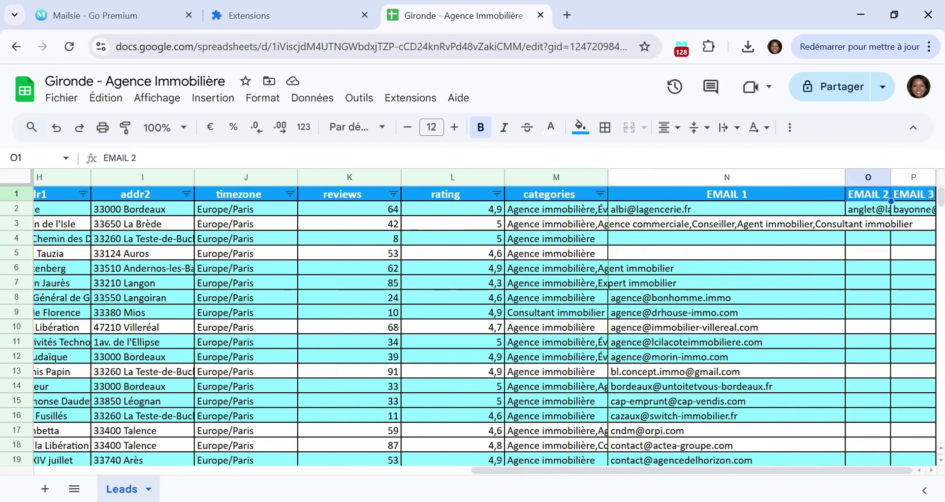
pyautogui.press('Left')
pyautogui.press('Right')
pyautogui.press('Right')
pyautogui.press('Left')
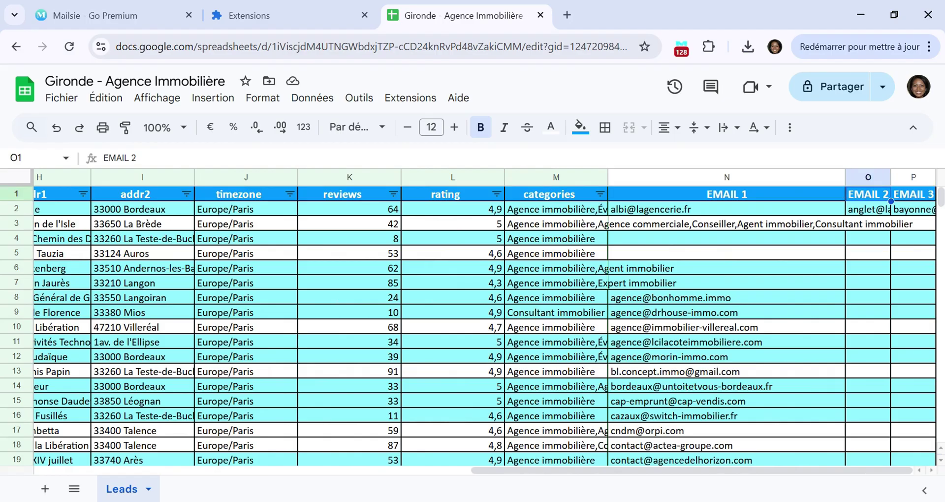
pyautogui.press('Left')
pyautogui.press('Left')
pyautogui.press('Left')
pyautogui.press('Left')
pyautogui.press('Right')
pyautogui.press('Right')
pyautogui.press('Left')
pyautogui.press('Left')
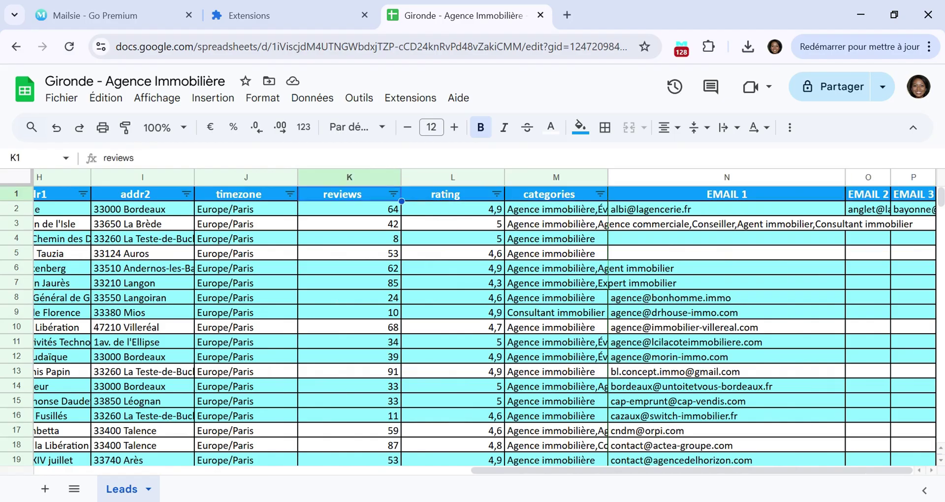
pyautogui.press('Left')
pyautogui.press('Left')
pyautogui.press('Left')
pyautogui.press('Left')
pyautogui.press('Left')
pyautogui.press('Left')
pyautogui.press('Left')
pyautogui.press('Left')
pyautogui.press('Left')
pyautogui.press('Left')
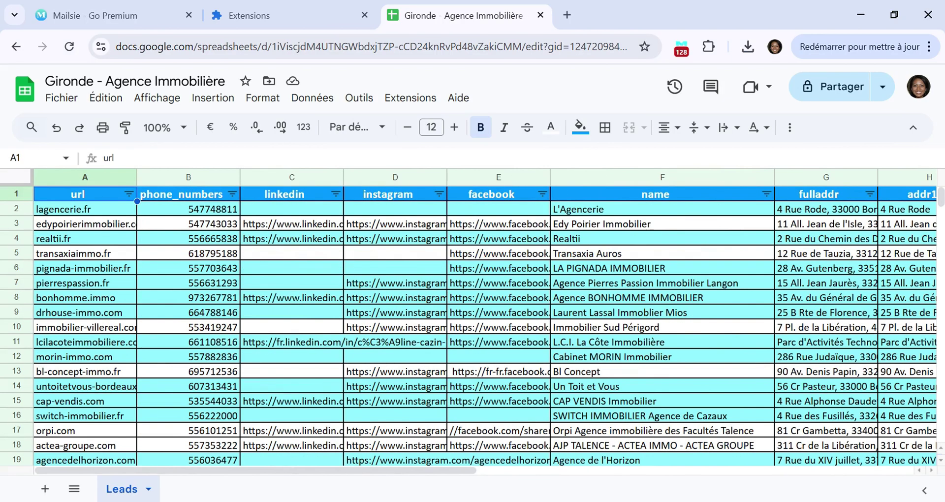
pyautogui.click(366, 334)
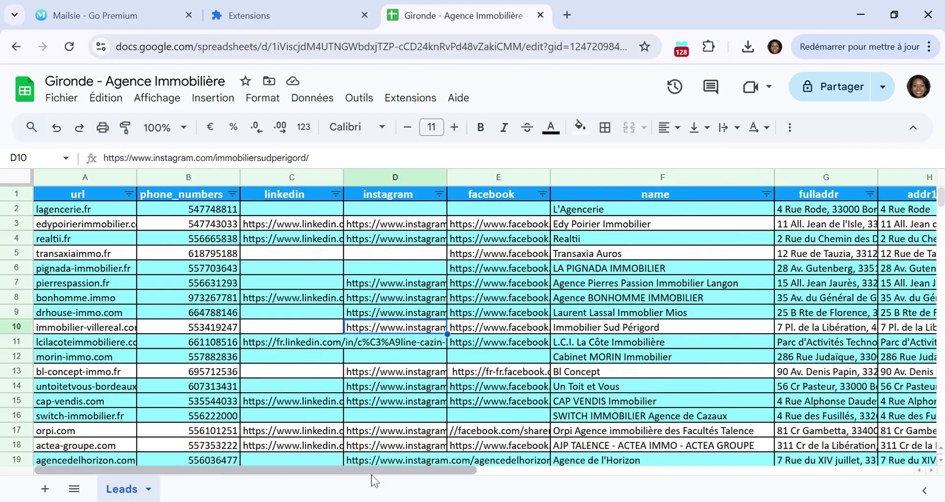
pyautogui.moveTo(384, 471); pyautogui.dragTo(709, 481)
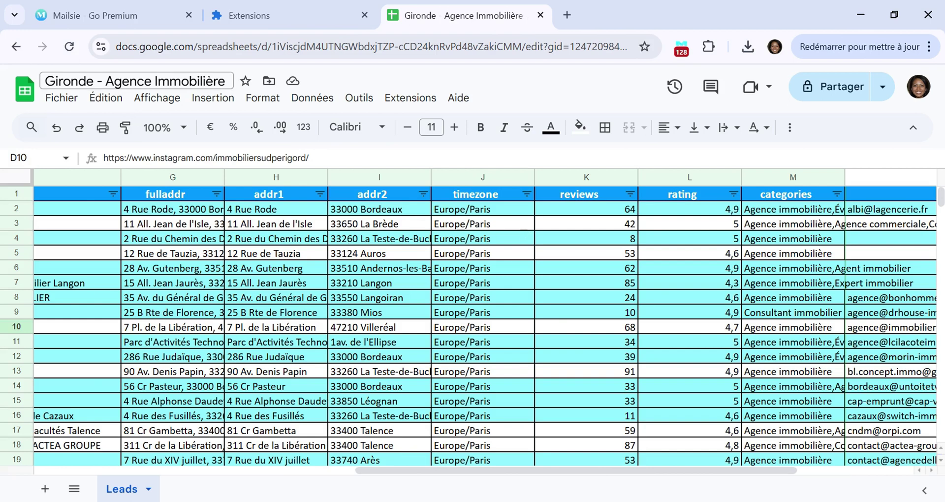
pyautogui.click(554, 329)
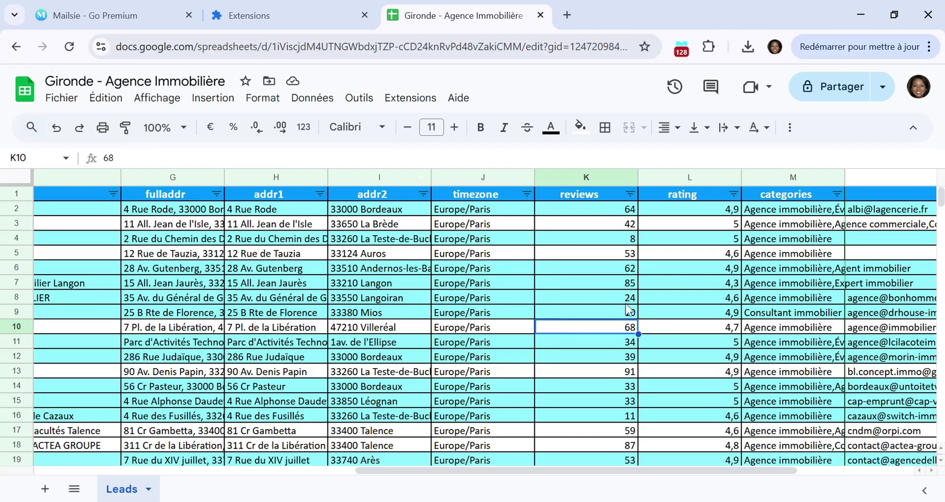
pyautogui.click(613, 288)
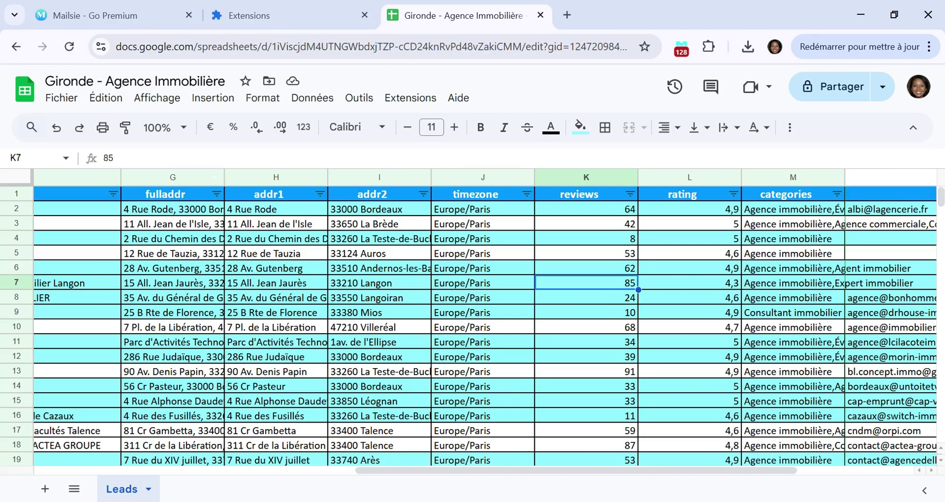
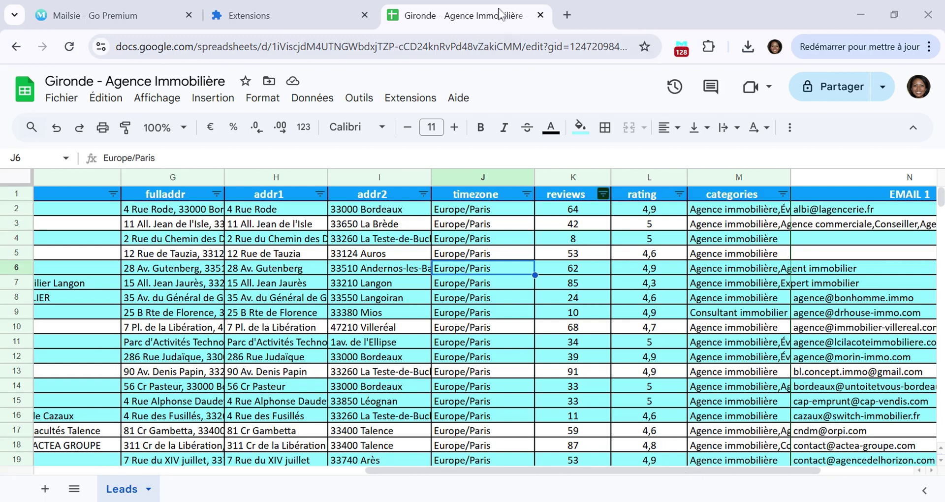
# Search Google for 'clay' in a new tab and open the clay.com homepage
pyautogui.click(567, 16)
pyautogui.write('c')
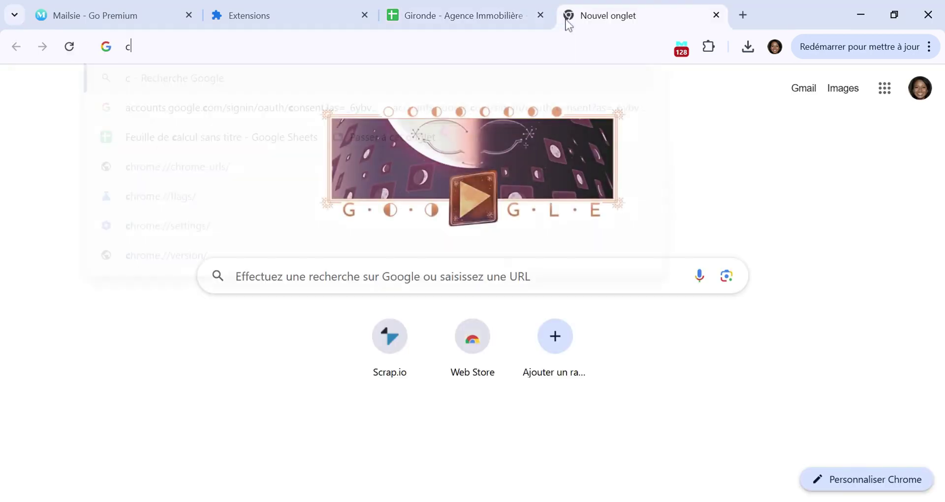
pyautogui.write('lay')
pyautogui.press('Return')
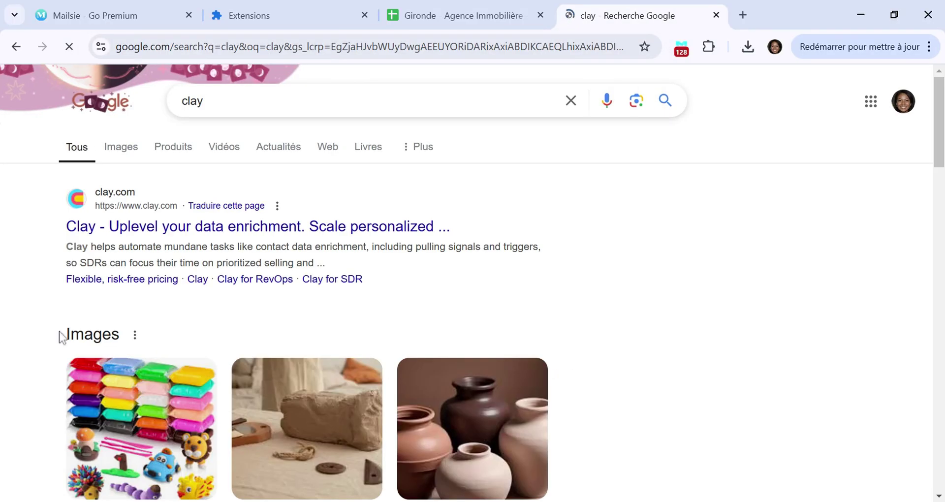
pyautogui.click(153, 226)
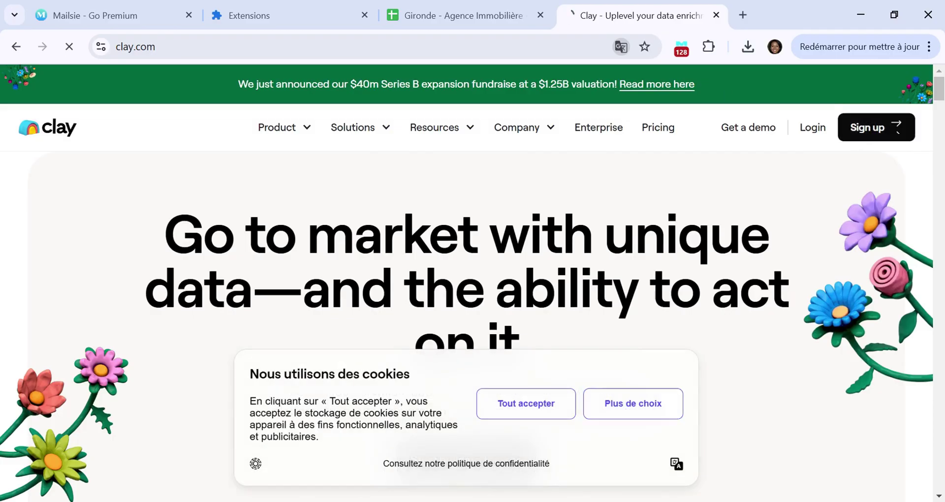
# Sign up for Clay with a Google account and allow Clay to use it
pyautogui.click(877, 127)
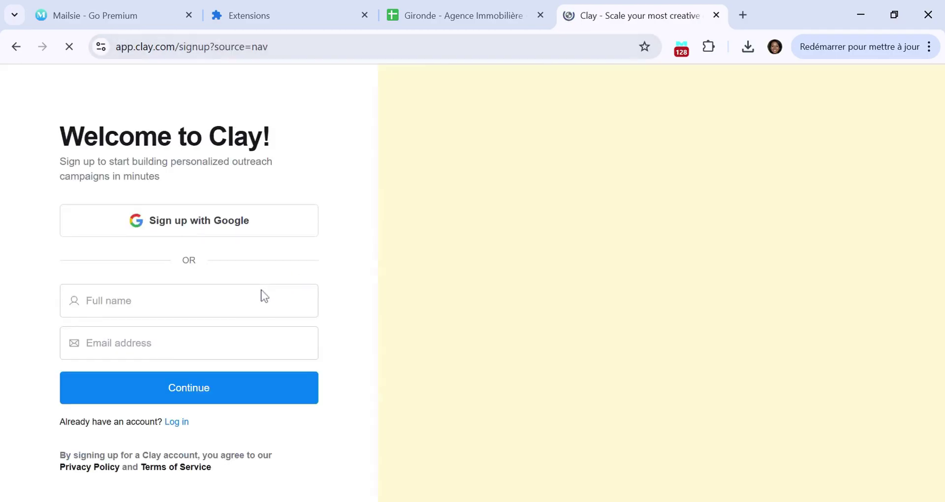
pyautogui.click(183, 249)
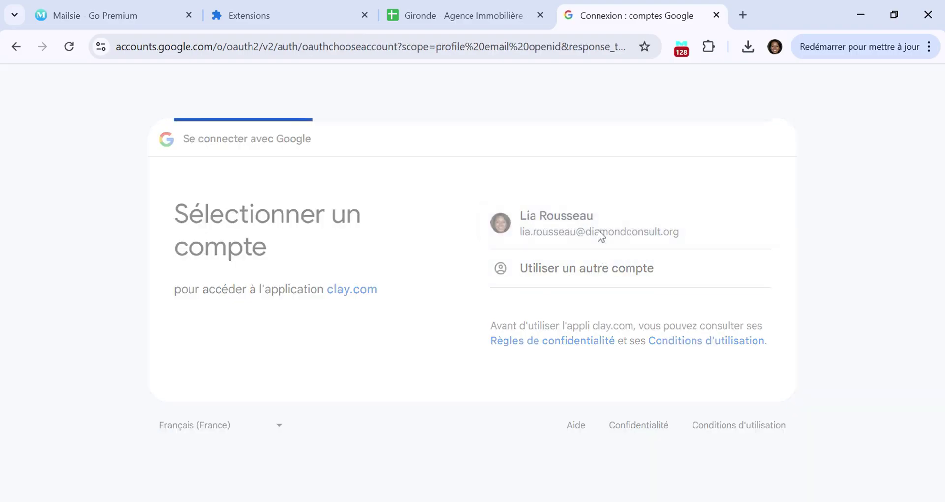
pyautogui.click(599, 235)
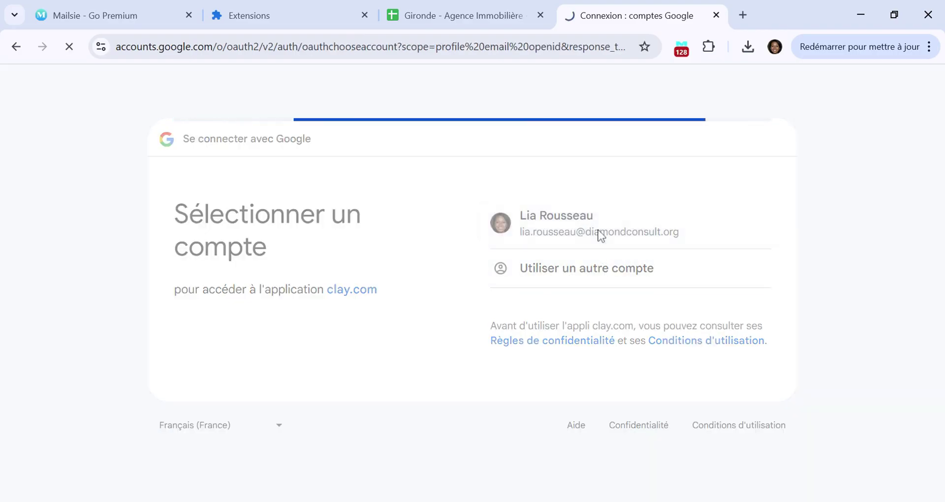
pyautogui.click(710, 369)
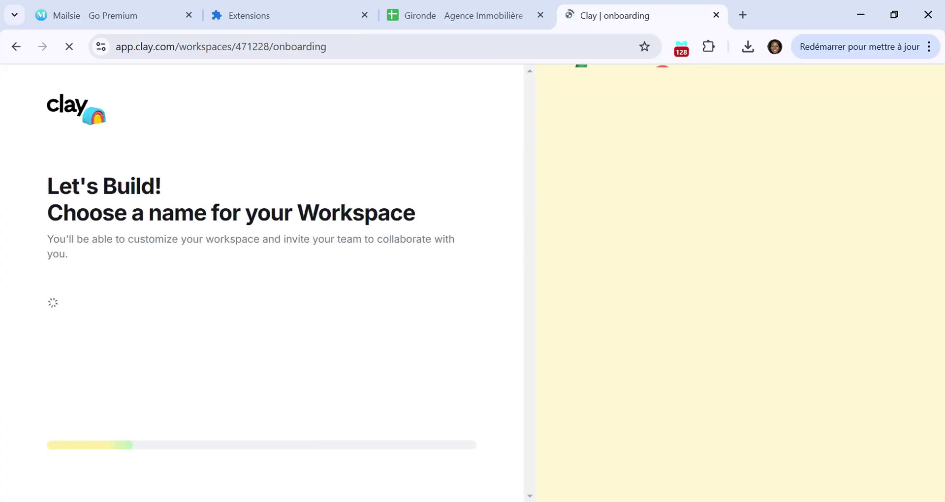
# Create the workspace, answer onboarding with 'clay' as the source, and choose Import from CSV
pyautogui.scroll(-1, 173, 333)
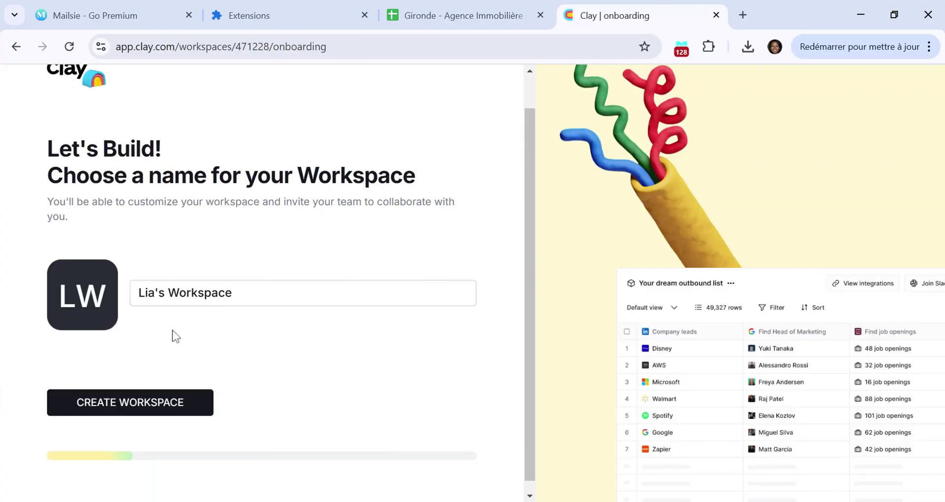
pyautogui.click(153, 400)
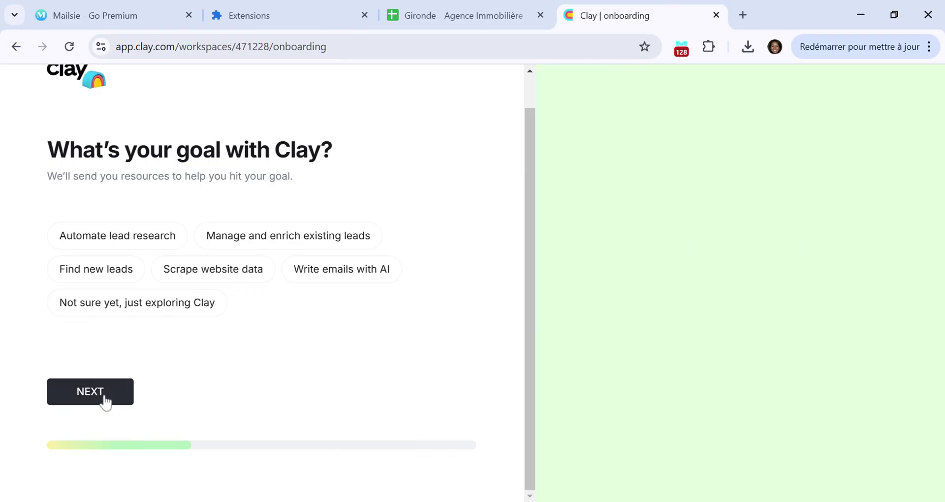
pyautogui.click(101, 399)
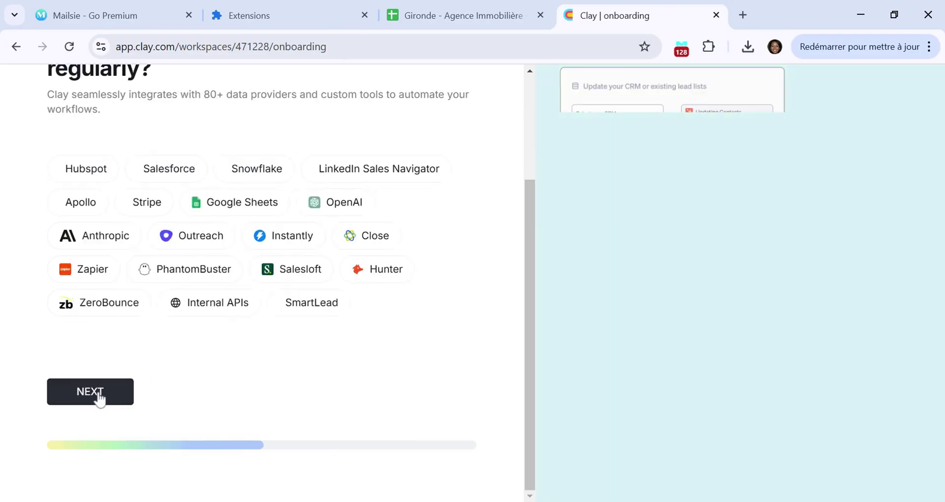
pyautogui.click(100, 397)
pyautogui.click(100, 397)
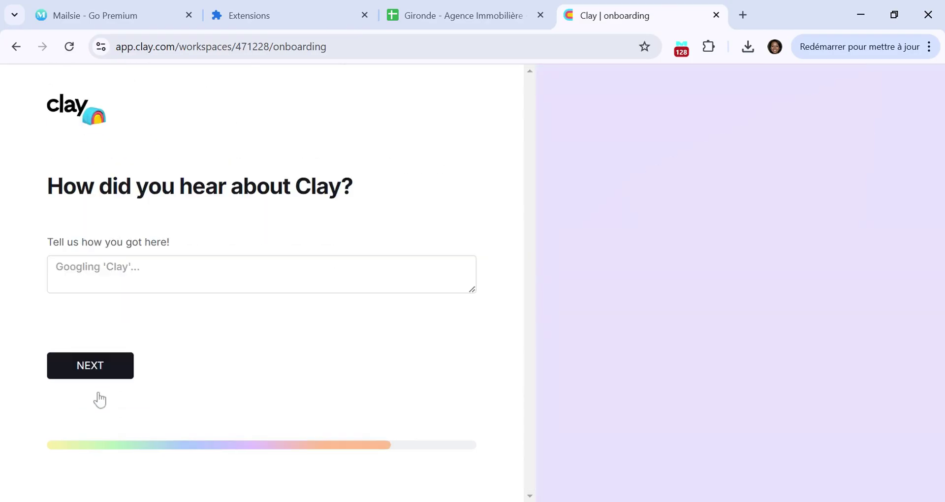
pyautogui.click(87, 366)
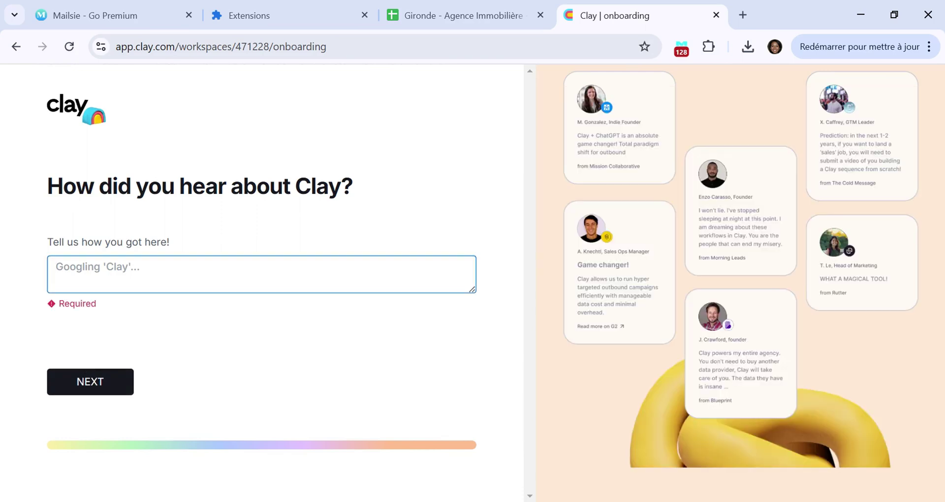
pyautogui.write('clay')
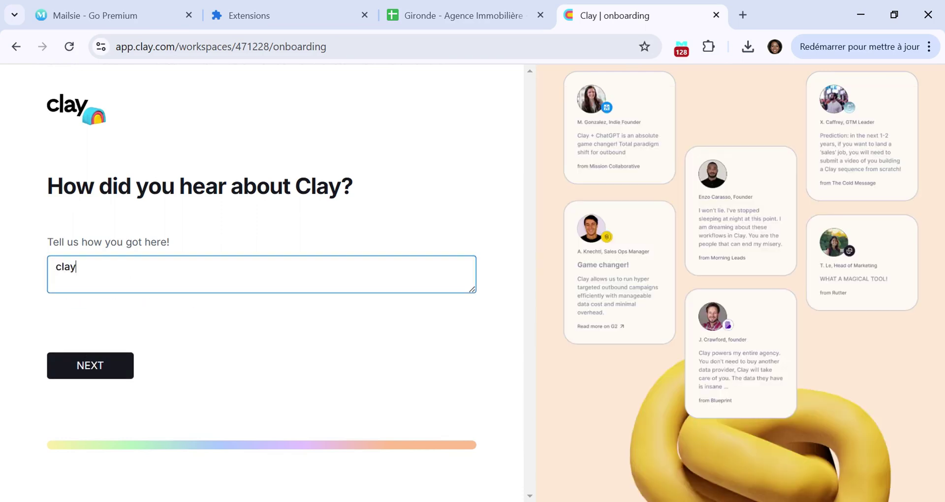
pyautogui.click(104, 371)
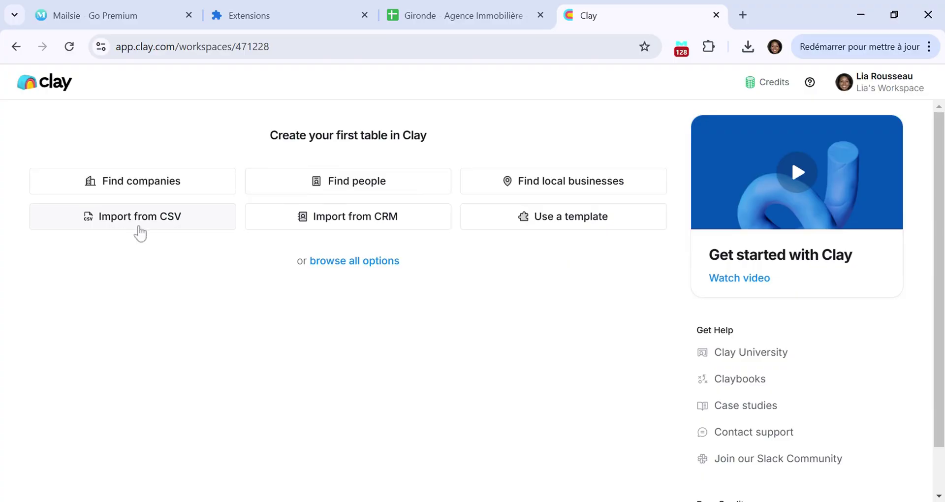
pyautogui.click(139, 231)
# Duplicate the Leads sheet in the 'Gironde - Agence Immobilière' spreadsheet
pyautogui.click(464, 20)
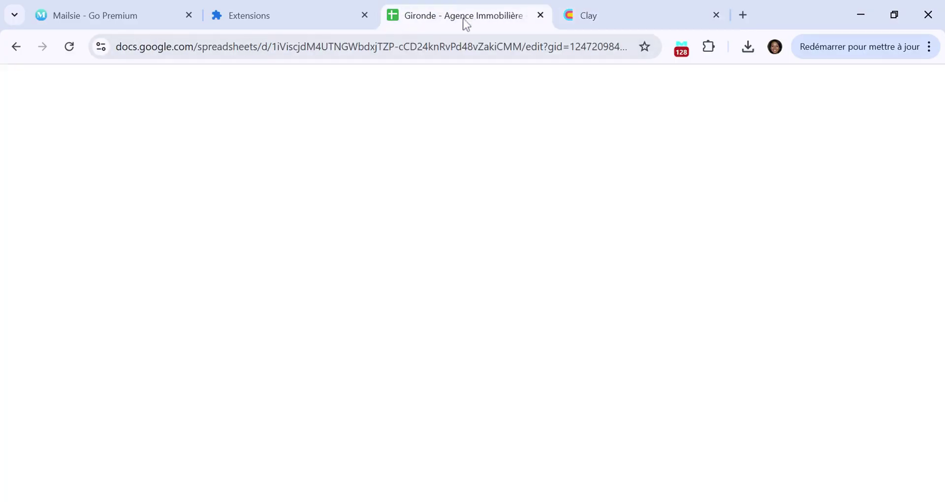
pyautogui.click(523, 344)
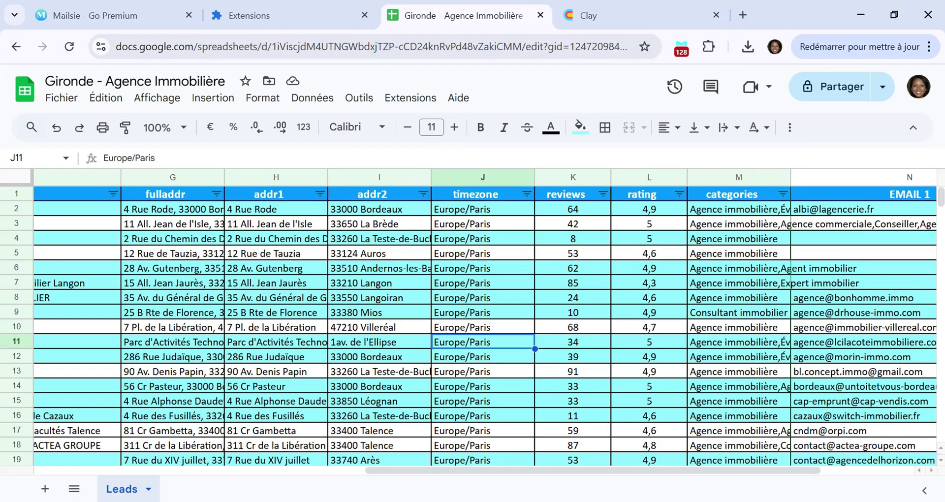
pyautogui.click(72, 101)
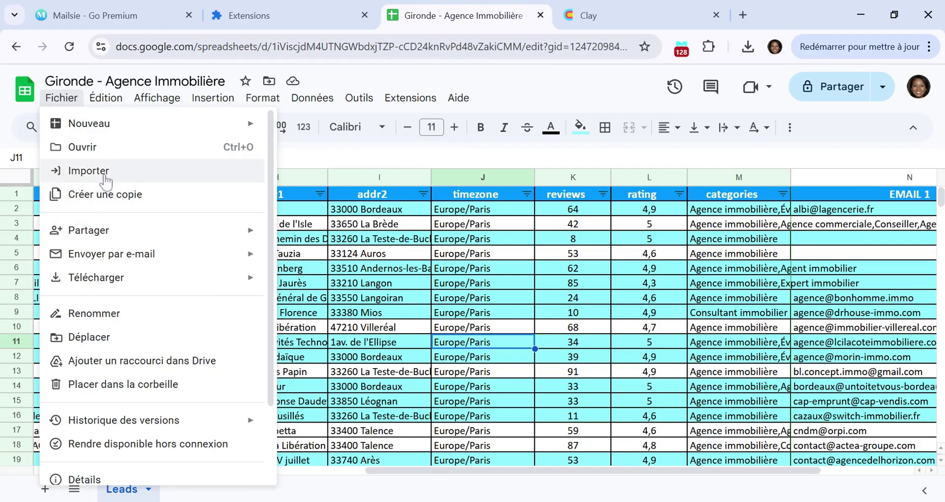
pyautogui.moveTo(105, 286)
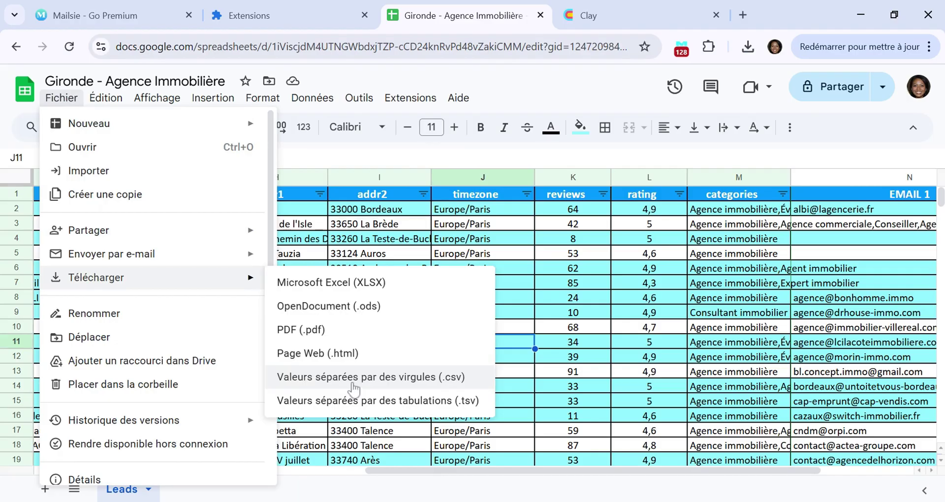
pyautogui.click(582, 274)
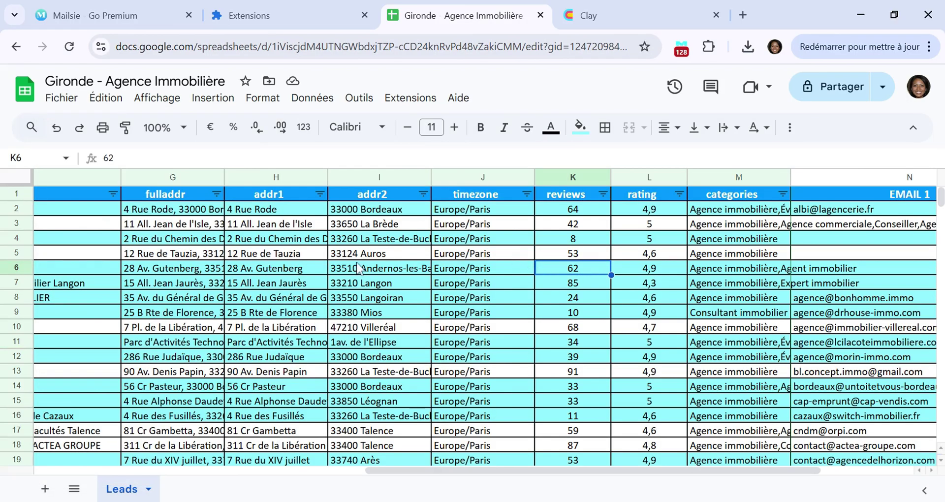
pyautogui.click(290, 289)
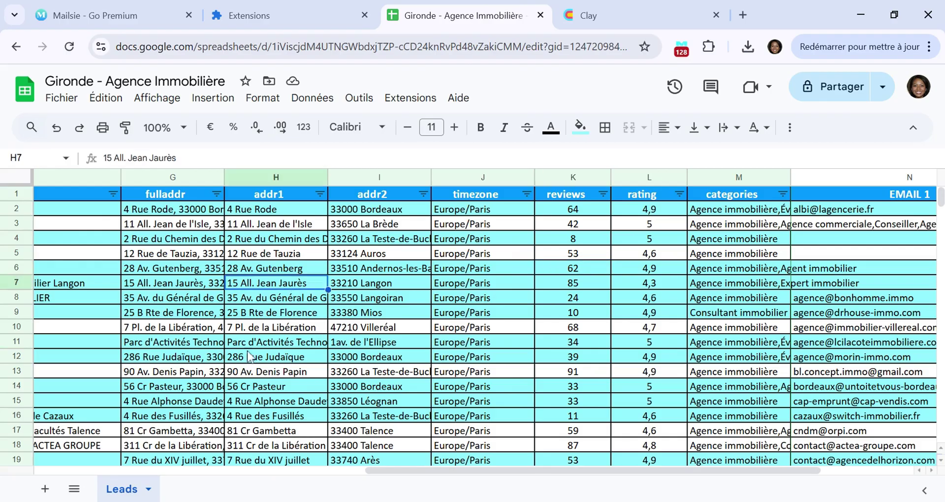
pyautogui.rightClick(123, 496)
pyautogui.click(163, 257)
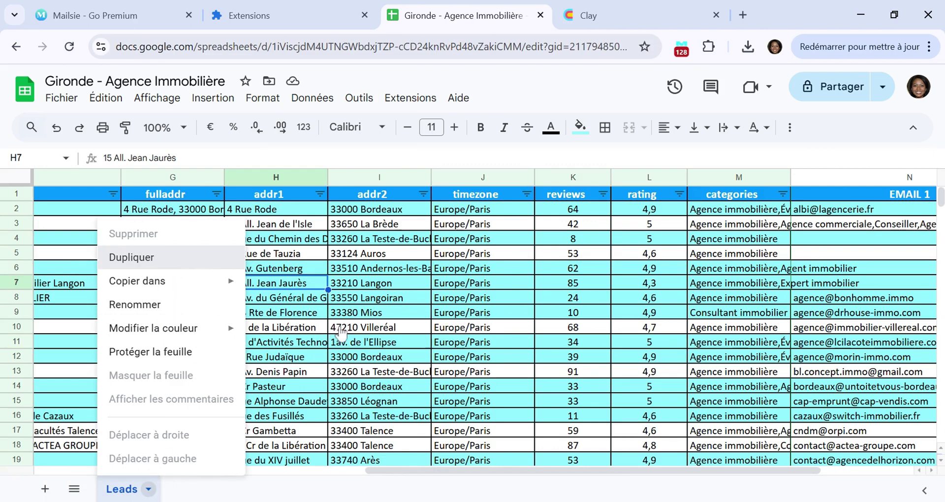
# Confirm the duplicate and rename the copied sheet to 'Leads Clay'
pyautogui.press('Return')
pyautogui.click(318, 270)
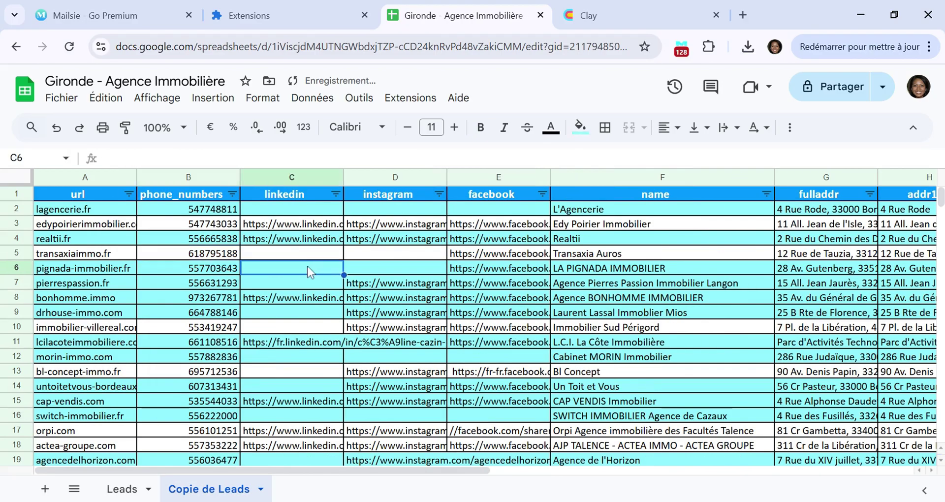
pyautogui.doubleClick(209, 490)
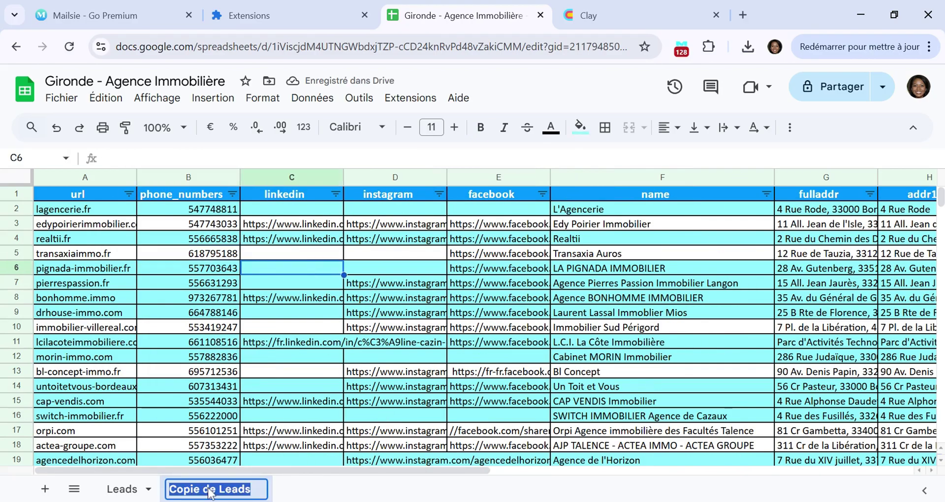
pyautogui.write('Leads ')
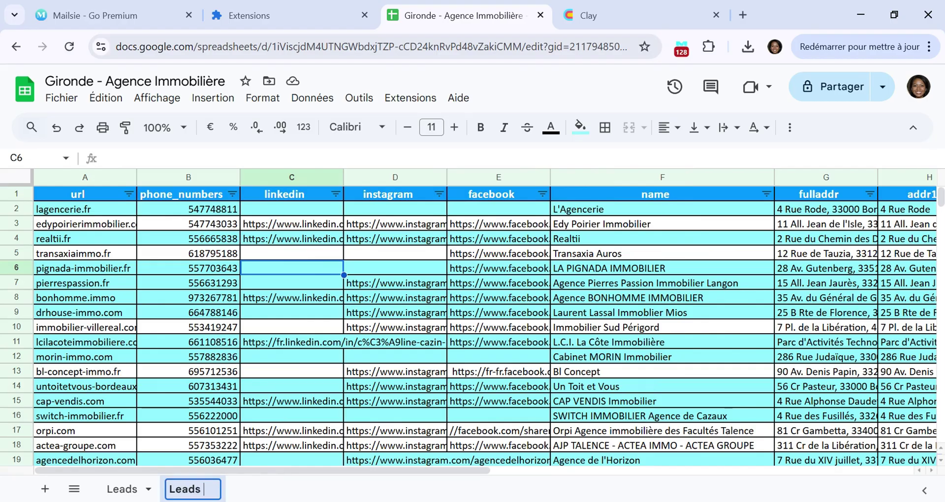
pyautogui.write('Clay')
pyautogui.press('Return')
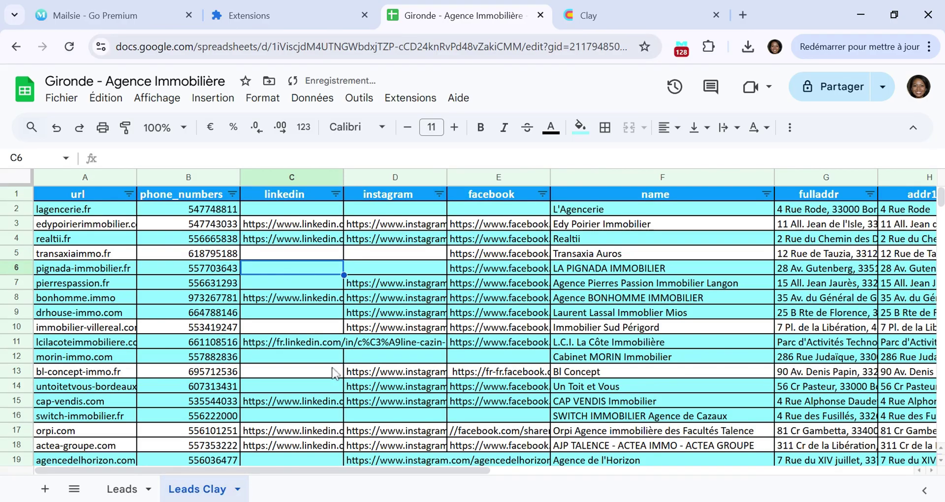
pyautogui.click(392, 266)
pyautogui.press('Left')
pyautogui.press('Left')
pyautogui.press('Left')
pyautogui.press('Right')
pyautogui.press('Right')
pyautogui.press('Right')
pyautogui.press('Right')
pyautogui.press('Right')
pyautogui.press('Right')
pyautogui.press('Right')
pyautogui.press('Right')
pyautogui.press('Right')
pyautogui.press('Right')
pyautogui.press('Right')
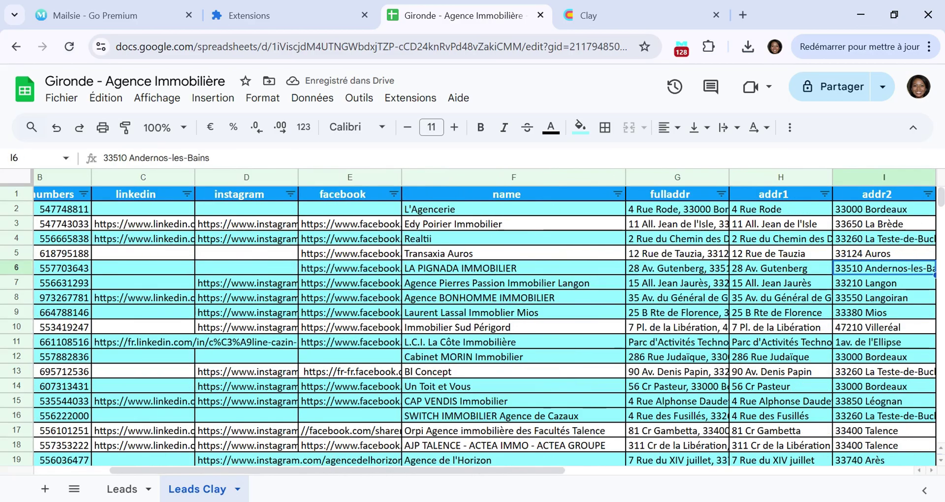
pyautogui.press('Right')
pyautogui.click(313, 272)
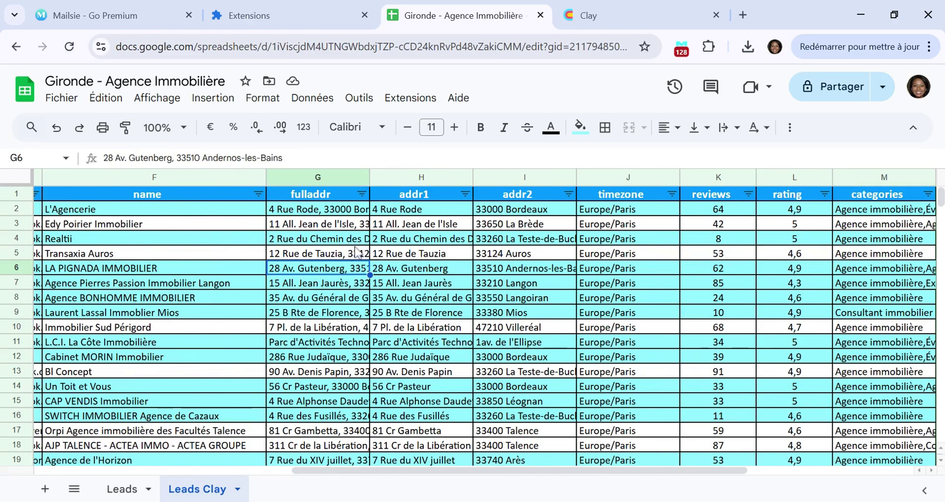
pyautogui.click(457, 228)
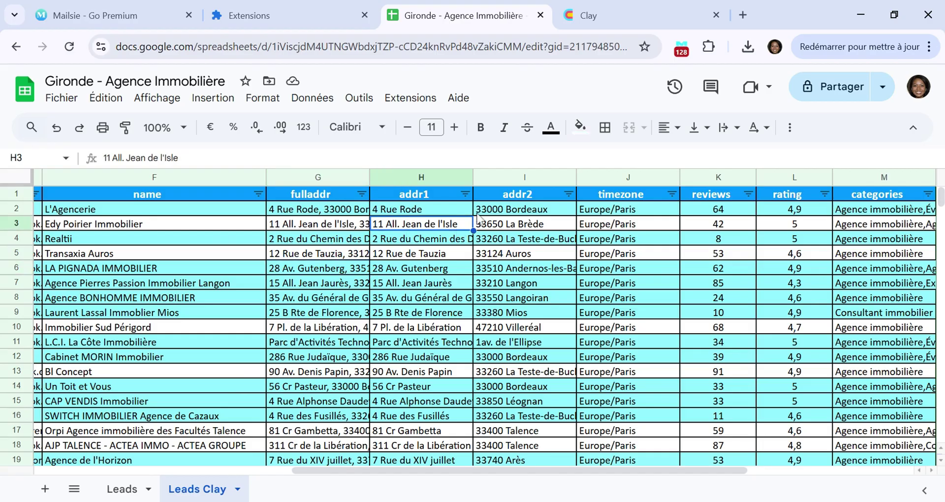
pyautogui.moveTo(329, 180); pyautogui.dragTo(441, 183)
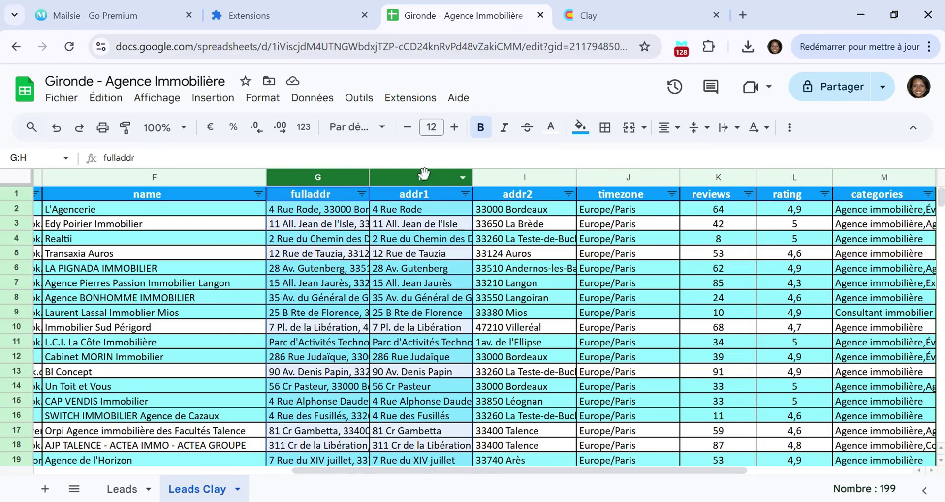
pyautogui.rightClick(427, 178)
pyautogui.click(465, 294)
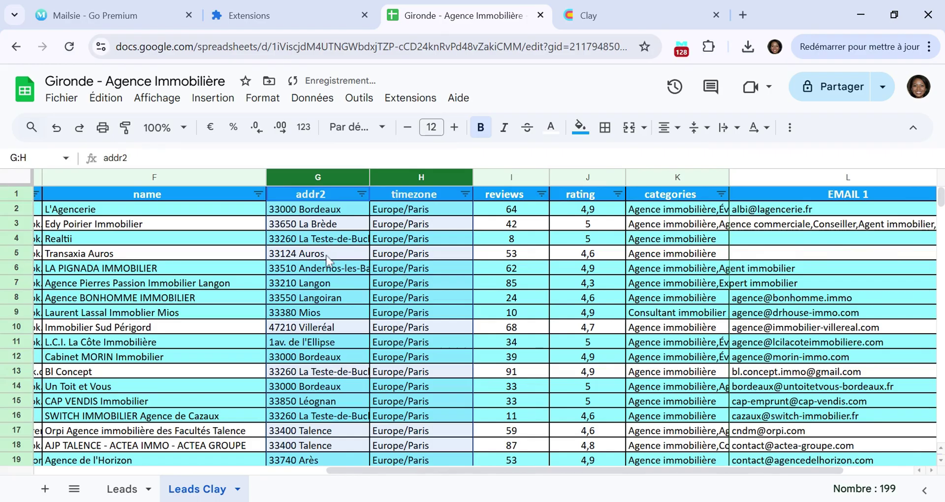
pyautogui.click(325, 254)
pyautogui.moveTo(296, 212); pyautogui.dragTo(307, 339)
pyautogui.click(297, 272)
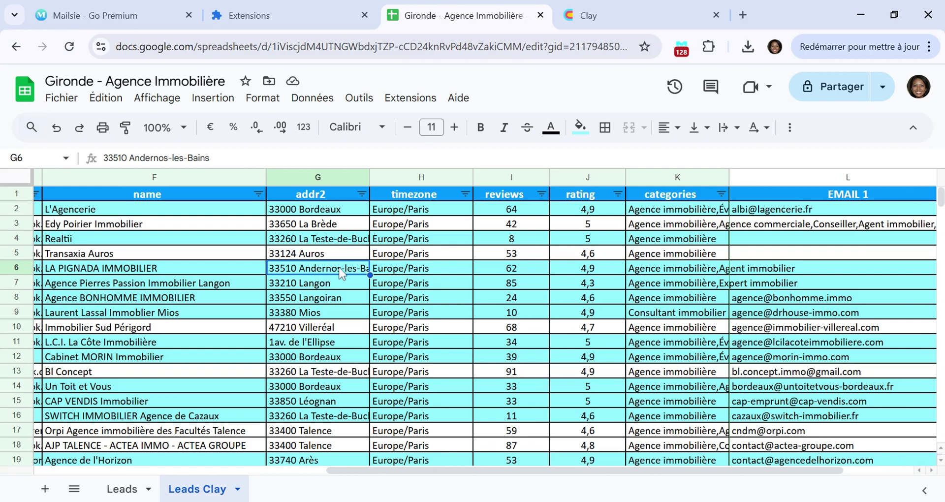
pyautogui.moveTo(301, 209); pyautogui.dragTo(305, 397)
# Delete postal codes 33000 and 33650 from G2 and G3, leaving Bordeaux and La Brède
pyautogui.scroll(5, 313, 332)
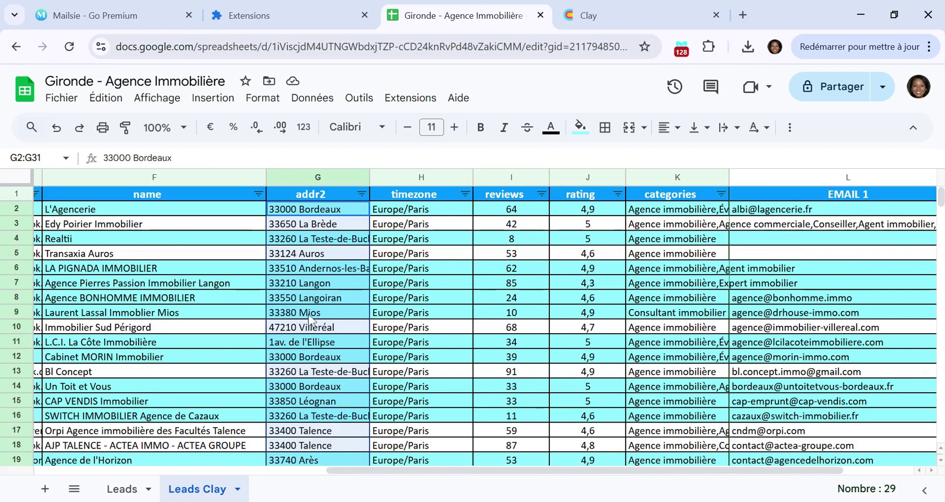
pyautogui.click(297, 215)
pyautogui.doubleClick(300, 210)
pyautogui.moveTo(299, 209); pyautogui.dragTo(268, 209)
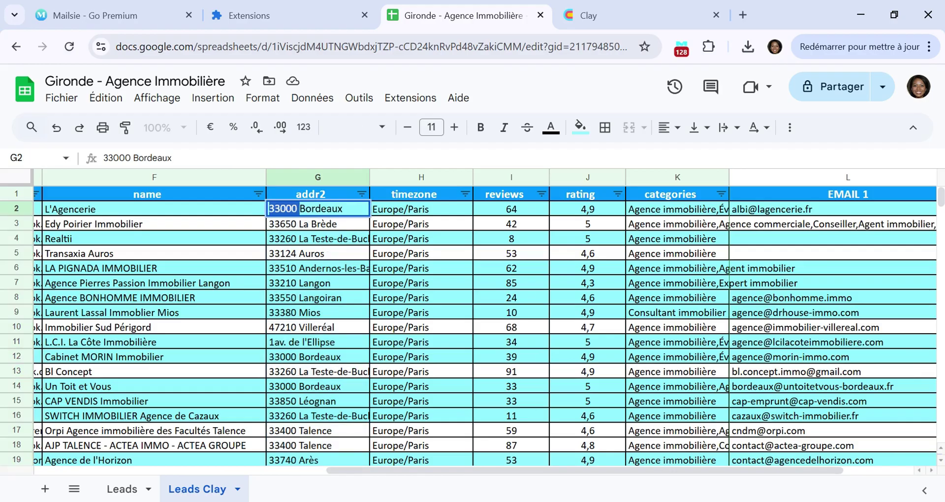
pyautogui.press('BackSpace')
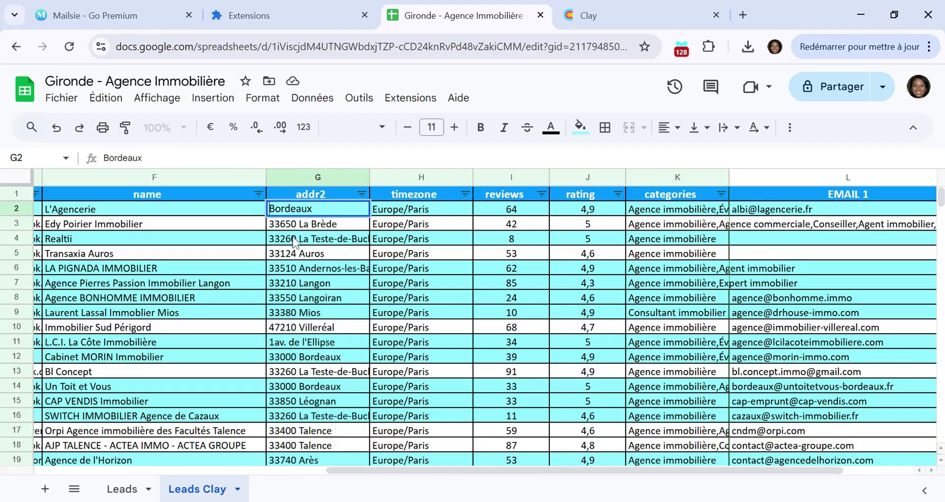
pyautogui.click(293, 238)
pyautogui.doubleClick(298, 224)
pyautogui.moveTo(299, 224); pyautogui.dragTo(268, 224)
pyautogui.press('BackSpace')
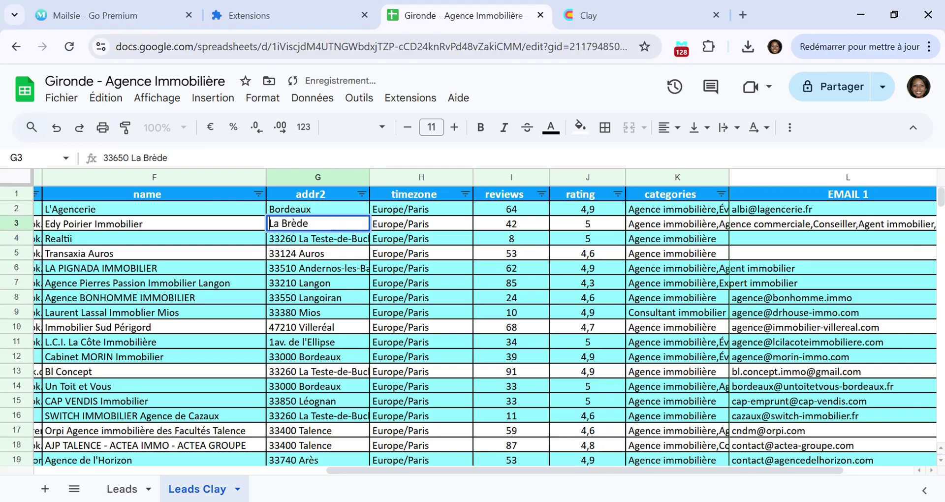
pyautogui.click(313, 314)
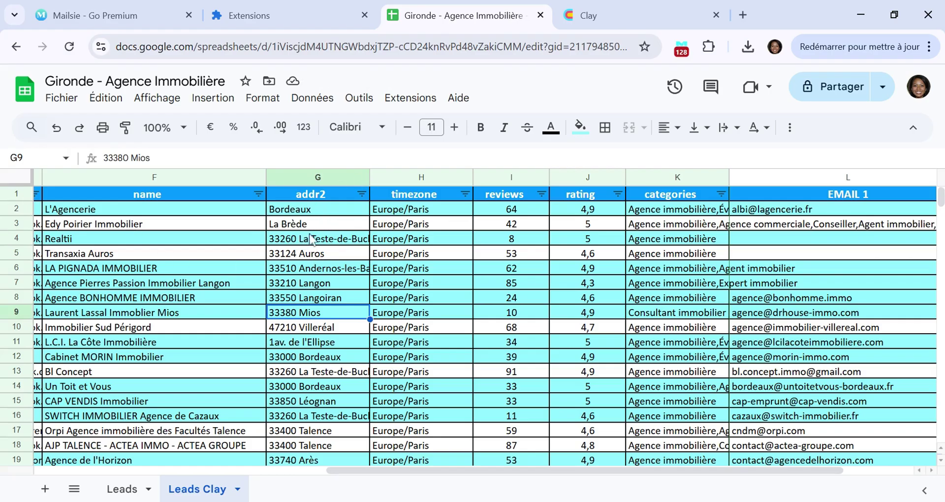
# Delete the timezone and categories columns so rating sits directly before EMAIL 1
pyautogui.click(427, 228)
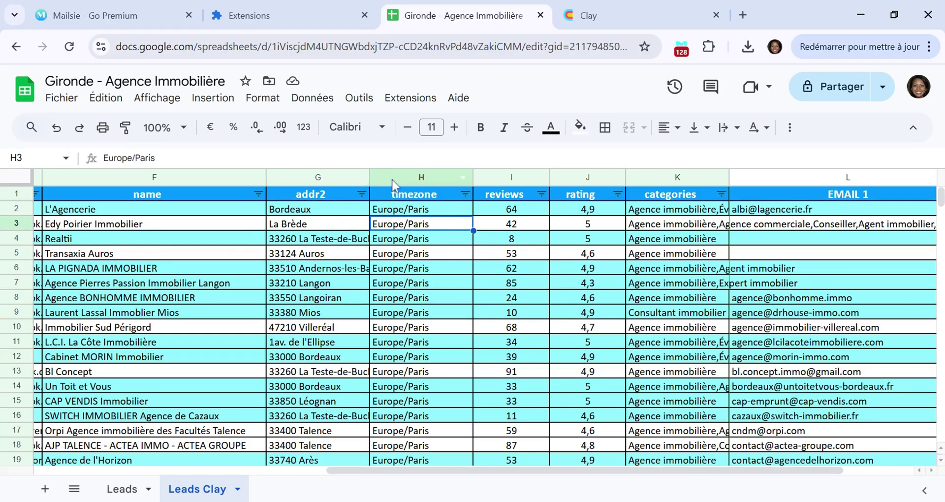
pyautogui.rightClick(392, 179)
pyautogui.click(457, 295)
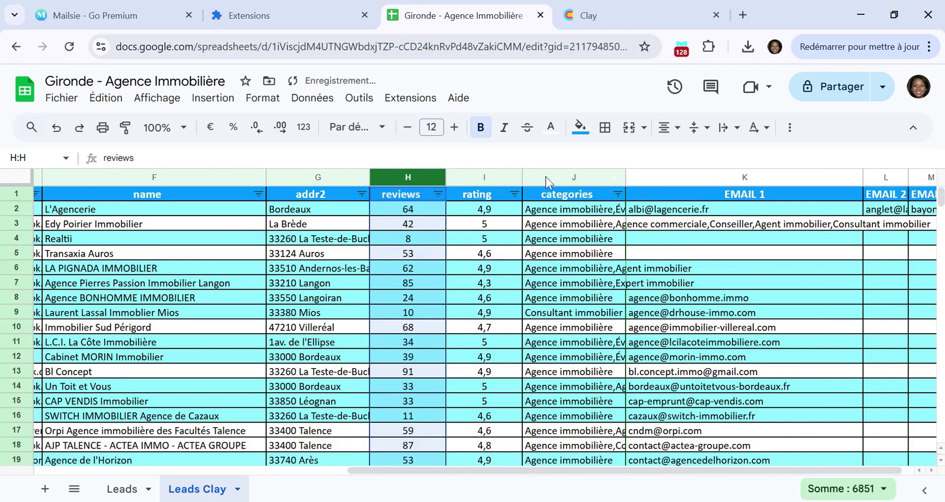
pyautogui.rightClick(548, 179)
pyautogui.click(593, 293)
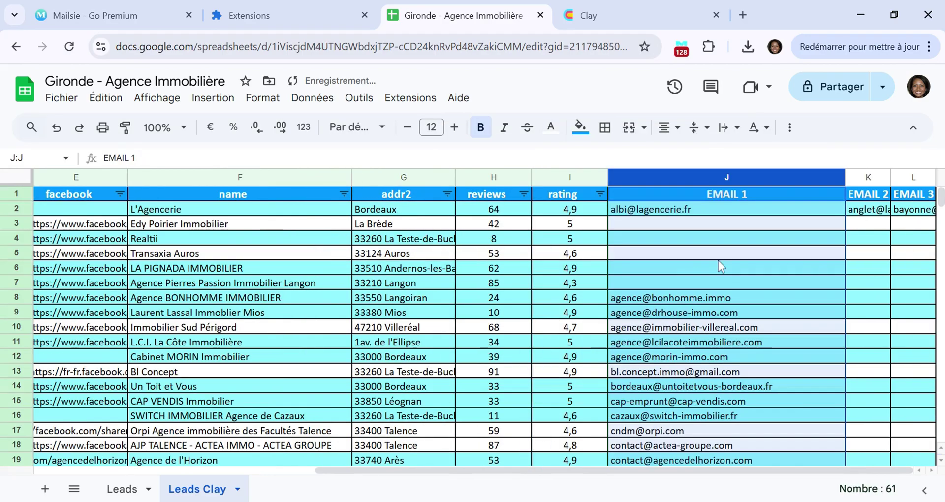
pyautogui.click(719, 259)
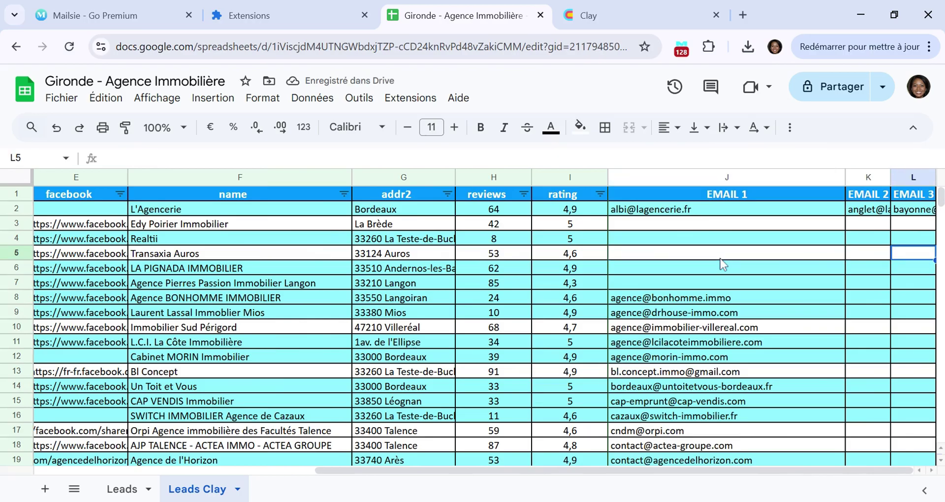
pyautogui.press('Left')
pyautogui.press('Left')
pyautogui.press('Left')
pyautogui.press('Left')
pyautogui.press('Left')
pyautogui.press('Left')
pyautogui.press('Left')
pyautogui.press('Left')
pyautogui.press('Left')
pyautogui.press('Left')
pyautogui.press('Left')
pyautogui.press('Right')
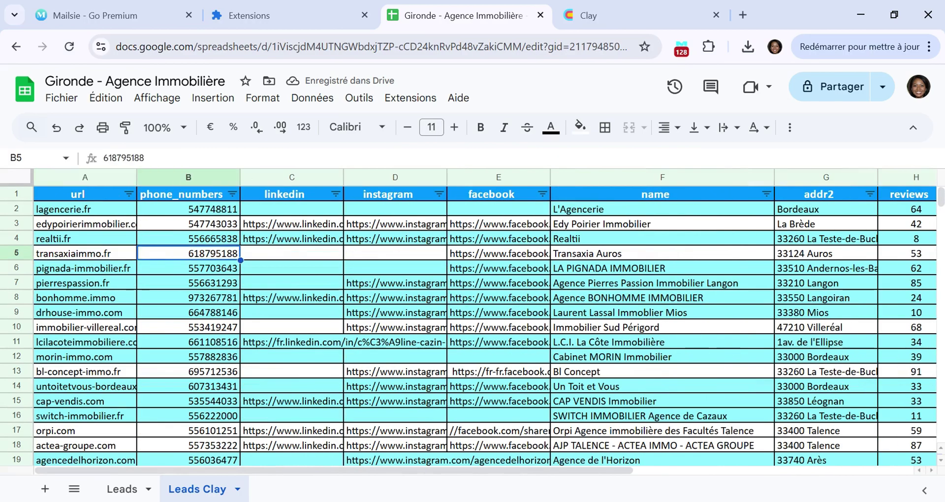
pyautogui.press('Right')
pyautogui.press('Right')
pyautogui.press('Right')
pyautogui.press('Right')
pyautogui.press('Right')
pyautogui.press('Right')
pyautogui.press('Right')
pyautogui.press('Right')
pyautogui.press('Right')
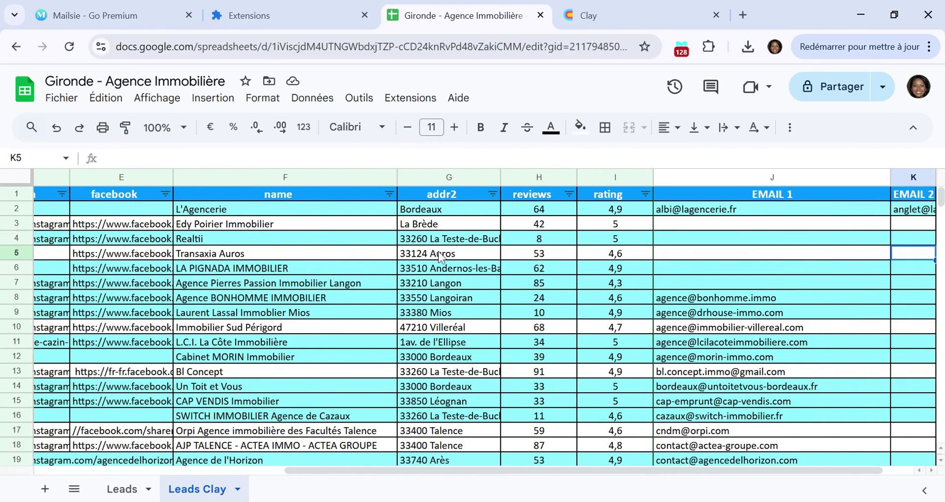
# Download the Leads Clay sheet as a .csv file
pyautogui.click(67, 101)
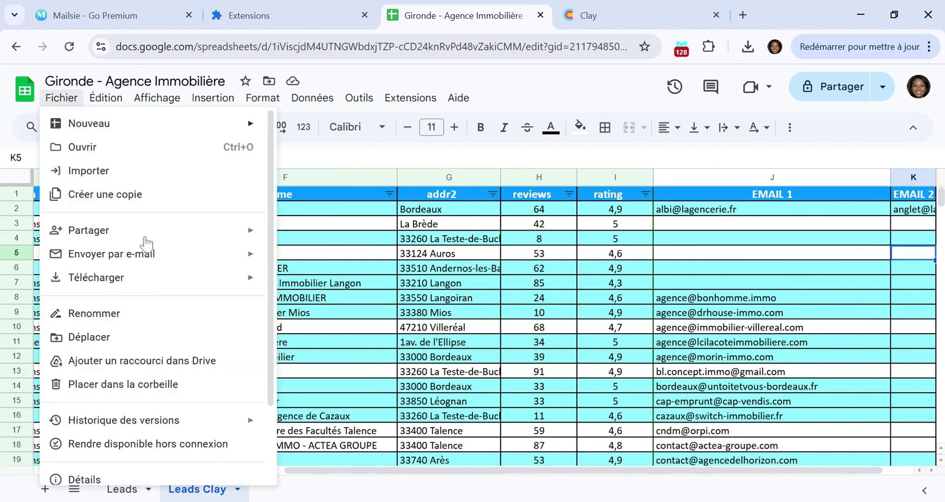
pyautogui.moveTo(132, 284)
pyautogui.click(370, 382)
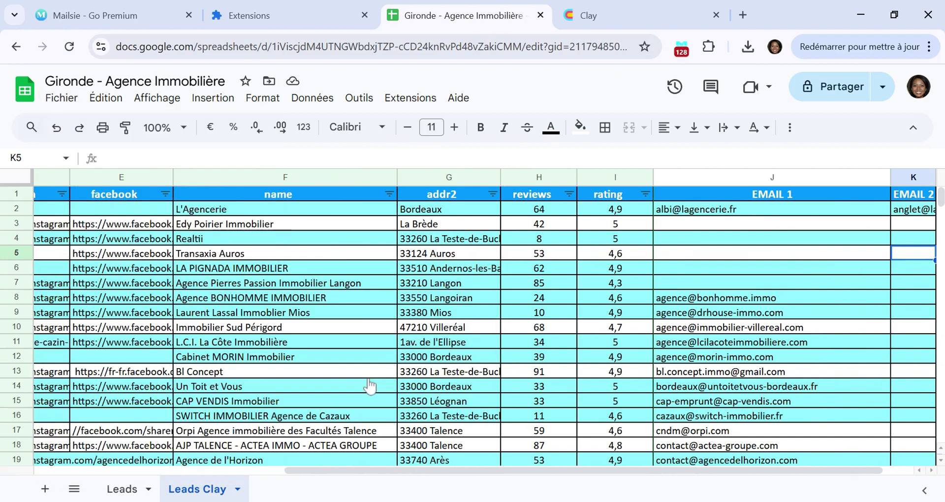
# Import the Leads Clay CSV into a new blank Clay table of 100 rows
pyautogui.click(629, 23)
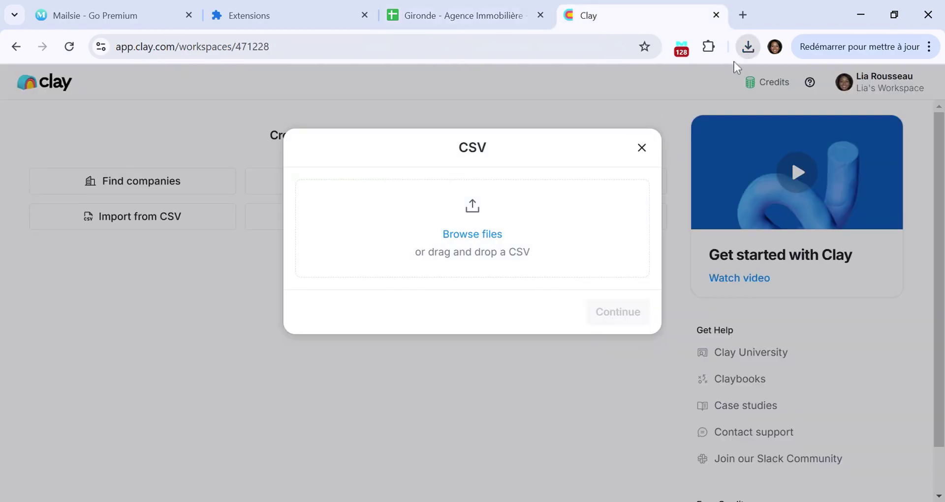
pyautogui.moveTo(734, 61); pyautogui.dragTo(407, 253)
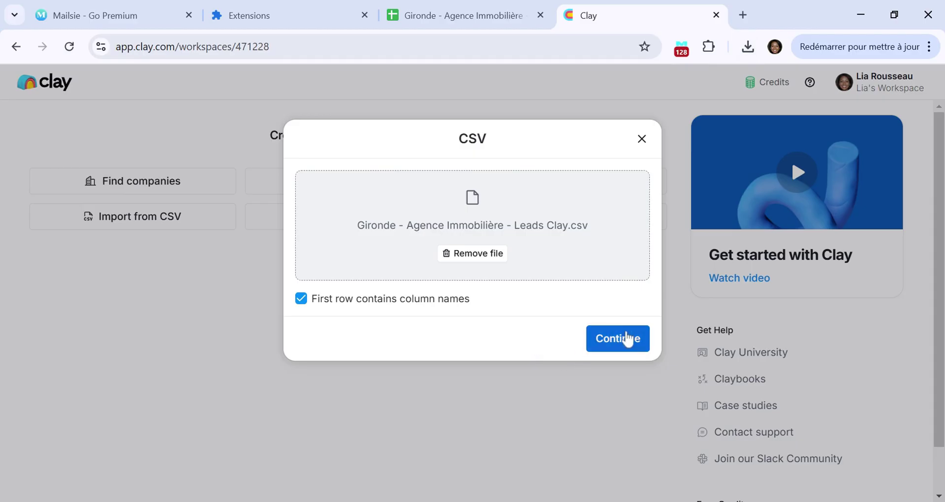
pyautogui.click(627, 339)
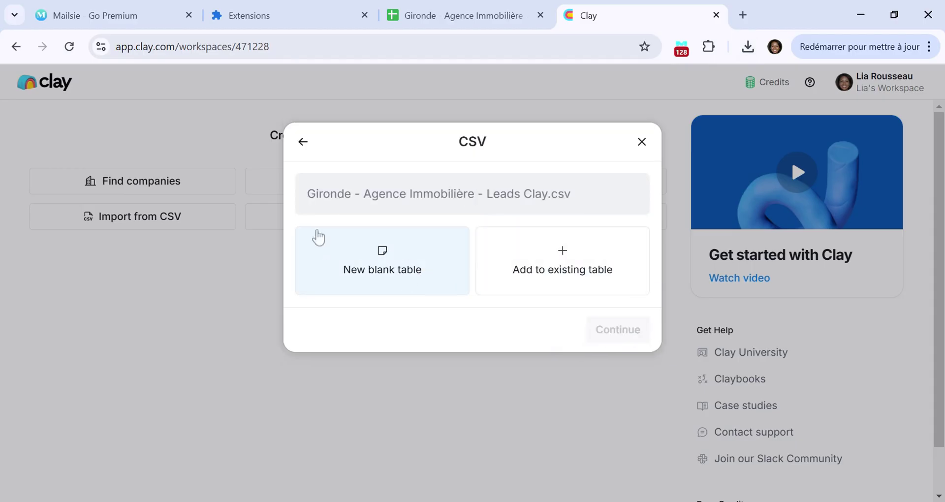
pyautogui.click(388, 274)
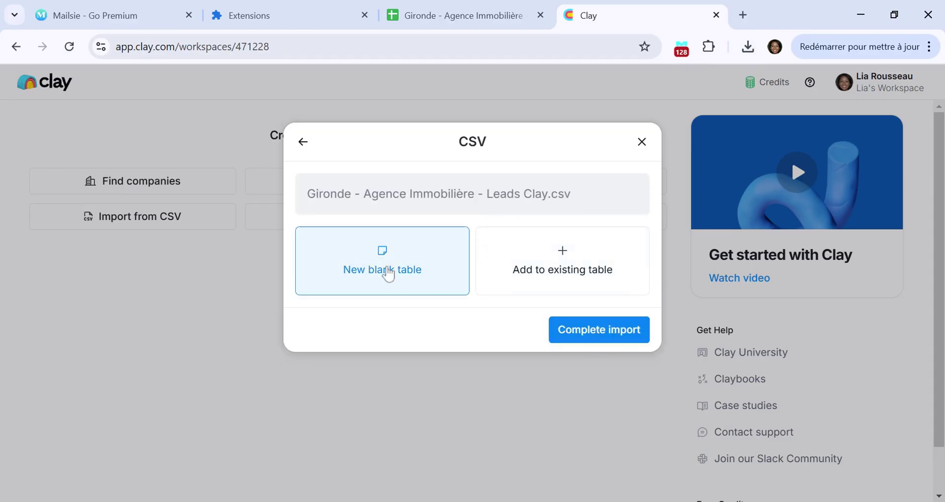
pyautogui.click(586, 335)
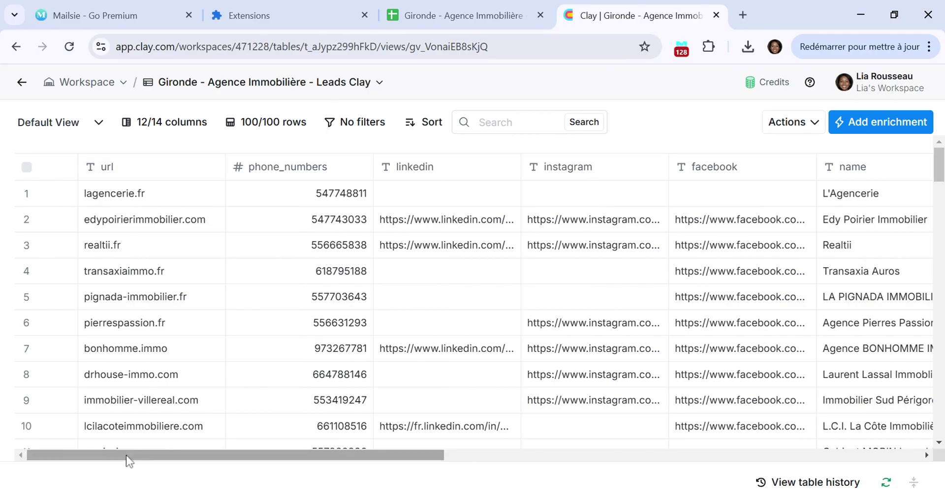
# Add a Claygent (AI Web Researcher) enrichment column, found by searching 'clayge'
pyautogui.moveTo(200, 462); pyautogui.dragTo(807, 385)
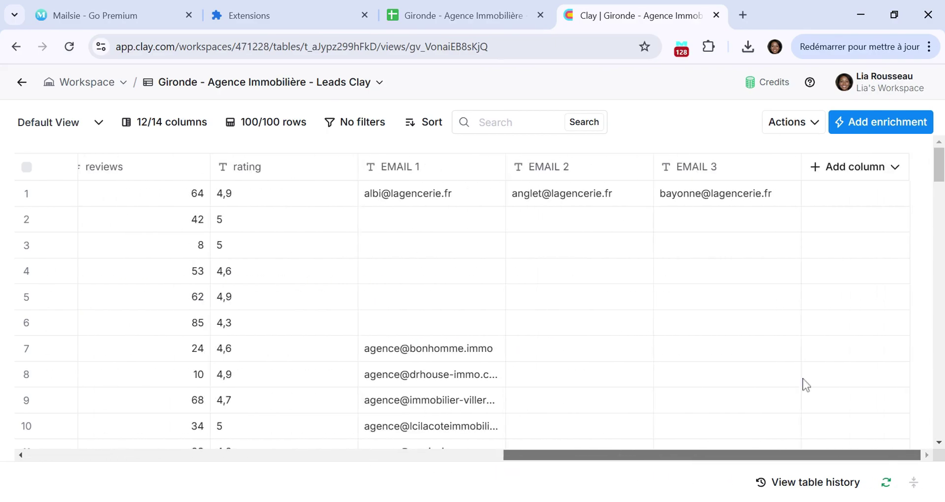
pyautogui.click(861, 176)
pyautogui.click(850, 206)
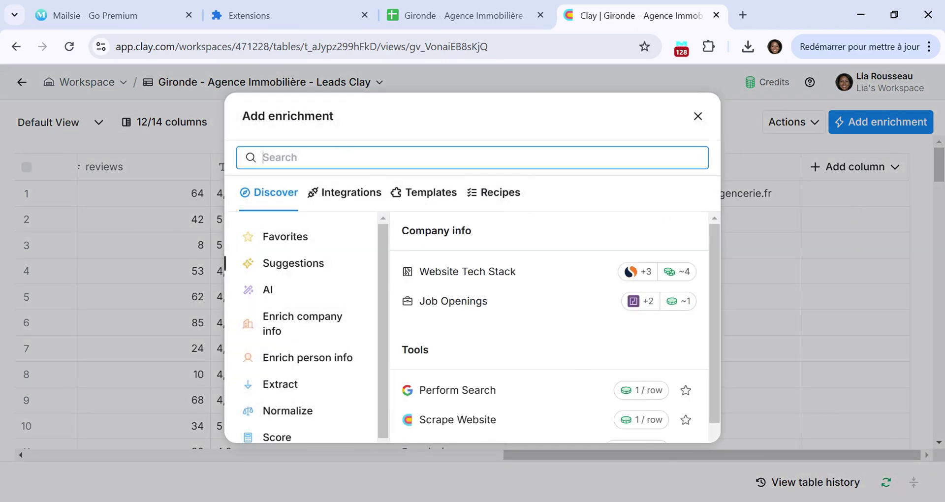
pyautogui.write('clayget')
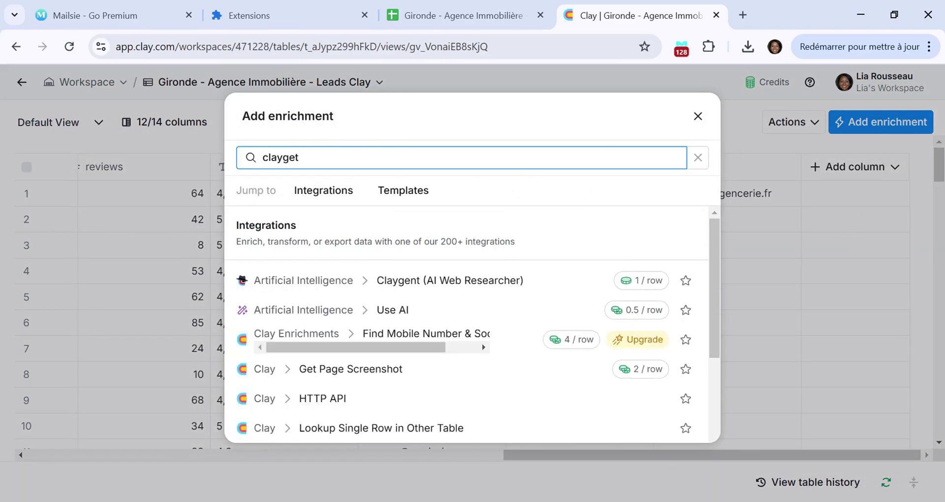
pyautogui.press('BackSpace')
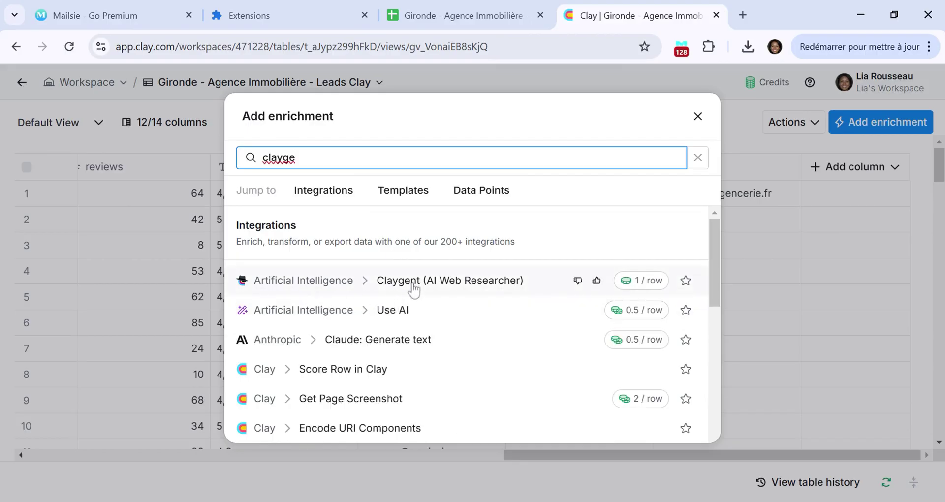
pyautogui.click(416, 289)
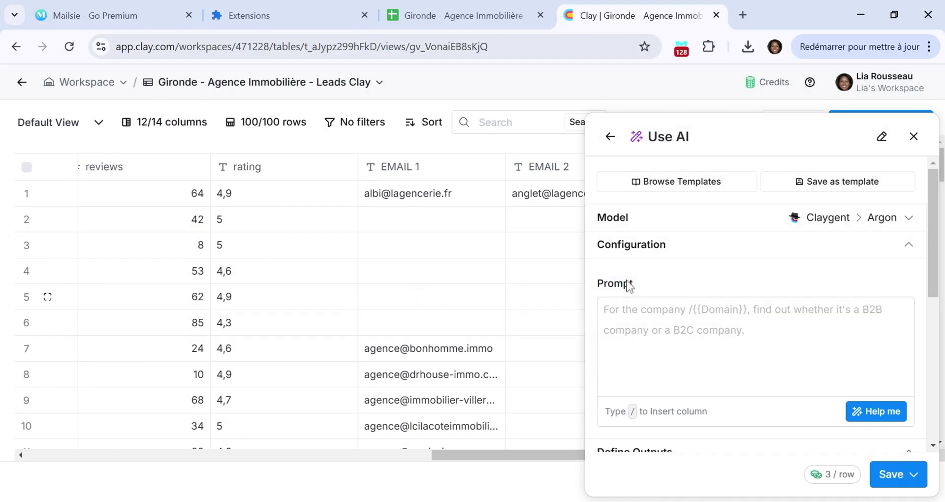
pyautogui.scroll(-5, 793, 291)
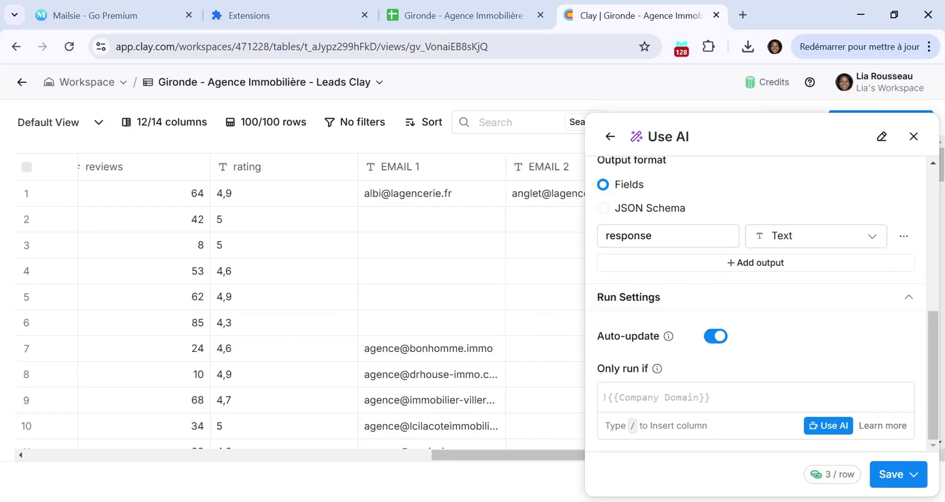
pyautogui.moveTo(501, 456); pyautogui.dragTo(78, 457)
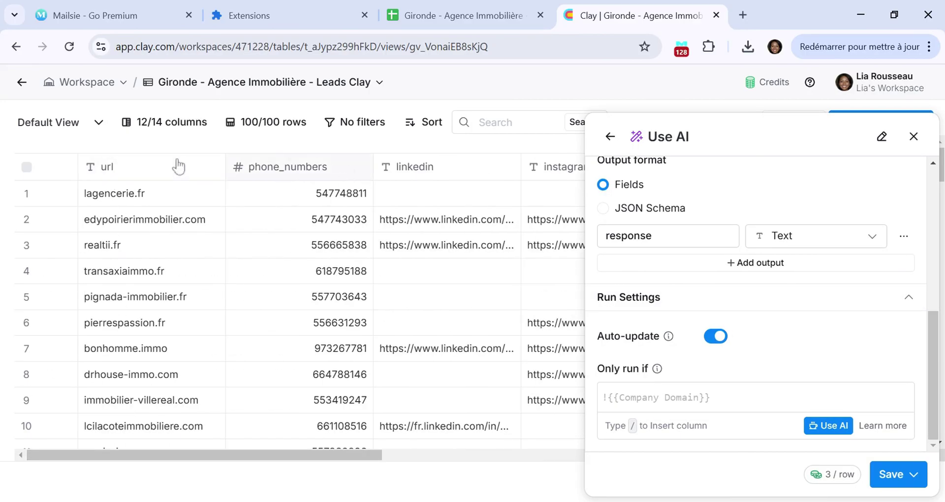
# Rename the url column header to 'Company Domain'
pyautogui.click(105, 173)
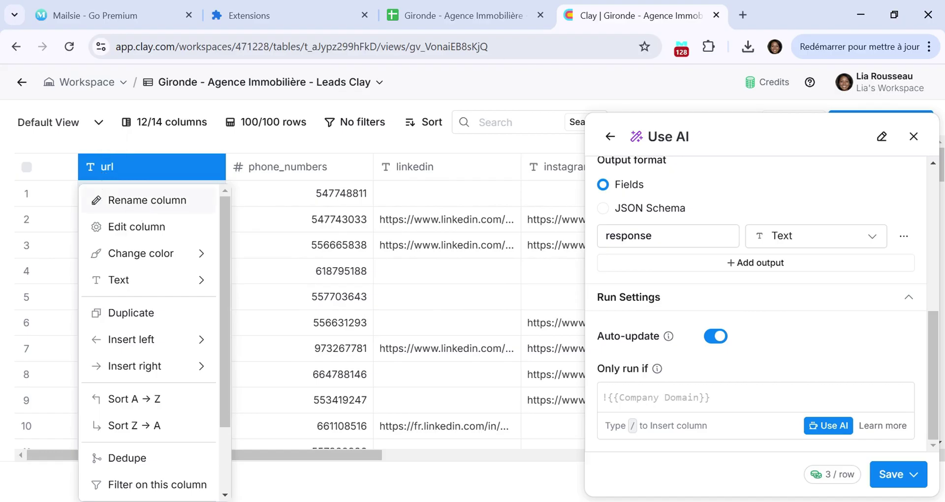
pyautogui.click(139, 203)
pyautogui.write('Company Domain')
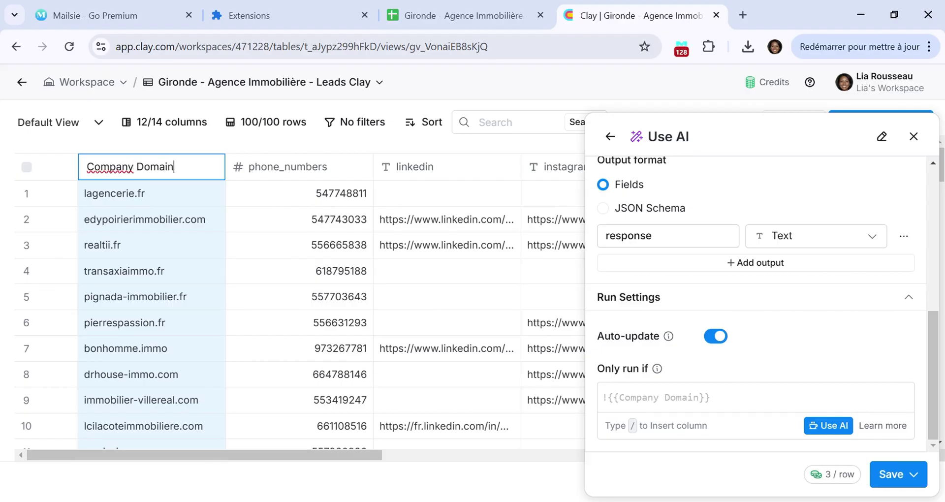
pyautogui.press('Return')
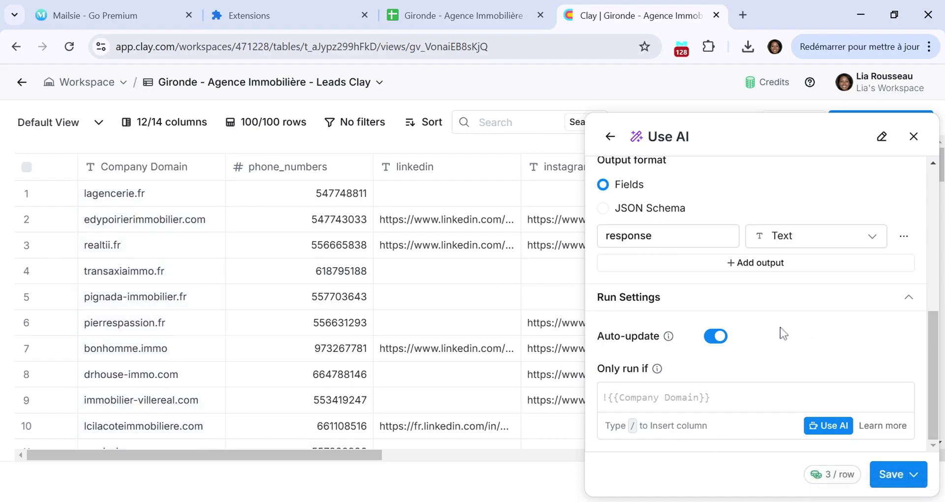
pyautogui.scroll(6, 728, 276)
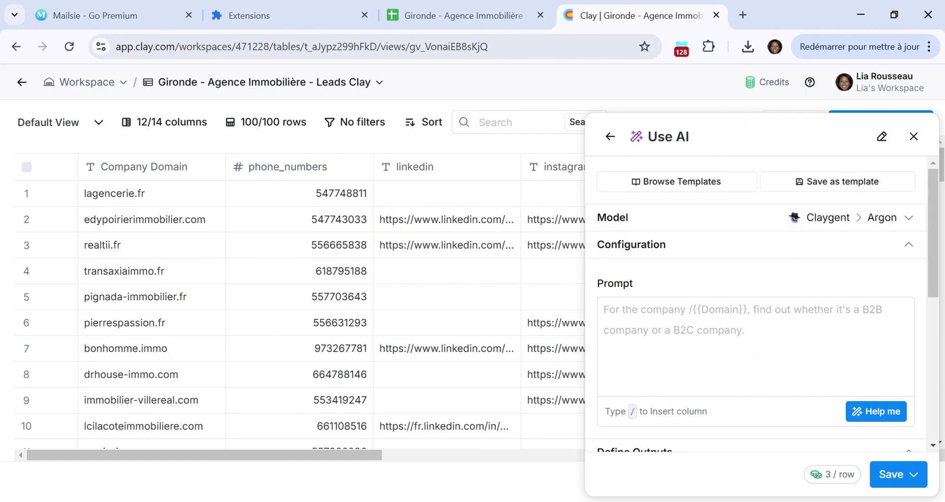
pyautogui.hotkey('alt', 'Tab')
# Back out of the unsaved-changes warning and close the Use AI panel without saving
pyautogui.click(92, 176)
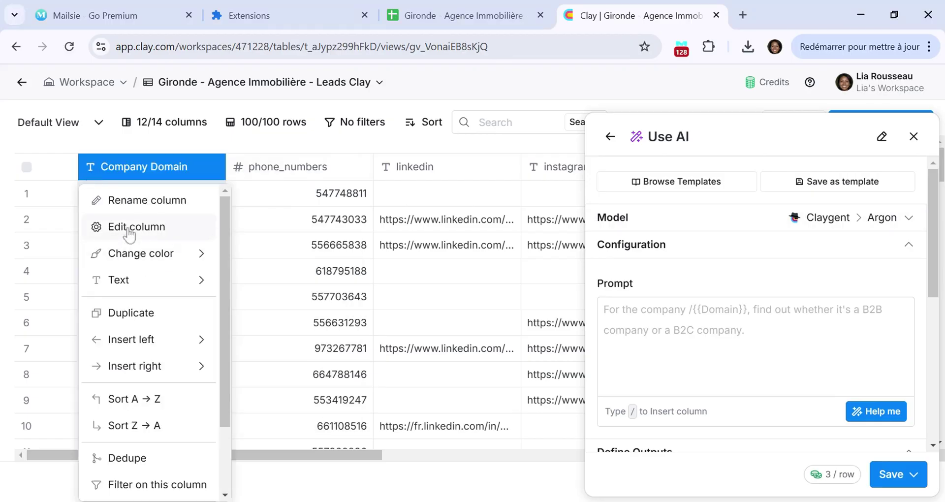
pyautogui.click(127, 229)
pyautogui.click(495, 325)
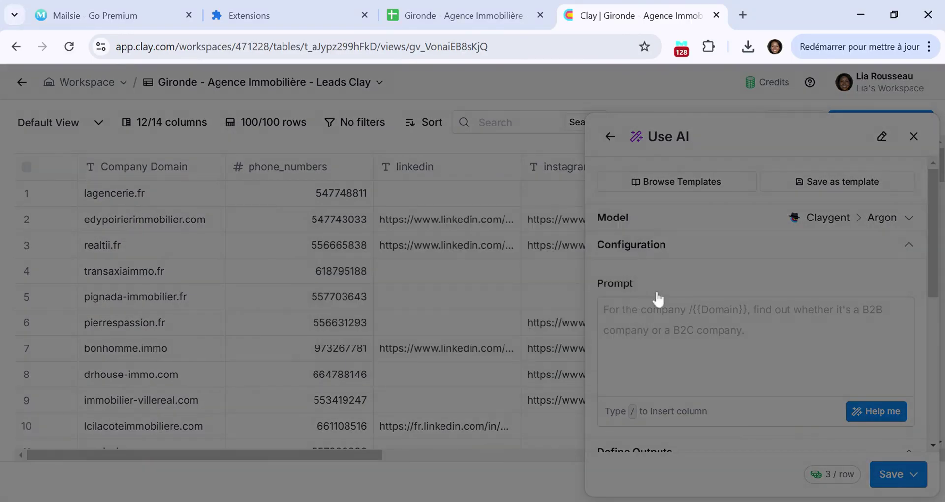
pyautogui.click(914, 136)
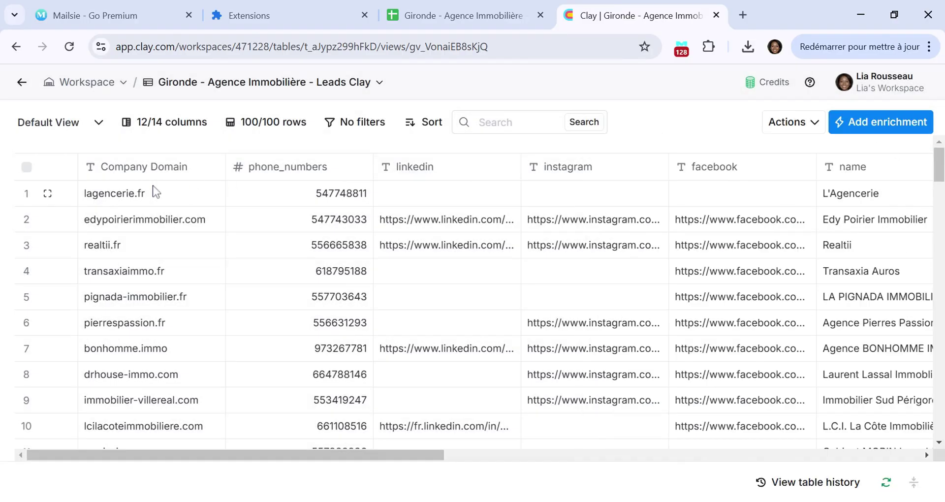
# Change the Company Domain column type from Text to URL
pyautogui.click(123, 171)
pyautogui.click(148, 366)
pyautogui.scroll(-2, 140, 389)
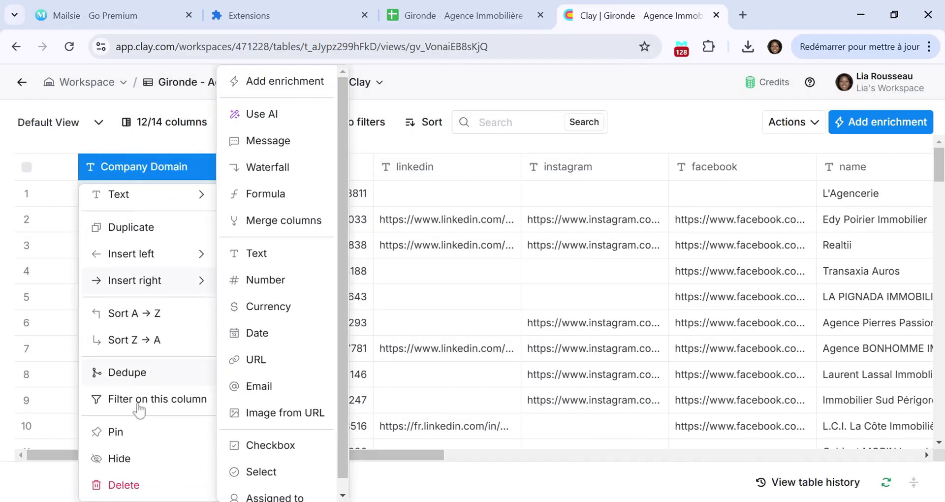
pyautogui.scroll(2, 136, 418)
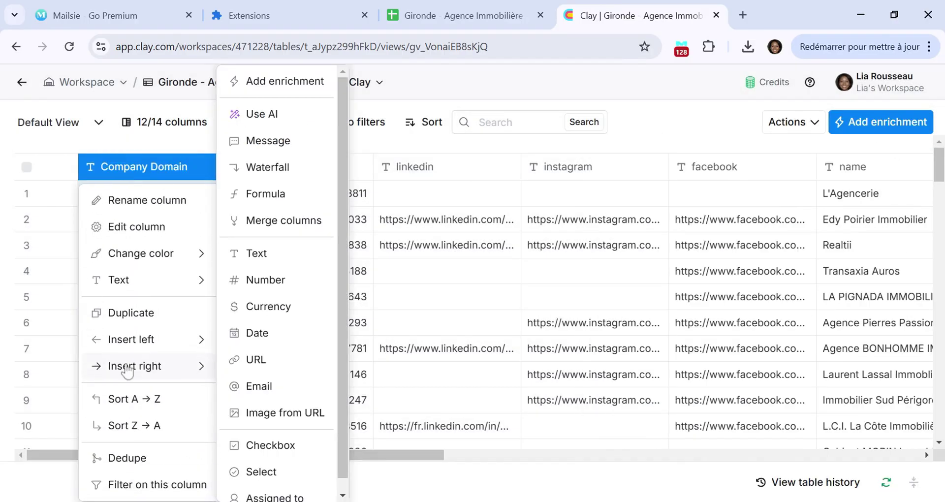
pyautogui.click(146, 288)
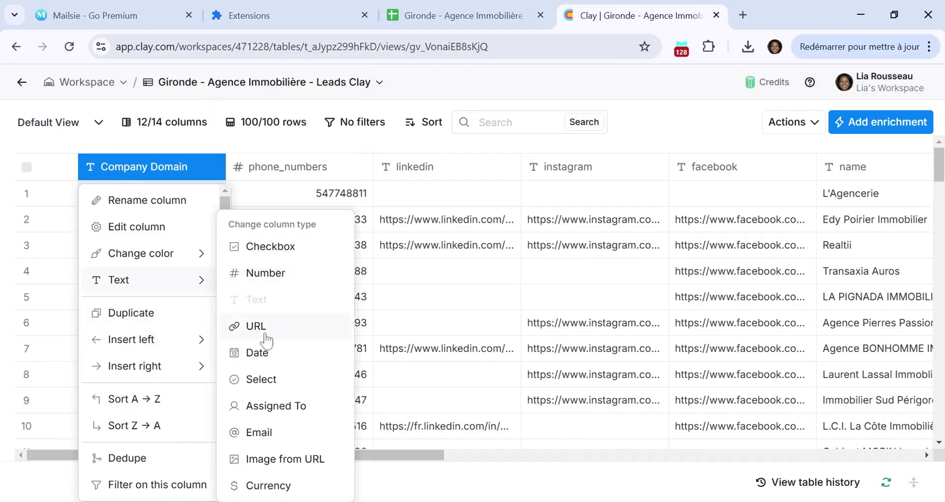
pyautogui.click(261, 330)
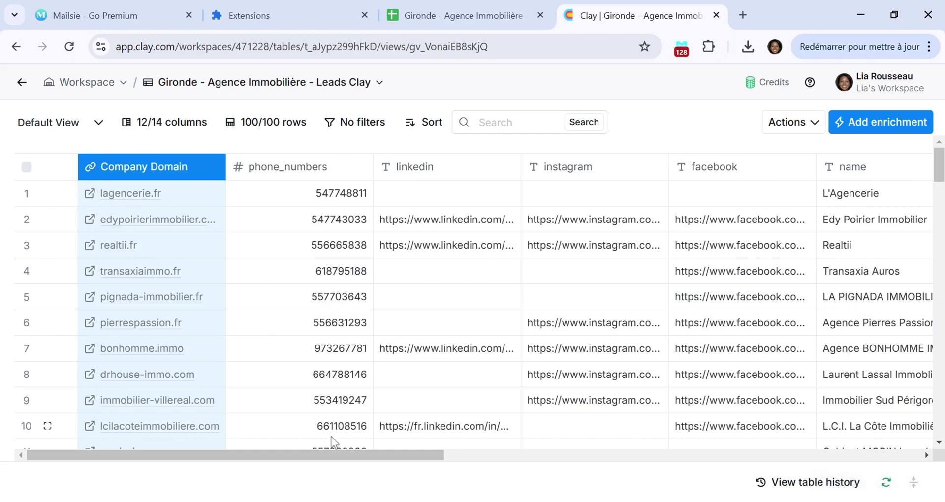
pyautogui.moveTo(326, 461); pyautogui.dragTo(919, 471)
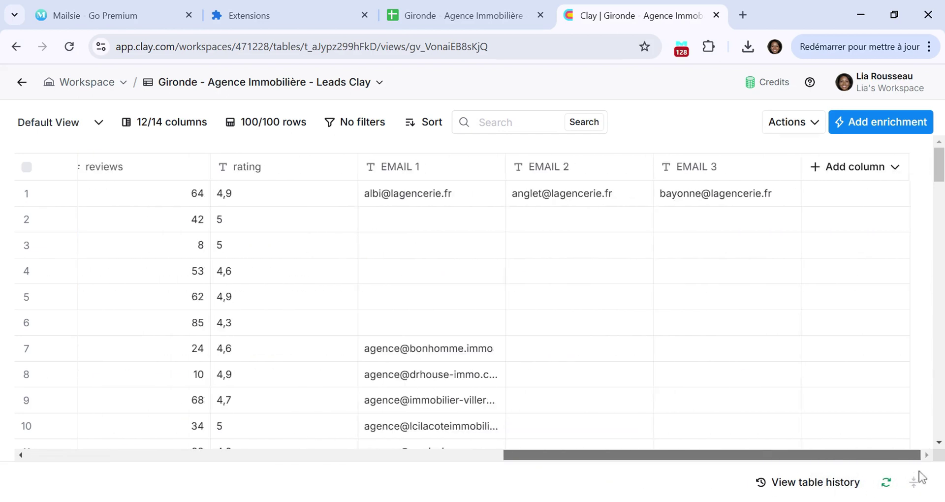
# Add a Claygent (AI Web Researcher) enrichment column, found by searching 'clayge'
pyautogui.click(835, 170)
pyautogui.click(847, 201)
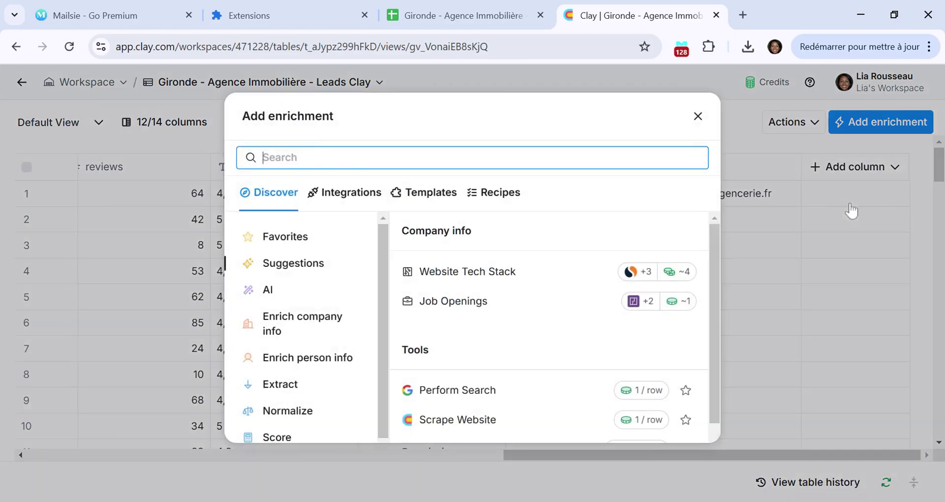
pyautogui.write('clay')
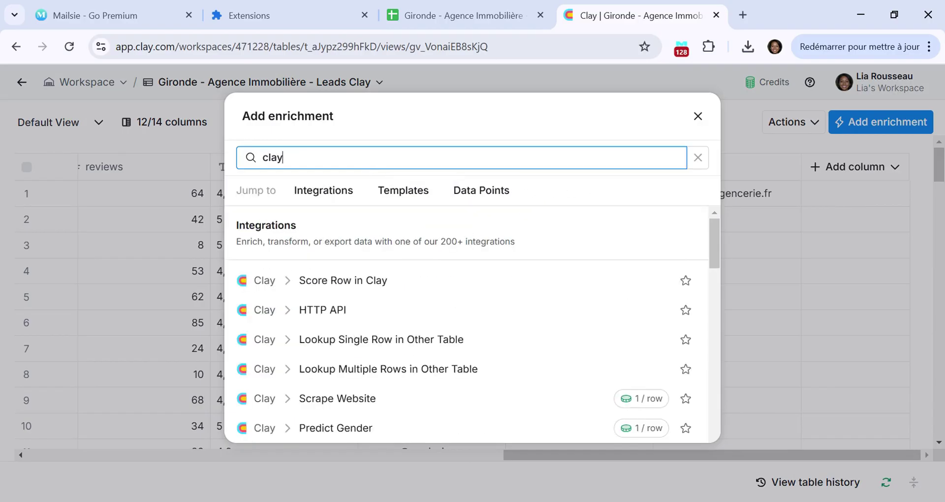
pyautogui.write('ge')
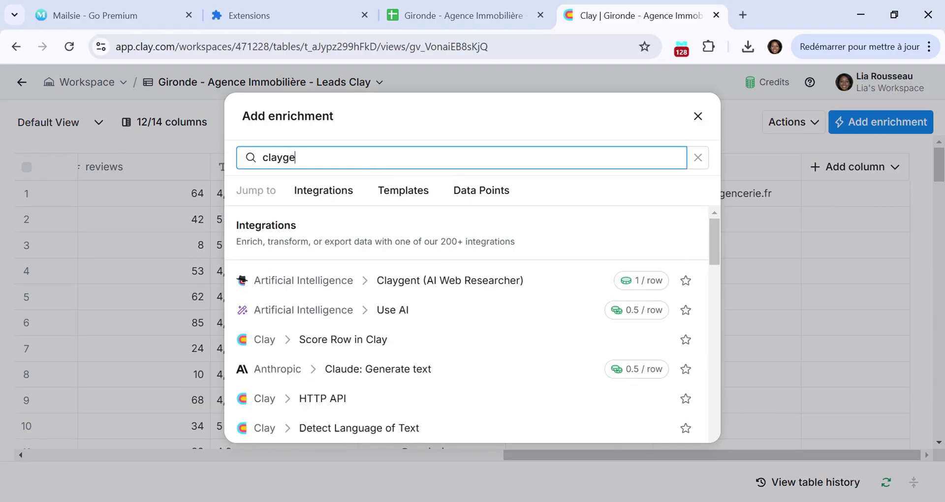
pyautogui.click(368, 287)
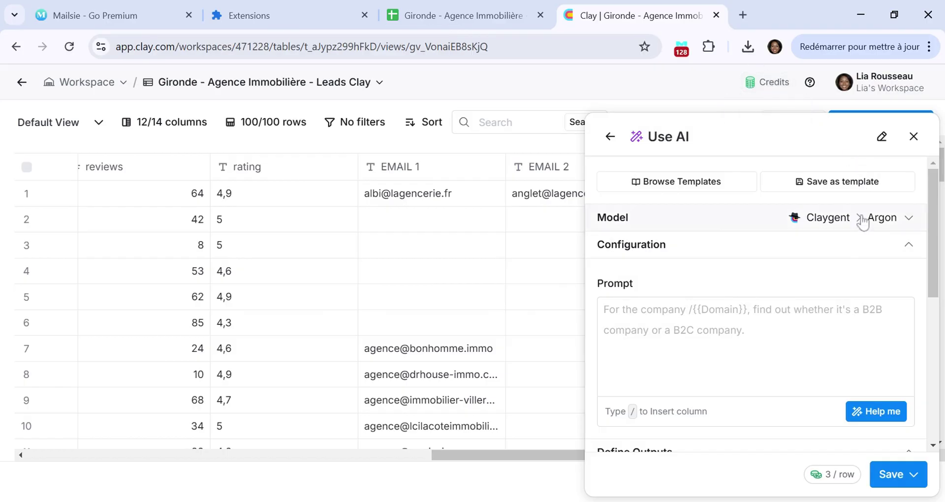
# Keep Claygent Argon as the model in the column's model settings
pyautogui.click(871, 226)
pyautogui.scroll(-3, 684, 288)
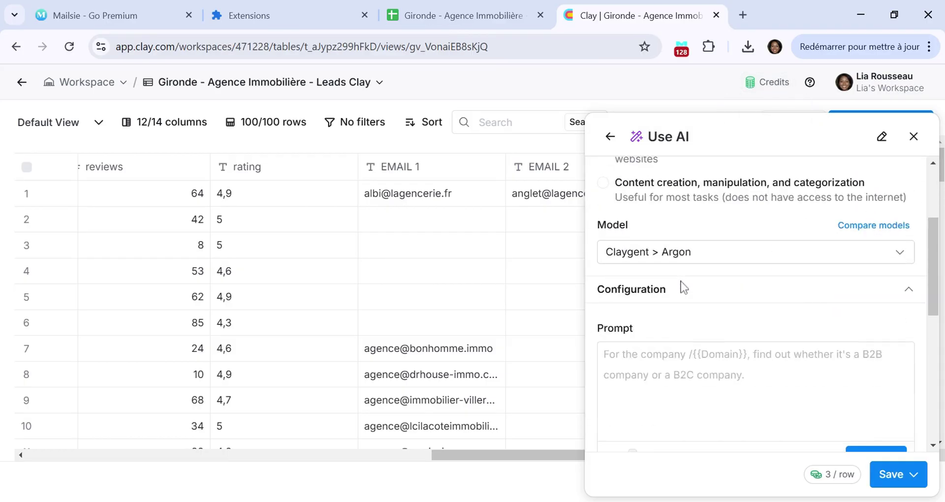
pyautogui.click(663, 253)
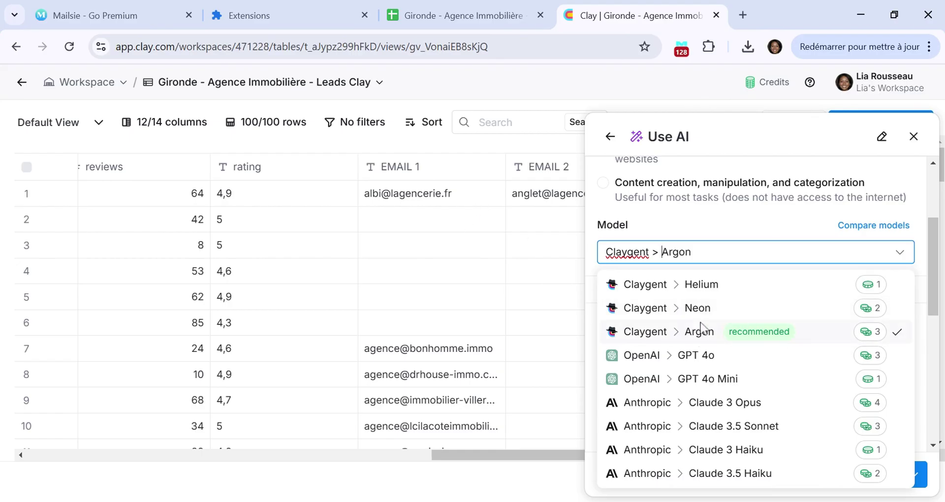
pyautogui.click(805, 339)
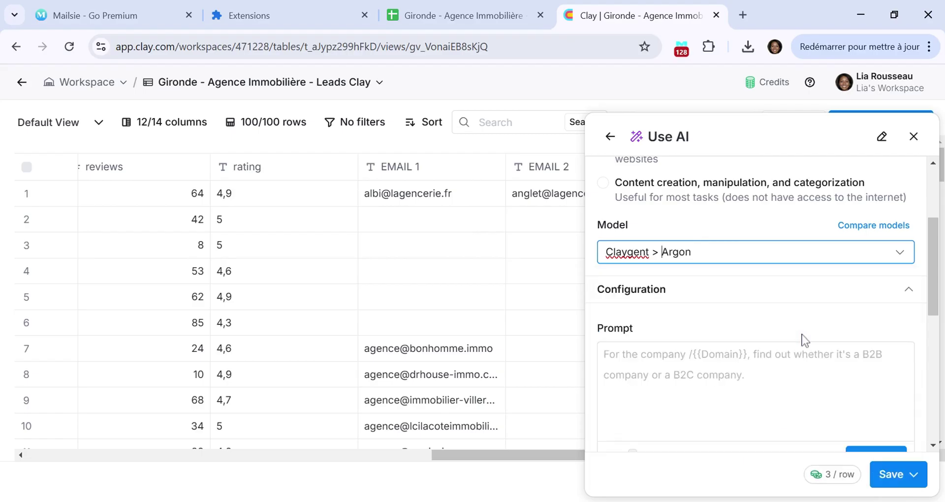
# Begin the prompt 'Pour chaque agence immobilière dont tu as l'URL' and insert the Company Domain column
pyautogui.click(772, 378)
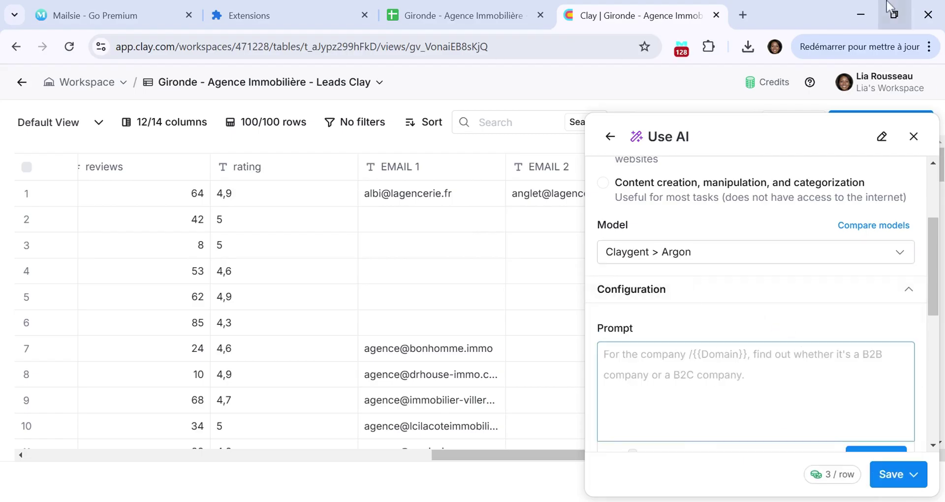
pyautogui.write("Pour l'entrep")
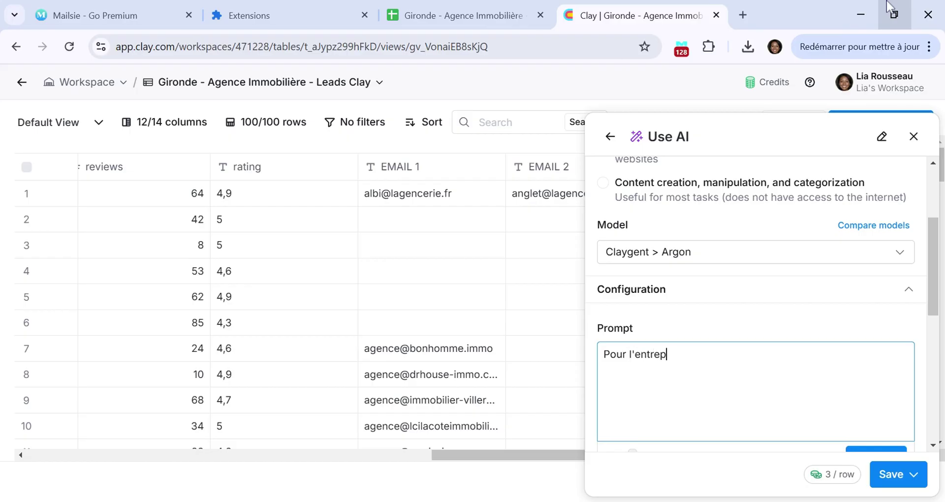
pyautogui.write('rise')
pyautogui.press('BackSpace')
pyautogui.press('BackSpace')
pyautogui.press('BackSpace')
pyautogui.press('BackSpace')
pyautogui.press('BackSpace')
pyautogui.press('BackSpace')
pyautogui.press('BackSpace')
pyautogui.press('BackSpace')
pyautogui.press('BackSpace')
pyautogui.press('BackSpace')
pyautogui.press('BackSpace')
pyautogui.write('les ag')
pyautogui.press('BackSpace')
pyautogui.press('BackSpace')
pyautogui.press('BackSpace')
pyautogui.press('BackSpace')
pyautogui.press('BackSpace')
pyautogui.press('BackSpace')
pyautogui.write('chaque agence i')
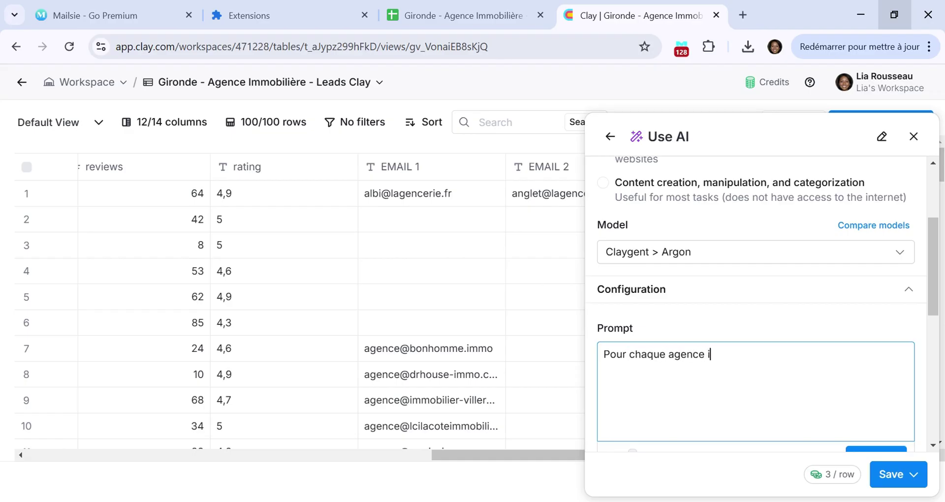
pyautogui.write('mmobilières')
pyautogui.press('BackSpace')
pyautogui.press('BackSpace')
pyautogui.press('BackSpace')
pyautogui.press('BackSpace')
pyautogui.press('BackSpace')
pyautogui.write('ière dont tu as ')
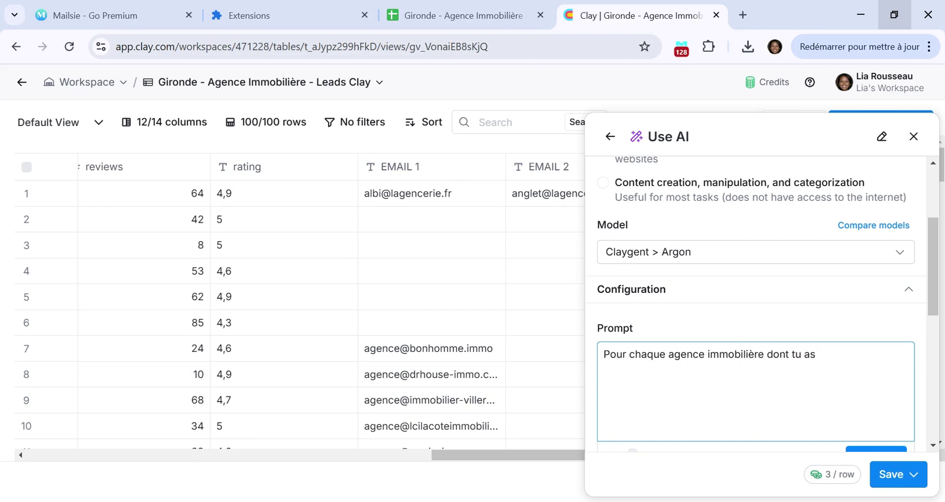
pyautogui.write('le')
pyautogui.press('BackSpace')
pyautogui.write("'u")
pyautogui.press('BackSpace')
pyautogui.write('URL ()')
pyautogui.scroll(-2, 771, 321)
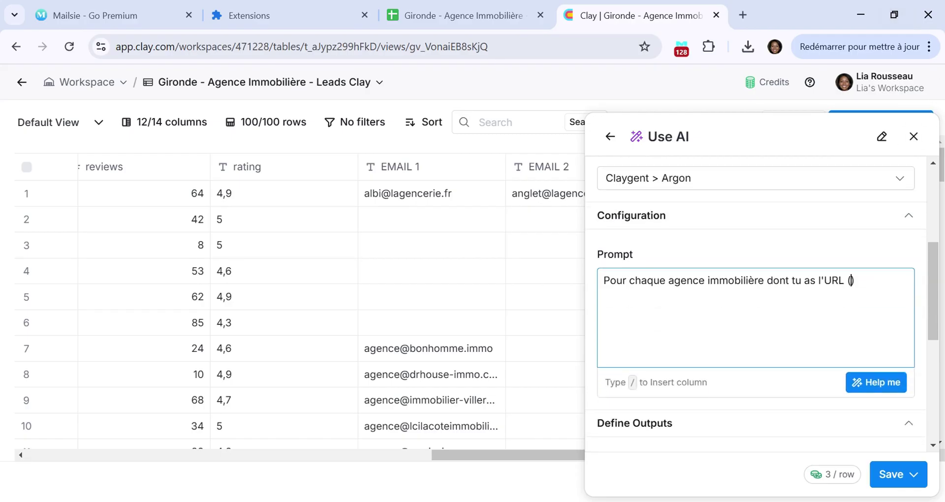
pyautogui.write('/')
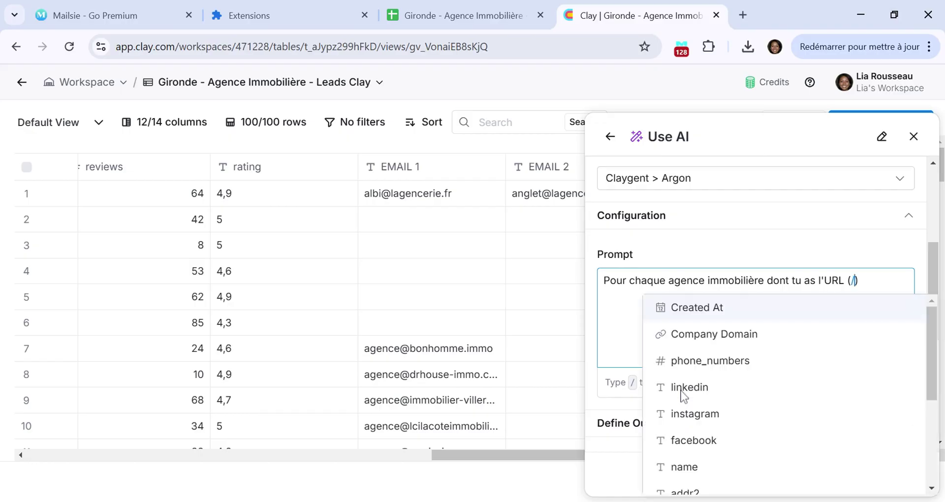
pyautogui.click(707, 335)
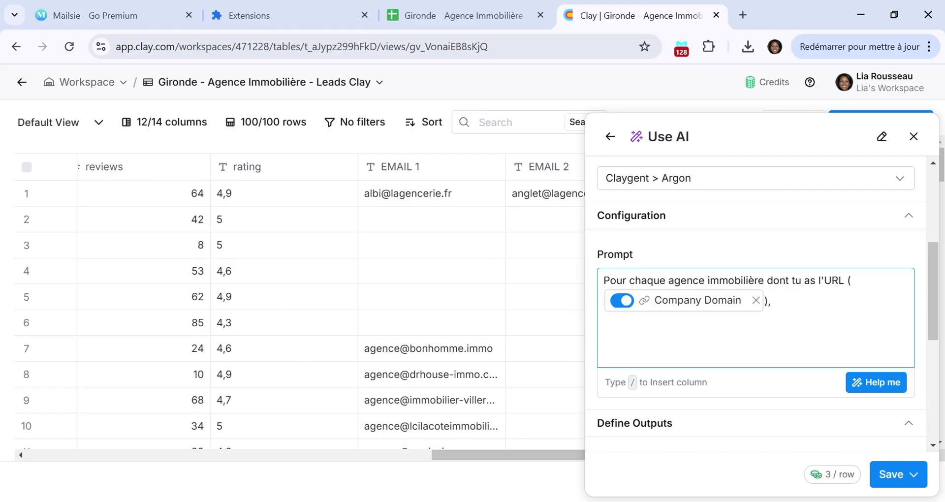
# Ask, as a copywriting and cold-mailing expert, for an icebreaker before presenting the axe-throwing activity
pyautogui.write(', tu dois, en at')
pyautogui.press('BackSpace')
pyautogui.write("tant qu'exp")
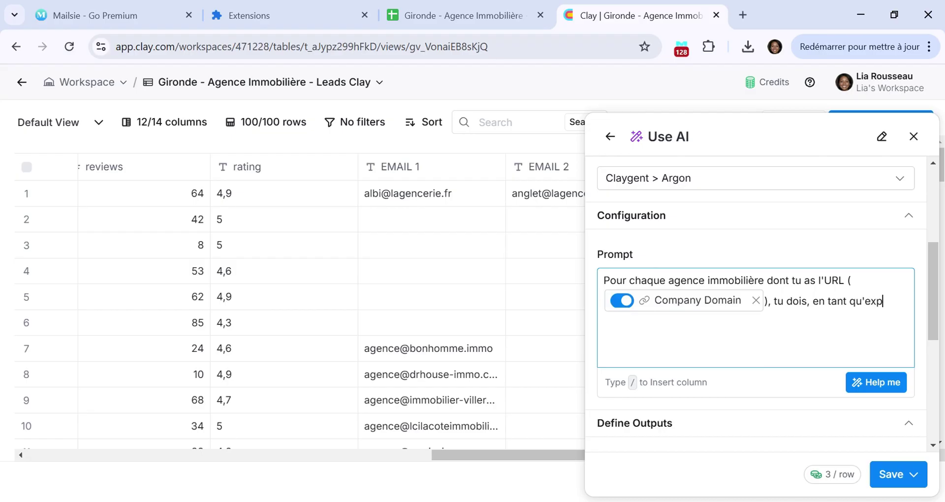
pyautogui.write('ert en copywriting')
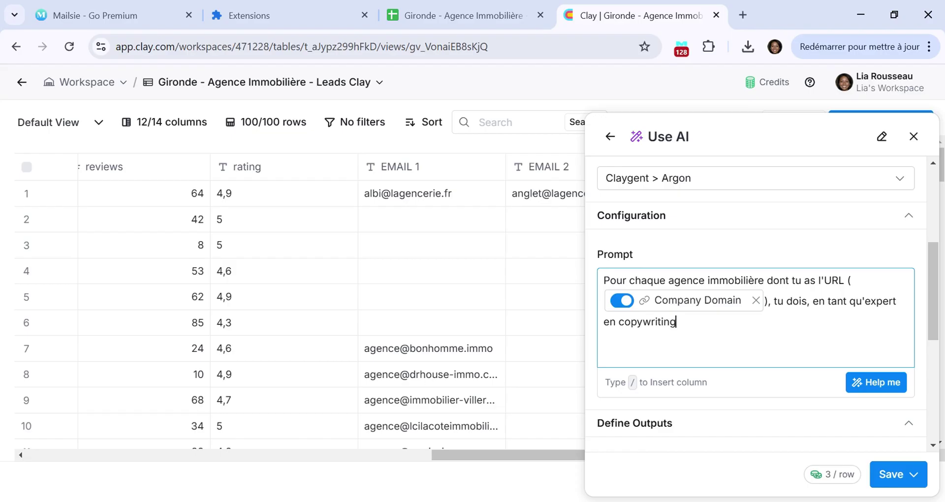
pyautogui.write(' et en stratégie de cold mail')
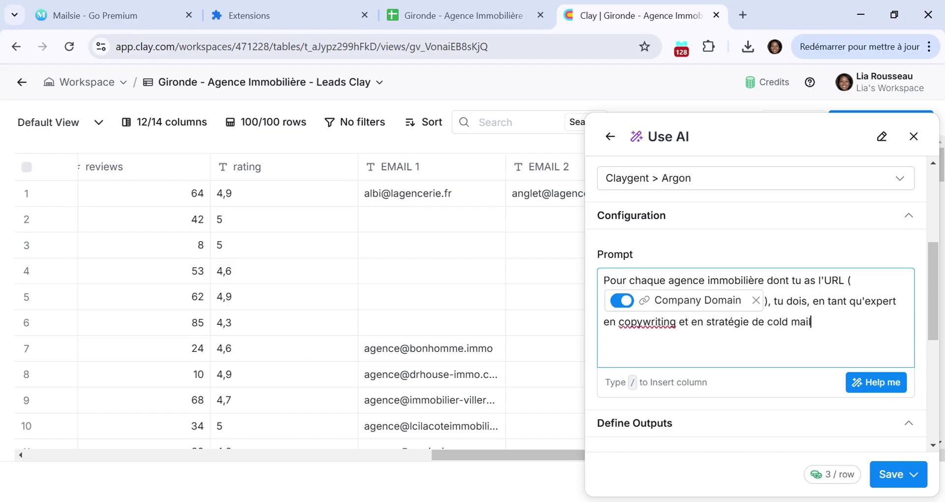
pyautogui.write('ing, prépare un i')
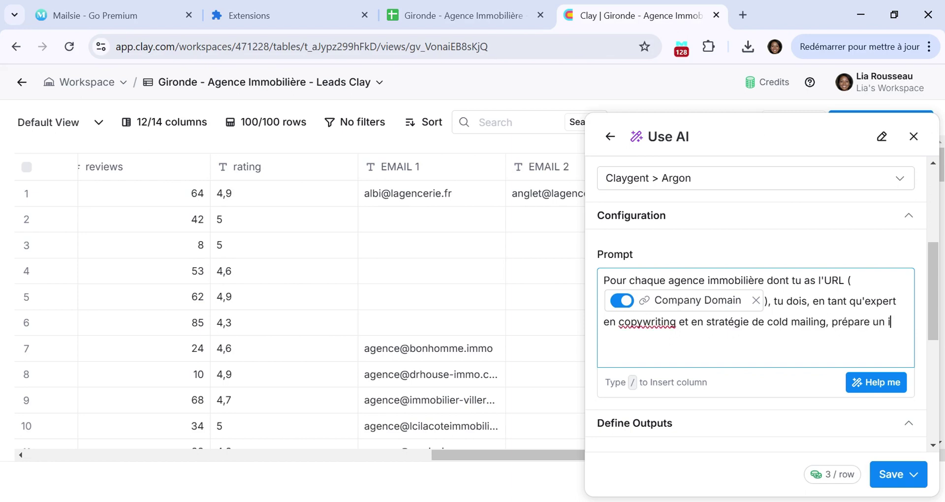
pyautogui.write('cebreaker court et percutant. ')
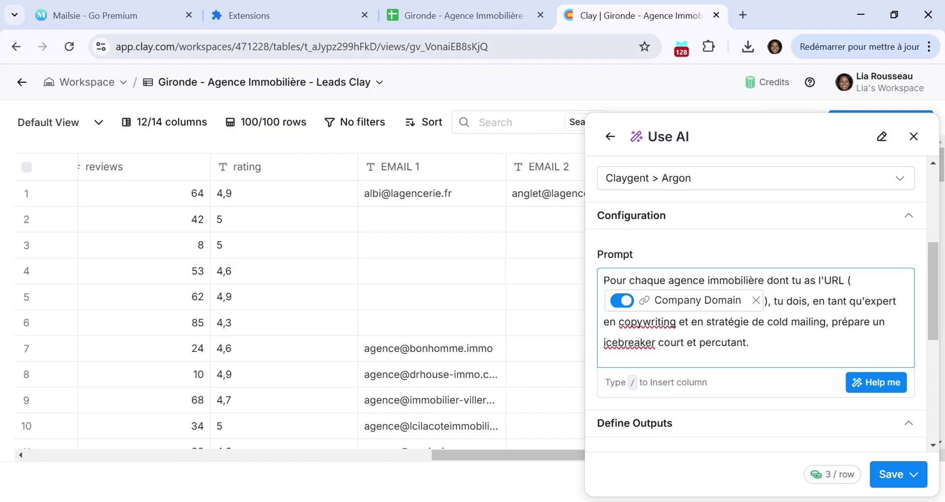
pyautogui.write('En 2 phrases maximum e')
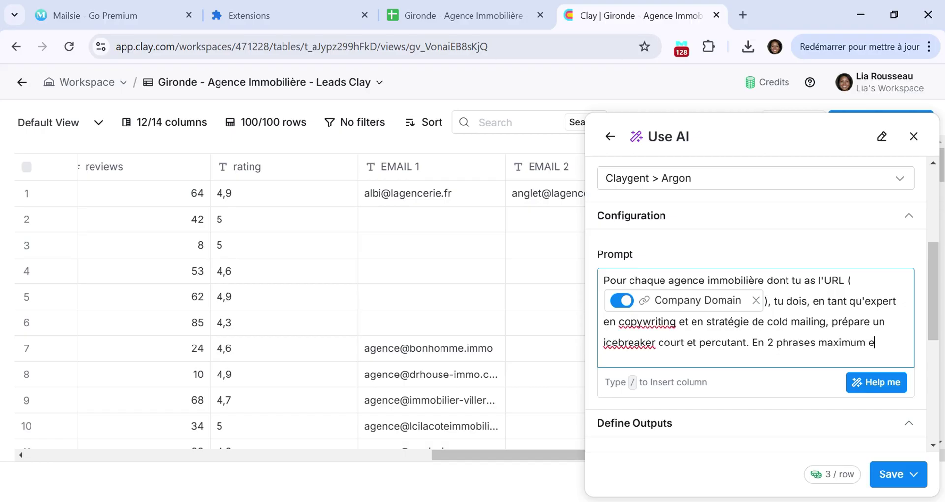
pyautogui.write('t très synthétiqu')
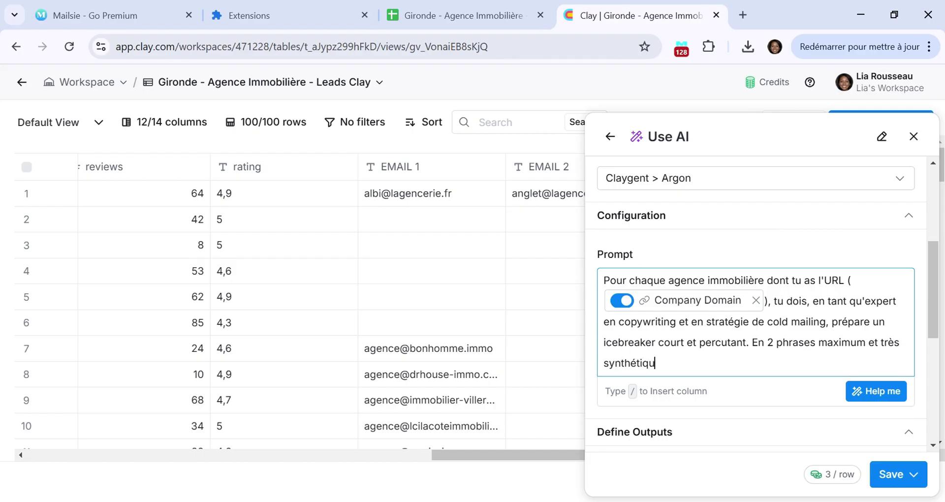
pyautogui.write('es, tu dois mo')
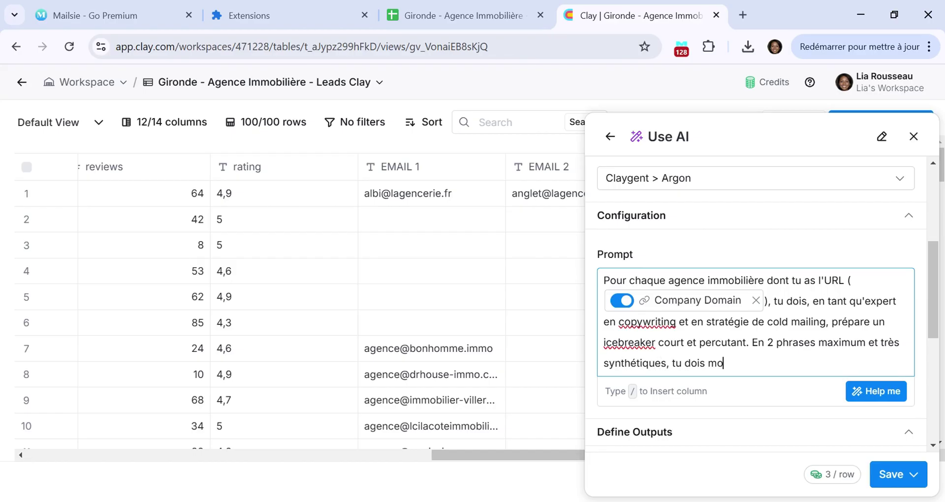
pyautogui.write("ntrer à l'entre")
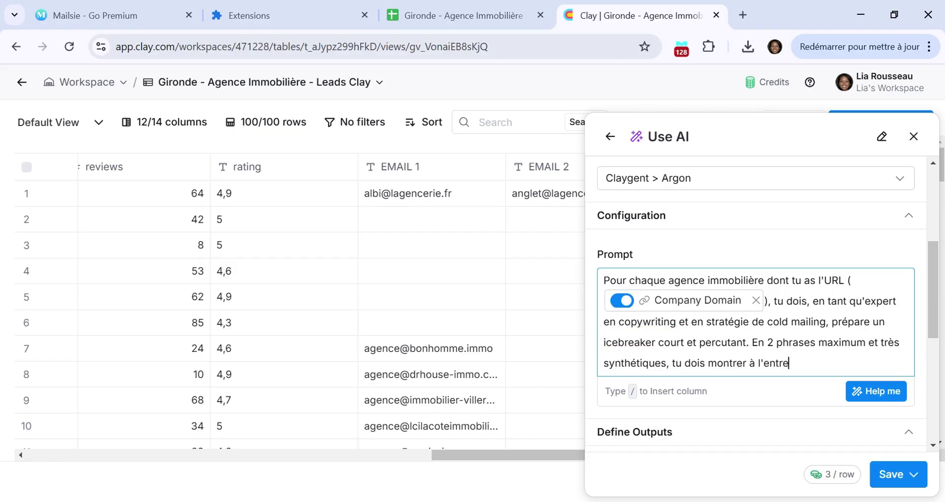
pyautogui.write('prise que tu a')
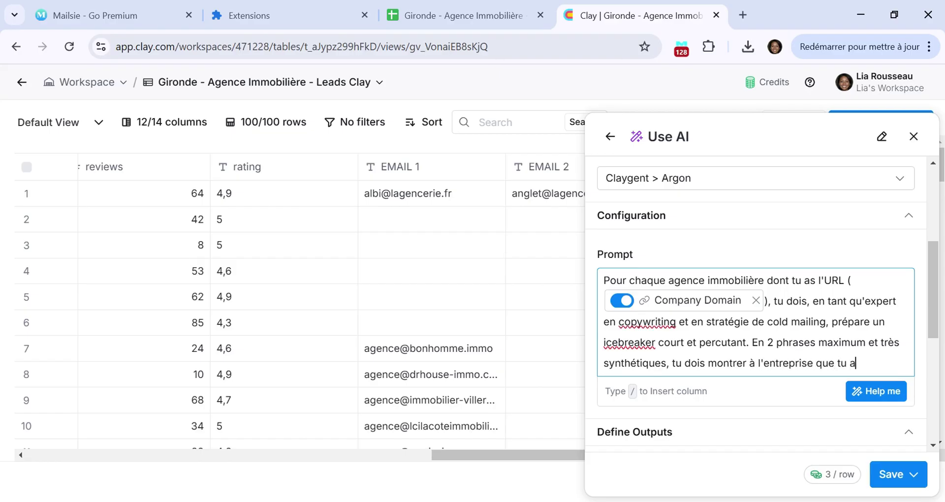
pyautogui.write("s compris ce qu'el")
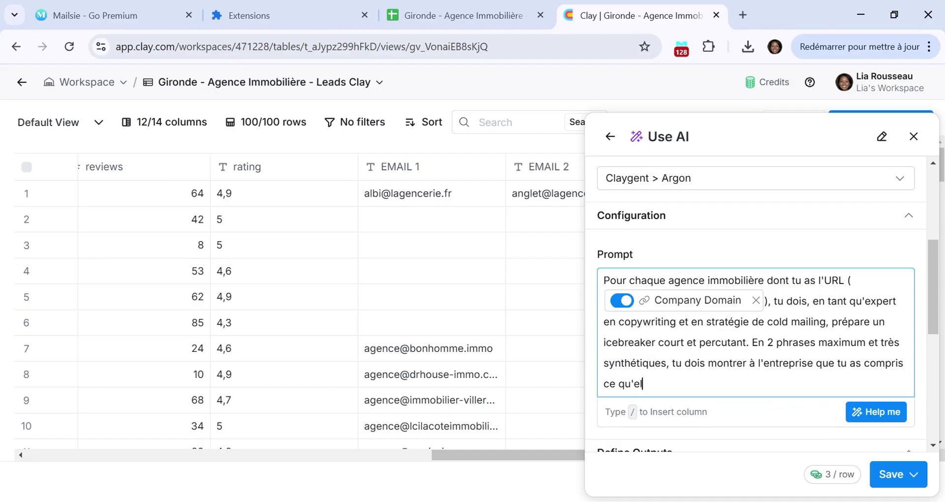
pyautogui.write('le faisait. T')
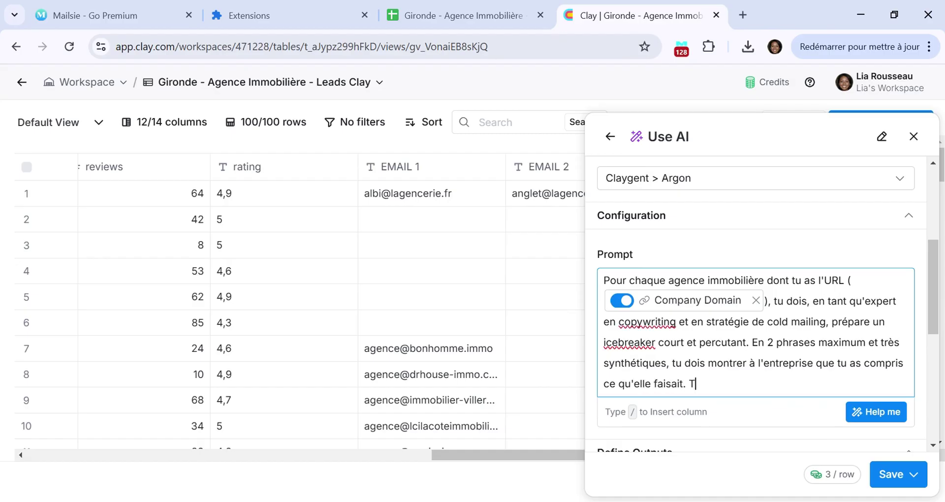
pyautogui.write('on icebreaker sera ut')
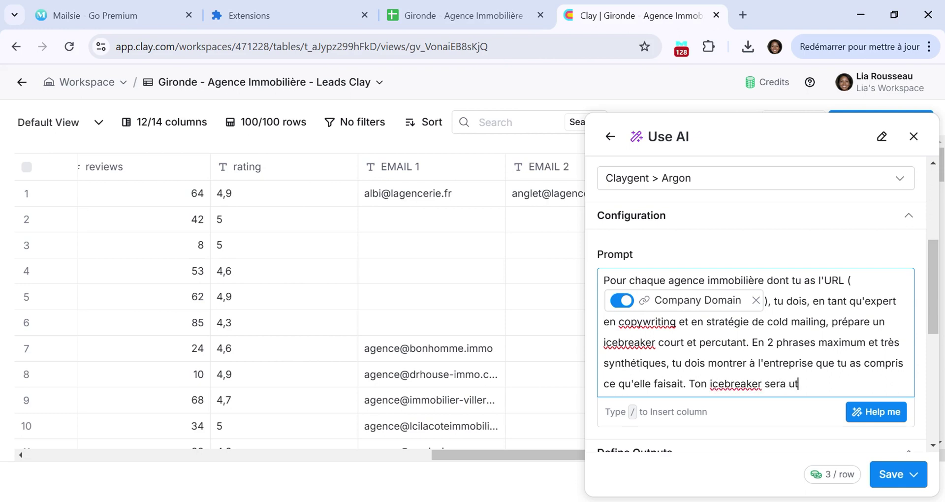
pyautogui.write('ilisé au d')
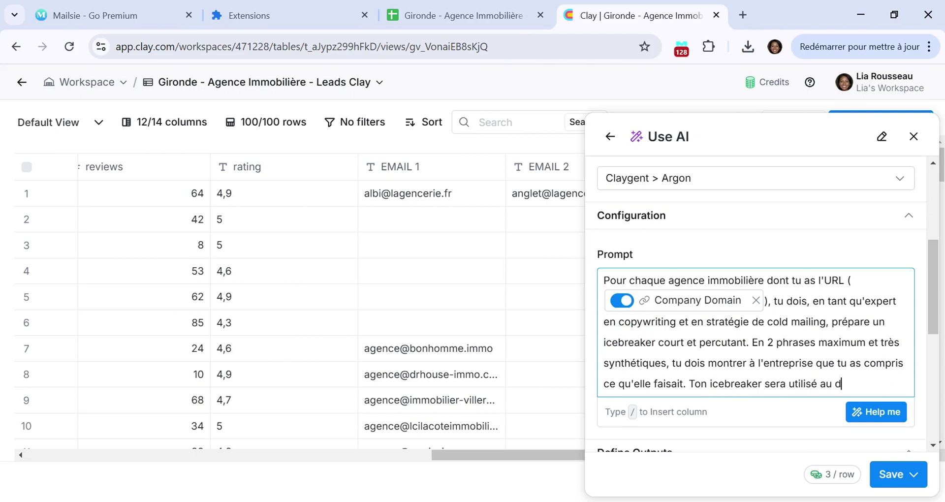
pyautogui.write('ébut du mail')
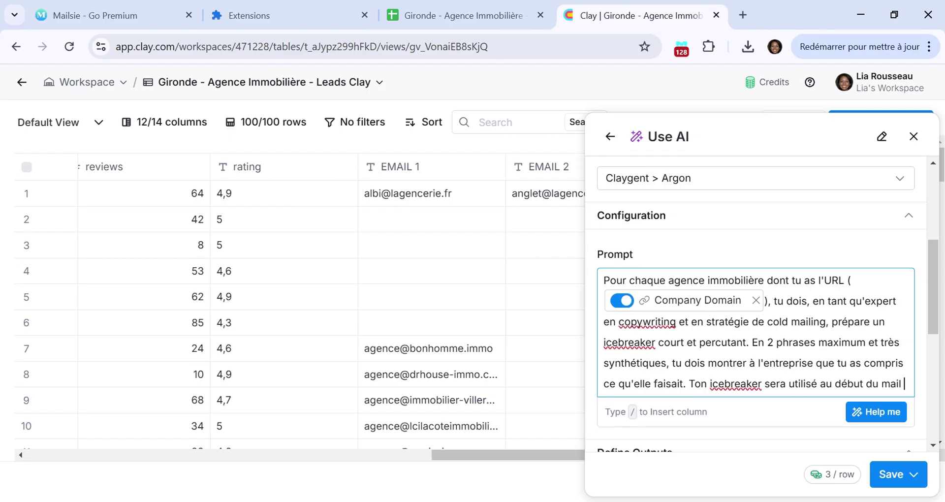
pyautogui.write(' juste après le ')
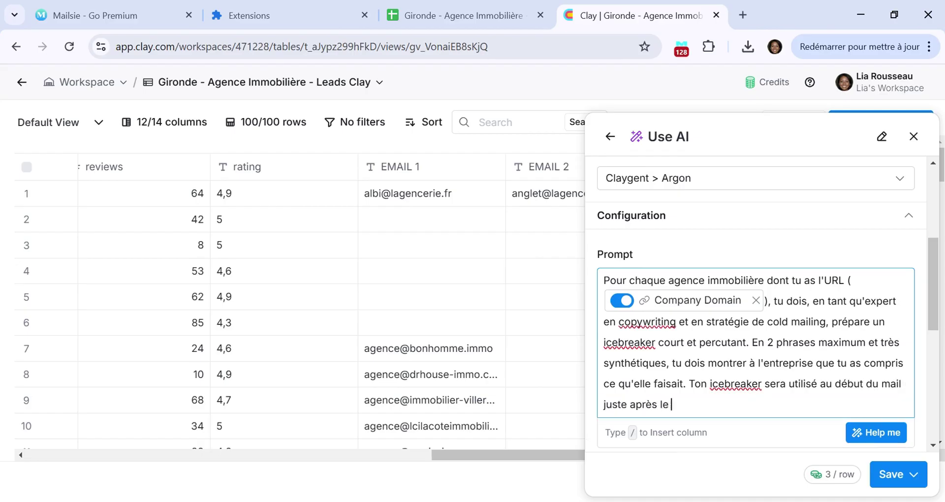
pyautogui.write('Bonjour et juste av')
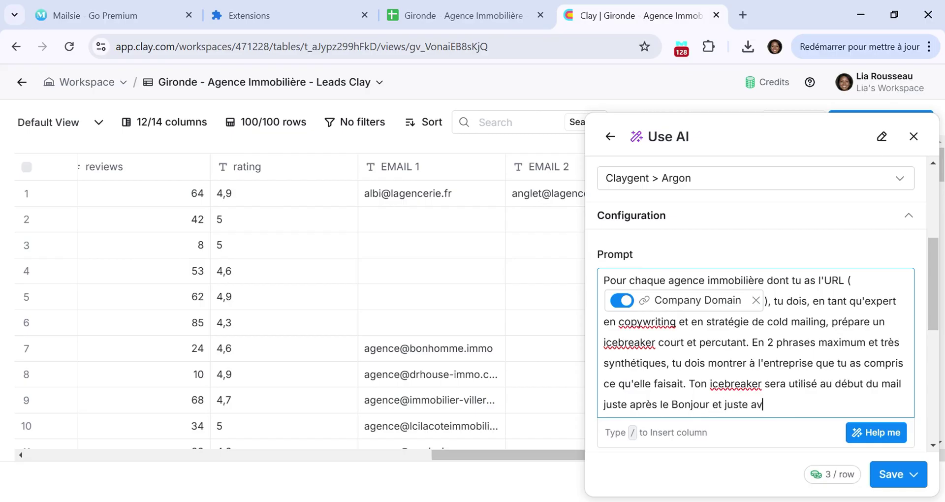
pyautogui.write('ant que je leur présente ')
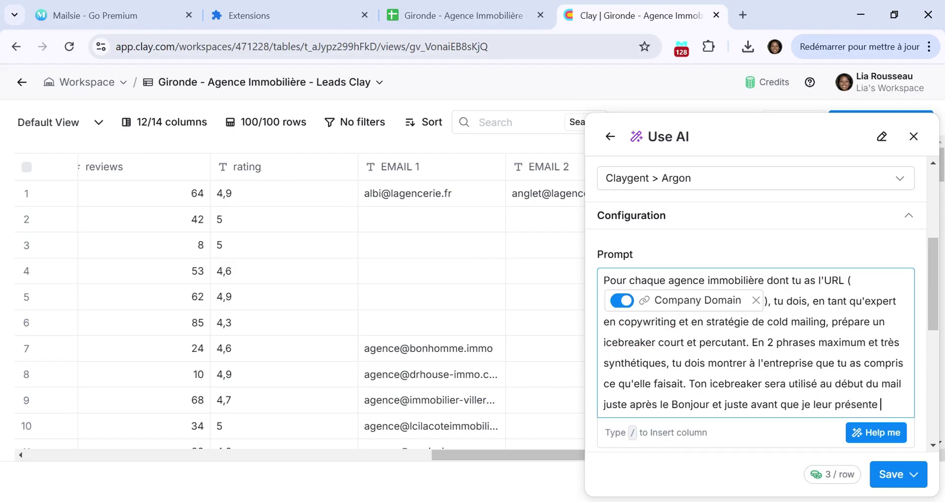
pyautogui.write('ma')
pyautogui.press('BackSpace')
pyautogui.press('BackSpace')
pyautogui.write('on activité de la')
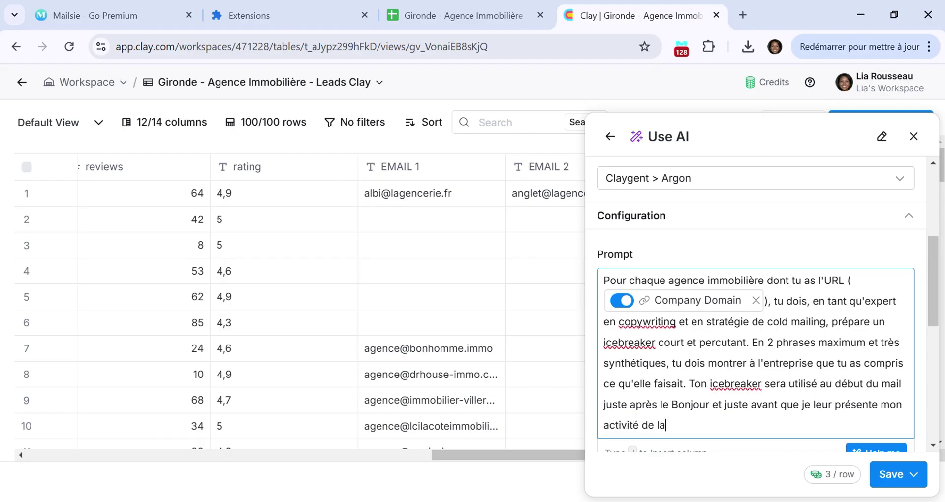
pyautogui.write('ncer de haches')
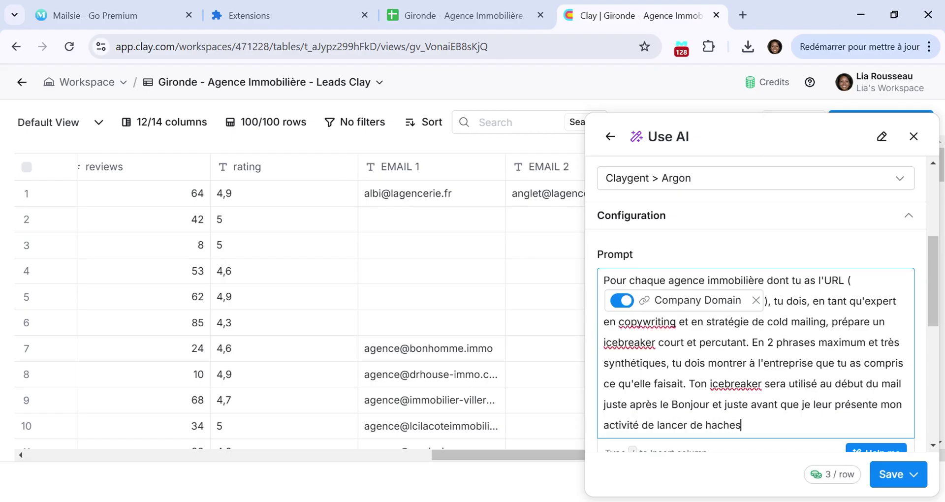
pyautogui.write(' qui peut convenir à le')
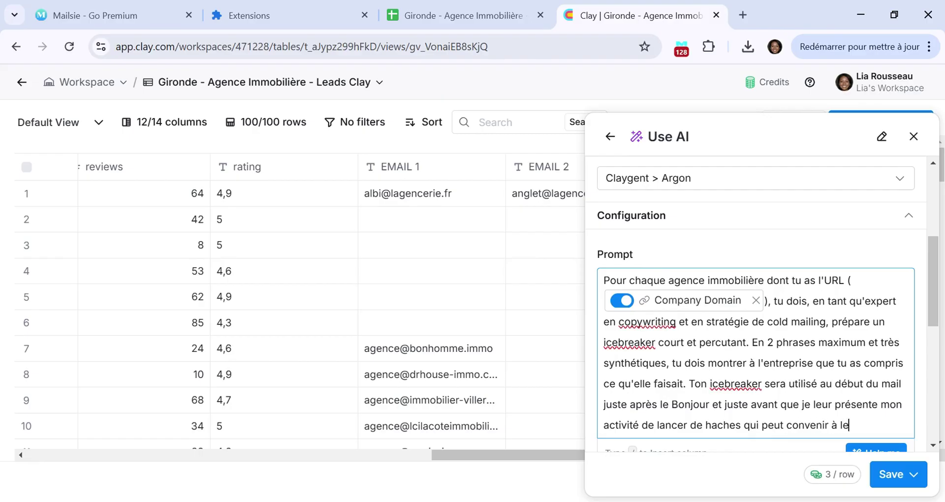
pyautogui.write('ur équipe.')
pyautogui.scroll(-8, 754, 348)
pyautogui.scroll(3, 739, 275)
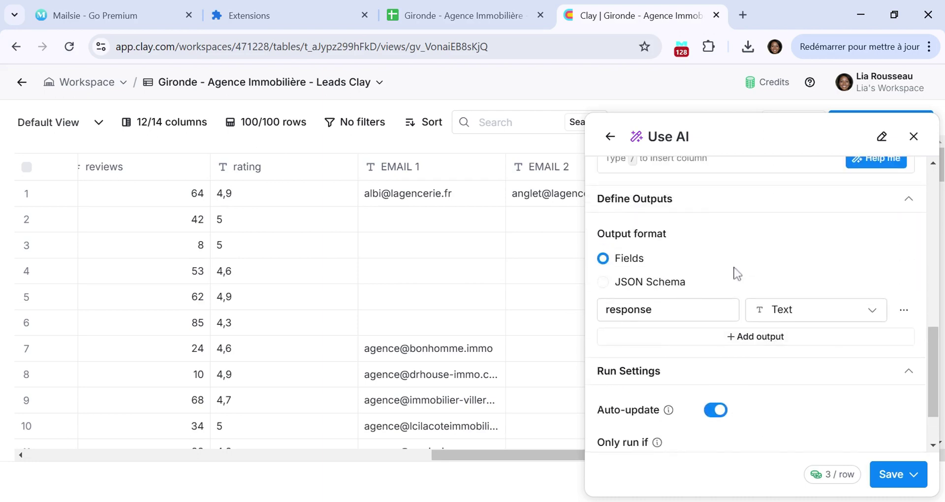
pyautogui.scroll(-3, 819, 271)
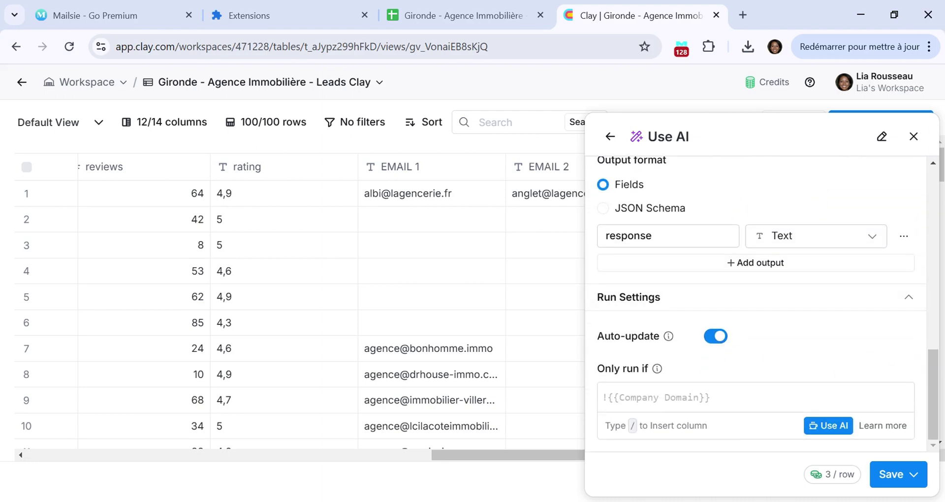
pyautogui.scroll(5, 754, 296)
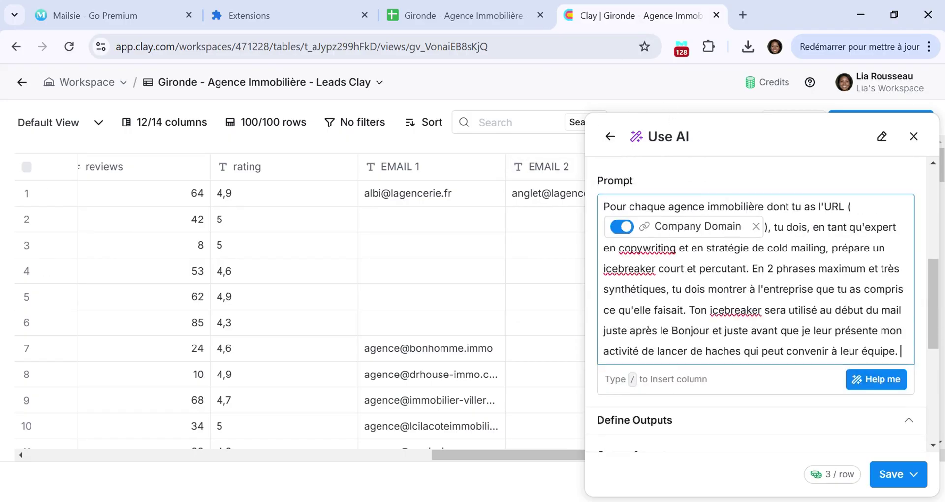
# Add a paragraph requiring a relaxed, informal but not familiar tone and no quotation marks
pyautogui.press('Return')
pyautogui.press('Return')
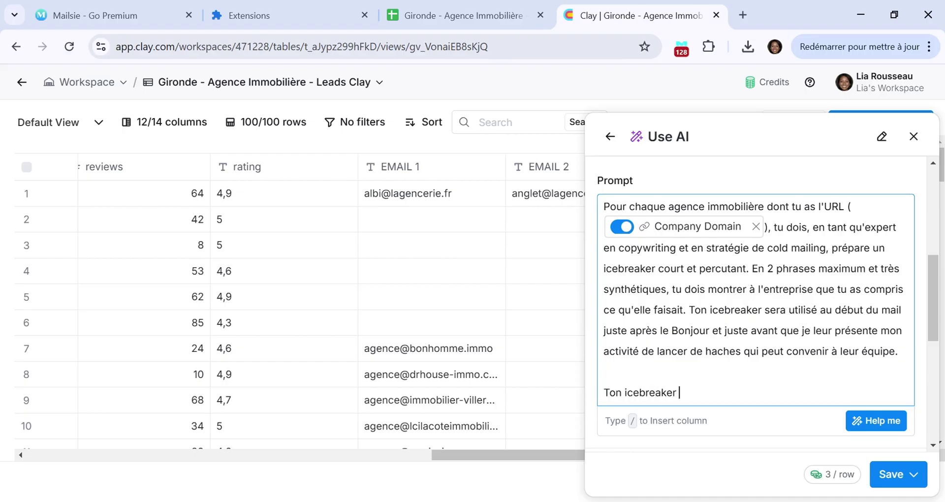
pyautogui.write('t être rédigé su')
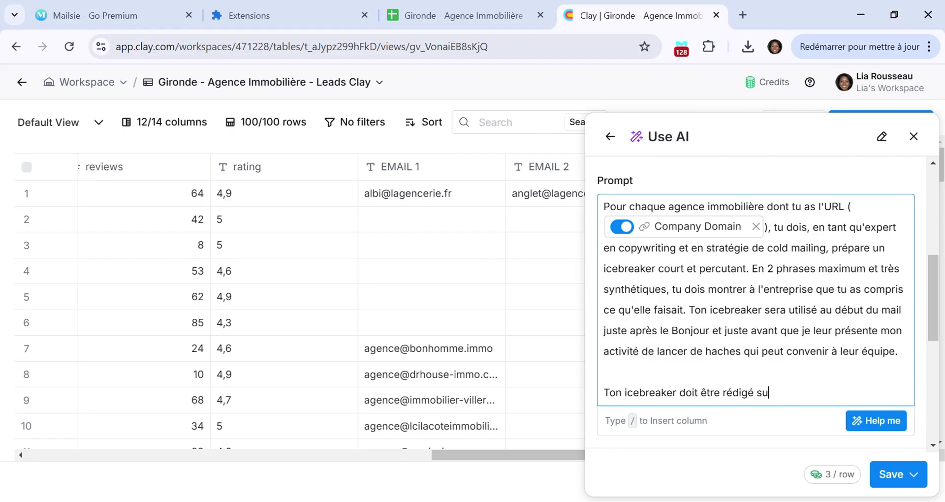
pyautogui.write('r un ton décontracté et i')
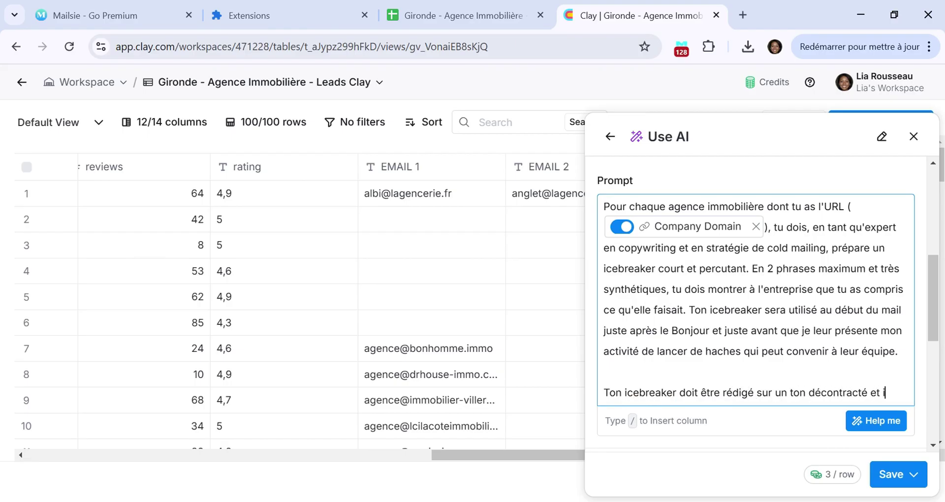
pyautogui.write('nformel sans que ce soit fami')
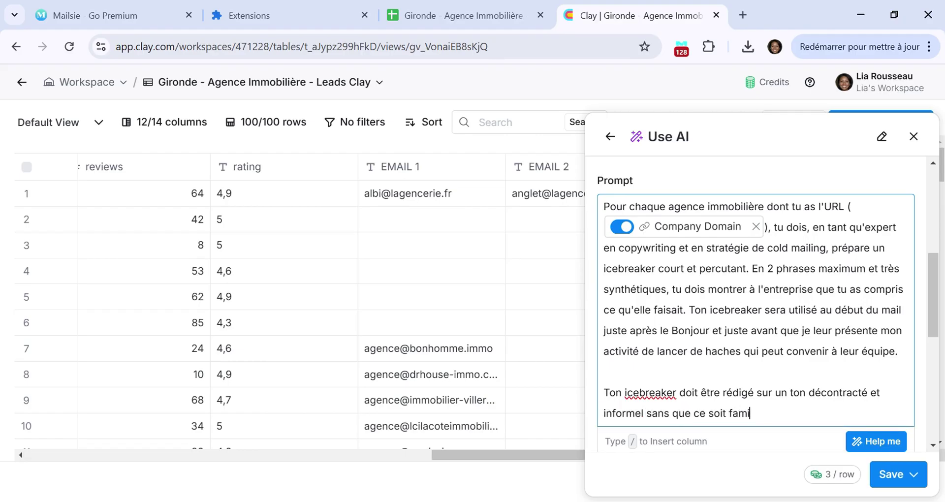
pyautogui.write('lier.')
pyautogui.press('BackSpace')
pyautogui.press('BackSpace')
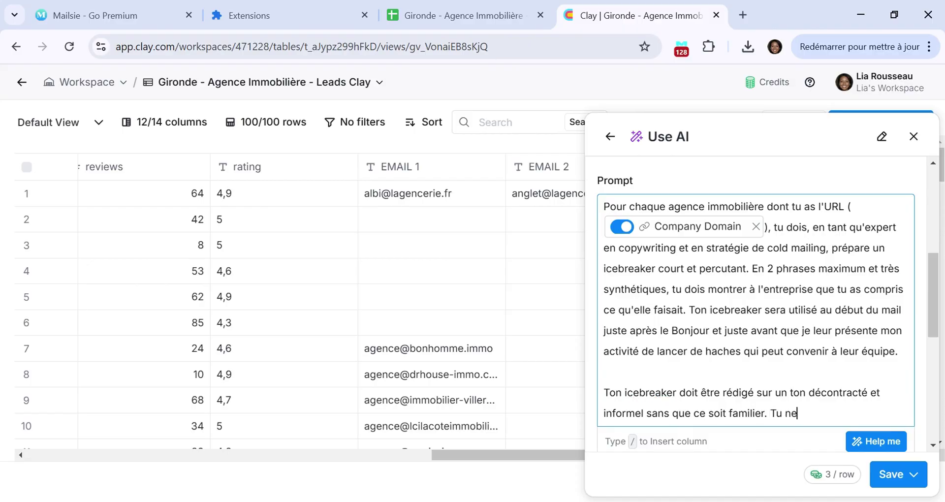
pyautogui.write('dois pas u')
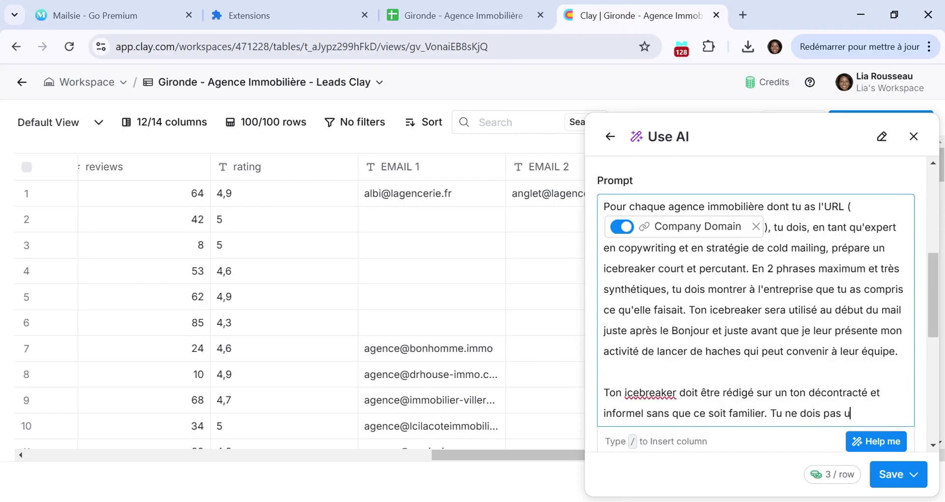
pyautogui.write('tiliser de guillemets ava')
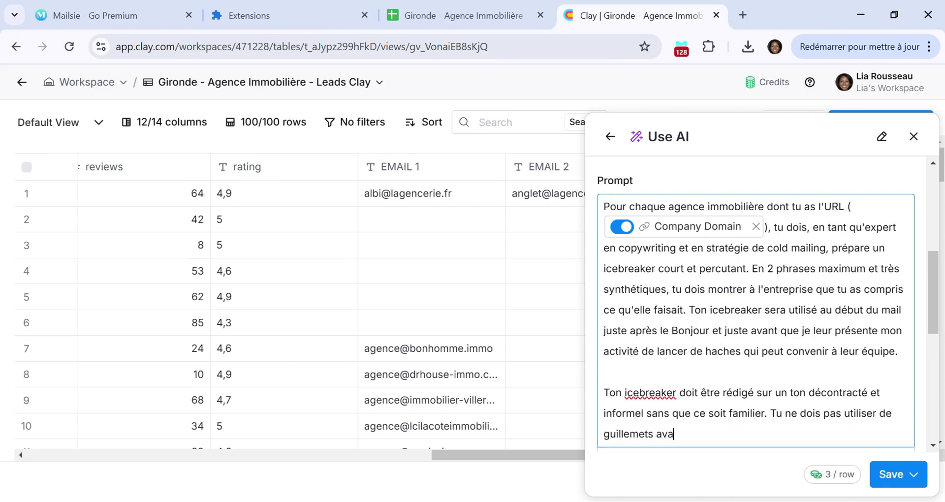
pyautogui.write('nt et après ton icebreaker ca')
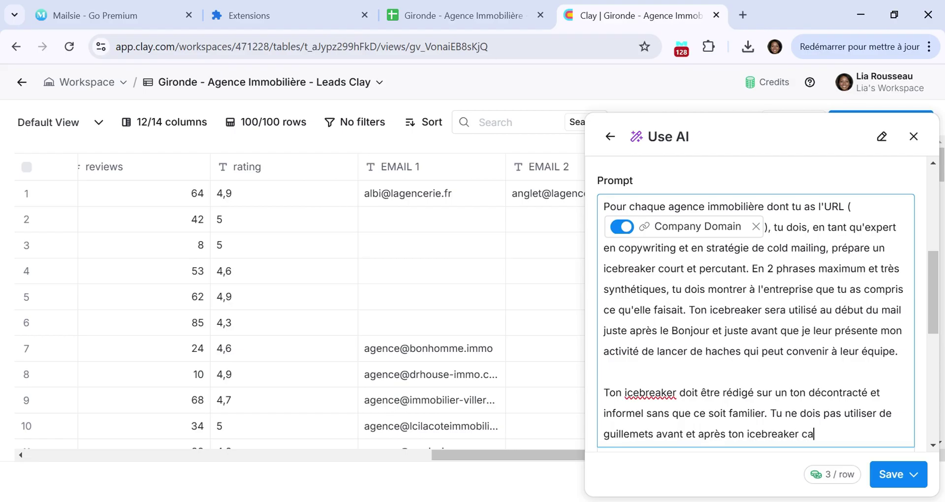
pyautogui.write('r je vais dire')
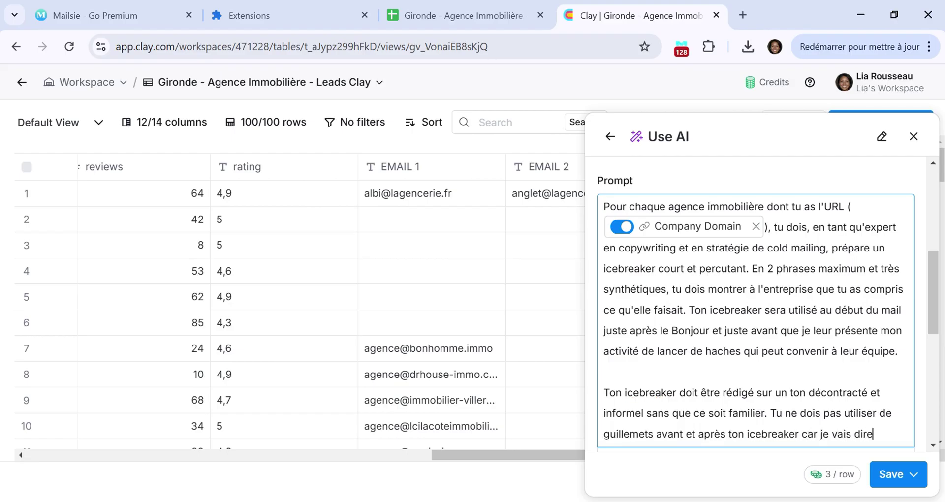
pyautogui.write('ctement copier-coller ton icebreaker d')
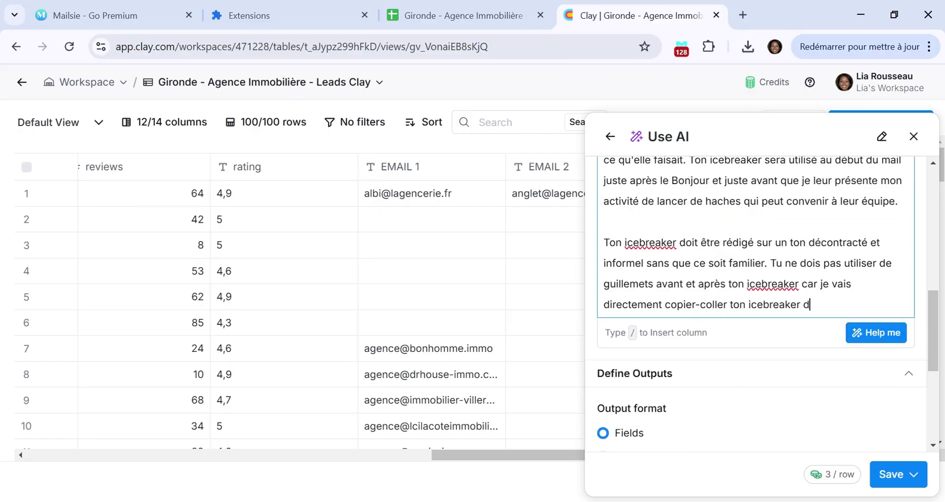
pyautogui.write('mon mail.')
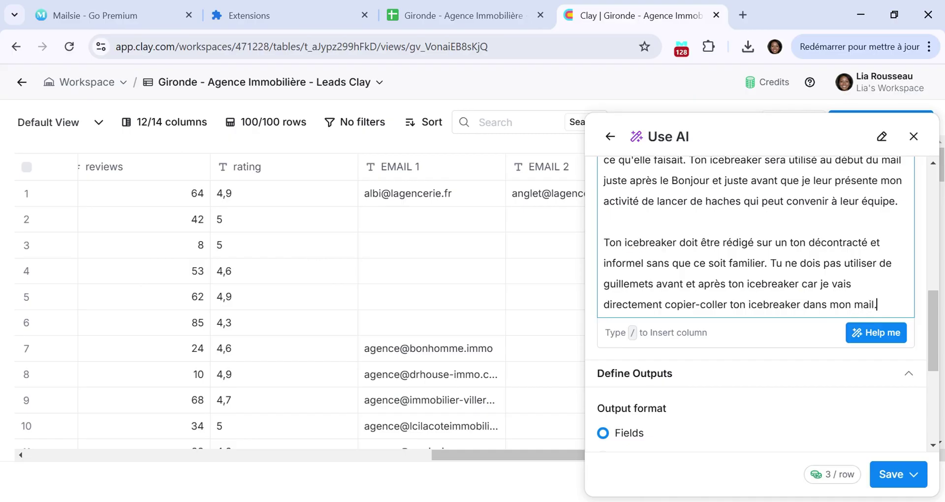
# Save and run the Icebreaker Preparation column across all 100 rows
pyautogui.scroll(-5, 743, 384)
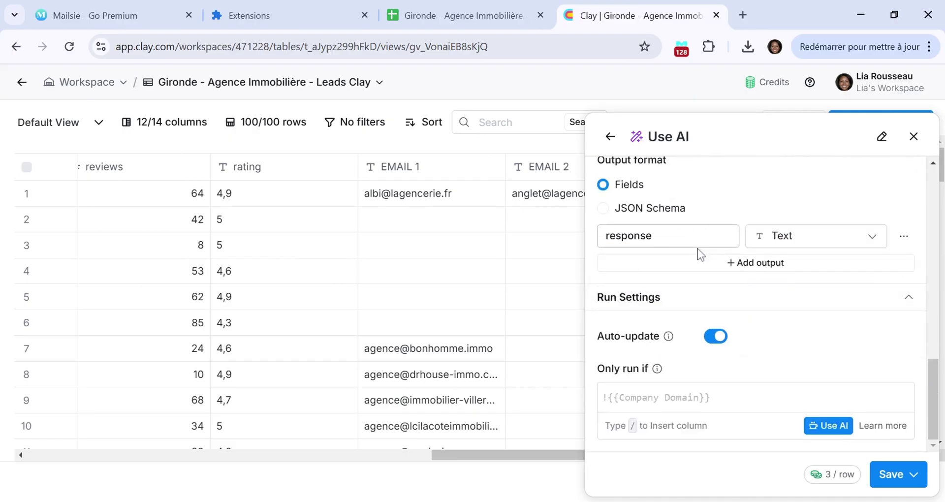
pyautogui.click(882, 477)
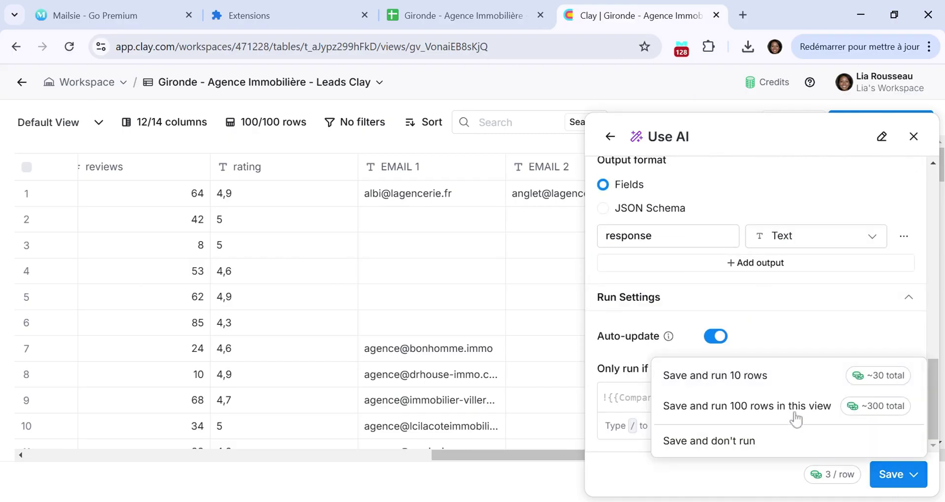
pyautogui.click(744, 376)
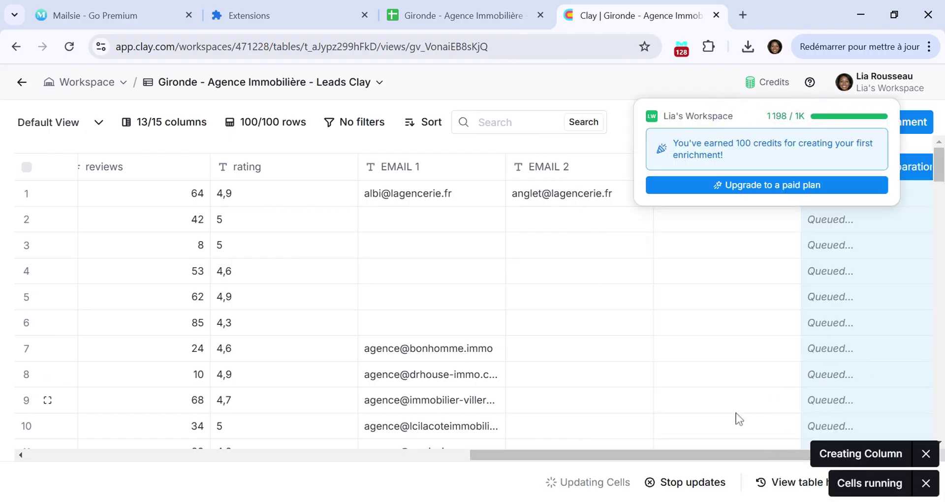
pyautogui.moveTo(719, 455); pyautogui.dragTo(783, 455)
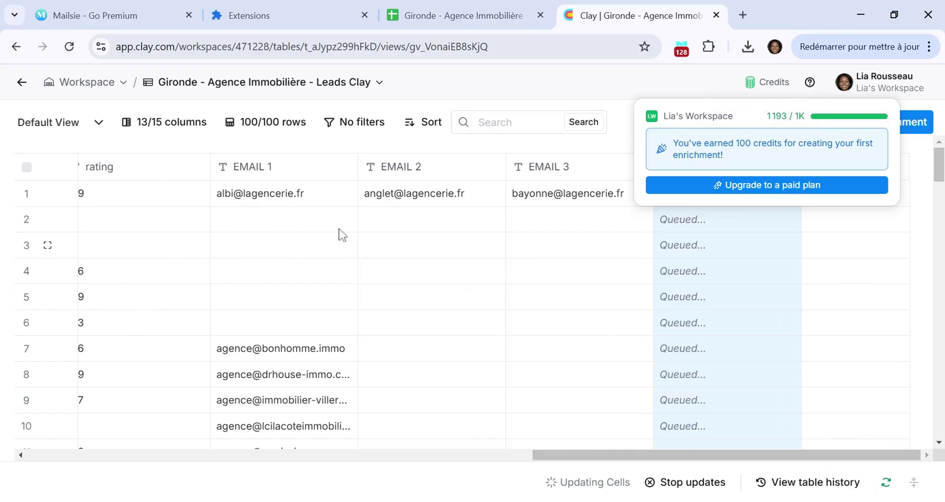
# Open the agency website in a new tab, correcting the address from langerie.fr to lagencerie.fr
pyautogui.click(743, 15)
pyautogui.write('l')
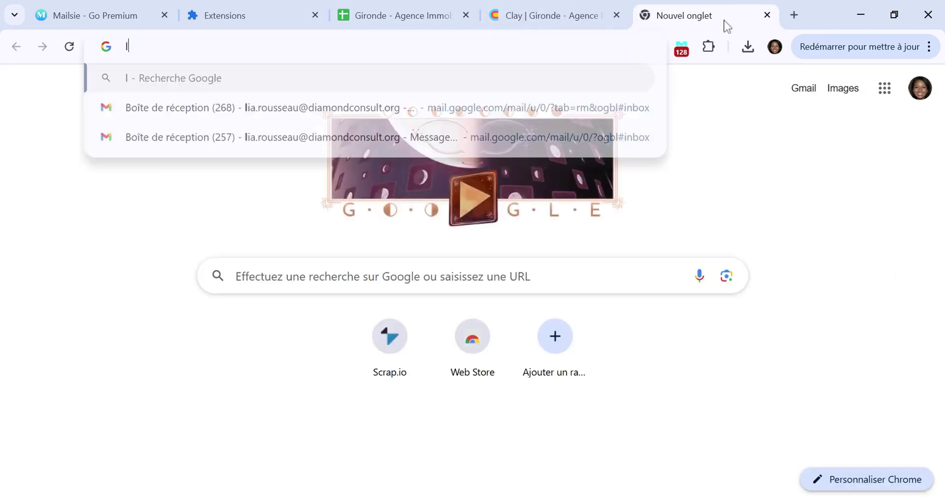
pyautogui.write('angerie.fr')
pyautogui.press('Return')
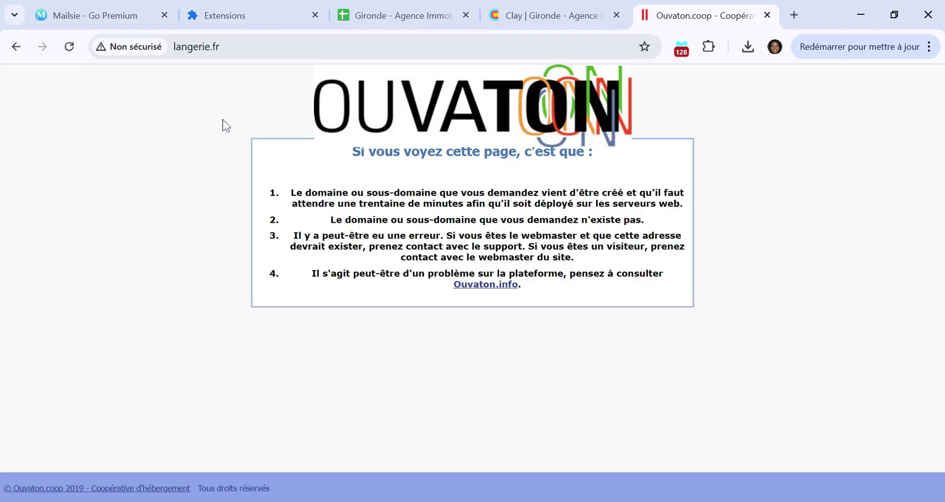
pyautogui.click(196, 49)
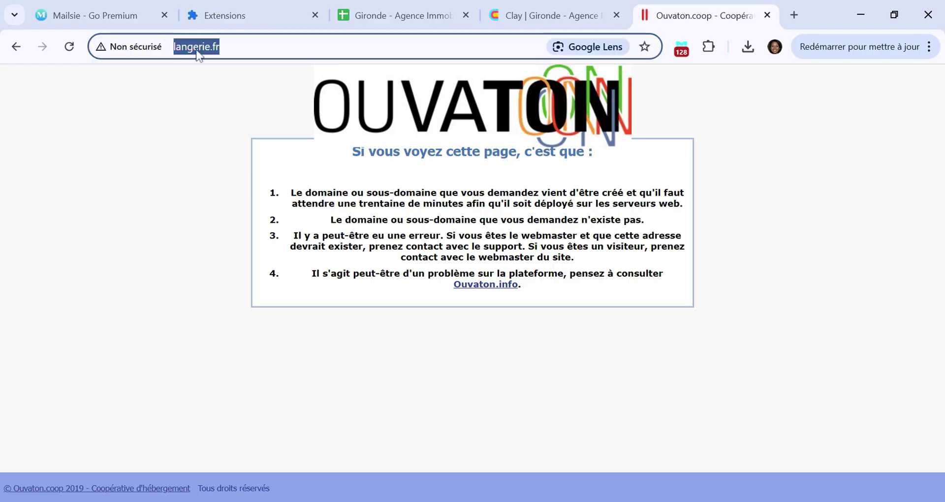
pyautogui.click(195, 50)
pyautogui.doubleClick(194, 50)
pyautogui.write('la')
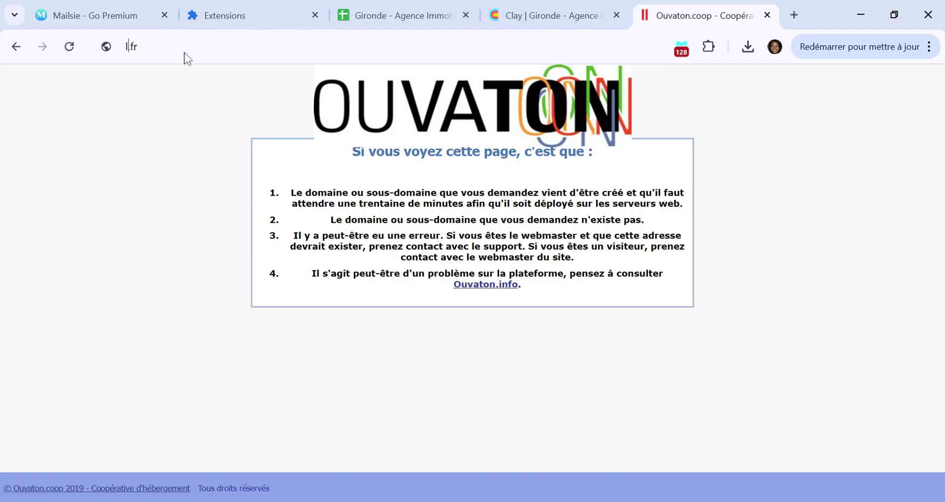
pyautogui.write('gencerie')
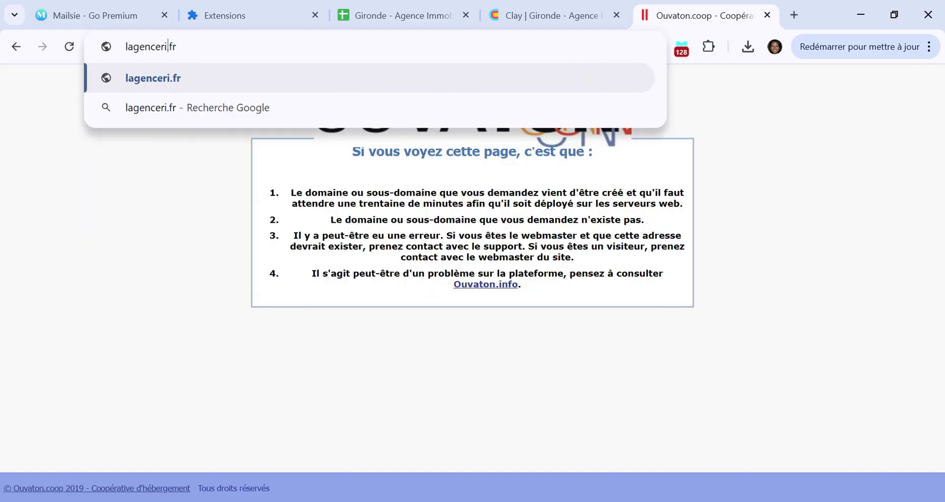
pyautogui.press('Return')
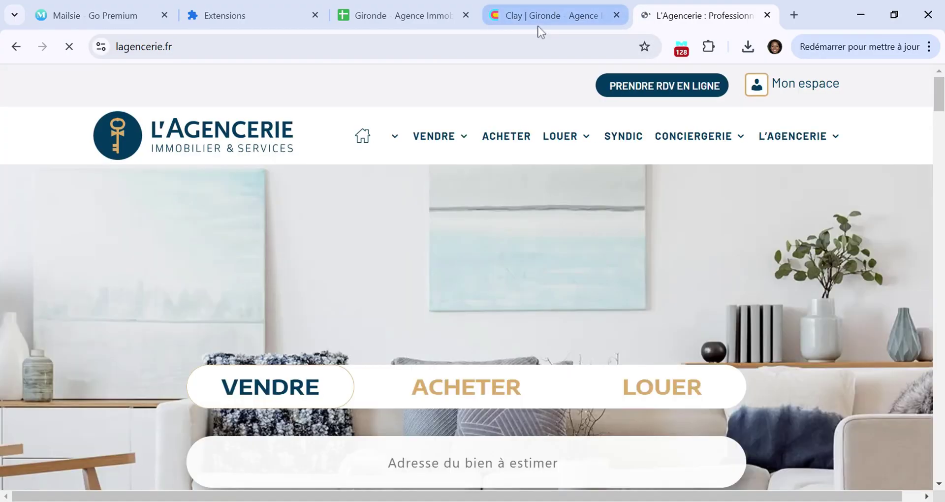
# Look over the lagencerie.fr site, then return to the Clay leads table
pyautogui.scroll(-6, 572, 241)
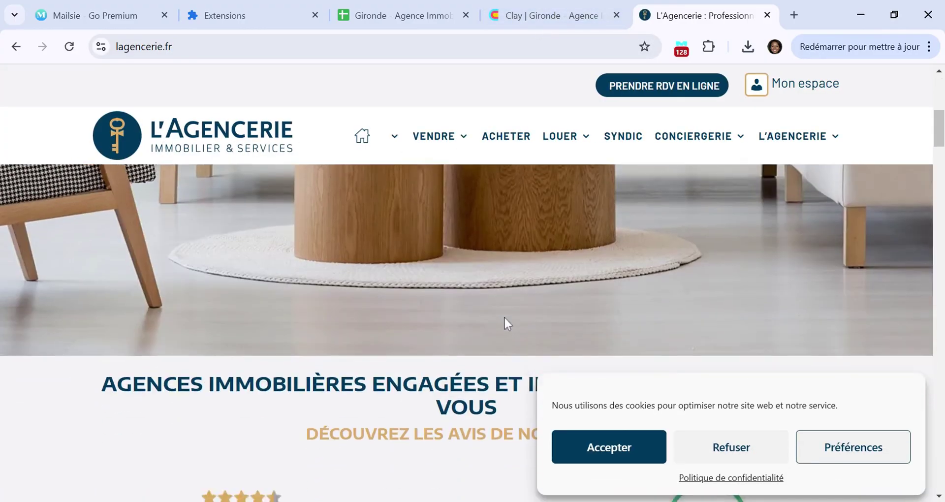
pyautogui.scroll(-5, 502, 274)
pyautogui.scroll(3, 502, 274)
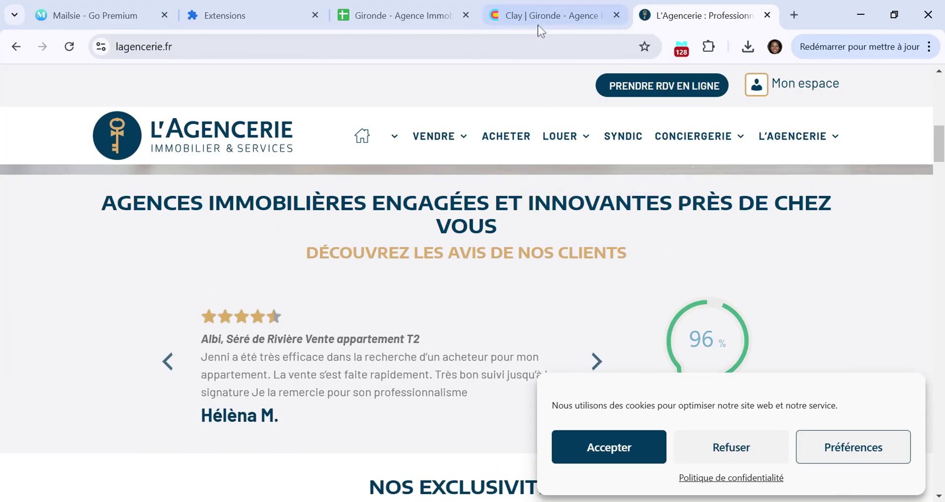
pyautogui.scroll(5, 542, 226)
pyautogui.click(555, 21)
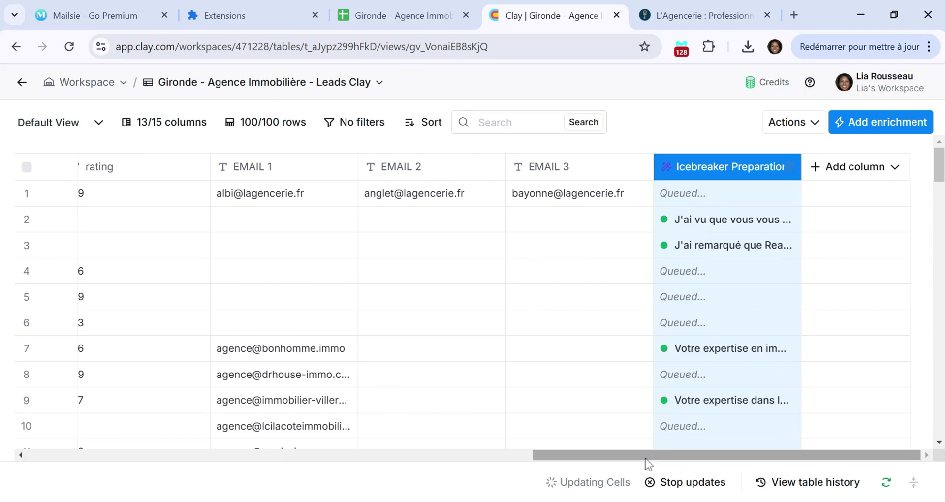
# Let the Icebreaker Preparation cells fill in, then switch to the 'Gironde - Agence Immobilière' spreadsheet
pyautogui.moveTo(683, 459); pyautogui.dragTo(798, 471)
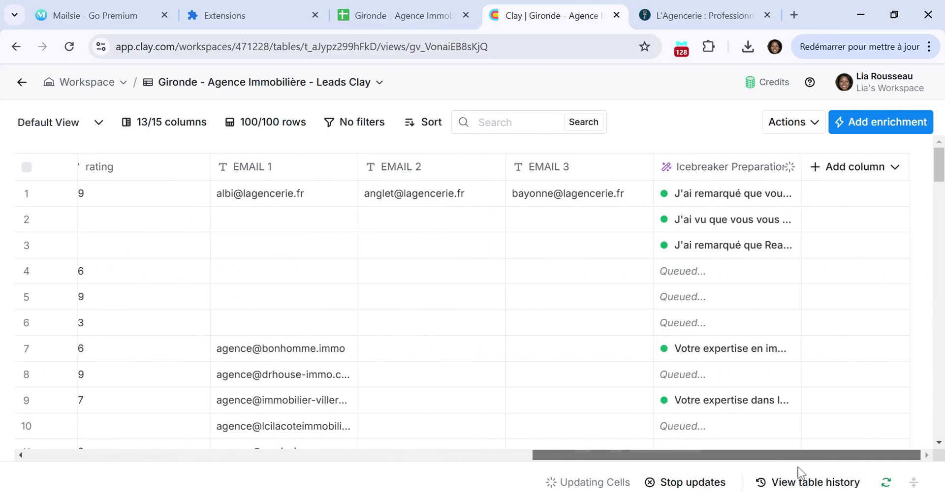
pyautogui.click(398, 9)
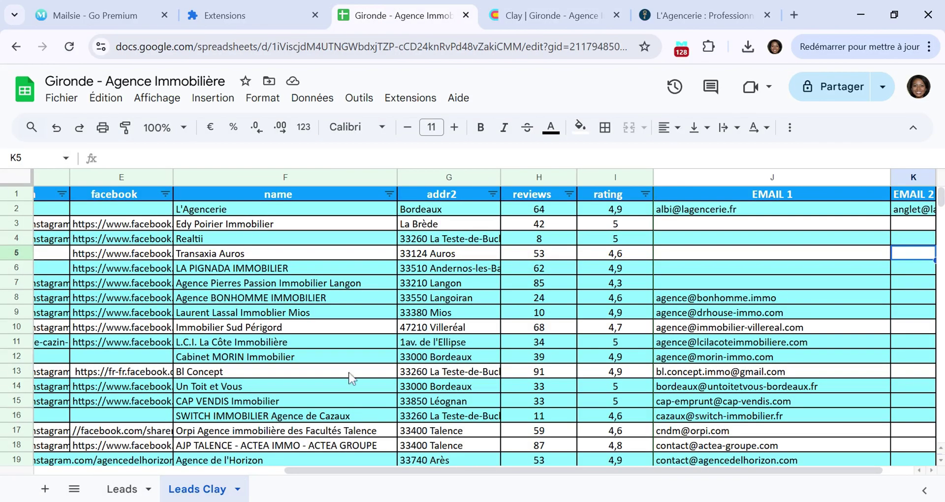
# Clear the contents of rows 67 to 135 in the Leads Clay sheet
pyautogui.click(519, 345)
pyautogui.scroll(-15, 716, 364)
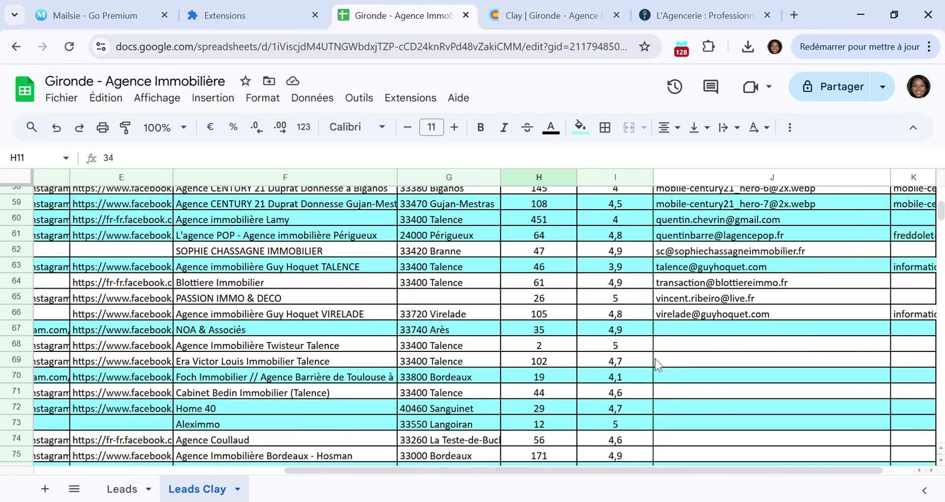
pyautogui.scroll(-2, 657, 365)
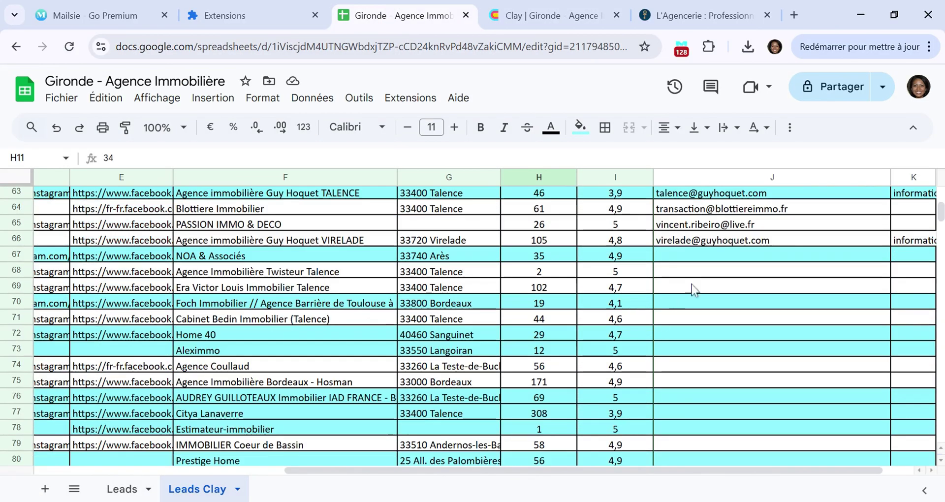
pyautogui.click(14, 256)
pyautogui.click(207, 257)
pyautogui.moveTo(13, 258); pyautogui.dragTo(14, 473)
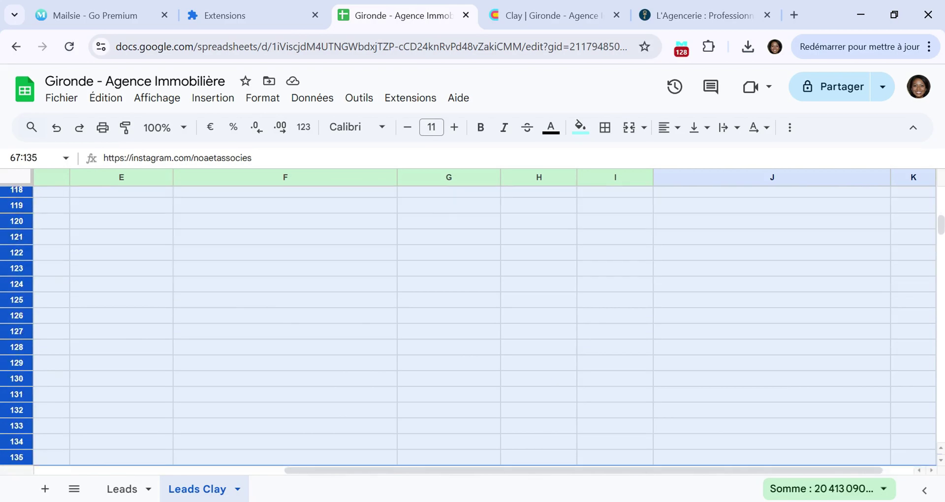
pyautogui.press('Delete')
# Scroll back to the top of the sheet and switch to the L'Agencerie website
pyautogui.scroll(20, 333, 414)
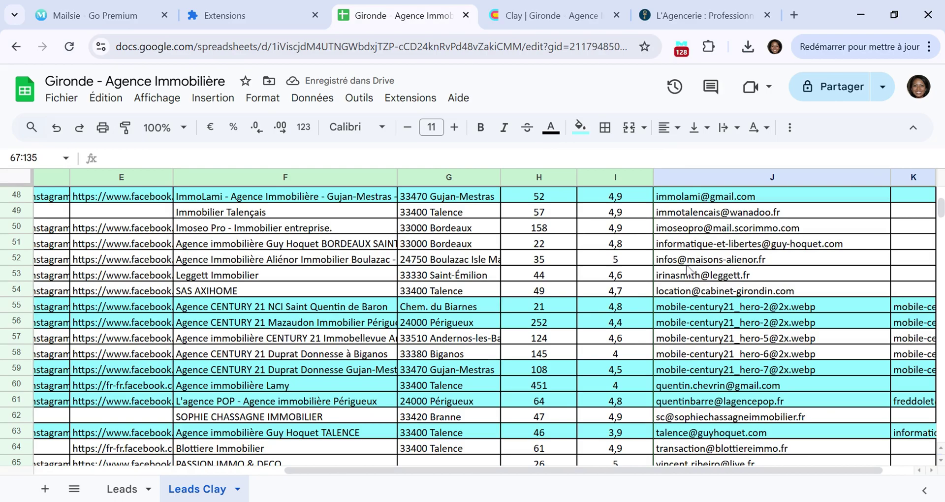
pyautogui.scroll(9, 712, 266)
pyautogui.scroll(6, 711, 266)
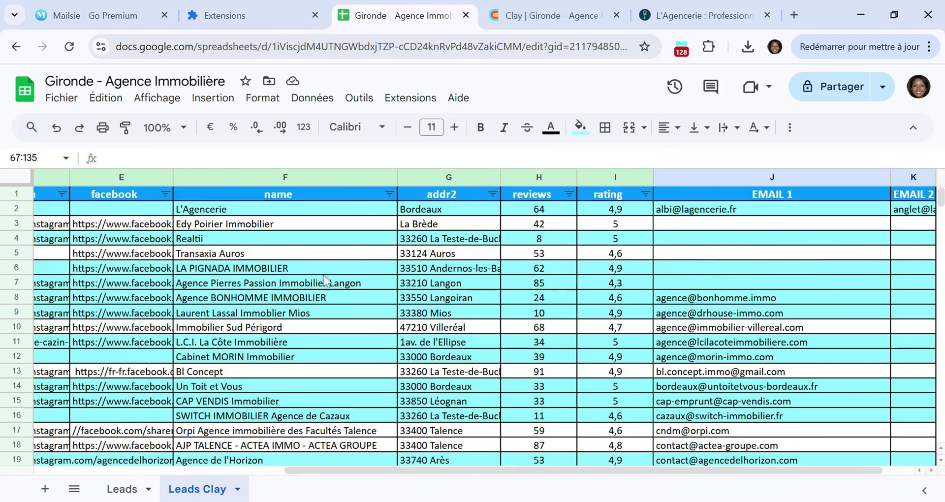
pyautogui.scroll(-5, 713, 274)
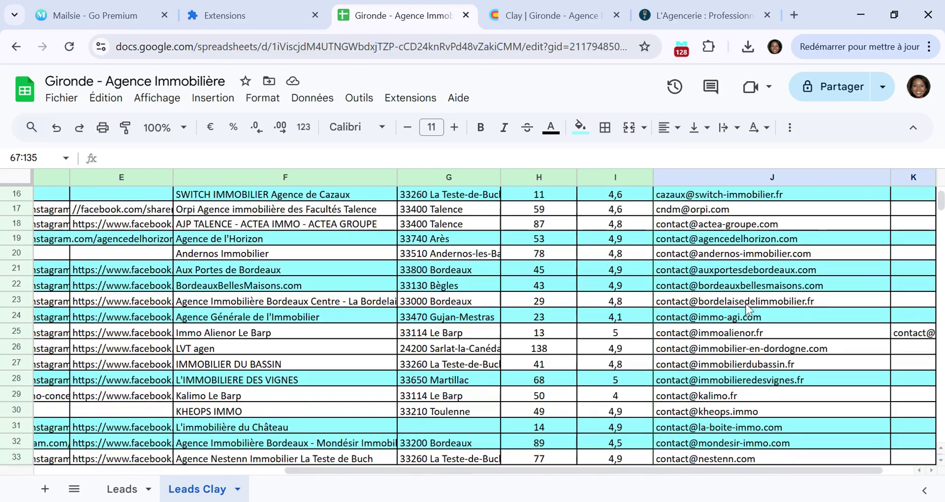
pyautogui.click(686, 22)
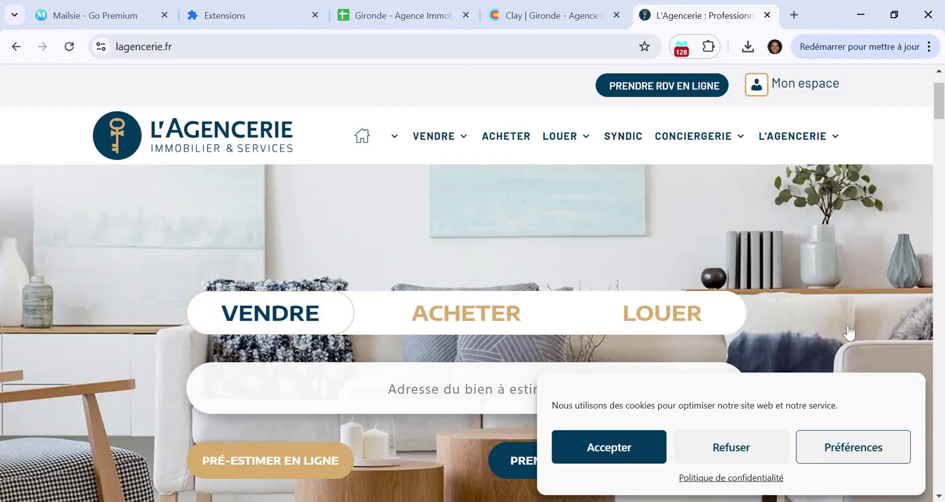
# Read L'Agencerie's full generated icebreaker for row 1 in Cell details
pyautogui.click(558, 16)
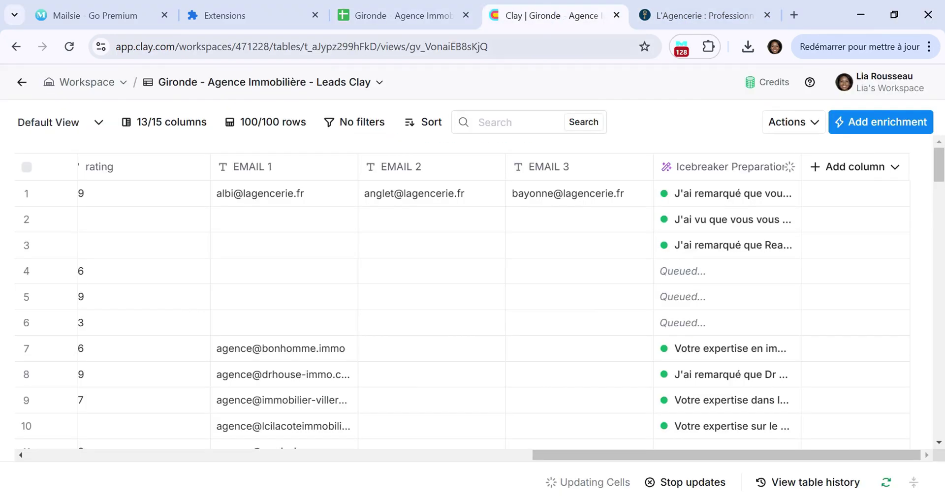
pyautogui.click(715, 197)
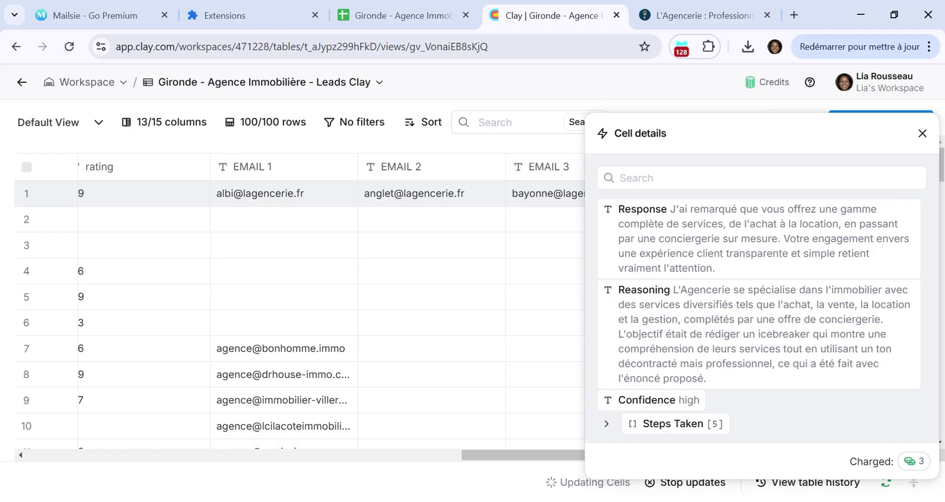
pyautogui.click(534, 261)
pyautogui.click(923, 131)
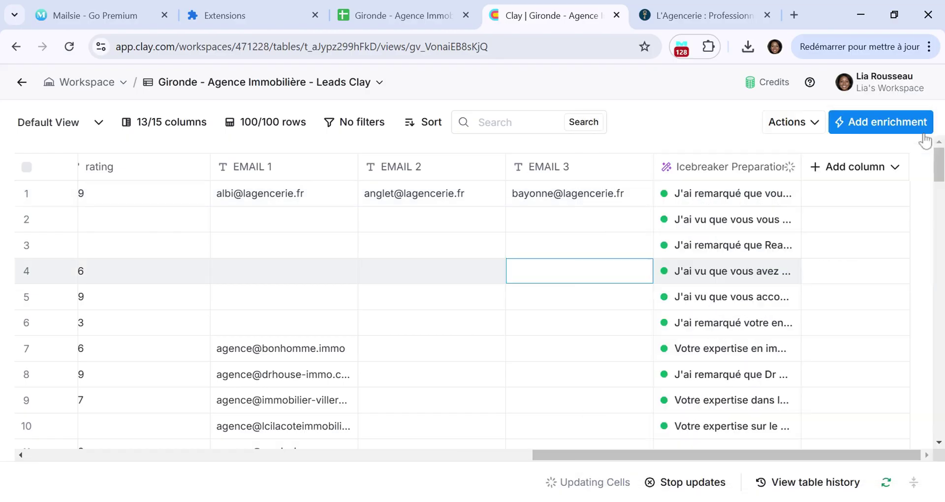
# Read Immobilier Sud Périgord's row 9 icebreaker, then scroll left to Company Domain
pyautogui.scroll(-3, 731, 352)
pyautogui.click(699, 258)
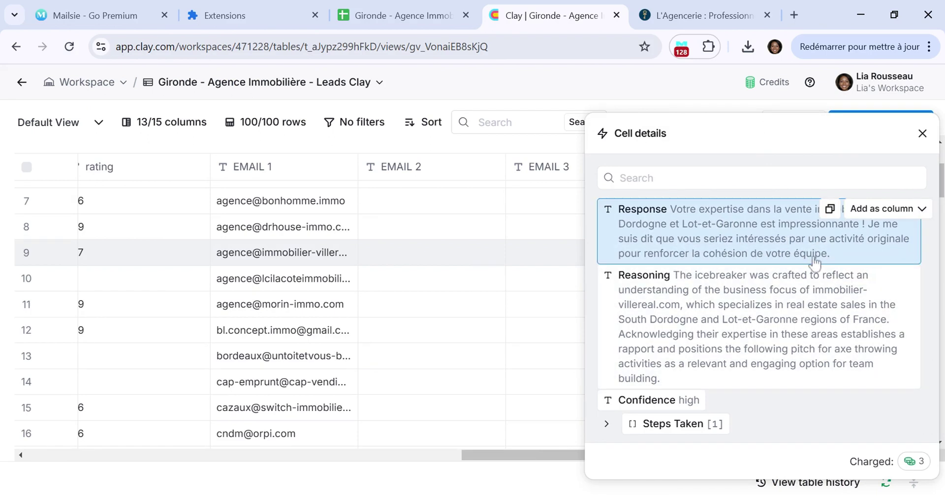
pyautogui.click(923, 133)
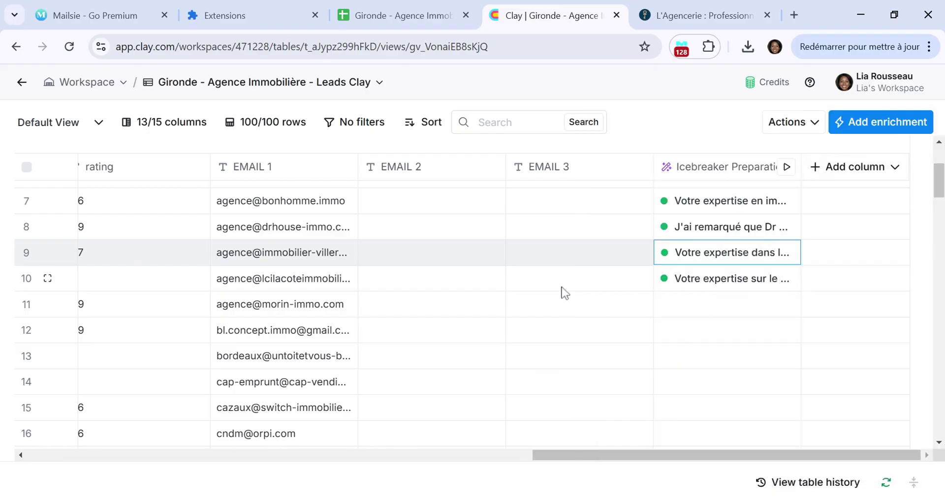
pyautogui.click(277, 255)
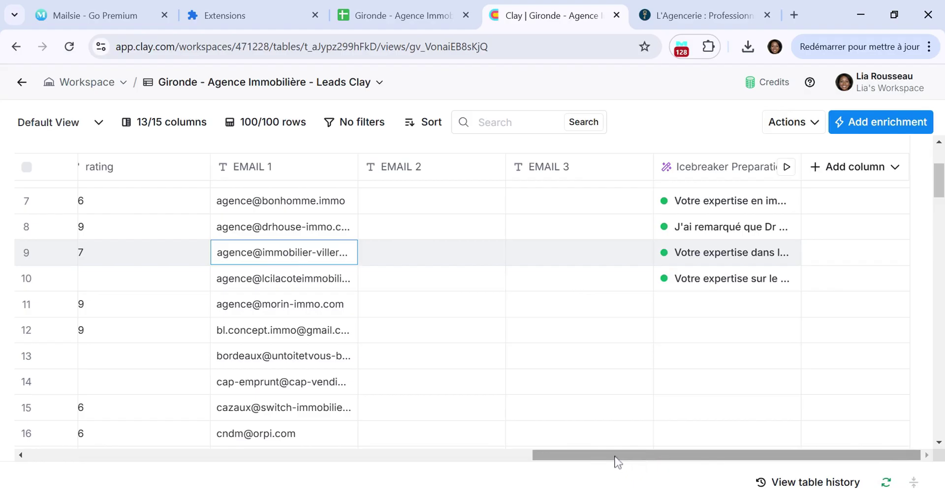
pyautogui.moveTo(616, 455); pyautogui.dragTo(99, 472)
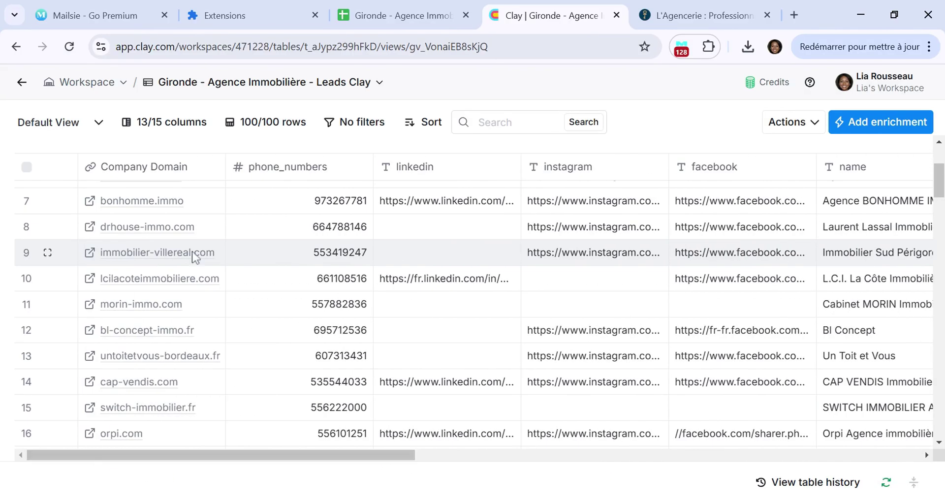
# Open row 9's immobilier-villereal.com website from its Company Domain, browse it, and return to Clay
pyautogui.click(121, 258)
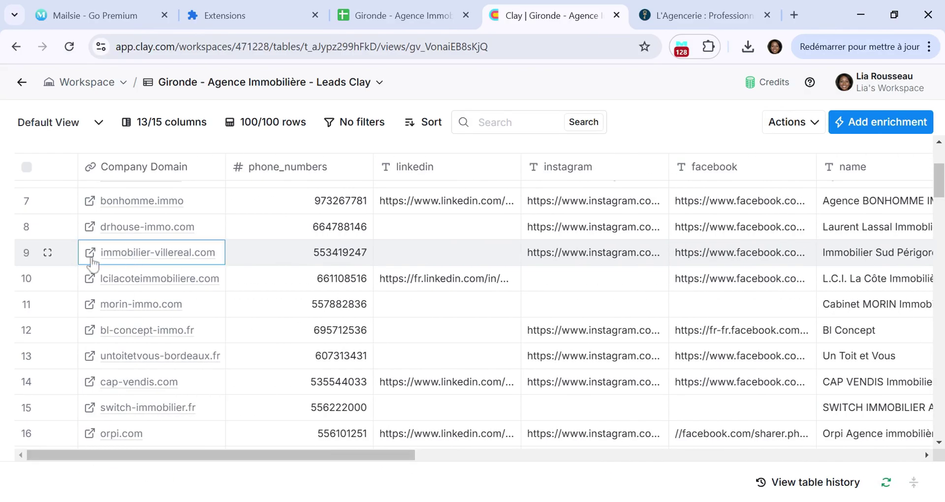
pyautogui.click(90, 254)
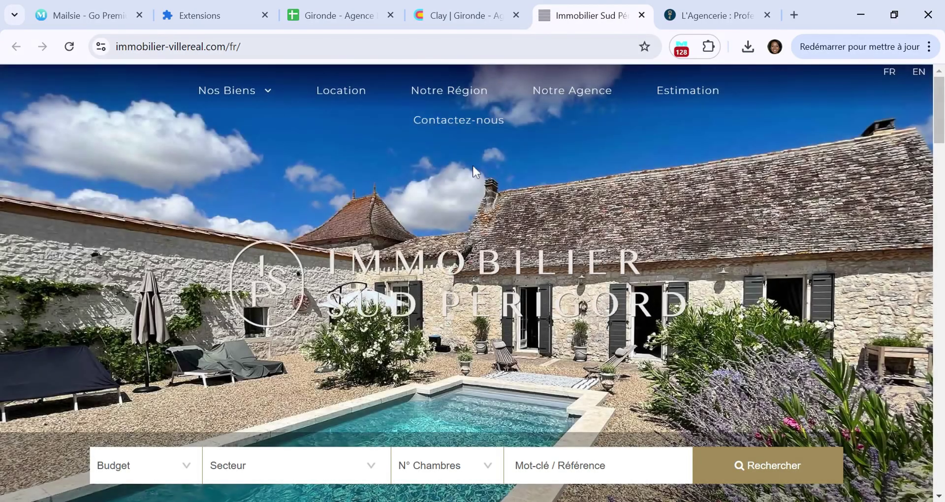
pyautogui.scroll(-3, 474, 171)
pyautogui.scroll(3, 510, 214)
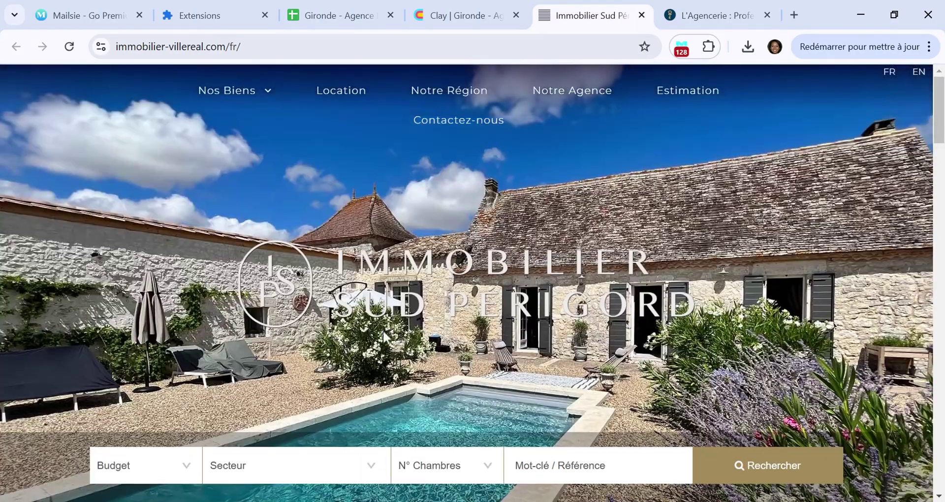
pyautogui.scroll(-10, 441, 306)
pyautogui.scroll(5, 443, 302)
pyautogui.scroll(-3, 444, 302)
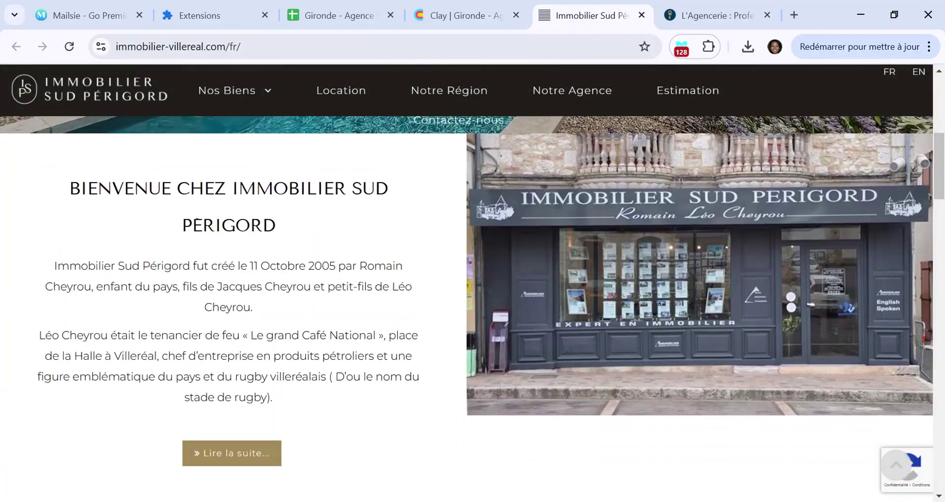
pyautogui.scroll(-2, 467, 264)
pyautogui.scroll(2, 473, 266)
pyautogui.scroll(-2, 267, 280)
pyautogui.scroll(8, 267, 280)
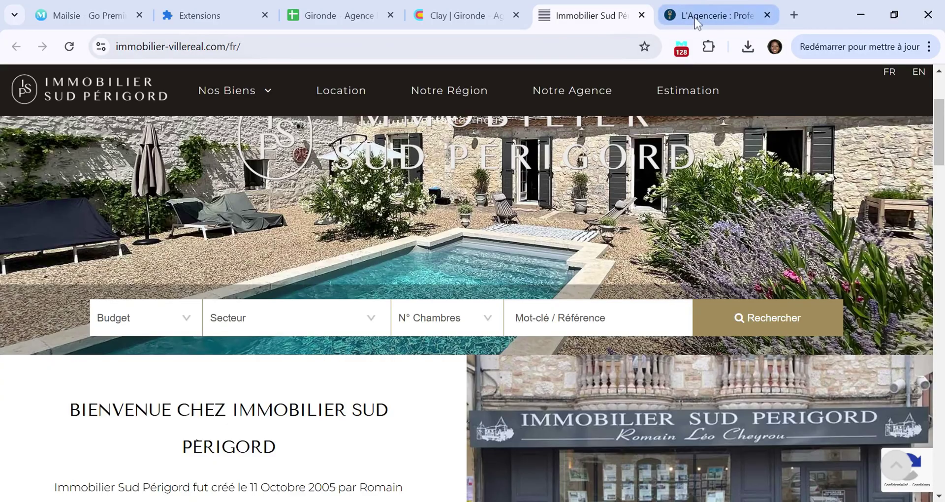
pyautogui.click(697, 22)
pyautogui.click(436, 22)
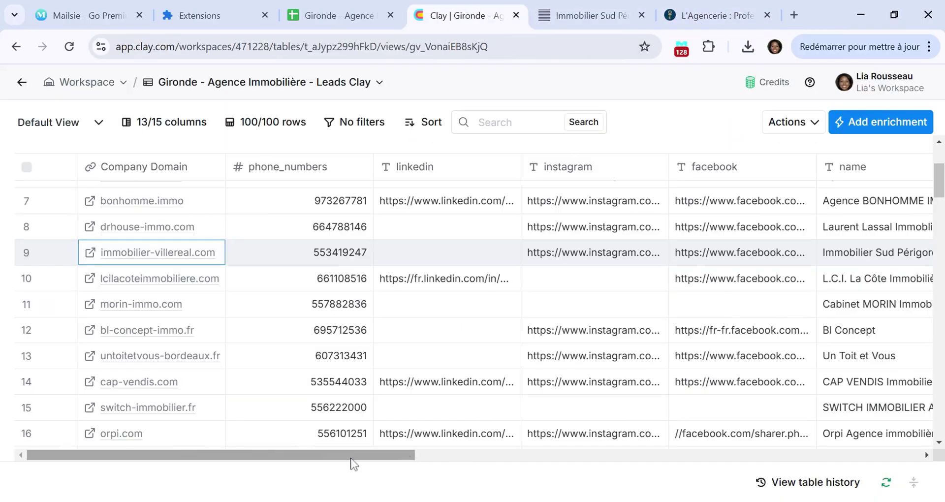
# Open the Icebreaker Preparation column's settings for editing
pyautogui.moveTo(353, 457); pyautogui.dragTo(883, 474)
pyautogui.scroll(3, 783, 249)
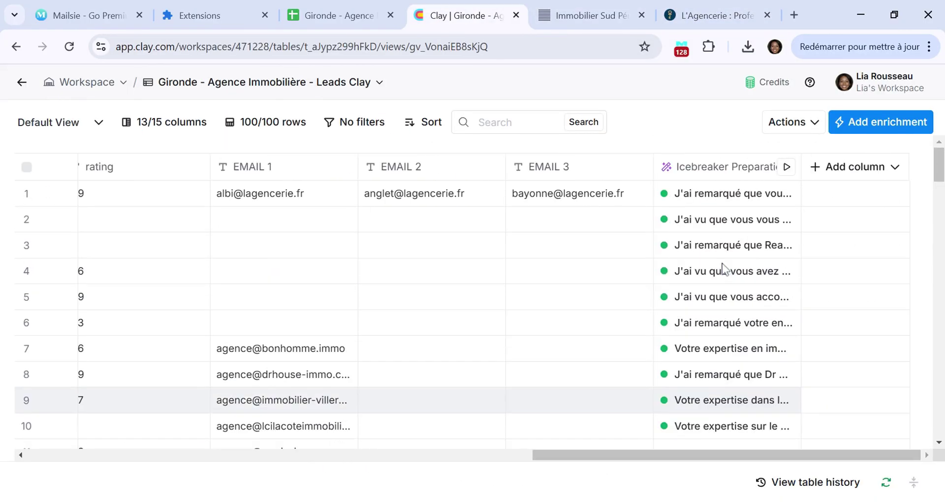
pyautogui.click(740, 177)
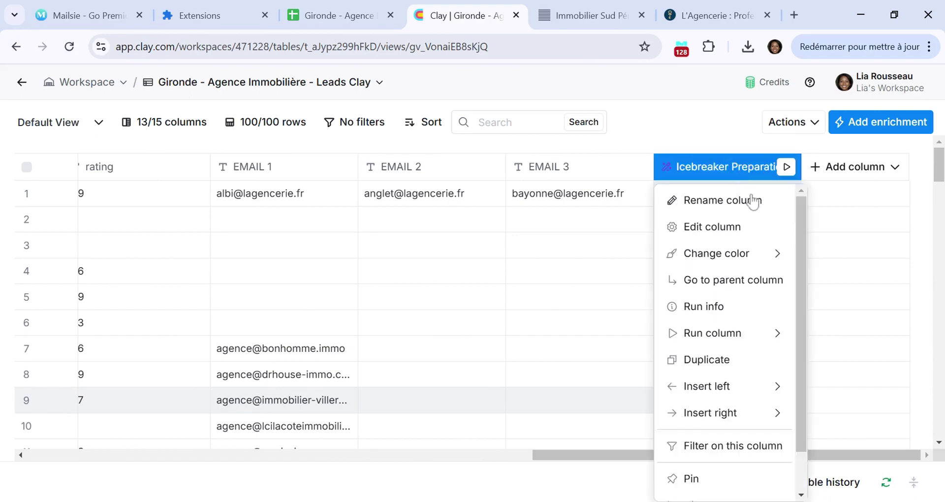
pyautogui.click(707, 229)
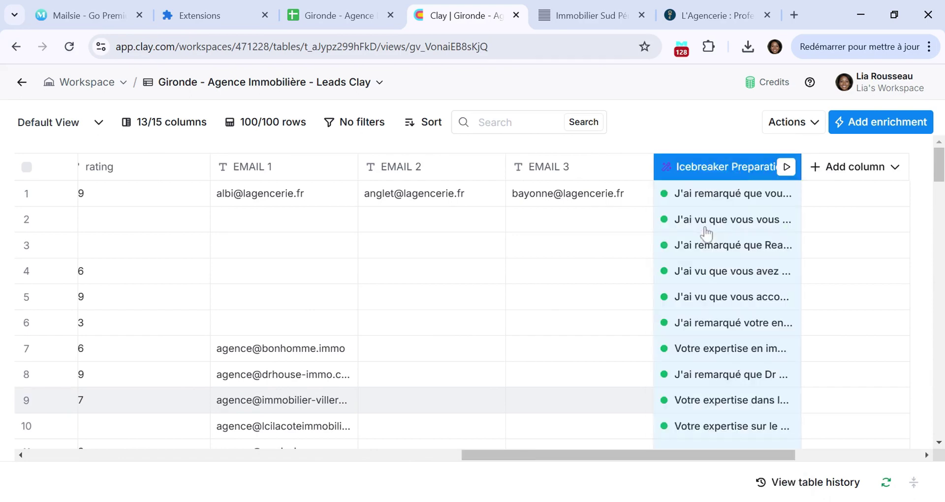
pyautogui.scroll(-5, 756, 305)
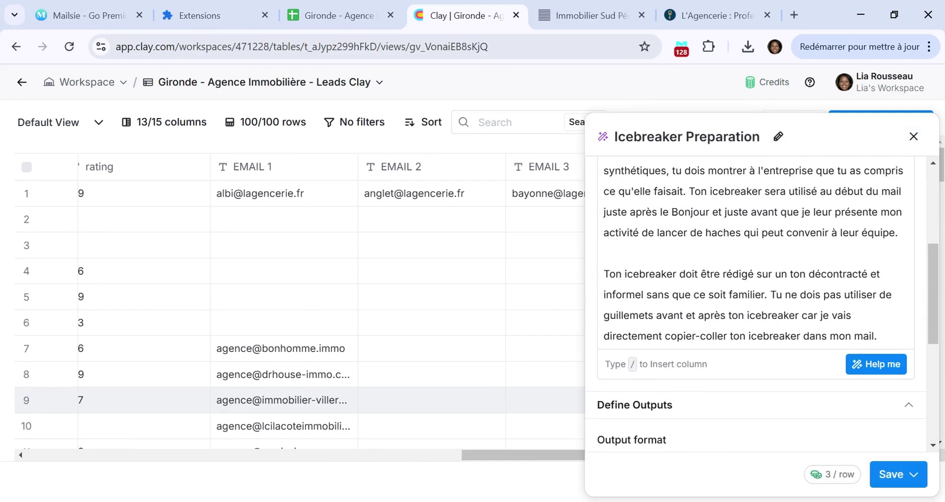
# Append a paragraph asking for concise, flattering sentences and a closing transition to team-building services
pyautogui.click(881, 337)
pyautogui.press('Return')
pyautogui.press('Return')
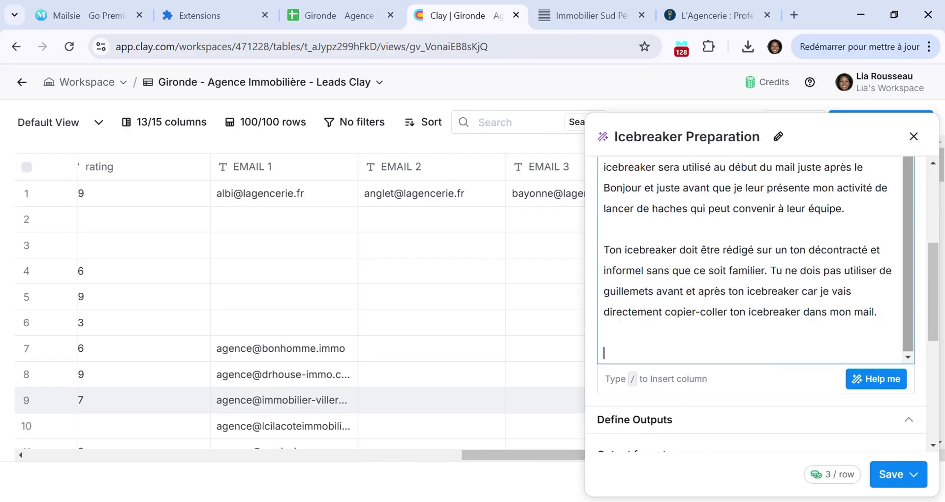
pyautogui.write('Je veux des phrases vraiment synthétique et qui flattent')
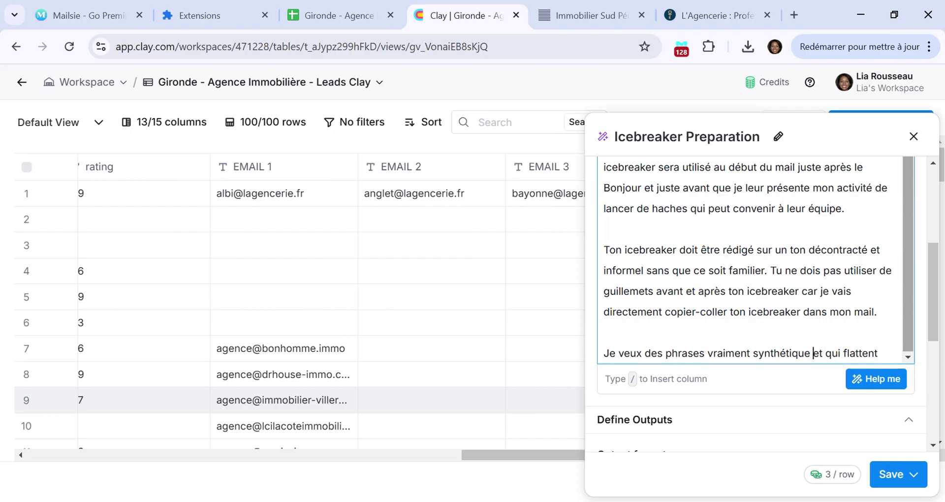
pyautogui.write('s')
pyautogui.write('l')
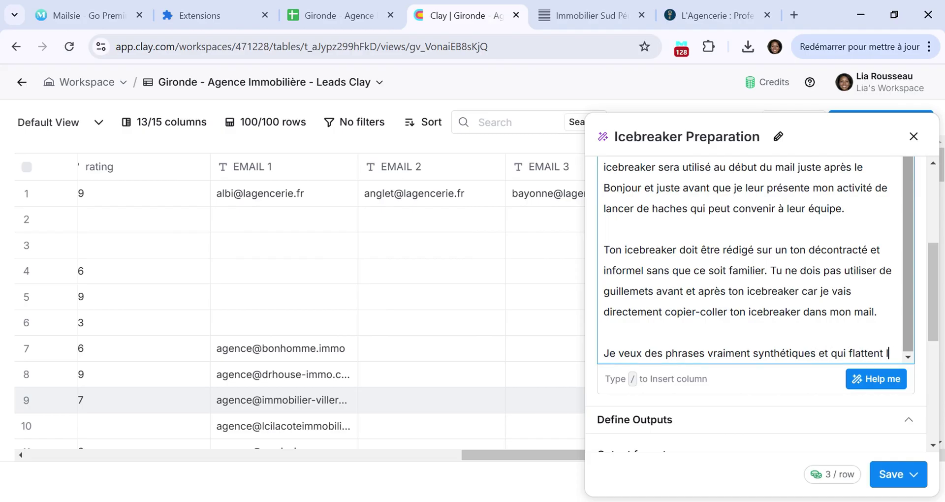
pyautogui.write("'entreprise. ")
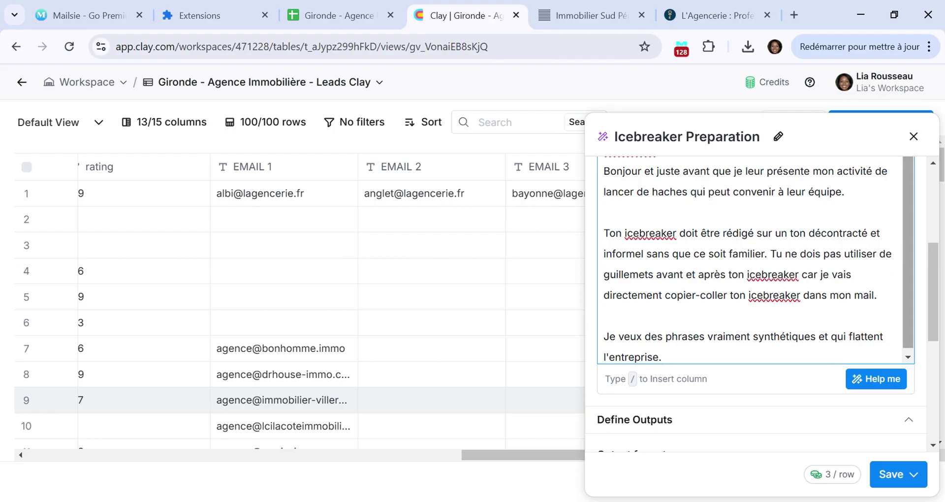
pyautogui.write('Tu p')
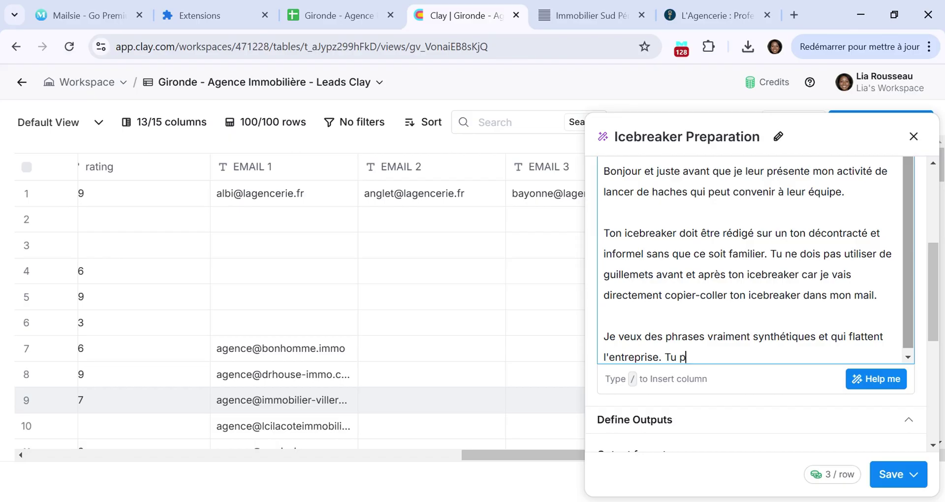
pyautogui.press('BackSpace')
pyautogui.write('peux également ajouter une')
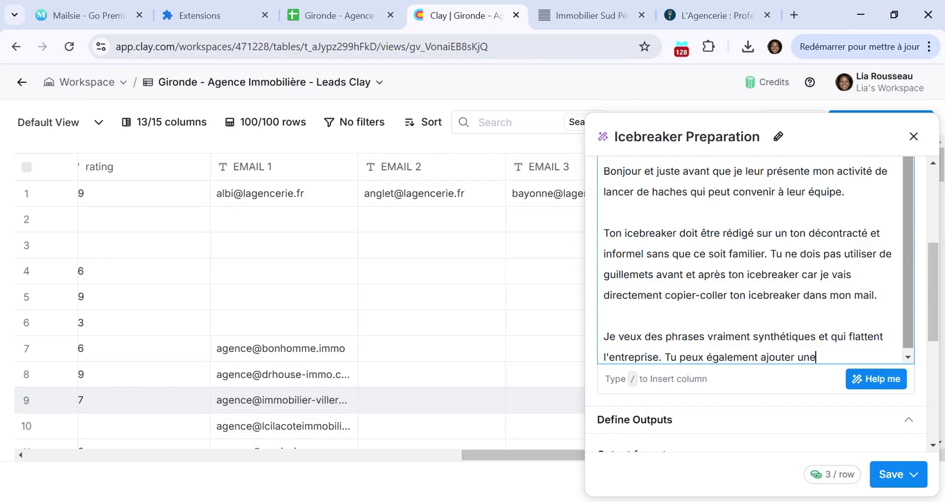
pyautogui.write(' troisième et dernière p')
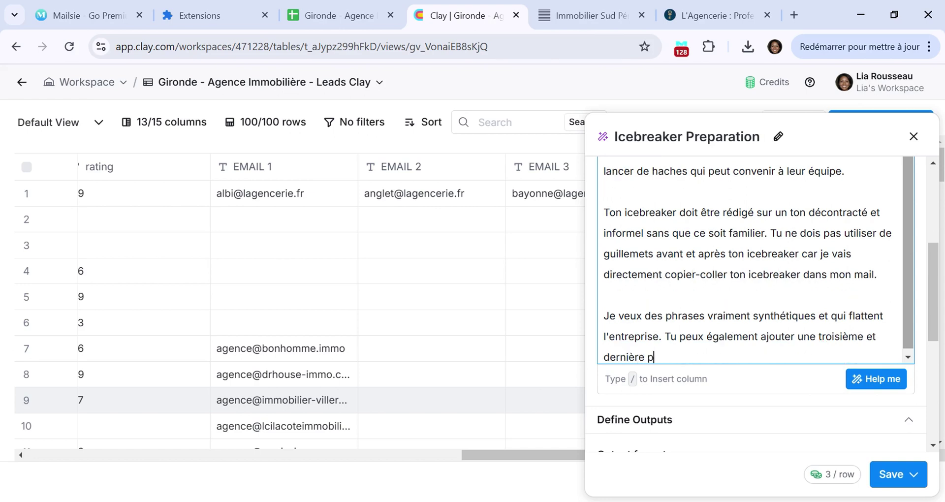
pyautogui.write('hrase qui fait la trans')
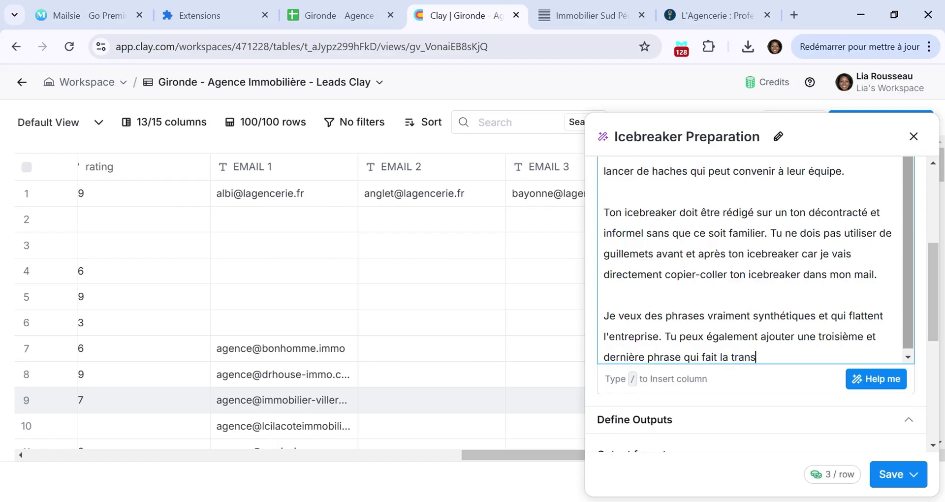
pyautogui.write('ition avec mes services')
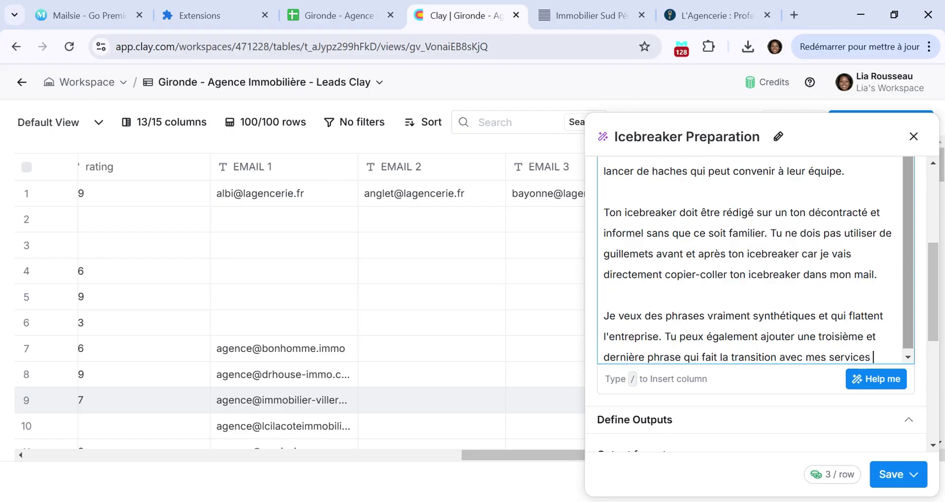
pyautogui.write(' de team b')
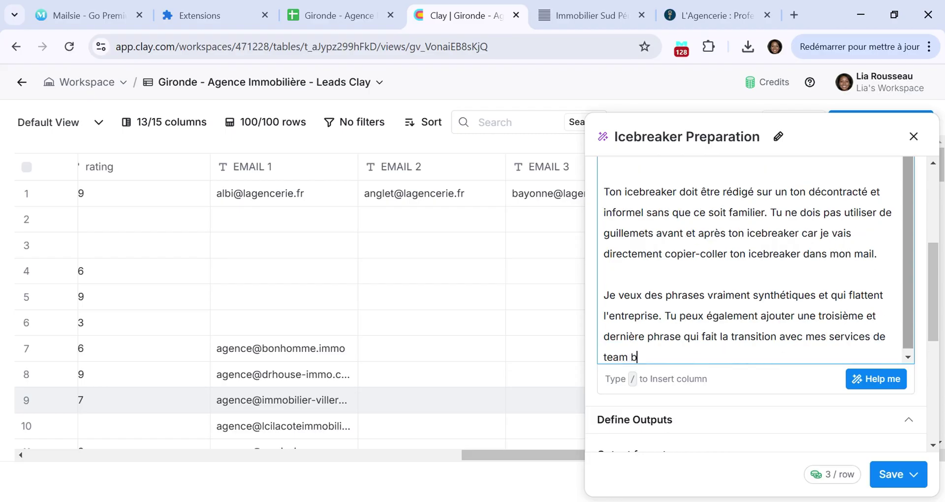
pyautogui.write('uilding et donc ')
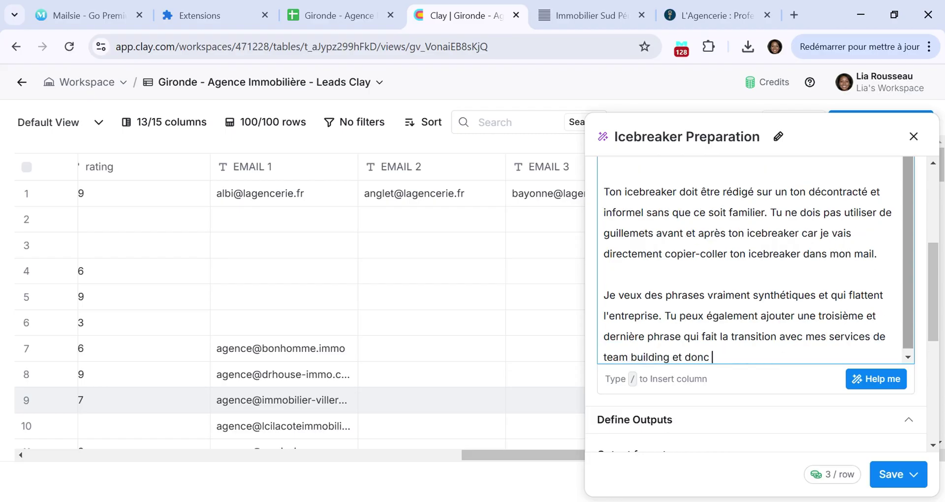
pyautogui.write("de cohésion d'é")
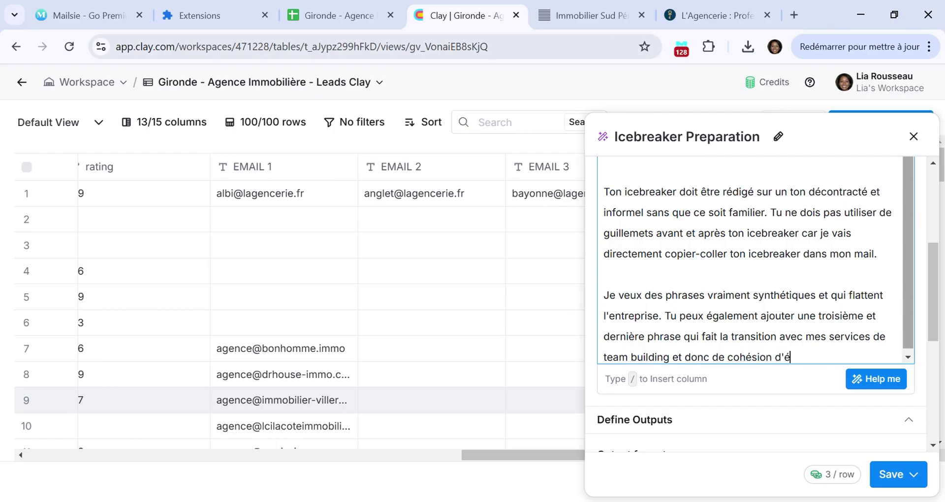
pyautogui.write('quipe. Par exemple,')
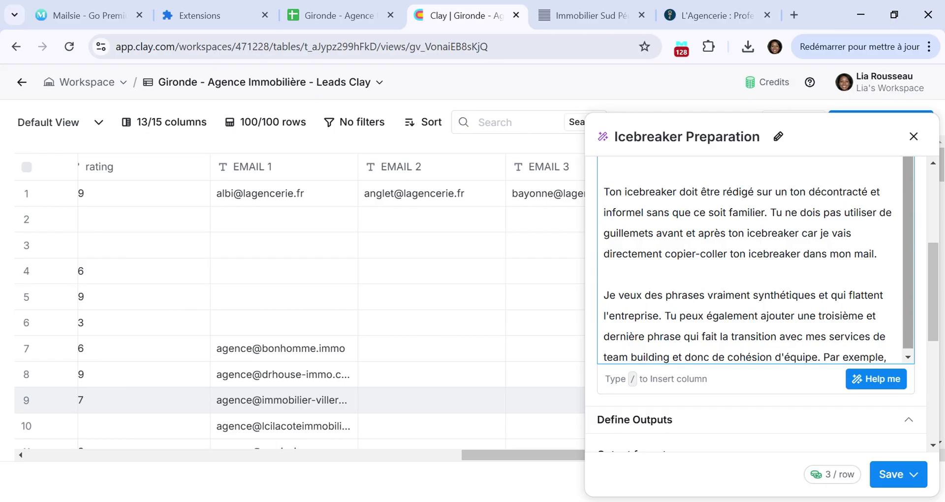
pyautogui.write(' tu peux les fl')
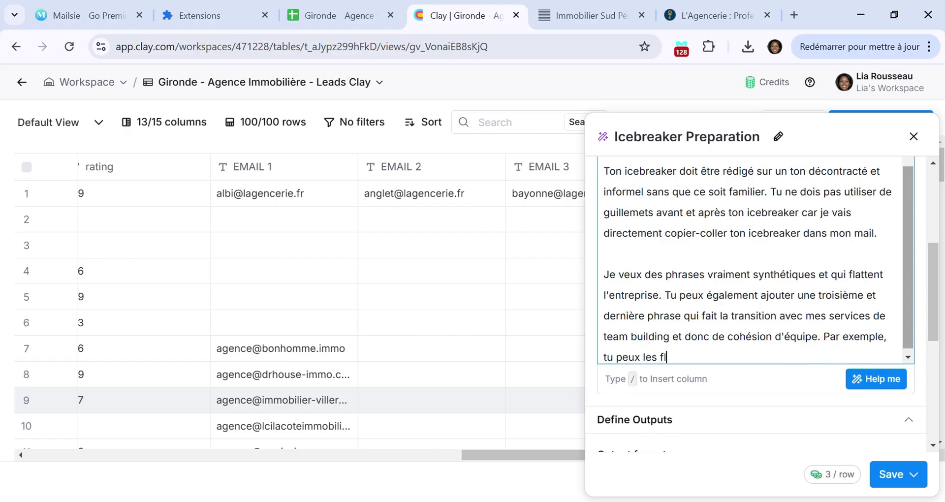
pyautogui.write('atter sur leur activité')
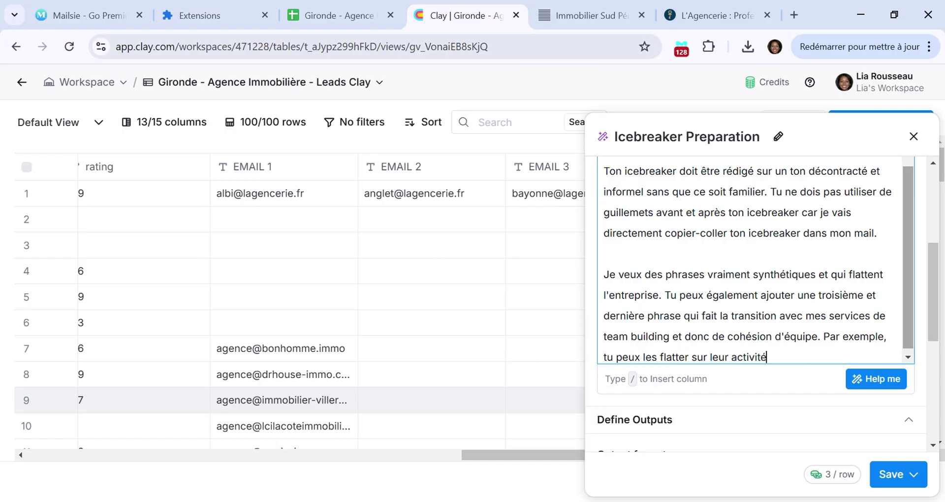
pyautogui.write(' et ta dernière phrase')
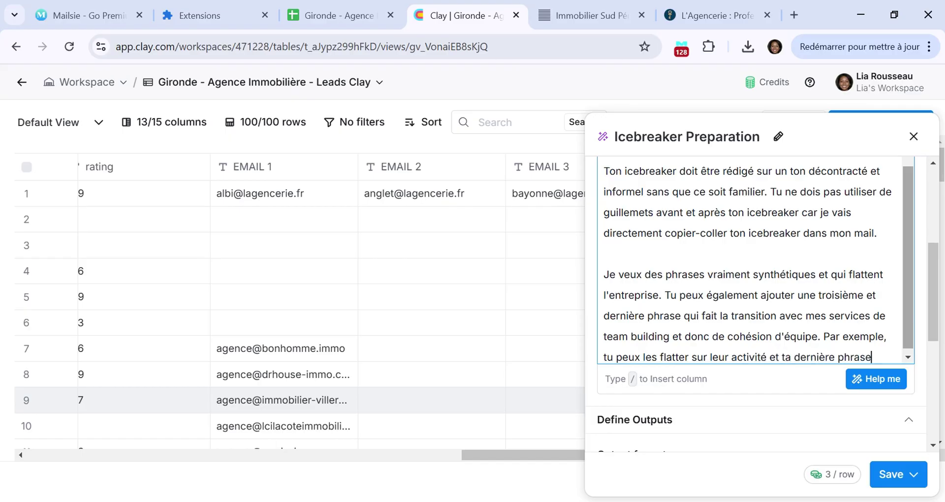
pyautogui.write(' indique que ')
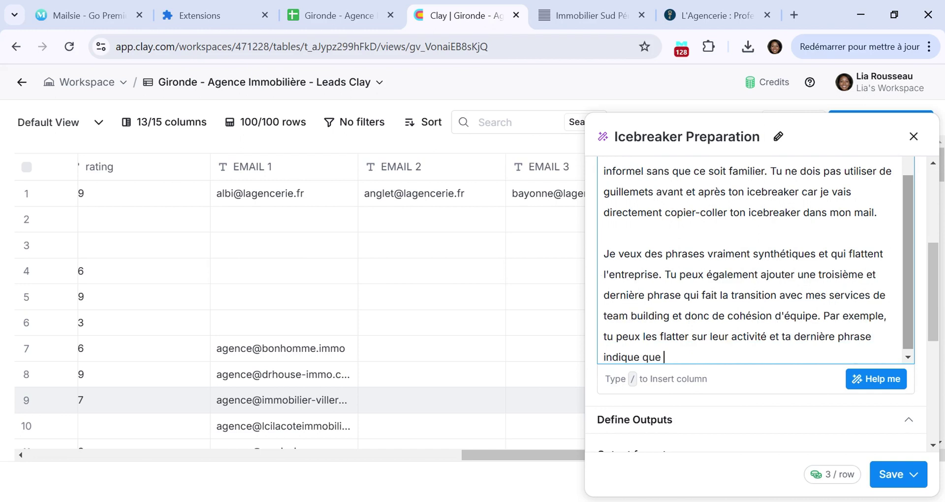
pyautogui.write('leur équipe doit être vraiment')
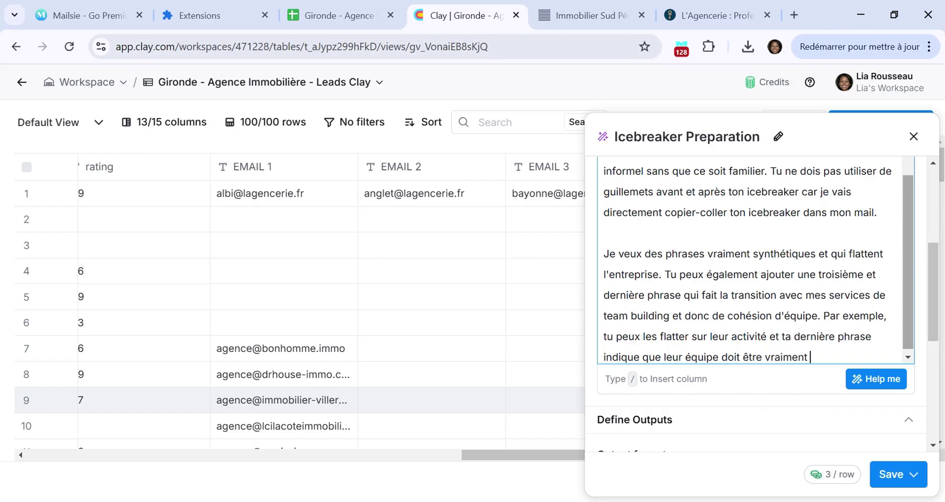
pyautogui.write(' soudée et mot')
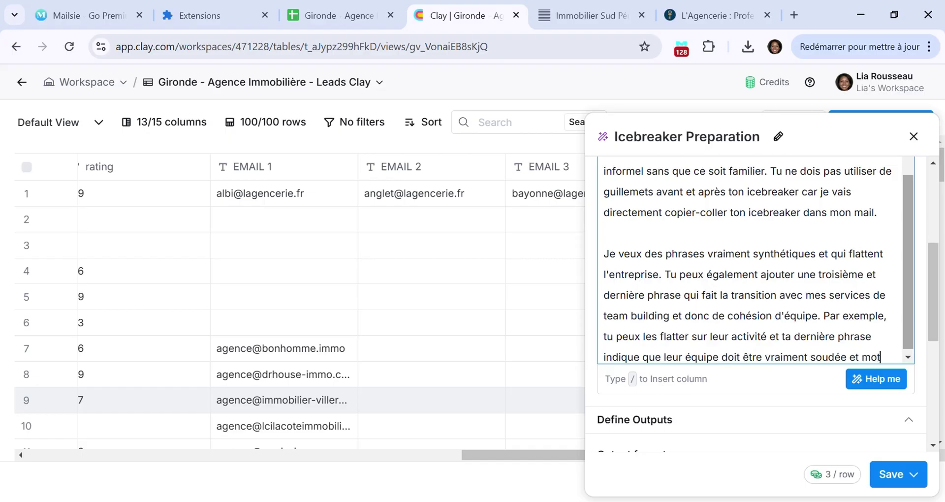
pyautogui.write("ivée et qu'il")
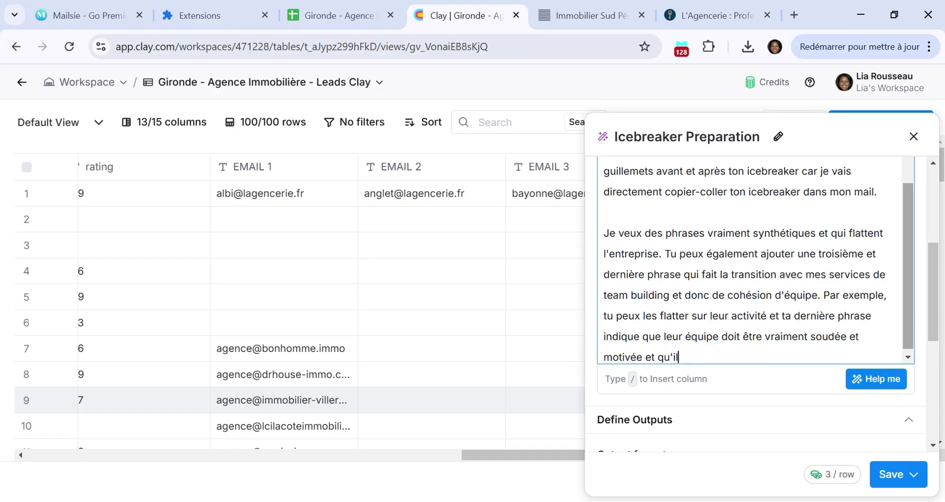
pyautogui.write(' faut maintenant ')
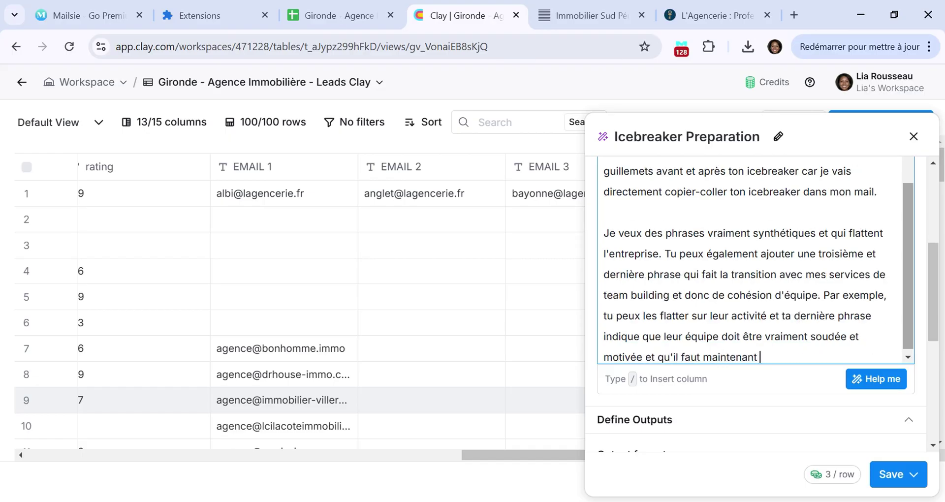
pyautogui.write('penser à rem')
pyautogui.press('BackSpace')
pyautogui.press('BackSpace')
pyautogui.write('écompenser son équipe.')
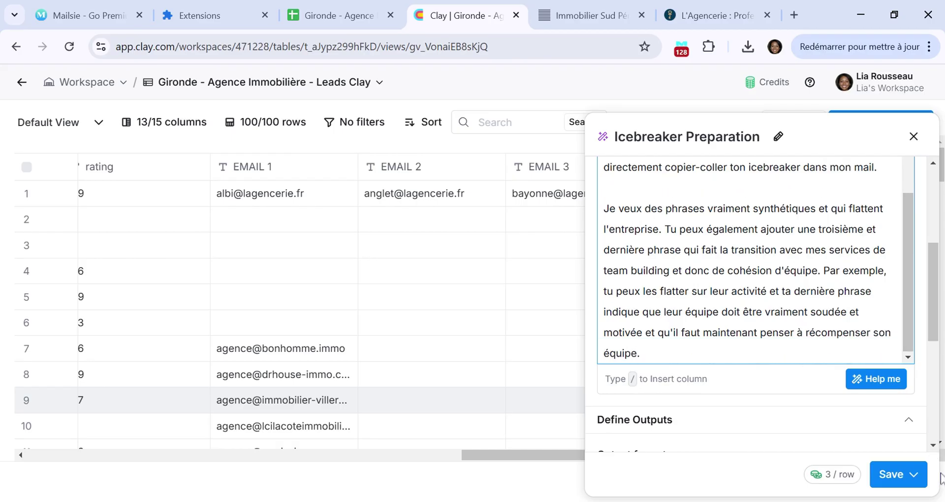
pyautogui.click(914, 476)
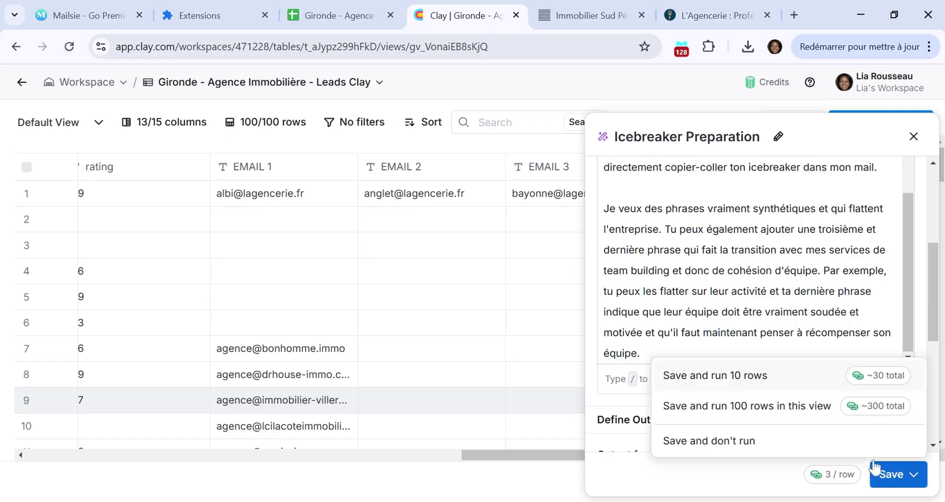
# Rerun the first 10 rows with the revised prompt and open row 1's regenerated icebreaker
pyautogui.click(775, 385)
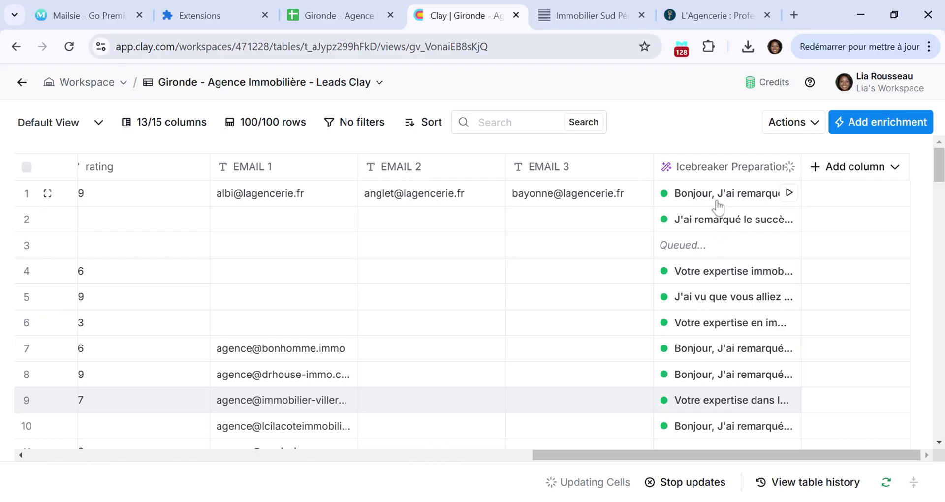
pyautogui.click(718, 204)
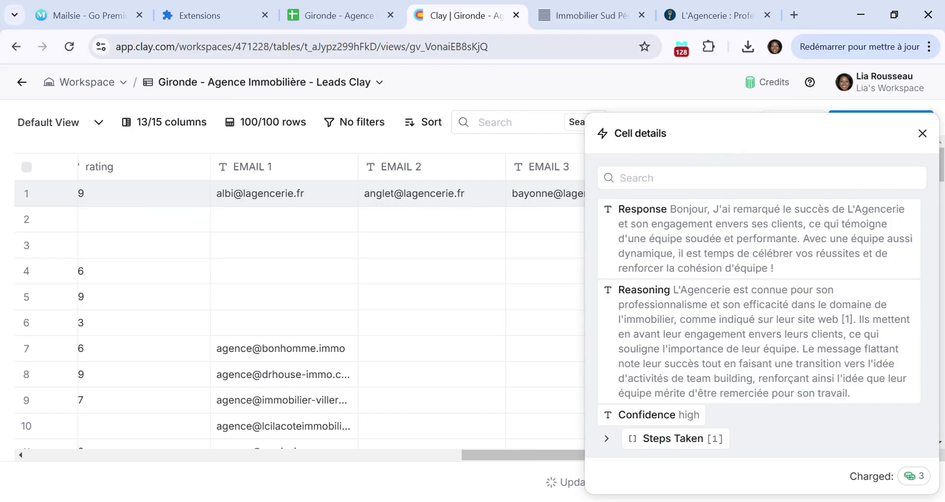
# Review the regenerated icebreakers of rows 9 and 5, then open the Icebreaker Preparation column menu
pyautogui.click(922, 135)
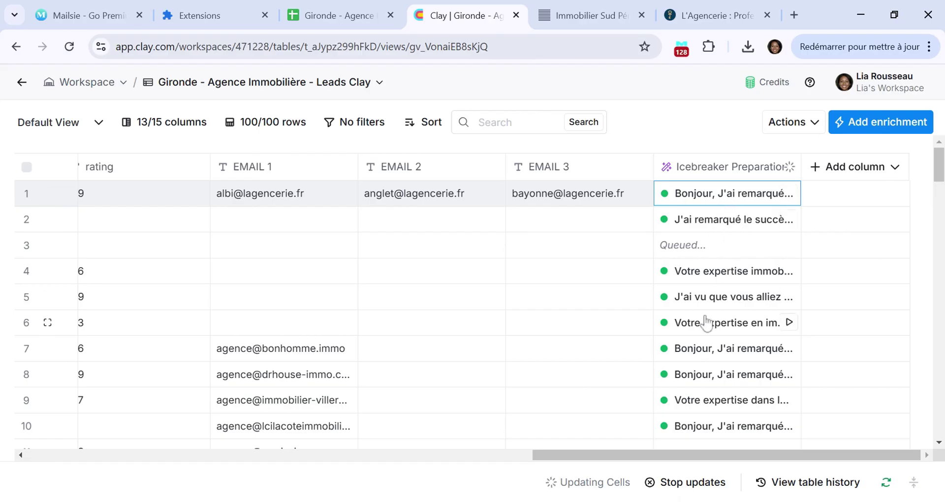
pyautogui.scroll(-3, 720, 296)
pyautogui.scroll(2, 720, 296)
pyautogui.click(721, 328)
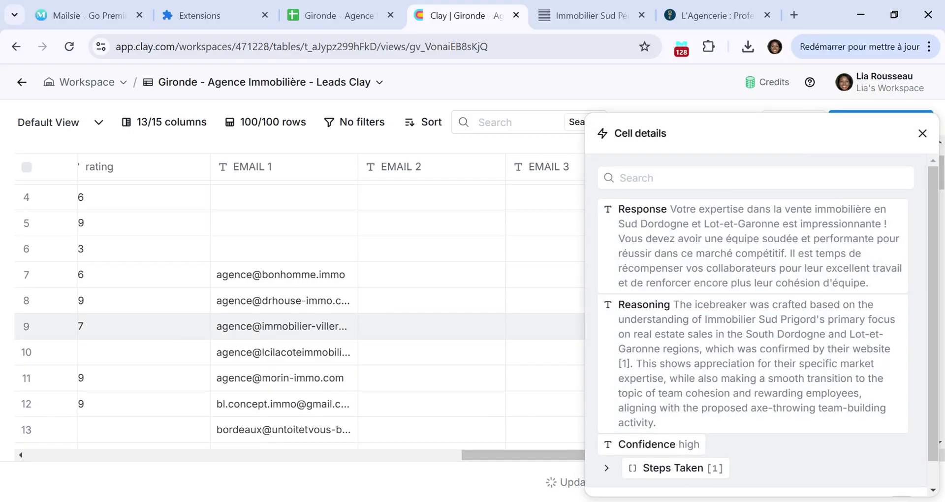
pyautogui.click(554, 243)
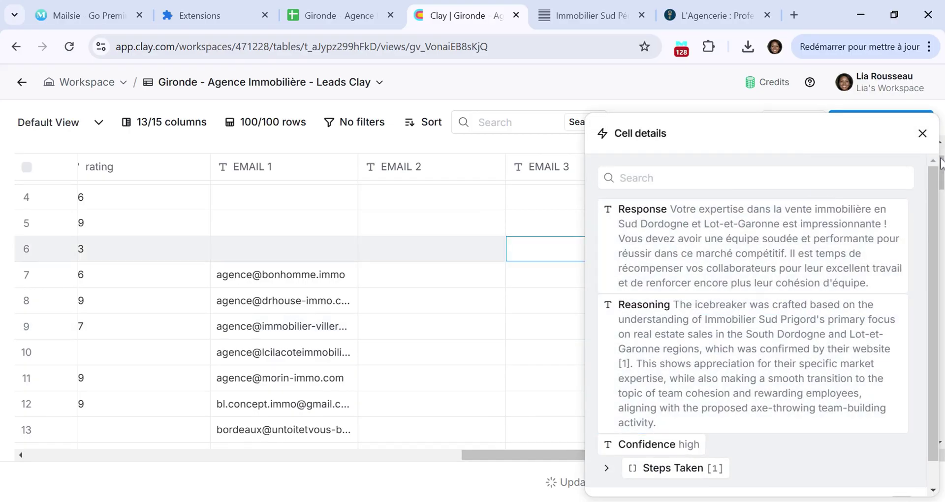
pyautogui.click(930, 135)
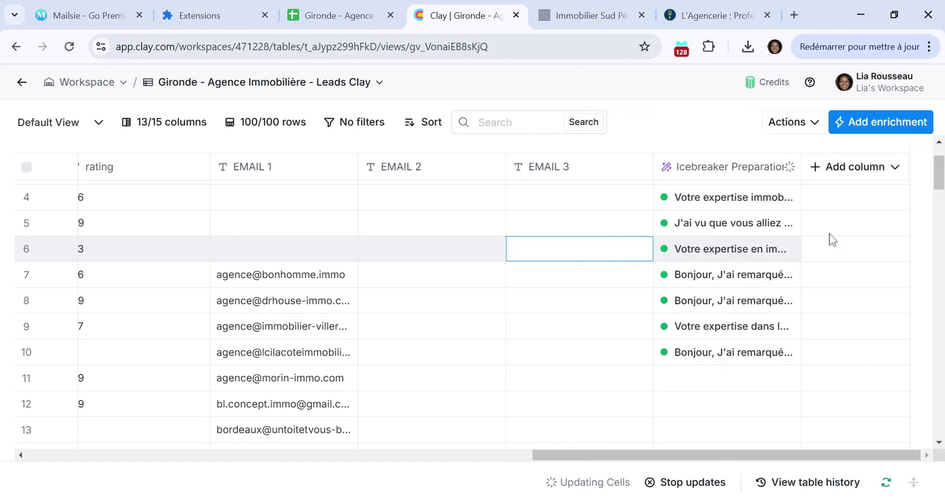
pyautogui.click(731, 224)
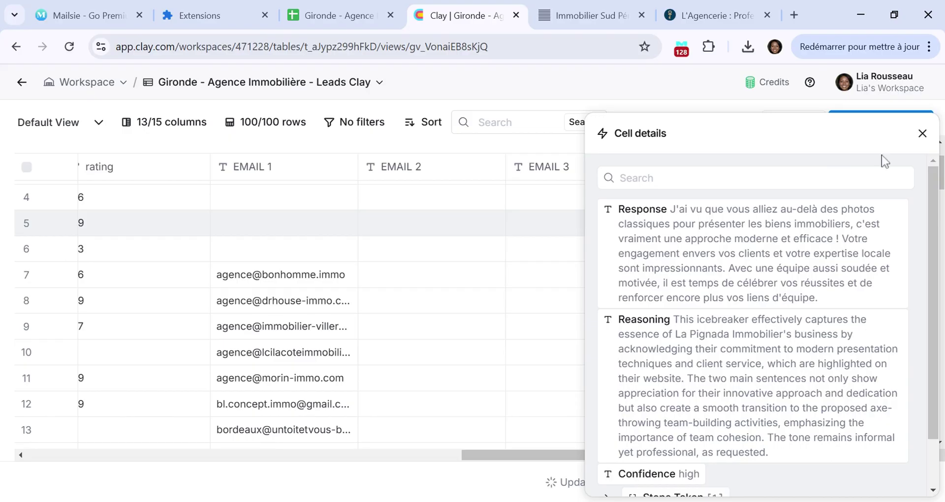
pyautogui.click(922, 133)
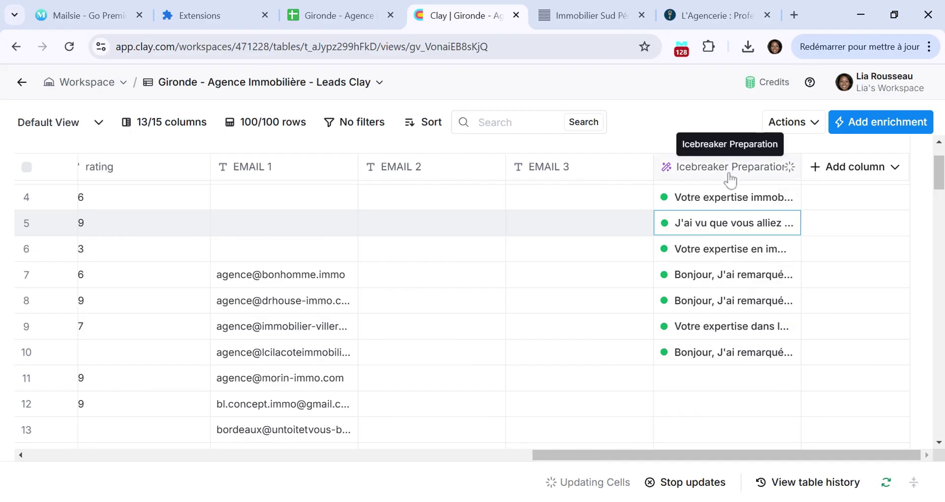
pyautogui.click(730, 181)
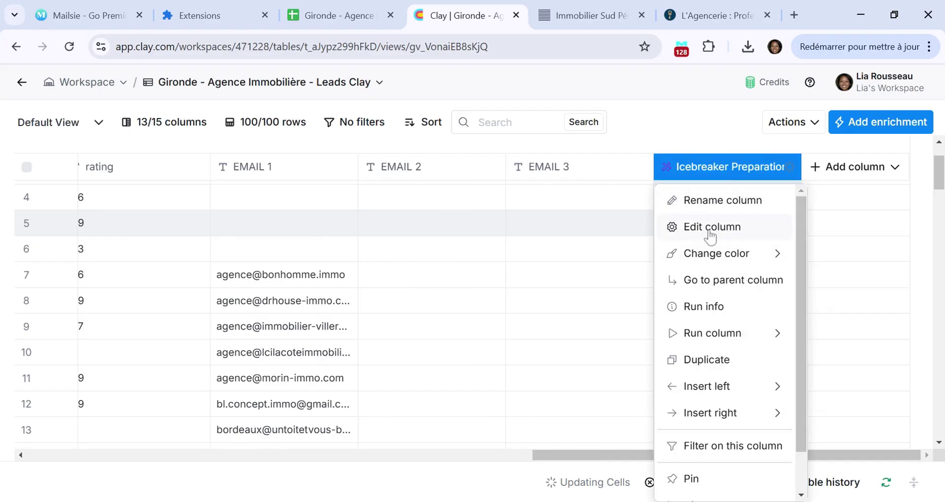
# Edit the Icebreaker Preparation column and start a new paragraph after the existing prompt
pyautogui.click(710, 236)
pyautogui.scroll(-10, 858, 414)
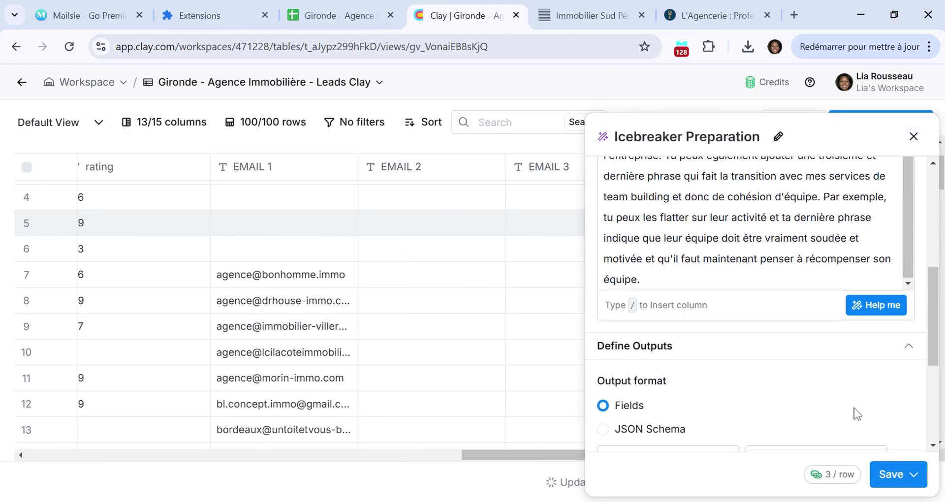
pyautogui.click(641, 279)
pyautogui.press('Return')
pyautogui.press('Return')
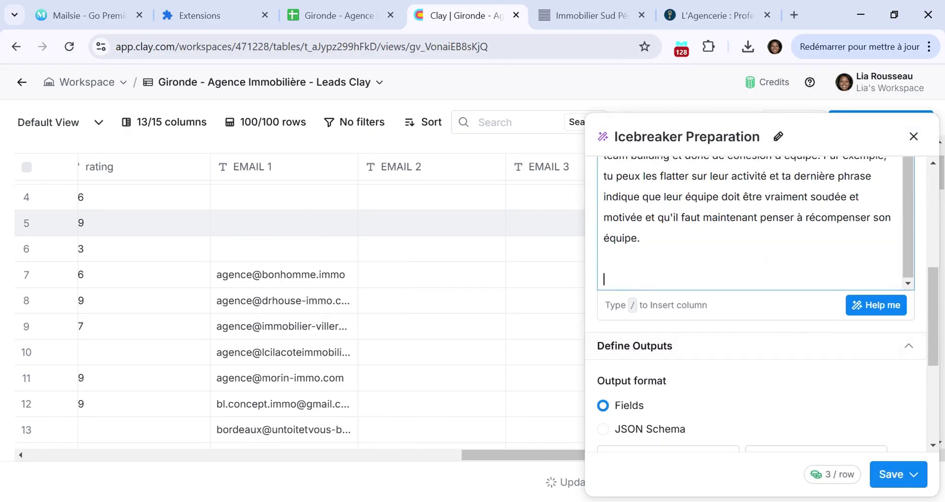
# Add instructions for a less formal, human tone, 15 words maximum, and no opening "Bonjour"
pyautogui.write('Tu dois avoir')
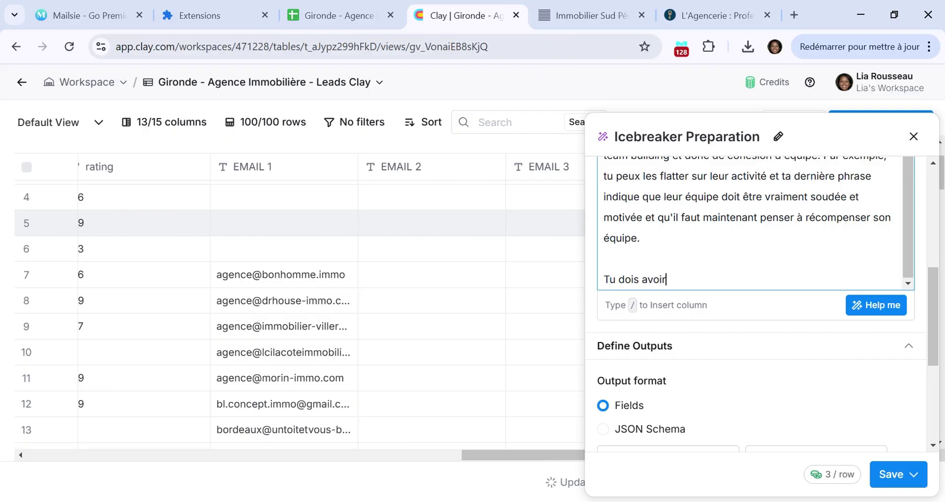
pyautogui.write(' un ton vraiment moins for')
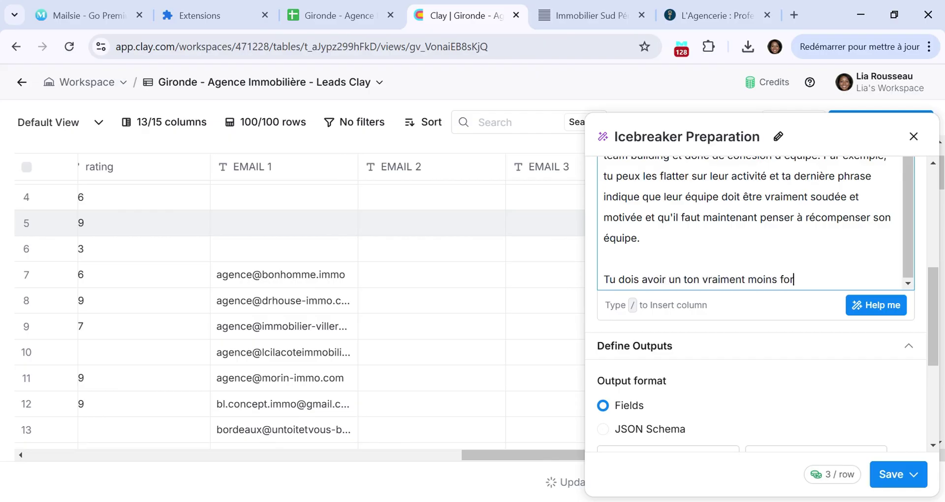
pyautogui.write('mel. On dirait des phr')
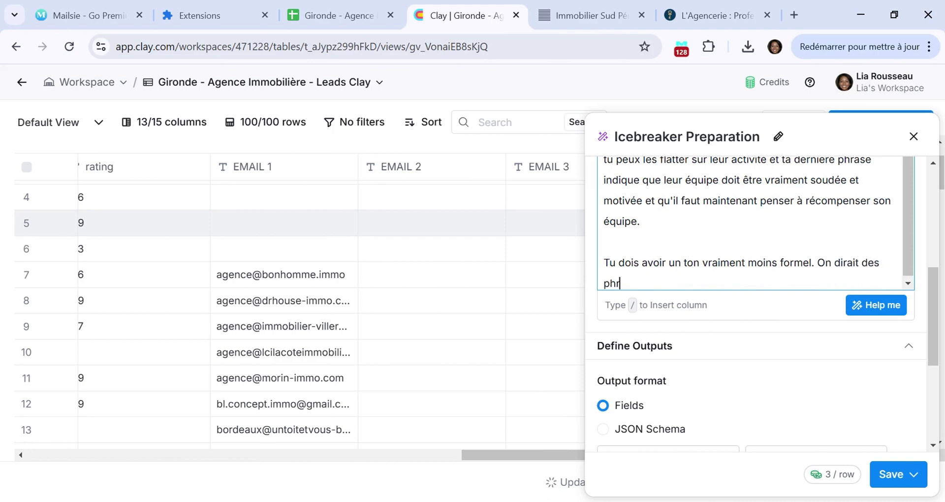
pyautogui.write('ases trop co')
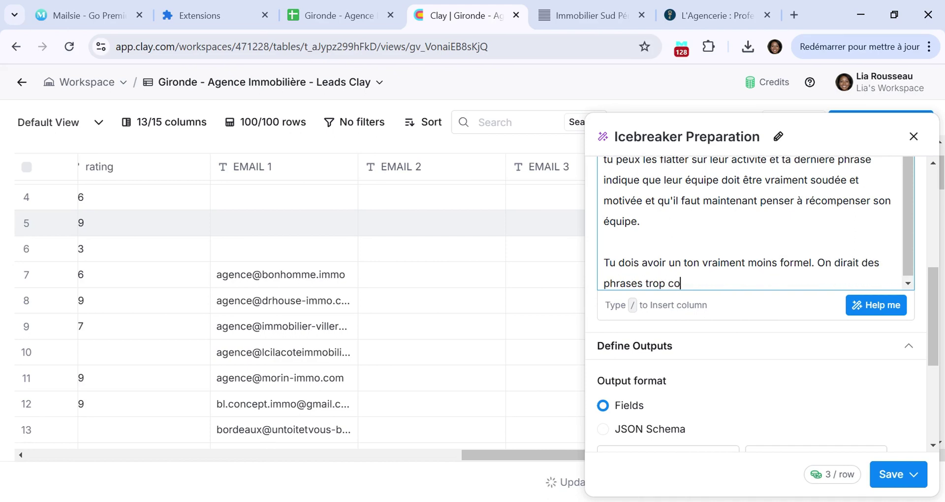
pyautogui.write('mmerciale. J')
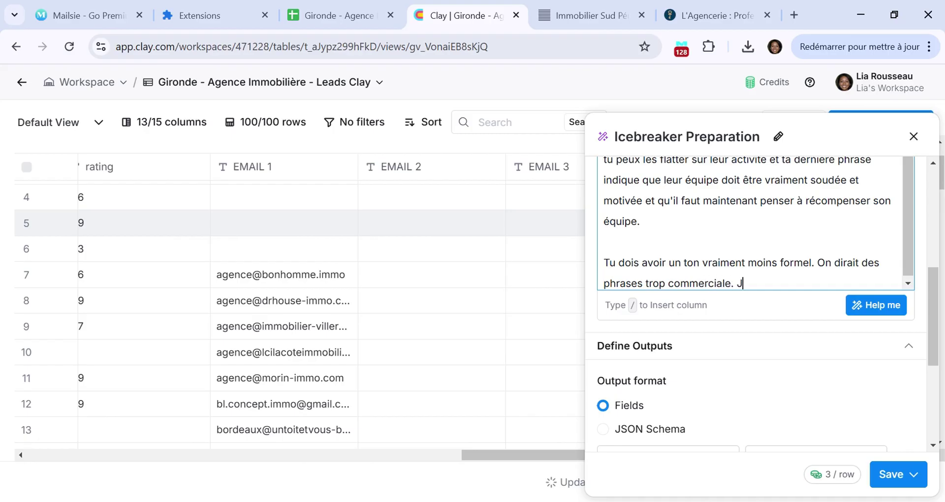
pyautogui.write('e veux vraiment que tu')
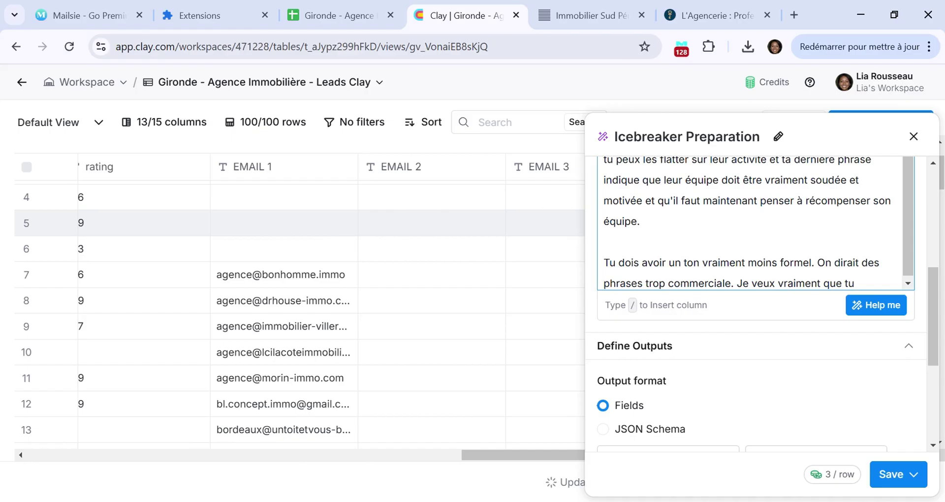
pyautogui.write(' aies une ')
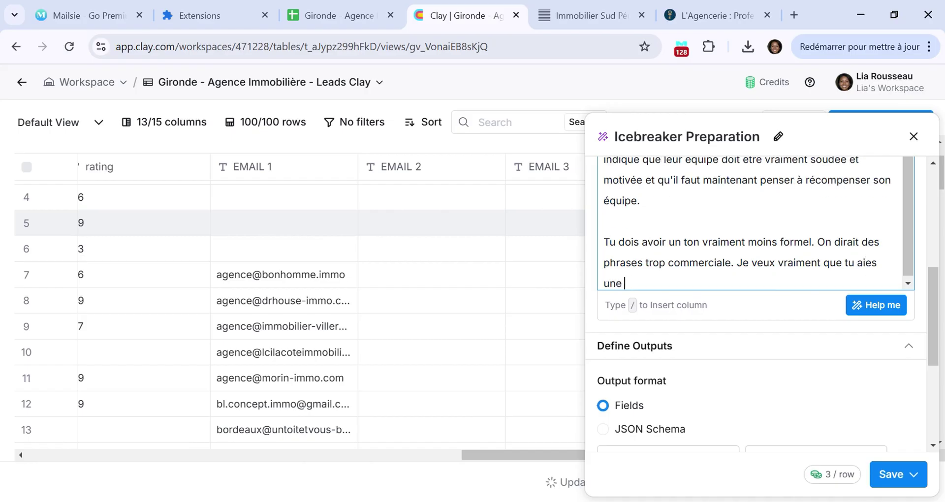
pyautogui.write('approche plus')
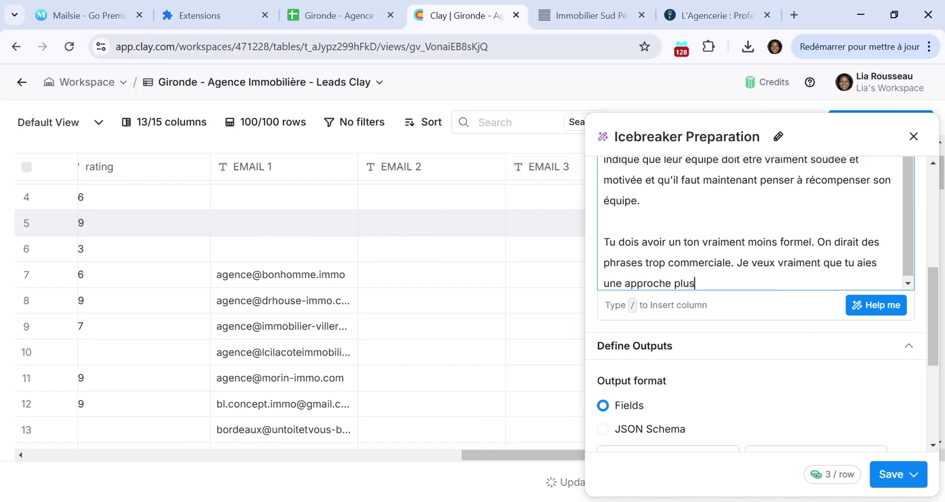
pyautogui.write(' humaine.')
pyautogui.write('Ton icebr')
pyautogui.write('doit')
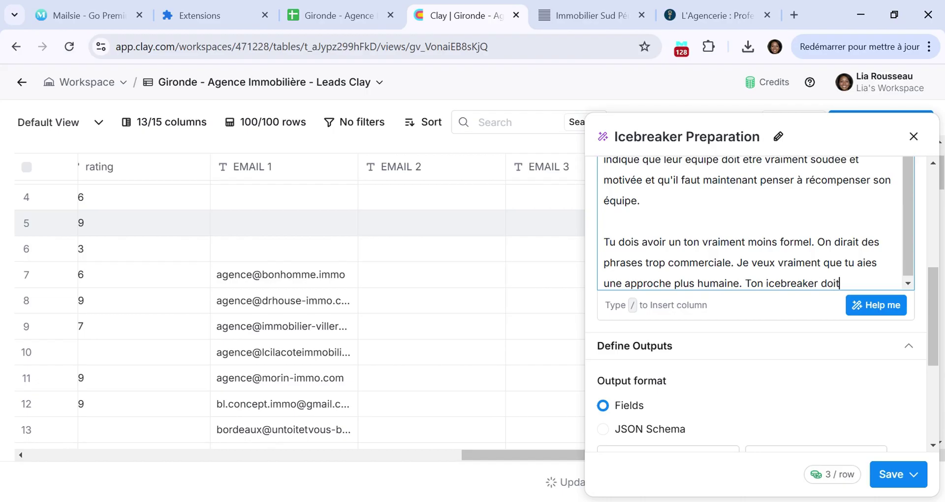
pyautogui.write(' faire maximum ')
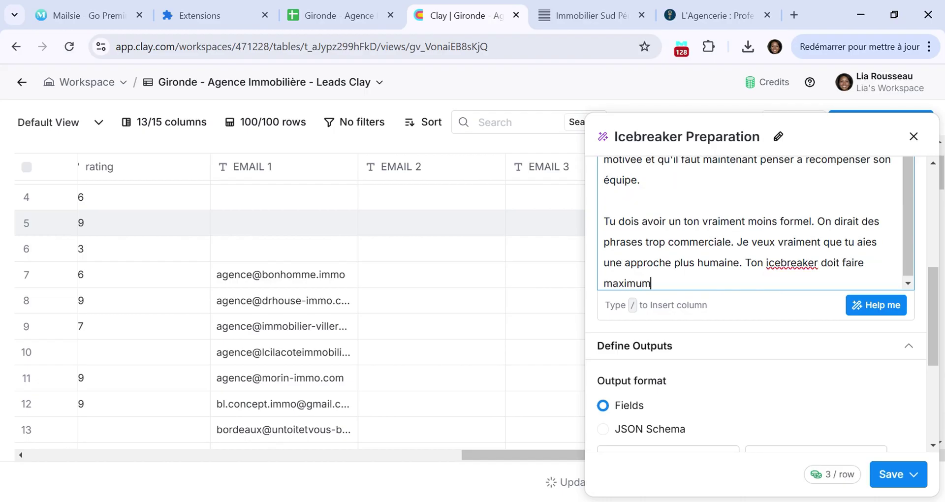
pyautogui.write('15 mot')
pyautogui.write('s')
pyautogui.write('. T')
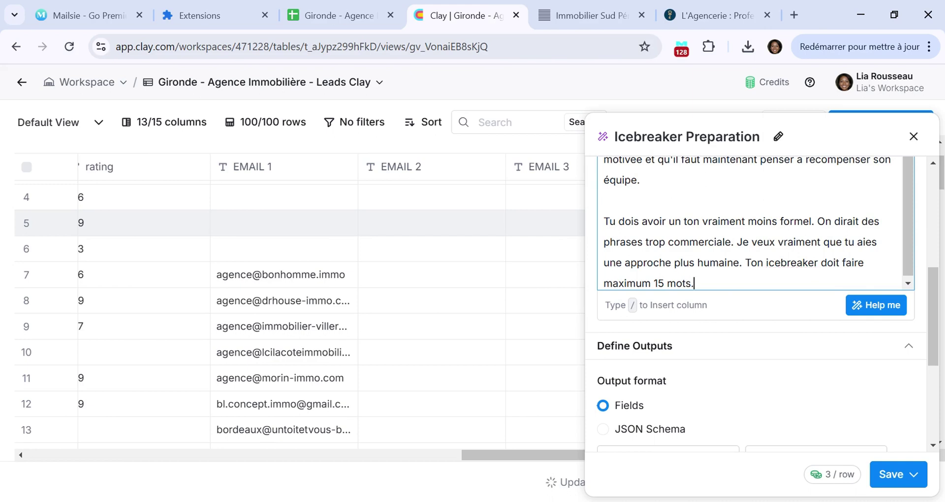
pyautogui.write('u ne soit')
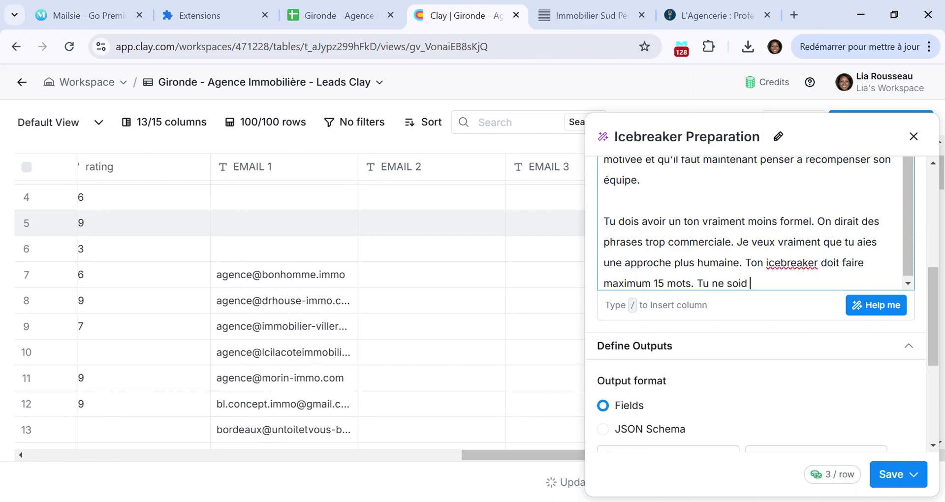
pyautogui.press('BackSpace')
pyautogui.press('BackSpace')
pyautogui.press('BackSpace')
pyautogui.press('BackSpace')
pyautogui.write('dois pas dire ')
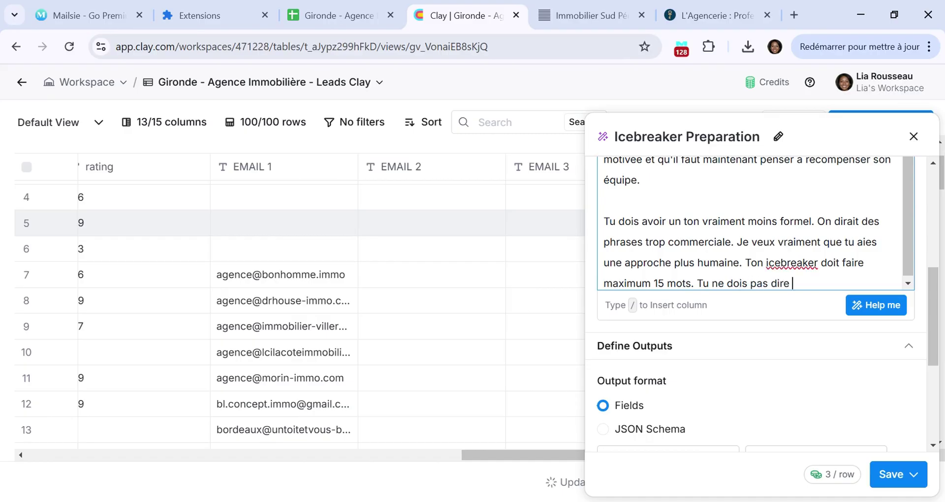
pyautogui.write('"Bonjo')
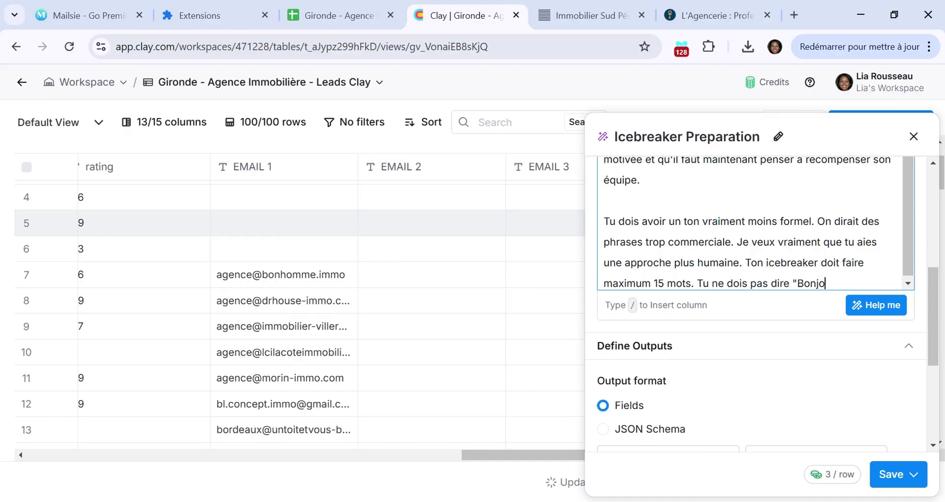
pyautogui.write('ur" au début c')
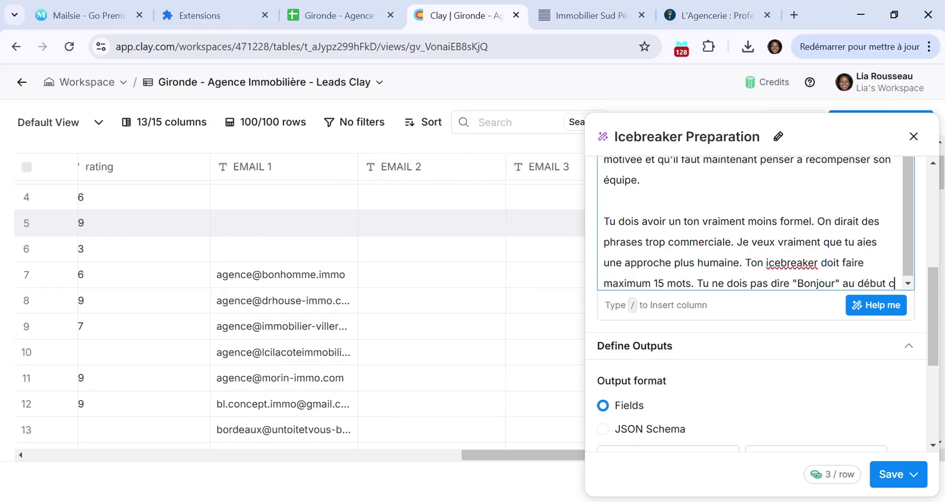
pyautogui.write('ar je vais copier-è')
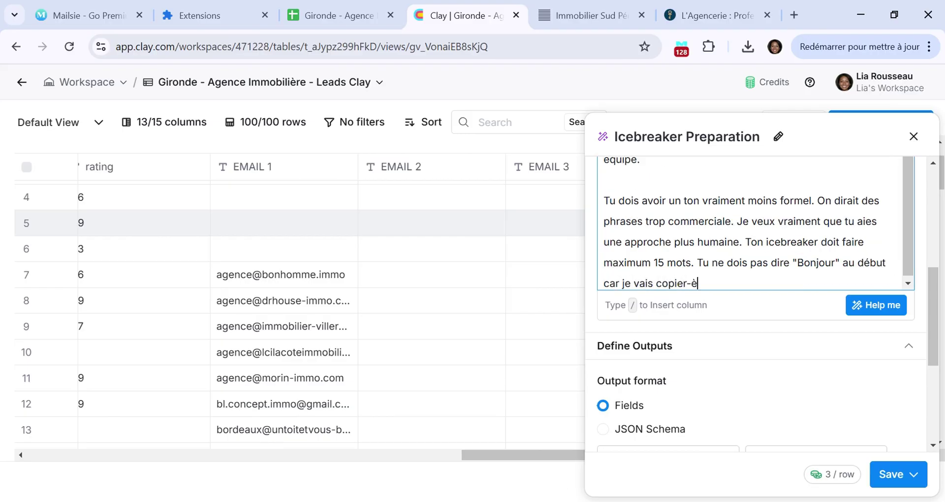
pyautogui.press('BackSpace')
pyautogui.write('coller ton')
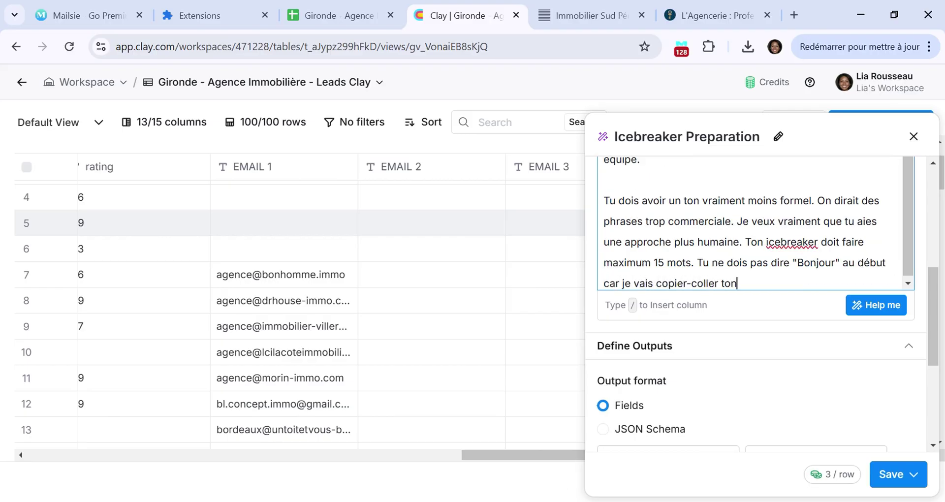
pyautogui.write(' icebreaker.')
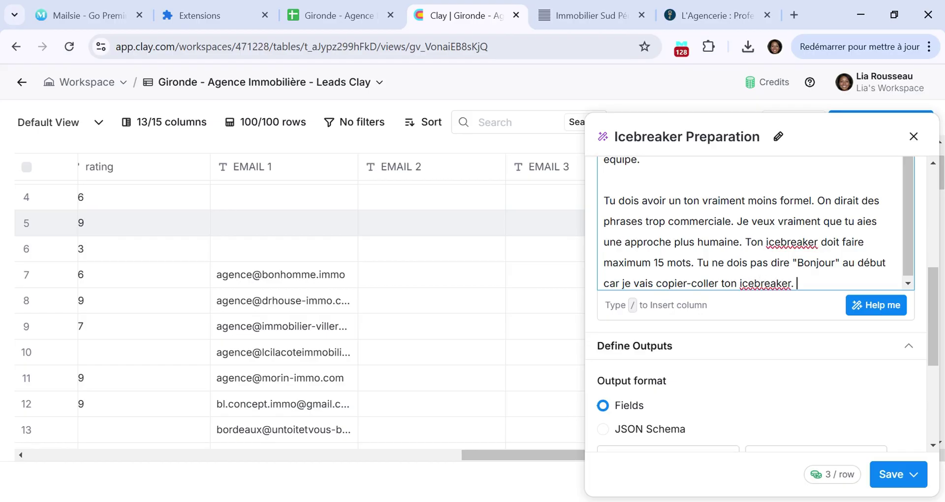
pyautogui.write(' Tu doi')
pyautogui.press('BackSpace')
pyautogui.press('BackSpace')
pyautogui.press('BackSpace')
pyautogui.press('BackSpace')
pyautogui.press('BackSpace')
pyautogui.press('BackSpace')
pyautogui.scroll(5, 753, 222)
pyautogui.scroll(-3, 822, 276)
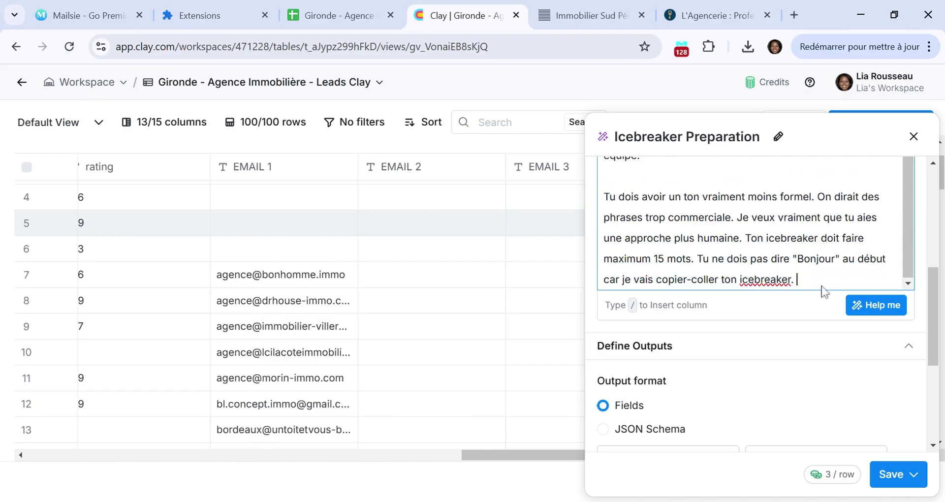
pyautogui.scroll(-4, 781, 270)
pyautogui.scroll(3, 780, 266)
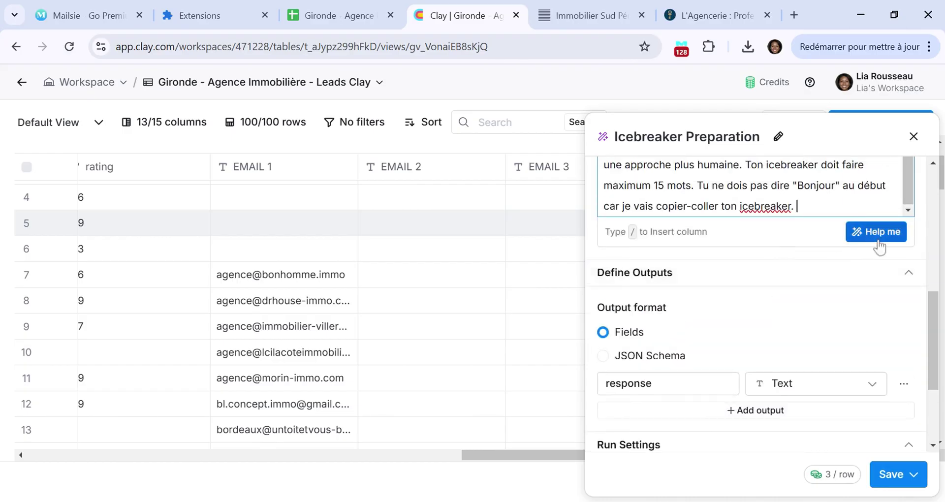
# Save the updated prompt and queue the column to rerun on 10 rows
pyautogui.click(899, 483)
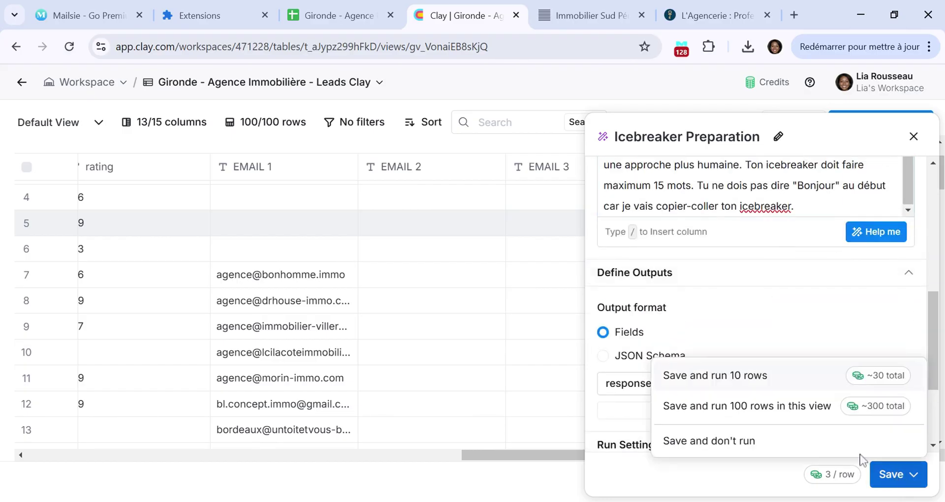
pyautogui.click(732, 386)
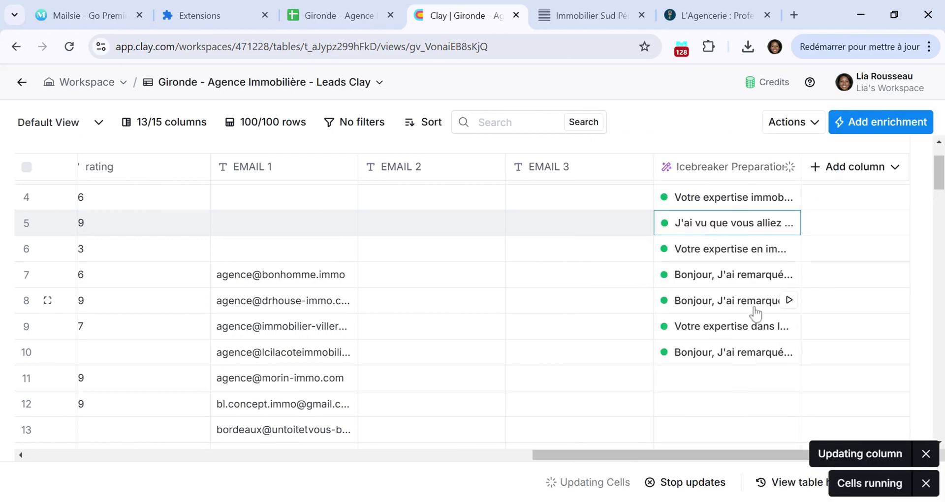
pyautogui.scroll(2, 741, 304)
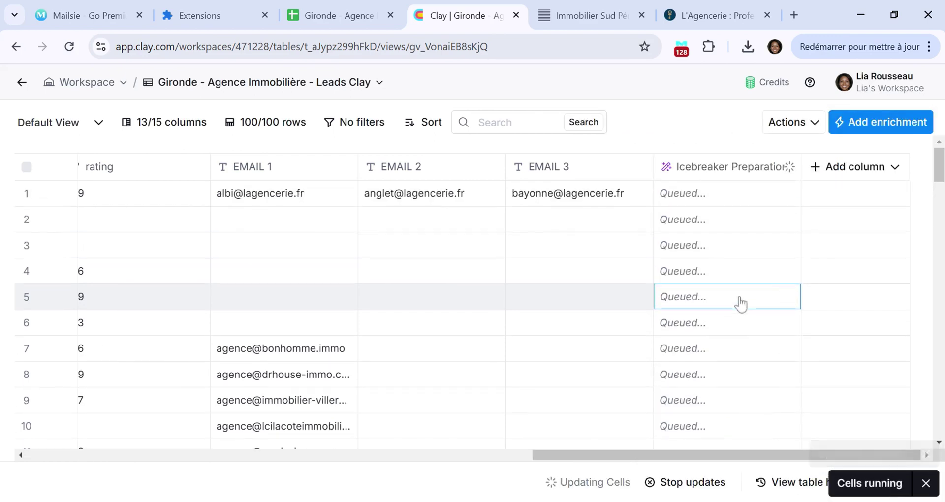
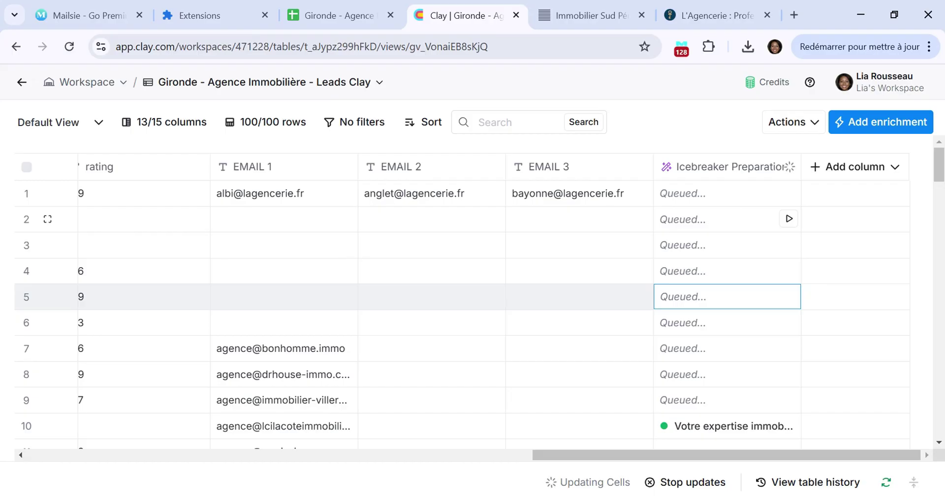
# Inspect row 10's generated icebreaker in the cell details, then close them
pyautogui.scroll(-3, 680, 300)
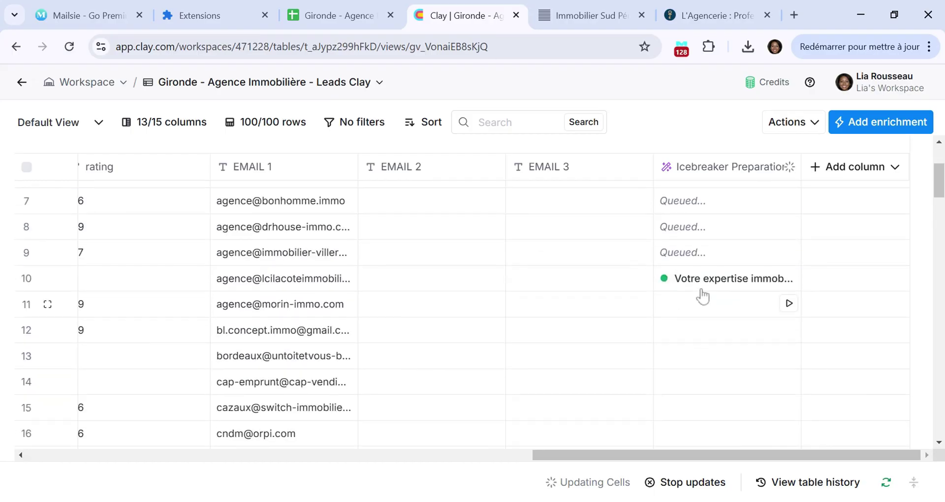
pyautogui.click(702, 284)
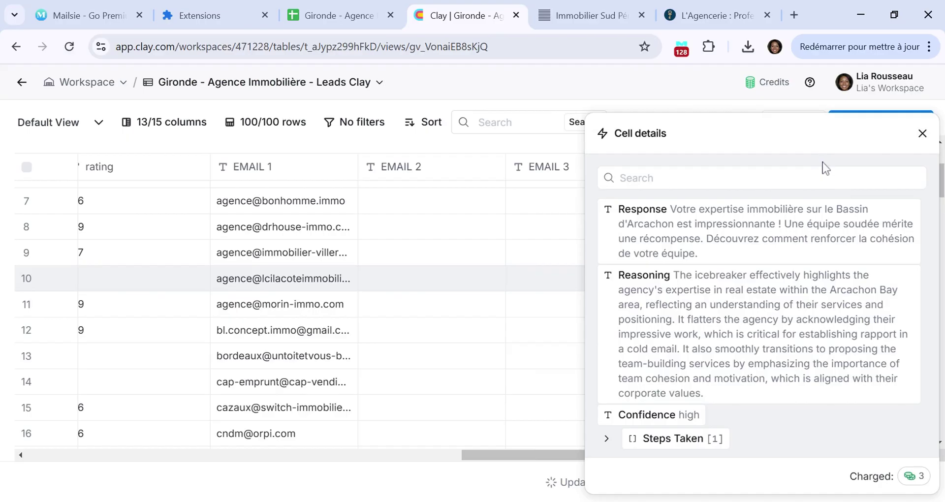
pyautogui.click(923, 134)
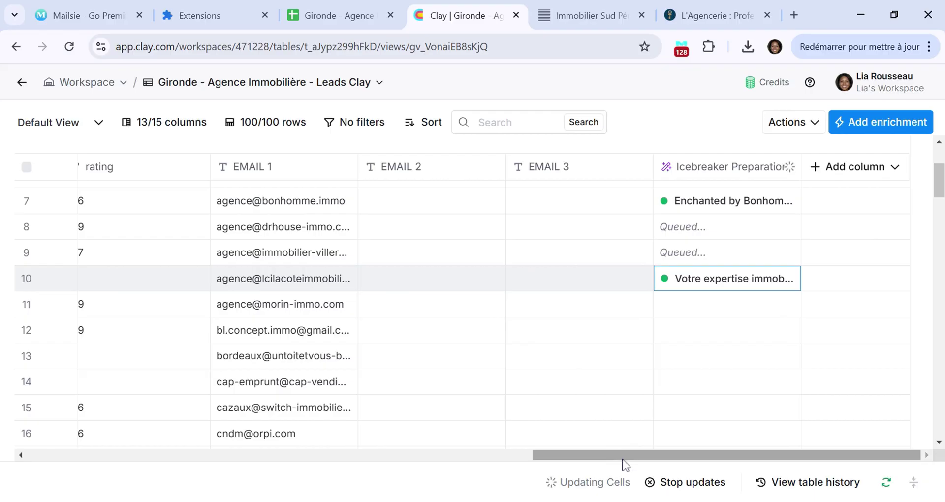
# Open row 10's agency website lcilacoteimmobiliere.com and look over its Sud Bassin d'Arcachon location
pyautogui.moveTo(623, 458); pyautogui.dragTo(240, 460)
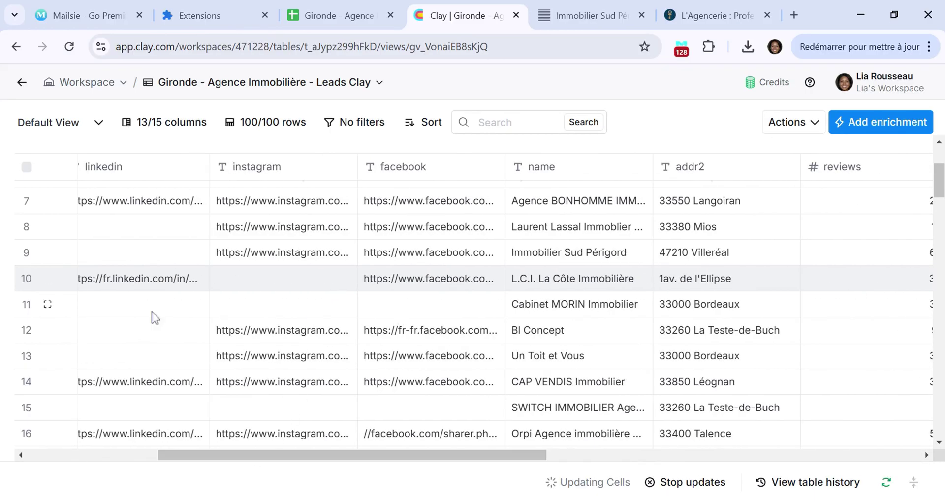
pyautogui.moveTo(446, 456); pyautogui.dragTo(221, 456)
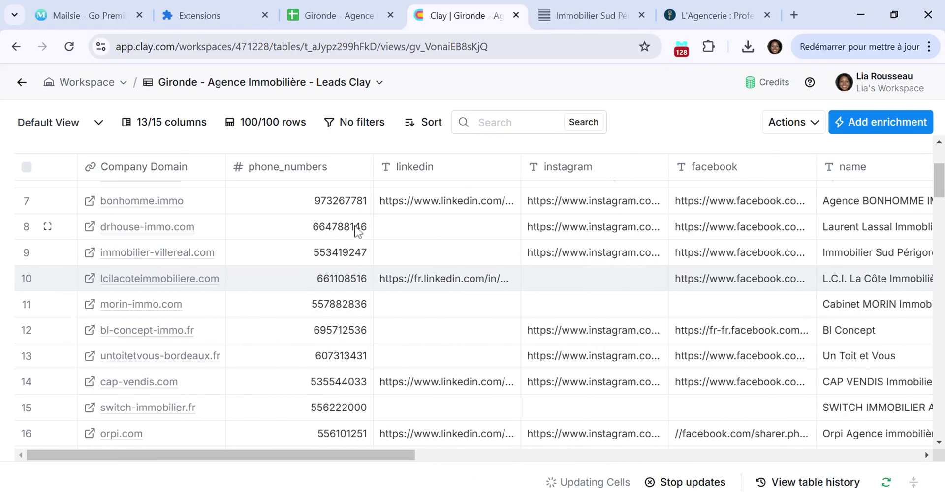
pyautogui.click(90, 278)
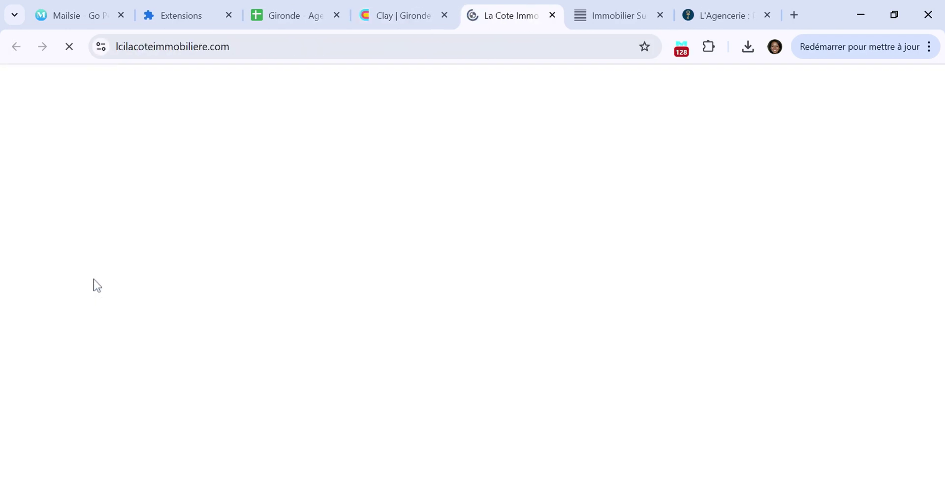
pyautogui.scroll(-6, 308, 270)
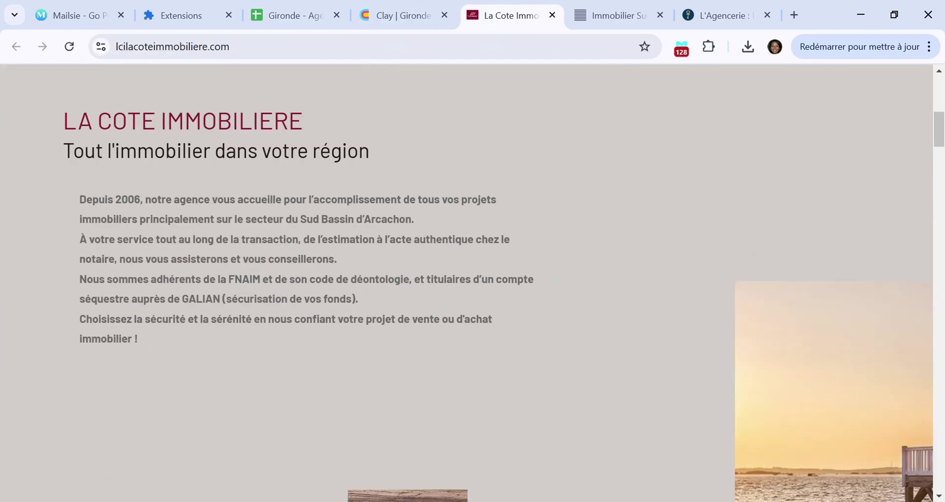
pyautogui.moveTo(300, 219); pyautogui.dragTo(414, 219)
pyautogui.click(431, 261)
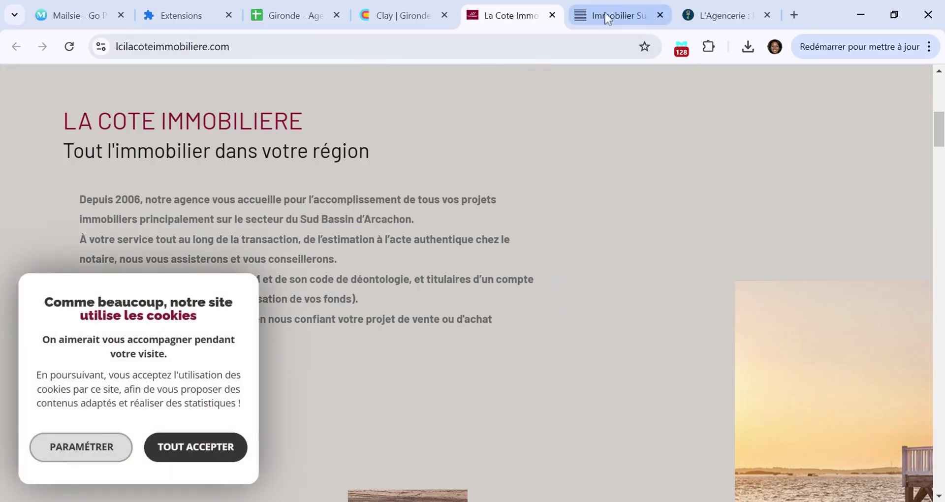
# Return to the Gironde leads table and bring up the Icebreaker Preparation column's options
pyautogui.click(397, 15)
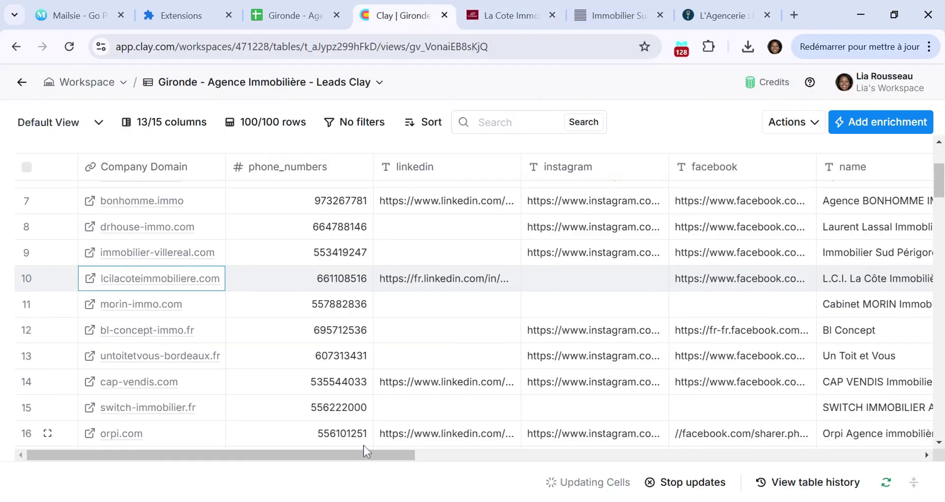
pyautogui.moveTo(366, 455); pyautogui.dragTo(896, 402)
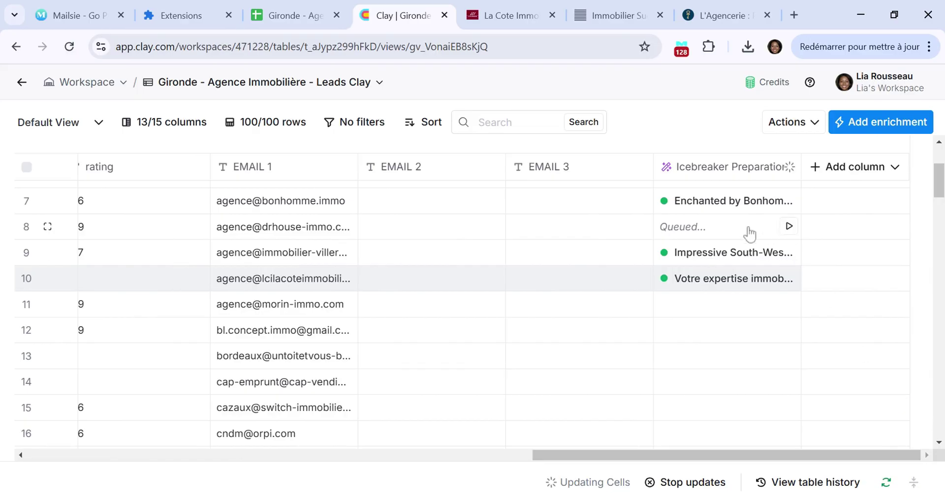
pyautogui.scroll(3, 750, 234)
pyautogui.scroll(-5, 722, 263)
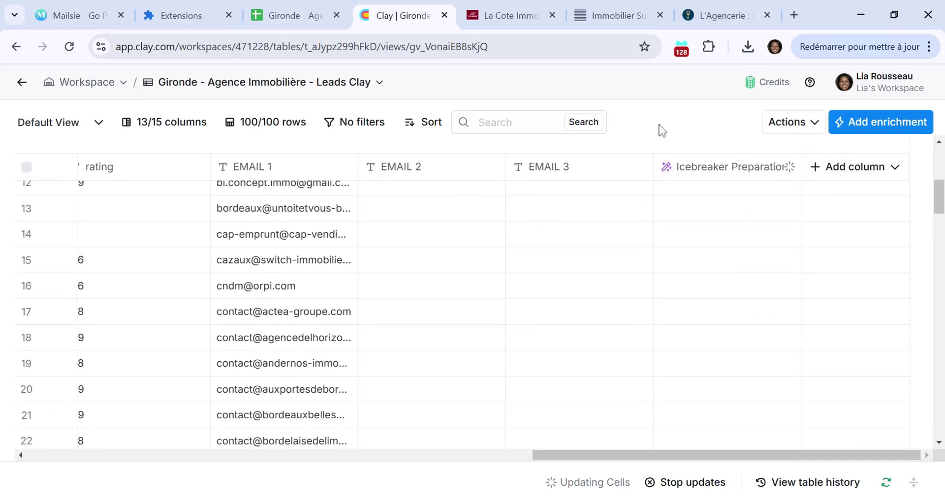
pyautogui.scroll(5, 669, 237)
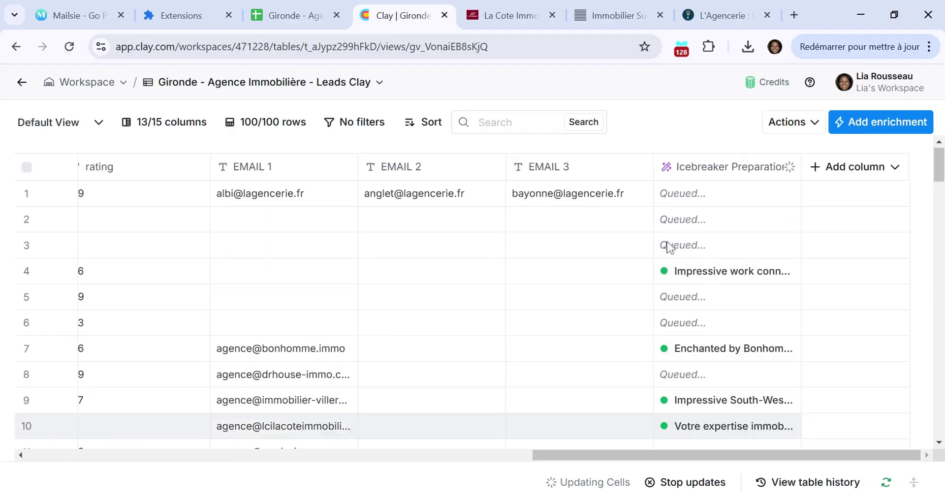
pyautogui.click(737, 173)
# Replace the prompt's opening with 'En tant qu'expert en copywriting et cold mailing, tu dois analyser chaque site…', pluralising 'agences'
pyautogui.click(711, 227)
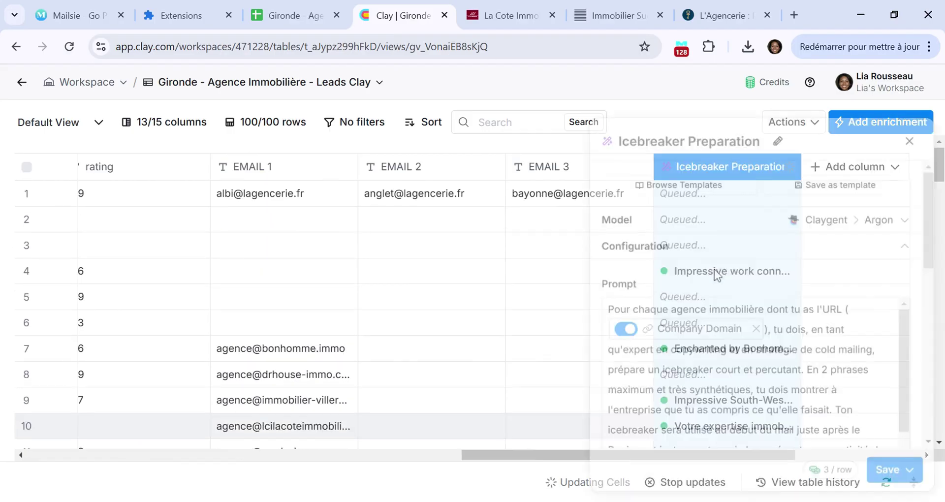
pyautogui.scroll(-1, 727, 393)
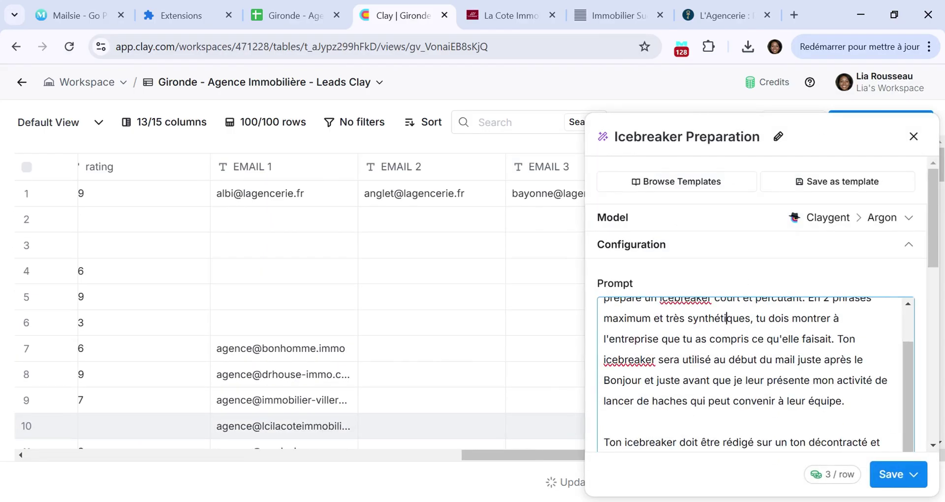
pyautogui.scroll(1, 727, 392)
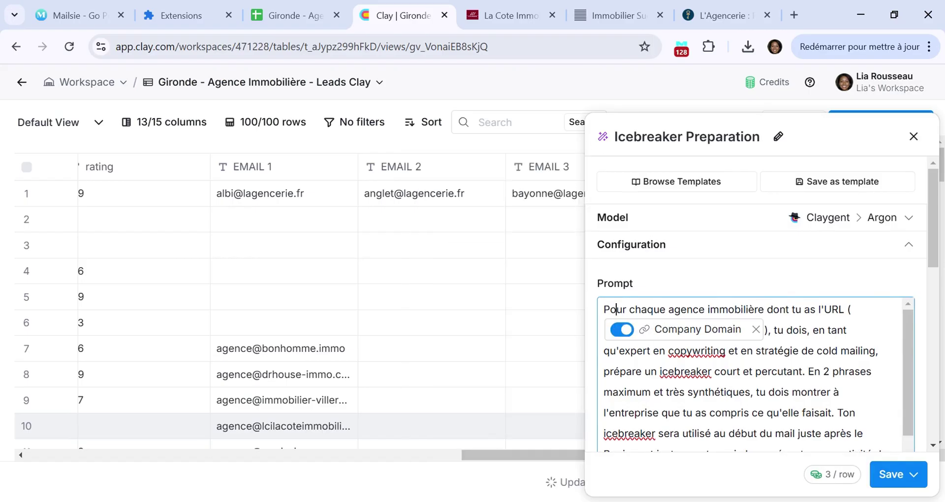
pyautogui.doubleClick(613, 309)
pyautogui.write("En tant qu'expert e")
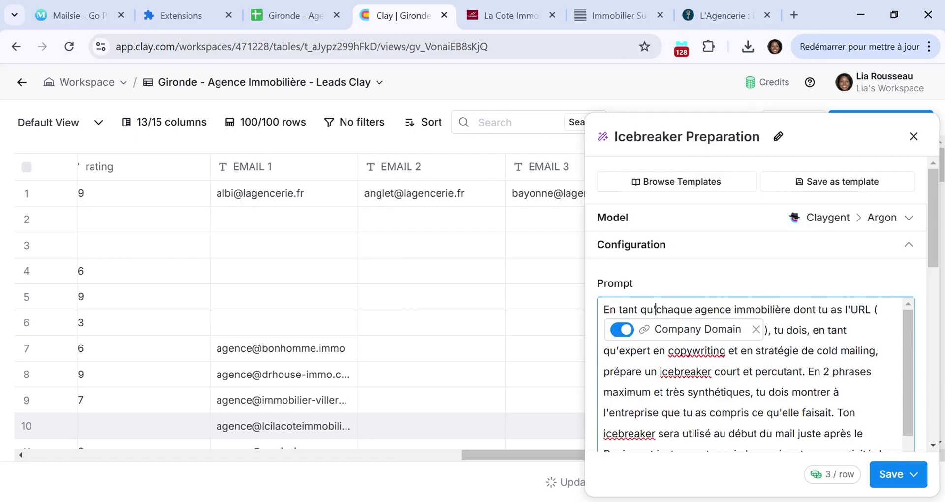
pyautogui.write('n copywriting')
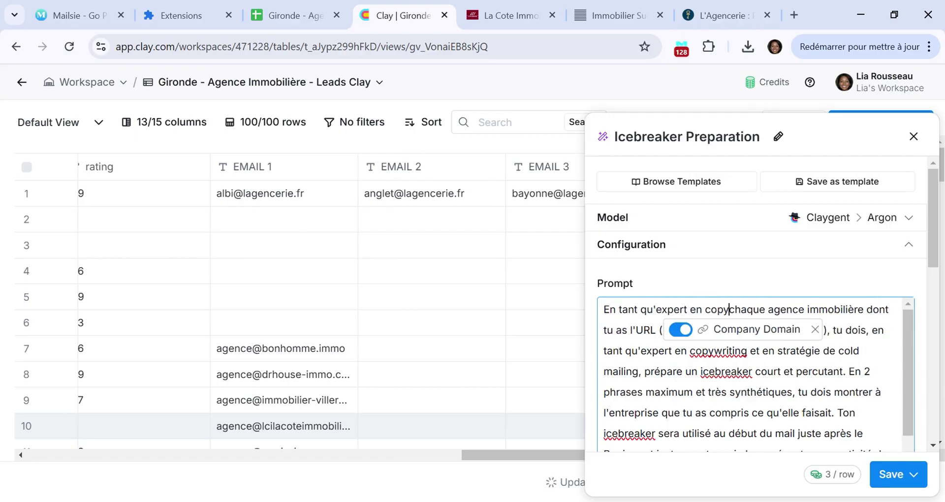
pyautogui.write(' et cold maili')
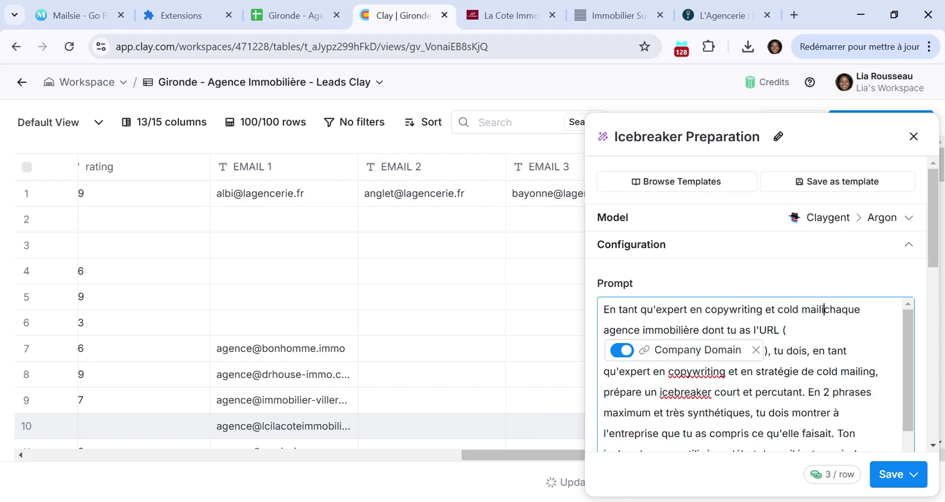
pyautogui.write('ng, ')
pyautogui.write('tu dois analy')
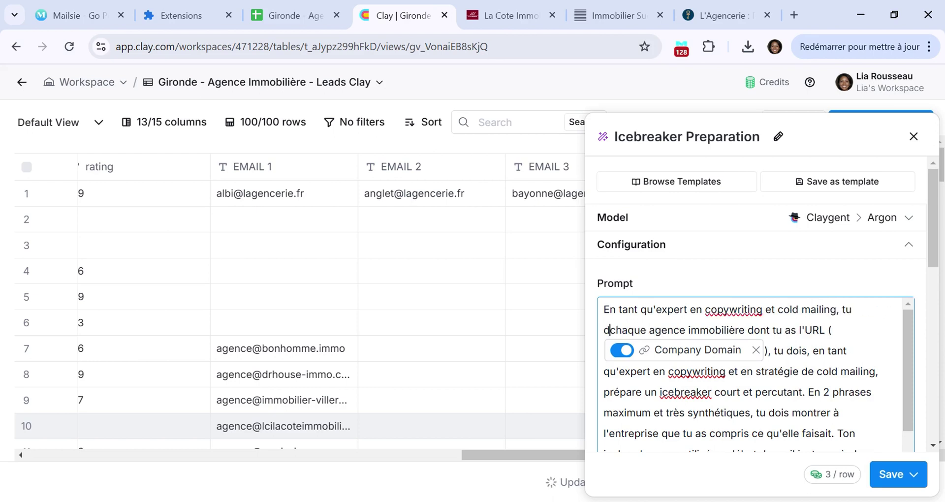
pyautogui.write('ser chaque ')
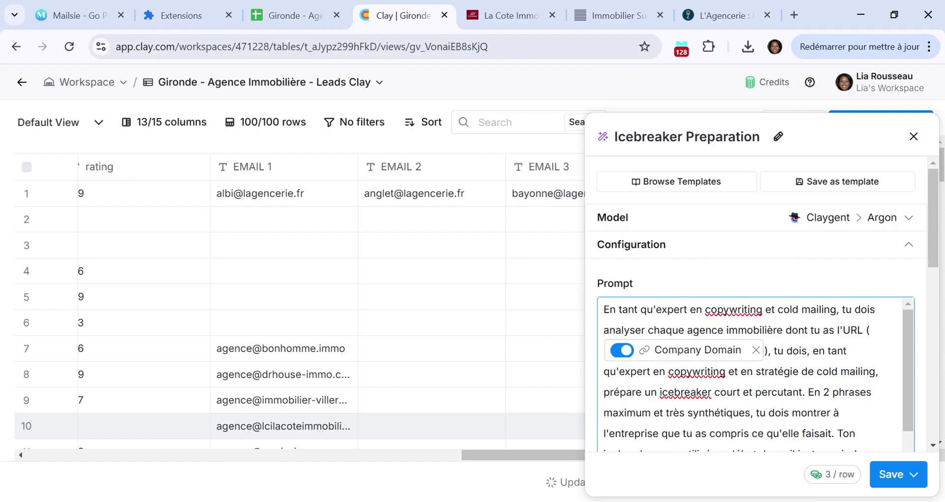
pyautogui.write('site internet')
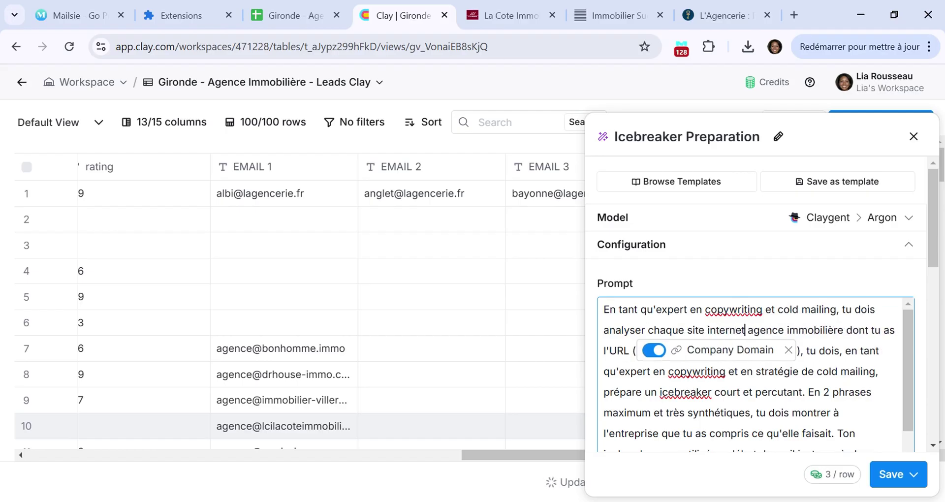
pyautogui.write(' de ces')
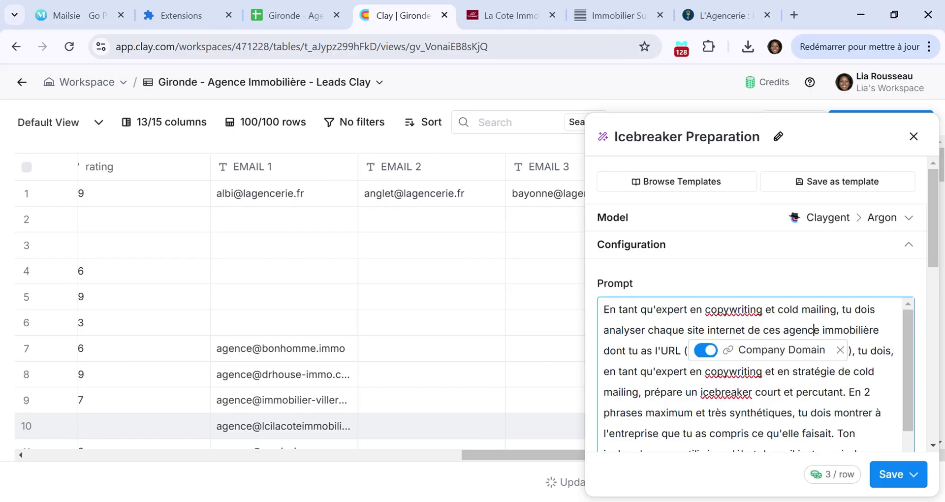
pyautogui.press('Right')
pyautogui.write('se')
pyautogui.write('s')
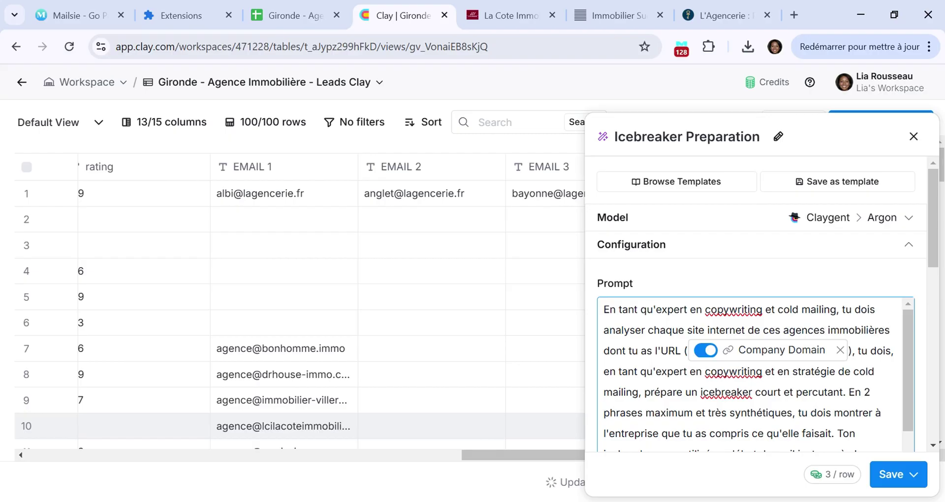
pyautogui.hotkey('ctrl', 'shift', 'End')
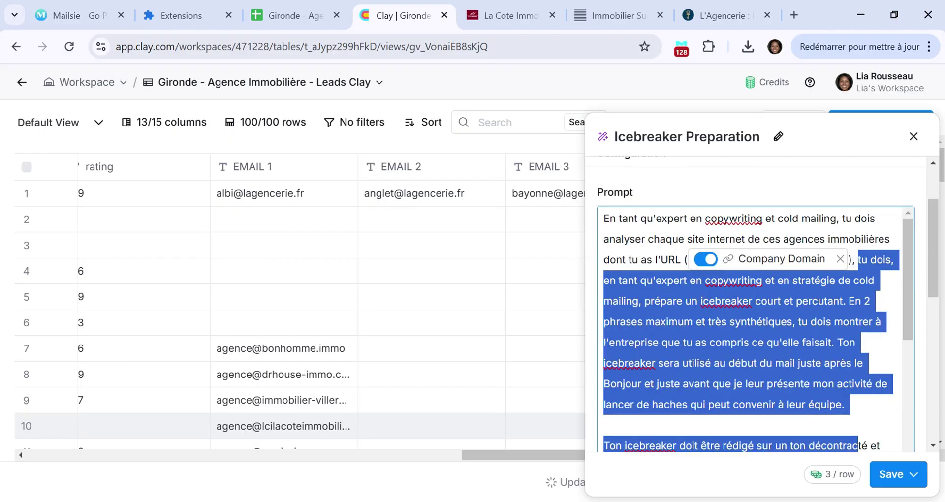
# Replace the prompt's remainder with a request for an icebreaker of 15 words maximum, about 2 sentences
pyautogui.press('BackSpace')
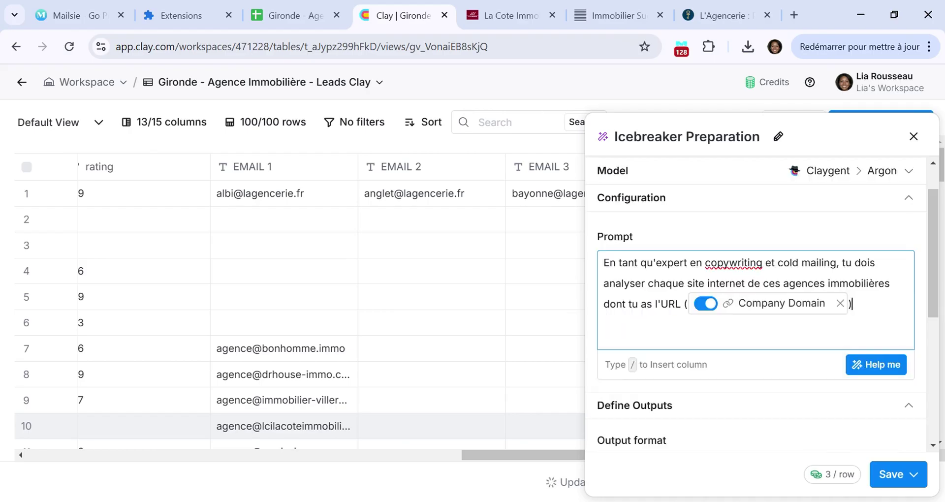
pyautogui.write('. A')
pyautogui.write(' partir de ton analys')
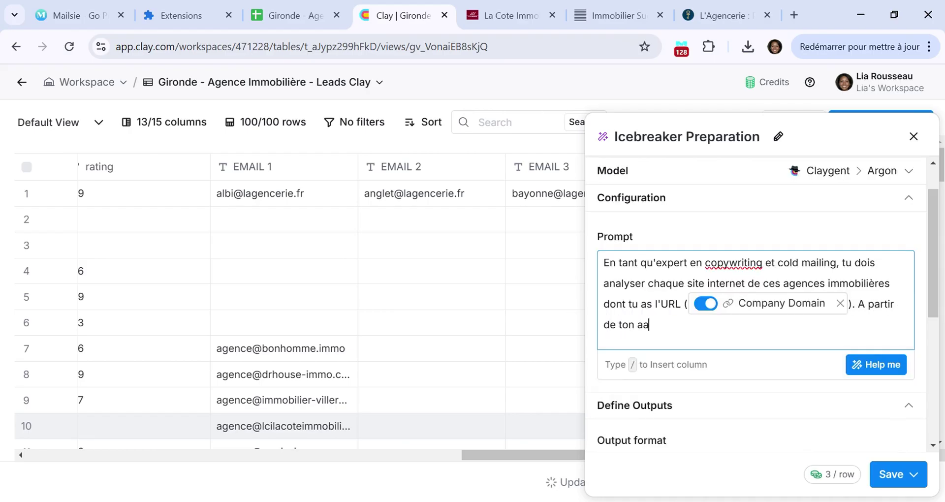
pyautogui.write('e, je do')
pyautogui.press('BackSpace')
pyautogui.press('BackSpace')
pyautogui.write('d')
pyautogui.press('BackSpace')
pyautogui.press('BackSpace')
pyautogui.press('BackSpace')
pyautogui.write('tu dois rédiger un ')
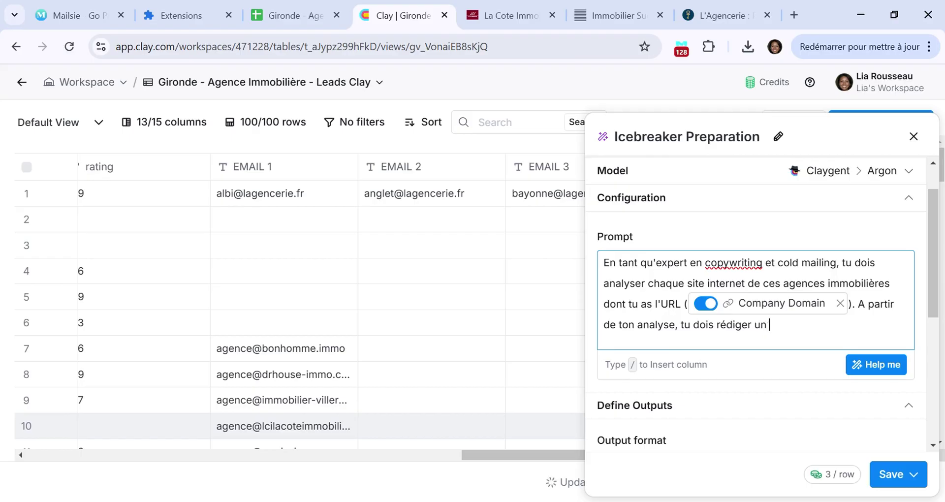
pyautogui.write('icebreaker de ')
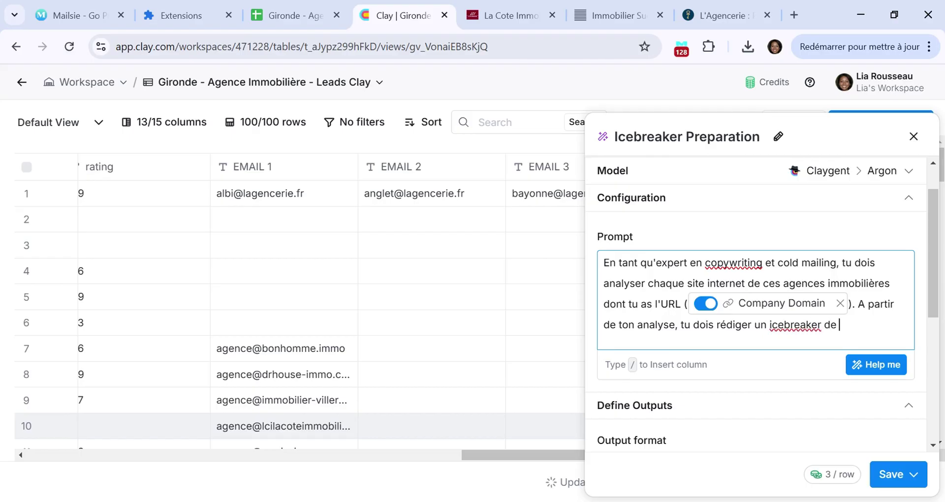
pyautogui.write('15 mots maxim')
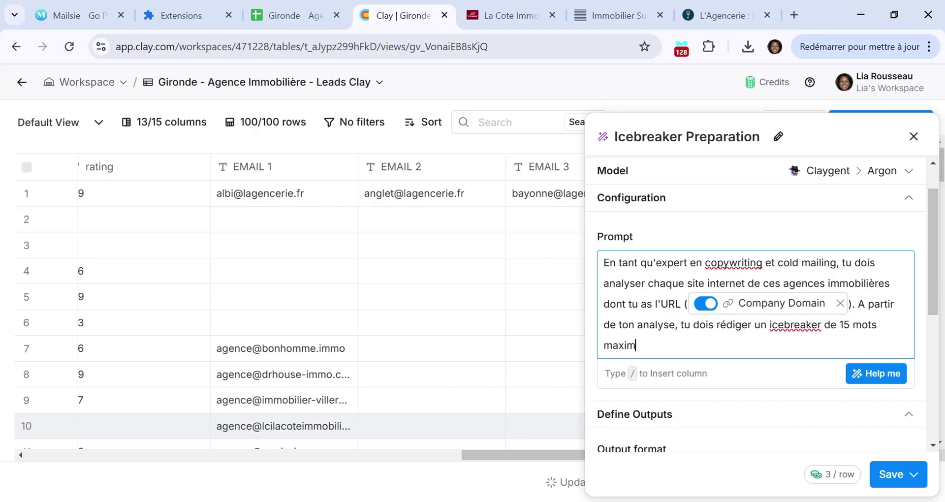
pyautogui.write('um, soit 2 ')
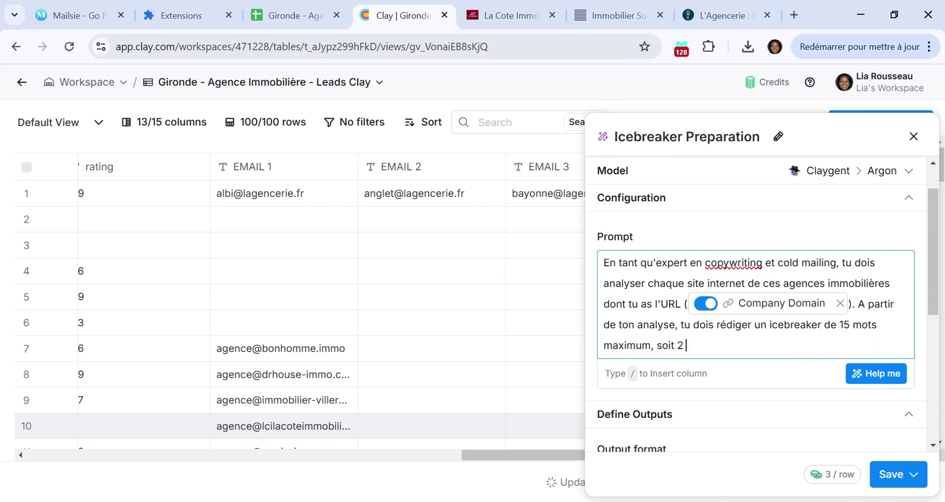
pyautogui.write('phrases env')
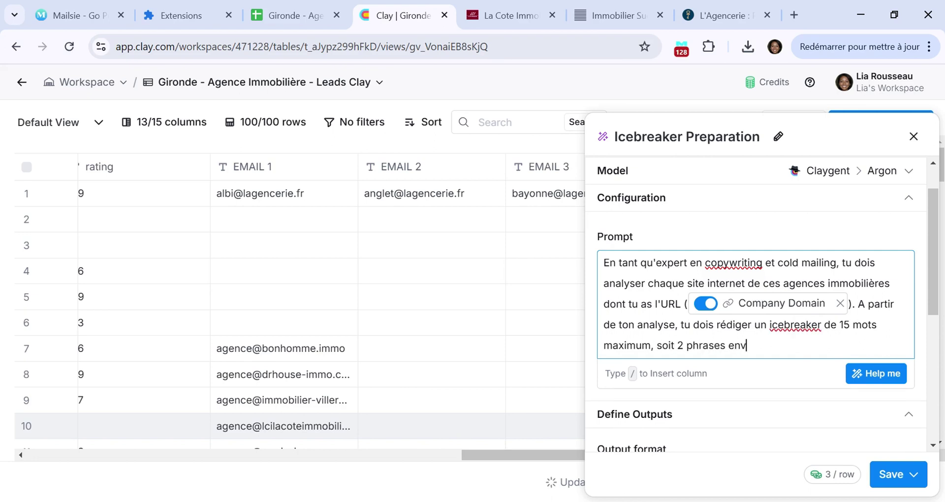
pyautogui.write('iron')
# Start a new paragraph reading 'Voici un exemple :'
pyautogui.press('Return')
pyautogui.press('Return')
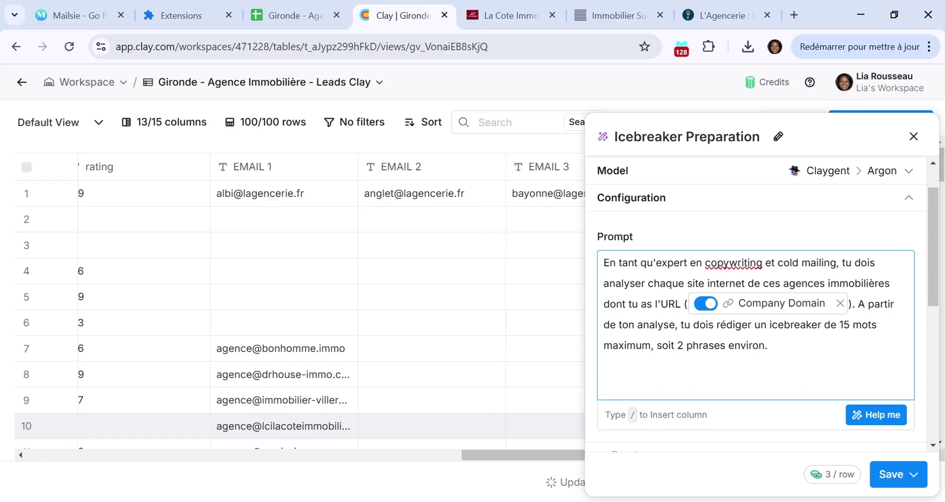
pyautogui.write('Voici un exemp')
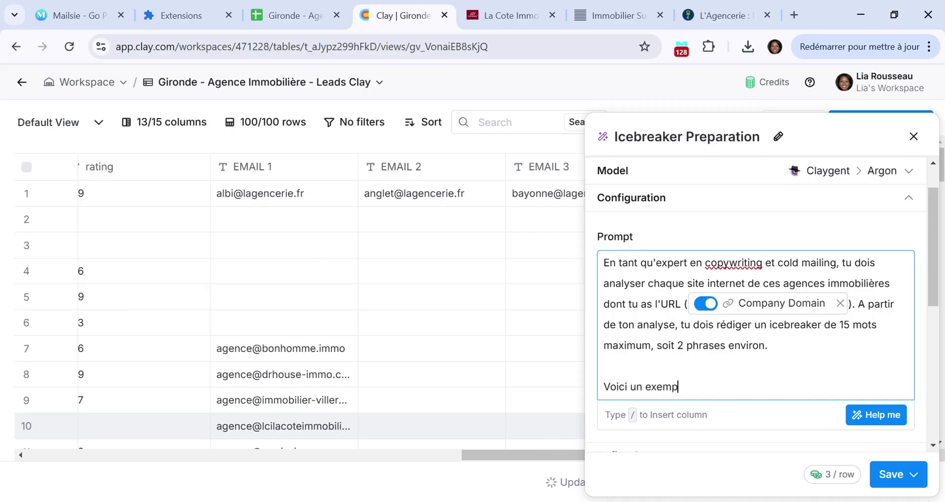
pyautogui.write('le :')
# Add the example icebreaker about discovering Agence XXX and its positioning in Sud Gironde
pyautogui.press('Return')
pyautogui.write('"')
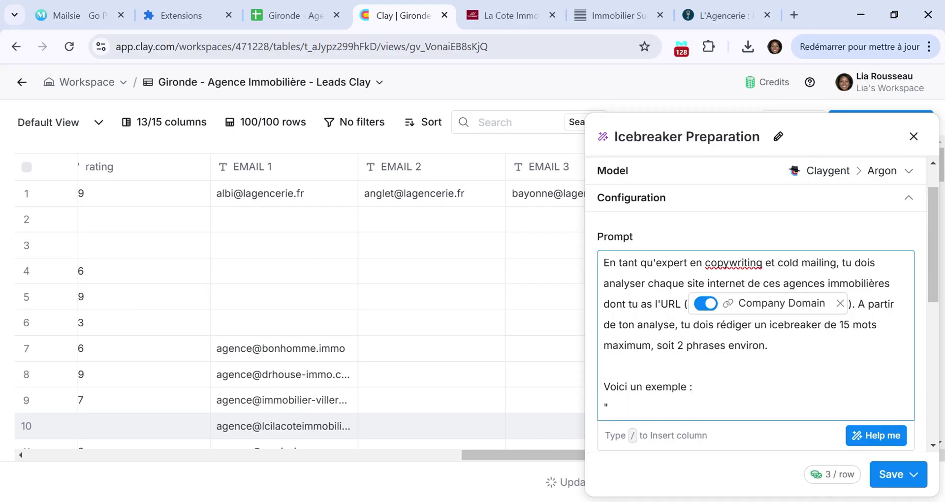
pyautogui.press('BackSpace')
pyautogui.write("J'ai")
pyautogui.write('e viens de d')
pyautogui.write('écouvrir votr')
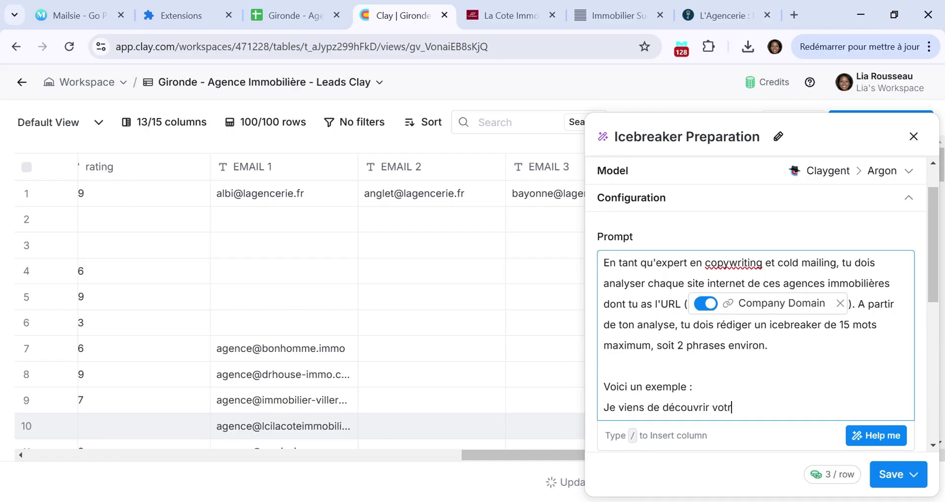
pyautogui.write('e Agence XXX')
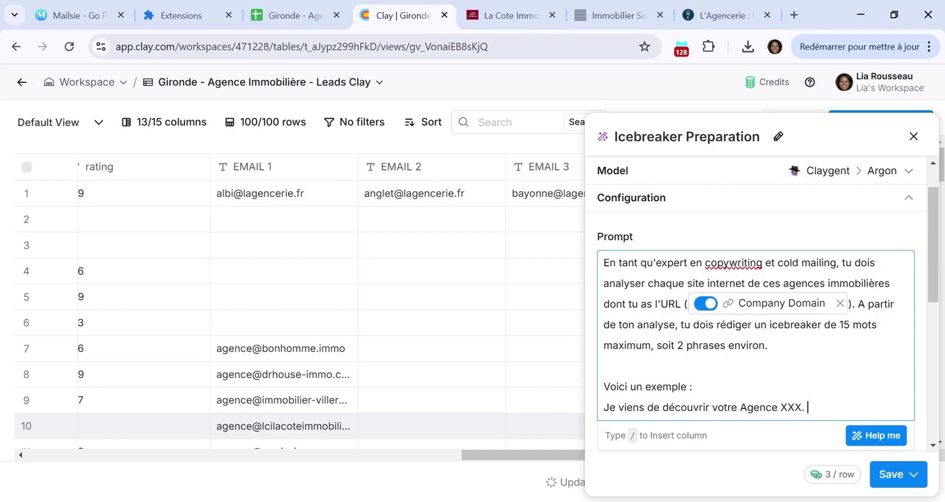
pyautogui.write(". C'est vraiment")
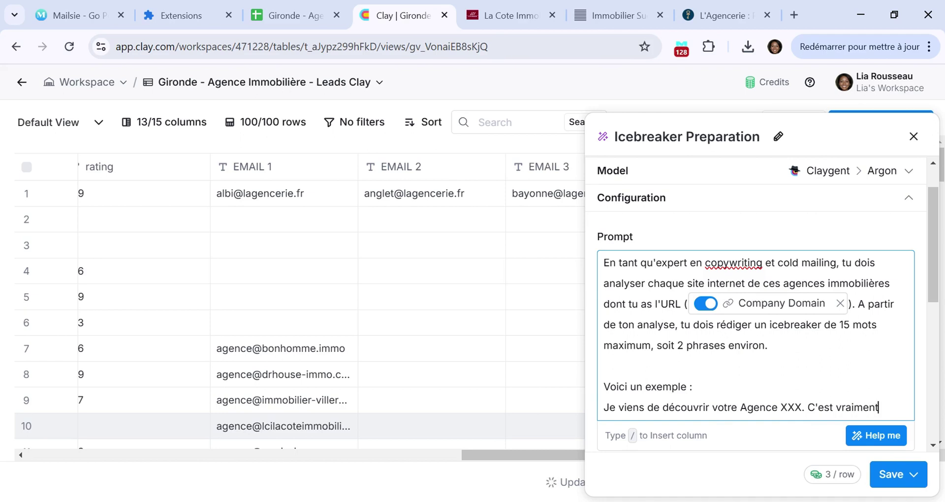
pyautogui.press('BackSpace')
pyautogui.press('BackSpace')
pyautogui.press('BackSpace')
pyautogui.press('BackSpace')
pyautogui.press('BackSpace')
pyautogui.press('BackSpace')
pyautogui.press('BackSpace')
pyautogui.press('BackSpace')
pyautogui.press('BackSpace')
pyautogui.press('BackSpace')
pyautogui.press('BackSpace')
pyautogui.press('BackSpace')
pyautogui.press('BackSpace')
pyautogui.press('BackSpace')
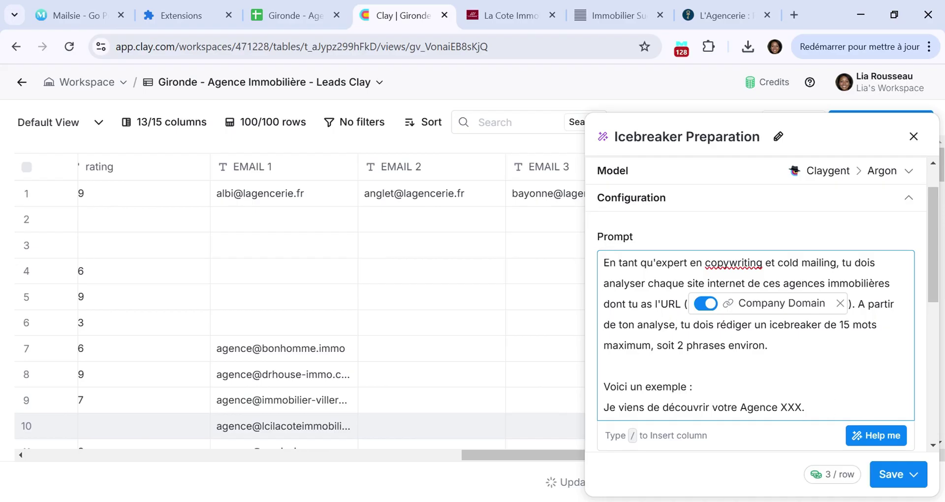
pyautogui.press('BackSpace')
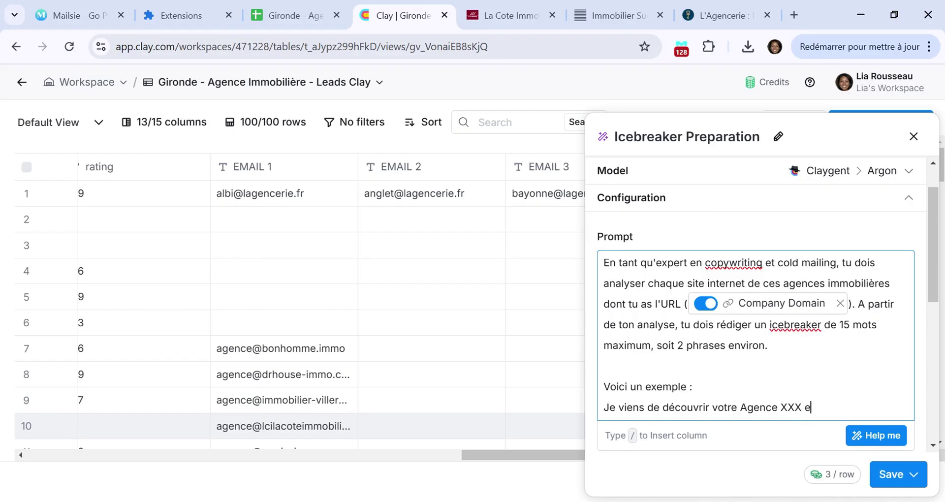
pyautogui.write('votre positionnement en ')
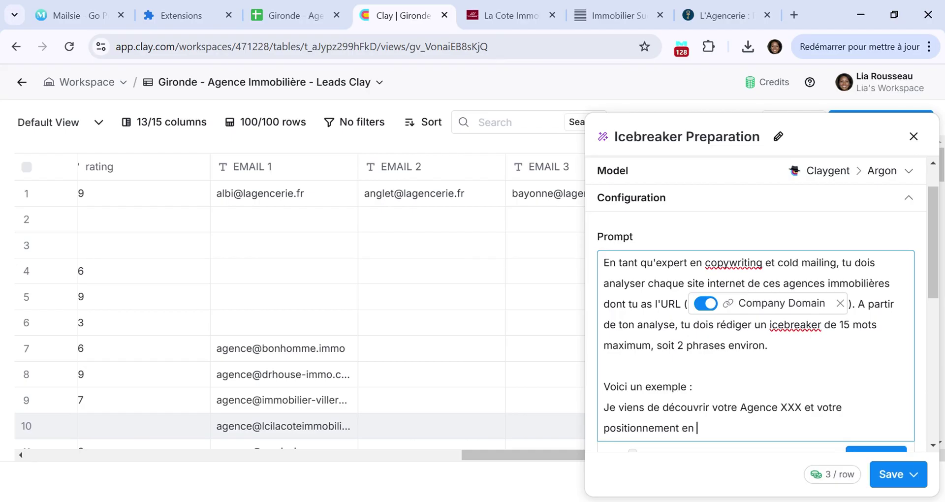
pyautogui.write('Sud Gironde. ')
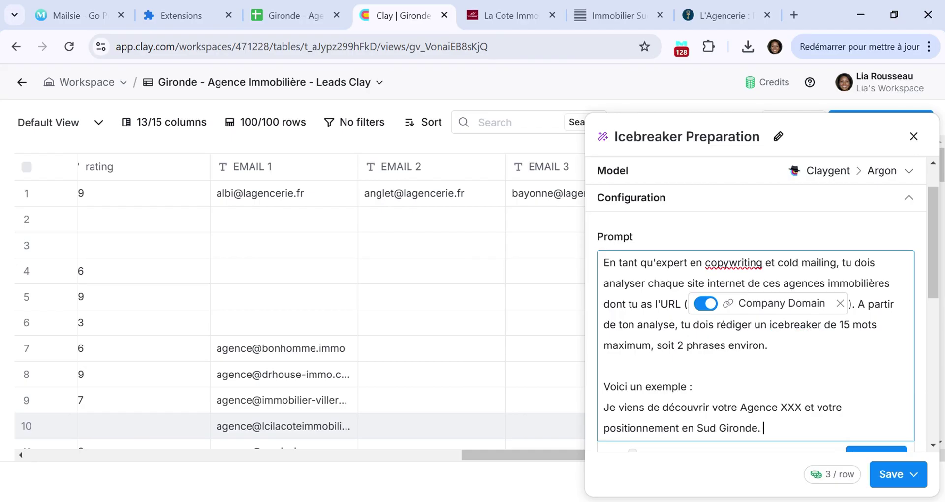
pyautogui.write('A')
pyautogui.press('BackSpace')
pyautogui.write('V')
pyautogui.press('BackSpace')
pyautogui.scroll(-3, 734, 321)
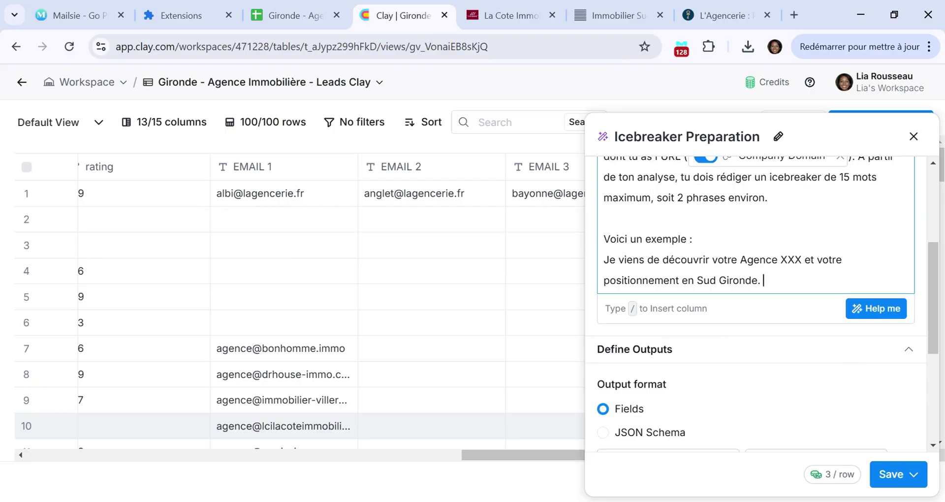
pyautogui.write('V')
pyautogui.press('BackSpace')
pyautogui.press('BackSpace')
pyautogui.press('BackSpace')
pyautogui.press('BackSpace')
pyautogui.press('BackSpace')
# Add a paragraph asking the icebreaker to show the agency's website was studied
pyautogui.press('Return')
pyautogui.press('Return')
pyautogui.write('EN')
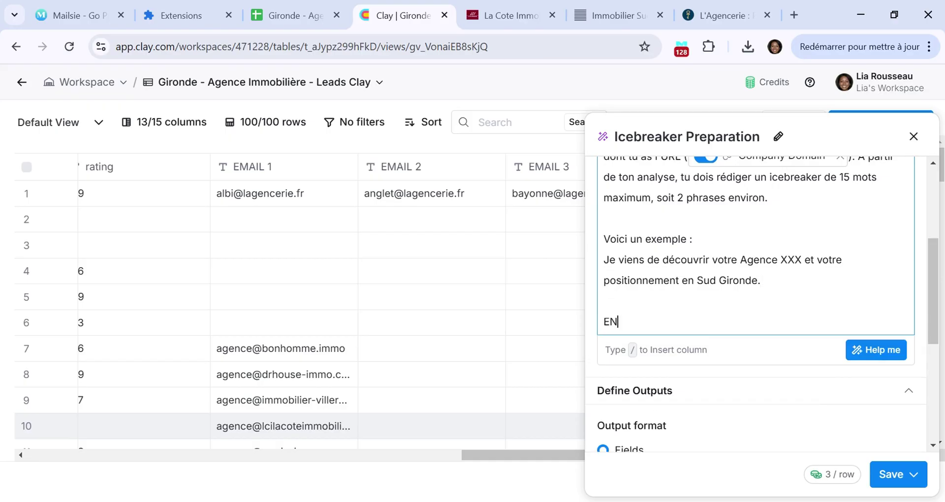
pyautogui.press('BackSpace')
pyautogui.press('BackSpace')
pyautogui.press('BackSpace')
pyautogui.write('Je souhaite vraiment que tu')
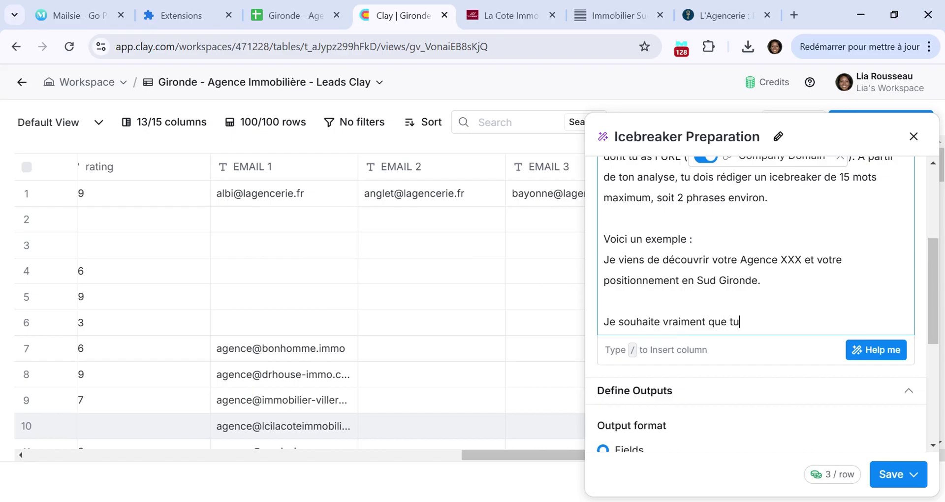
pyautogui.write(' montres que tu a')
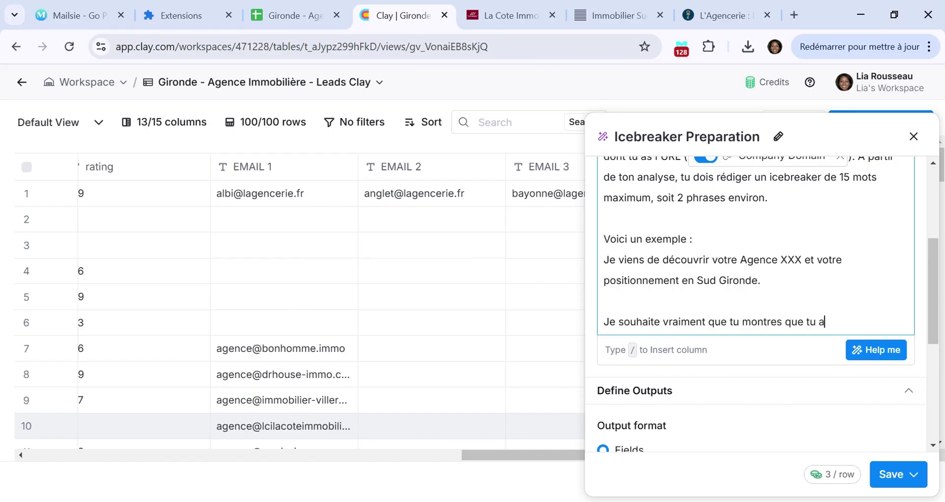
pyautogui.write('s pris le temps d')
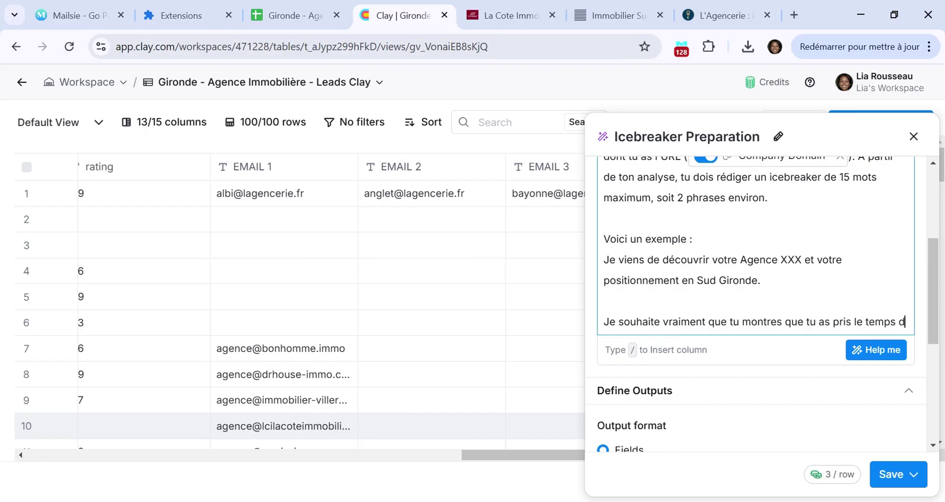
pyautogui.write('e regarder leur si')
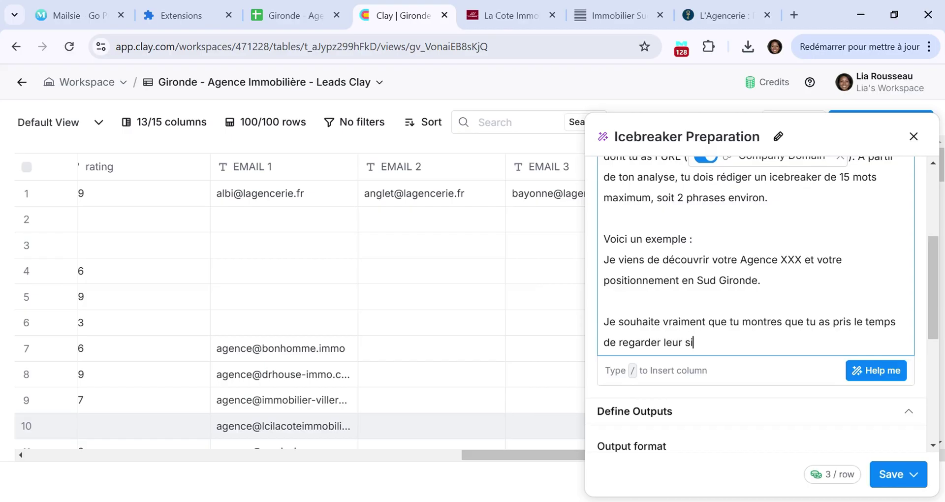
pyautogui.write('te internet pour')
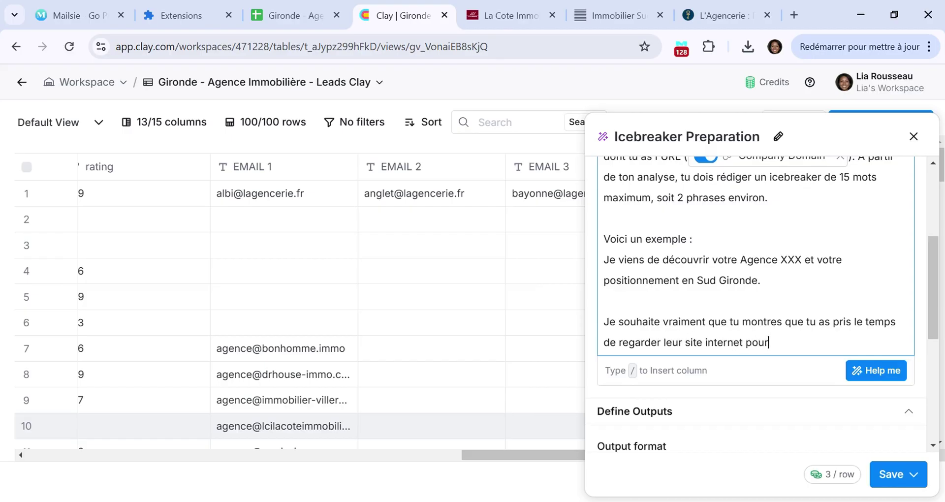
pyautogui.write(' leur montrer que tu les connais.')
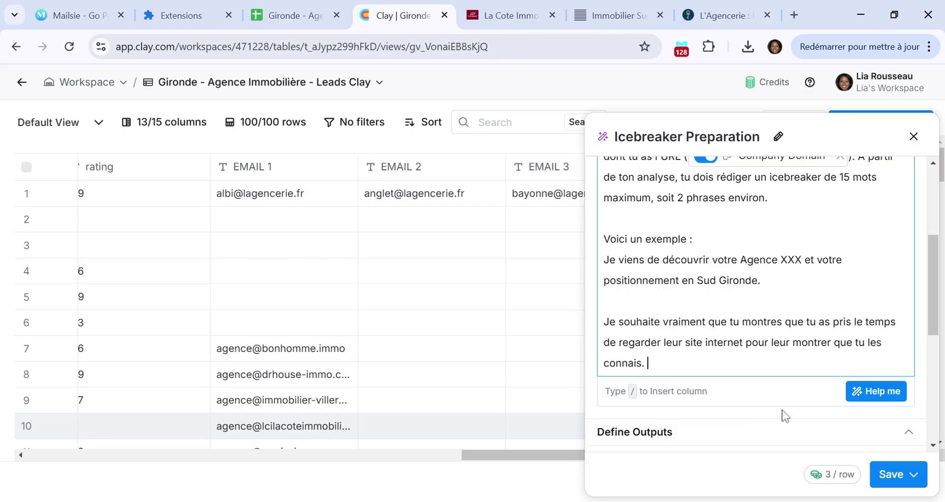
pyautogui.scroll(-3, 750, 411)
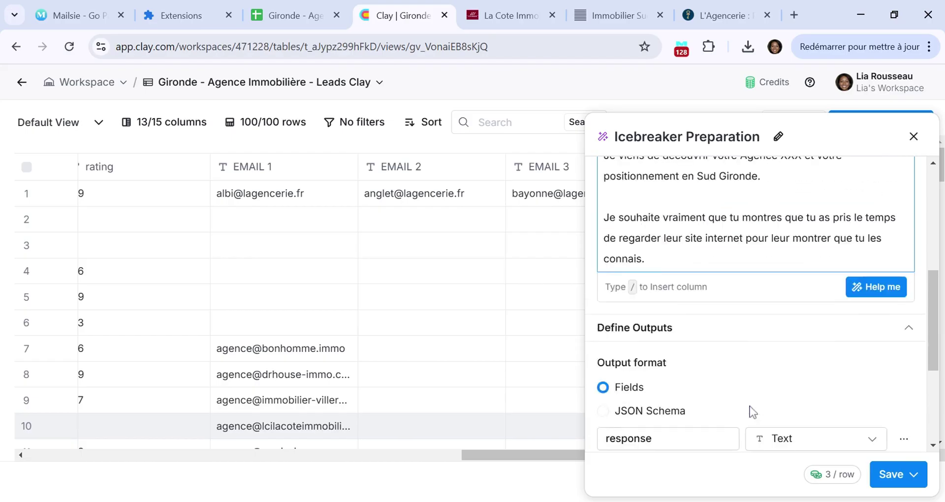
pyautogui.scroll(3, 749, 412)
# Add the context that the email will sell axe-throwing for their Team Building or seminars
pyautogui.press('Return')
pyautogui.press('Return')
pyautogui.write('Je')
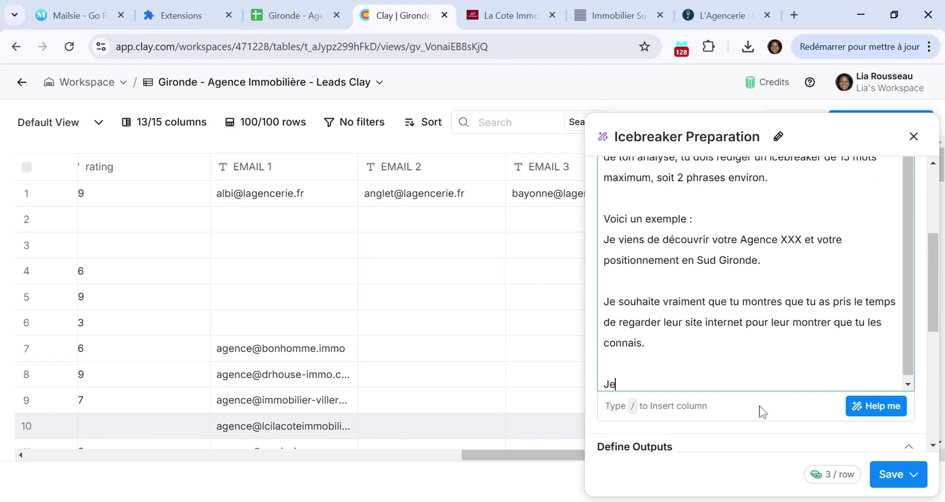
pyautogui.press('BackSpace')
pyautogui.press('BackSpace')
pyautogui.write('Dans la suite du mail hj')
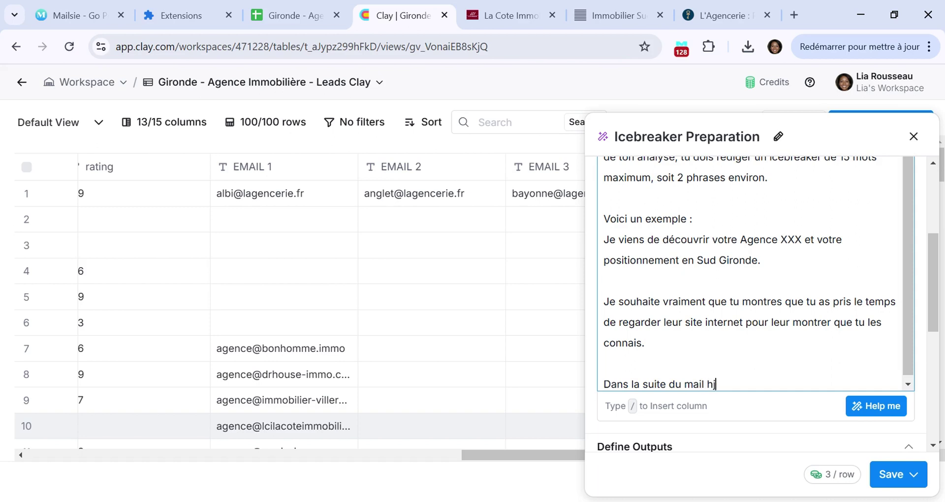
pyautogui.press('BackSpace')
pyautogui.press('BackSpace')
pyautogui.write('je vais l')
pyautogui.write('endre mes')
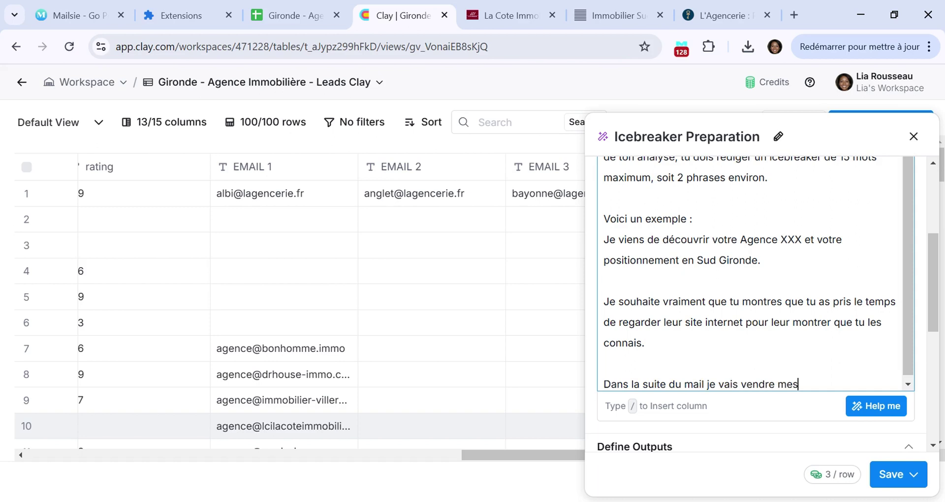
pyautogui.press('BackSpace')
pyautogui.press('BackSpace')
pyautogui.write('on activité de Land')
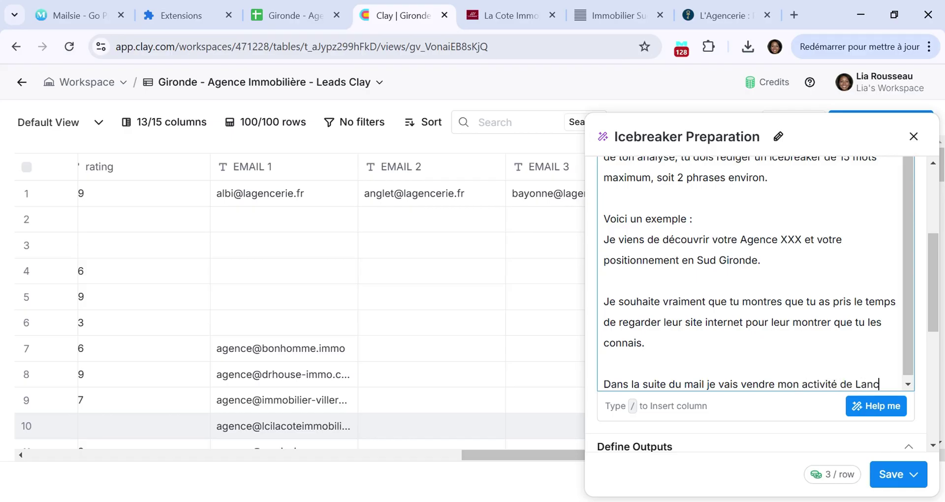
pyautogui.write('er de Haches pou')
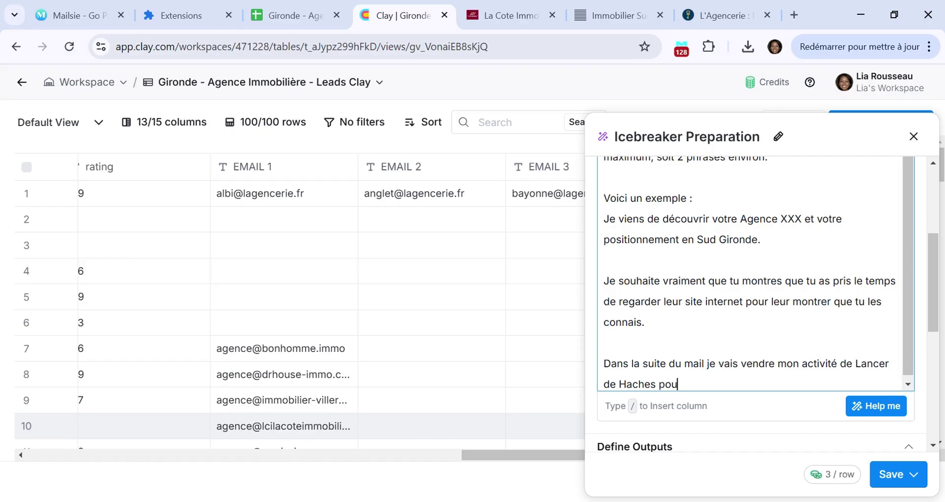
pyautogui.write('r leur Team Building ou ')
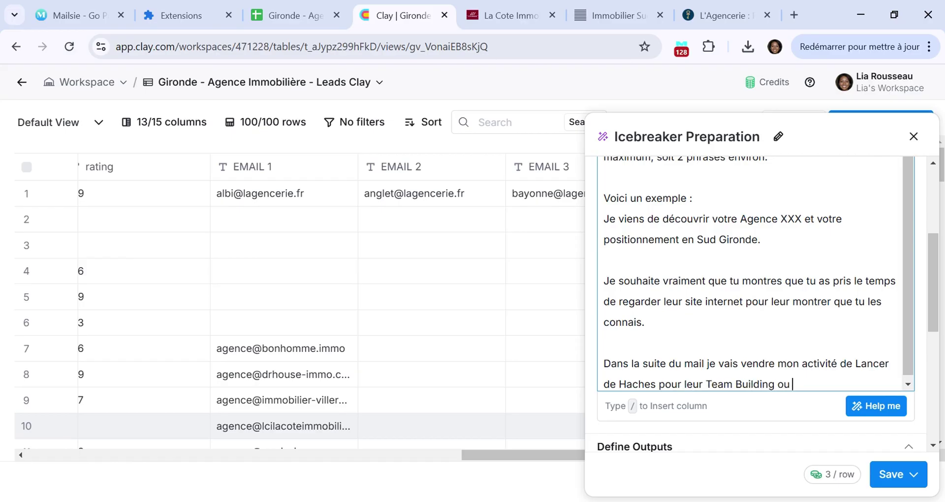
pyautogui.write('sSéminaire.')
# Save the prompt, run it on 10 rows, and check the new icebreakers in rows 6 and 7
pyautogui.click(892, 473)
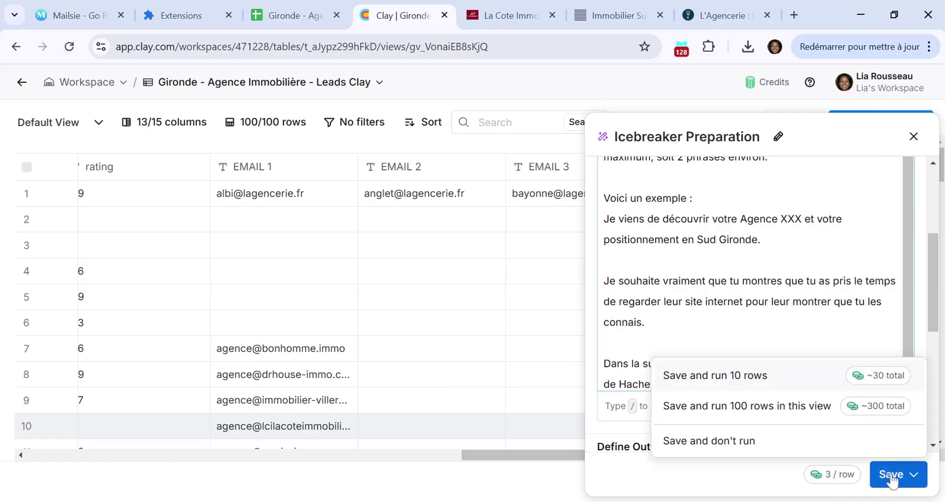
pyautogui.click(764, 380)
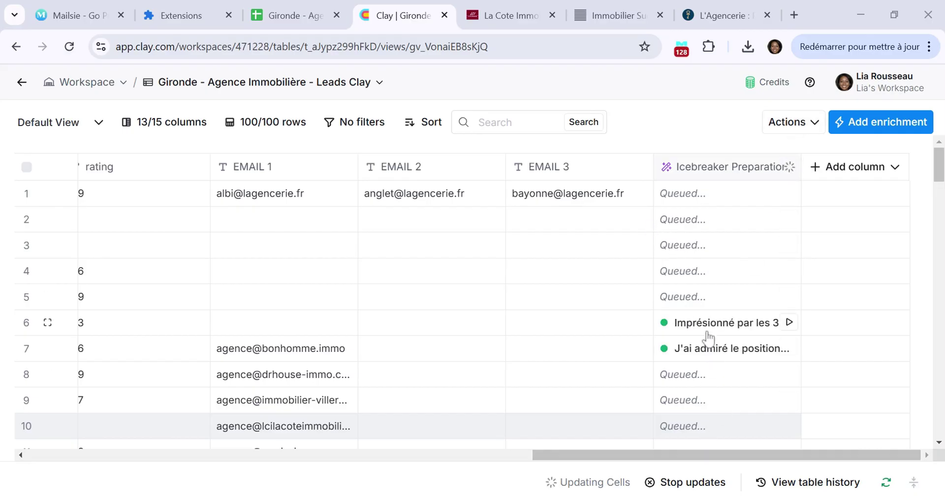
pyautogui.scroll(-1, 713, 352)
pyautogui.scroll(1, 712, 347)
pyautogui.click(712, 326)
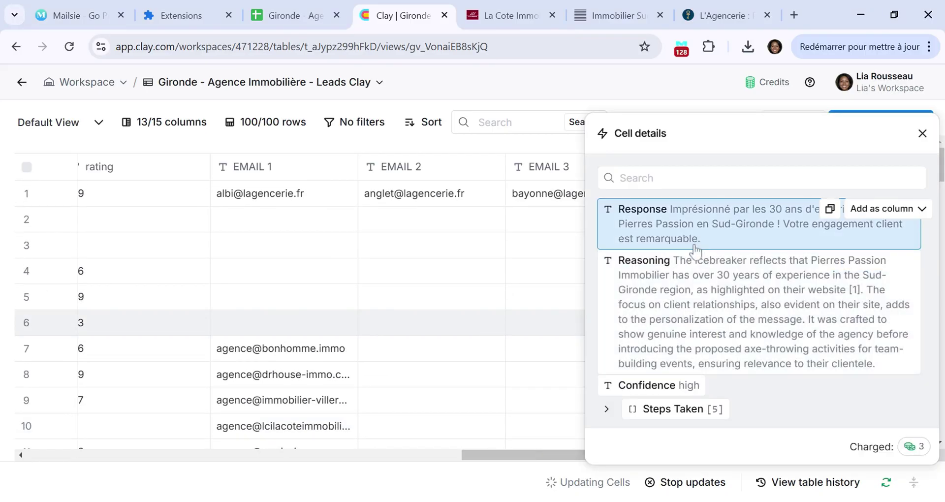
pyautogui.moveTo(696, 220)
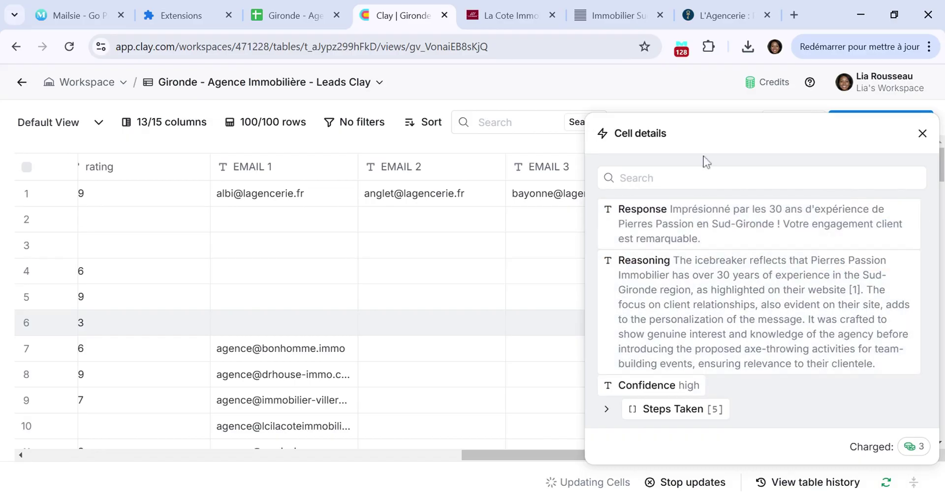
pyautogui.moveTo(703, 239)
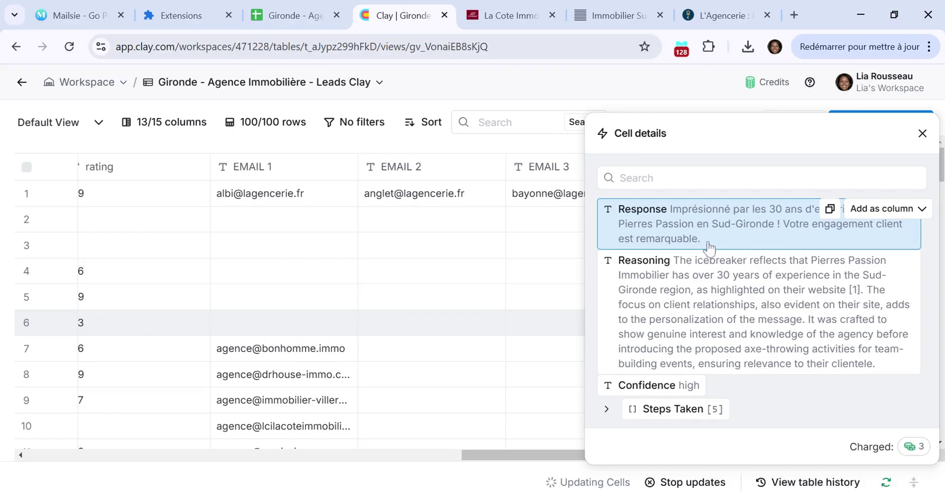
pyautogui.click(500, 277)
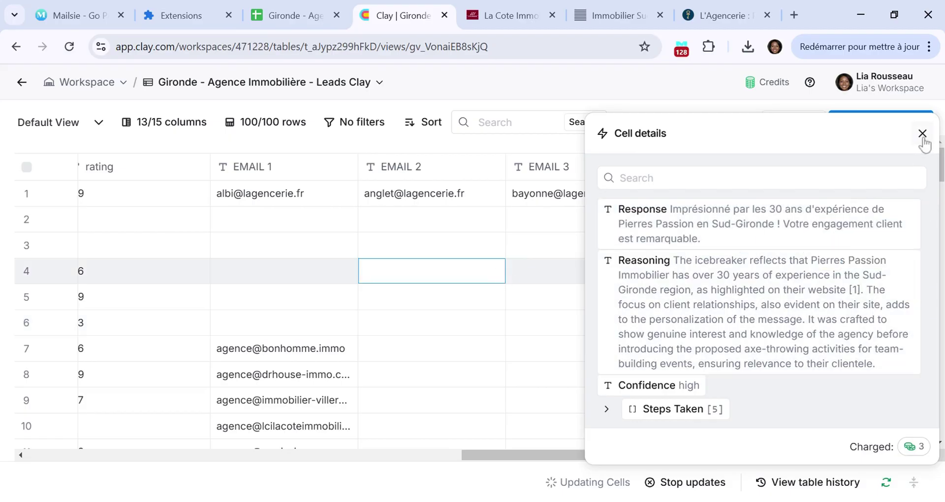
pyautogui.click(922, 135)
pyautogui.click(722, 351)
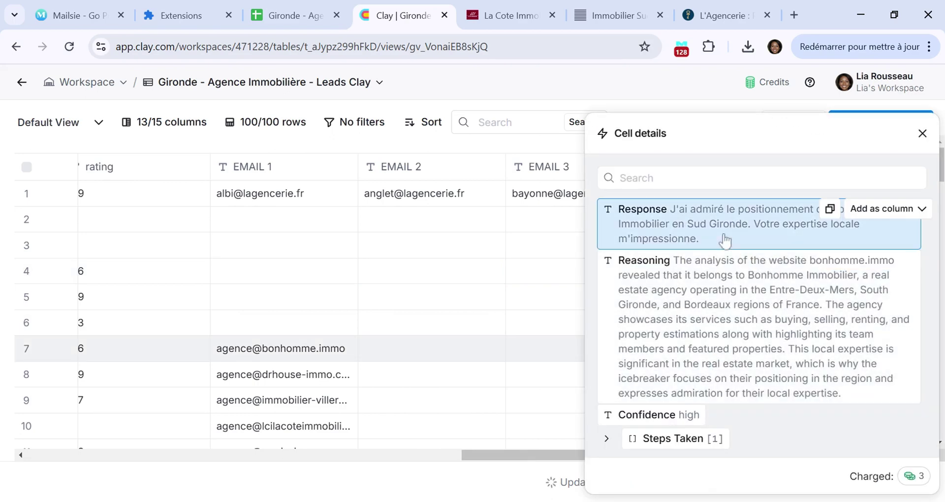
pyautogui.click(534, 327)
pyautogui.click(924, 134)
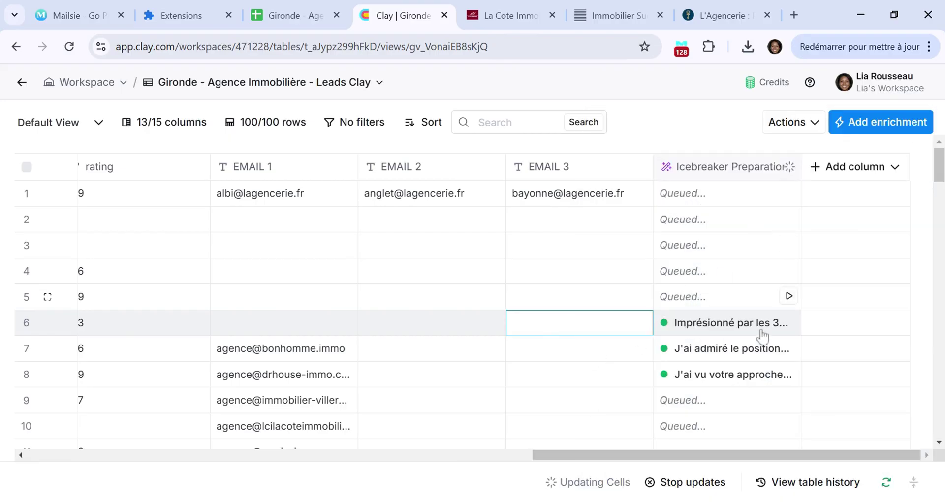
pyautogui.click(737, 385)
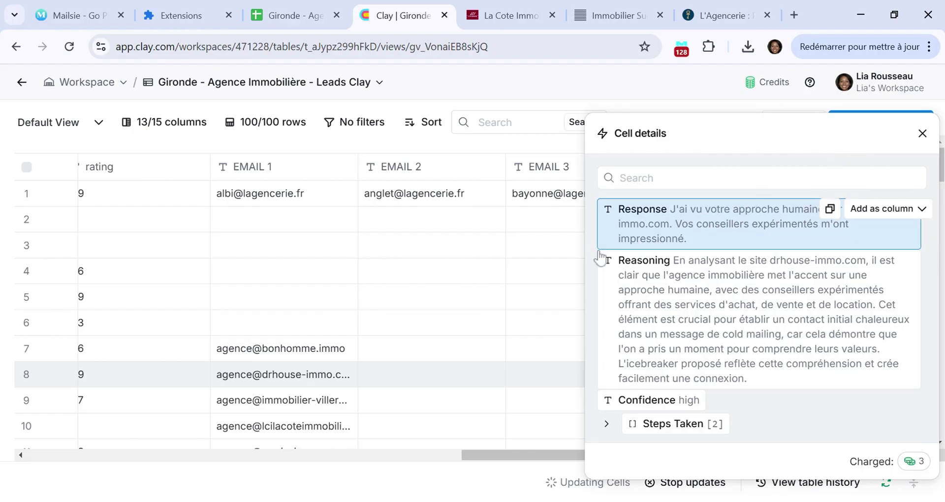
pyautogui.click(525, 275)
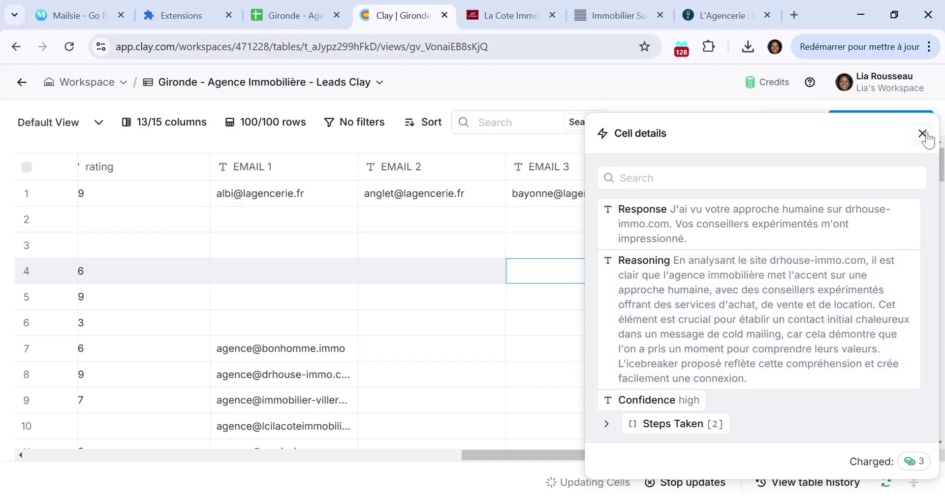
pyautogui.click(923, 133)
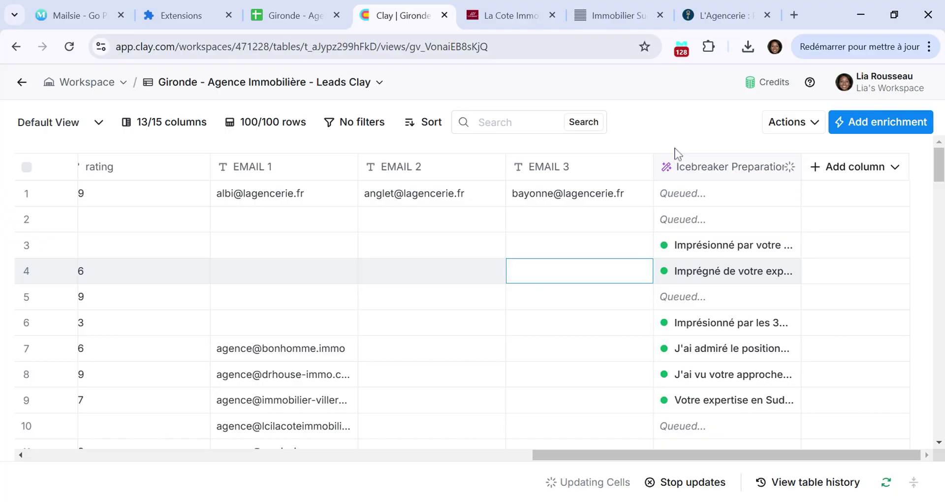
# Export the Gironde leads table through Actions > Export and download it as a CSV file
pyautogui.click(783, 130)
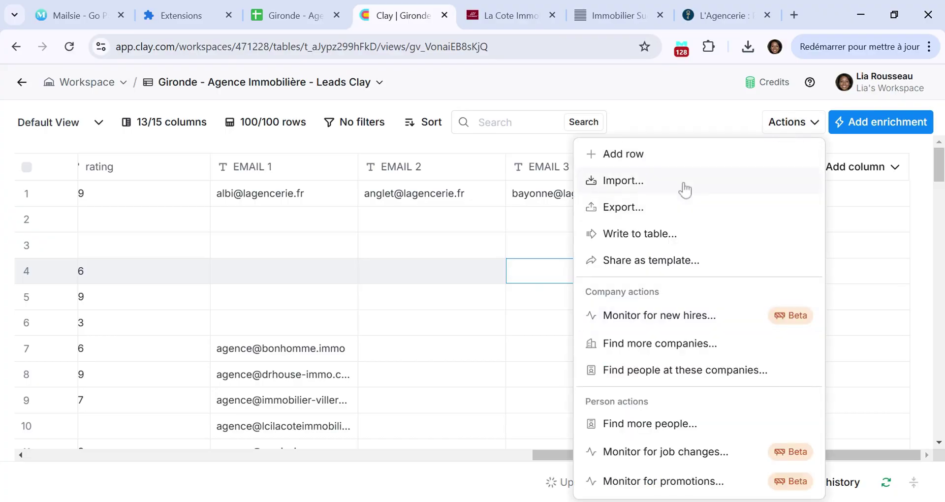
pyautogui.click(660, 215)
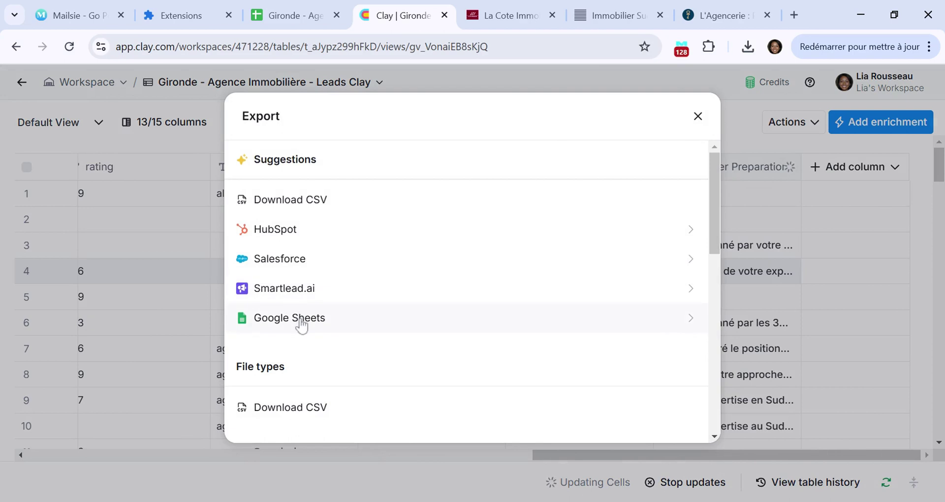
pyautogui.scroll(-7, 296, 374)
pyautogui.scroll(4, 292, 285)
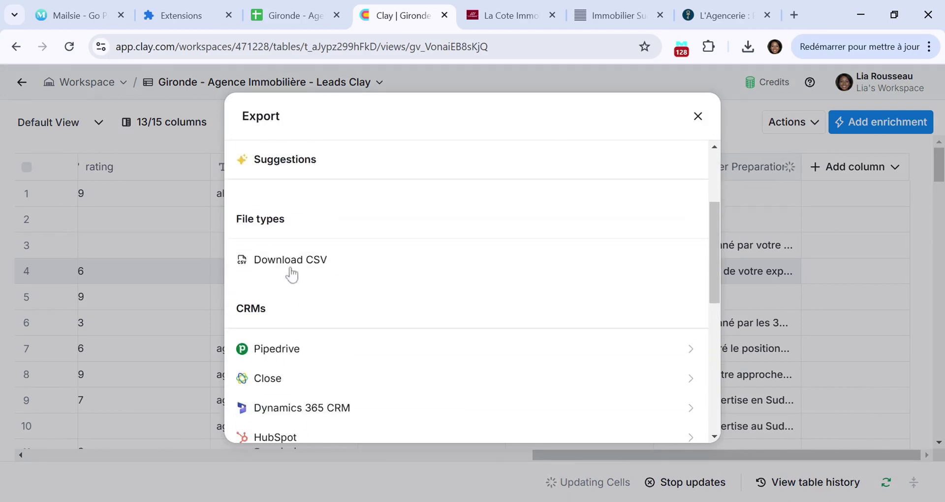
pyautogui.click(290, 266)
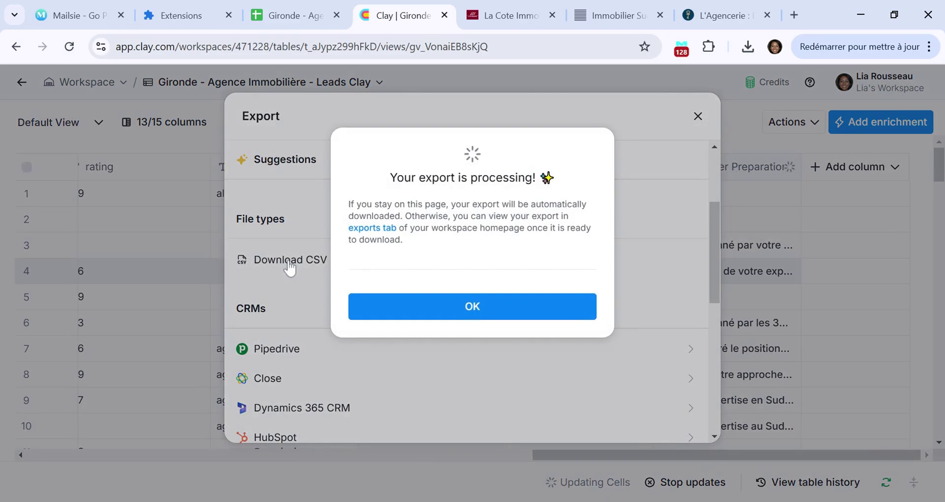
pyautogui.click(436, 314)
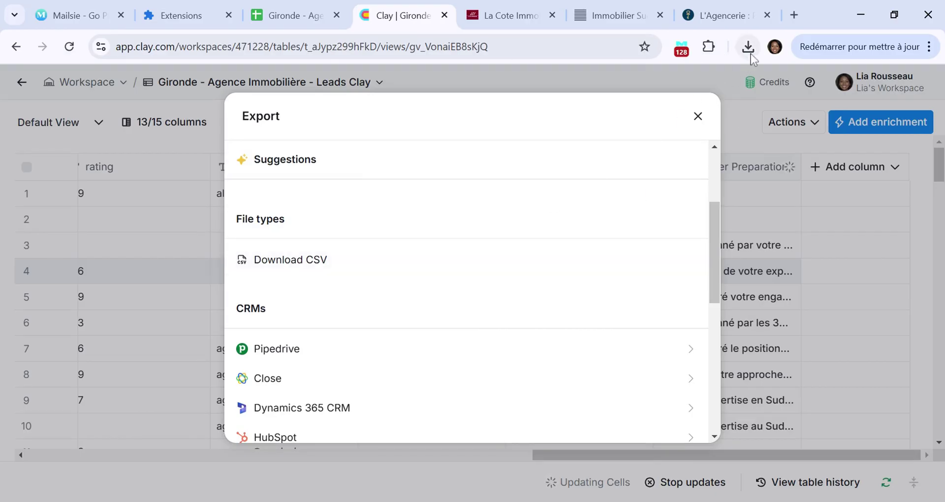
pyautogui.click(373, 273)
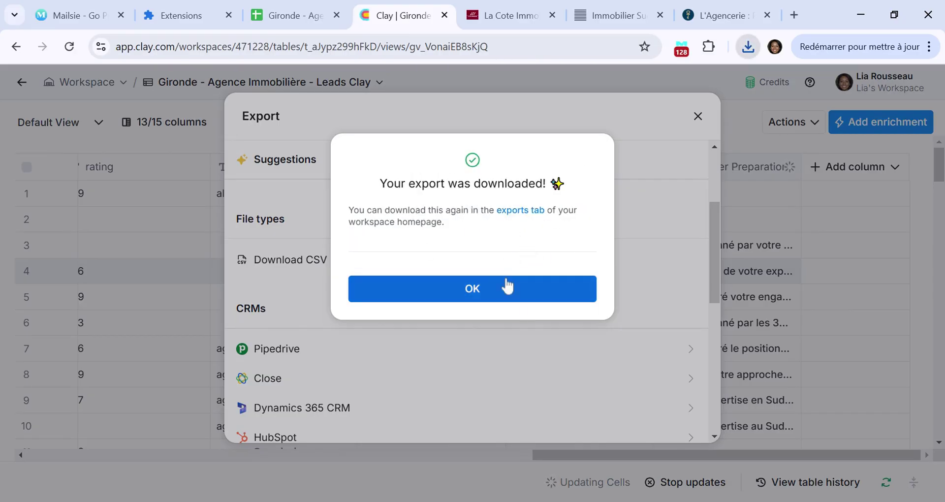
pyautogui.click(534, 287)
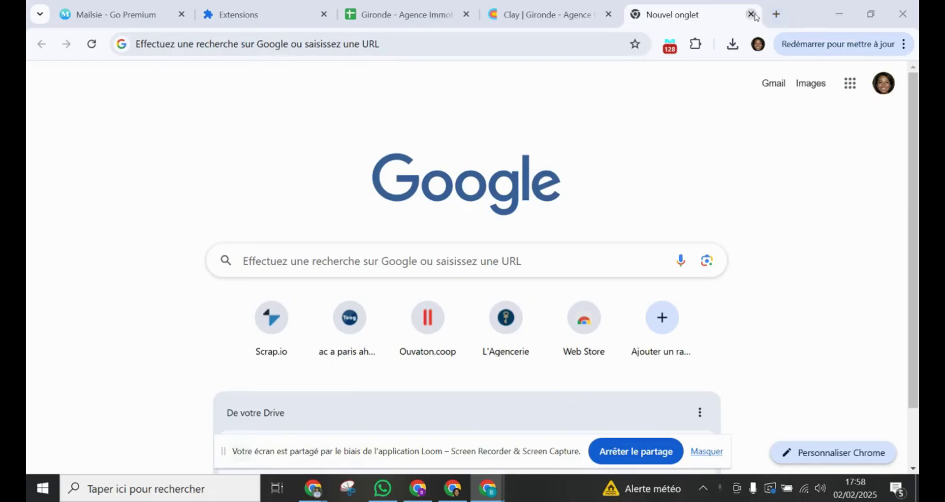
# Search Google for 'godaddy' in a new browser tab
pyautogui.click(777, 14)
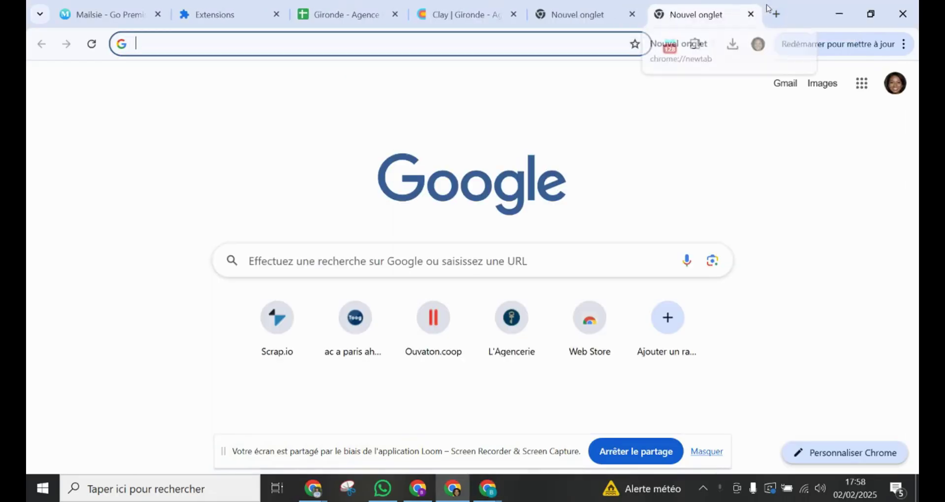
pyautogui.click(750, 14)
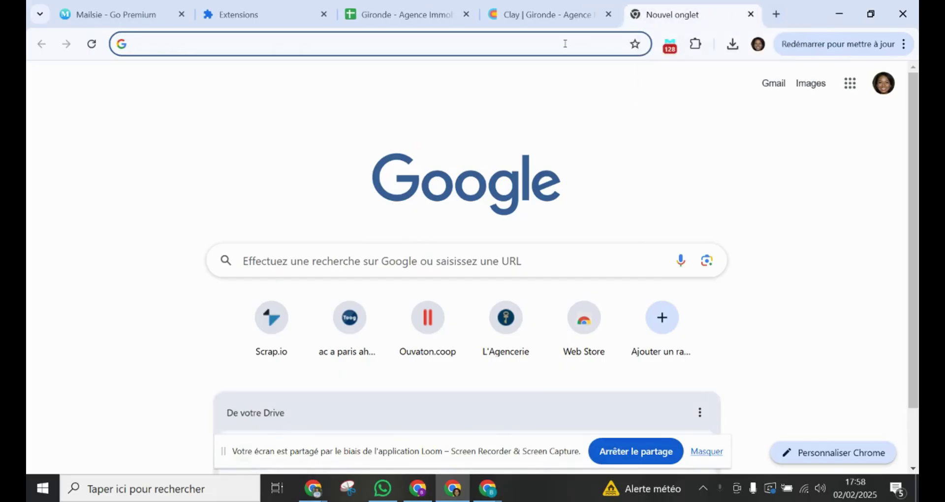
pyautogui.click(566, 43)
pyautogui.write('godaddy')
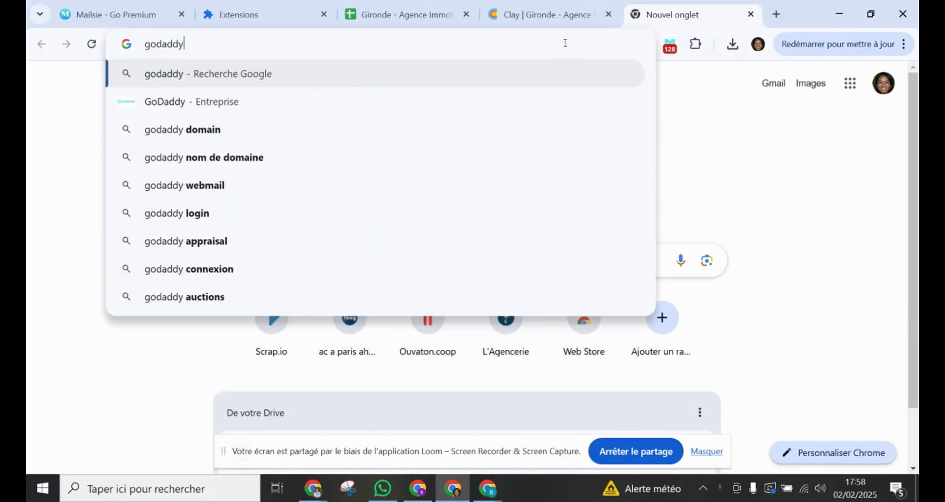
pyautogui.press('Return')
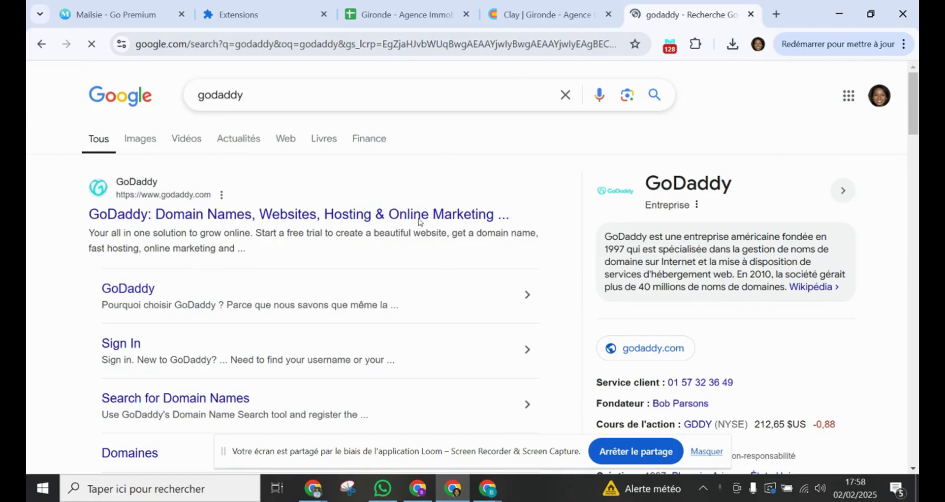
# Open the GoDaddy Canada site from the results and reveal its Se connecter options
pyautogui.click(418, 215)
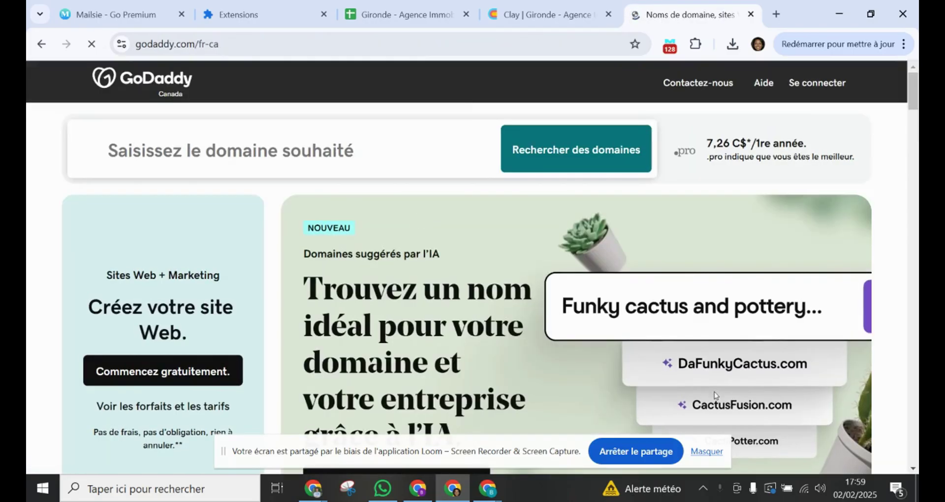
pyautogui.click(707, 451)
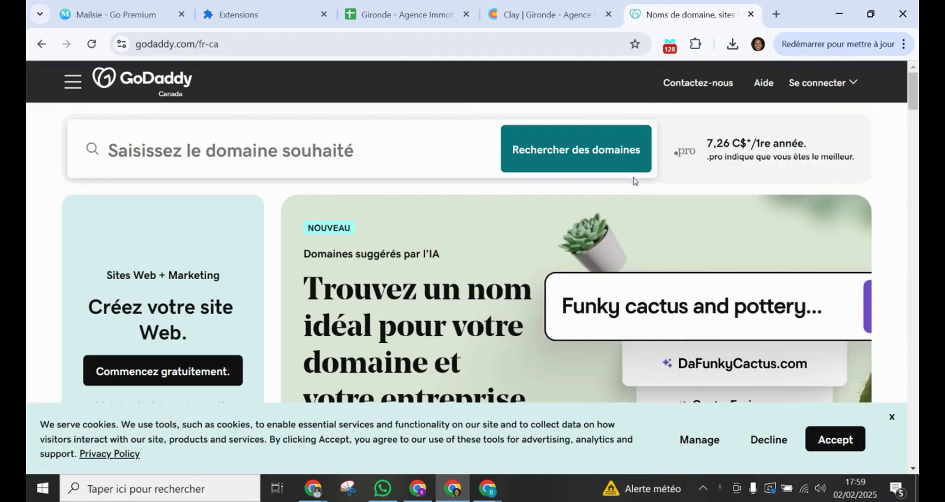
pyautogui.moveTo(837, 88)
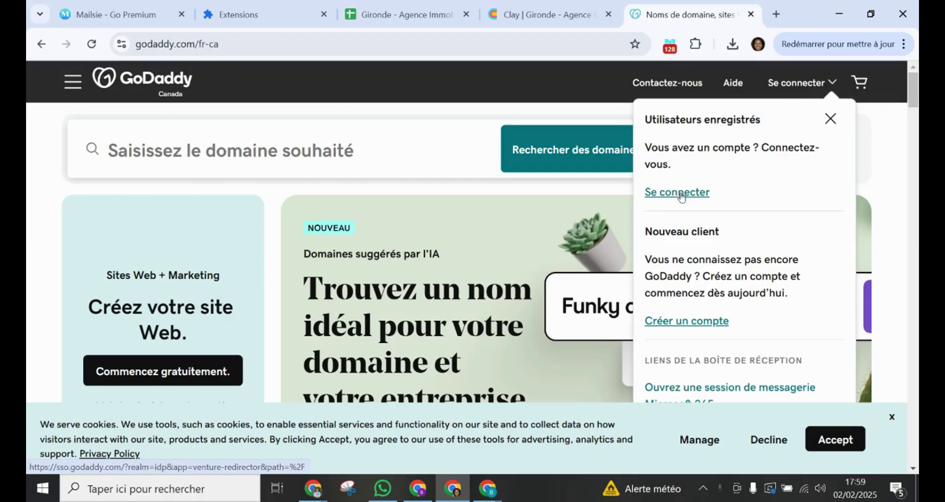
pyautogui.click(681, 194)
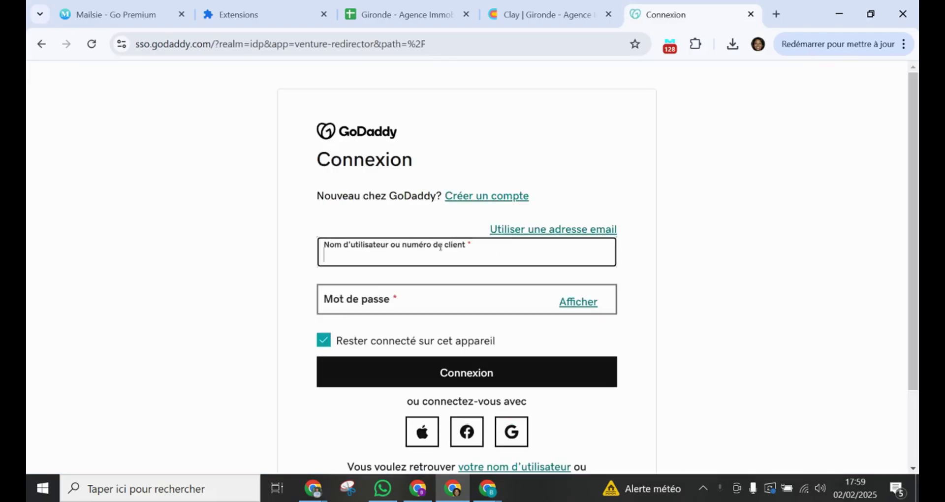
pyautogui.scroll(-2, 476, 342)
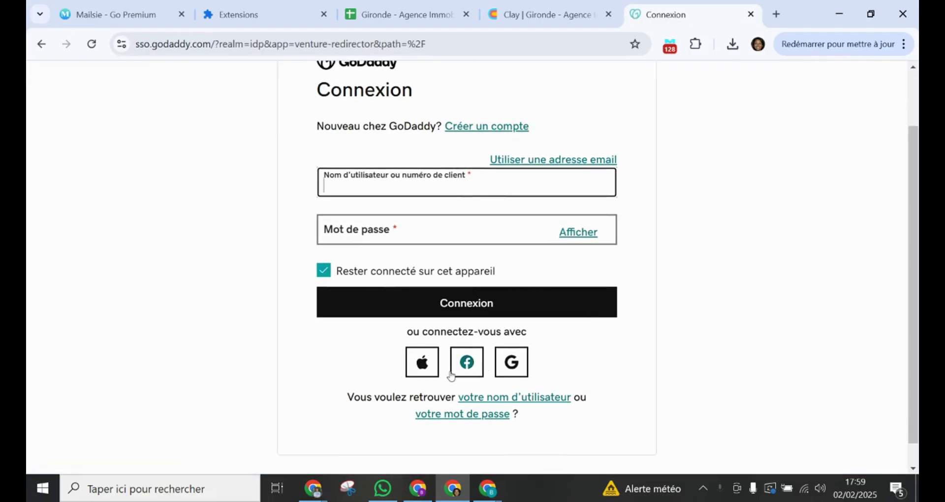
pyautogui.click(512, 365)
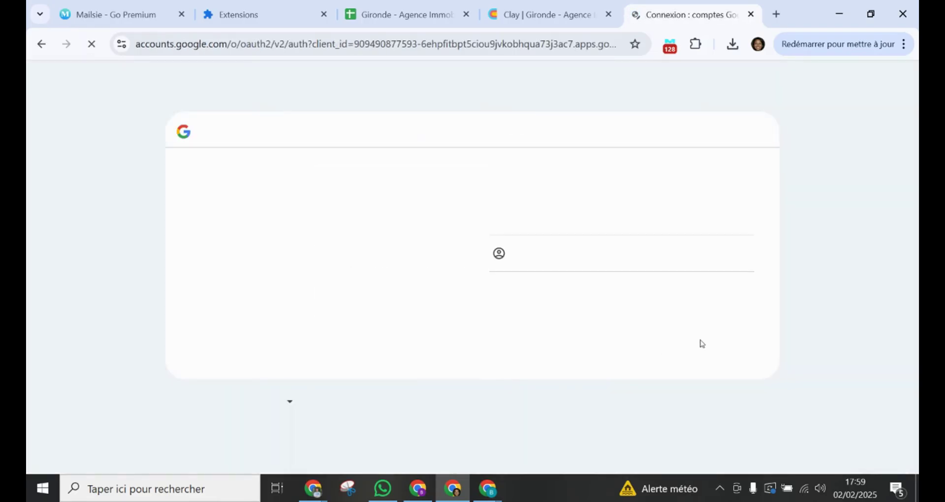
pyautogui.click(536, 206)
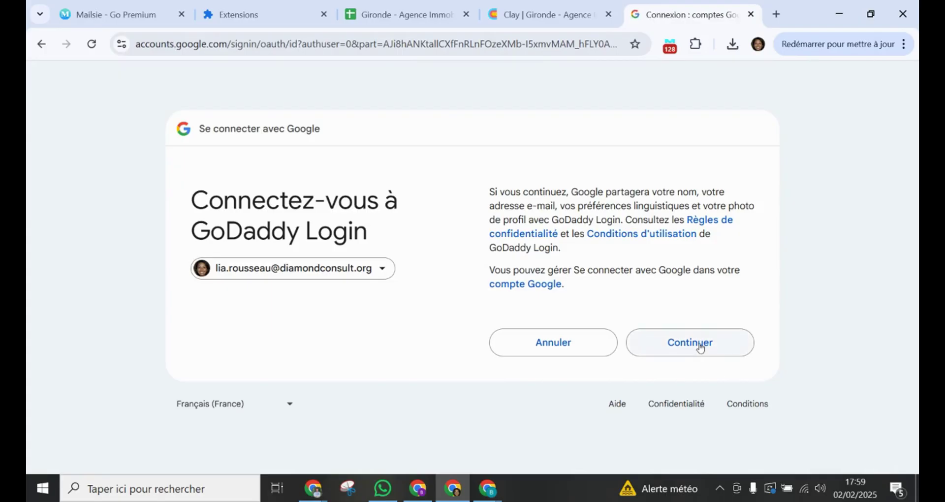
pyautogui.click(701, 346)
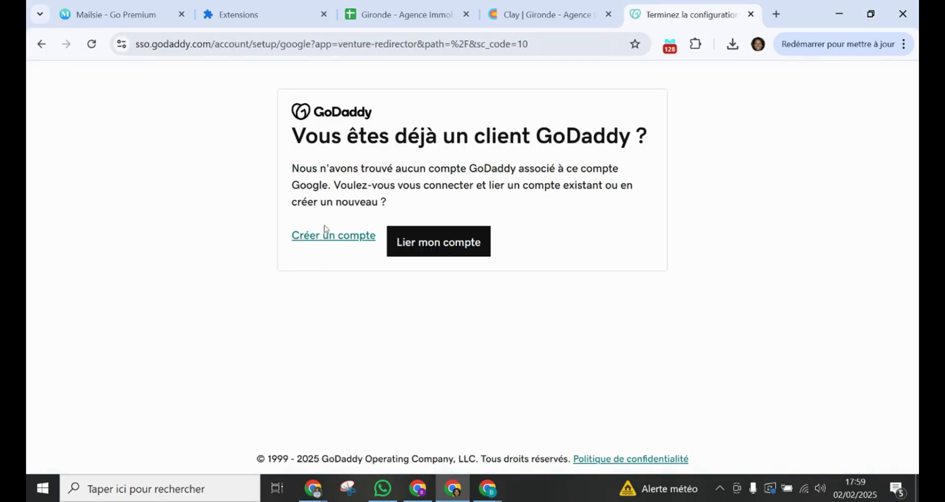
pyautogui.click(435, 244)
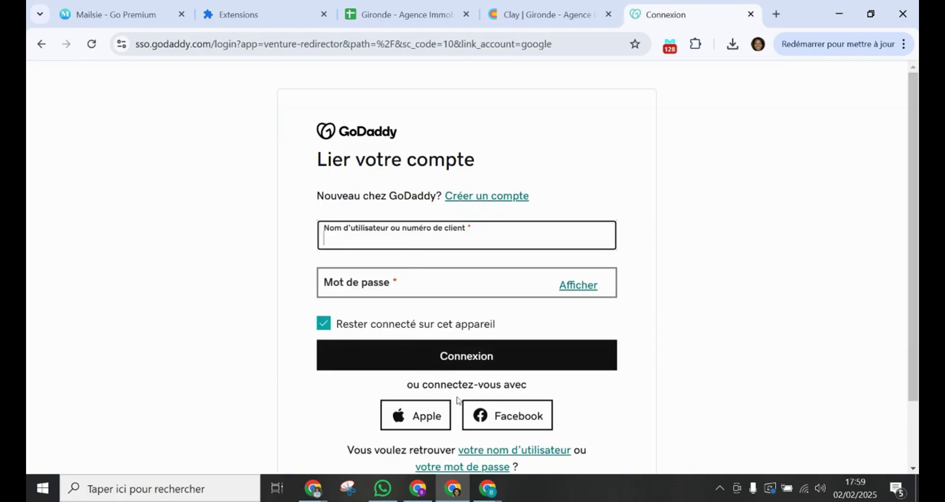
pyautogui.scroll(-2, 459, 374)
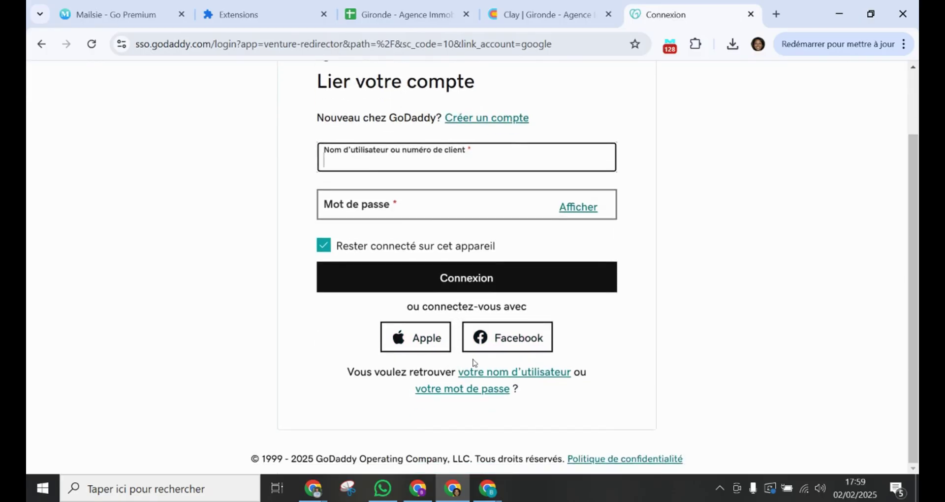
pyautogui.scroll(2, 431, 300)
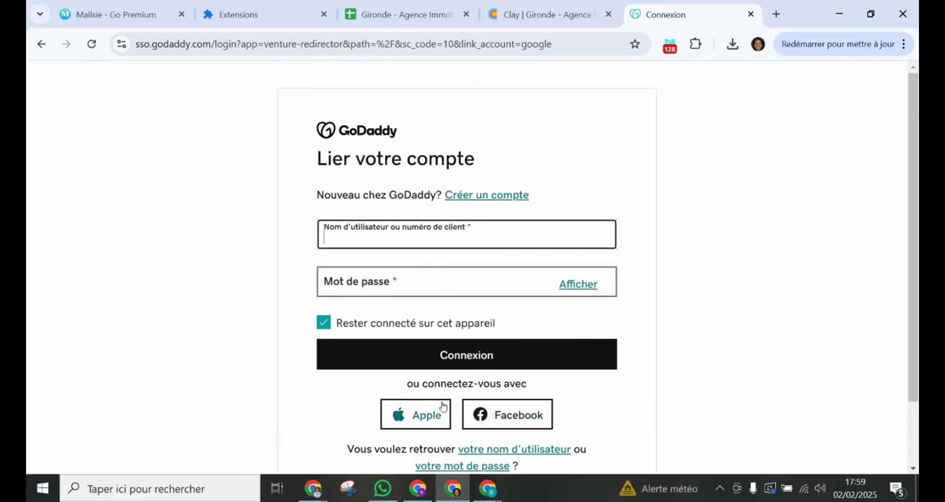
pyautogui.scroll(-2, 448, 408)
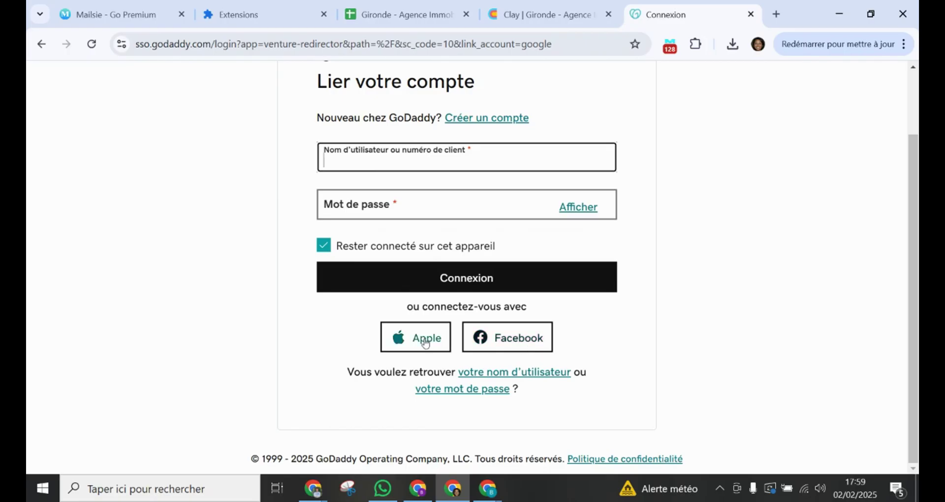
pyautogui.scroll(2, 457, 209)
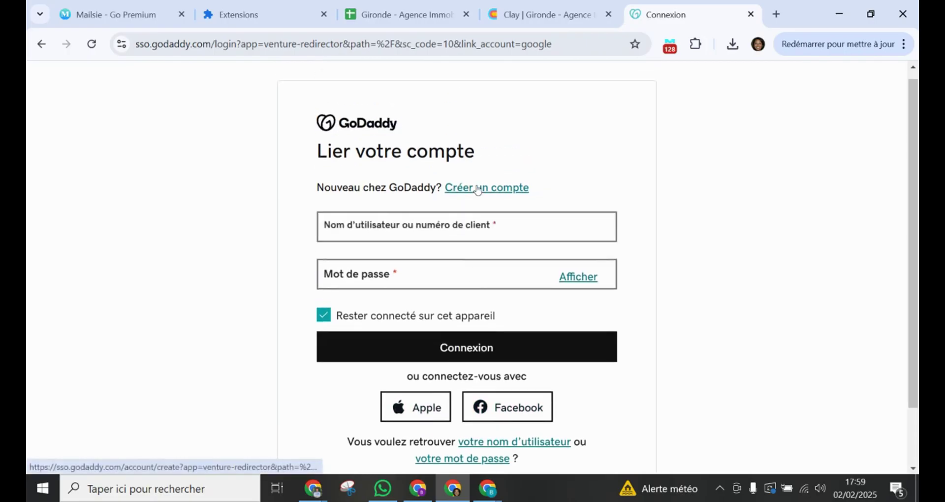
pyautogui.click(477, 188)
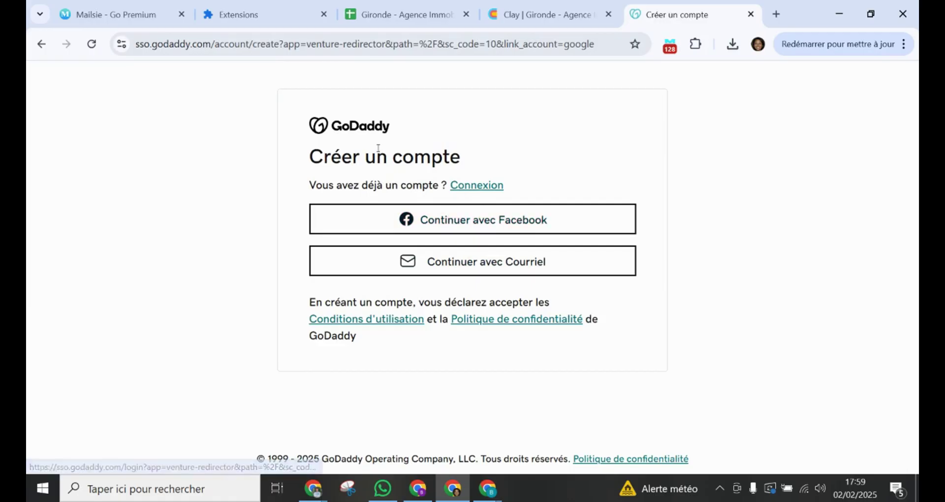
pyautogui.click(468, 191)
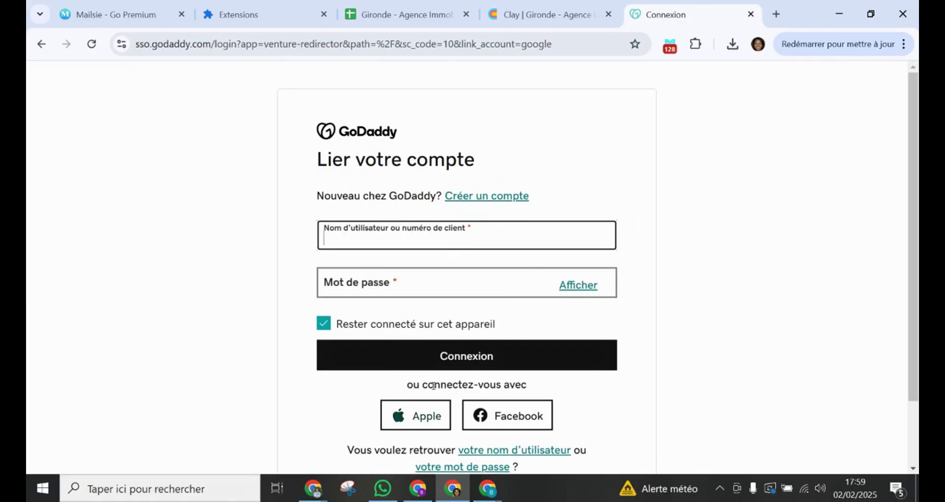
pyautogui.scroll(-2, 433, 376)
pyautogui.scroll(2, 497, 379)
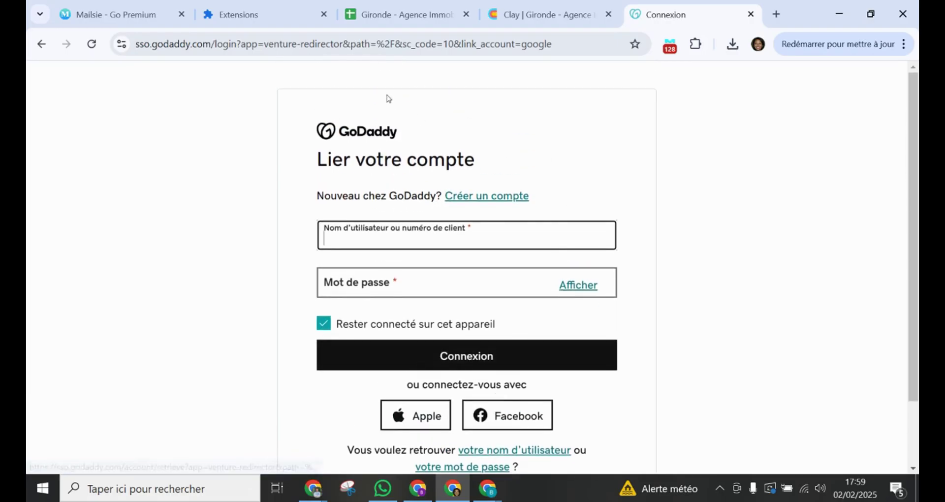
# Sign up for a GoDaddy account by e-mail, using Chrome's suggested secure password
pyautogui.click(495, 197)
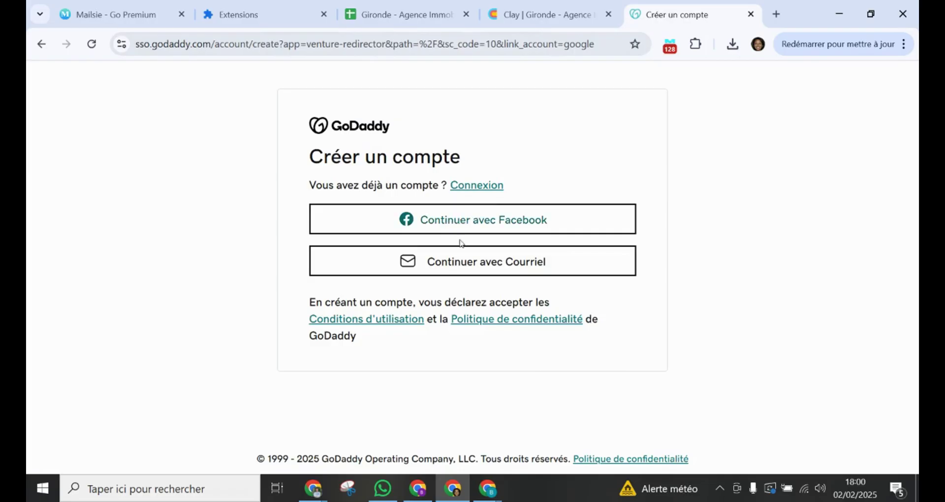
pyautogui.click(462, 261)
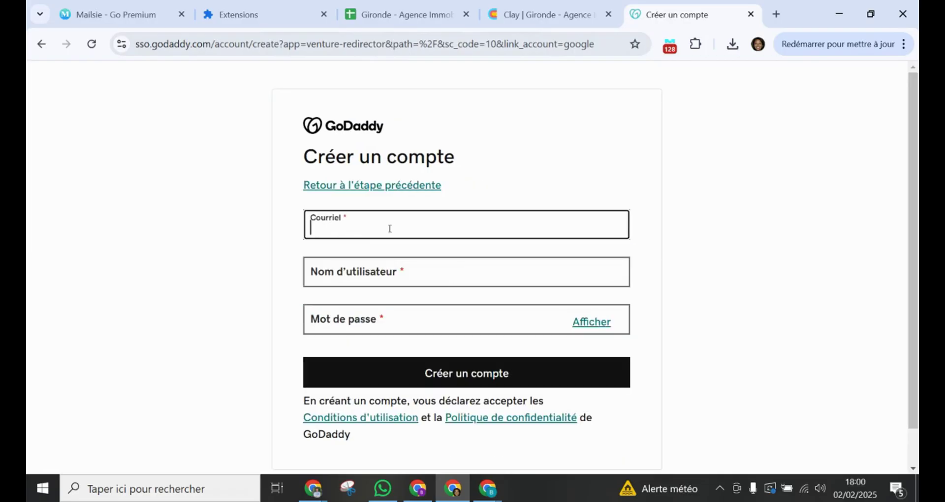
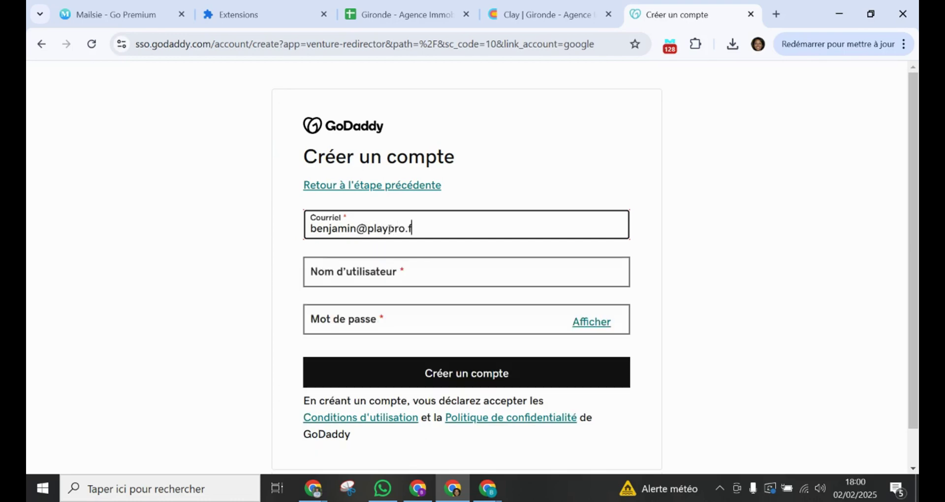
pyautogui.press('Tab')
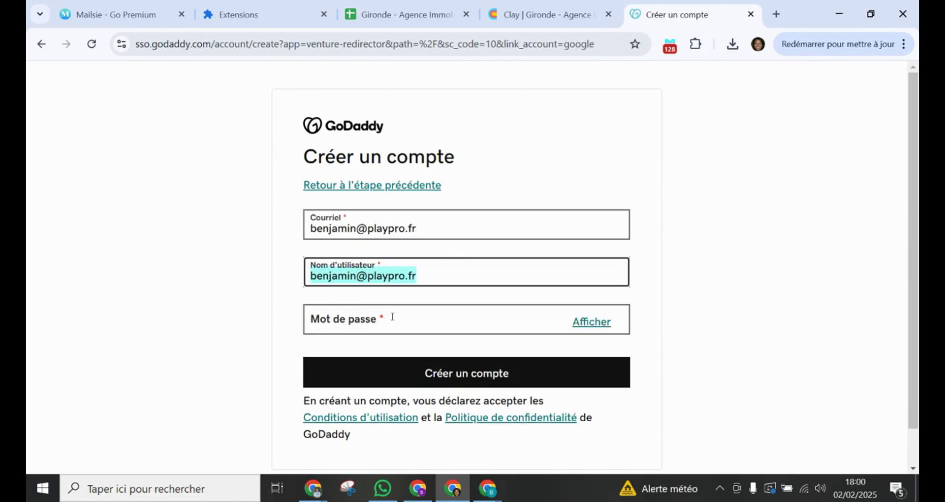
pyautogui.click(392, 316)
pyautogui.click(290, 315)
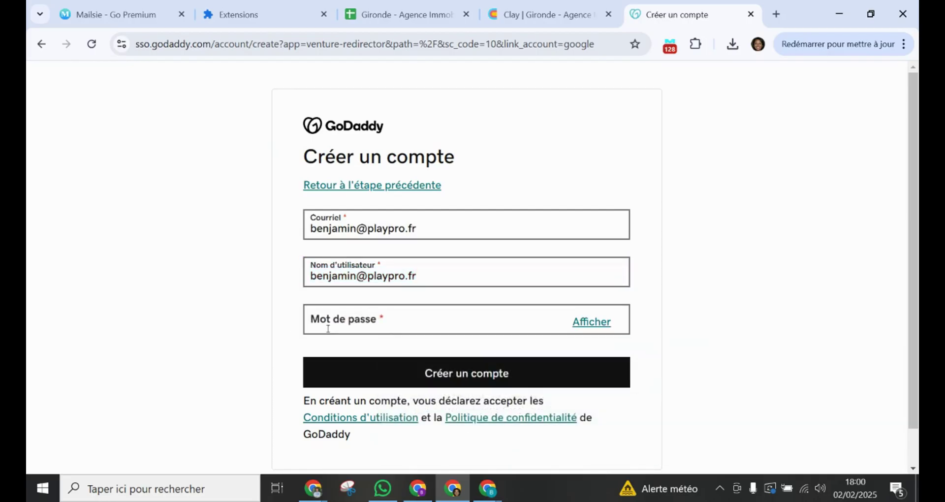
pyautogui.click(328, 329)
pyautogui.click(547, 432)
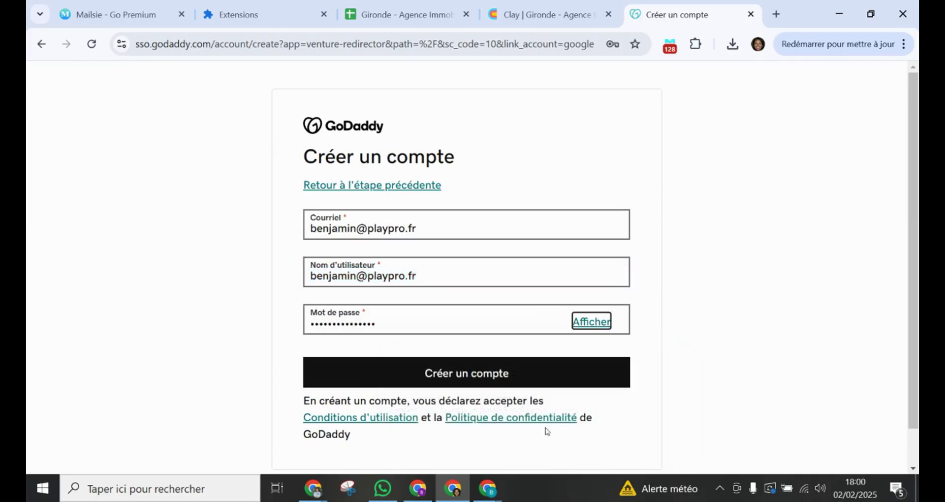
pyautogui.click(469, 382)
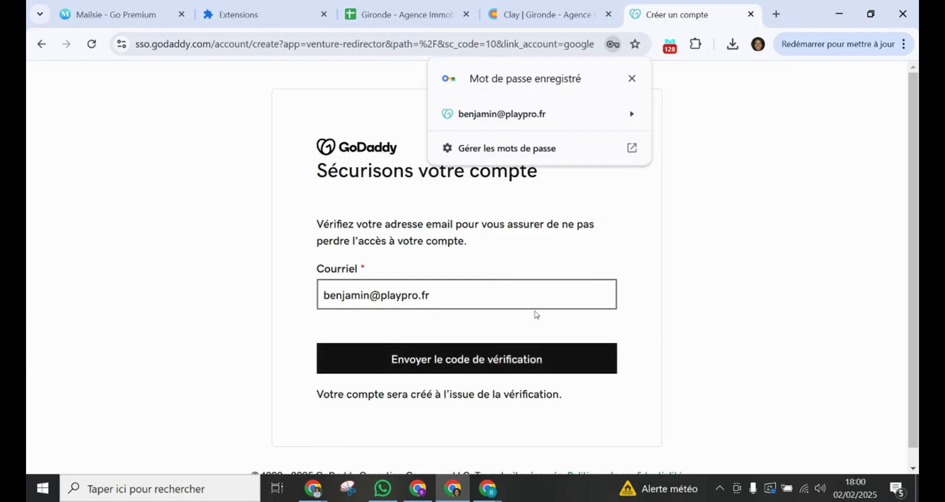
# Send the e-mail verification code, paste it in, and verify the account
pyautogui.click(483, 361)
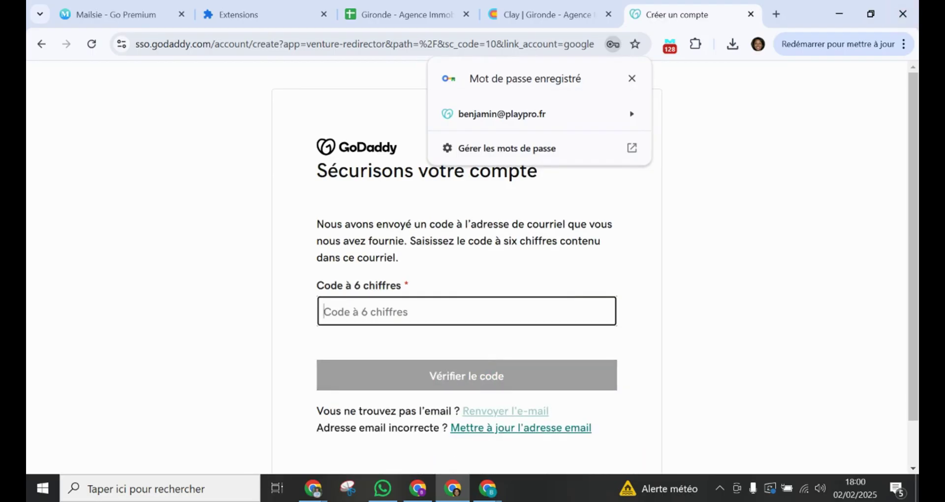
pyautogui.click(487, 488)
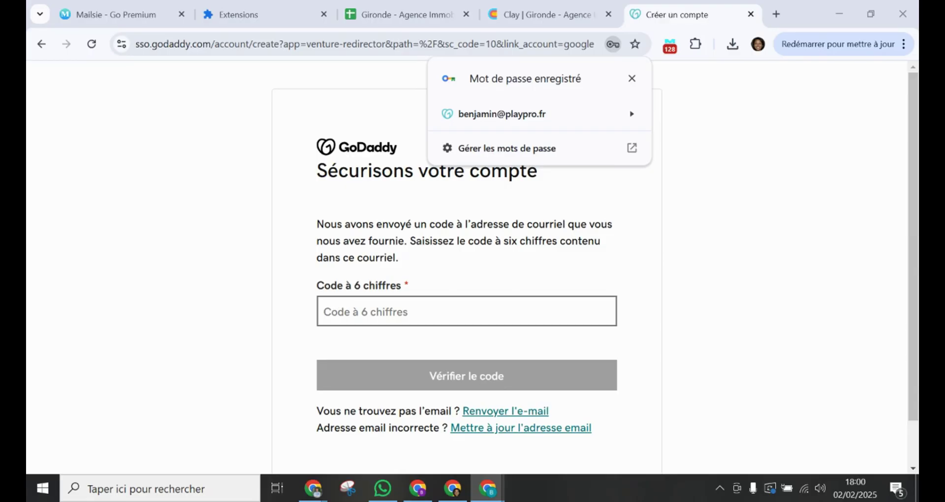
pyautogui.click(388, 314)
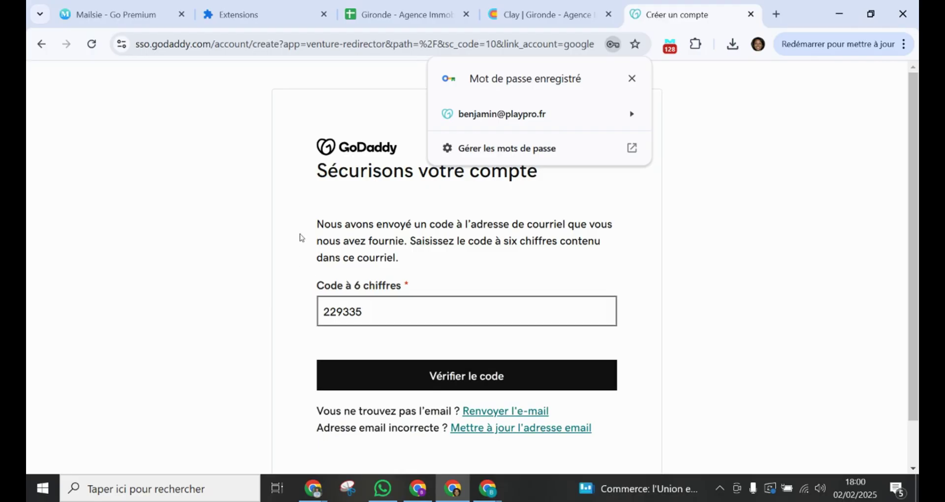
pyautogui.click(469, 377)
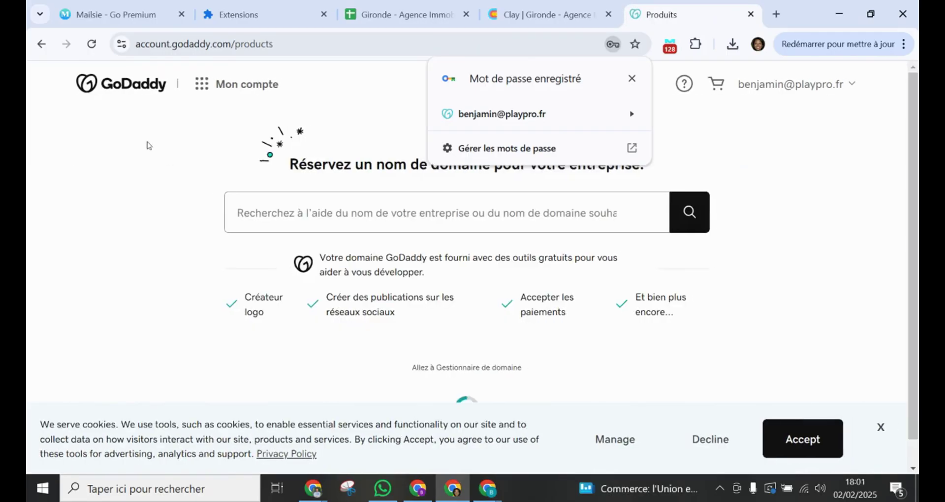
# Dismiss the password and cookie notices, then search for the domain 'playpro-contact'
pyautogui.click(613, 44)
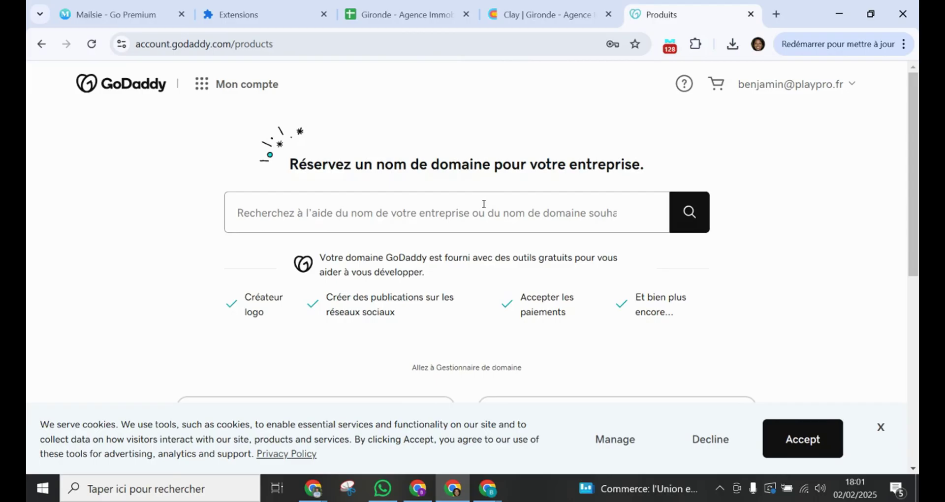
pyautogui.click(787, 446)
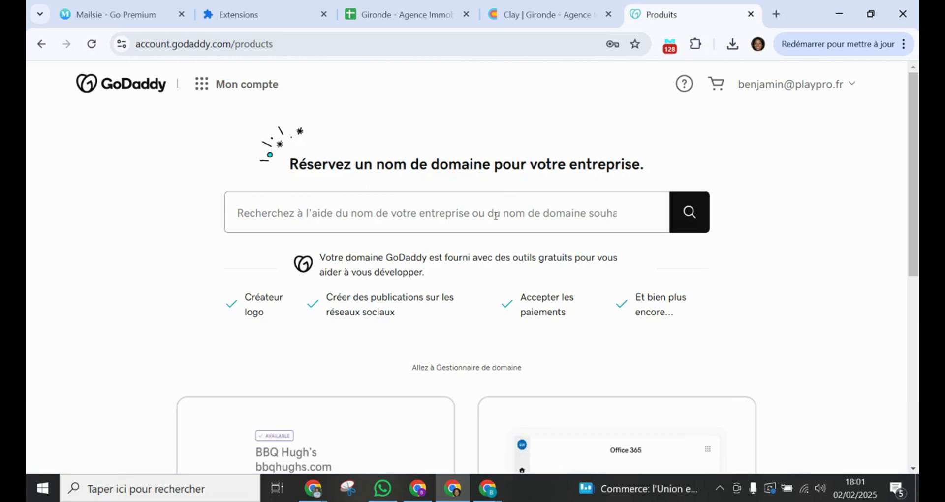
pyautogui.click(496, 215)
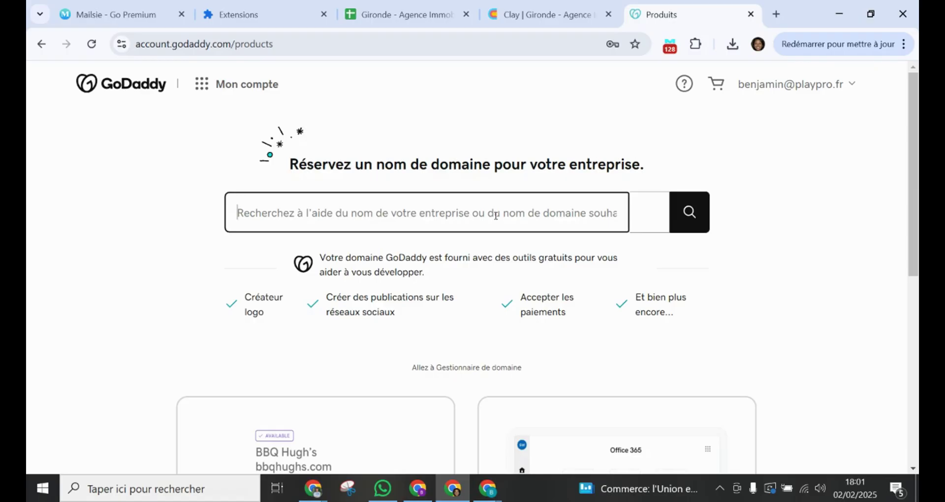
pyautogui.write('playpro-')
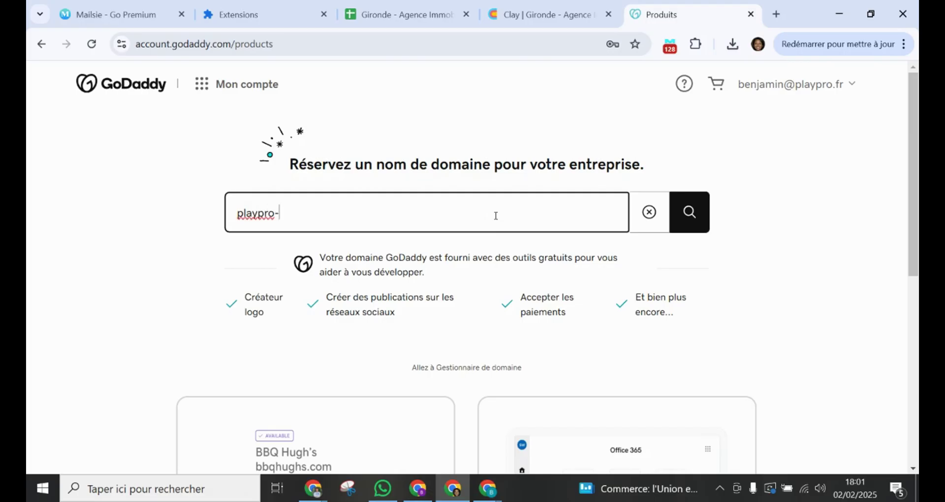
pyautogui.write('contact')
pyautogui.click(691, 220)
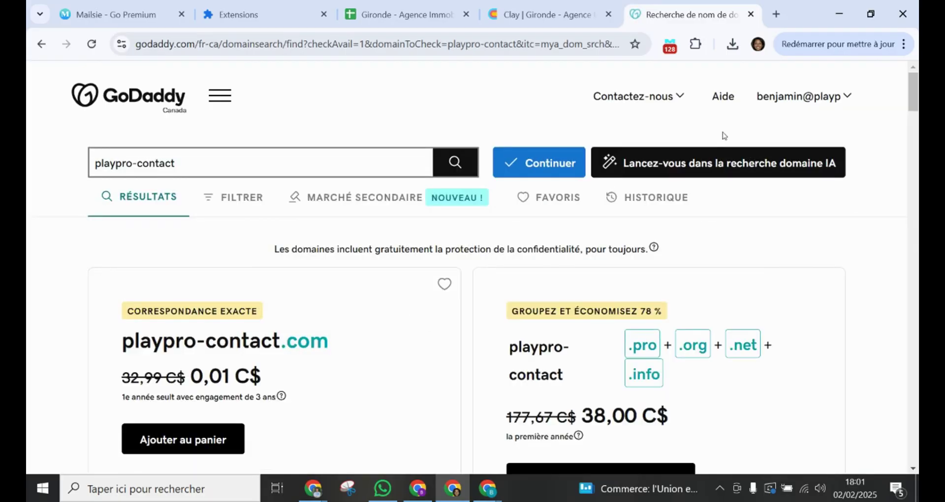
# Look over the search results, then switch the URL region from fr-ca to fr
pyautogui.scroll(-2, 492, 237)
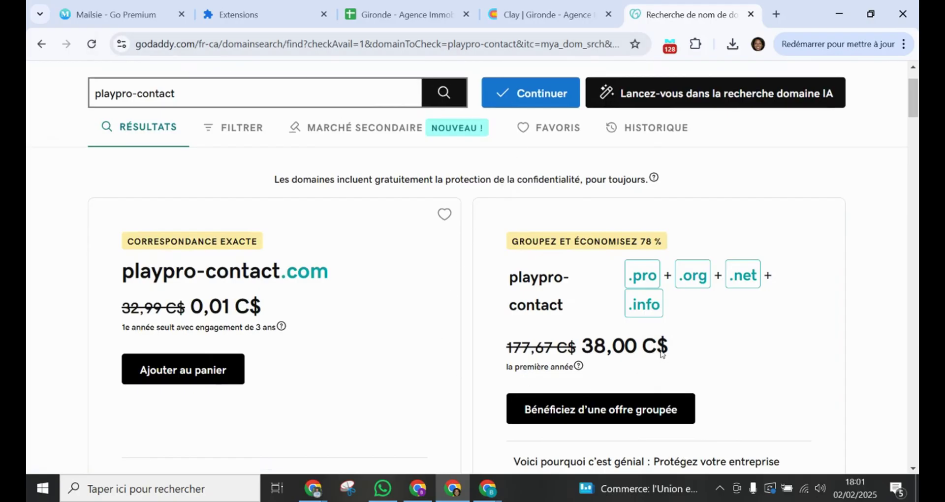
pyautogui.scroll(2, 504, 316)
pyautogui.scroll(-5, 505, 315)
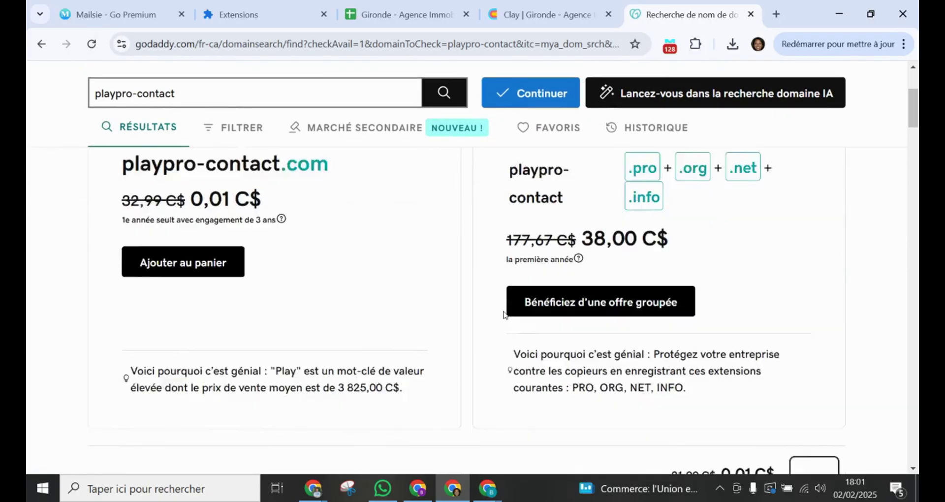
pyautogui.scroll(-3, 503, 316)
pyautogui.scroll(8, 503, 316)
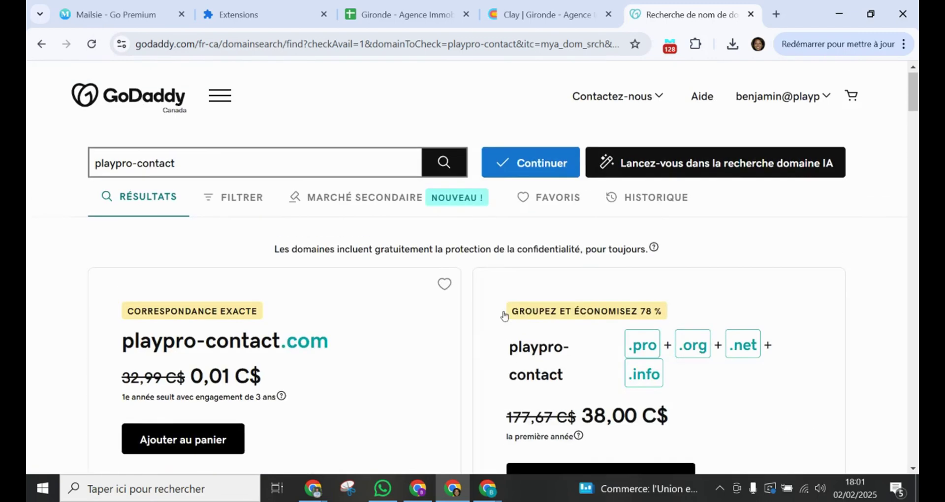
pyautogui.click(805, 103)
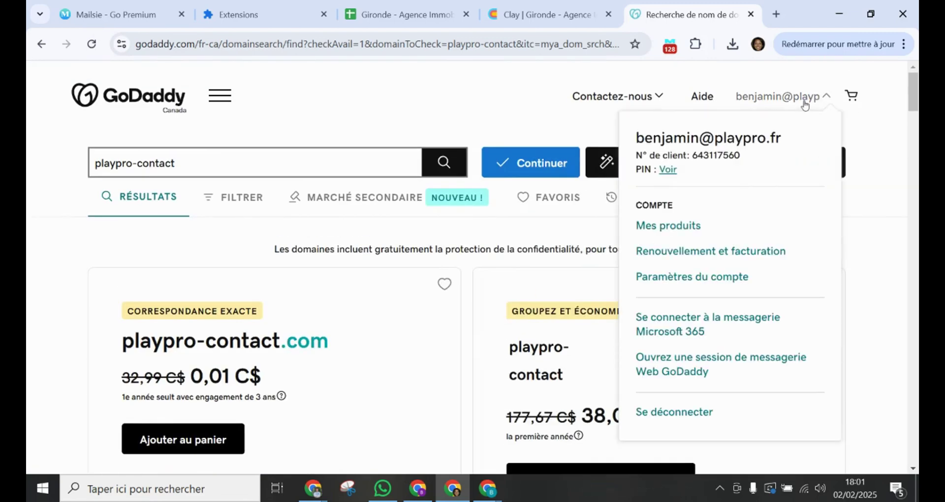
pyautogui.click(806, 103)
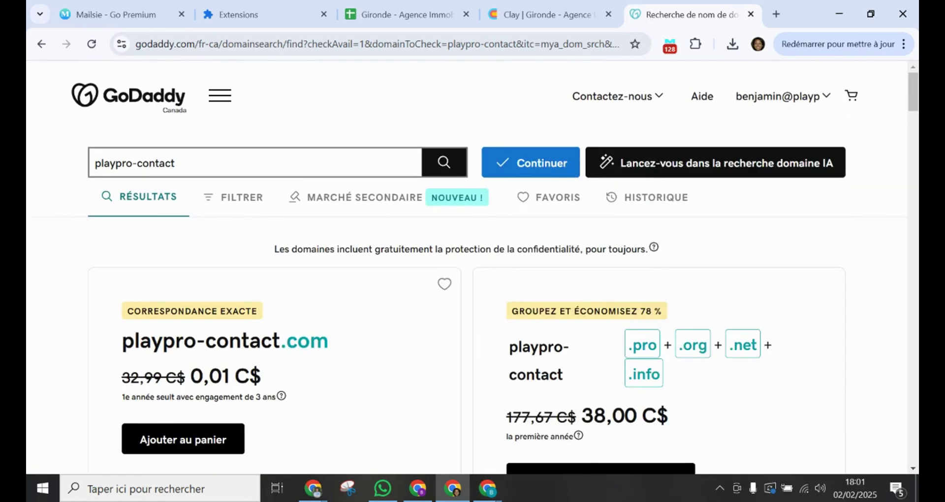
pyautogui.click(487, 489)
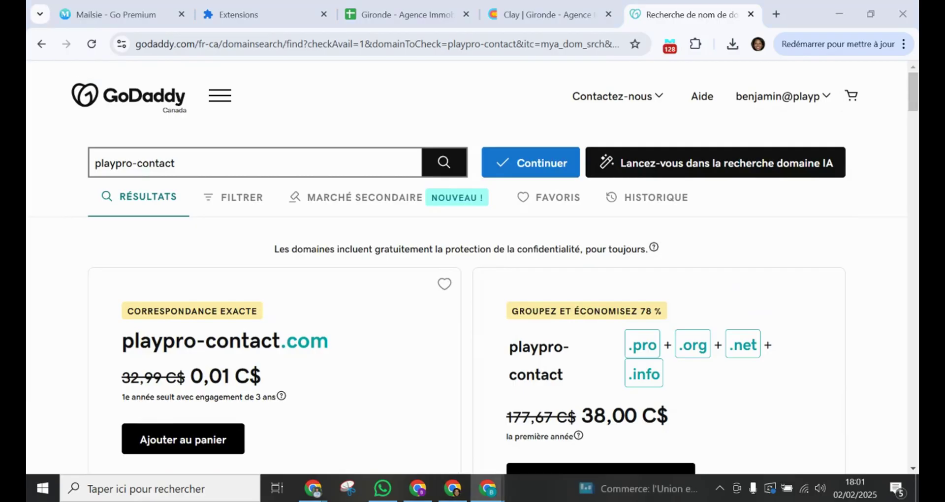
pyautogui.click(220, 45)
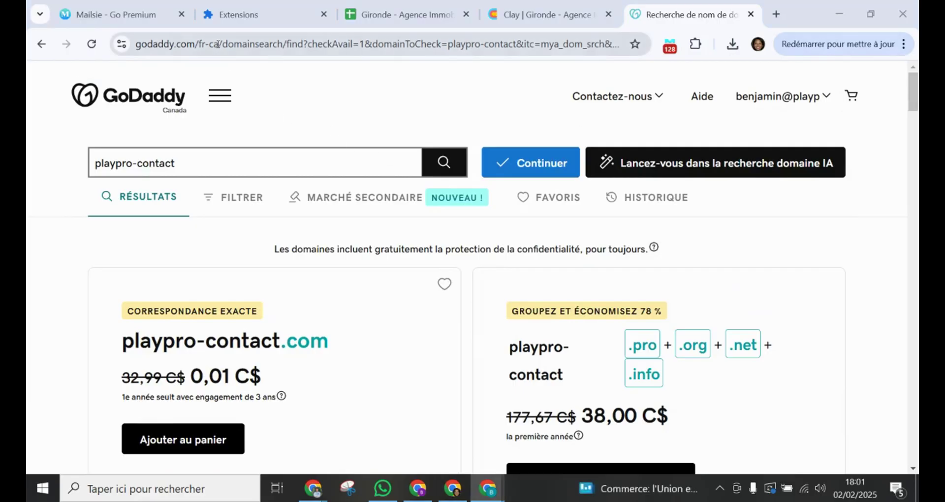
pyautogui.click(250, 45)
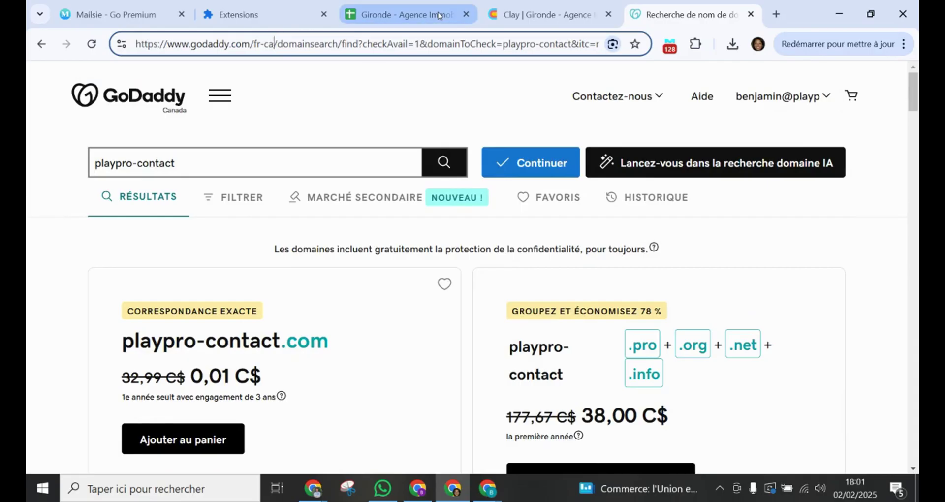
pyautogui.press('BackSpace')
pyautogui.press('BackSpace')
pyautogui.press('BackSpace')
pyautogui.press('Return')
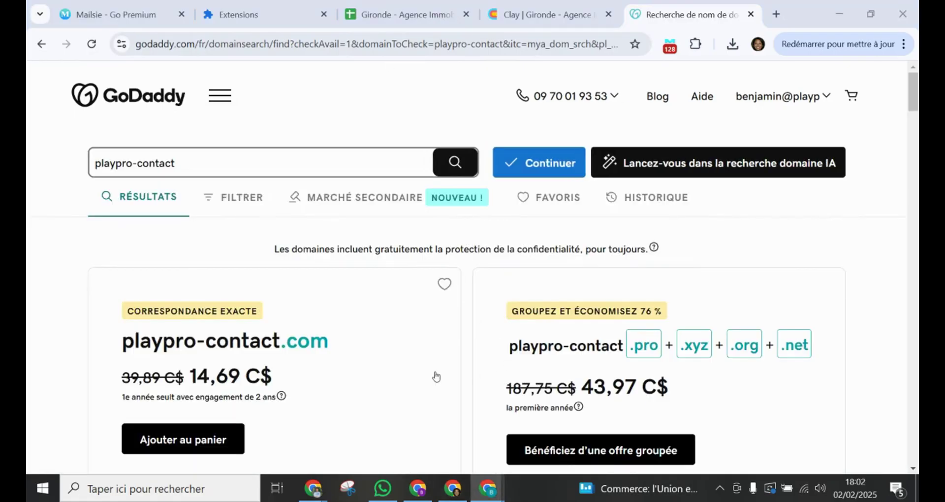
# Trim the address to godaddy.com/fr to load the French GoDaddy home page
pyautogui.click(259, 44)
pyautogui.doubleClick(264, 44)
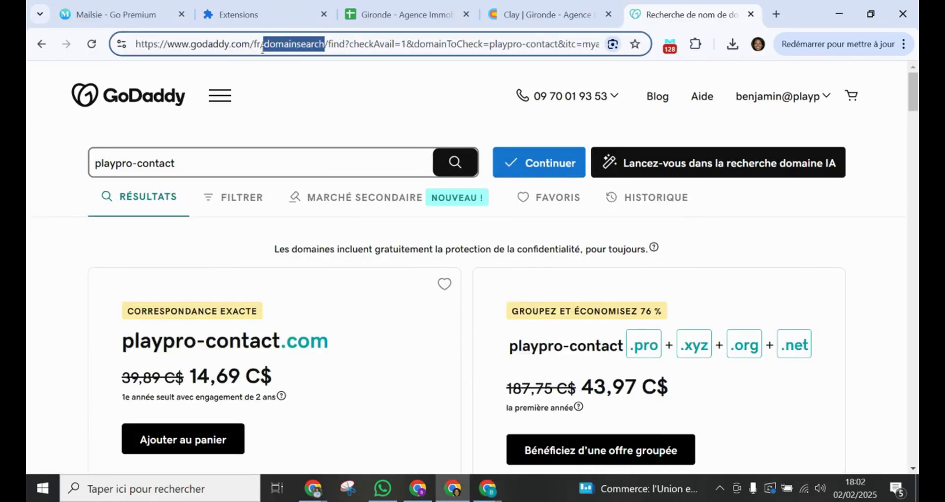
pyautogui.click(266, 44)
pyautogui.moveTo(261, 44); pyautogui.dragTo(689, 49)
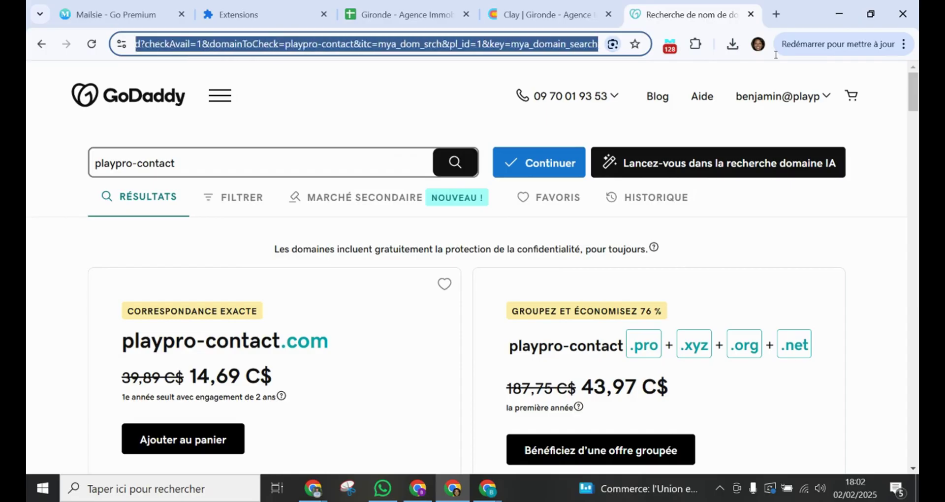
pyautogui.press('BackSpace')
pyautogui.press('Return')
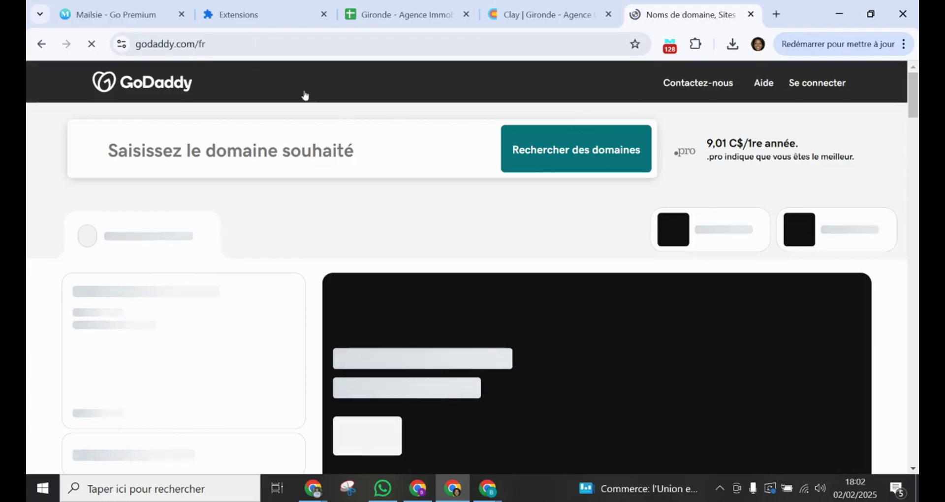
# Reload the plain godaddy.com home page by removing 'fr' from the address
pyautogui.click(244, 45)
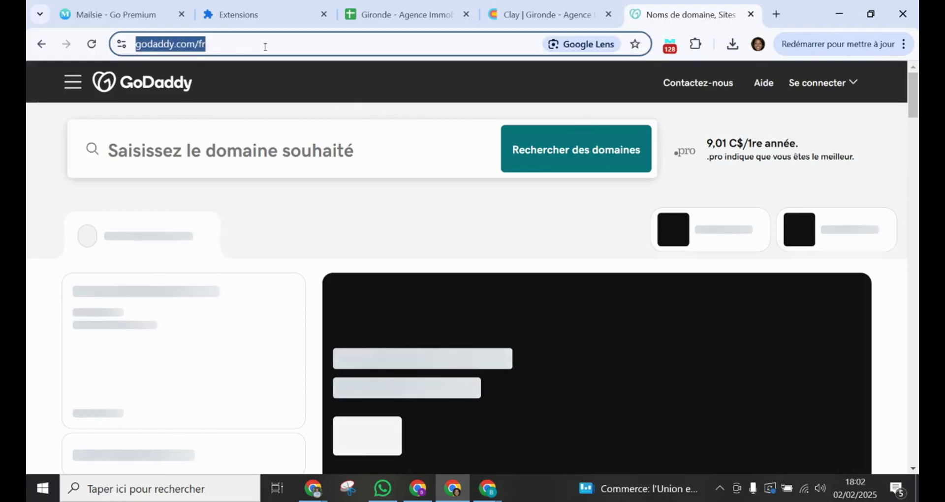
pyautogui.click(265, 45)
pyautogui.press('BackSpace')
pyautogui.press('BackSpace')
pyautogui.press('BackSpace')
pyautogui.press('Return')
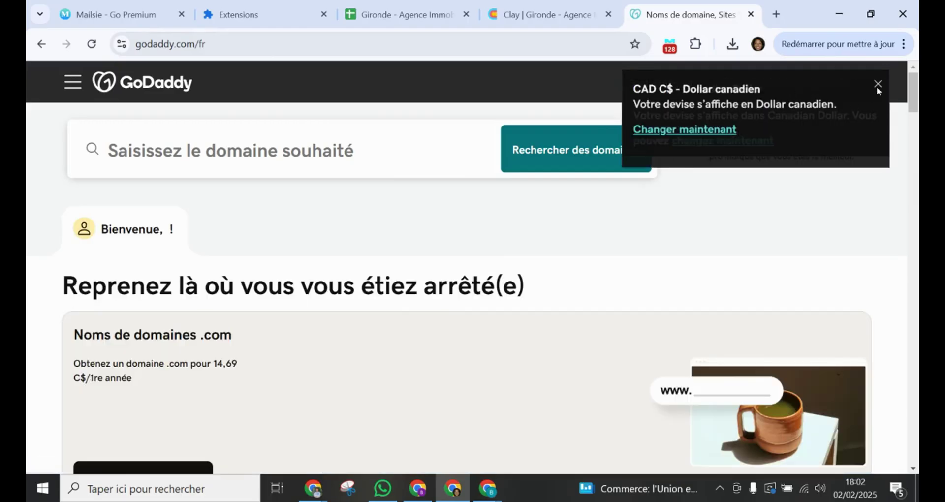
# Dismiss the CAD currency notice and open Paramètres du compte from the account menu
pyautogui.click(877, 86)
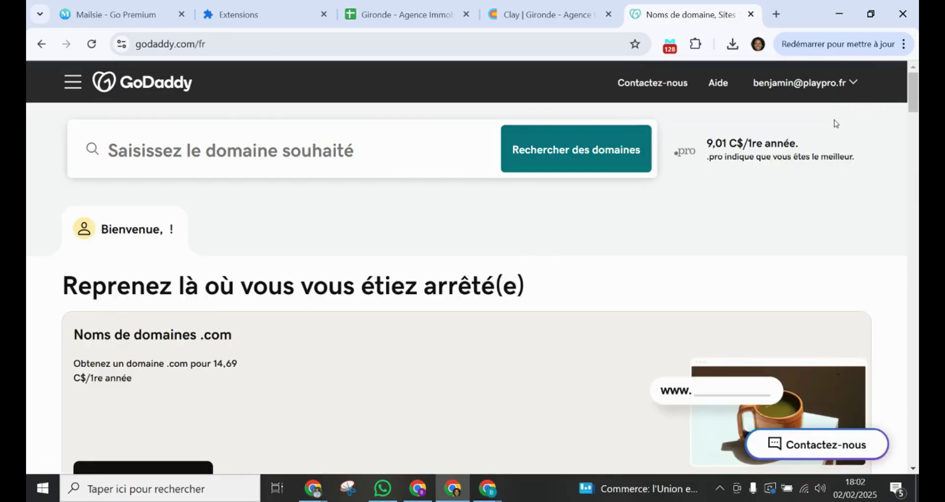
pyautogui.click(808, 88)
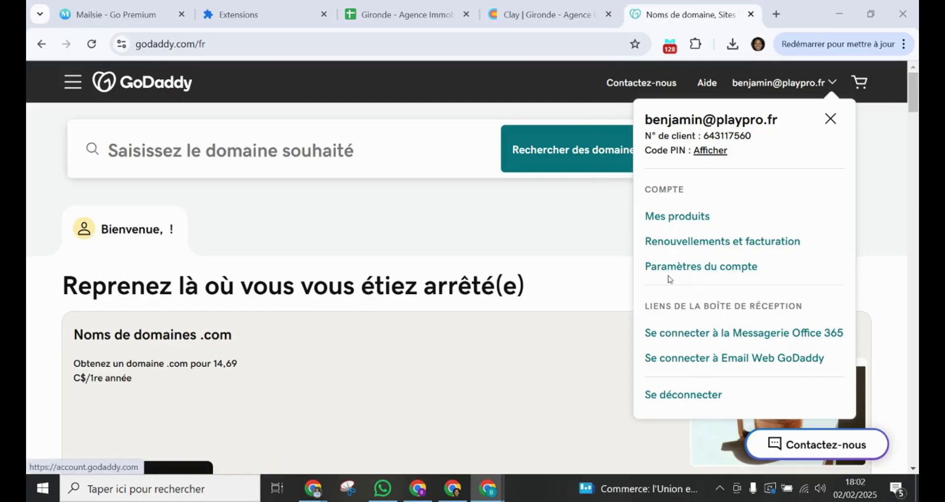
pyautogui.click(672, 268)
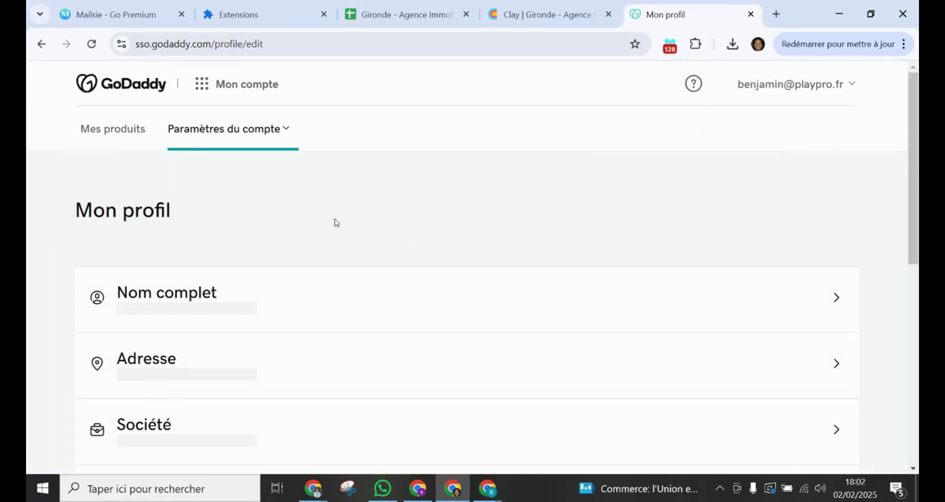
# Set Devise par défaut to EUR as the primary currency, then return via the GoDaddy logo
pyautogui.scroll(-5, 334, 222)
pyautogui.scroll(-1, 334, 222)
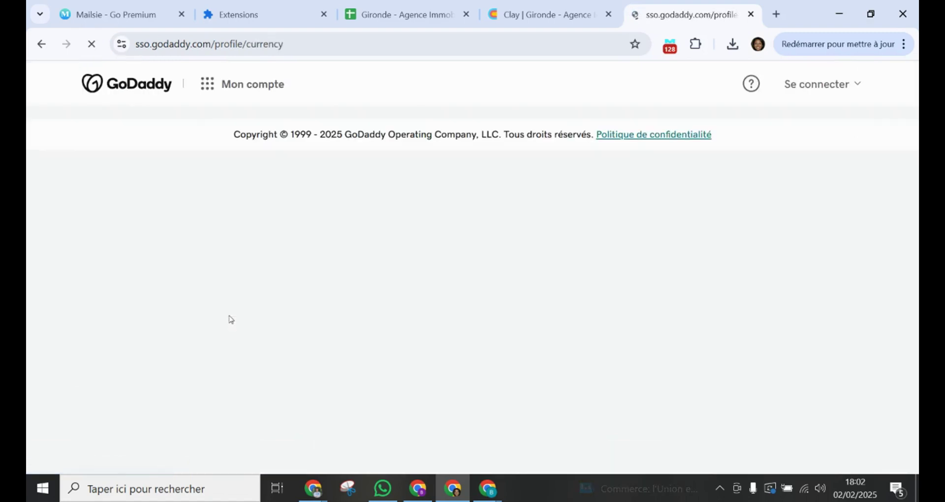
pyautogui.scroll(-2, 420, 249)
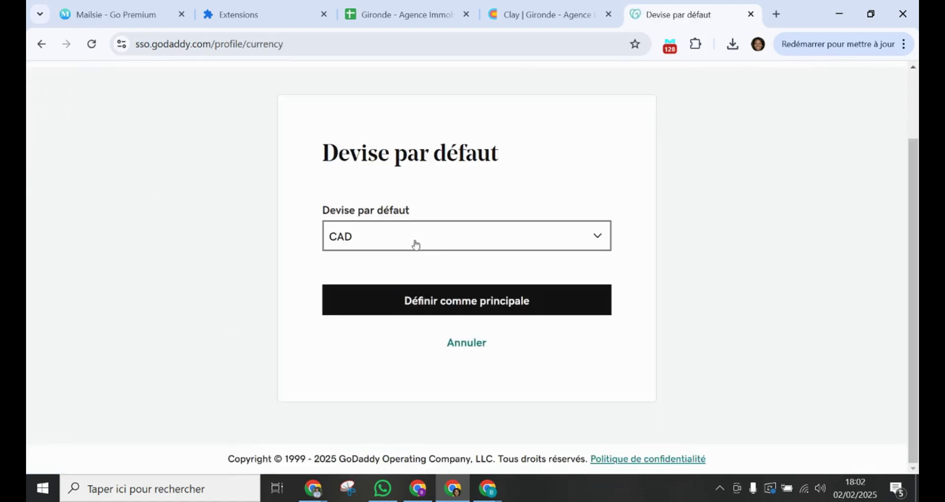
pyautogui.click(416, 245)
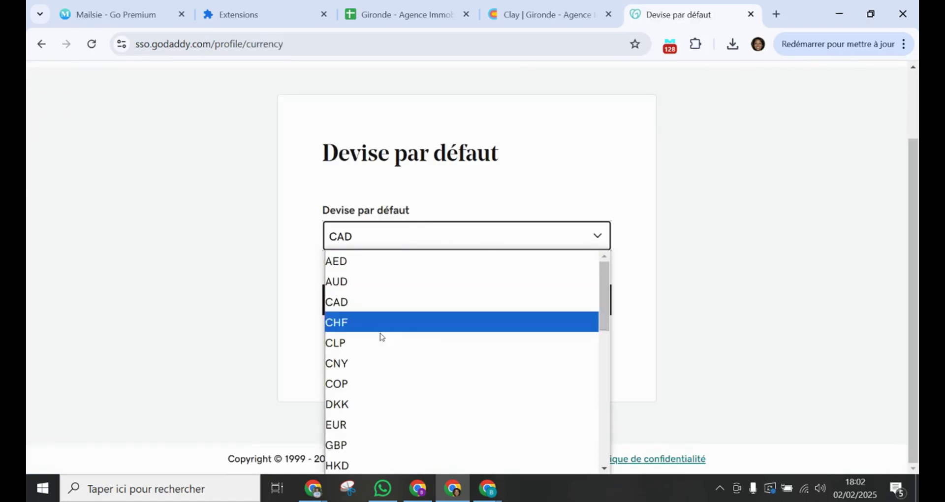
pyautogui.click(365, 425)
pyautogui.click(421, 304)
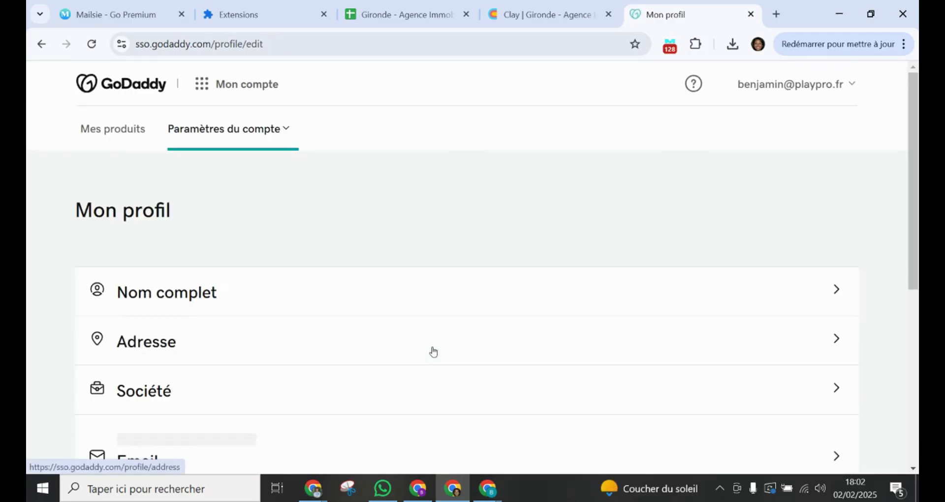
pyautogui.scroll(-6, 200, 193)
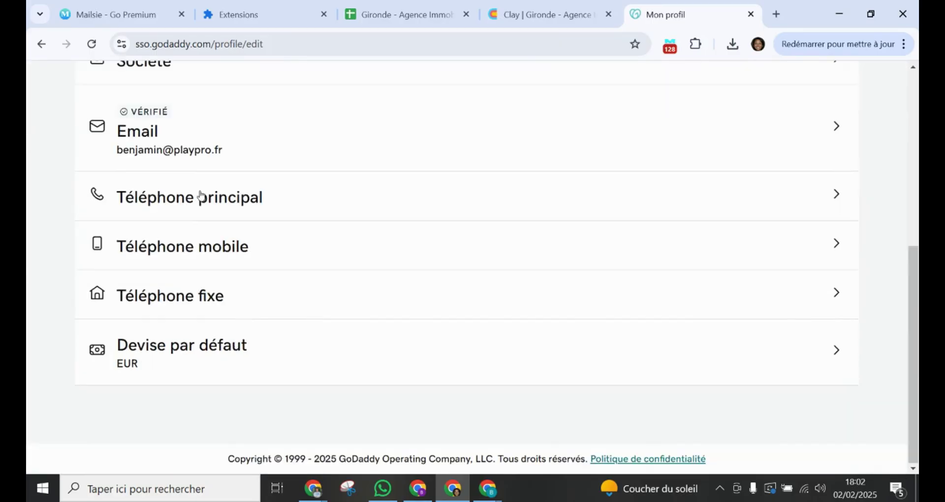
pyautogui.scroll(6, 163, 206)
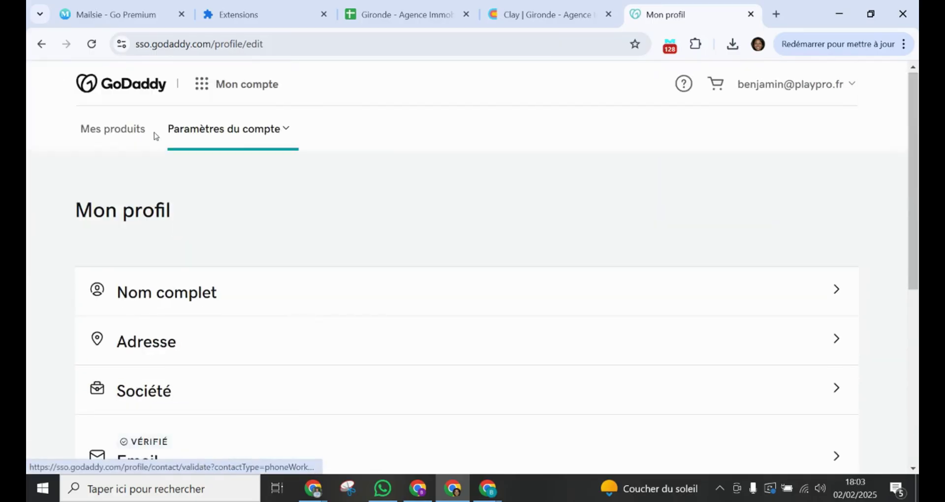
pyautogui.click(117, 86)
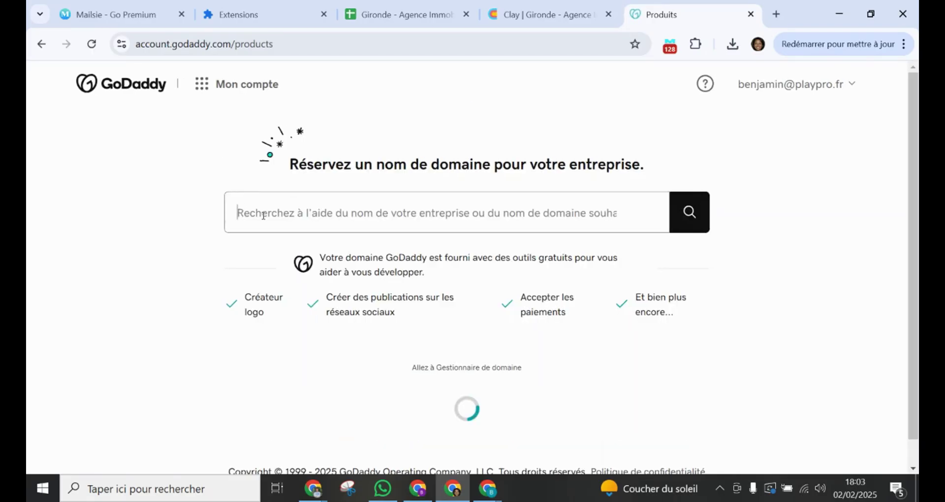
pyautogui.click(263, 215)
pyautogui.write('playpro')
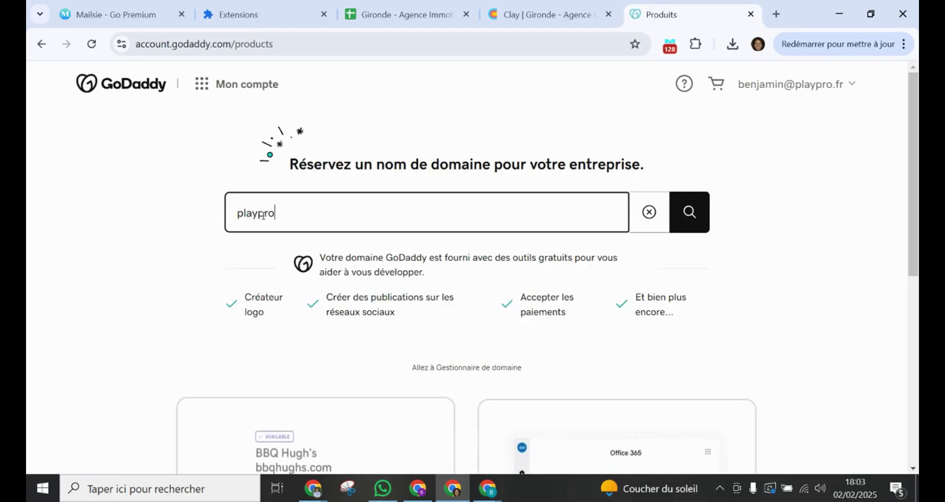
pyautogui.write('-contact')
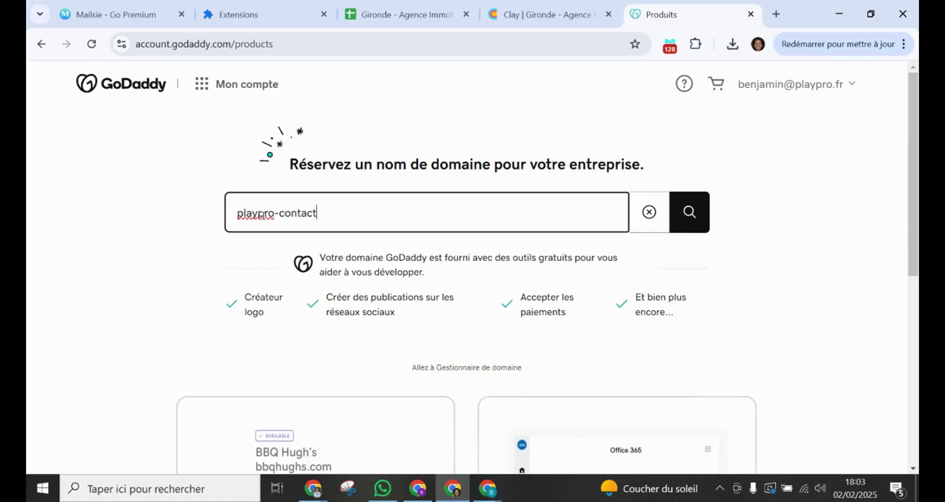
pyautogui.click(698, 214)
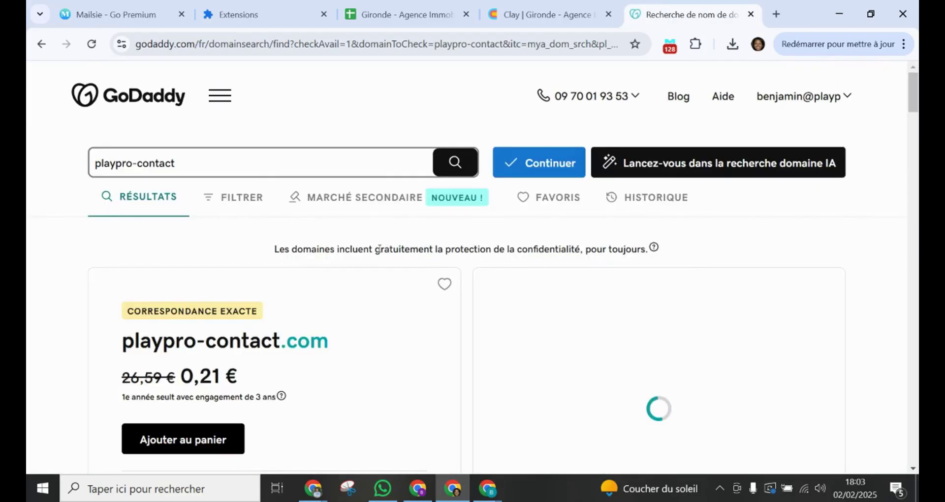
pyautogui.scroll(-3, 235, 270)
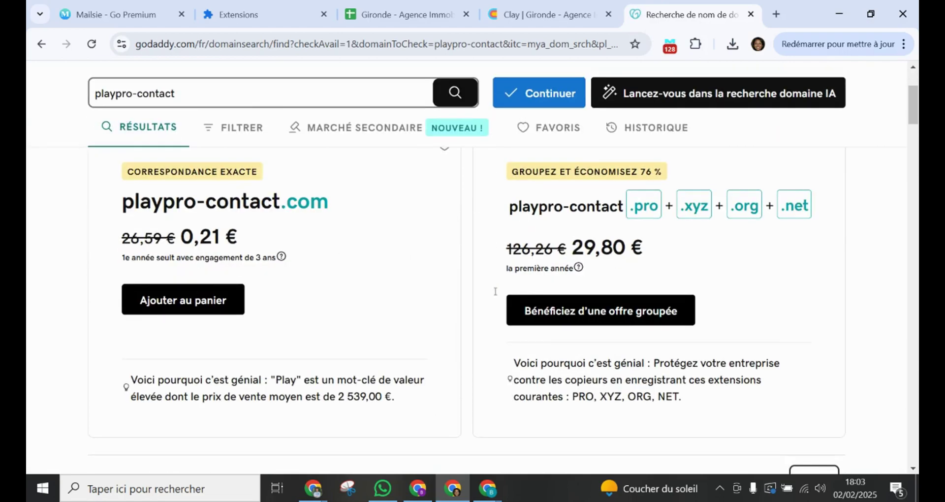
pyautogui.scroll(-6, 495, 292)
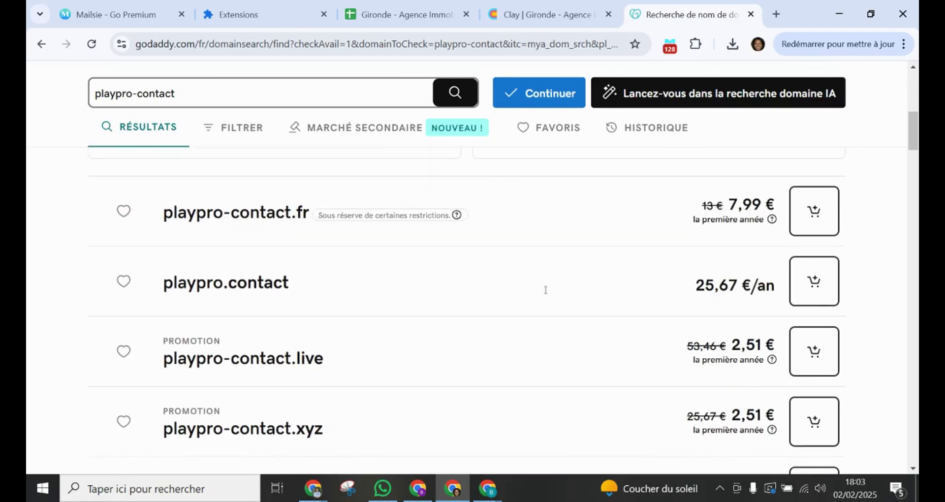
pyautogui.scroll(1, 591, 291)
pyautogui.scroll(-3, 643, 292)
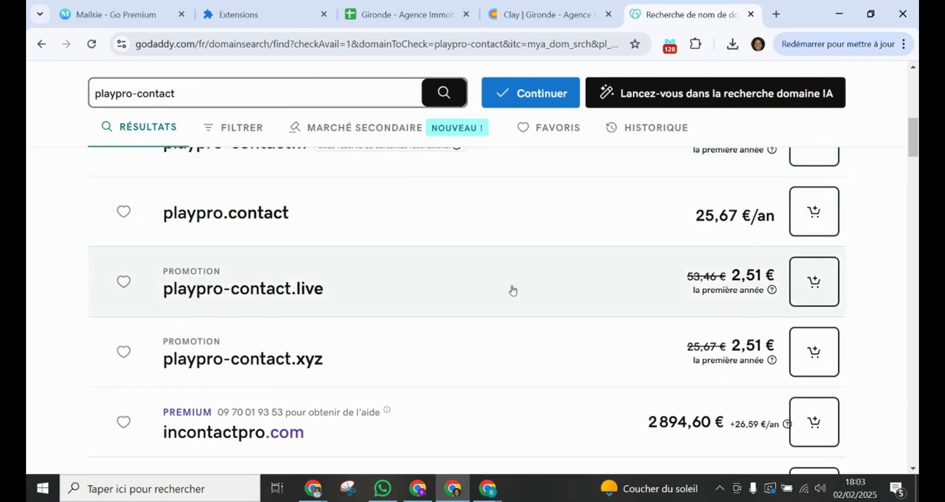
pyautogui.scroll(-4, 325, 298)
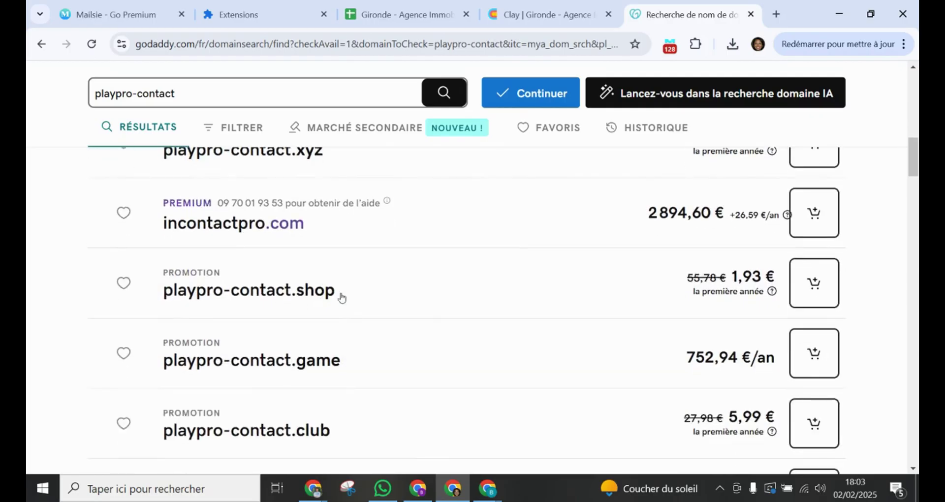
pyautogui.scroll(-2, 672, 309)
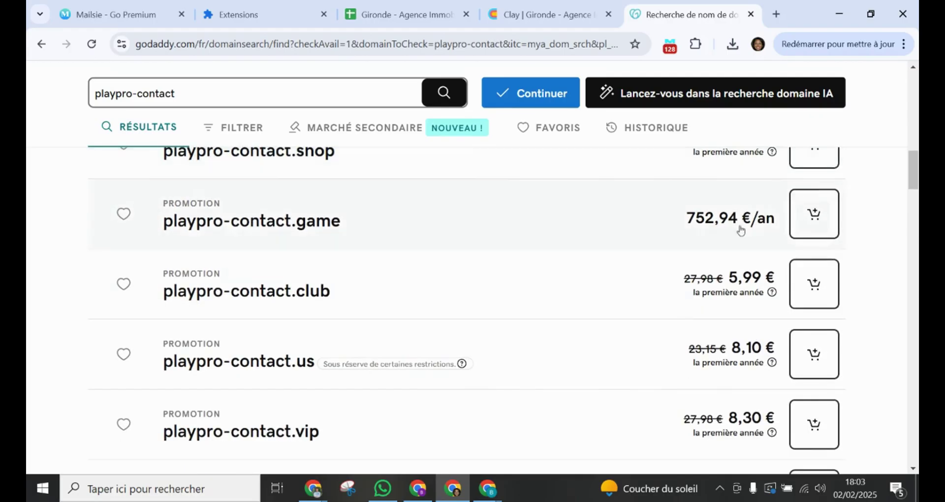
pyautogui.scroll(6, 709, 255)
pyautogui.scroll(2, 671, 279)
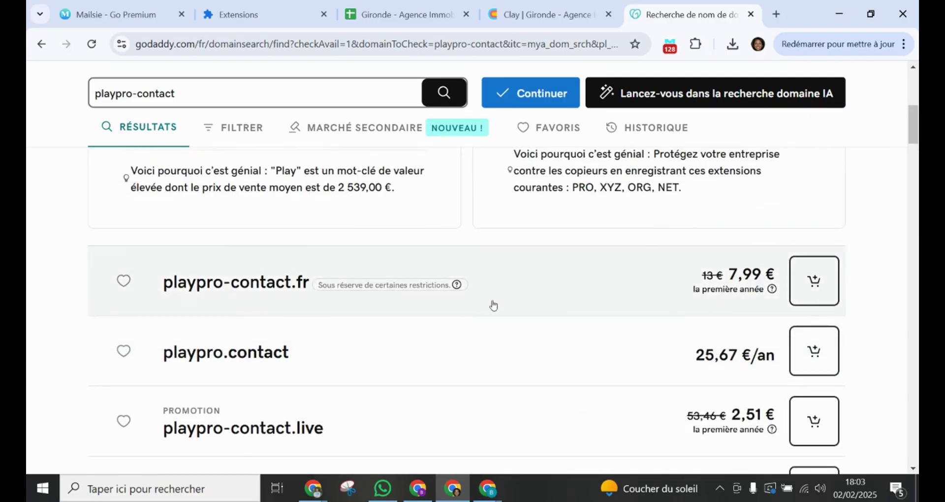
pyautogui.scroll(-10, 493, 305)
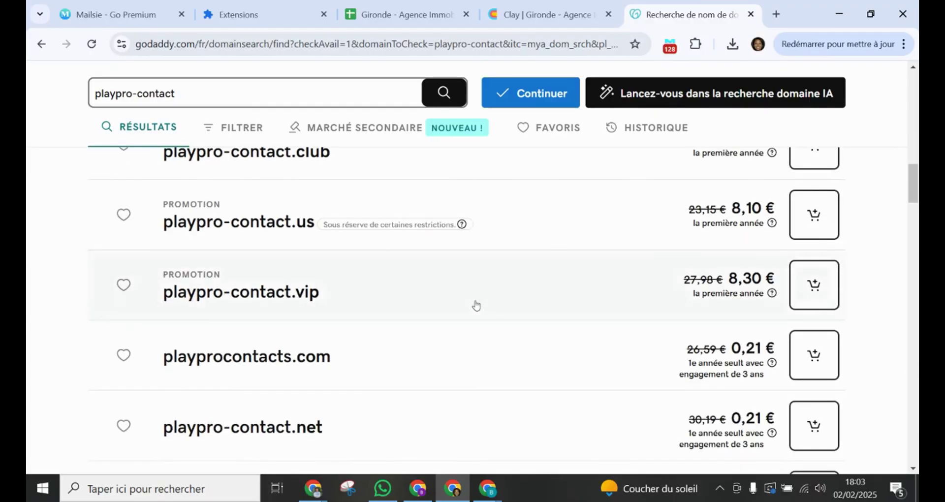
pyautogui.scroll(-5, 315, 301)
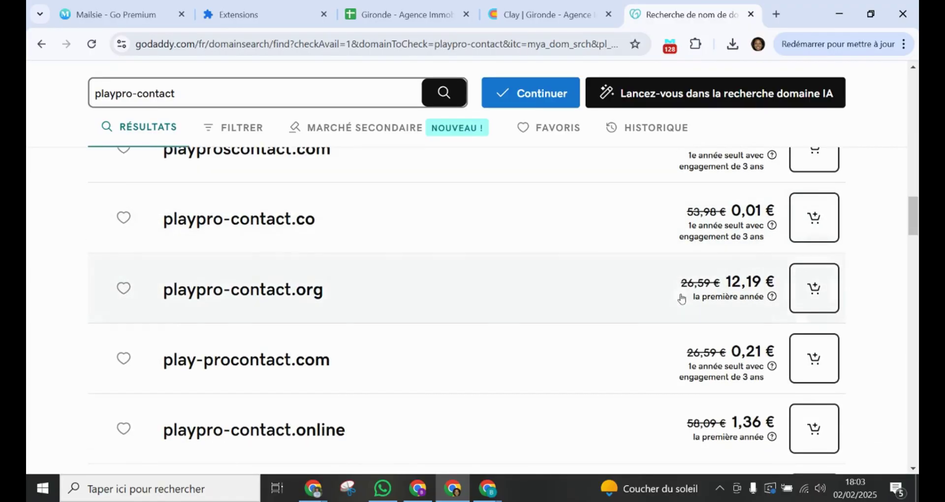
pyautogui.scroll(2, 629, 314)
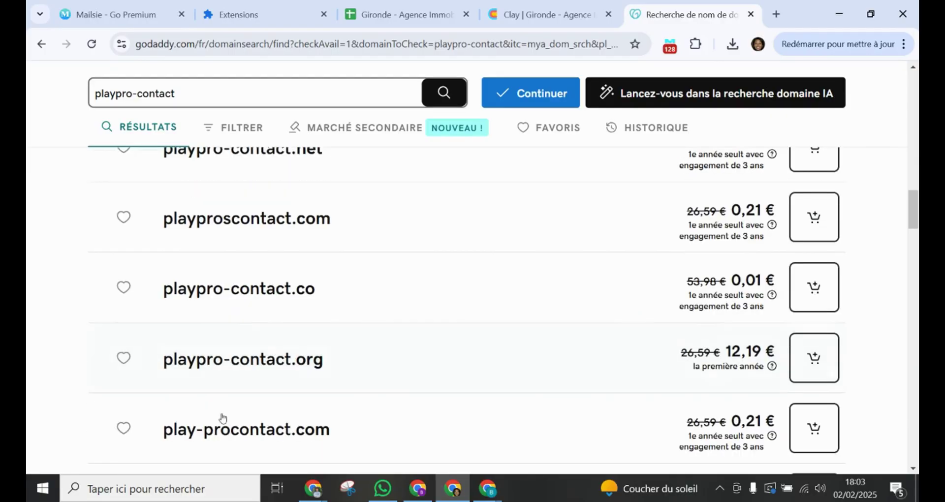
pyautogui.scroll(1, 325, 380)
pyautogui.scroll(2, 328, 362)
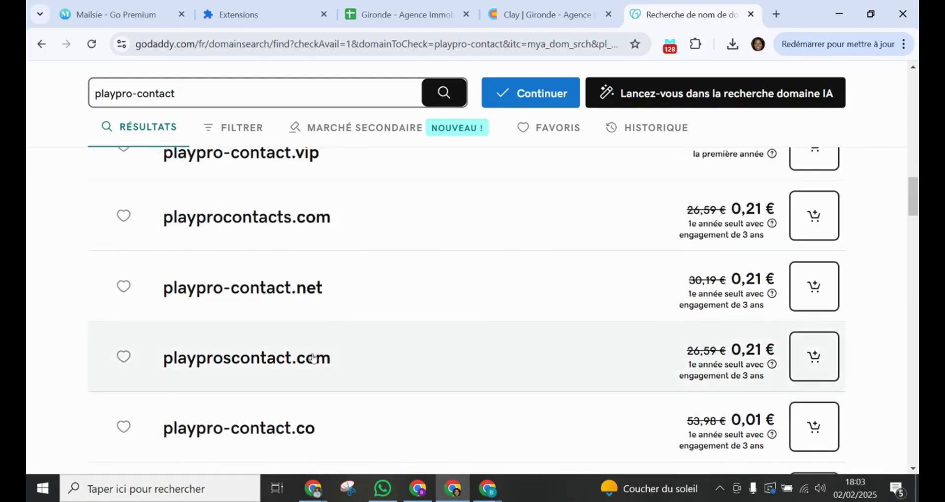
pyautogui.scroll(4, 318, 359)
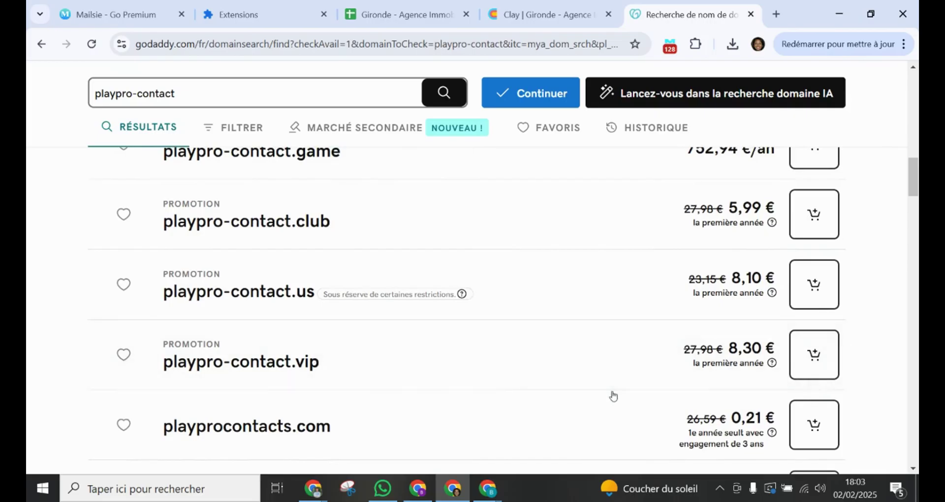
pyautogui.scroll(4, 443, 367)
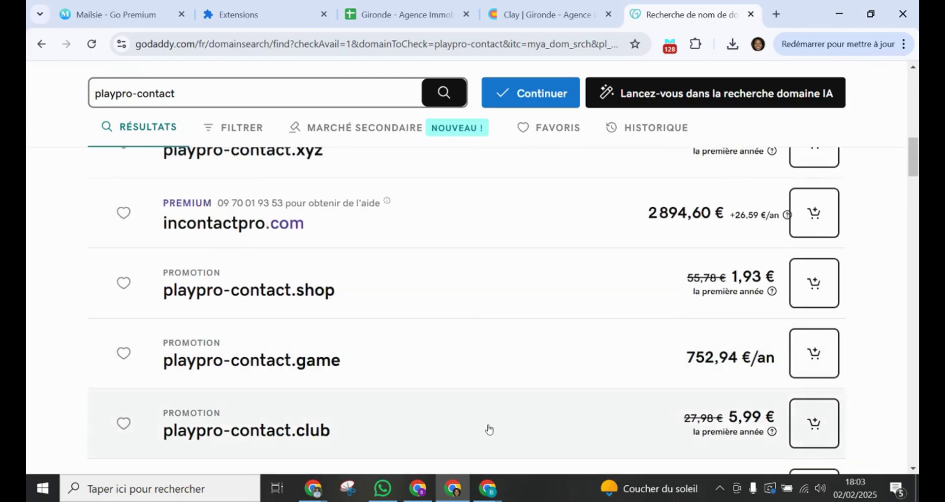
pyautogui.scroll(3, 489, 430)
pyautogui.scroll(-2, 487, 430)
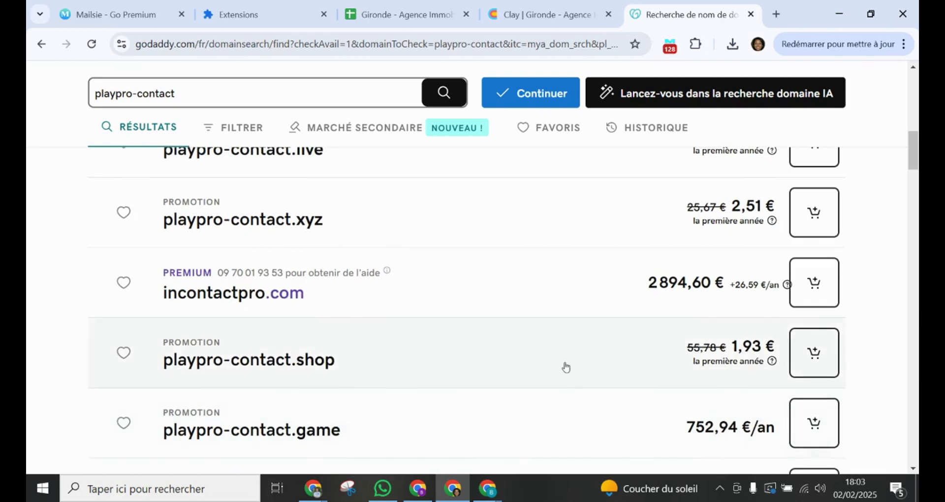
pyautogui.scroll(1, 564, 366)
pyautogui.scroll(-1, 561, 365)
pyautogui.scroll(4, 561, 365)
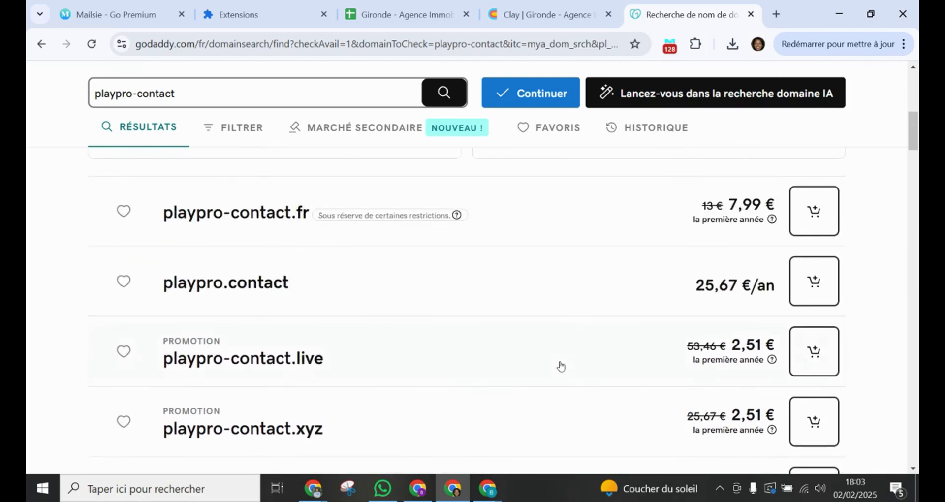
pyautogui.scroll(3, 561, 365)
pyautogui.scroll(-4, 559, 364)
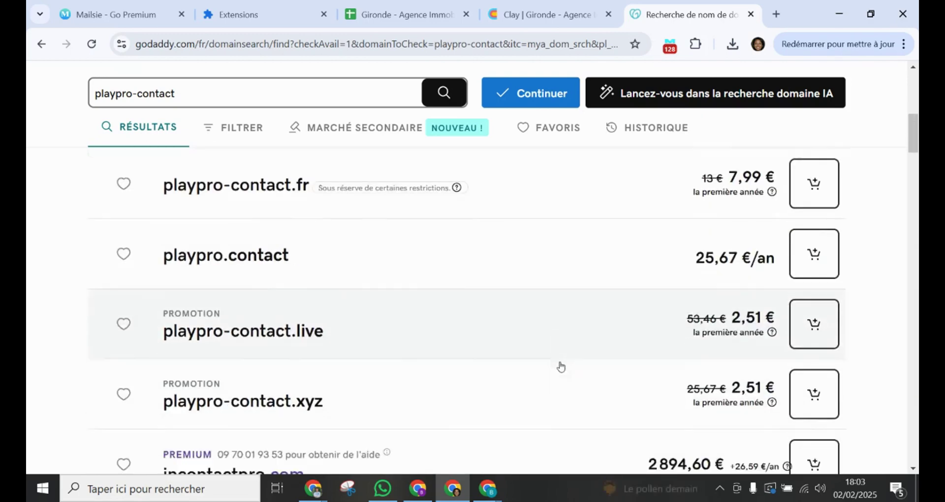
pyautogui.scroll(3, 610, 363)
pyautogui.scroll(-3, 511, 342)
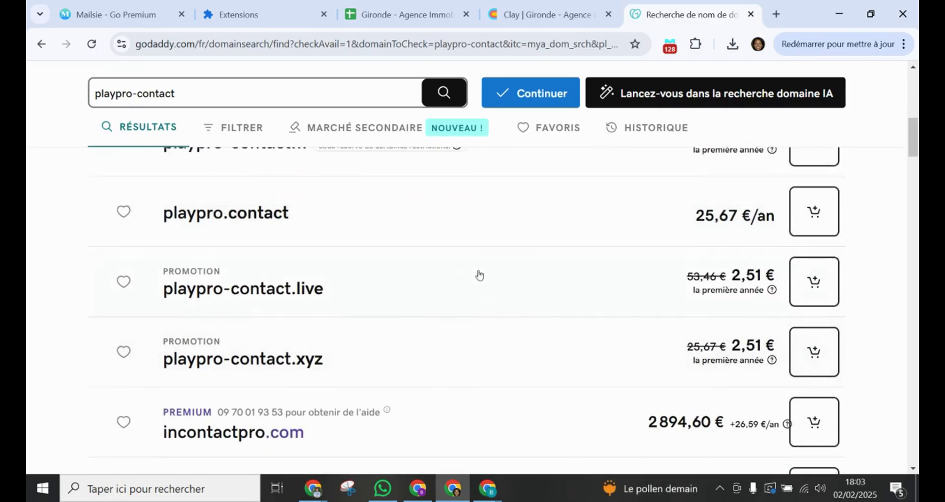
# Add playpro-contact.xyz to the cart and review the remaining playpro-contact results, including .ai at 167,99 €/an
pyautogui.click(817, 361)
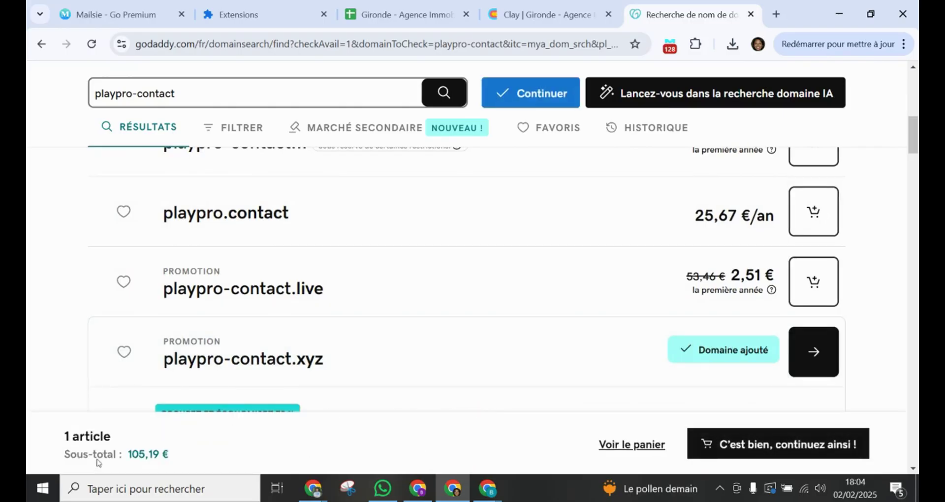
pyautogui.scroll(-7, 787, 351)
pyautogui.scroll(5, 638, 262)
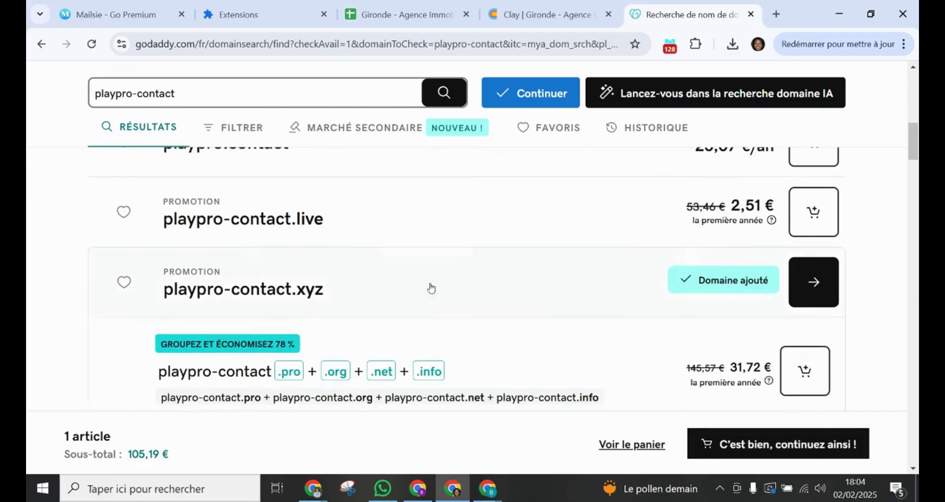
pyautogui.scroll(-3, 430, 289)
pyautogui.scroll(3, 494, 228)
pyautogui.scroll(-9, 433, 280)
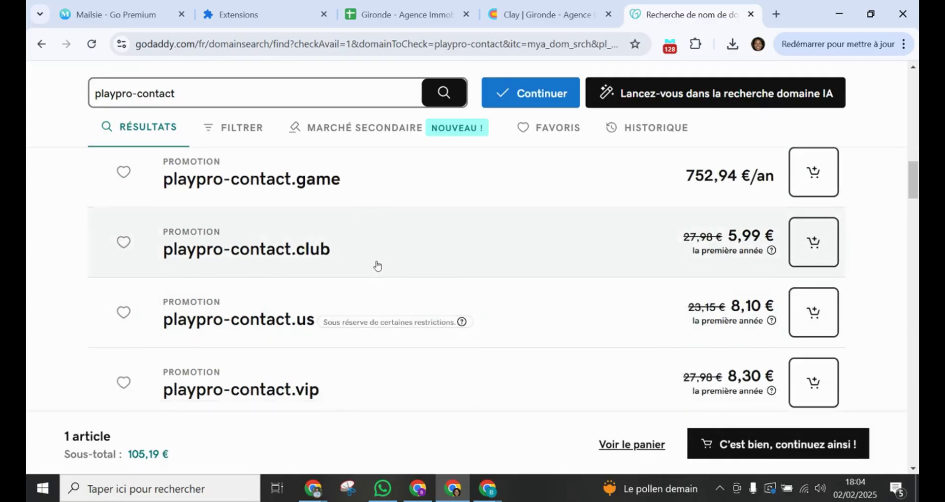
pyautogui.scroll(-1, 374, 265)
pyautogui.scroll(1, 371, 270)
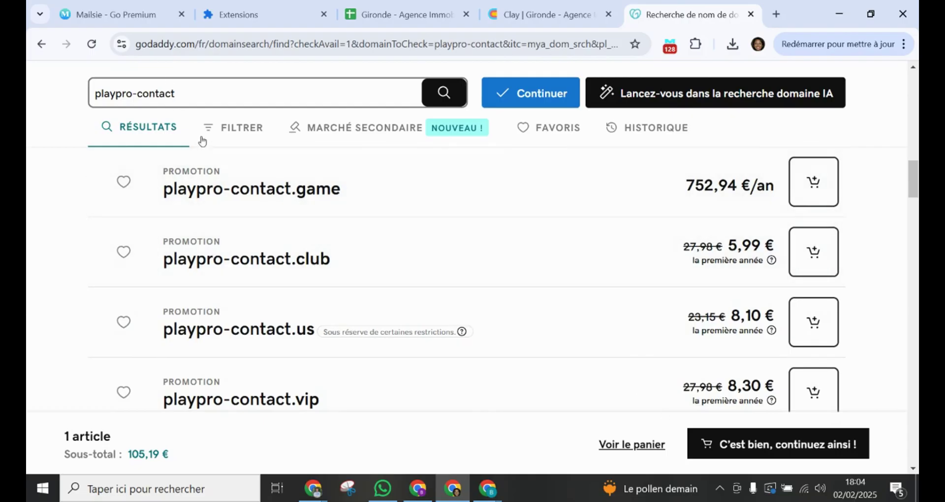
pyautogui.scroll(-5, 542, 334)
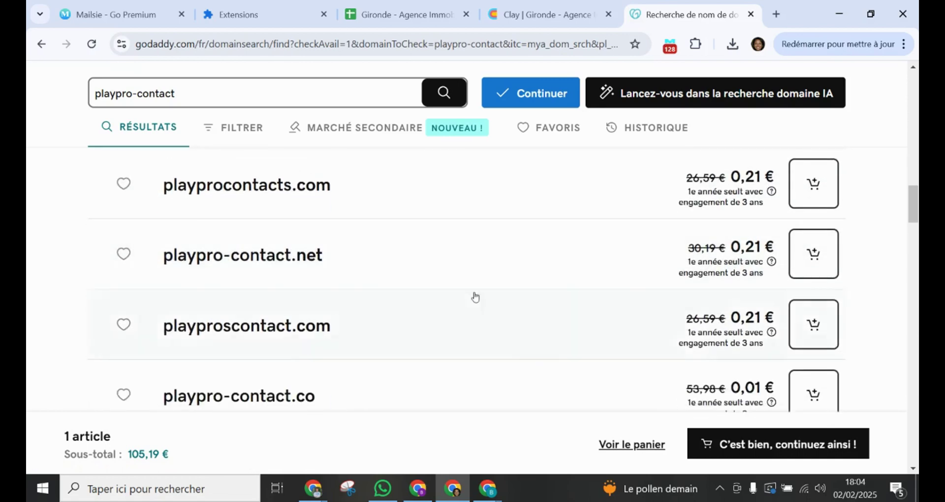
pyautogui.scroll(-3, 443, 251)
pyautogui.scroll(1, 338, 274)
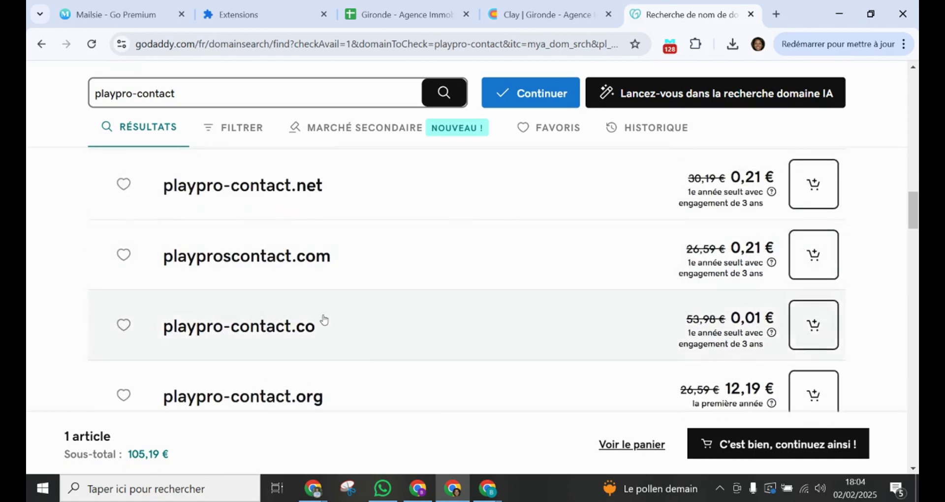
pyautogui.scroll(-1, 324, 320)
pyautogui.scroll(-4, 319, 251)
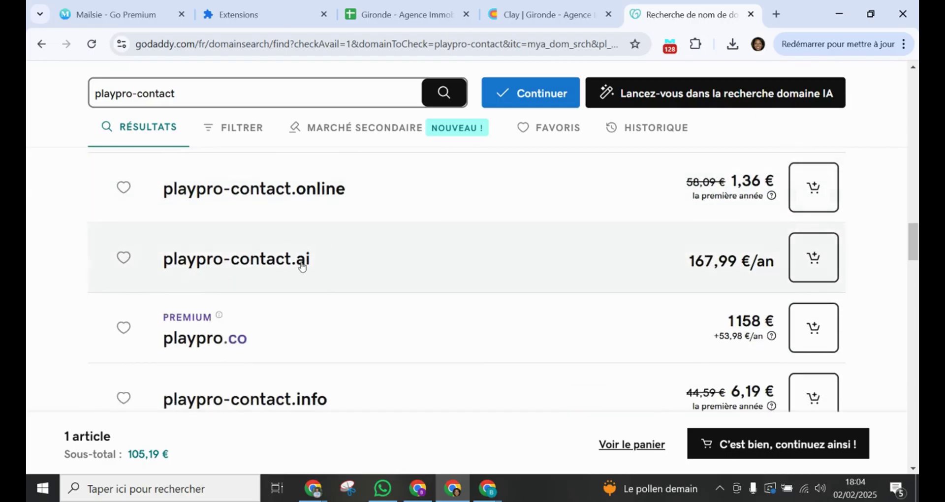
# Search for playpro.ai, which turns out to be unavailable
pyautogui.click(208, 95)
pyautogui.hotkey('ctrl', 'shift', 'Left')
pyautogui.hotkey('ctrl', 'shift', 'Left')
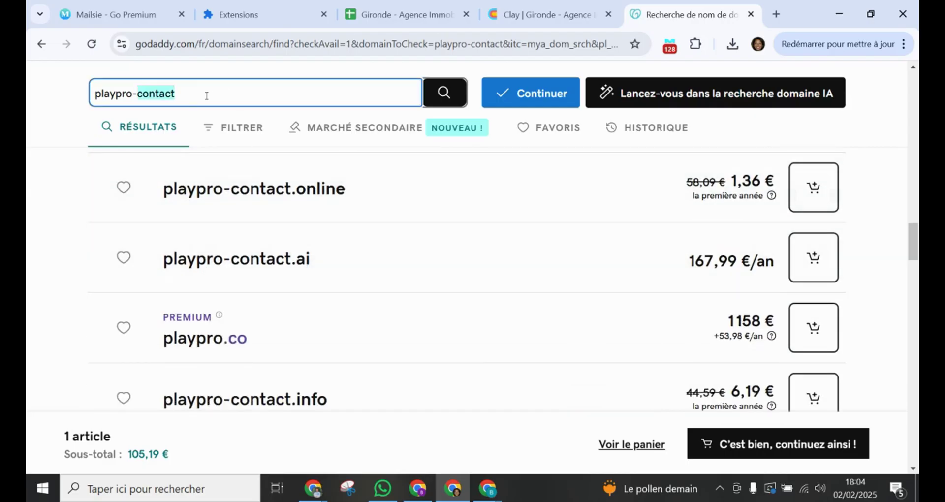
pyautogui.write('playpro.ai')
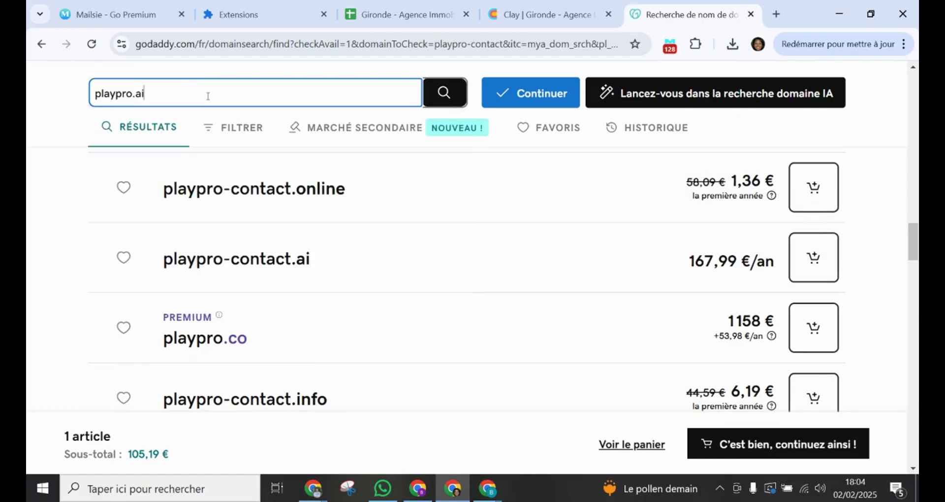
pyautogui.press('Return')
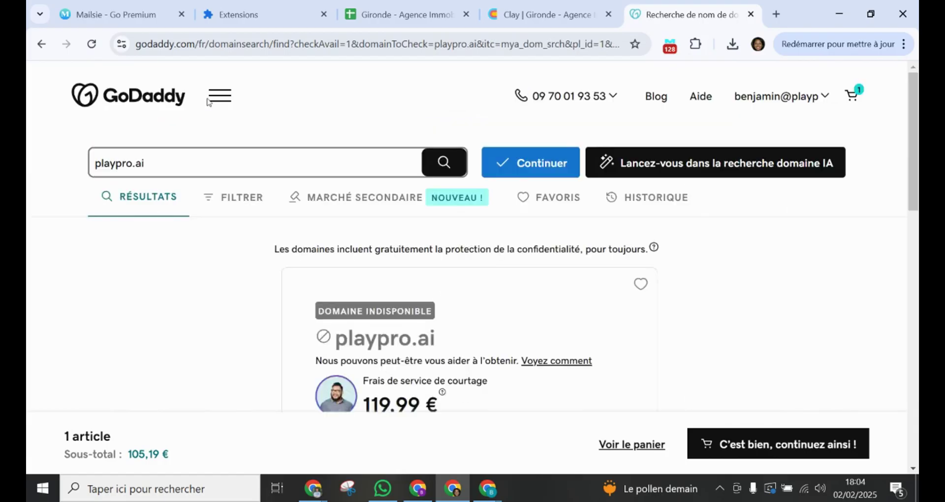
pyautogui.scroll(-3, 355, 266)
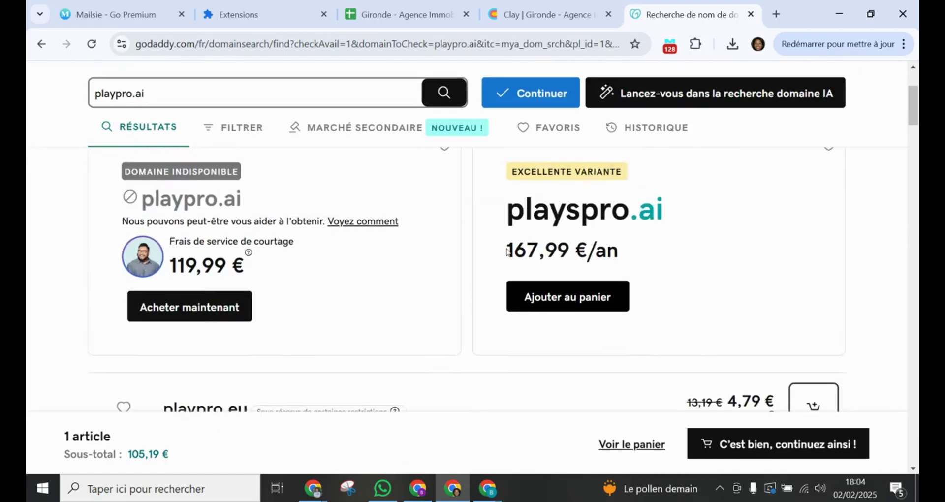
# Check playpro-support.ai at 167,99 €/an, then go back twice toward the earlier results
pyautogui.click(152, 104)
pyautogui.write('-su')
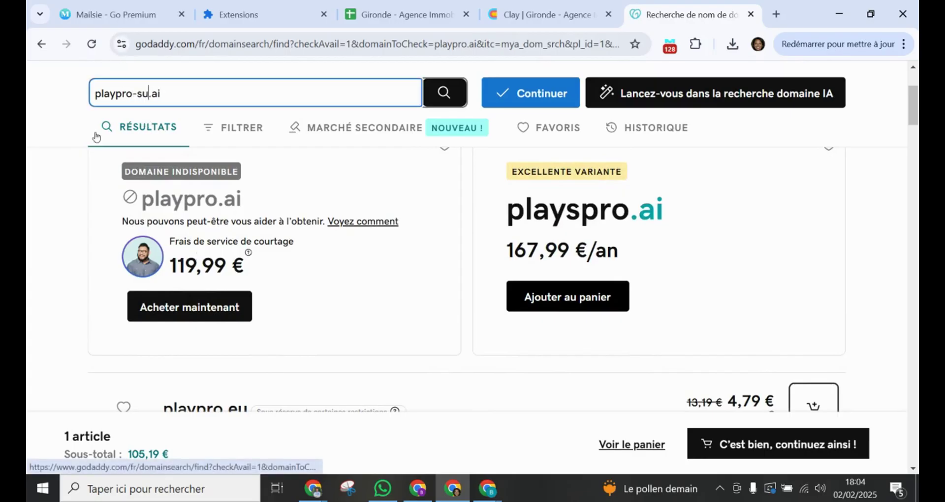
pyautogui.write('pport')
pyautogui.press('Return')
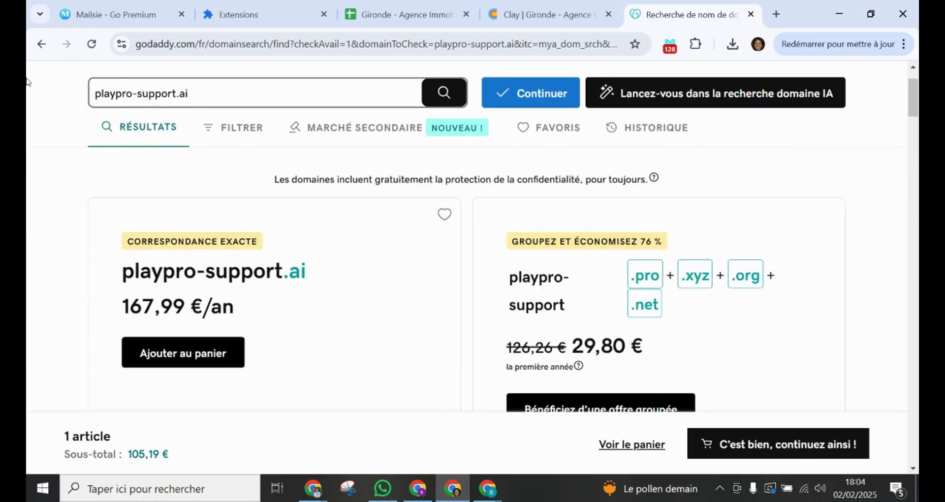
pyautogui.click(37, 47)
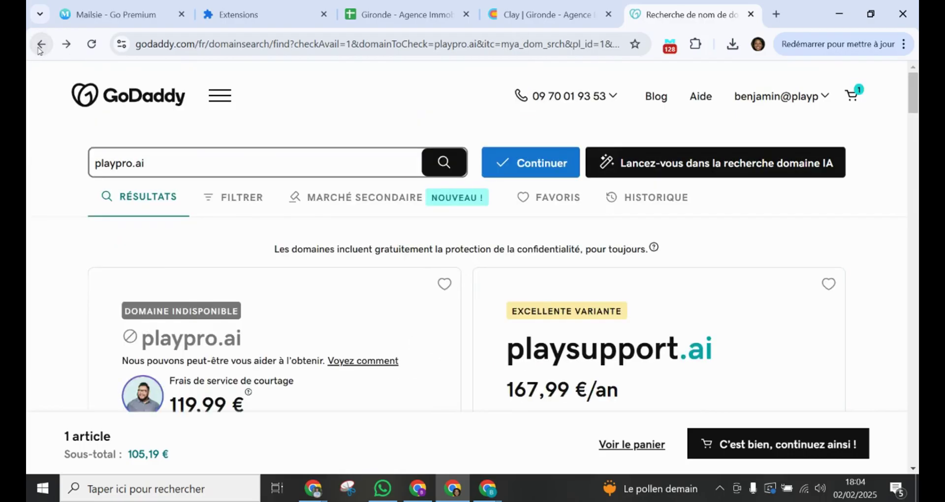
pyautogui.click(40, 45)
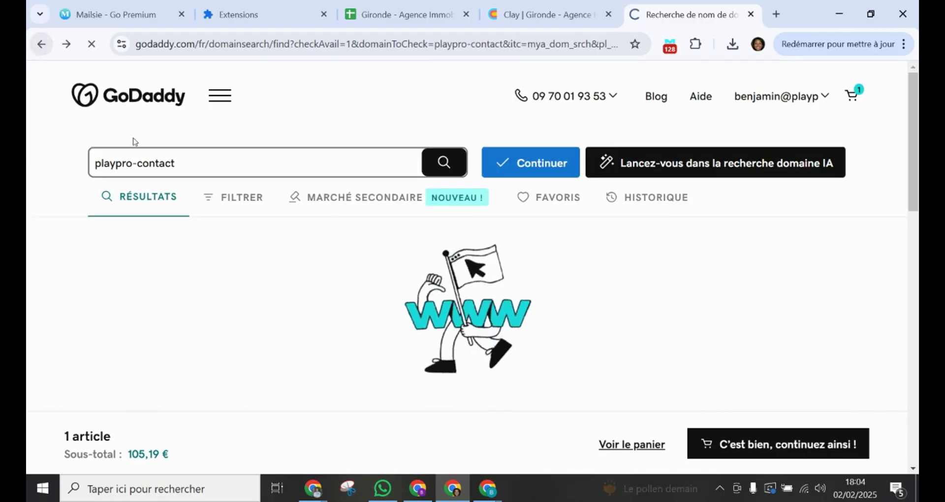
pyautogui.scroll(-7, 234, 357)
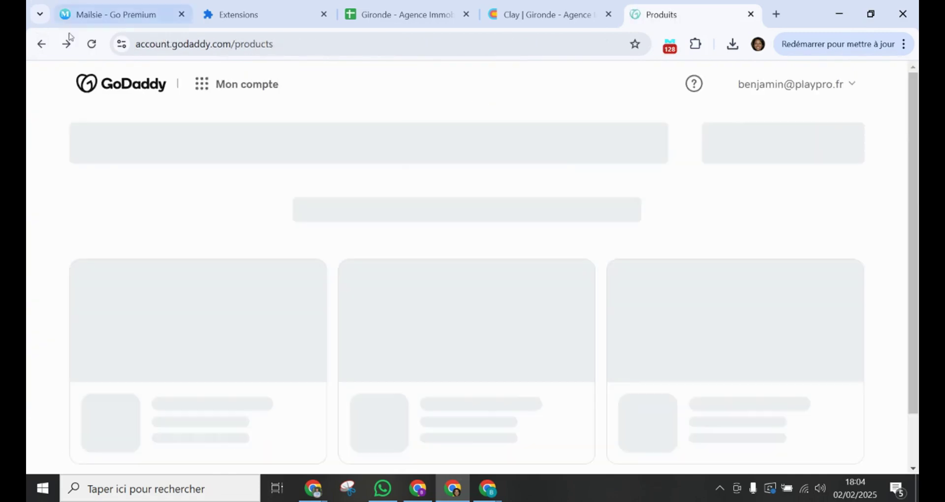
pyautogui.click(66, 44)
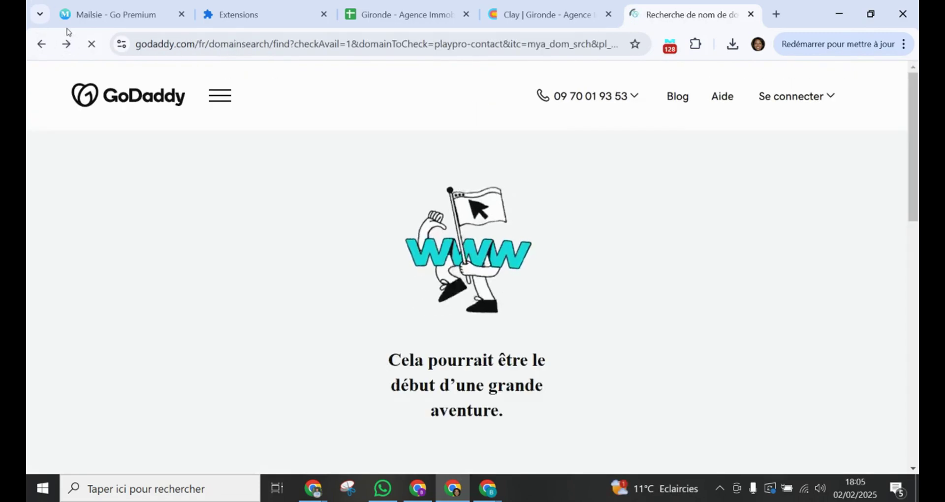
pyautogui.scroll(-5, 279, 344)
pyautogui.scroll(-15, 280, 344)
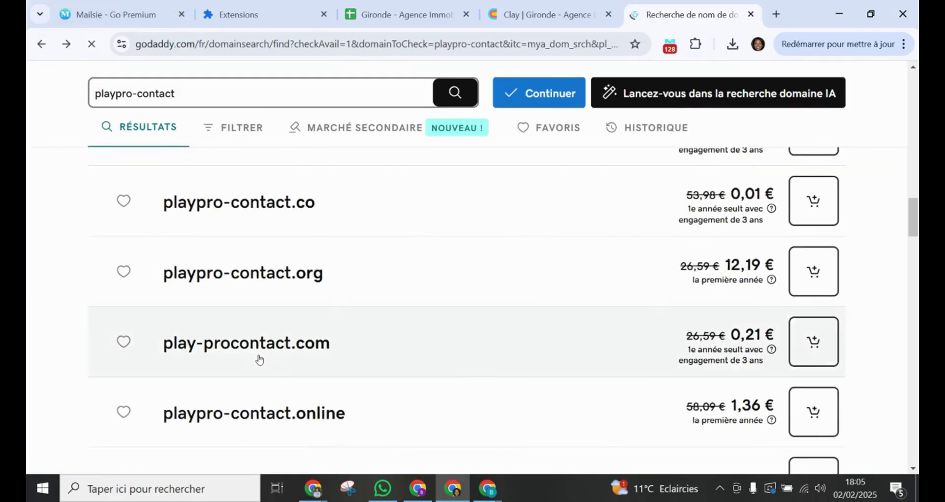
pyautogui.scroll(-4, 257, 362)
pyautogui.scroll(-1, 249, 363)
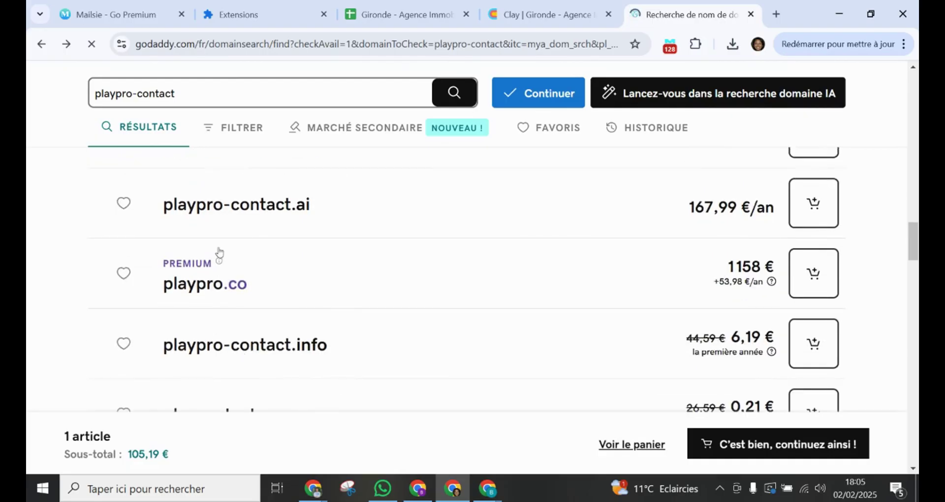
pyautogui.scroll(-1, 377, 280)
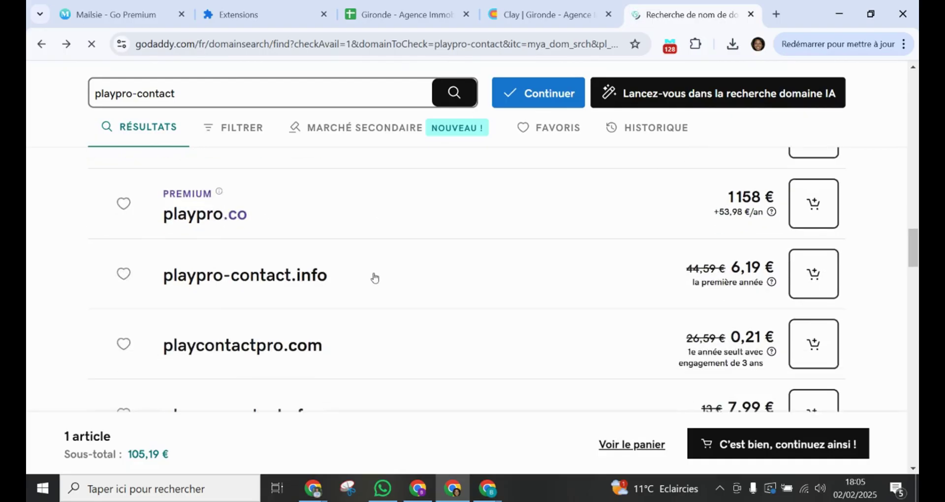
pyautogui.scroll(-5, 346, 275)
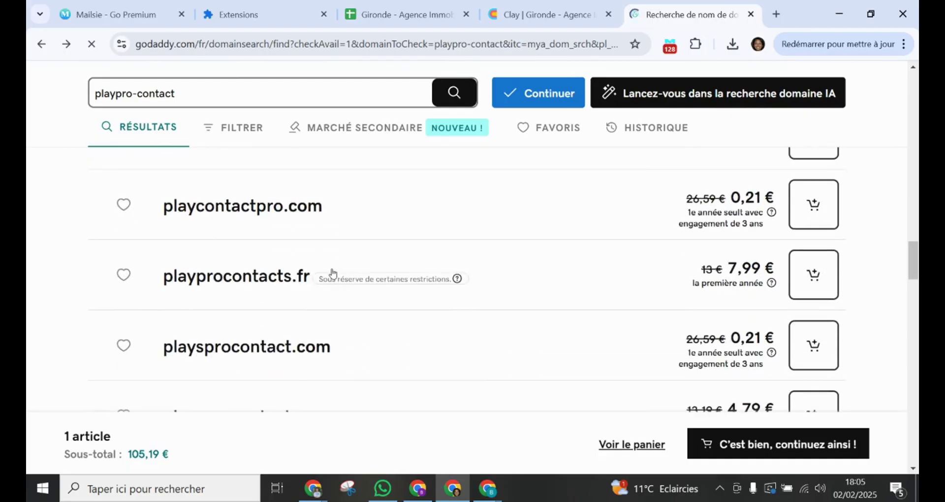
pyautogui.scroll(1, 329, 270)
pyautogui.scroll(-3, 310, 281)
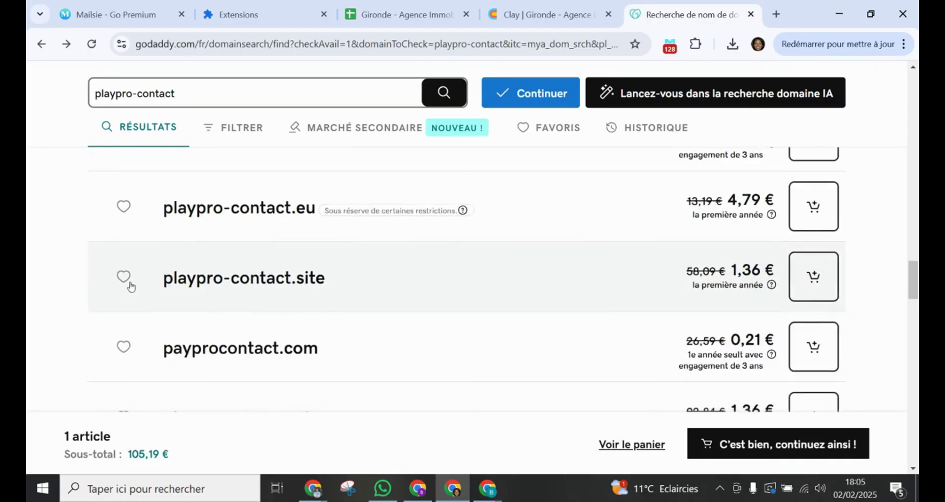
pyautogui.scroll(-6, 266, 282)
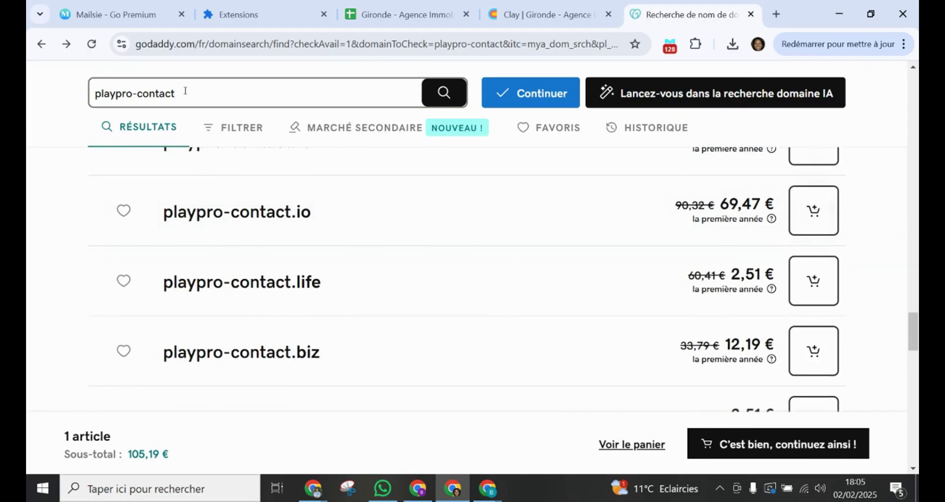
pyautogui.moveTo(186, 91); pyautogui.dragTo(143, 96)
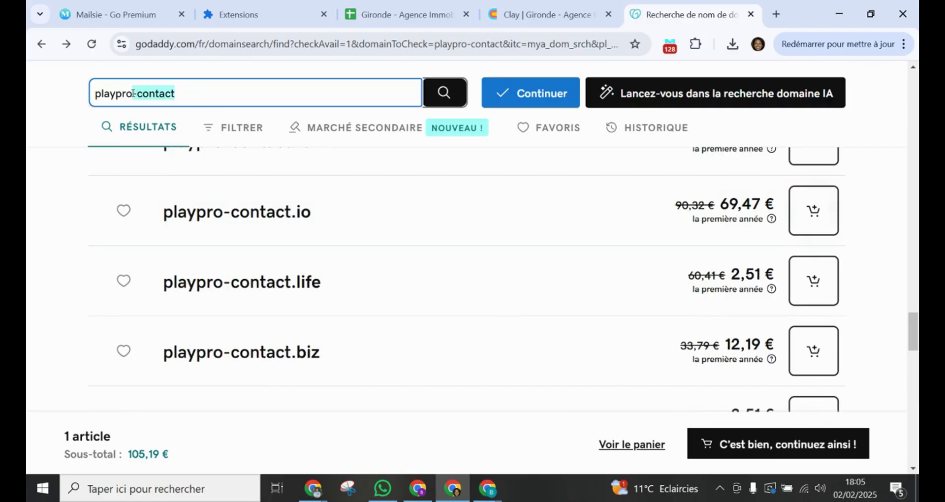
# Trim the search term and search for playpro.info
pyautogui.press('BackSpace')
pyautogui.press('Return')
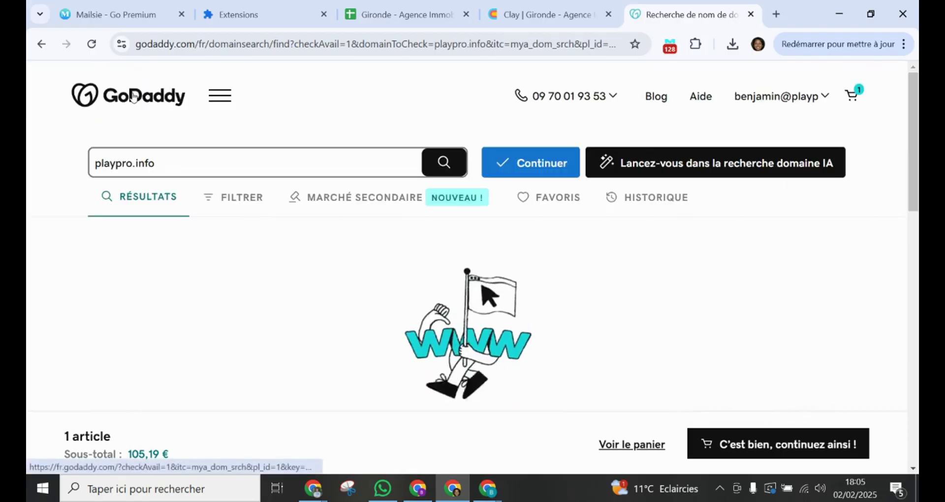
pyautogui.scroll(-2, 241, 255)
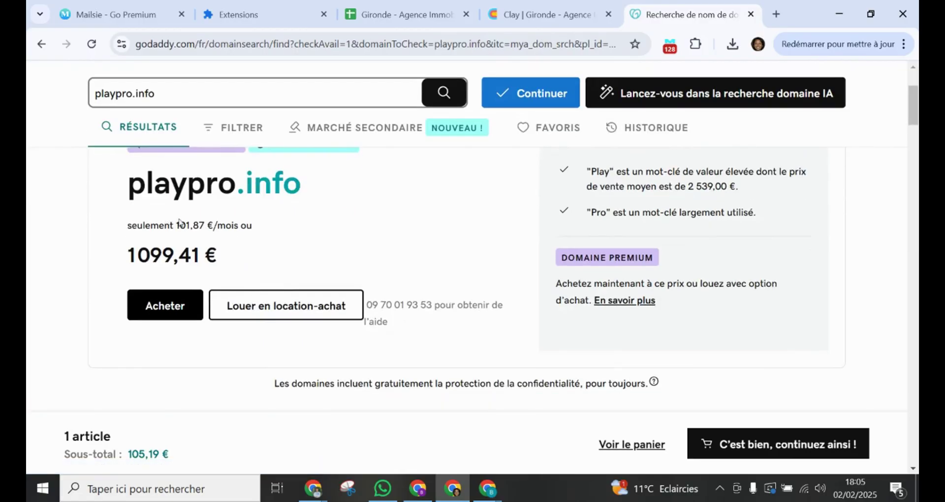
pyautogui.scroll(3, 132, 132)
# Search playpro-contact.info, add it to the cart at 6,19 €, and continue
pyautogui.click(125, 163)
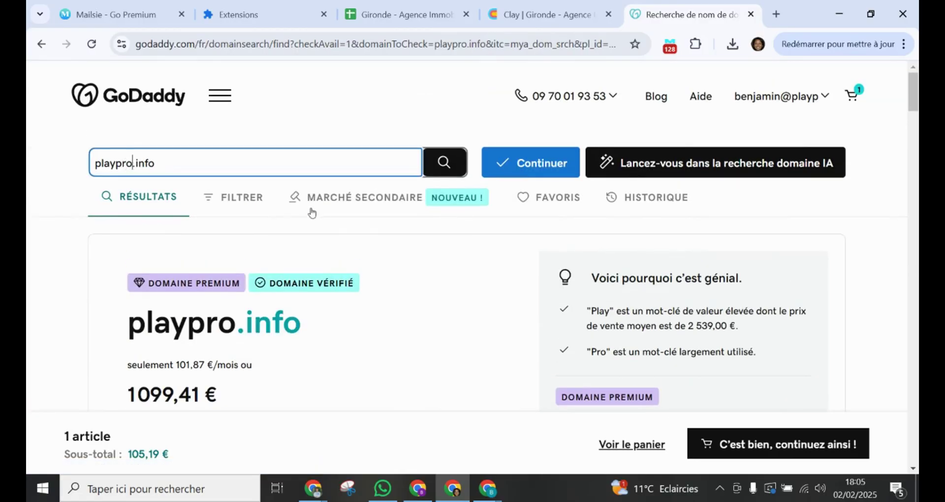
pyautogui.write('-')
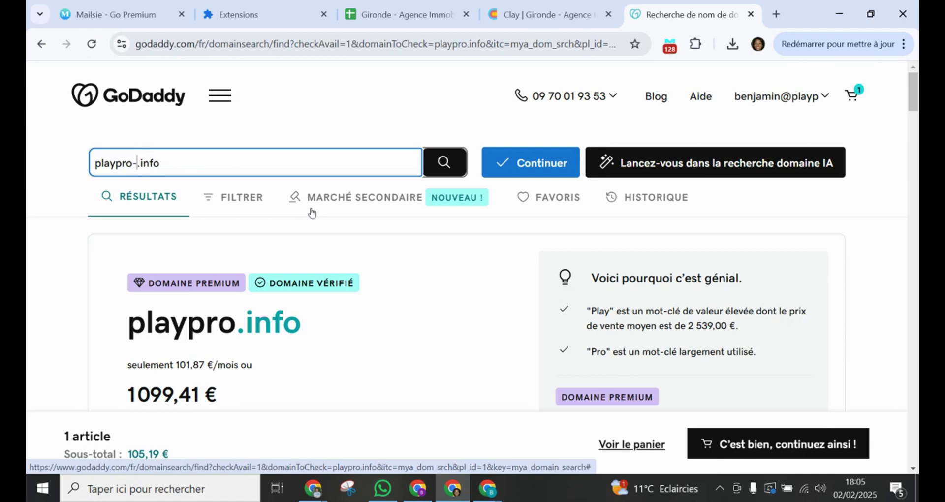
pyautogui.write('contact')
pyautogui.press('Return')
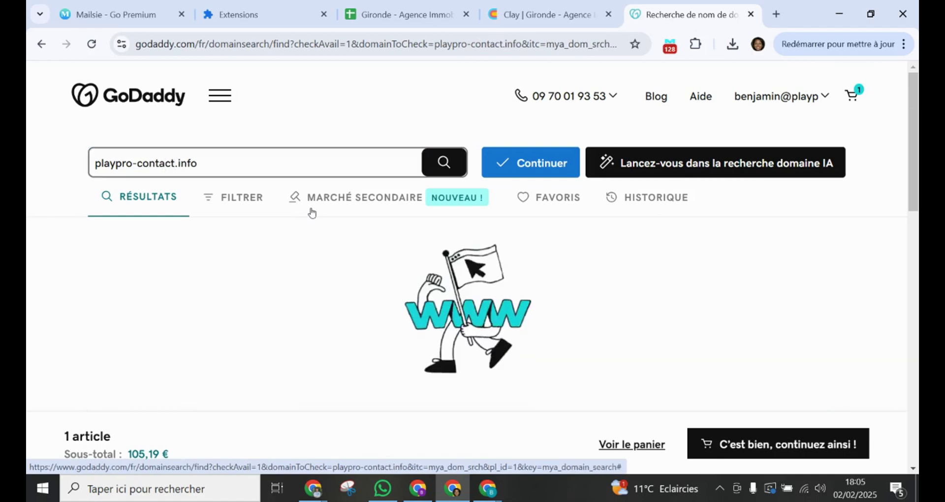
pyautogui.scroll(-2, 78, 253)
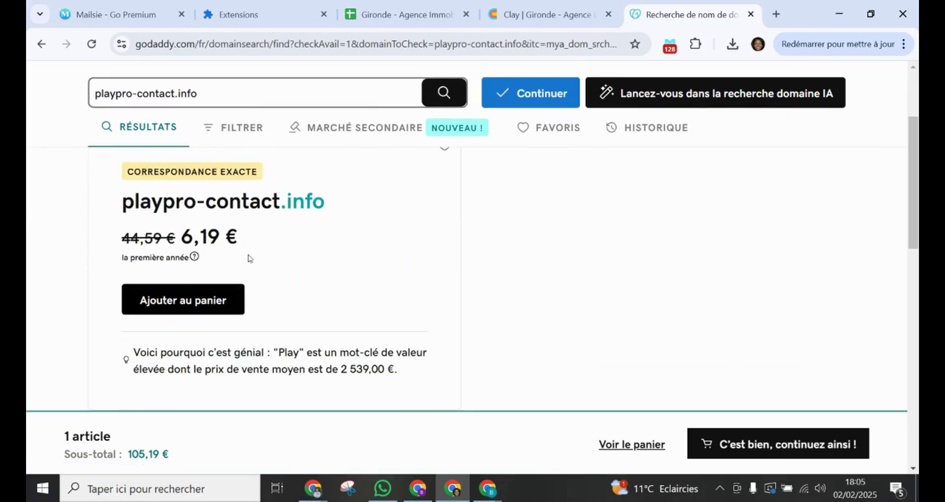
pyautogui.click(180, 302)
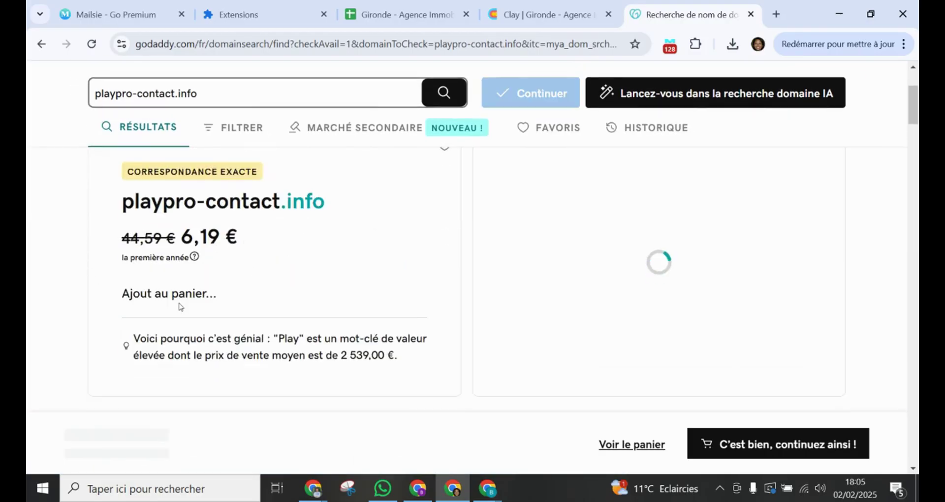
pyautogui.click(752, 449)
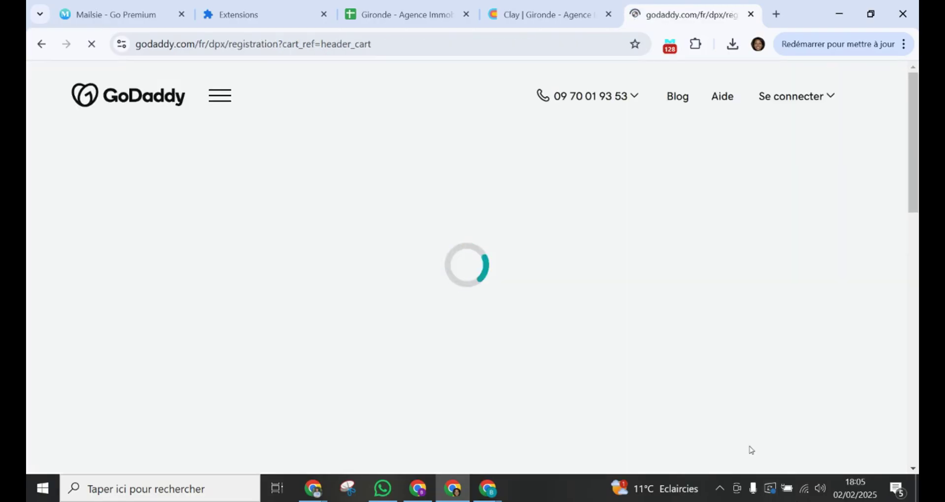
# Skip the protection and email add-on offers and continue with 'Aller au panier'
pyautogui.scroll(-10, 123, 269)
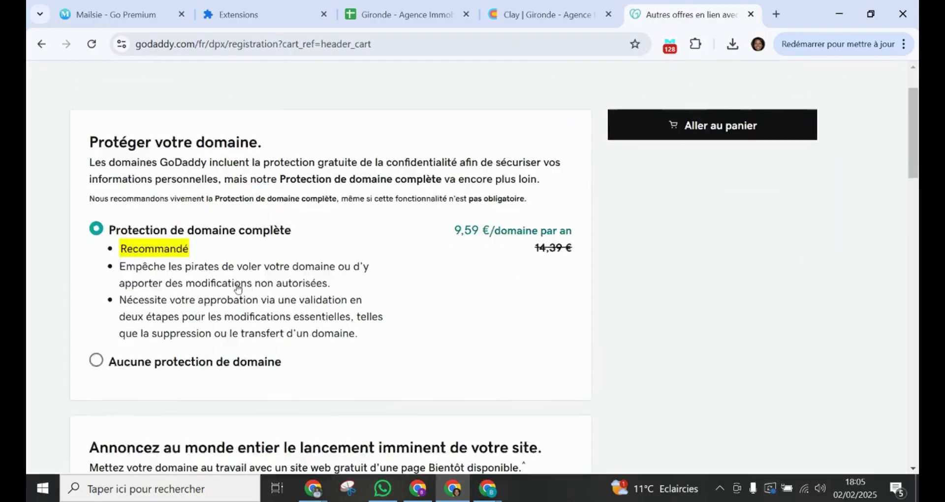
pyautogui.scroll(-7, 105, 253)
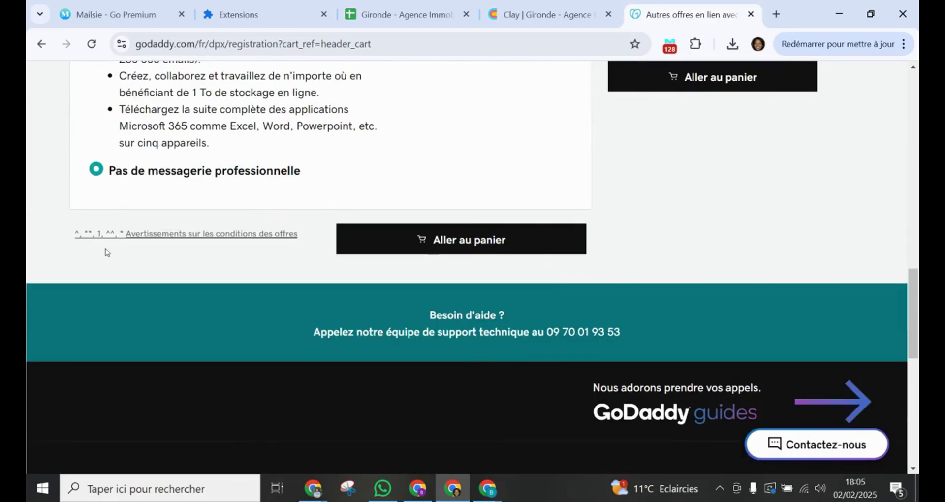
pyautogui.click(539, 243)
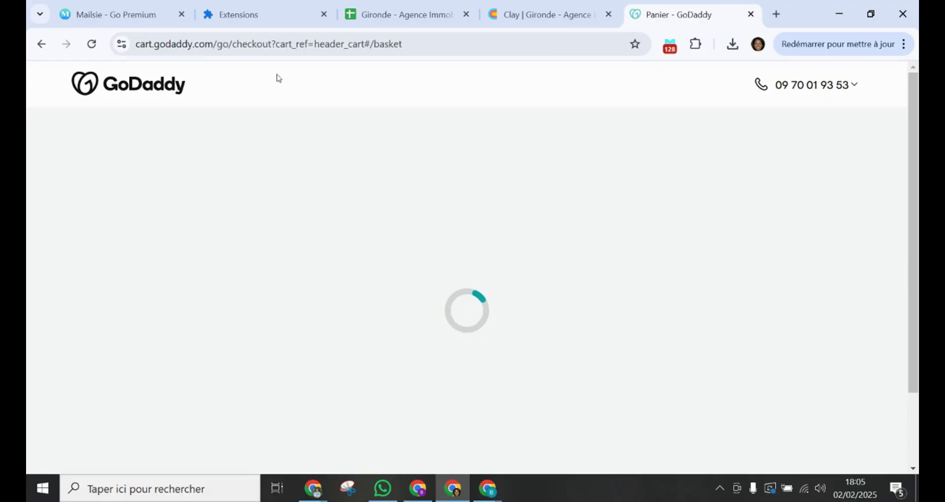
# Delete both playpro-contact.xyz and the 5-year playpro-contact.info from the basket, leaving it empty
pyautogui.scroll(-4, 331, 312)
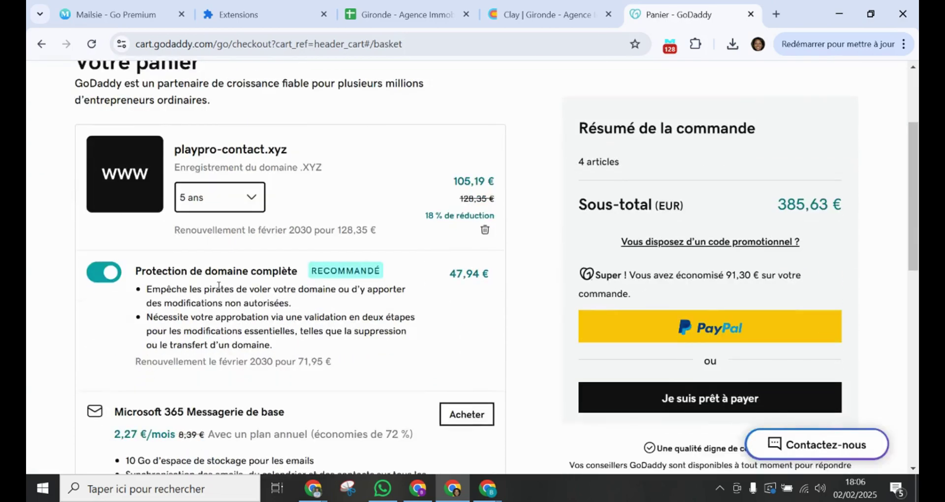
pyautogui.click(485, 163)
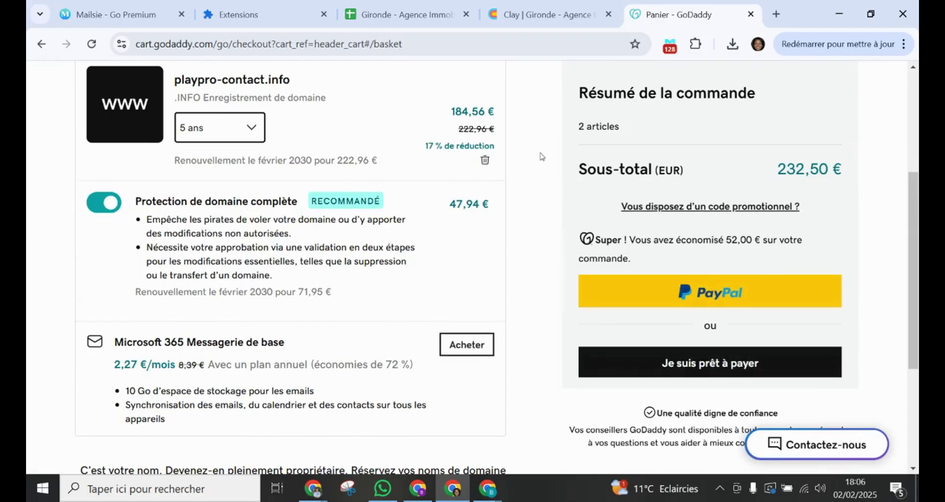
pyautogui.click(485, 161)
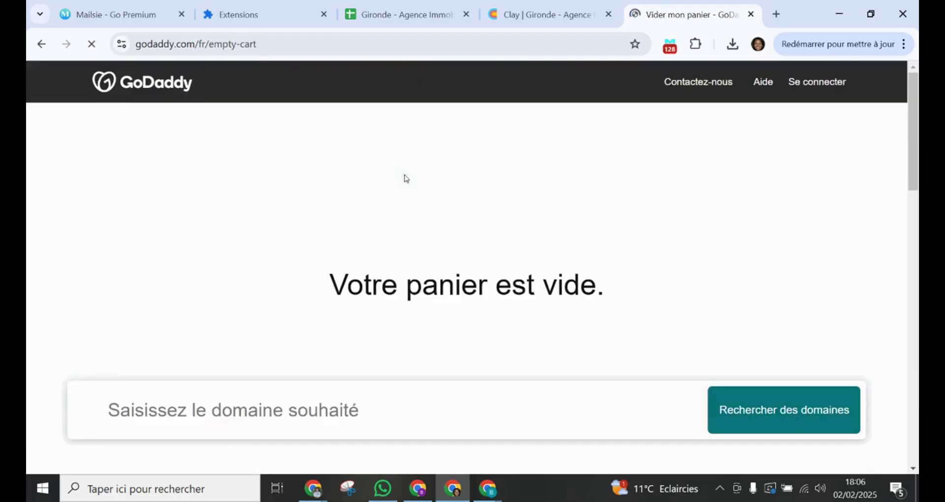
# Search playpro-contact.info from the empty cart page and add it again at 6,19 €
pyautogui.scroll(-5, 335, 276)
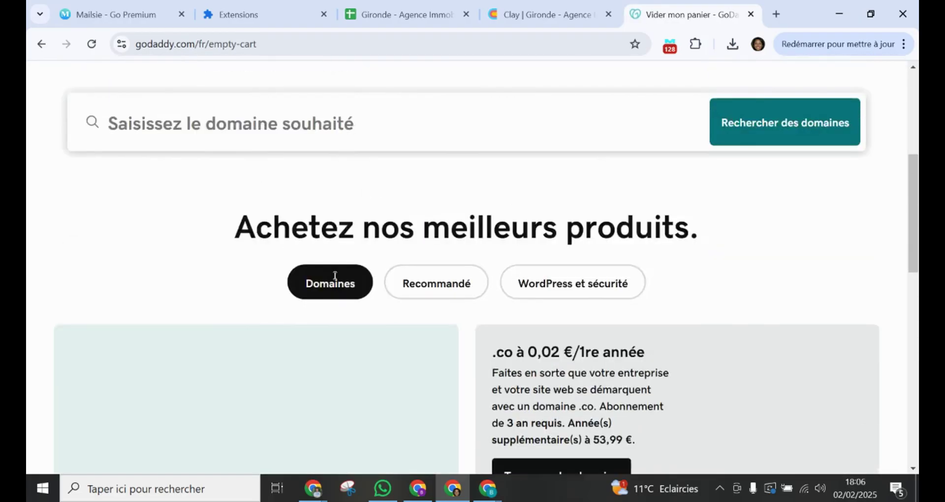
pyautogui.scroll(4, 331, 276)
pyautogui.click(269, 339)
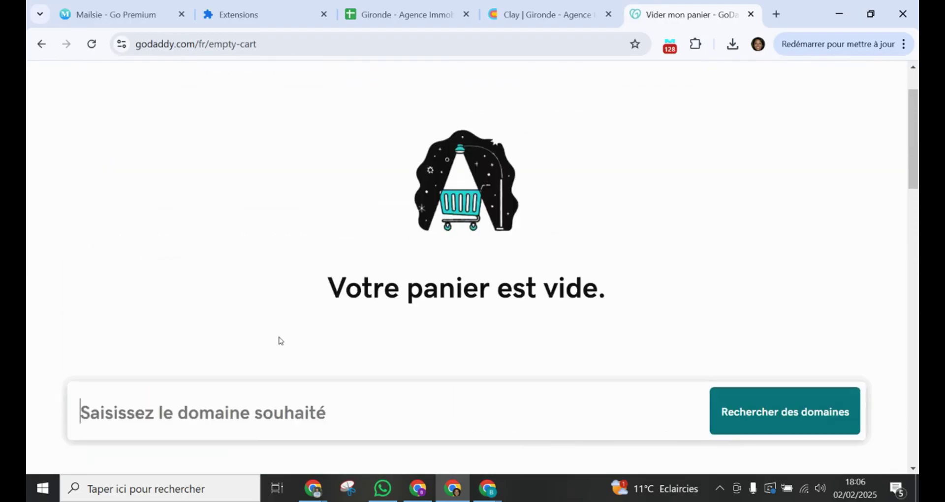
pyautogui.write('playp')
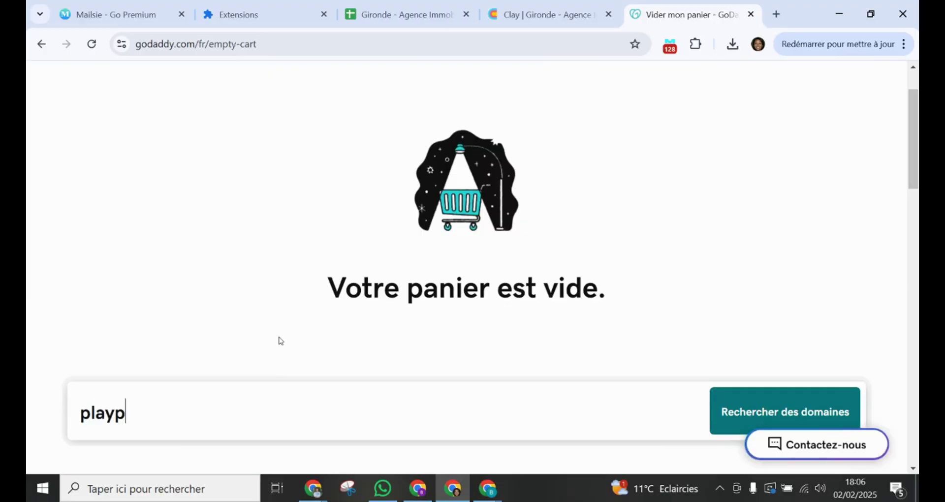
pyautogui.write('ro-contact')
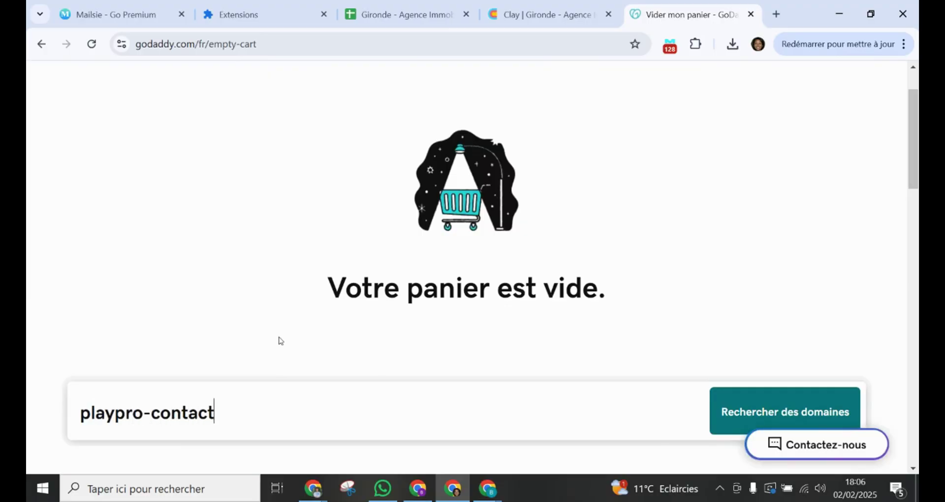
pyautogui.write('.info')
pyautogui.press('Return')
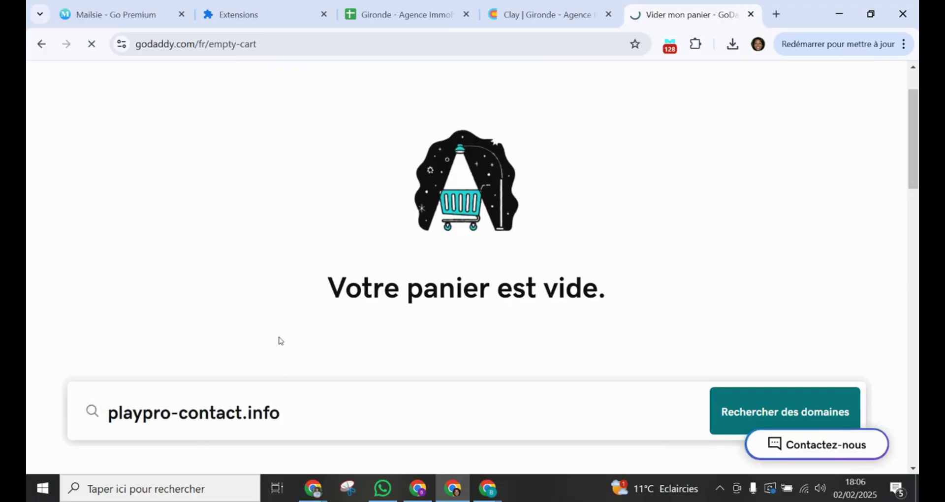
pyautogui.scroll(-3, 359, 280)
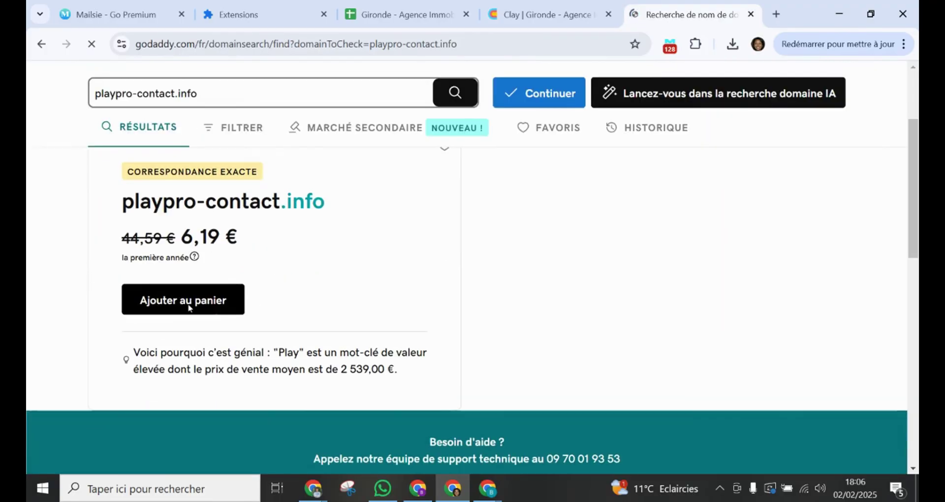
pyautogui.click(177, 310)
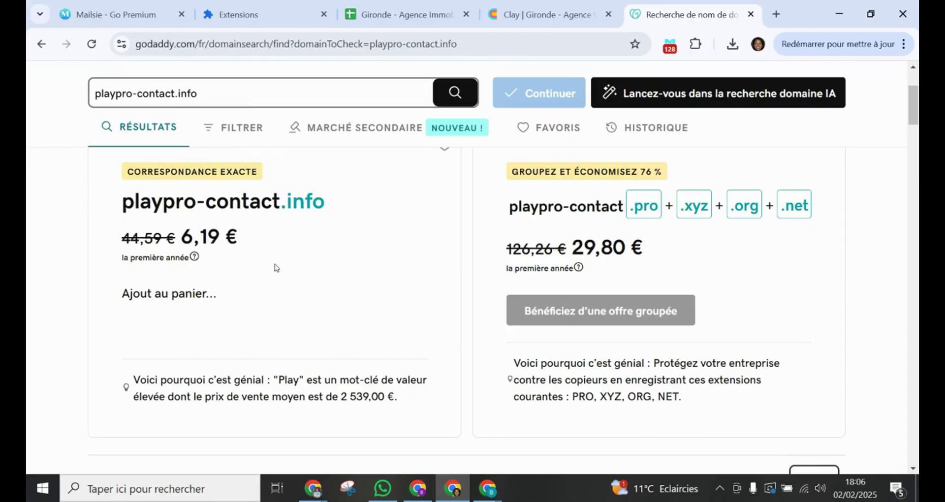
pyautogui.scroll(-5, 466, 291)
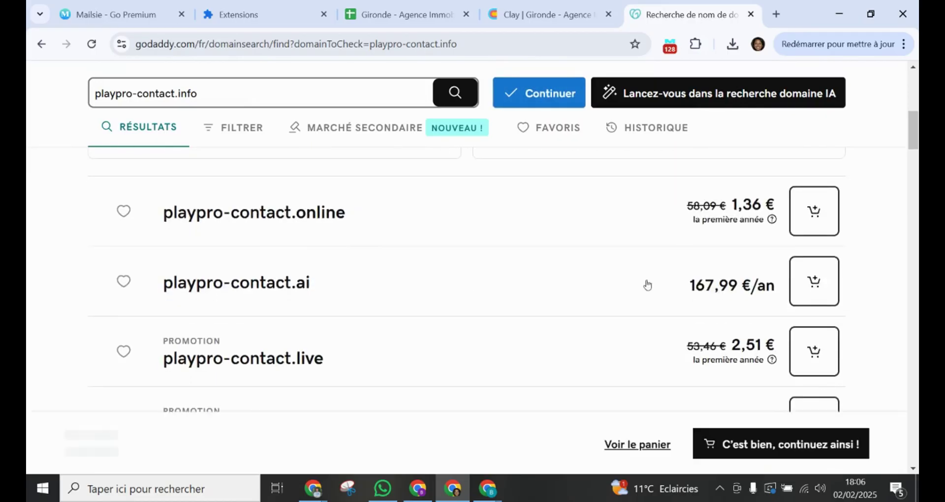
pyautogui.scroll(4, 542, 285)
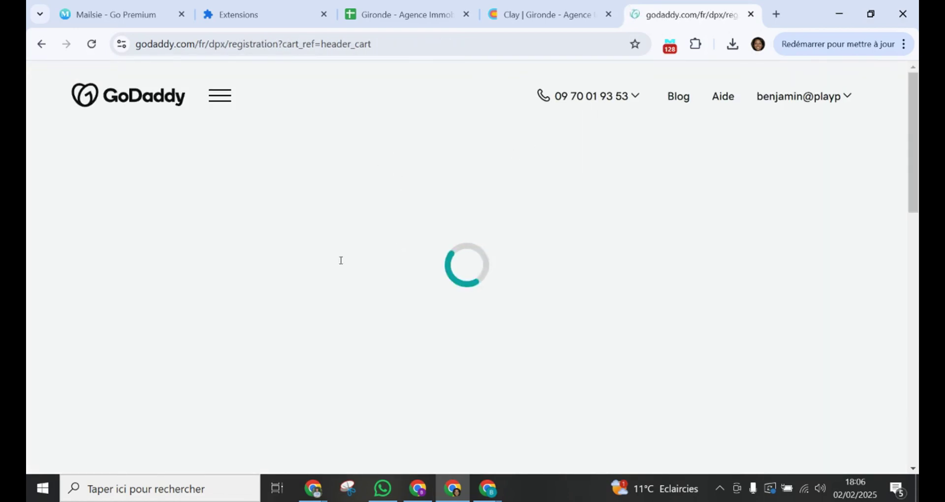
# Decline the paid domain protection, skip the email offers, and go to the cart
pyautogui.scroll(-4, 211, 288)
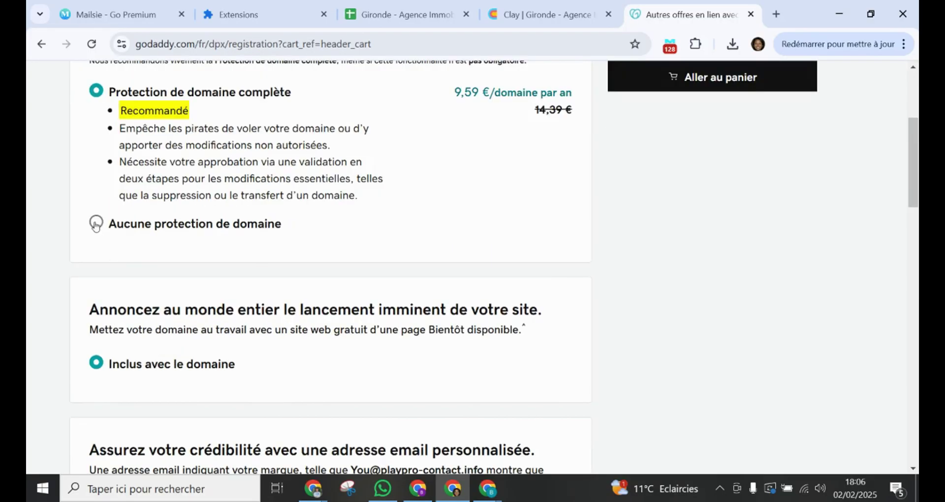
pyautogui.click(96, 225)
pyautogui.scroll(-1, 335, 226)
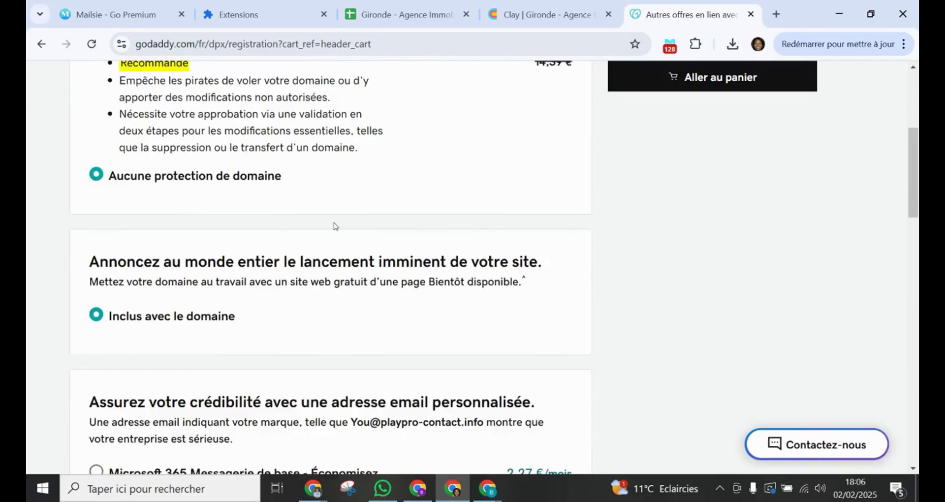
pyautogui.scroll(-8, 334, 226)
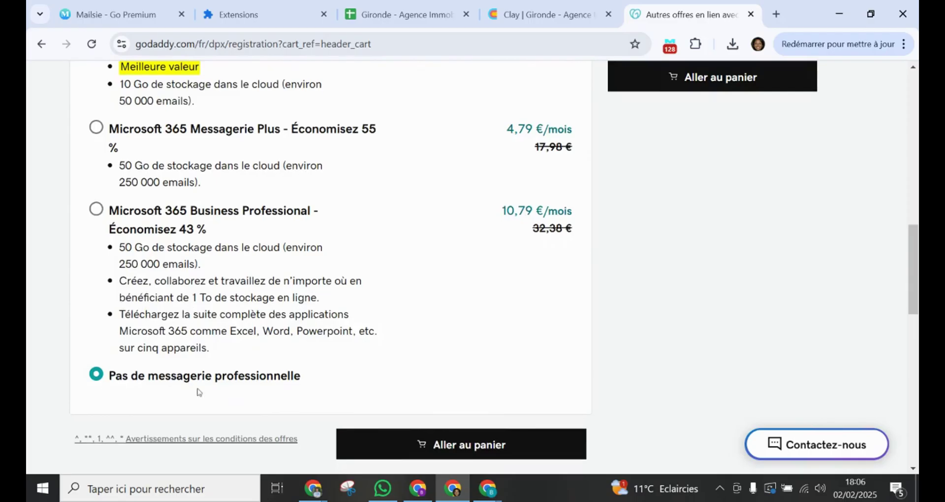
pyautogui.scroll(-3, 320, 350)
pyautogui.click(442, 308)
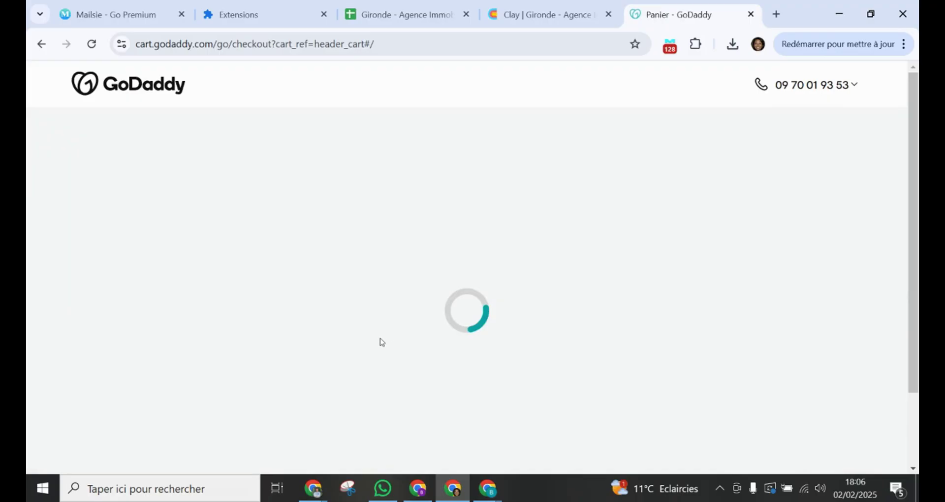
# Change playpro-contact.info to a 1-year term (6,19 €) and choose 'Je suis prêt à payer'
pyautogui.scroll(-3, 407, 276)
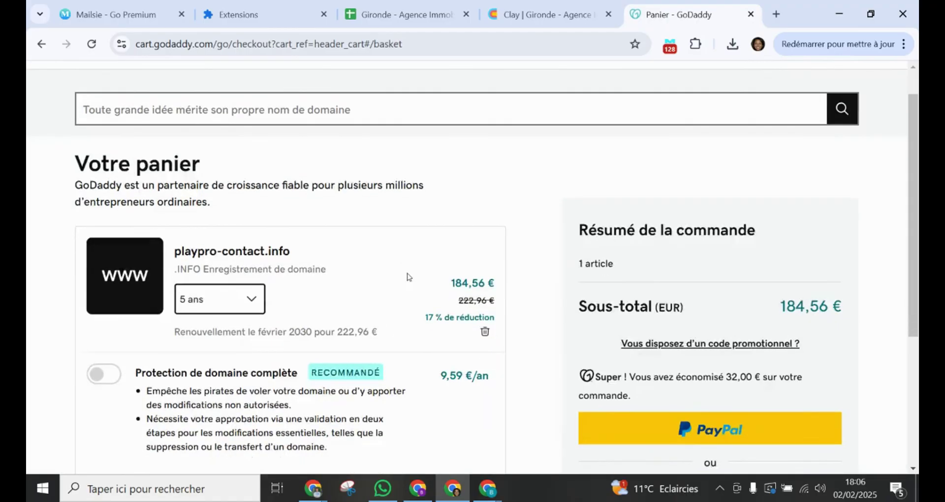
pyautogui.click(212, 202)
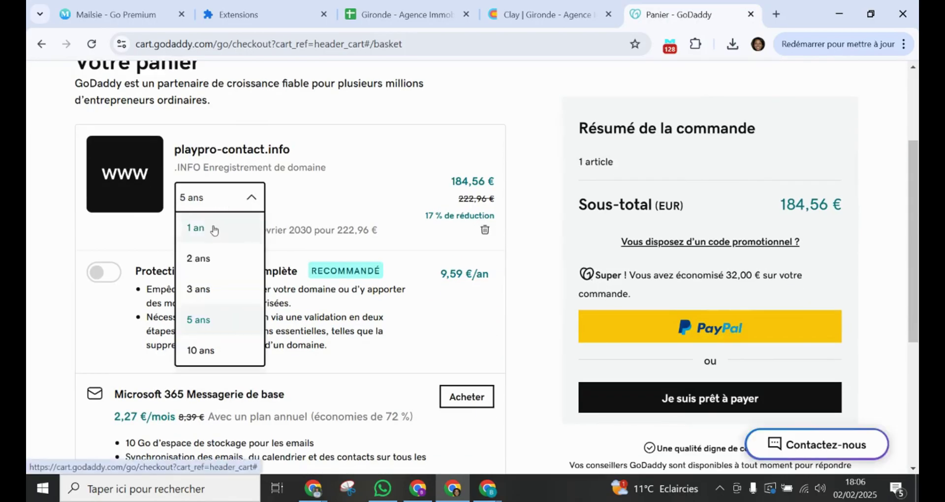
pyautogui.click(202, 226)
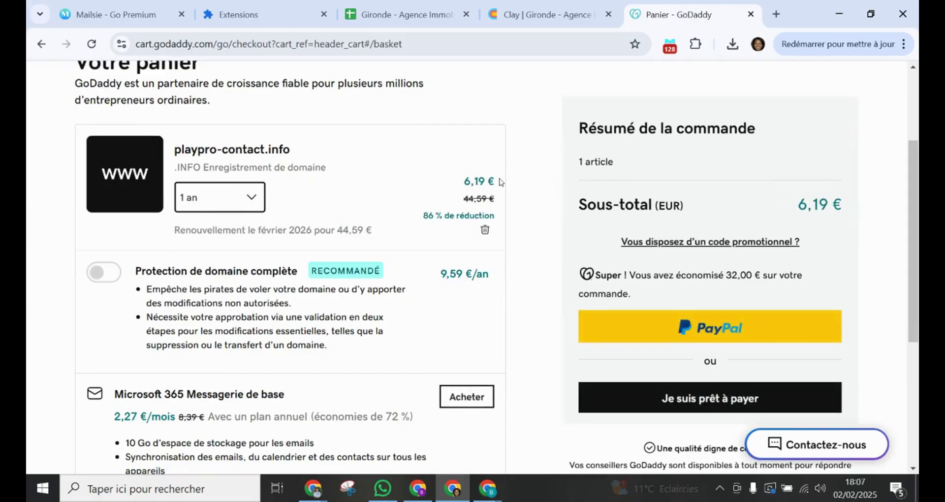
pyautogui.scroll(-3, 733, 316)
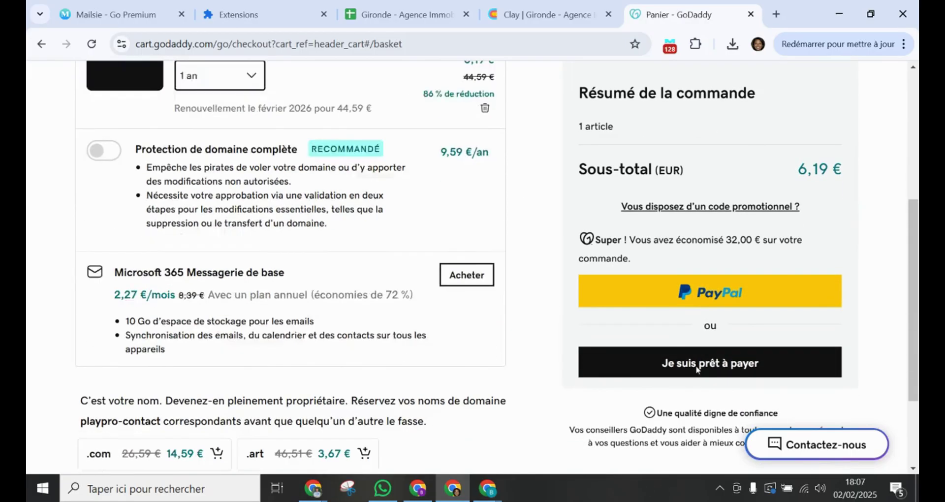
pyautogui.scroll(-1, 695, 370)
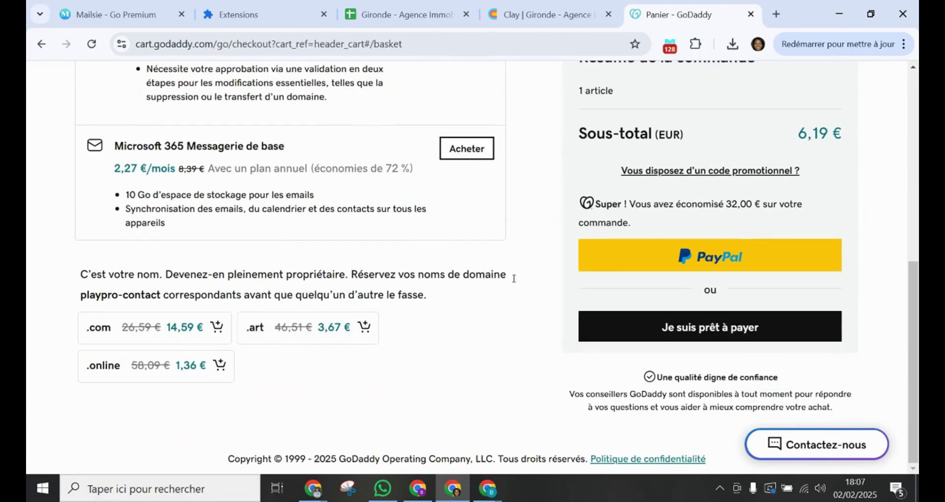
pyautogui.click(673, 332)
# Enter the contact phone number and the account holder's first and last name
pyautogui.scroll(-7, 276, 342)
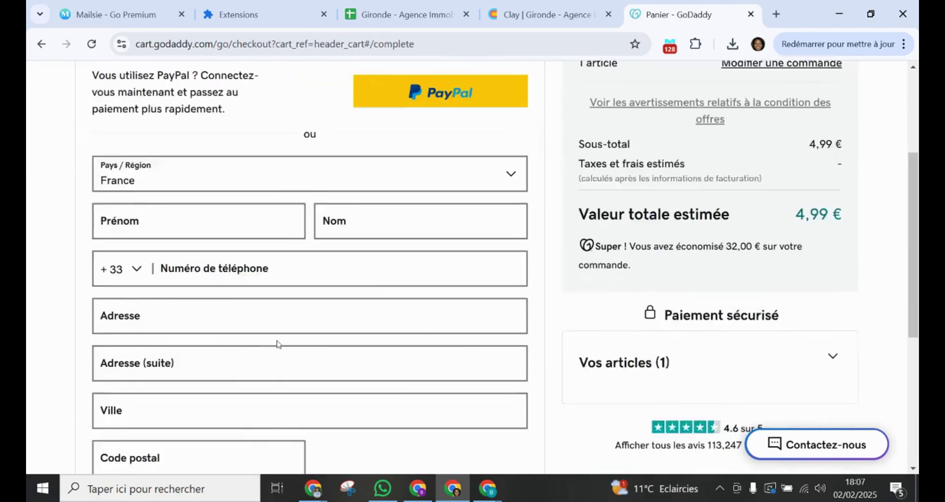
pyautogui.scroll(-2, 261, 332)
pyautogui.scroll(5, 211, 308)
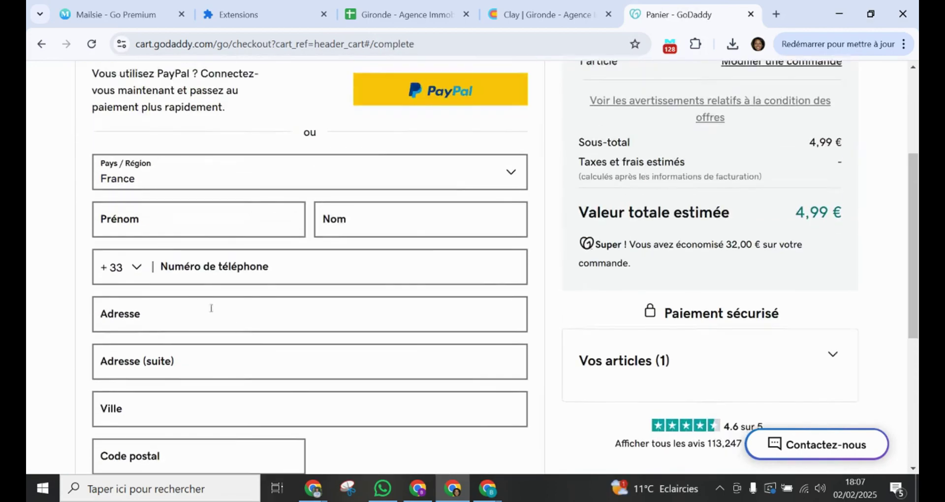
pyautogui.click(211, 268)
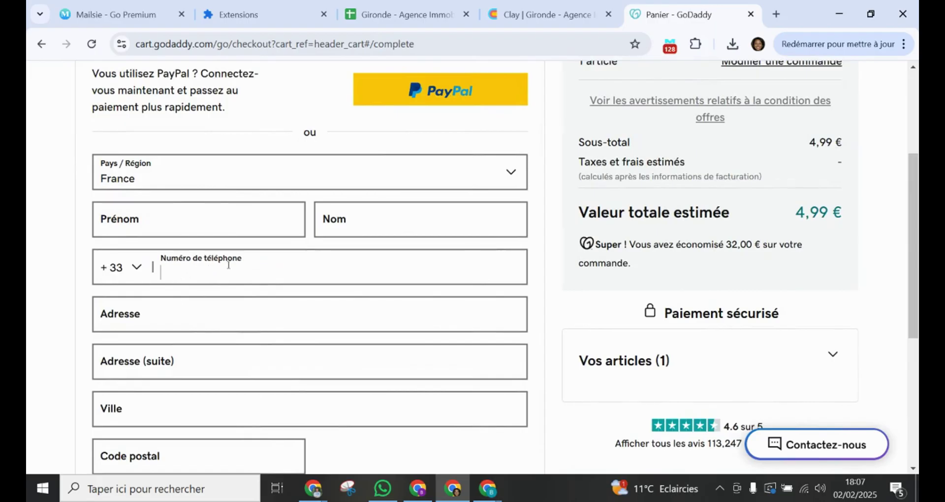
pyautogui.click(159, 224)
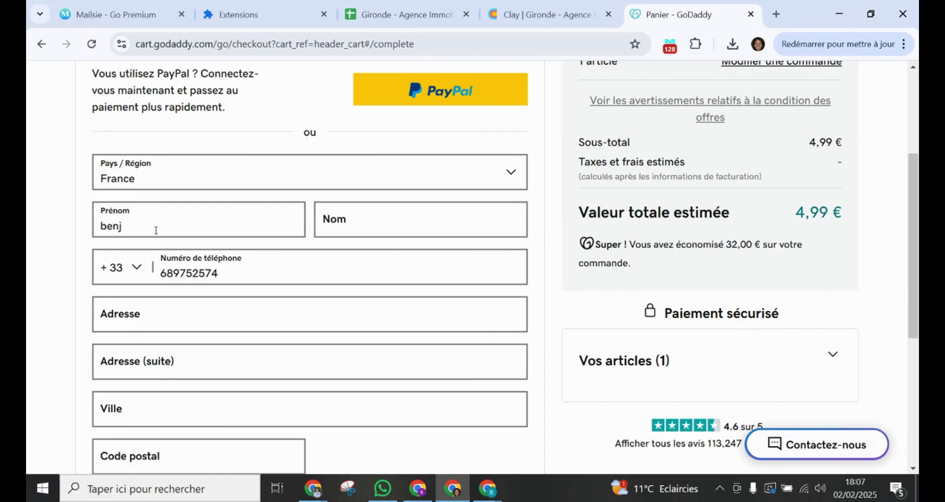
pyautogui.press('Tab')
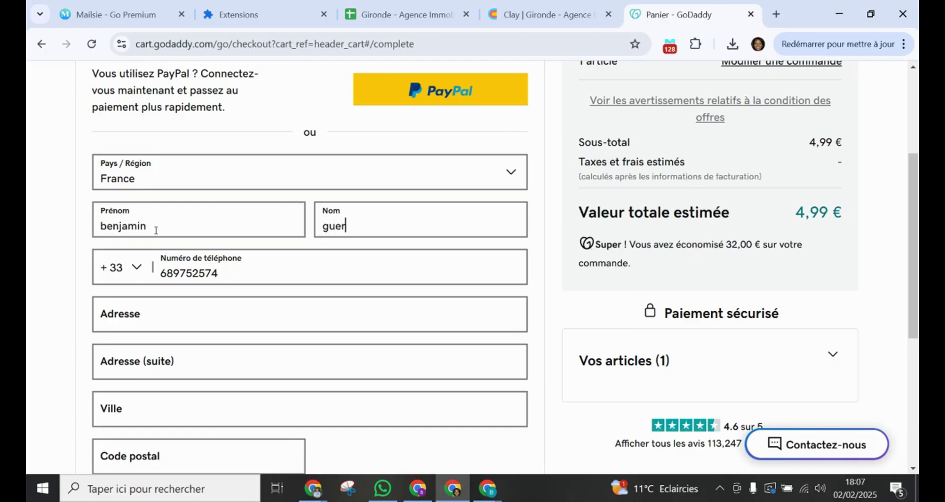
# Enter the street address, correct the swapped city and postal code, and save the billing details
pyautogui.scroll(-1, 198, 214)
pyautogui.click(127, 259)
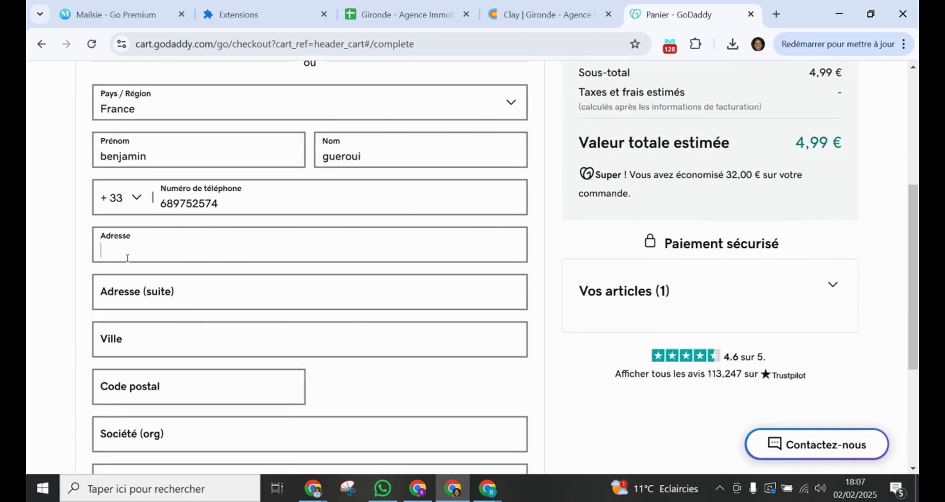
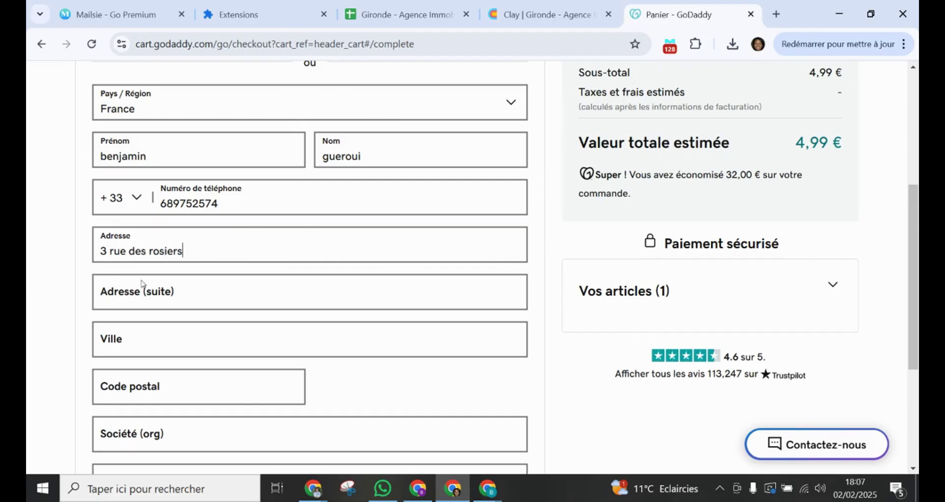
pyautogui.click(162, 345)
pyautogui.write('33000')
pyautogui.press('Tab')
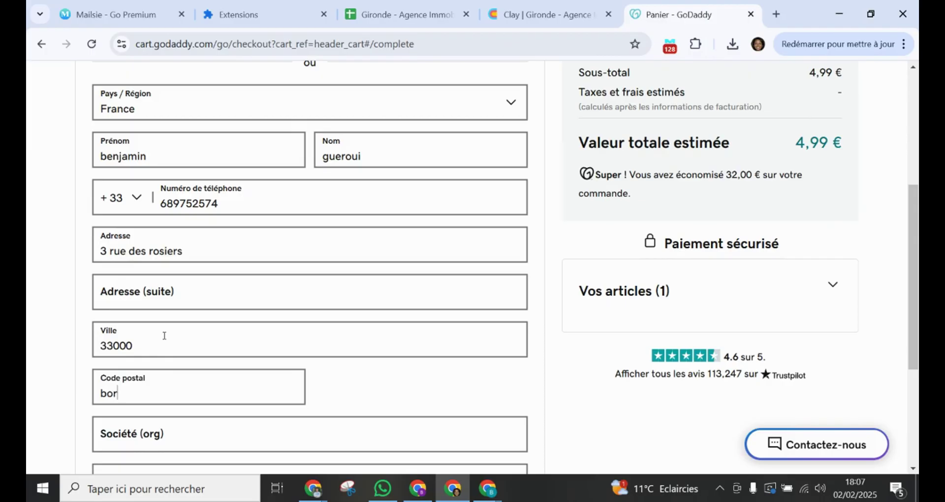
pyautogui.doubleClick(164, 336)
pyautogui.press('BackSpace')
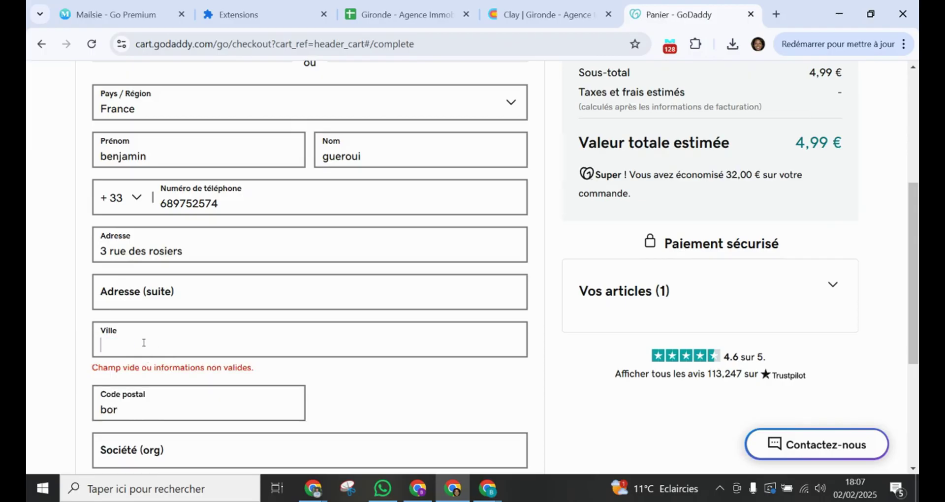
pyautogui.write('bordeaux')
pyautogui.press('Tab')
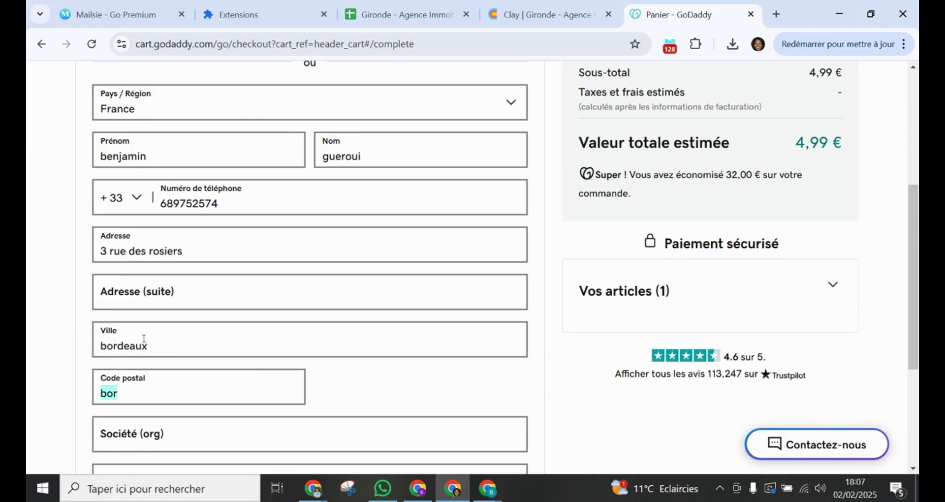
pyautogui.write('33000')
pyautogui.scroll(-5, 153, 310)
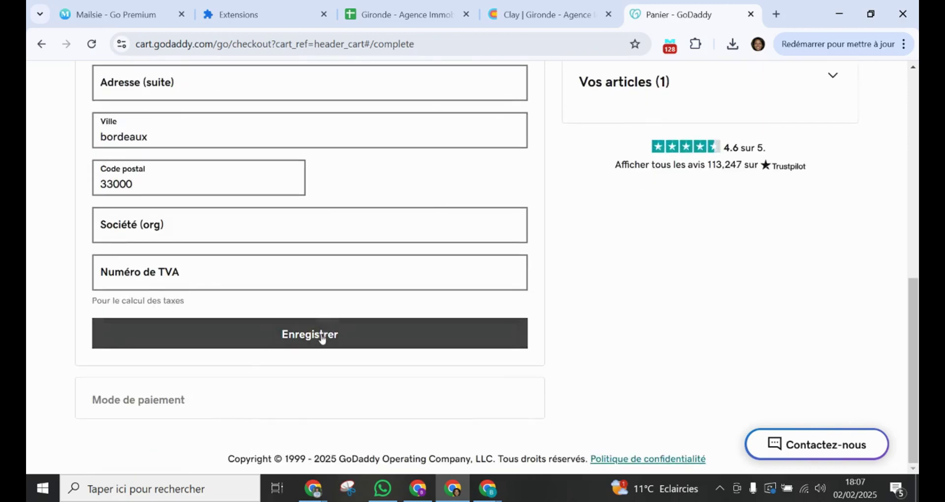
pyautogui.click(320, 335)
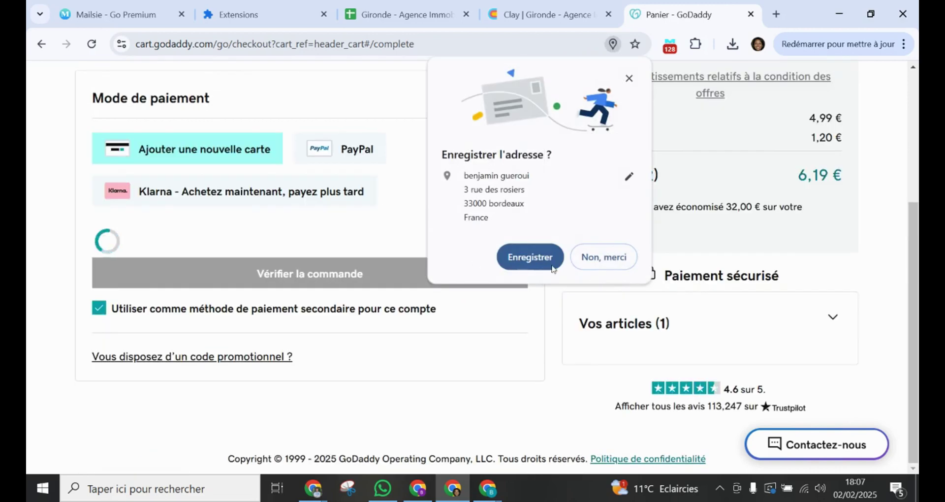
# Decline Chrome's address saving, enter the card details, and complete the 6,19 € order
pyautogui.click(611, 262)
pyautogui.click(176, 261)
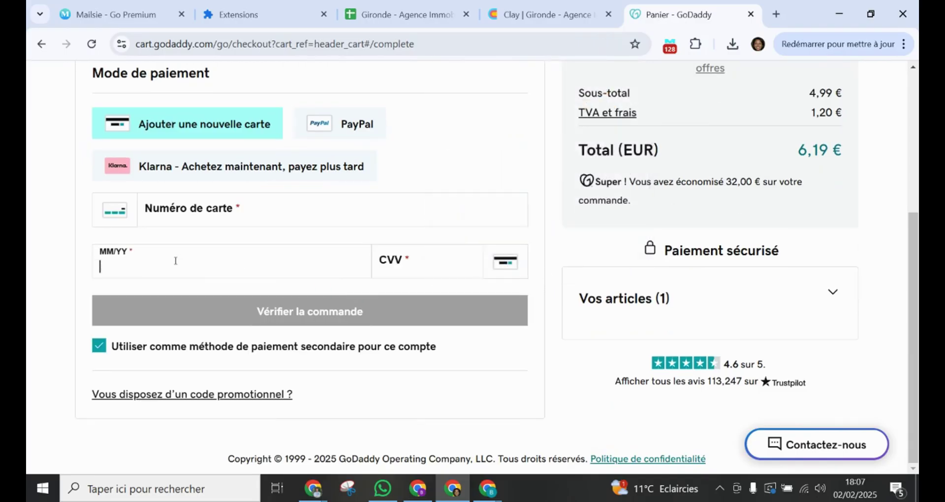
pyautogui.scroll(2, 202, 254)
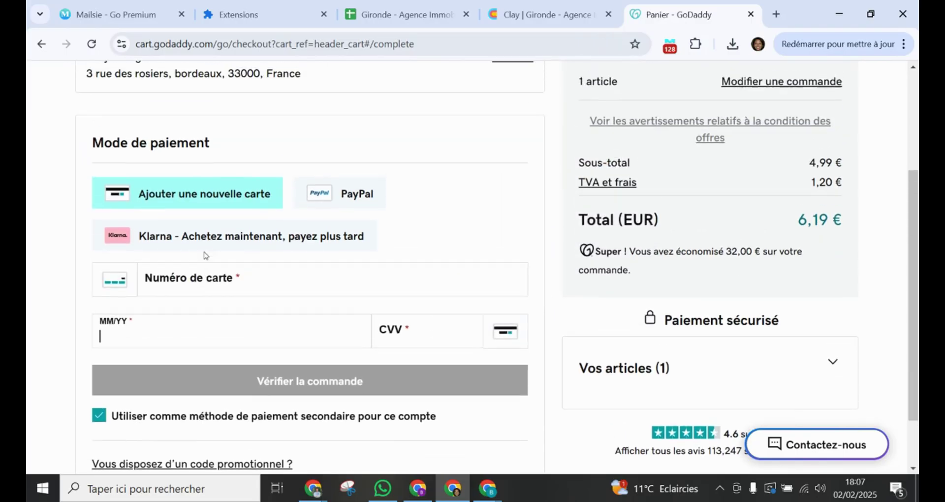
pyautogui.click(234, 286)
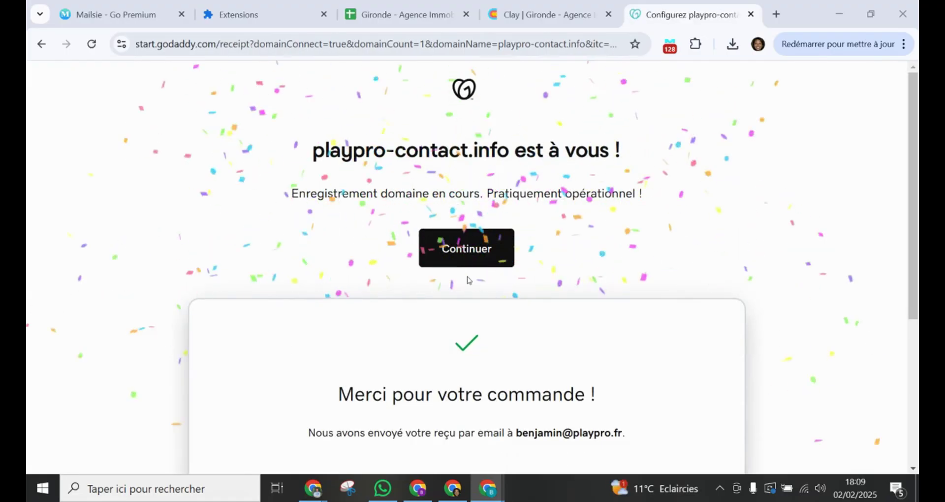
pyautogui.scroll(-5, 494, 240)
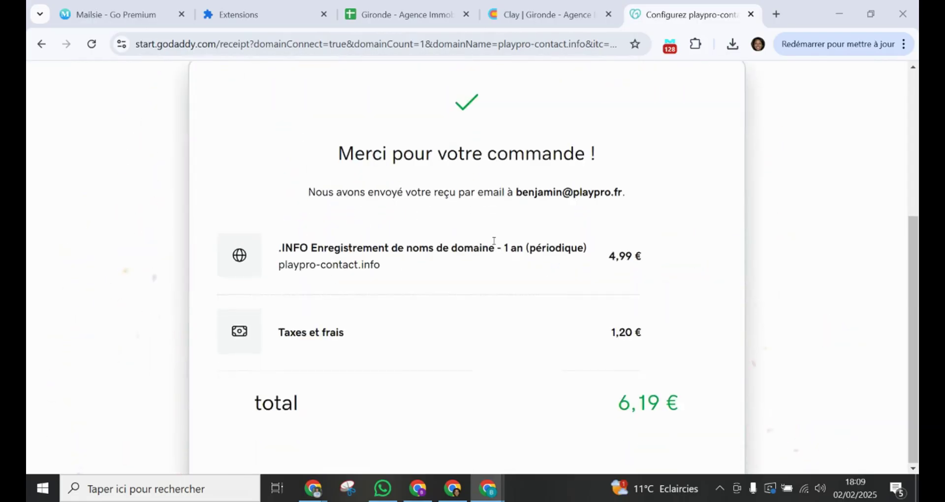
pyautogui.scroll(5, 491, 237)
pyautogui.click(471, 244)
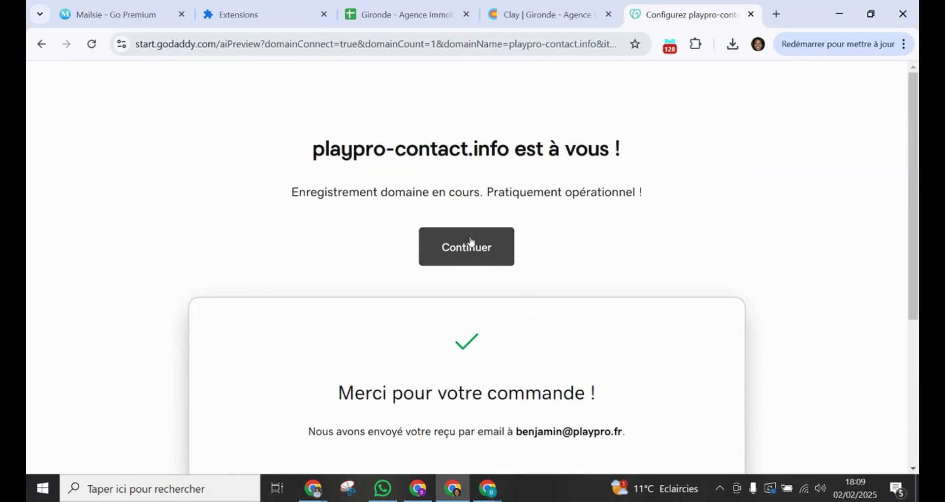
# Choose 'Pas maintenant' and review the generated 'Bientôt disponible' preview for PlayPro Contact
pyautogui.scroll(-4, 471, 243)
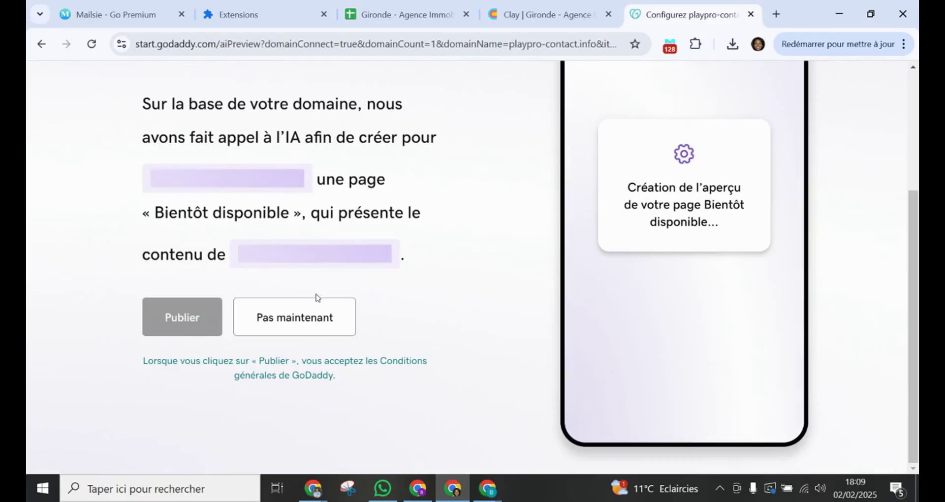
pyautogui.click(266, 328)
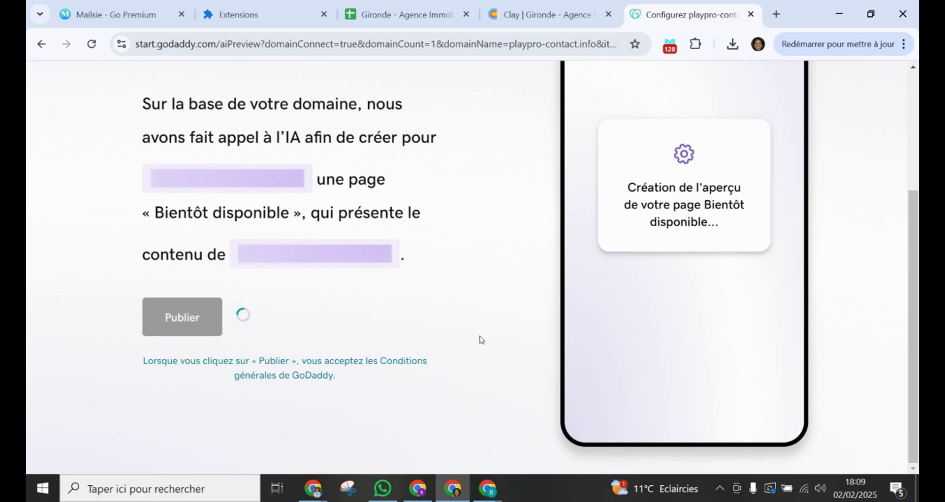
pyautogui.scroll(3, 456, 321)
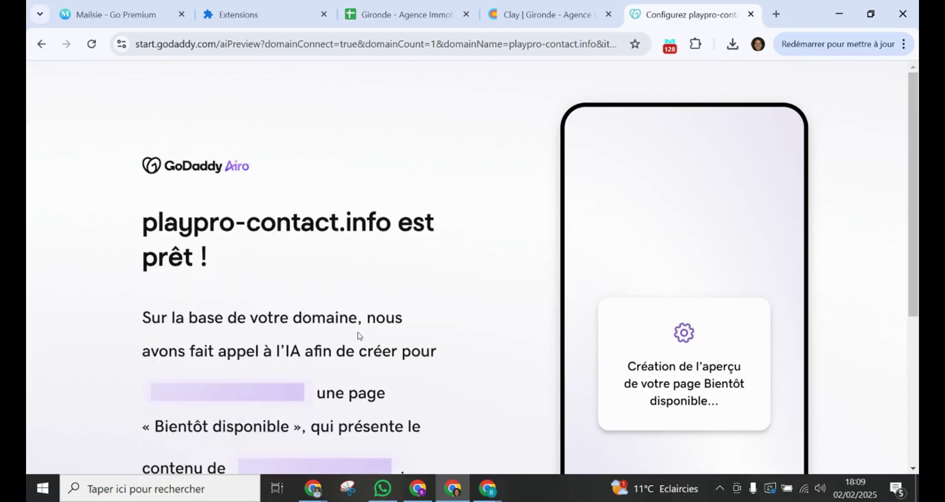
pyautogui.scroll(-4, 358, 334)
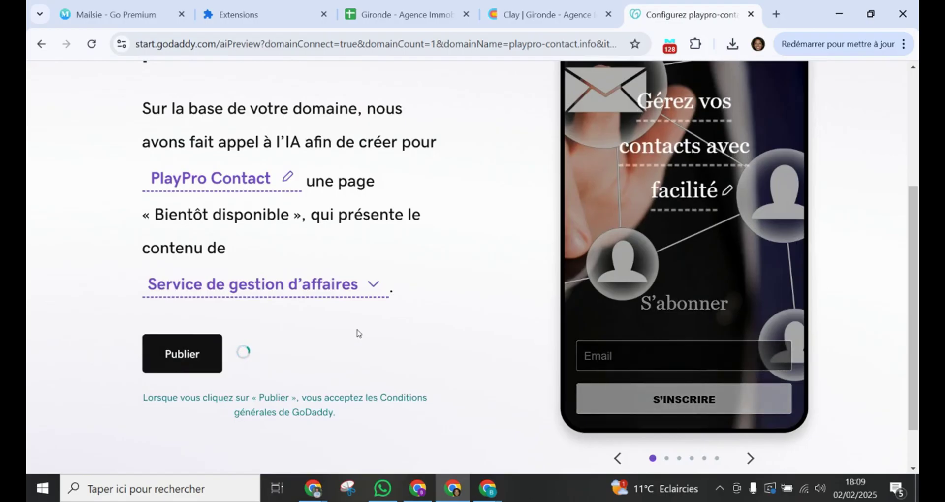
pyautogui.scroll(4, 356, 334)
pyautogui.scroll(-5, 356, 333)
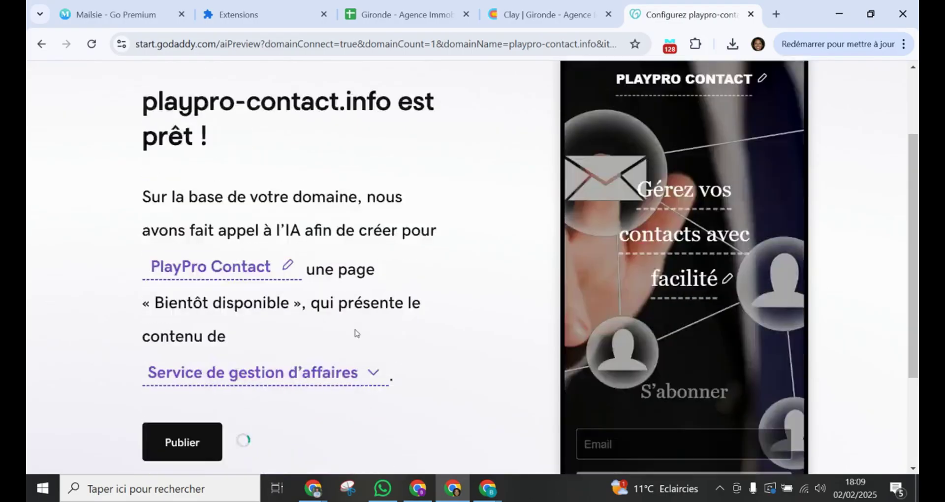
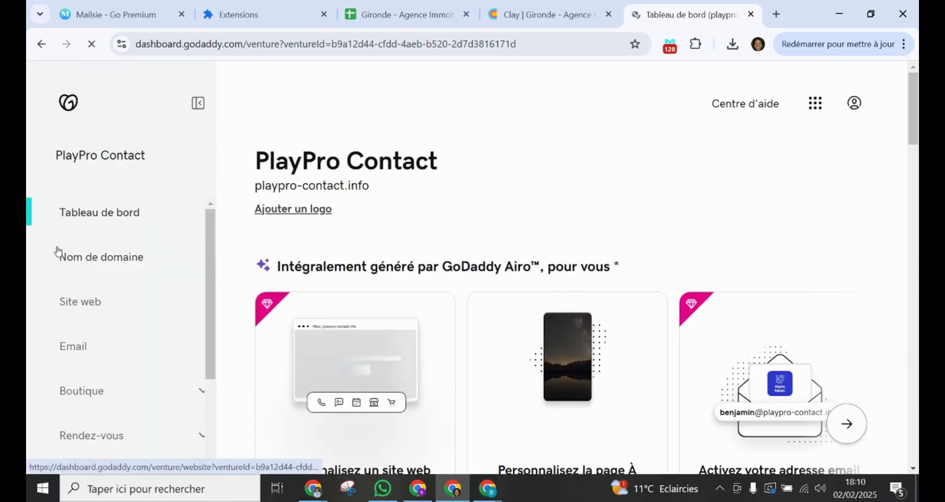
# From the Nom de domaine page, open the playpro-contact.info domain settings in a new tab
pyautogui.scroll(-2, 103, 327)
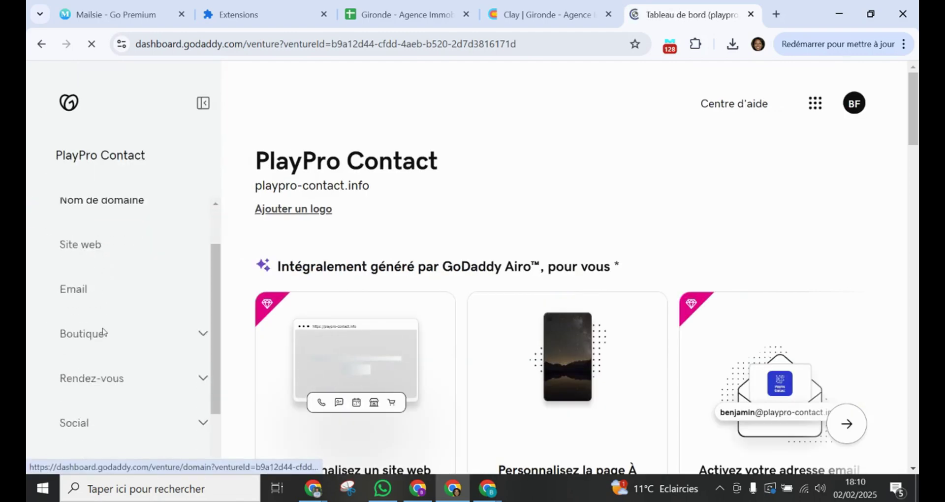
pyautogui.scroll(2, 102, 329)
pyautogui.click(127, 258)
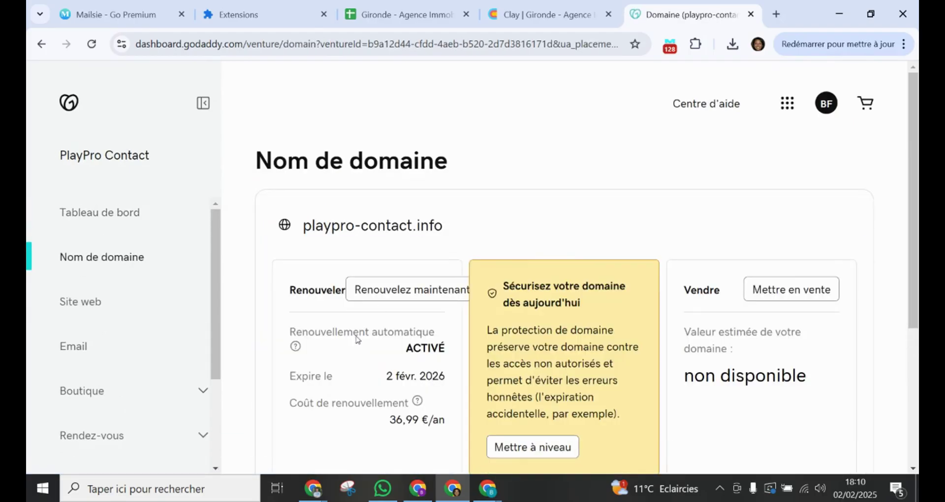
pyautogui.scroll(-4, 424, 315)
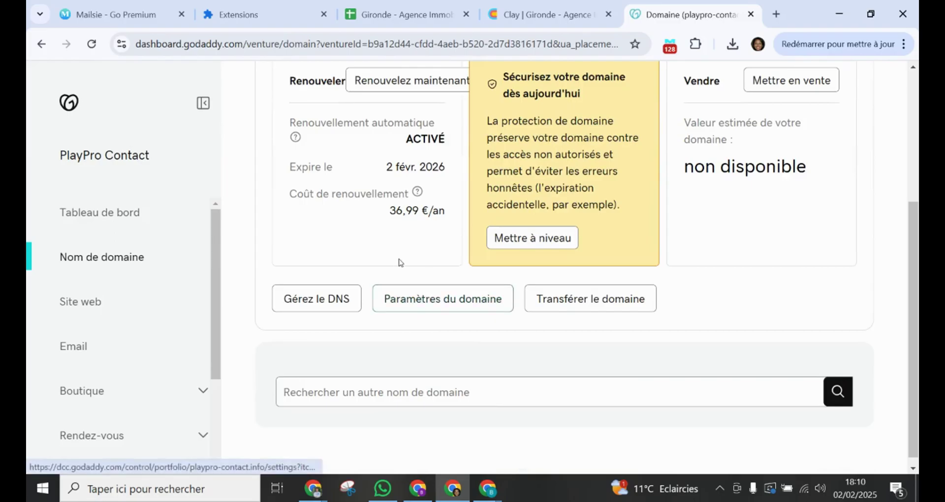
pyautogui.scroll(3, 443, 256)
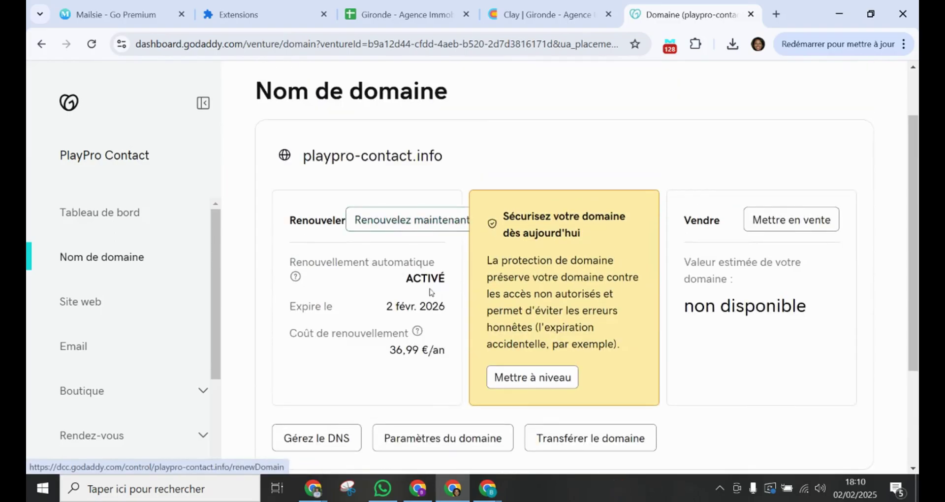
pyautogui.moveTo(295, 279)
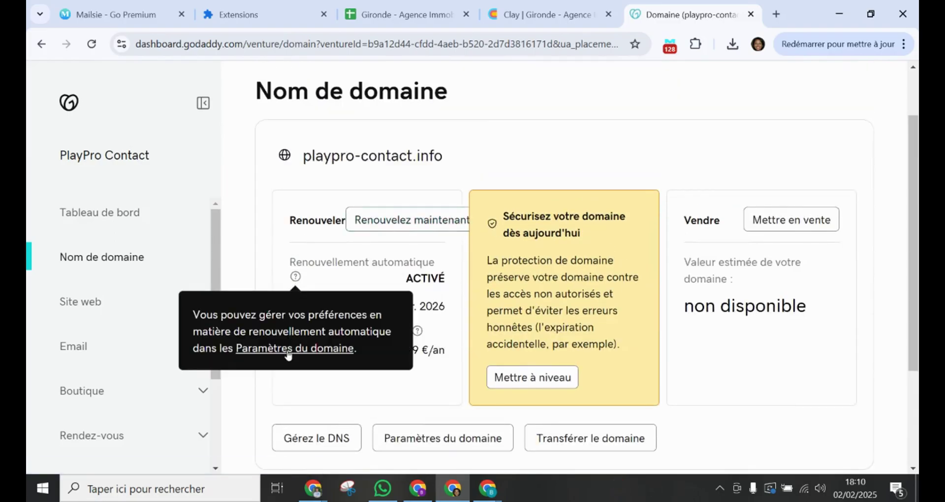
pyautogui.click(288, 351)
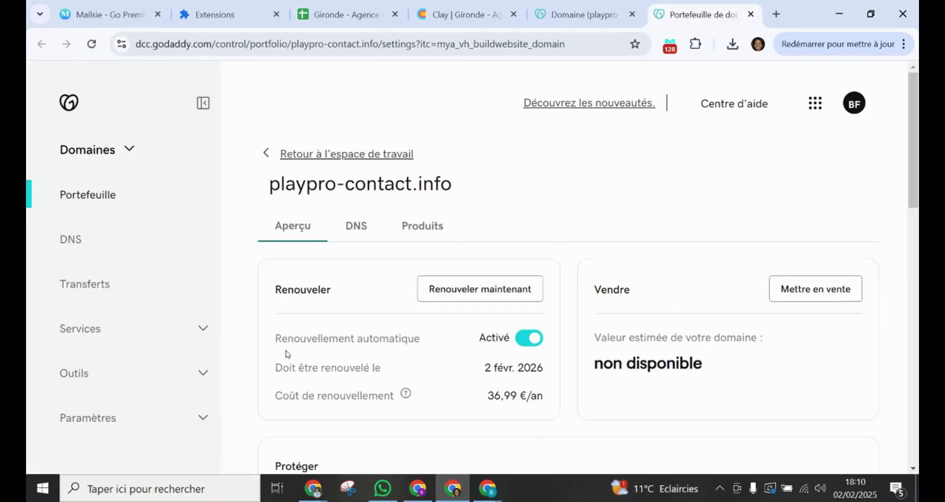
# Switch off automatic renewal for playpro-contact.info and confirm with Continuer
pyautogui.click(535, 347)
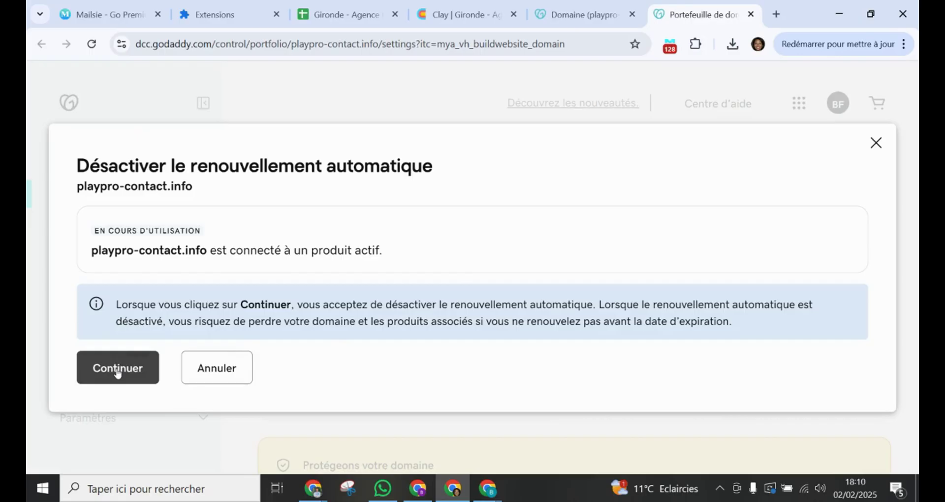
pyautogui.click(117, 369)
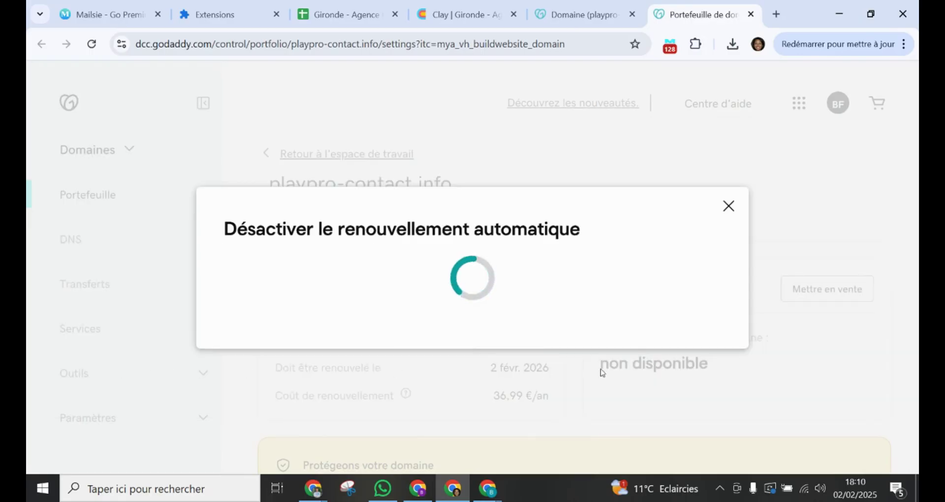
pyautogui.scroll(-3, 542, 294)
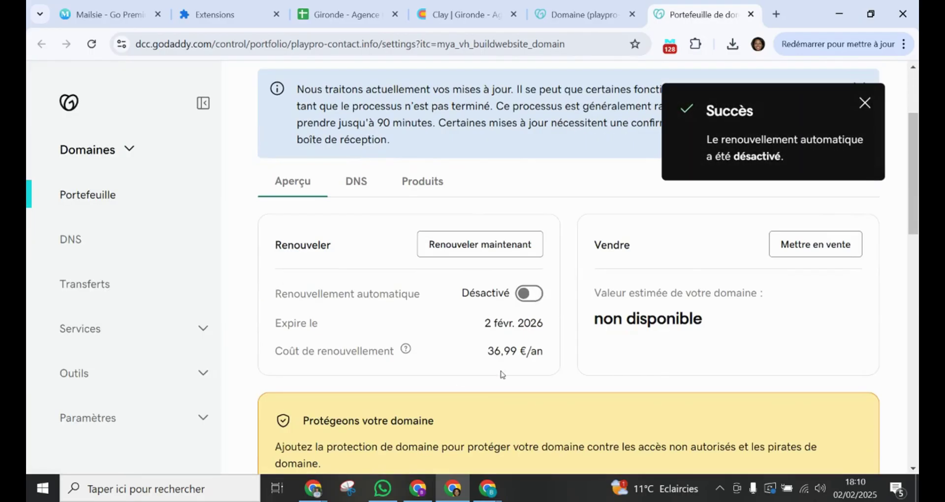
pyautogui.scroll(3, 624, 364)
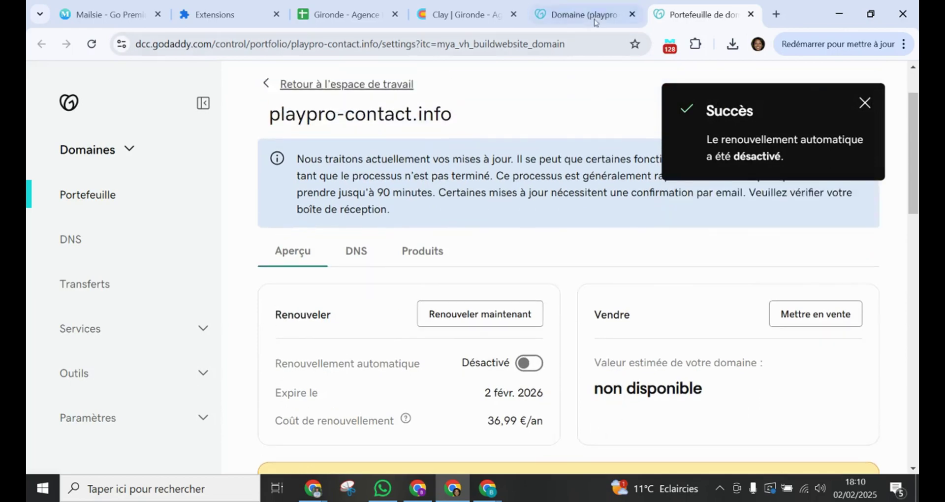
# Refresh the Workspace domain page, close the portfolio tab, and reopen Paramètres du domaine
pyautogui.click(596, 15)
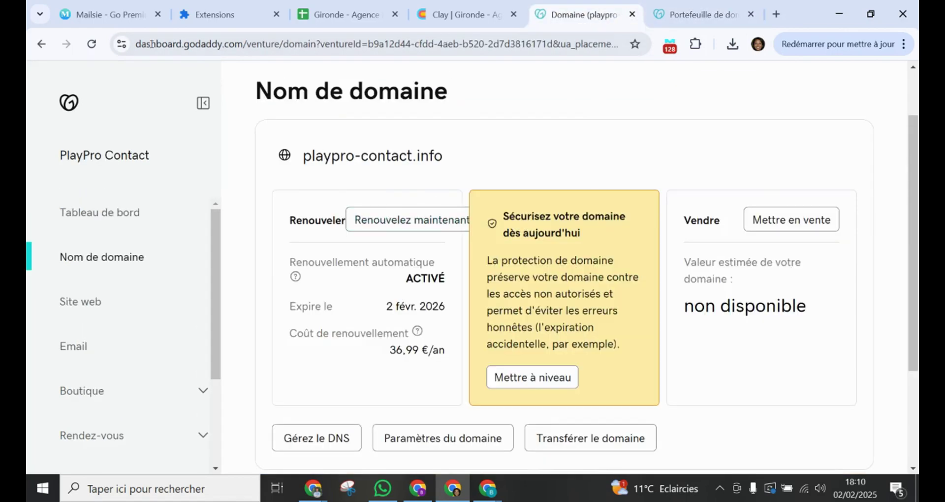
pyautogui.press('F5')
pyautogui.click(750, 14)
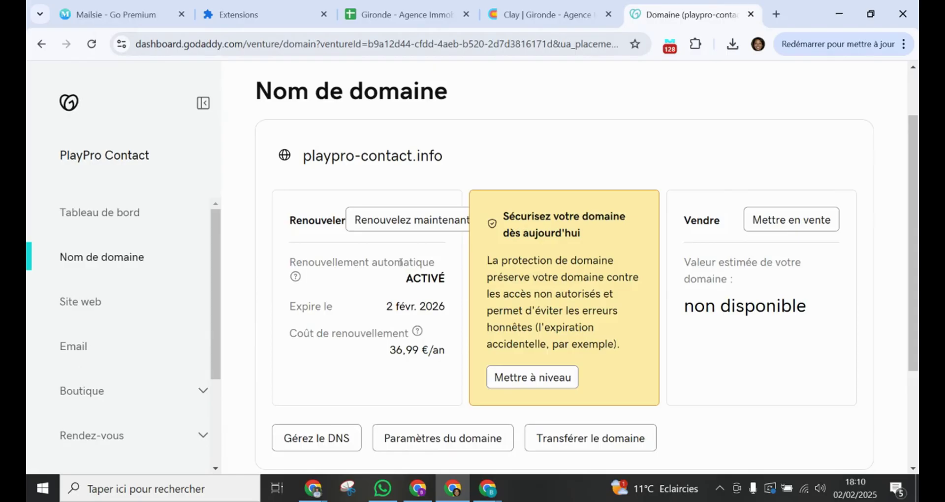
pyautogui.scroll(-3, 385, 256)
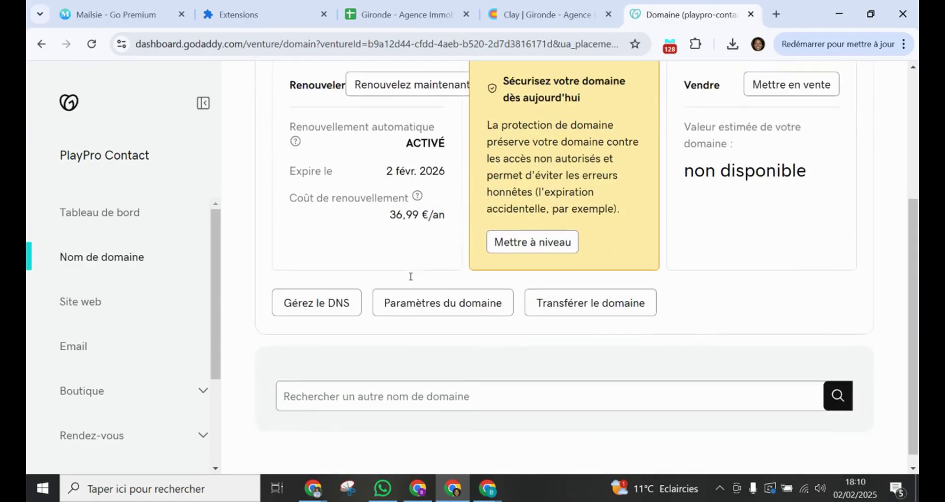
pyautogui.scroll(1, 394, 246)
pyautogui.moveTo(295, 209)
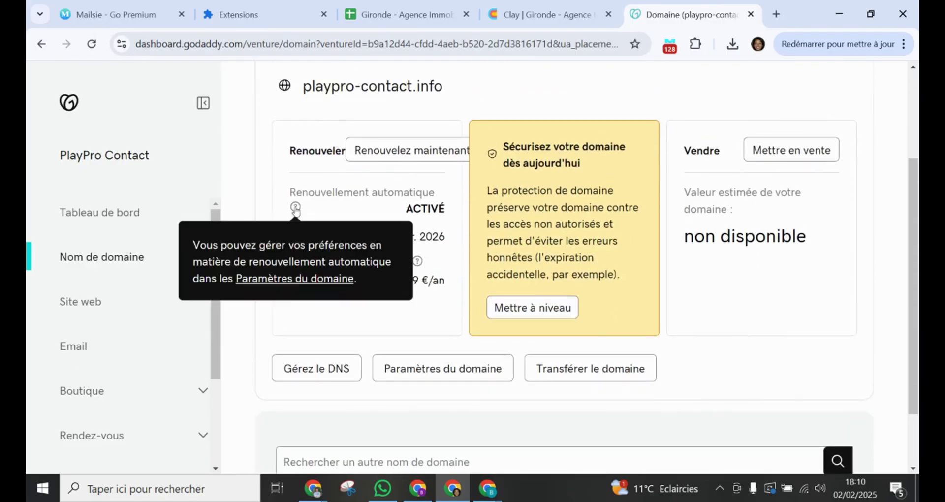
pyautogui.click(307, 280)
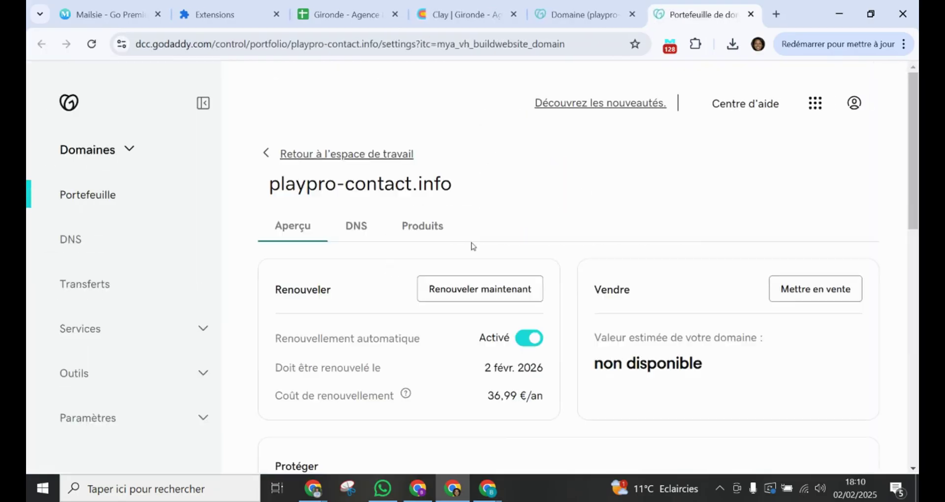
# Turn automatic renewal off again, confirm with Continuer, and dismiss the success toast
pyautogui.click(530, 338)
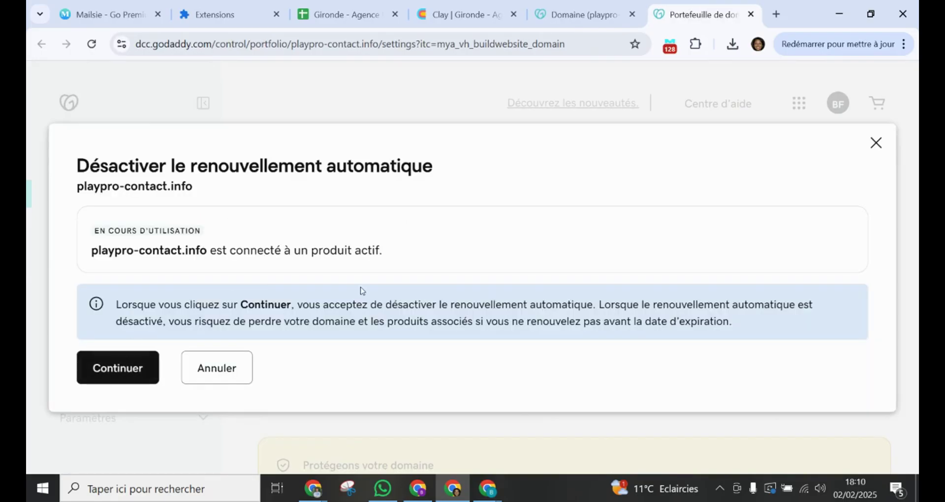
pyautogui.click(111, 372)
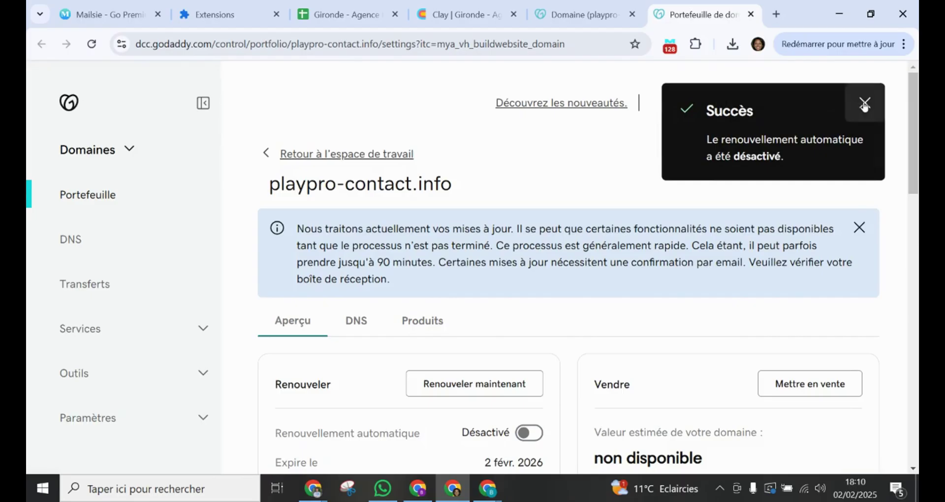
pyautogui.click(865, 102)
pyautogui.scroll(-4, 447, 205)
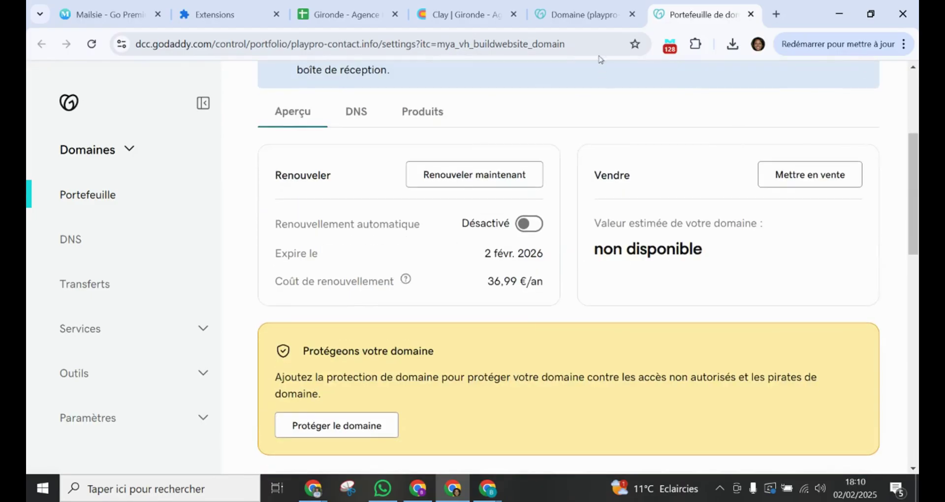
# Reload both the Workspace domain page and the domain settings to check renewal status
pyautogui.click(575, 16)
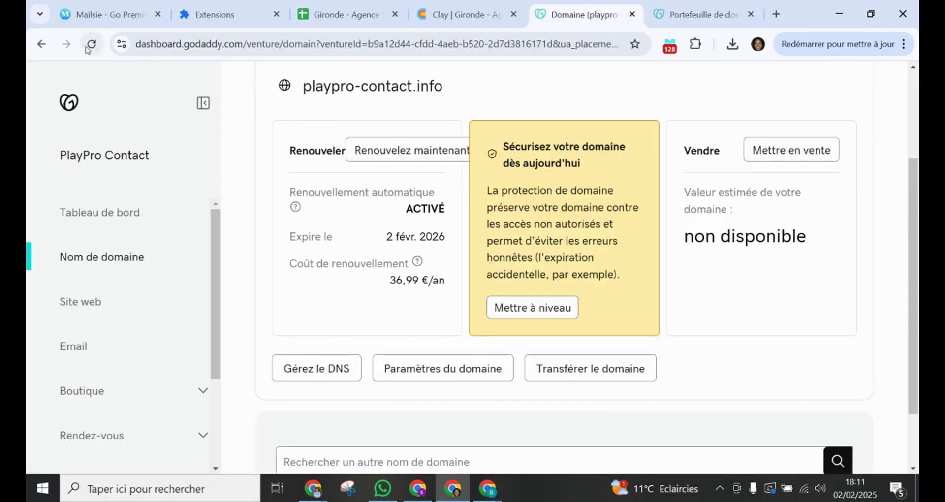
pyautogui.click(90, 45)
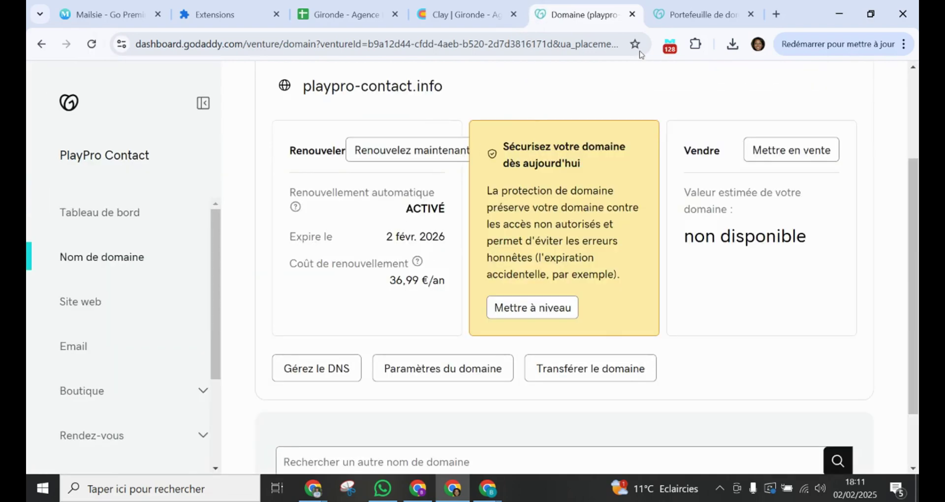
pyautogui.click(699, 15)
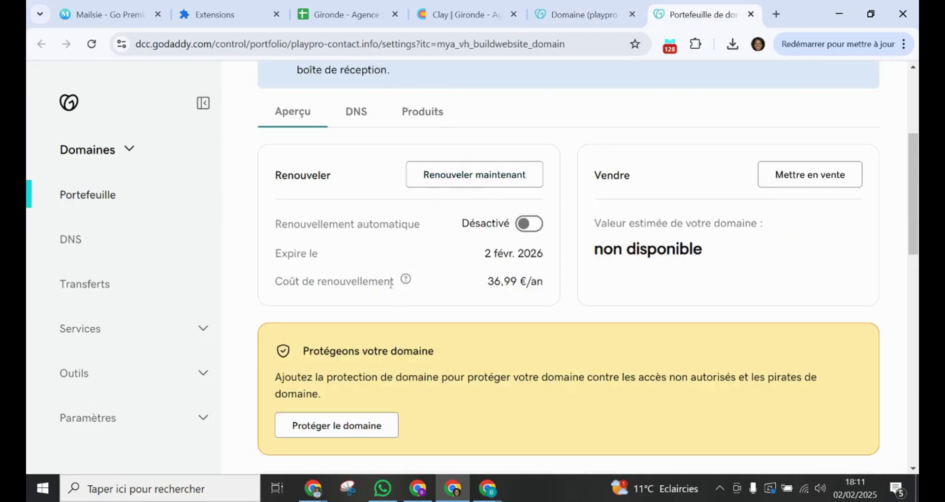
pyautogui.scroll(1, 438, 285)
pyautogui.scroll(-4, 437, 285)
pyautogui.scroll(3, 438, 285)
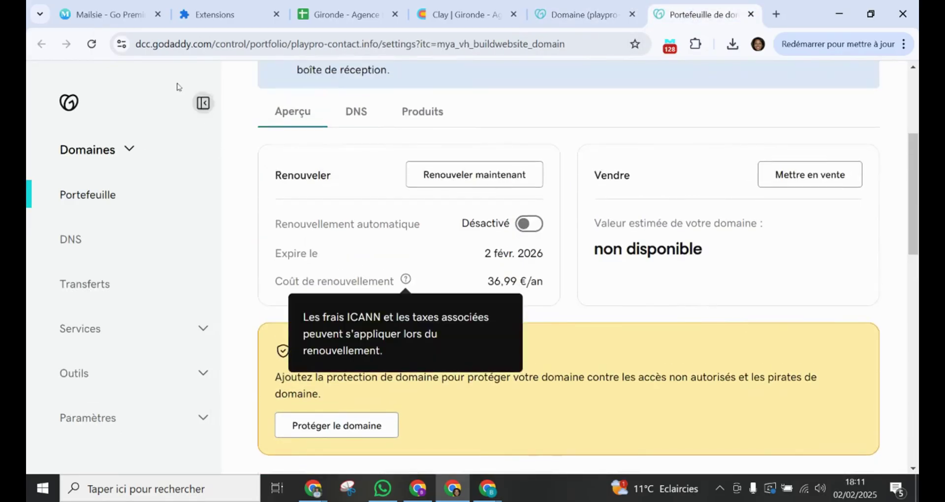
pyautogui.click(92, 43)
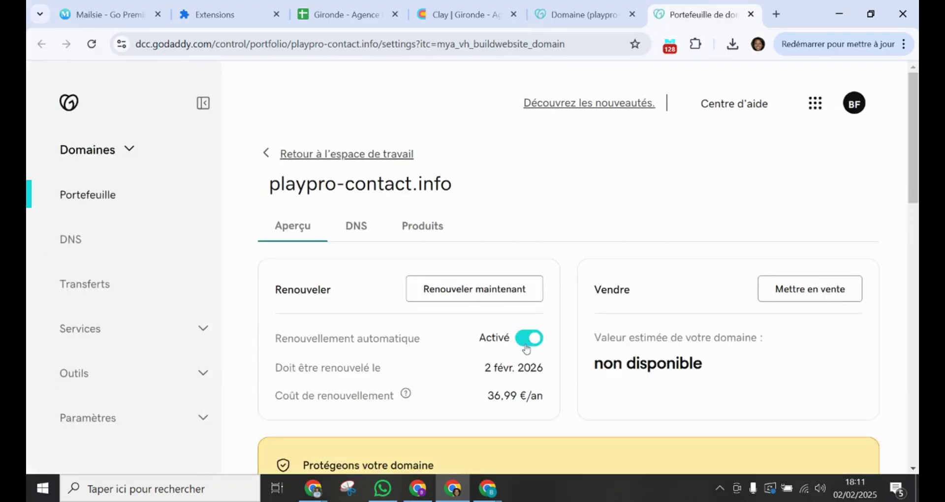
# Switch Renouvellement automatique off once more, confirm, and close the success toast
pyautogui.click(527, 343)
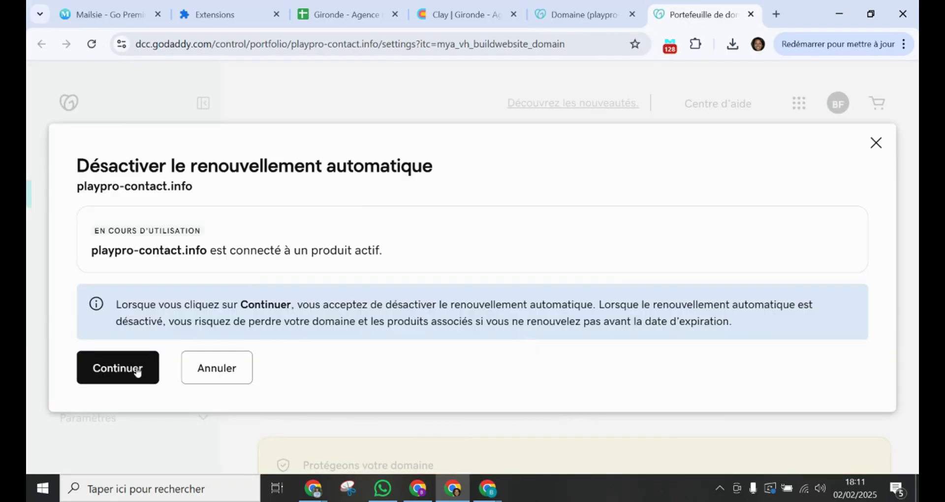
pyautogui.click(138, 372)
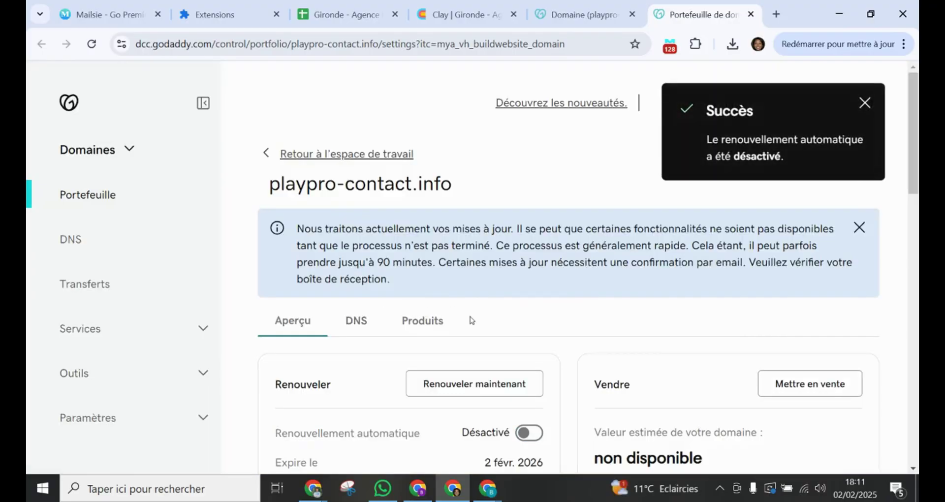
pyautogui.click(862, 102)
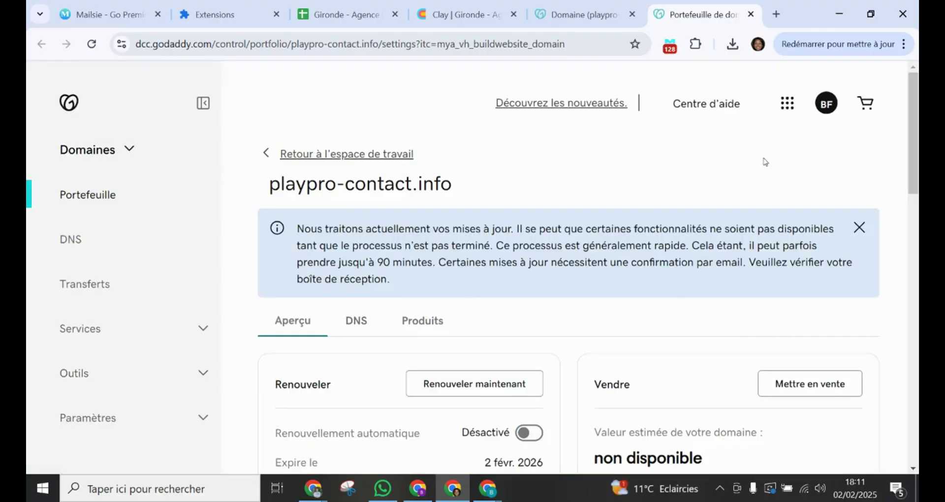
pyautogui.scroll(-4, 541, 222)
pyautogui.scroll(4, 358, 192)
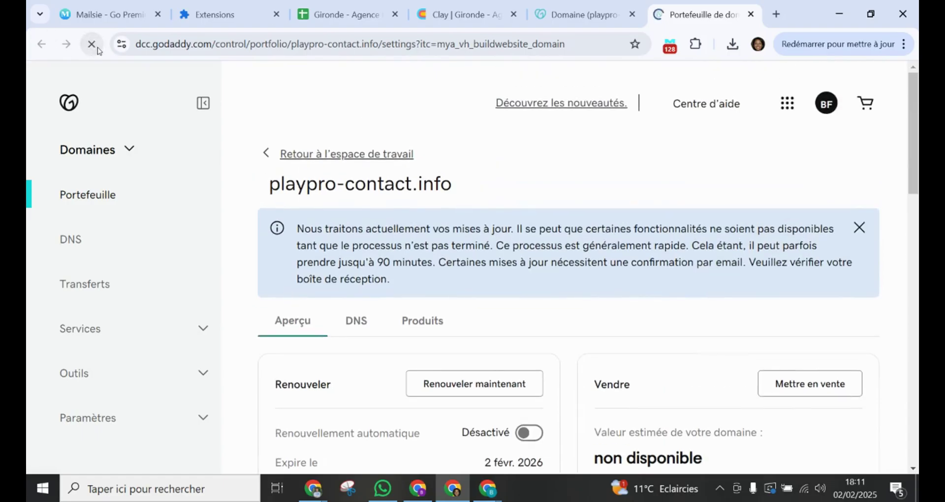
# Reload the Aperçu settings, toggle Renouvellement automatique off, confirm with Continuer, and dismiss the toast
pyautogui.click(96, 47)
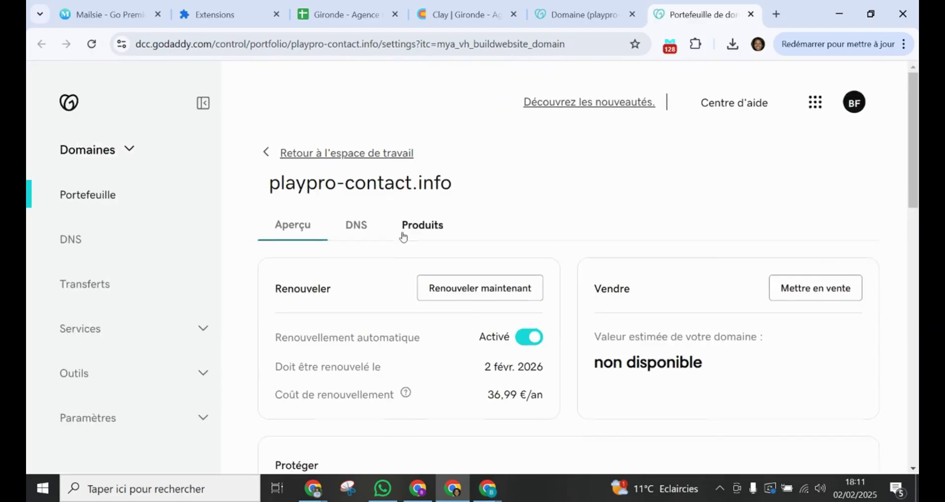
pyautogui.scroll(-3, 532, 197)
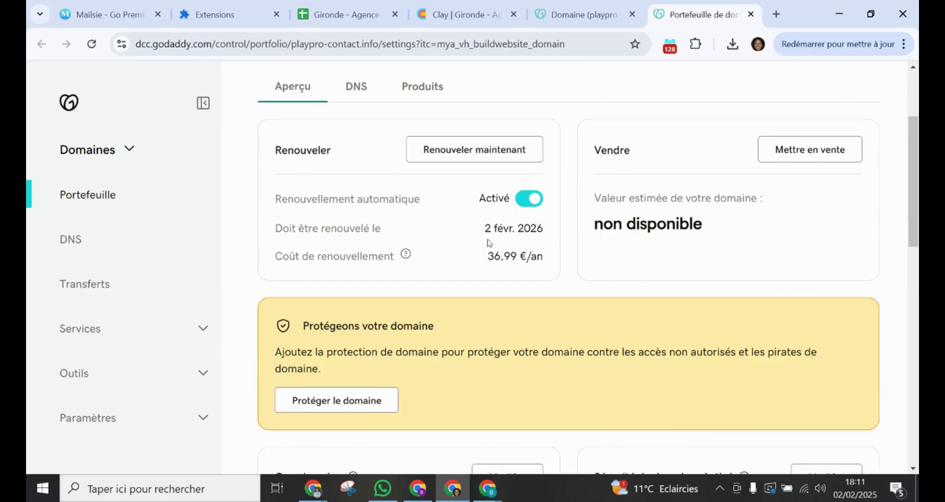
pyautogui.moveTo(406, 255)
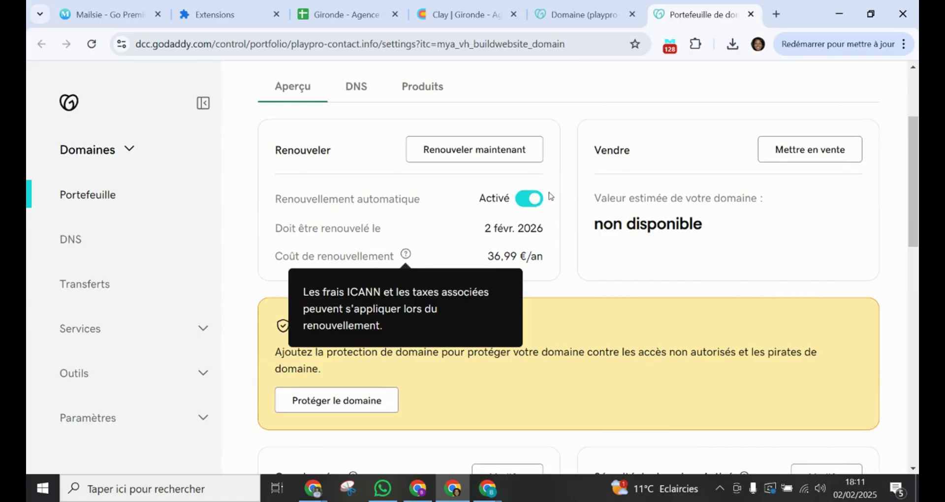
pyautogui.click(534, 203)
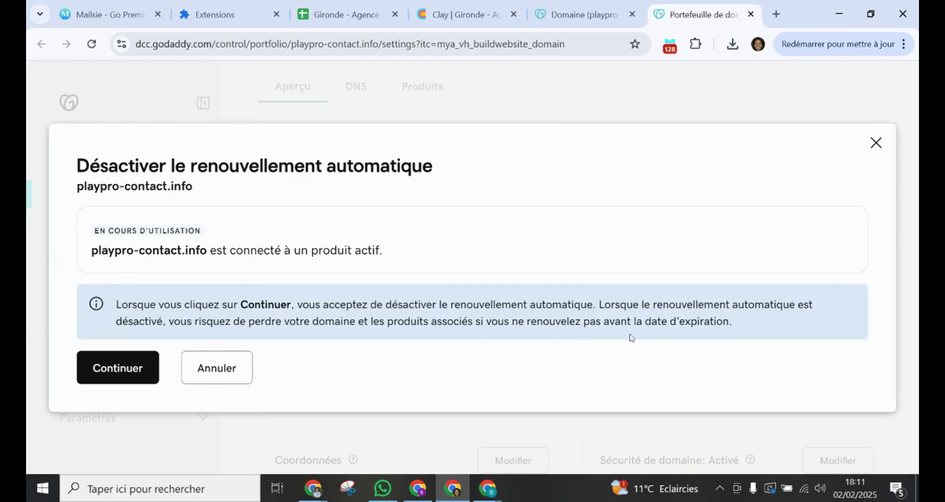
pyautogui.click(112, 370)
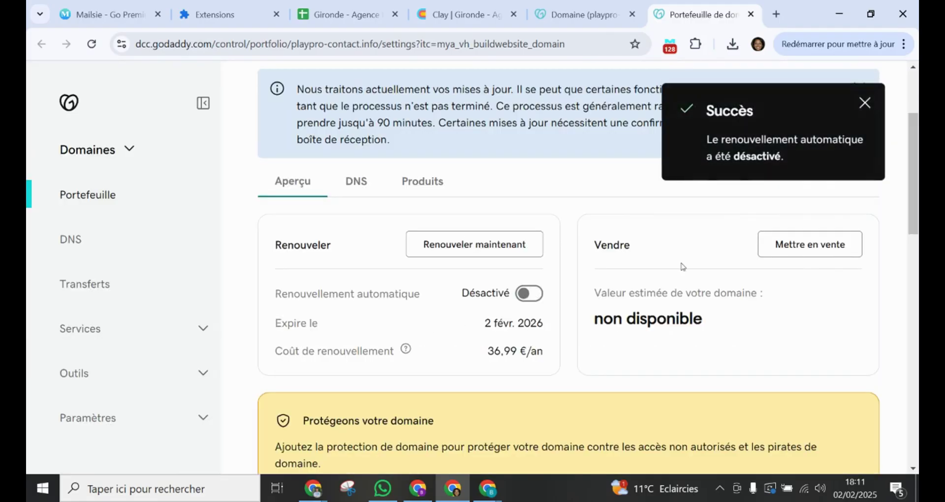
pyautogui.click(866, 103)
pyautogui.scroll(-7, 563, 238)
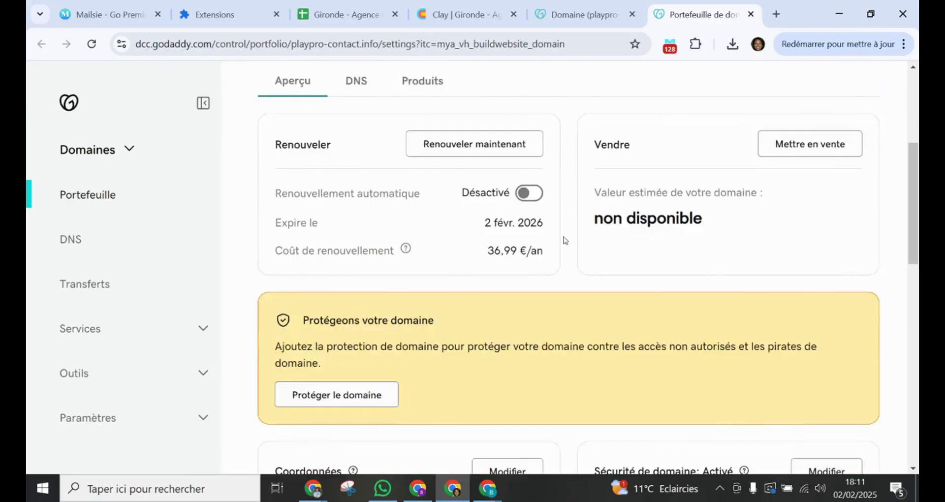
pyautogui.scroll(-7, 563, 237)
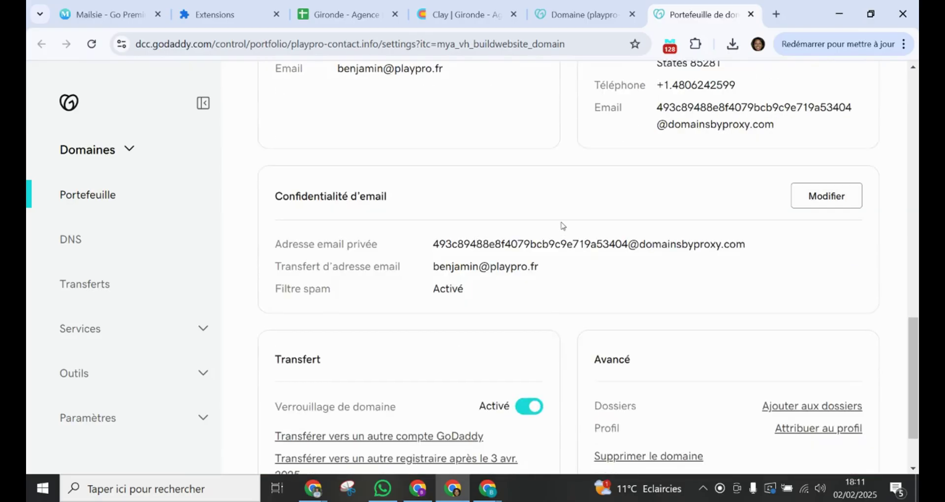
pyautogui.scroll(15, 537, 239)
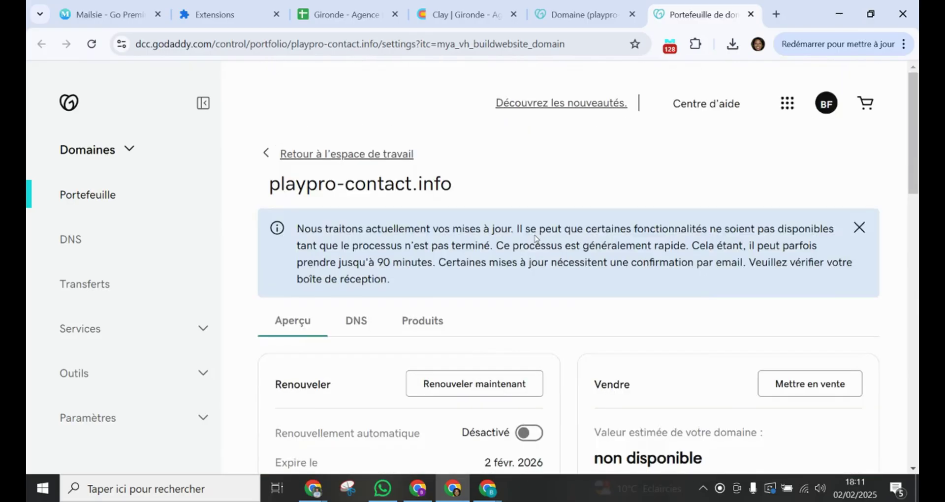
pyautogui.scroll(-3, 498, 266)
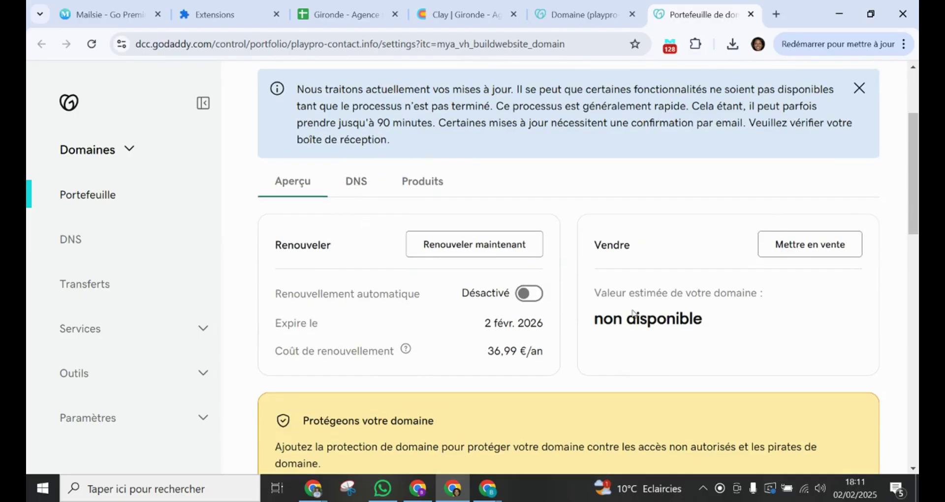
pyautogui.scroll(3, 463, 265)
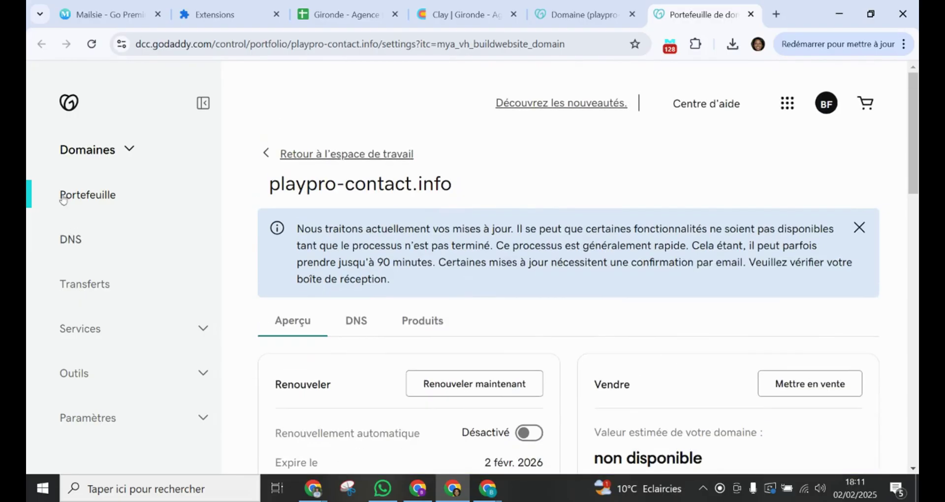
# Open the DNS tab and review the A record, two NS records and www CNAME
pyautogui.click(130, 152)
pyautogui.scroll(-3, 302, 205)
pyautogui.click(355, 181)
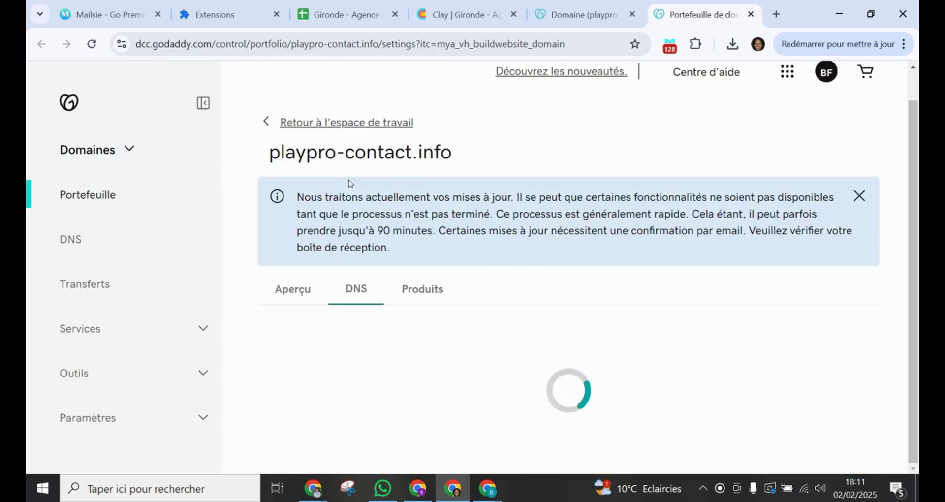
pyautogui.scroll(-5, 486, 402)
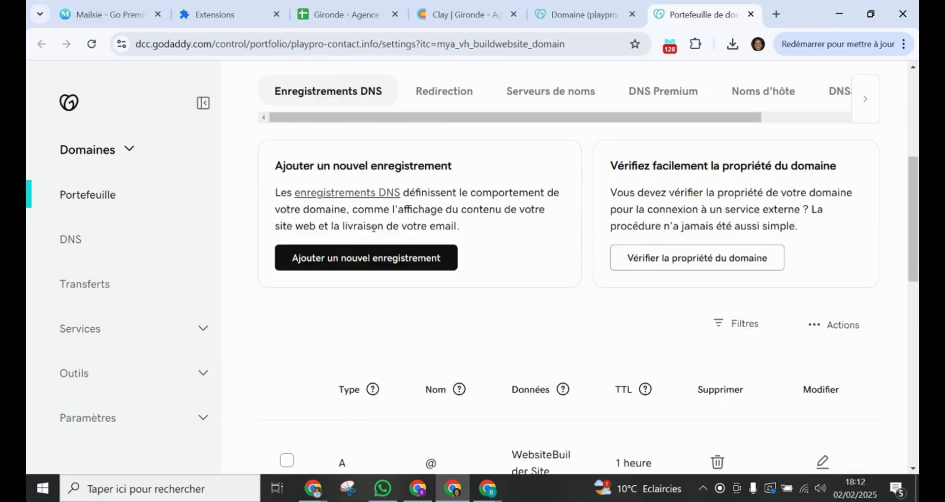
pyautogui.scroll(4, 497, 295)
pyautogui.scroll(-1, 502, 219)
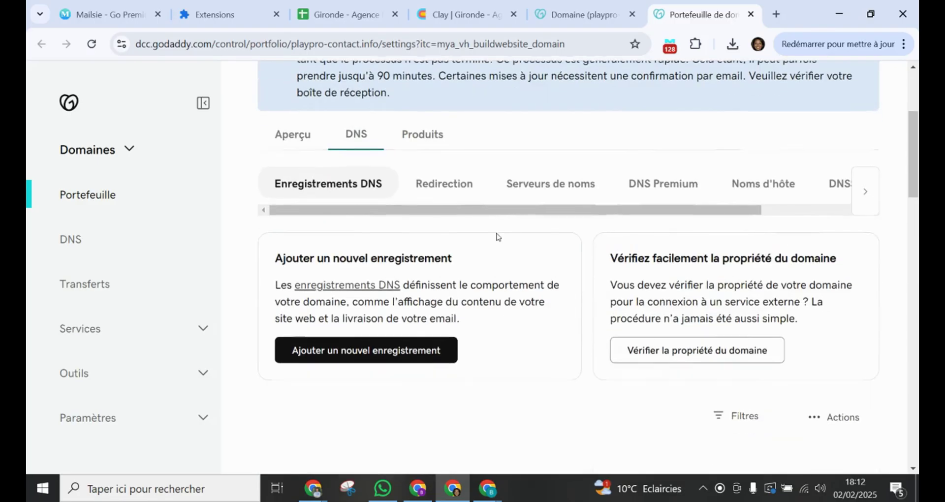
pyautogui.scroll(3, 495, 236)
pyautogui.scroll(-10, 487, 241)
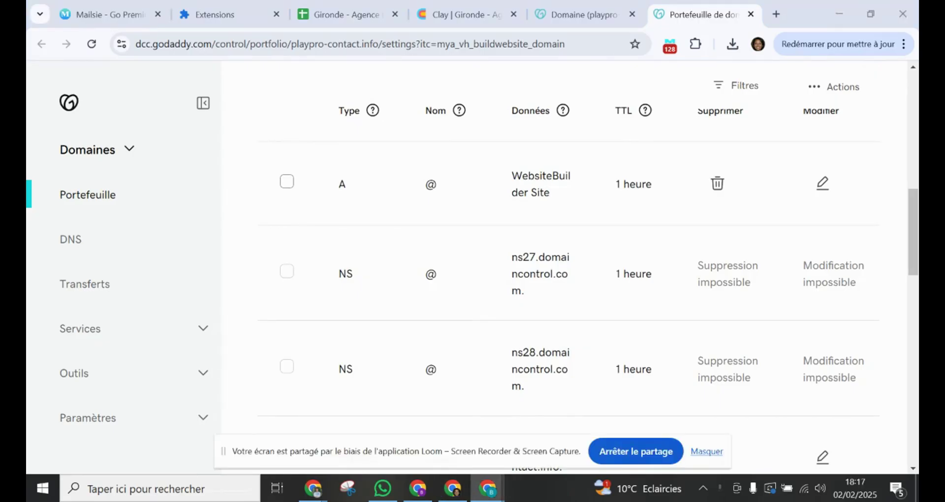
pyautogui.scroll(7, 345, 63)
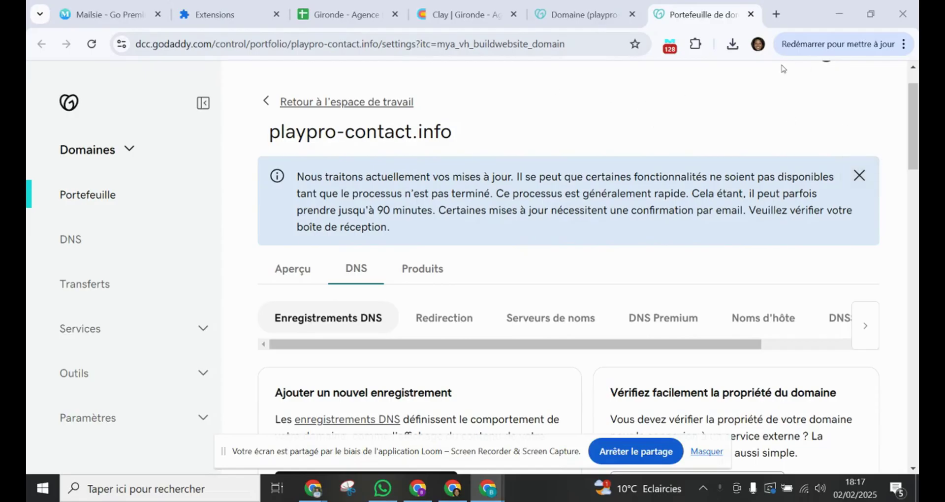
# In a new tab, search 'creer un google workspace' and open the sponsored Workspace link
pyautogui.click(777, 15)
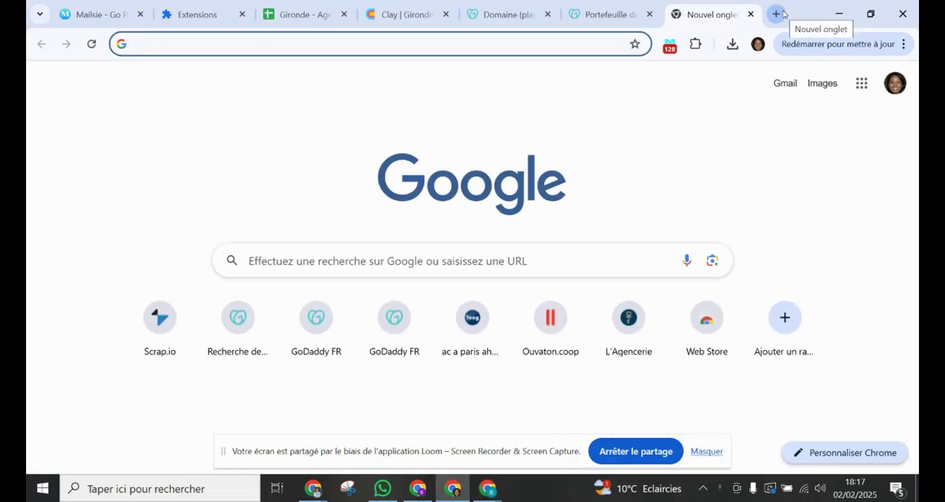
pyautogui.write('creer ')
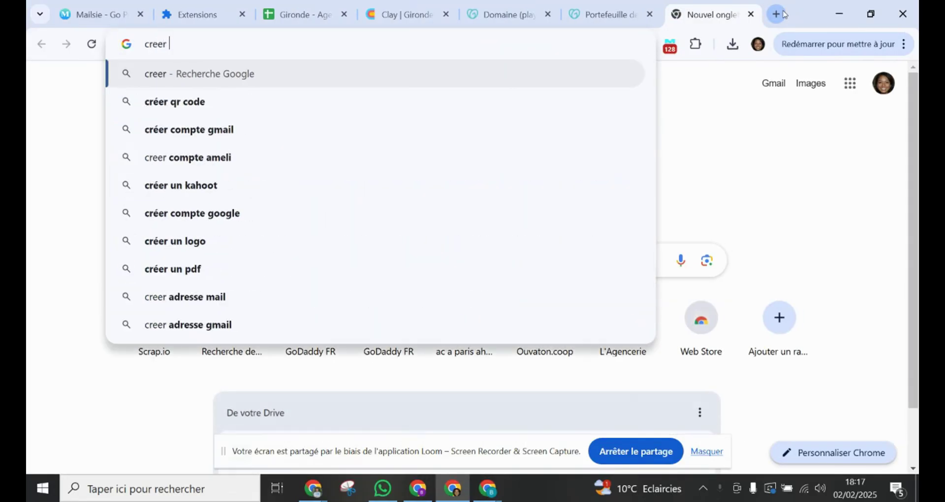
pyautogui.write('un google wo')
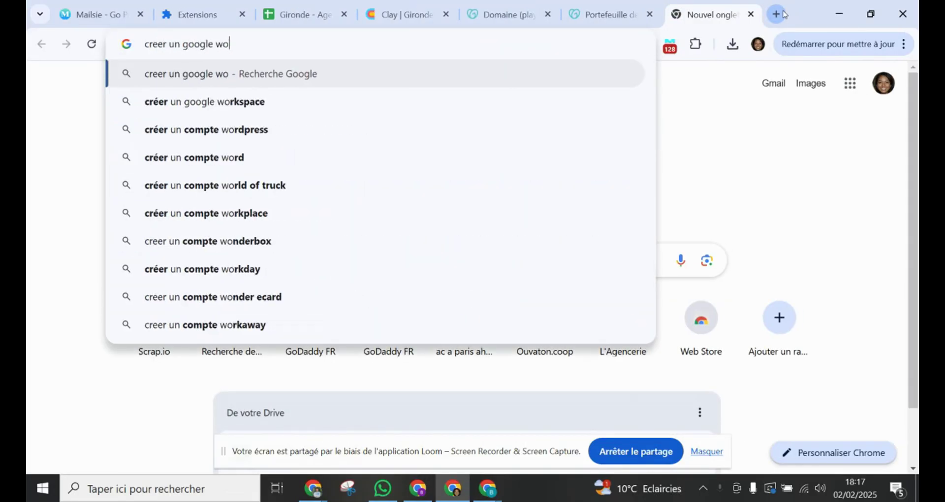
pyautogui.write('rkspace')
pyautogui.press('Return')
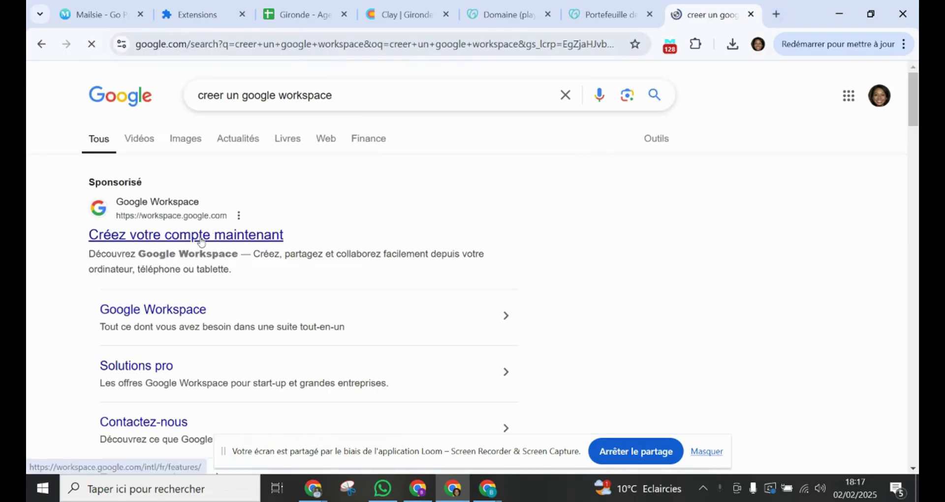
pyautogui.click(207, 231)
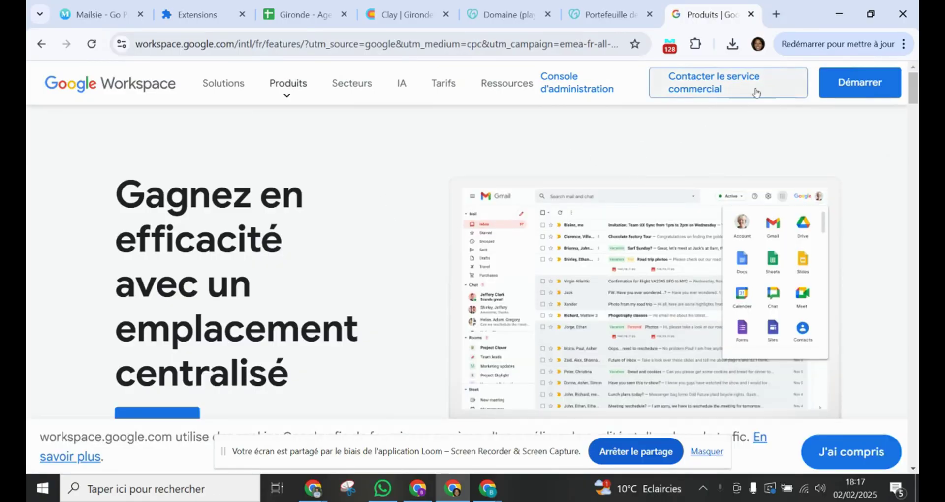
# Accept the cookie notice, close the chat popup, and start signup with Démarrer
pyautogui.click(852, 452)
pyautogui.click(708, 452)
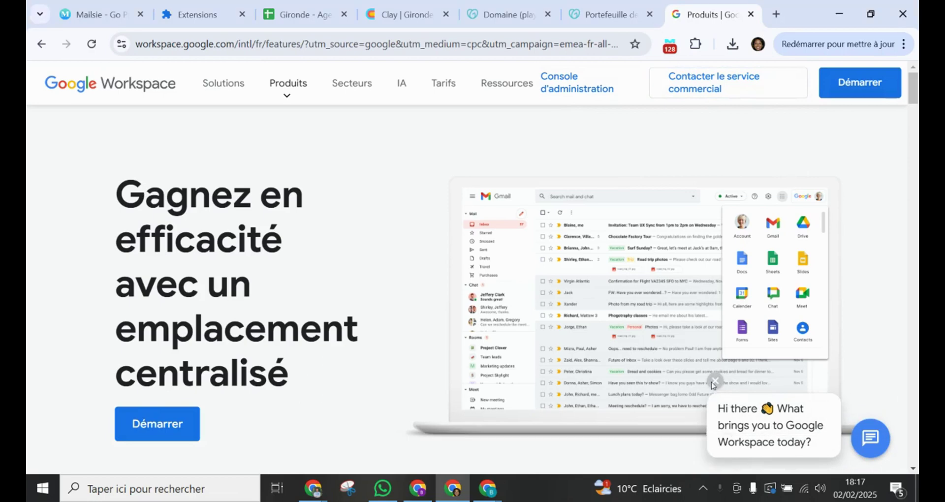
pyautogui.click(715, 382)
pyautogui.scroll(-3, 605, 190)
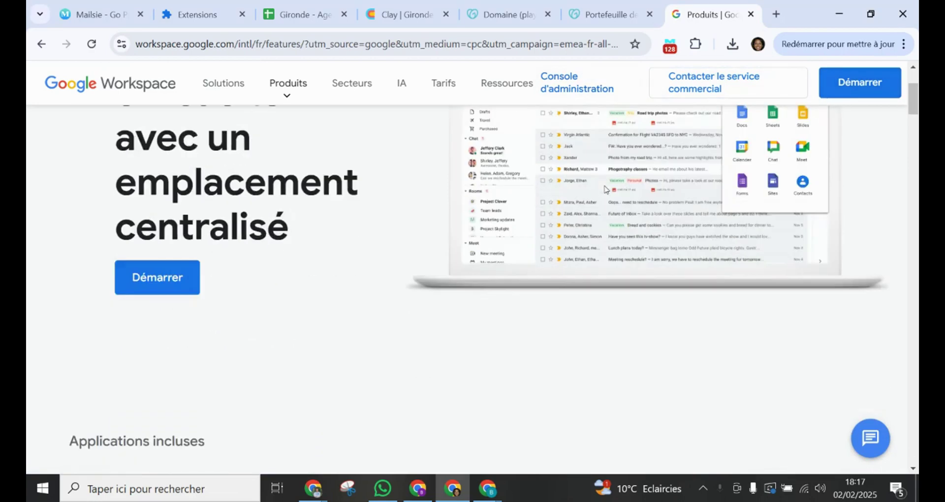
pyautogui.scroll(-12, 606, 189)
pyautogui.scroll(15, 605, 190)
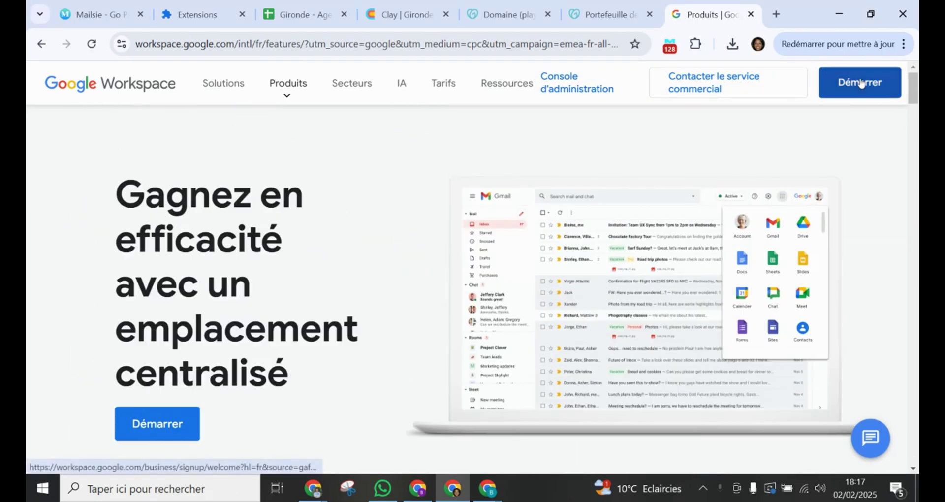
pyautogui.click(862, 84)
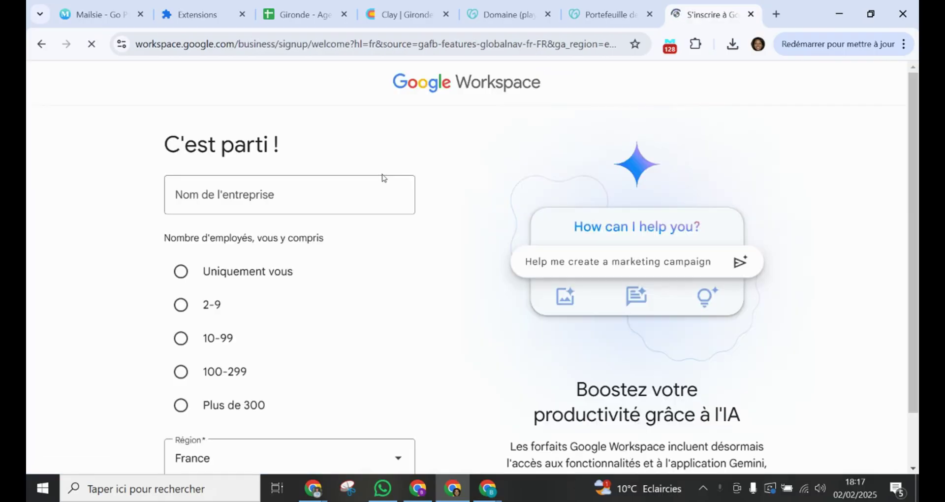
# Enter business name 'PlayPro Support', choose 'Uniquement vous', keep France as region, and submit
pyautogui.click(257, 202)
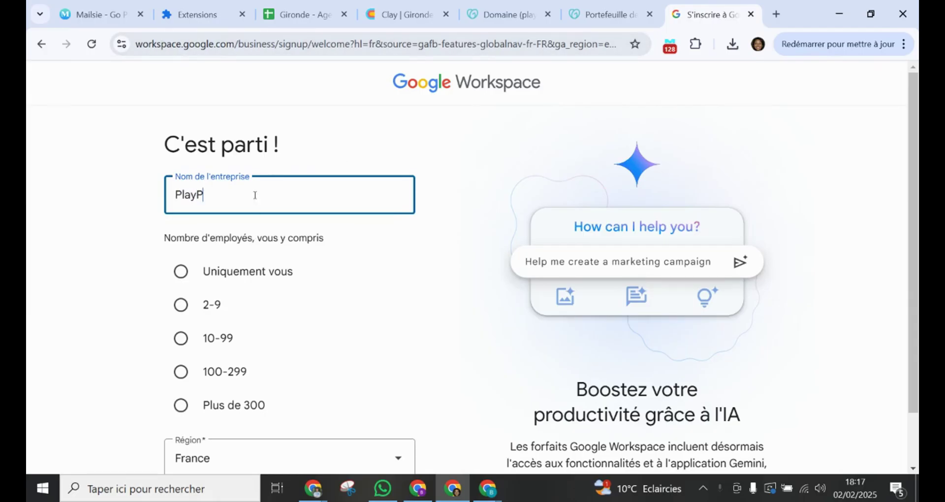
pyautogui.write('port')
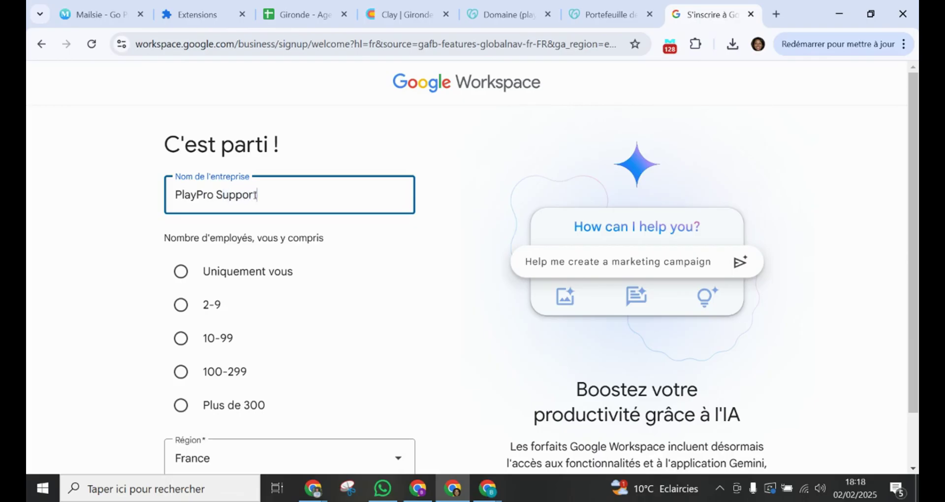
pyautogui.scroll(-1, 246, 207)
pyautogui.click(217, 212)
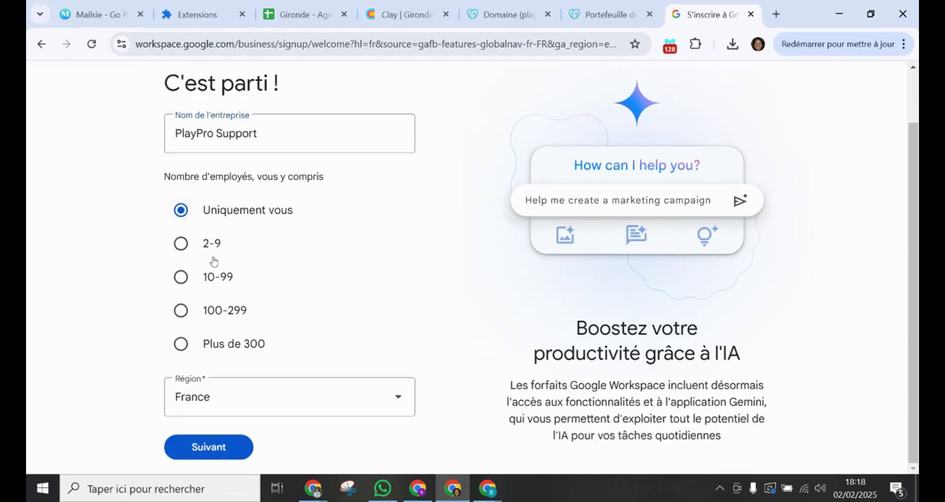
pyautogui.click(240, 407)
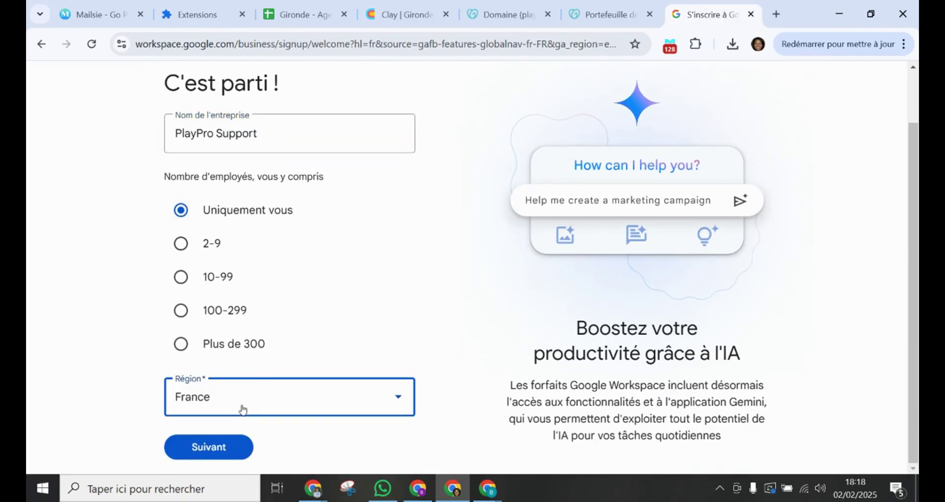
pyautogui.click(220, 446)
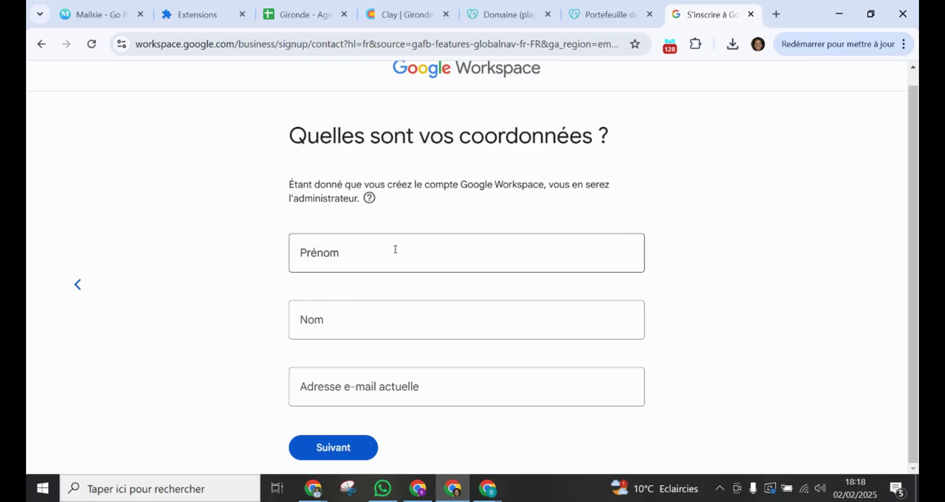
# Fill in the administrator's first name, last name and current e-mail, then submit
pyautogui.click(373, 256)
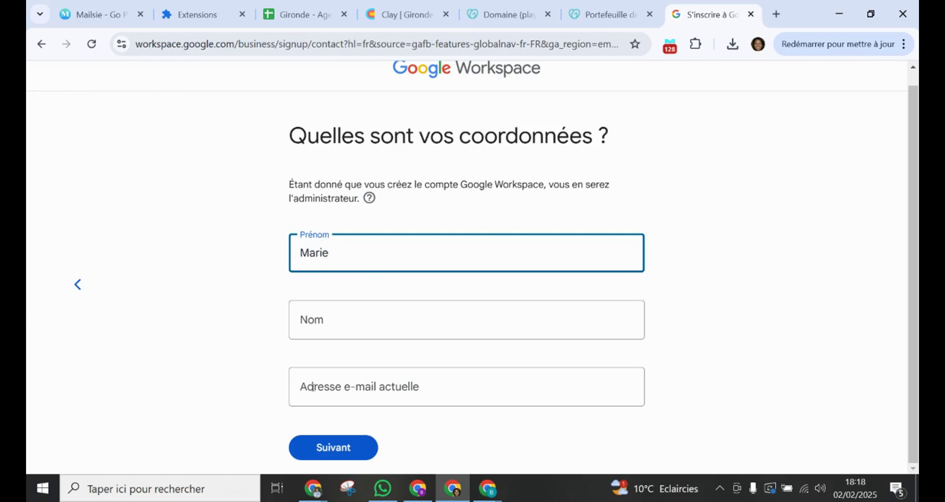
pyautogui.click(333, 326)
pyautogui.write('de PlayPro')
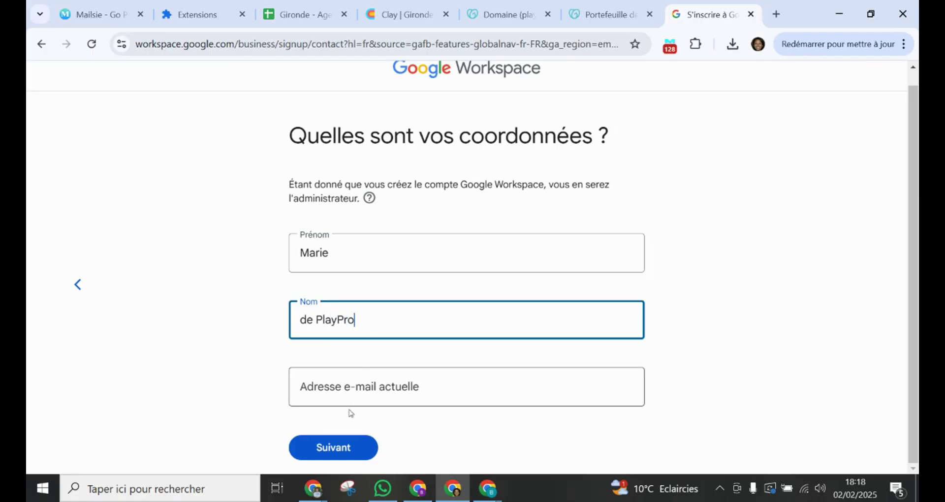
pyautogui.click(350, 391)
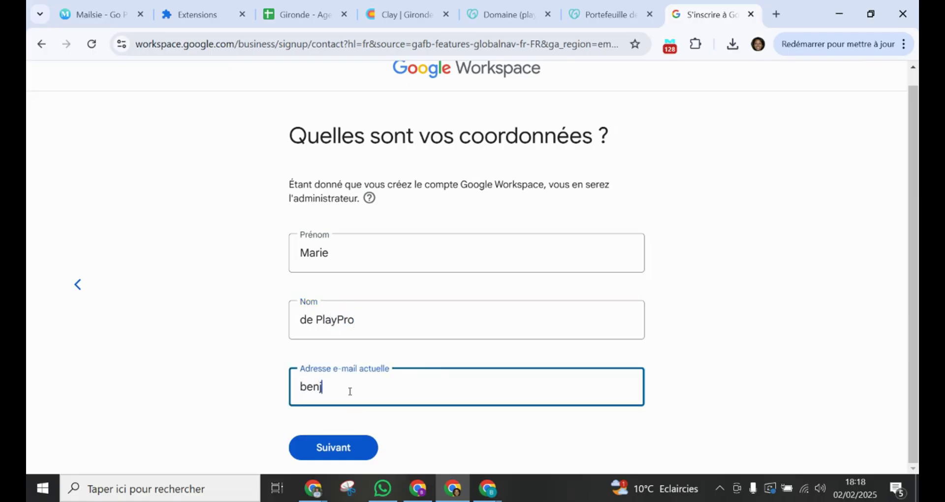
pyautogui.write('aypro.fr')
pyautogui.click(336, 443)
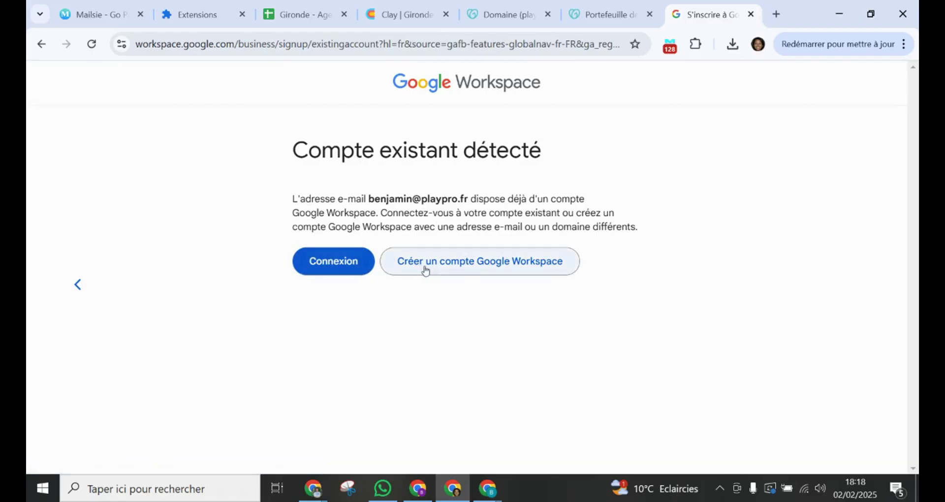
# After the existing-account warning, go back, change the e-mail address, and resubmit
pyautogui.click(79, 284)
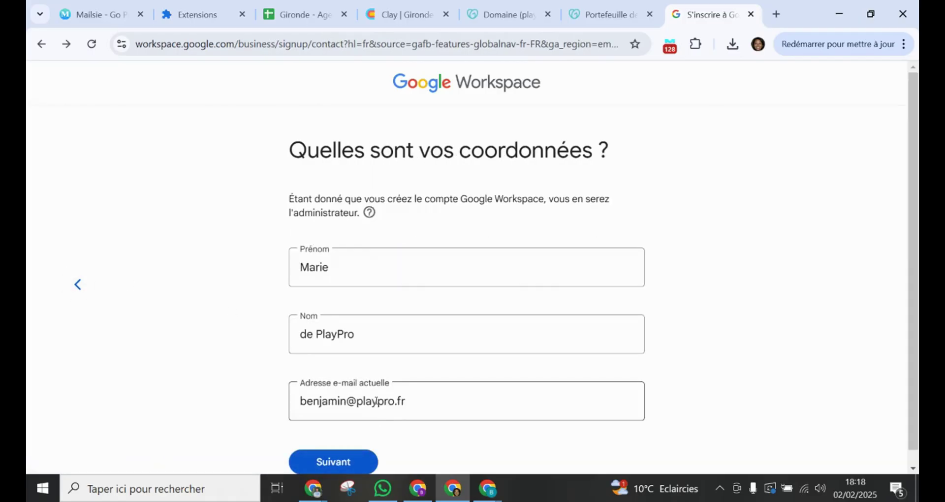
pyautogui.click(344, 404)
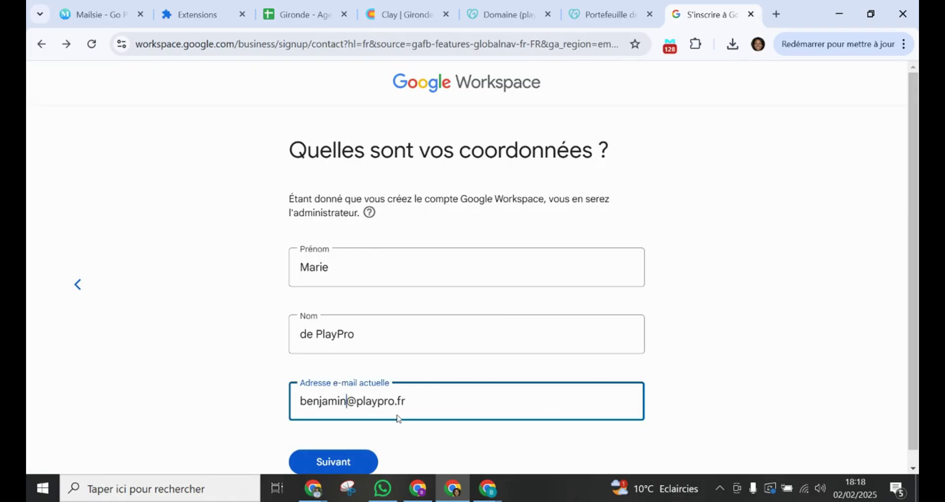
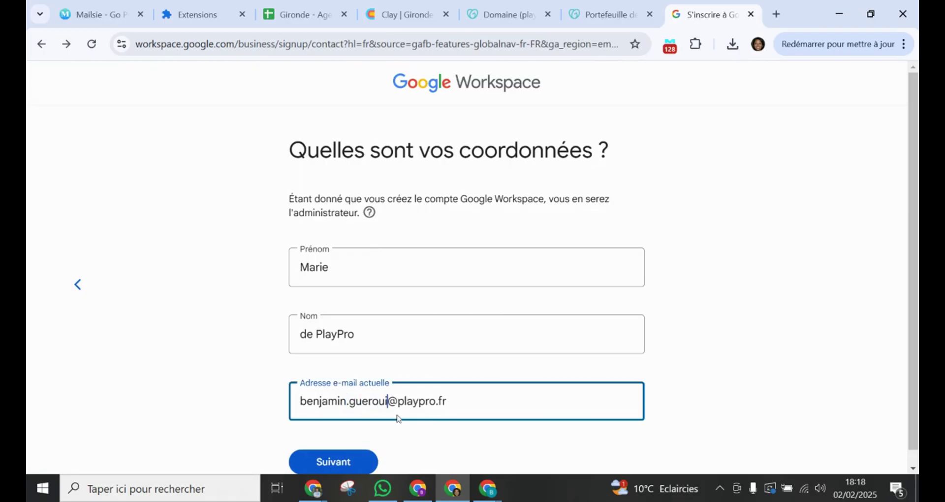
pyautogui.hotkey('shift', 'Right')
pyautogui.hotkey('shift', 'Right')
pyautogui.hotkey('shift', 'Right')
pyautogui.hotkey('shift', 'Right')
pyautogui.hotkey('shift', 'Right')
pyautogui.hotkey('shift', 'Right')
pyautogui.hotkey('shift', 'Right')
pyautogui.hotkey('shift', 'Right')
pyautogui.hotkey('shift', 'Right')
pyautogui.hotkey('shift', 'Right')
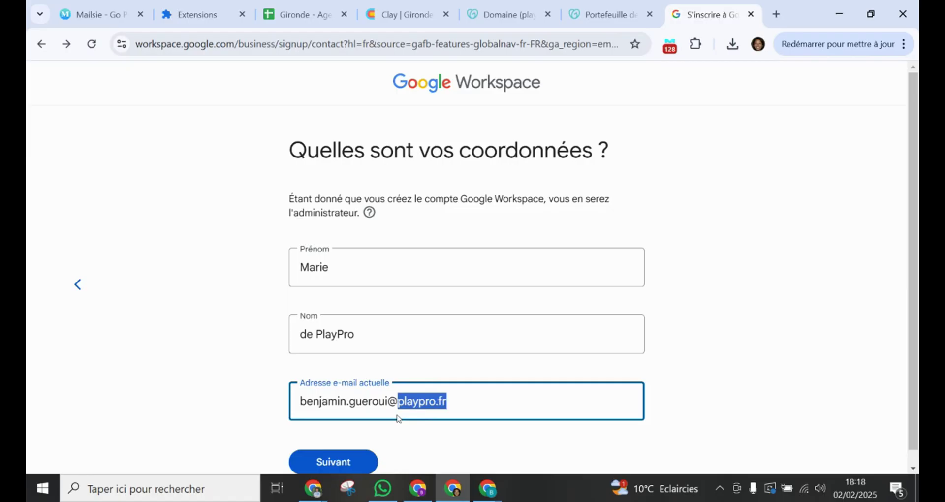
pyautogui.scroll(-1, 375, 434)
pyautogui.click(332, 453)
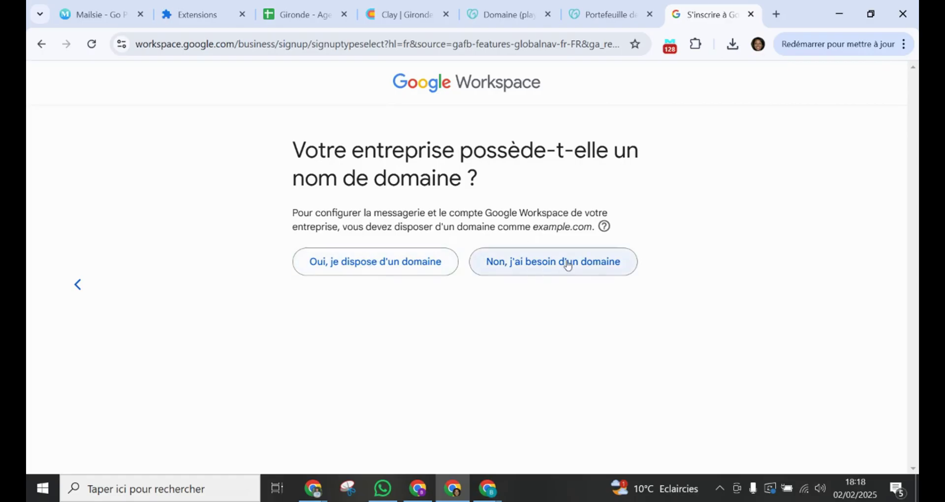
# Answer that a domain is owned, paste playpro-contact.info copied from GoDaddy, and confirm it
pyautogui.click(395, 269)
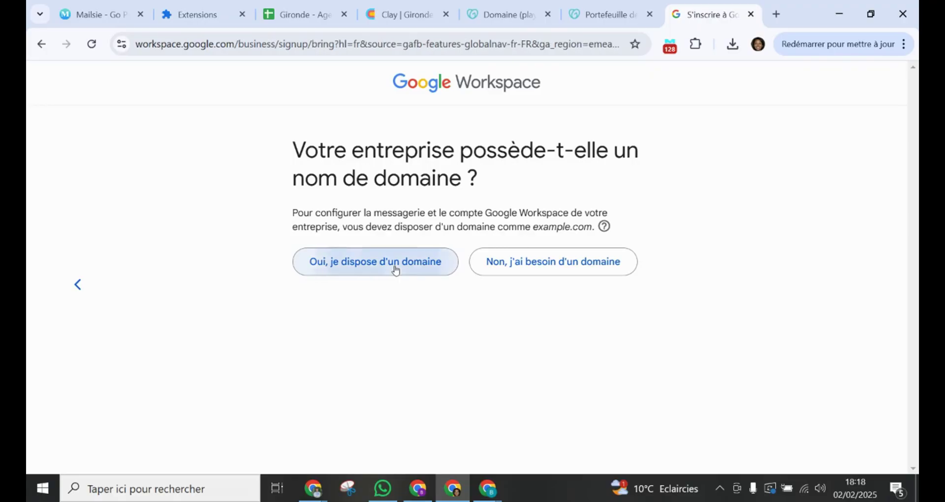
pyautogui.click(361, 311)
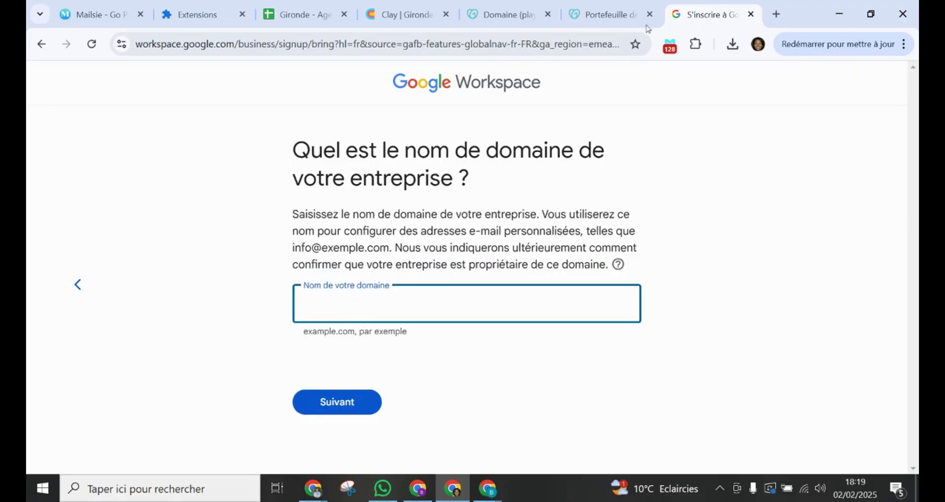
pyautogui.click(603, 14)
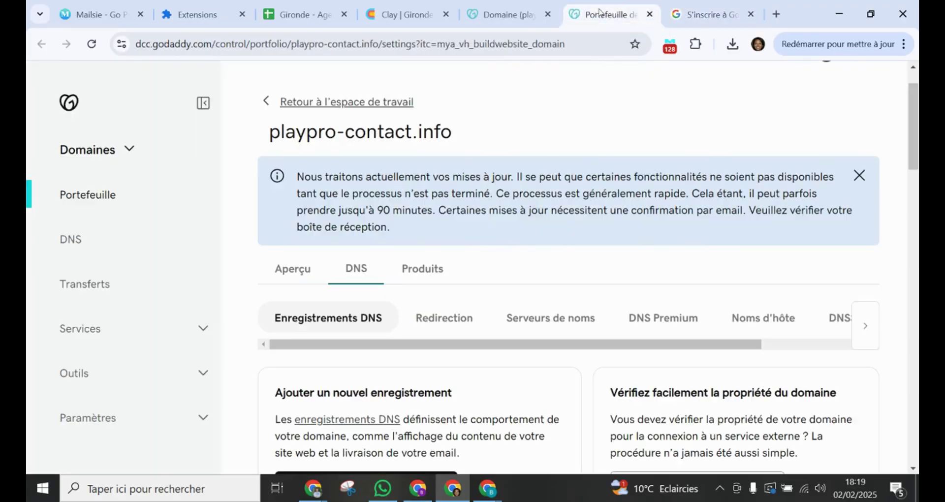
pyautogui.tripleClick(327, 140)
pyautogui.hotkey('ctrl', 'c')
pyautogui.click(709, 15)
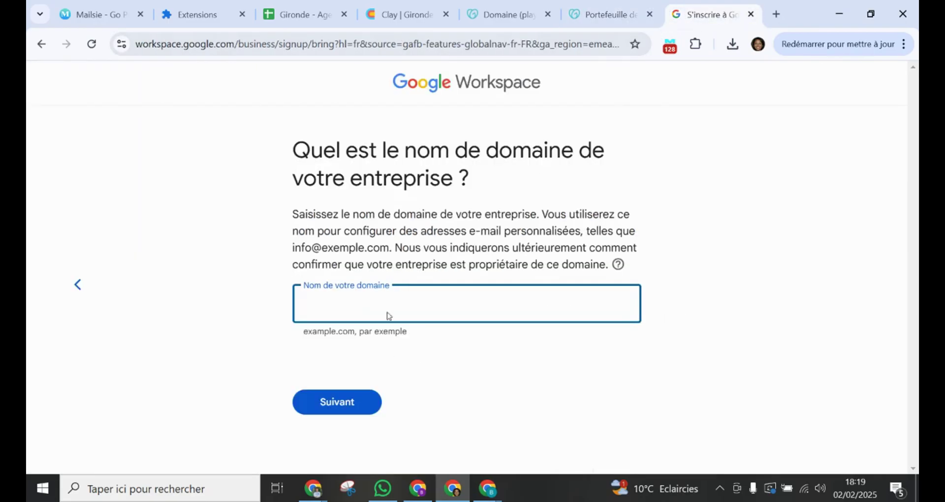
pyautogui.hotkey('ctrl', 'v')
pyautogui.click(323, 412)
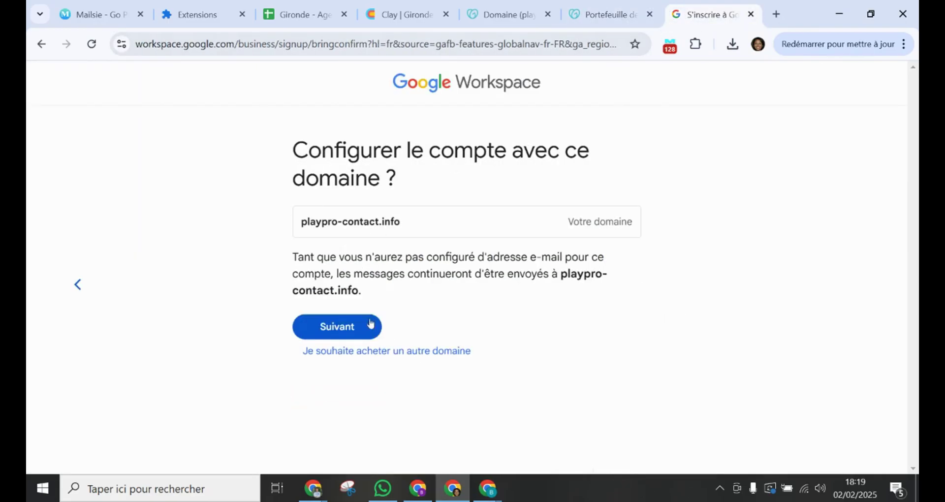
pyautogui.click(370, 323)
pyautogui.scroll(-3, 378, 213)
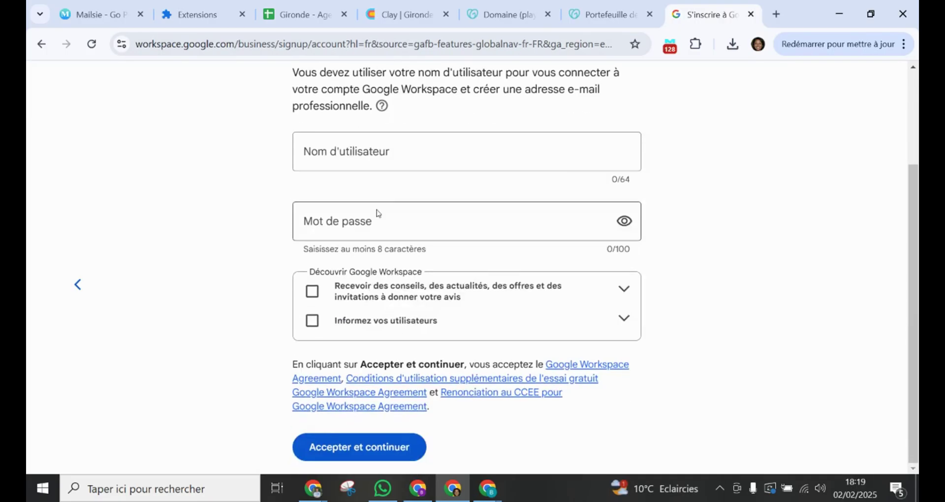
# Enter the admin username on playpro-contact.info and type the account password
pyautogui.scroll(1, 378, 213)
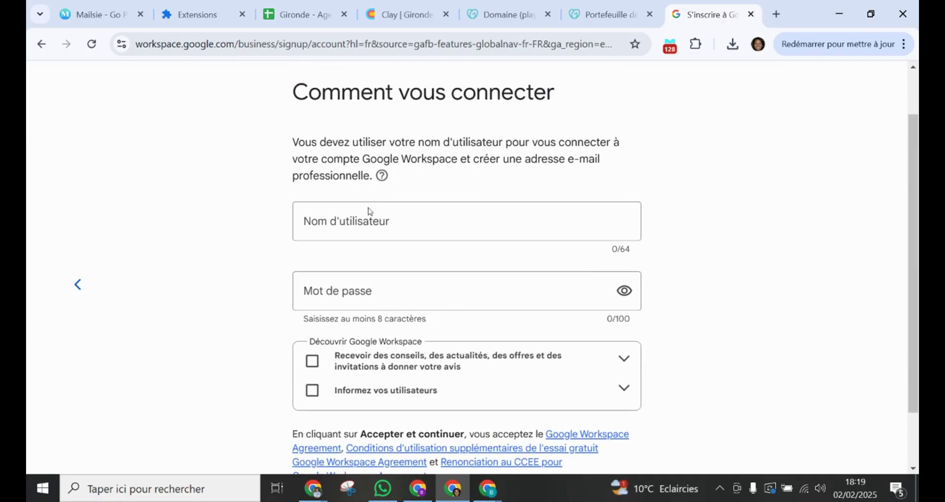
pyautogui.click(348, 227)
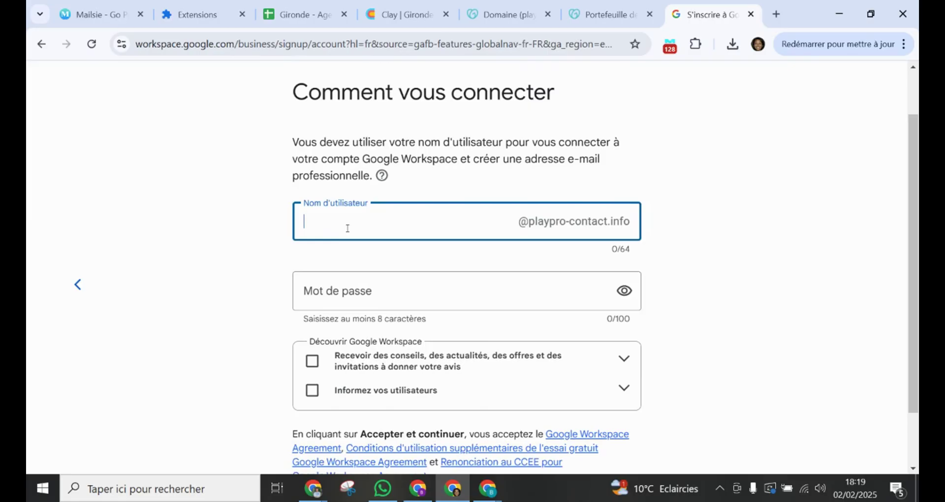
pyautogui.click(765, 222)
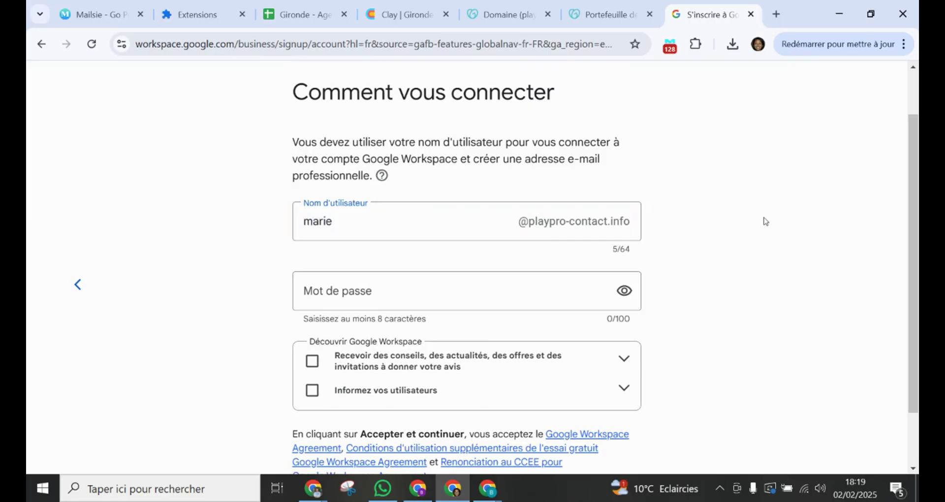
pyautogui.scroll(-2, 563, 242)
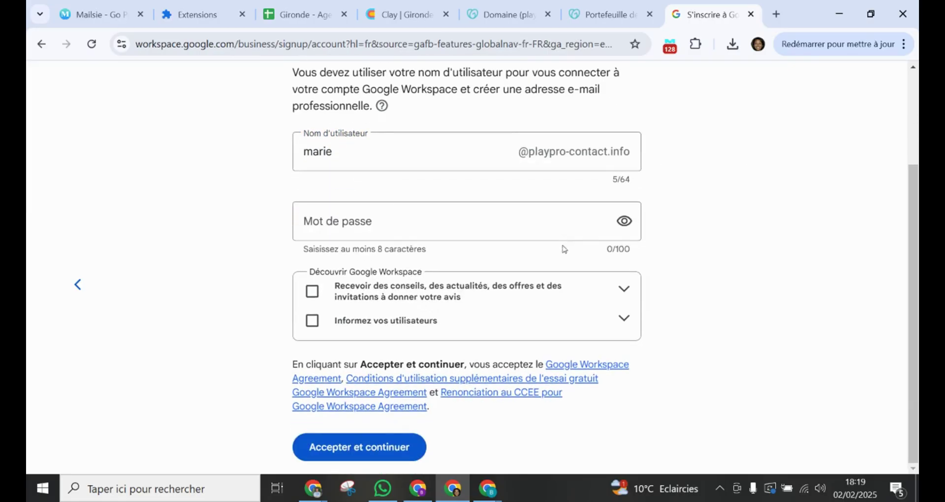
pyautogui.click(369, 228)
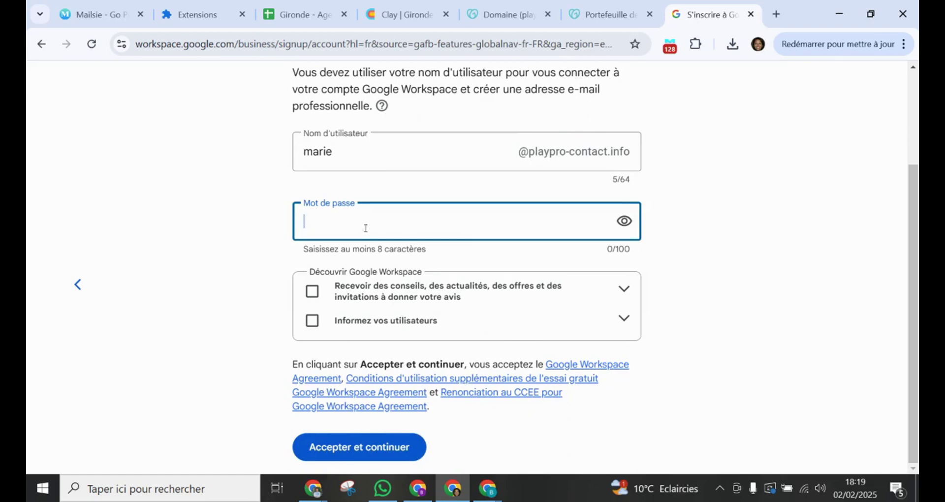
pyautogui.write('•••••••')
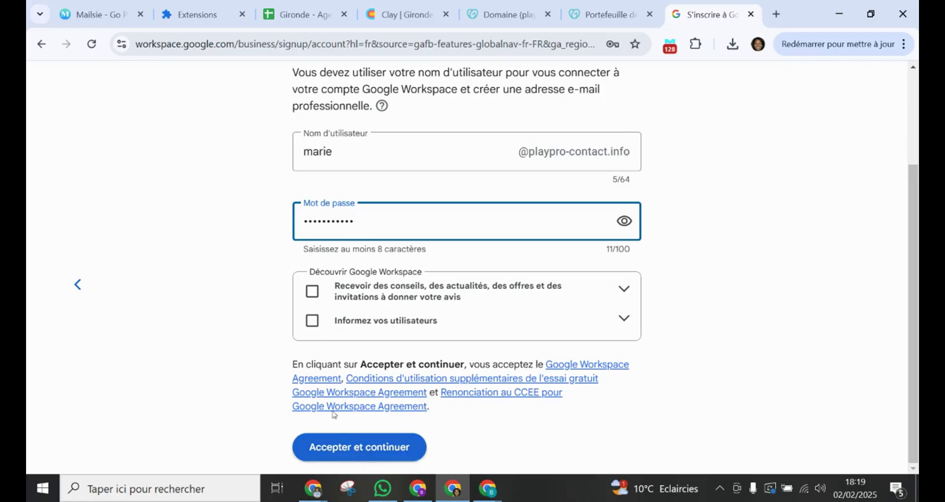
# Accept the terms, dismiss Chrome's save-password prompt, and continue on the Connexion page
pyautogui.click(340, 447)
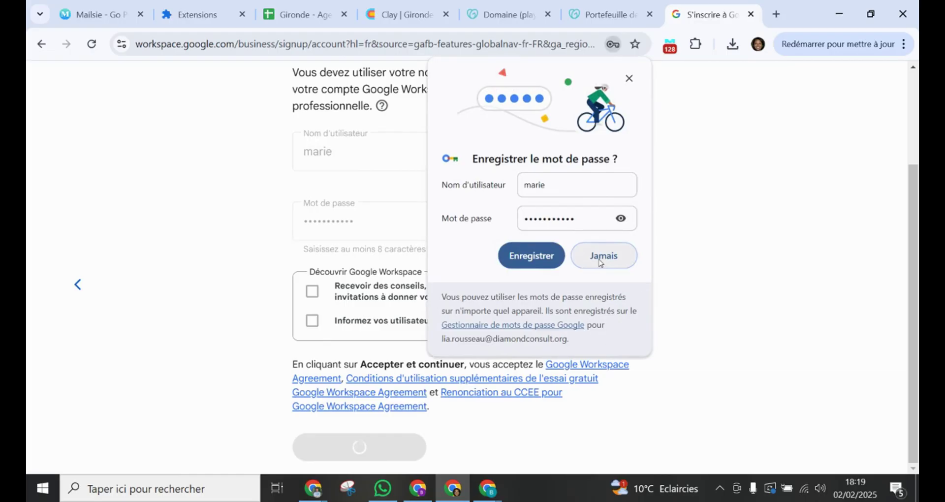
pyautogui.click(506, 266)
pyautogui.click(609, 308)
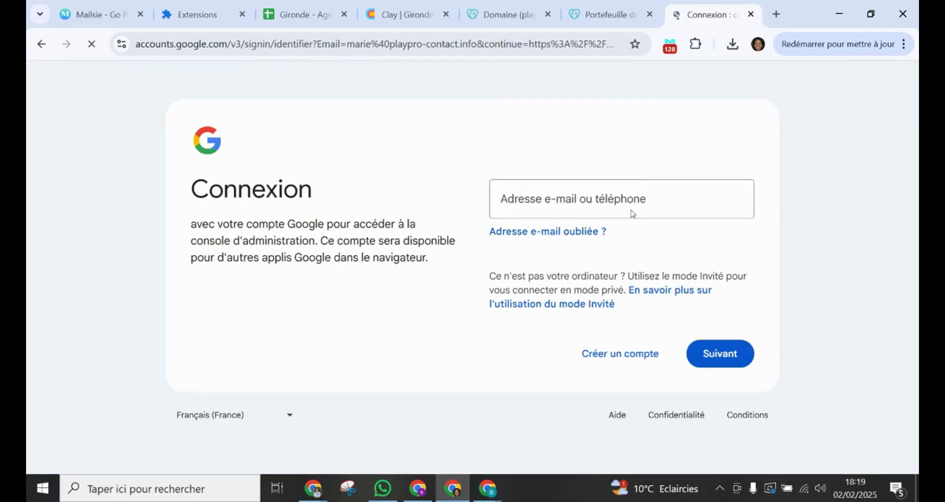
pyautogui.click(724, 362)
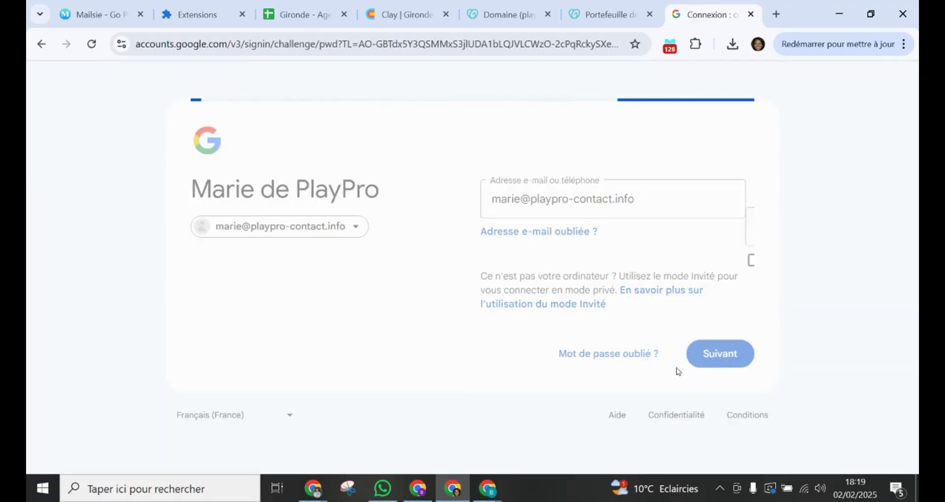
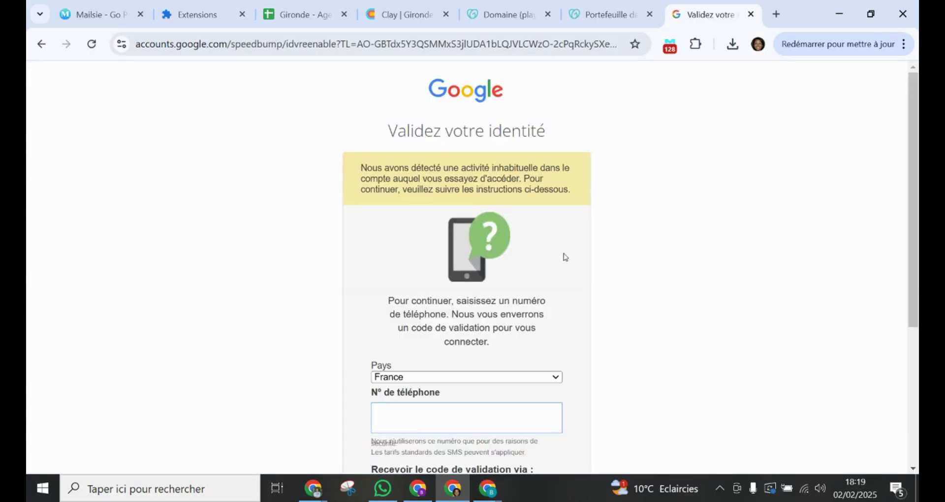
# Verify identity with a phone number and its SMS code, then acknowledge the new-account notice
pyautogui.scroll(-4, 481, 331)
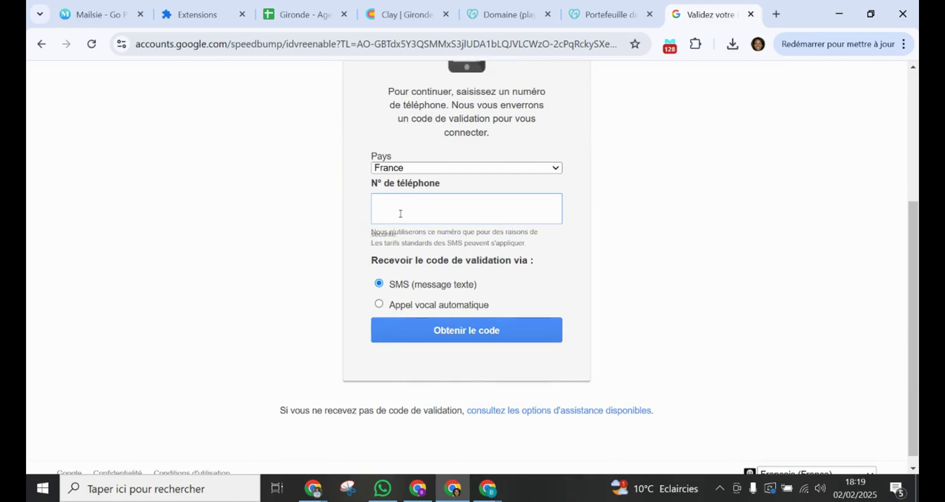
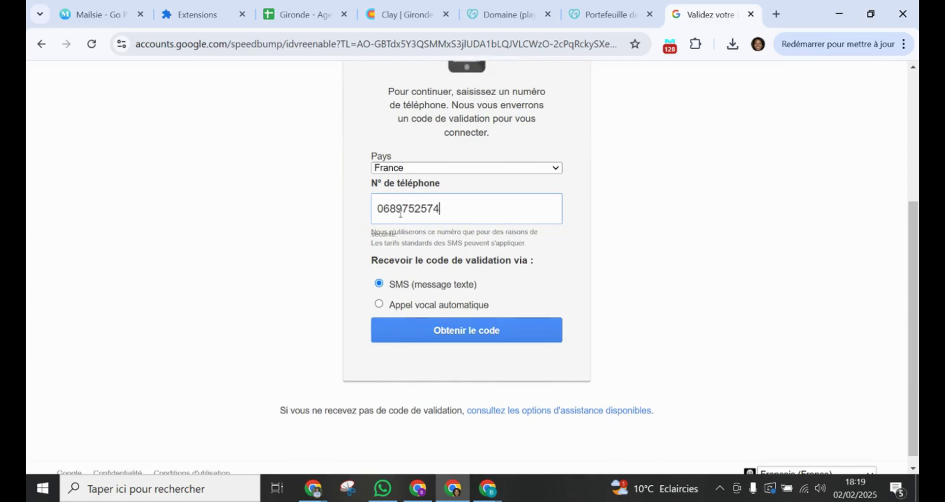
pyautogui.click(477, 329)
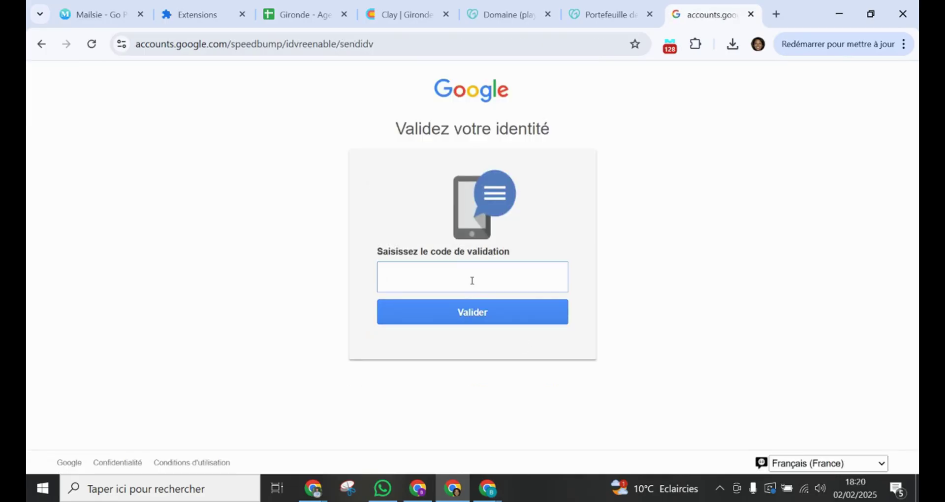
pyautogui.press('Return')
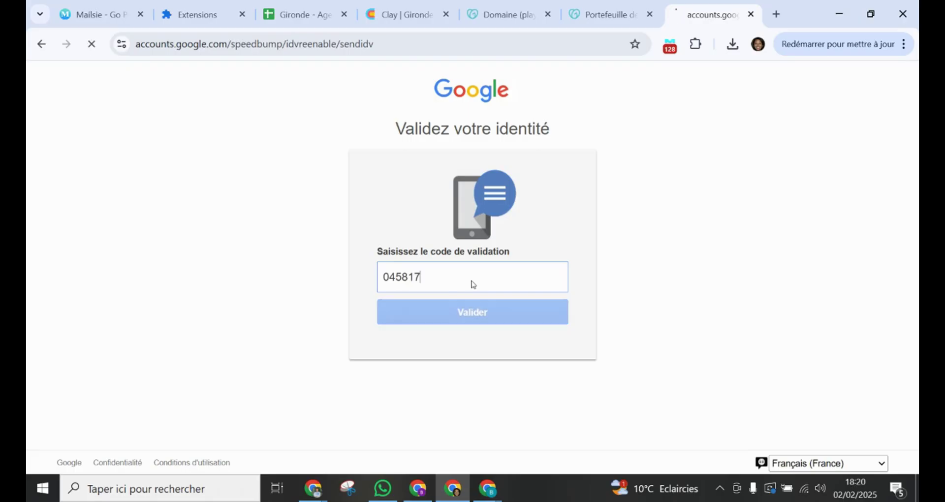
pyautogui.scroll(-5, 472, 285)
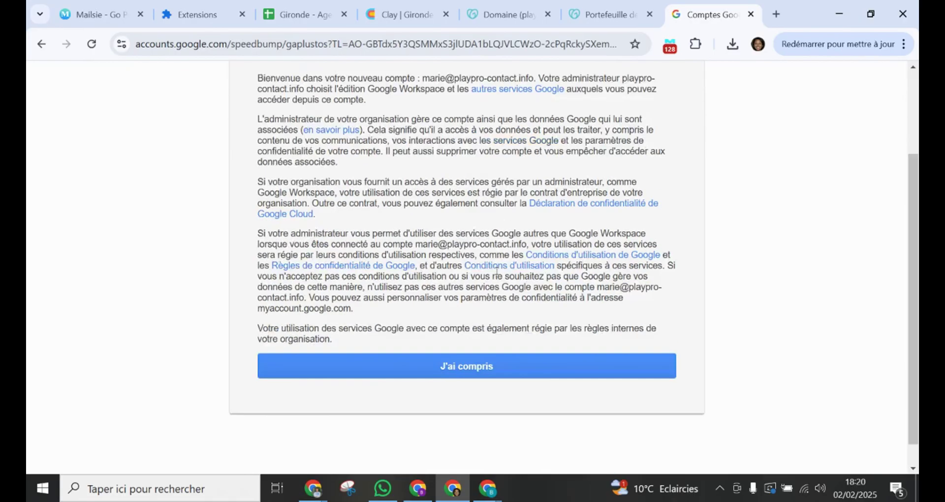
pyautogui.click(434, 344)
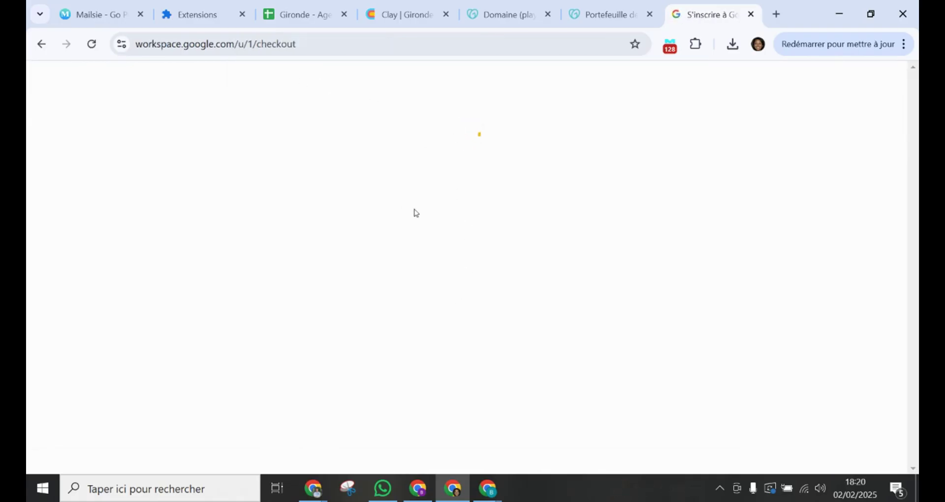
# Compare plans and start the Business Starter 14-day free trial, accepting the terms
pyautogui.scroll(-4, 473, 221)
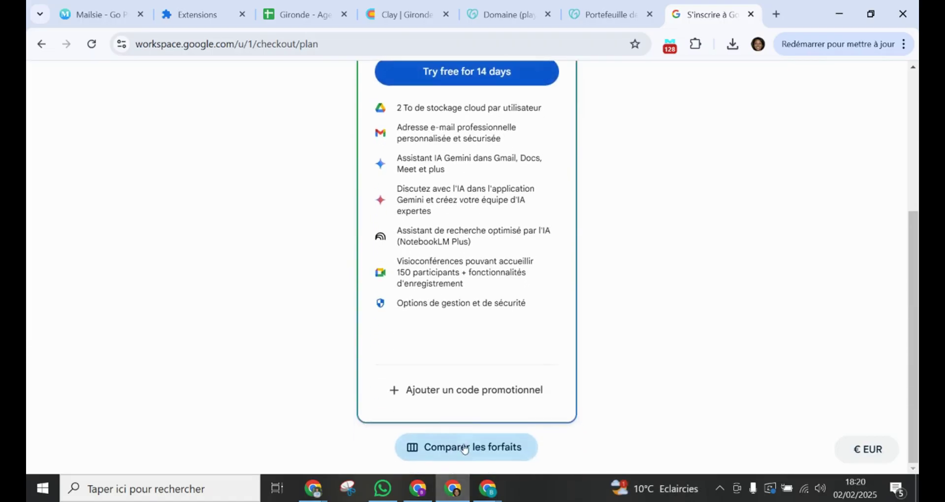
pyautogui.click(433, 447)
pyautogui.scroll(5, 344, 315)
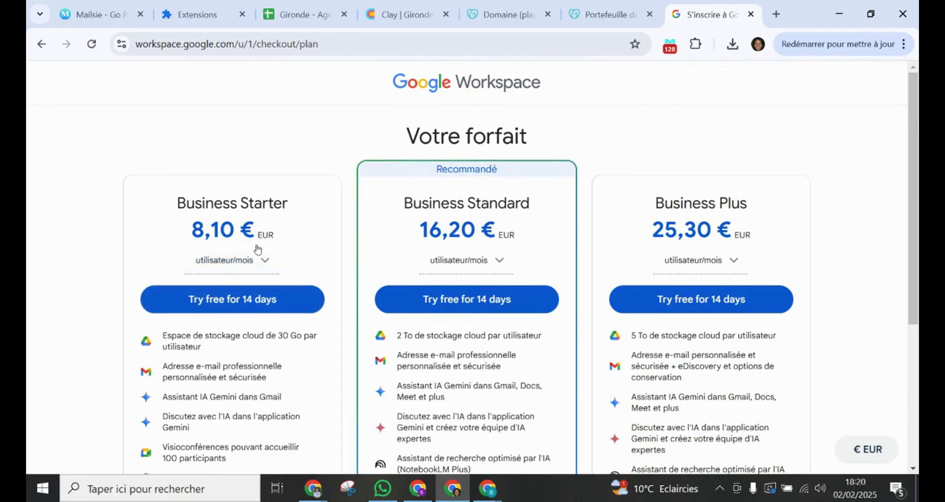
pyautogui.scroll(-5, 256, 256)
pyautogui.scroll(3, 256, 329)
pyautogui.click(210, 215)
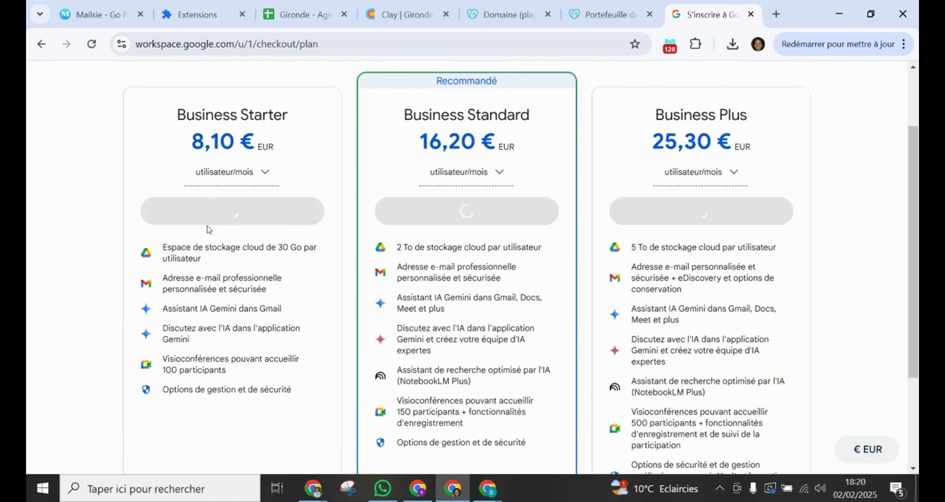
pyautogui.click(355, 284)
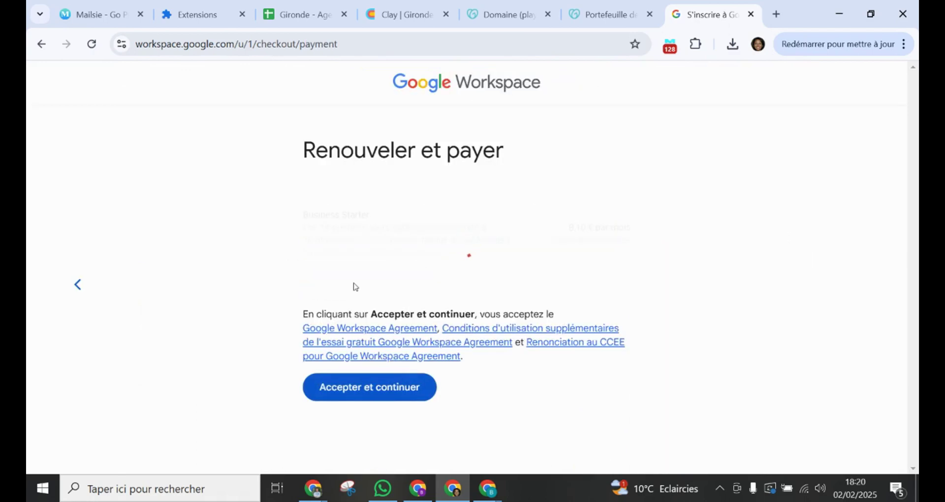
# Enter the billing street address and pick the suggested address
pyautogui.scroll(-3, 354, 263)
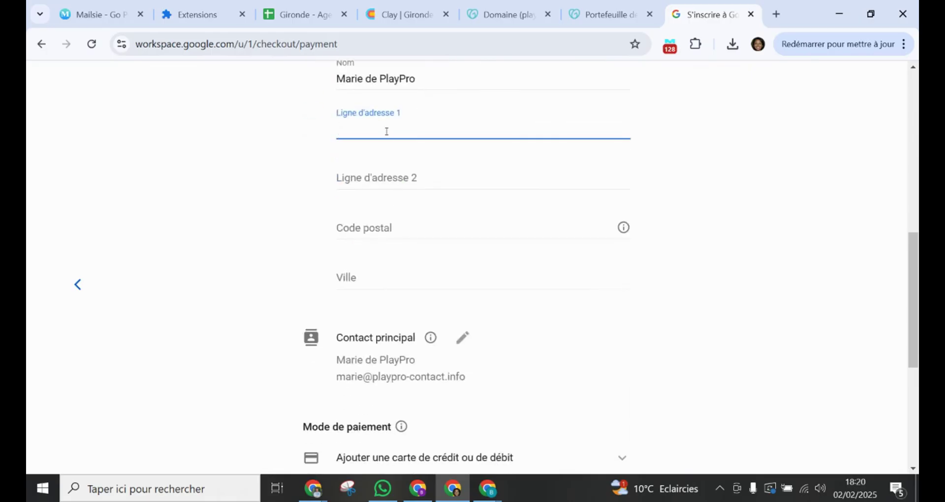
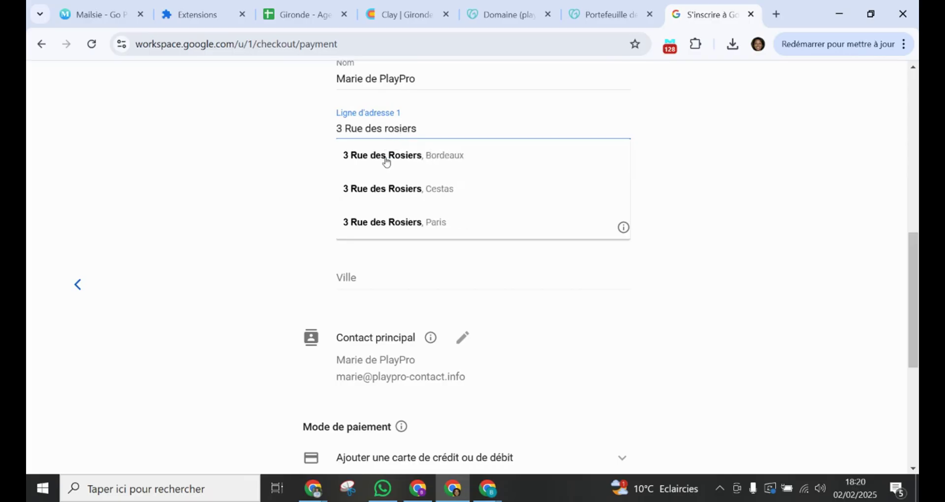
pyautogui.click(386, 157)
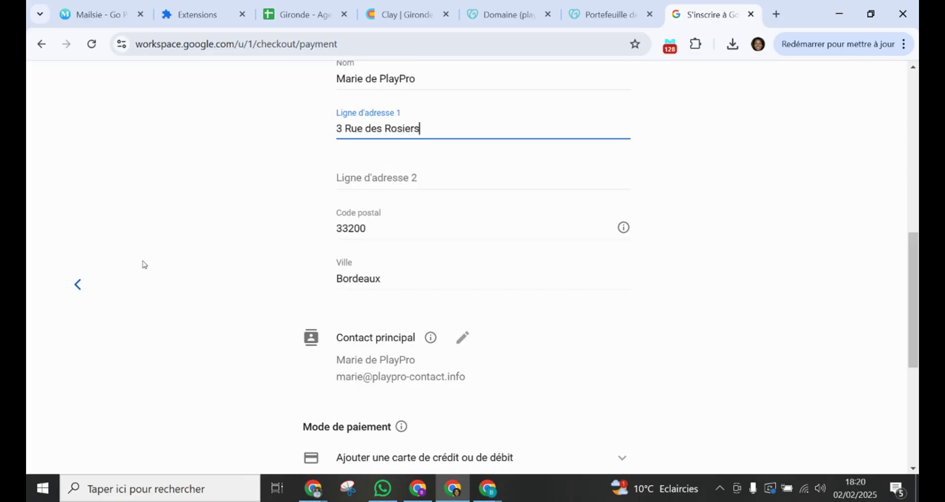
pyautogui.scroll(-2, 256, 270)
pyautogui.scroll(-3, 286, 269)
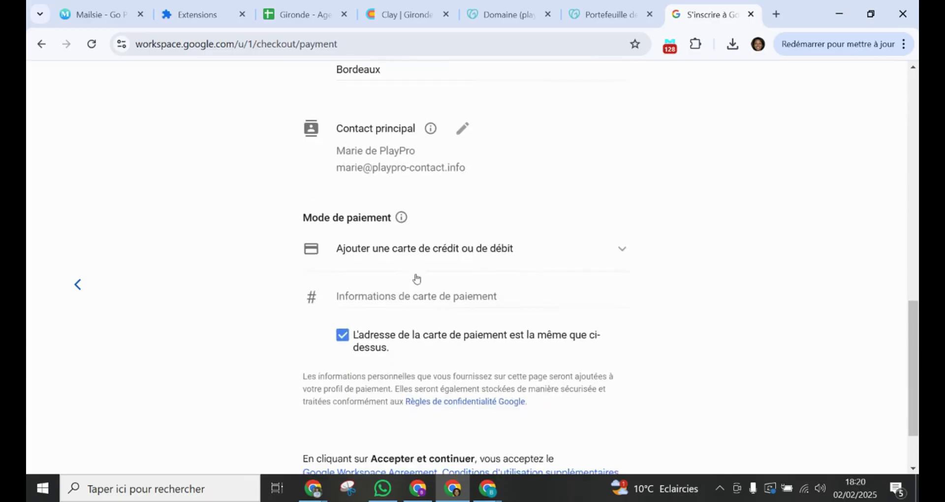
pyautogui.scroll(-2, 421, 265)
# Choose credit or debit card as the payment method
pyautogui.click(407, 186)
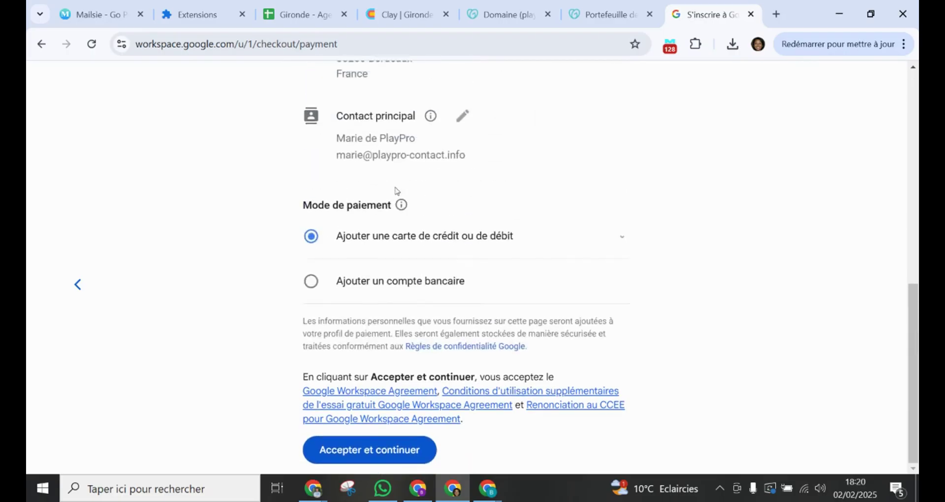
pyautogui.scroll(4, 389, 221)
pyautogui.scroll(-2, 387, 234)
pyautogui.scroll(6, 387, 234)
pyautogui.scroll(-7, 386, 245)
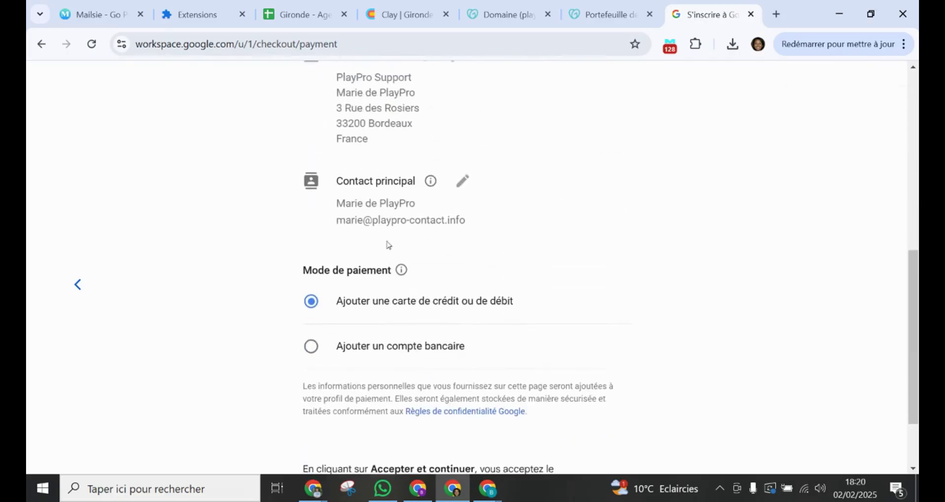
pyautogui.scroll(2, 389, 266)
pyautogui.scroll(-3, 389, 290)
pyautogui.click(371, 237)
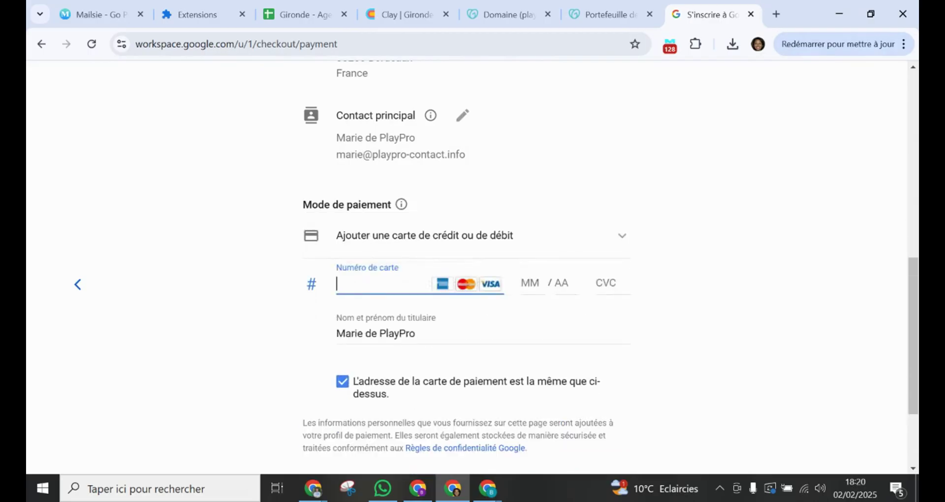
pyautogui.hotkey('alt', 'Tab')
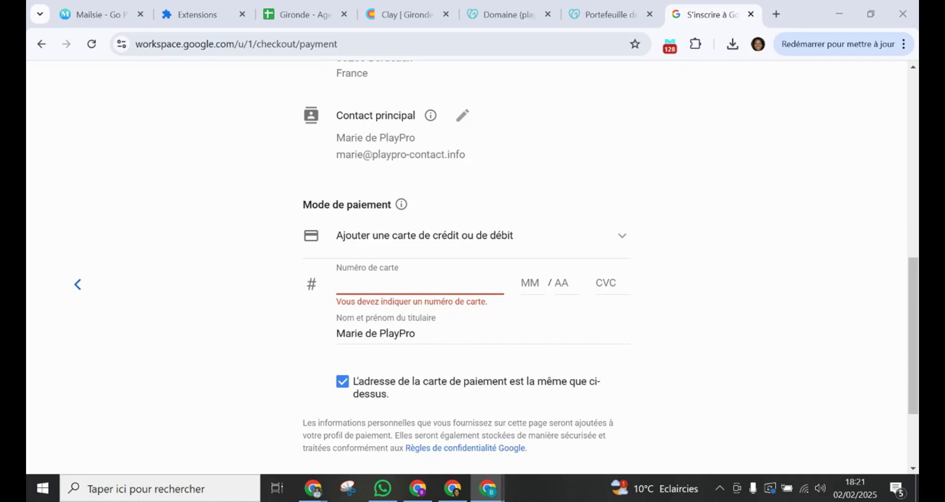
# Enter the card details and accept the terms to set up billing
pyautogui.click(380, 287)
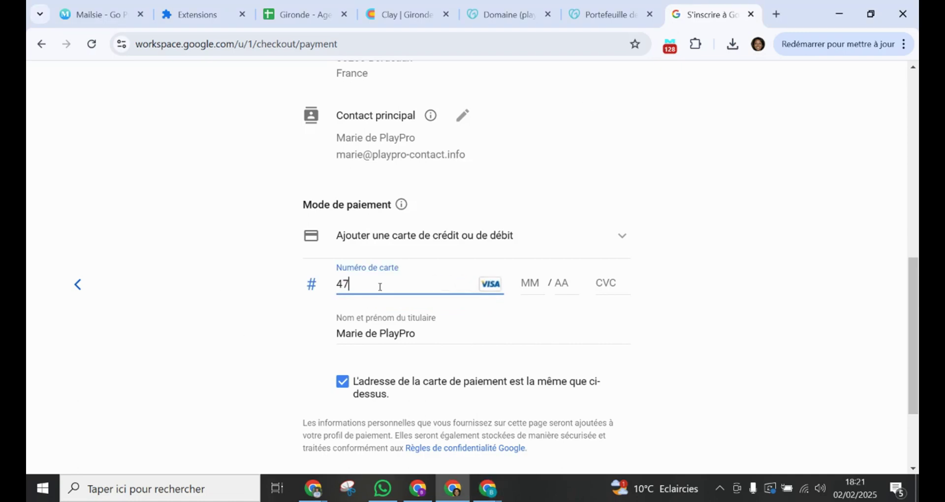
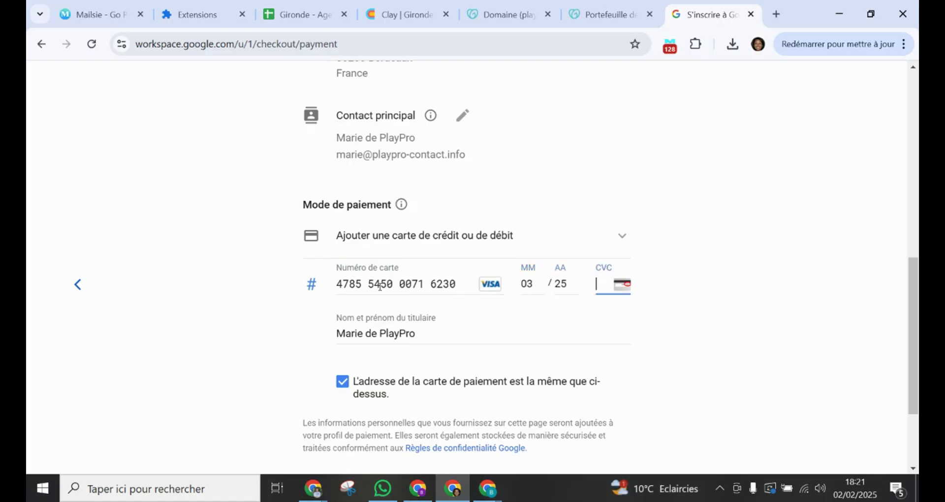
pyautogui.scroll(-3, 384, 325)
pyautogui.click(384, 455)
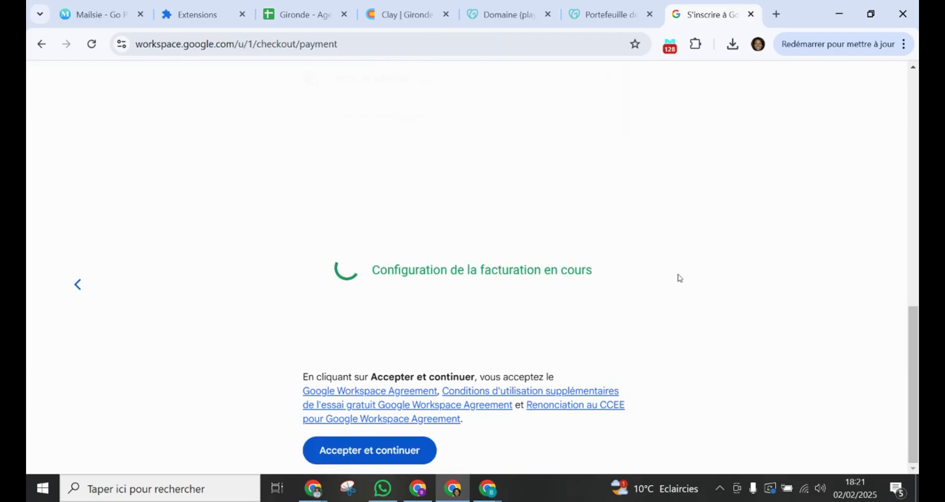
pyautogui.click(345, 456)
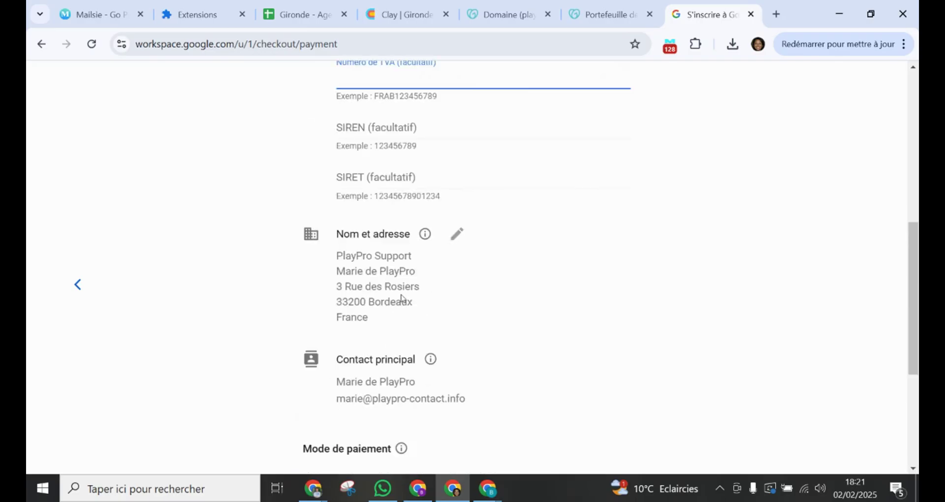
pyautogui.scroll(-4, 402, 305)
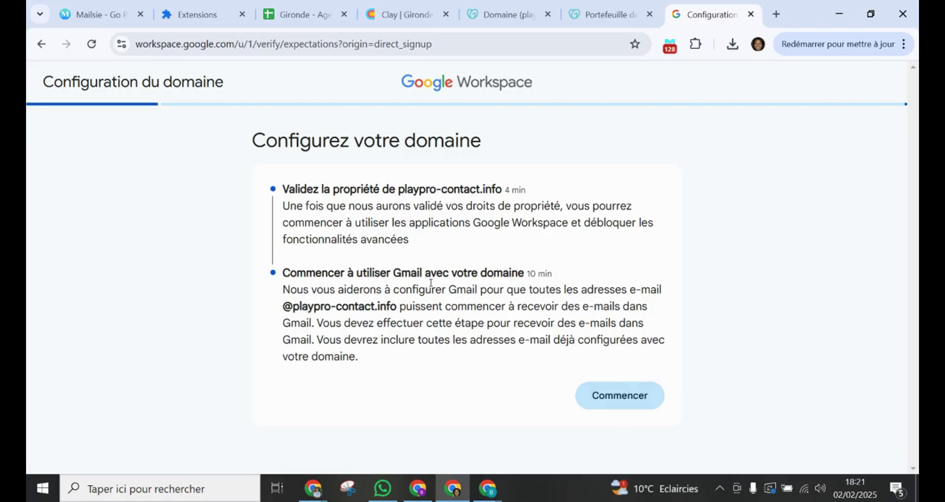
# Start the playpro-contact.info domain setup and connect to GoDaddy
pyautogui.click(633, 398)
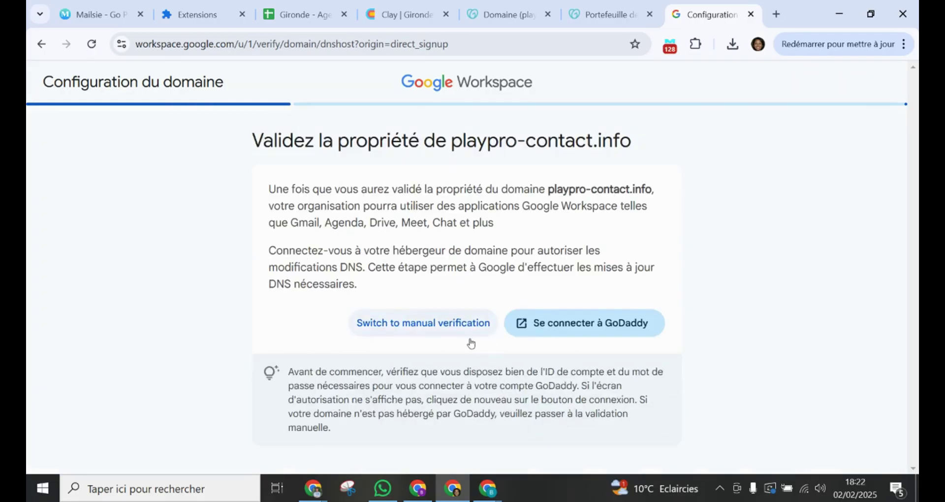
pyautogui.click(581, 330)
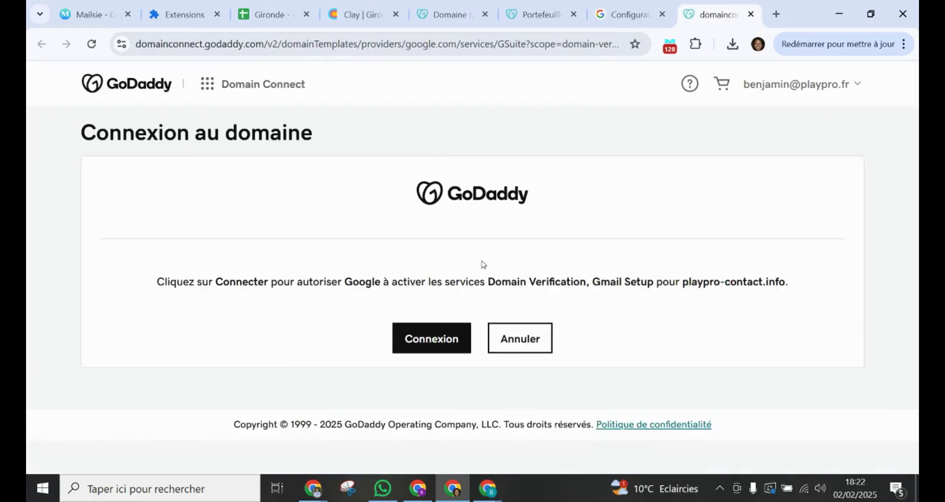
# Authorize Google's DNS changes for playpro-contact.info on GoDaddy
pyautogui.click(467, 340)
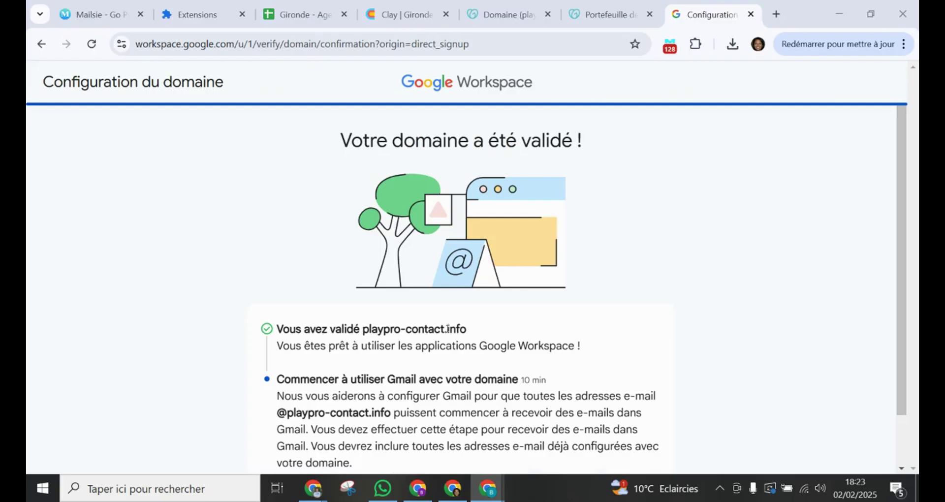
# Enable Gmail for all domain users and authorize GoDaddy to update the DNS
pyautogui.scroll(-1, 447, 329)
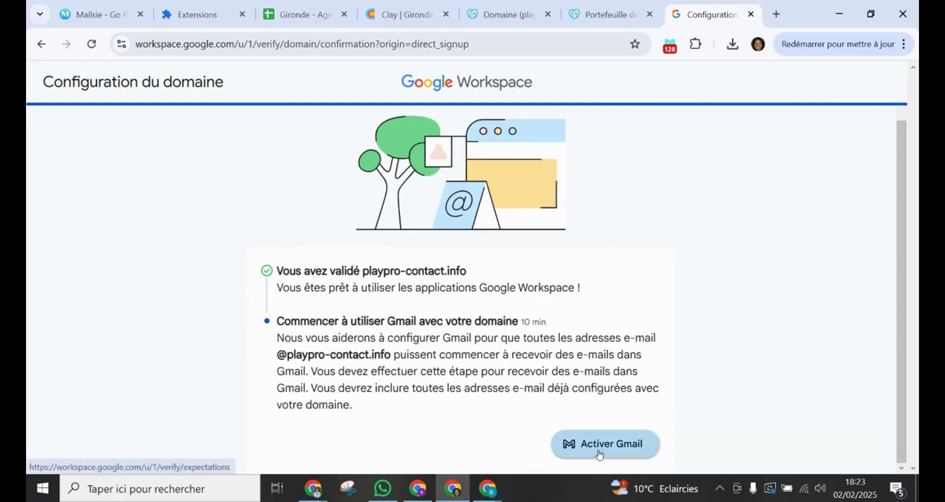
pyautogui.click(599, 454)
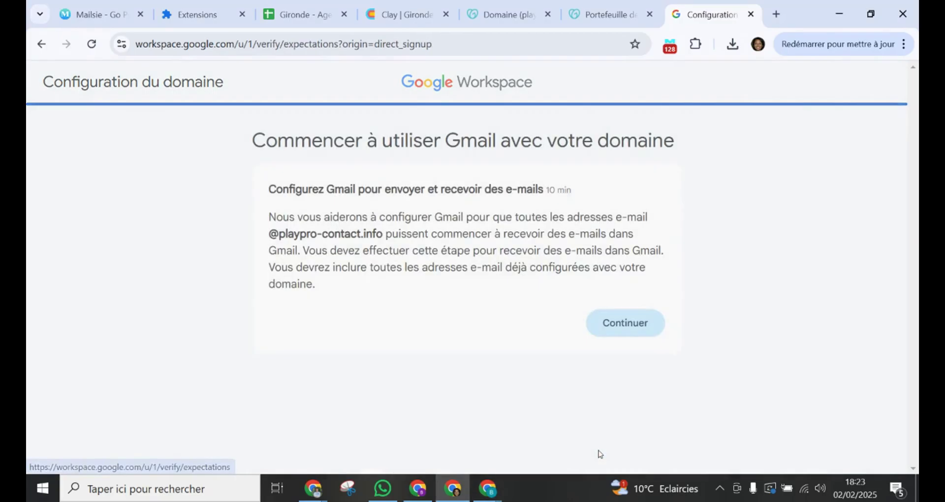
pyautogui.click(624, 324)
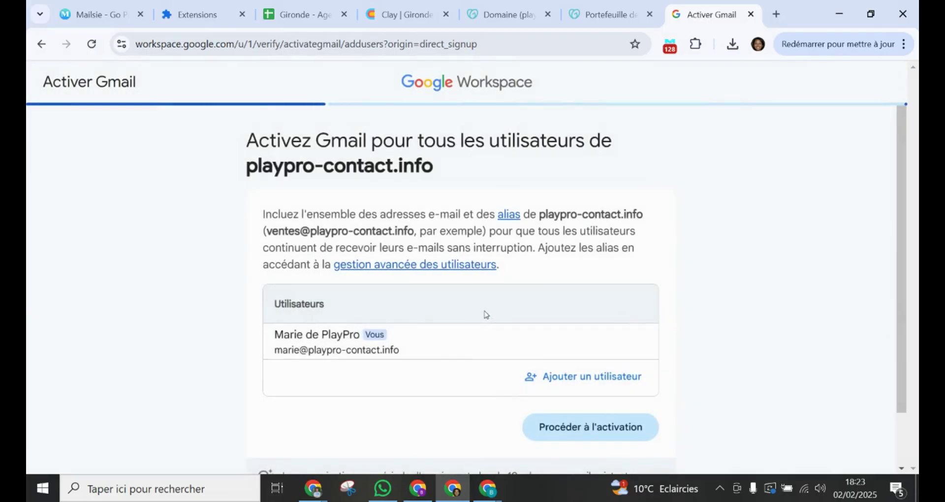
pyautogui.scroll(-1, 485, 315)
pyautogui.click(580, 371)
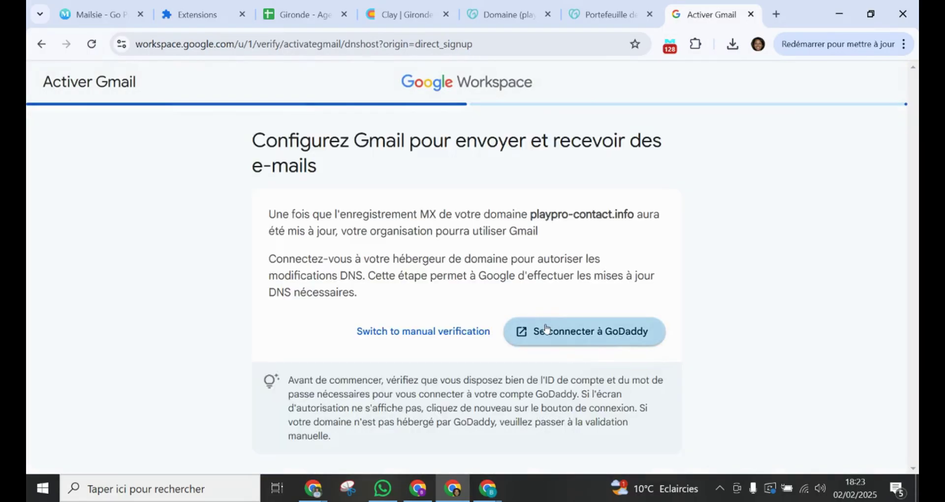
pyautogui.click(547, 329)
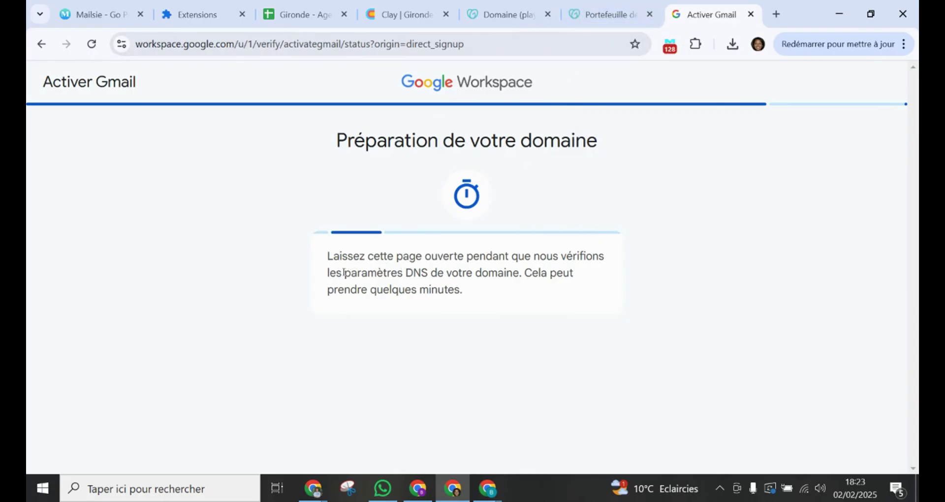
pyautogui.moveTo(344, 272); pyautogui.dragTo(428, 274)
pyautogui.click(466, 291)
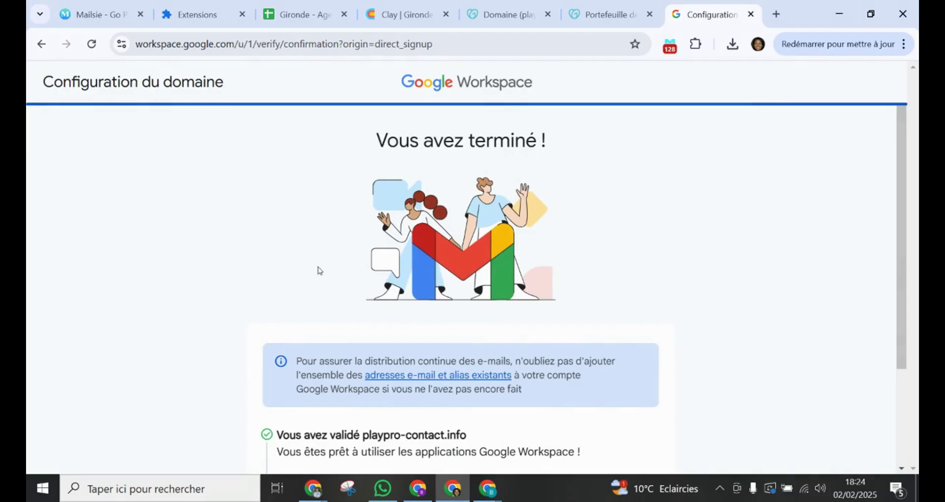
# Answer the onboarding questions: goal 'Échanger avec les clients', already using Gmail
pyautogui.scroll(-3, 318, 270)
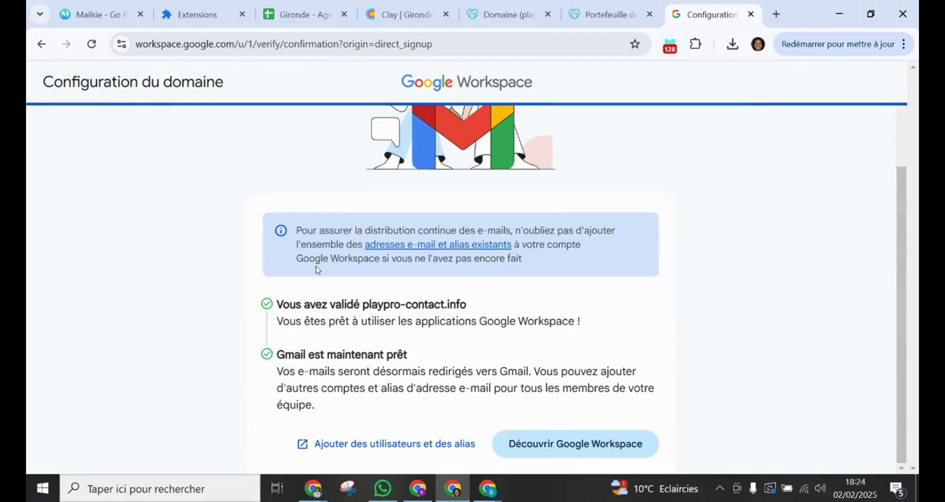
pyautogui.click(548, 447)
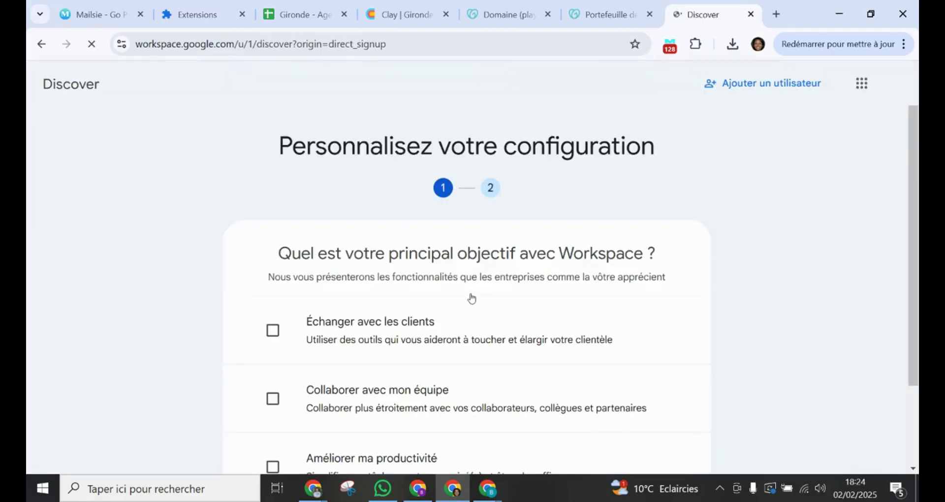
pyautogui.scroll(-3, 471, 298)
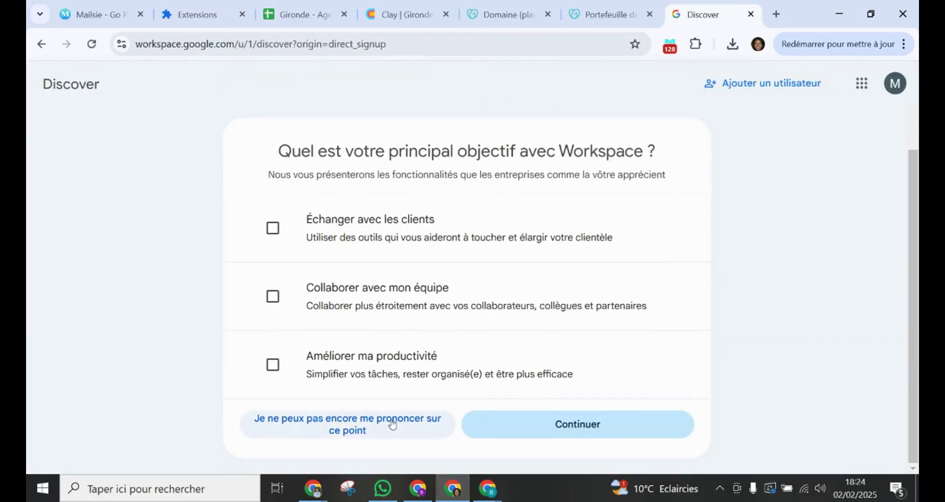
pyautogui.click(271, 225)
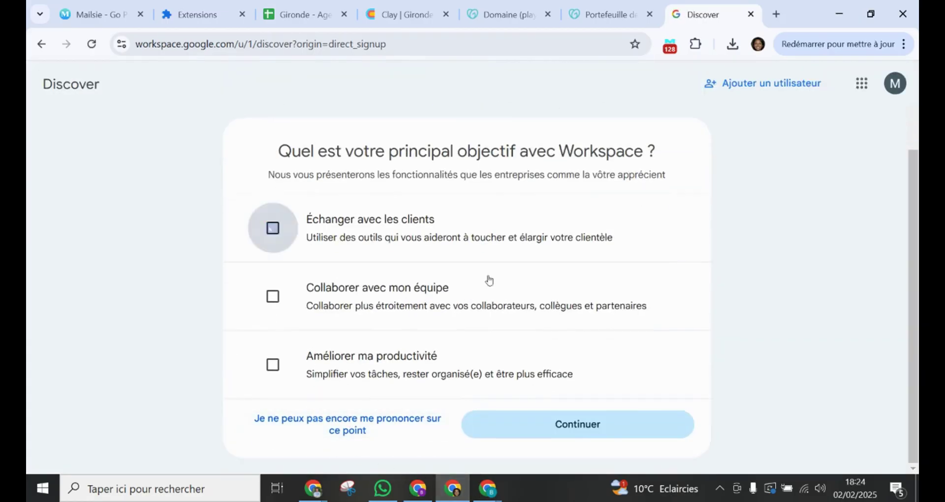
pyautogui.click(626, 439)
pyautogui.scroll(-1, 633, 405)
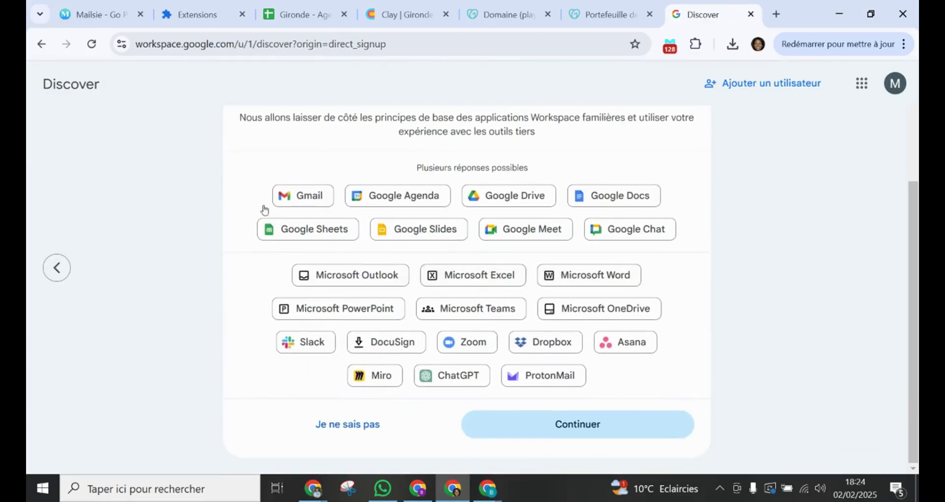
pyautogui.click(294, 193)
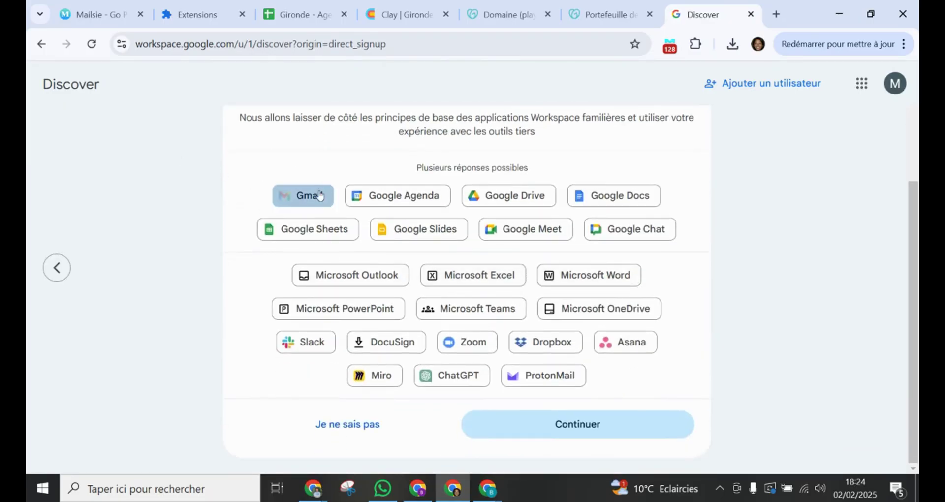
pyautogui.click(524, 431)
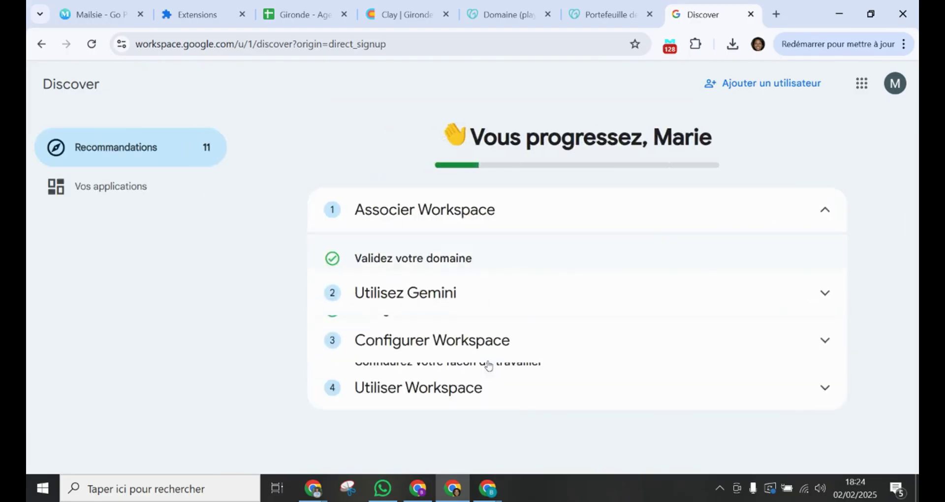
# Expand Configurer Workspace and open 'Accéder à mon compte' in a new tab
pyautogui.scroll(-6, 344, 315)
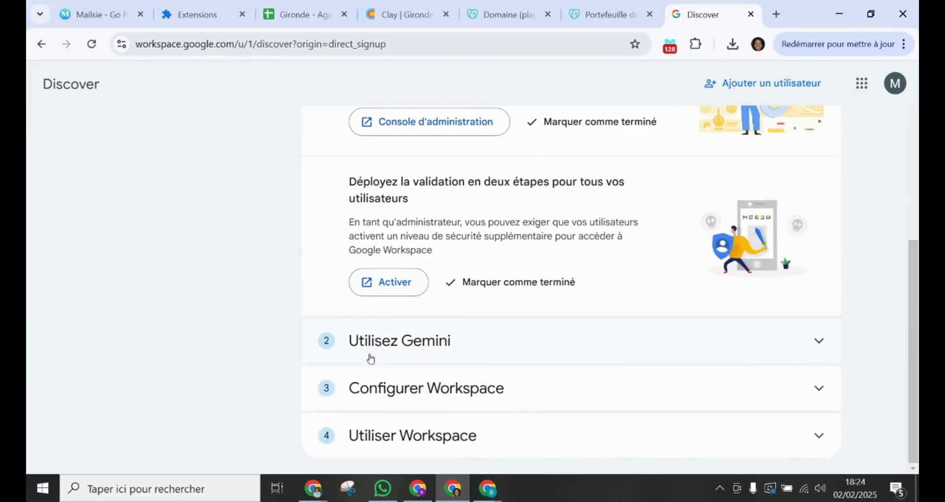
pyautogui.click(377, 403)
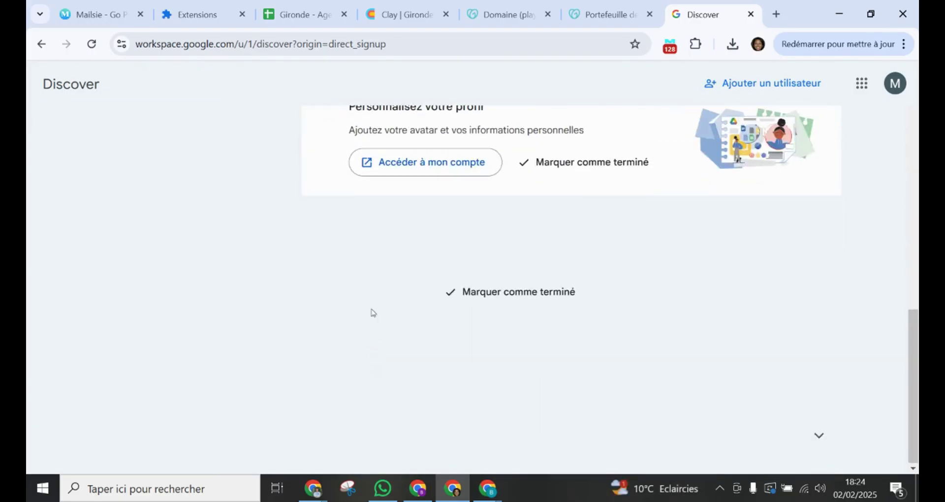
pyautogui.scroll(2, 401, 266)
pyautogui.click(433, 312)
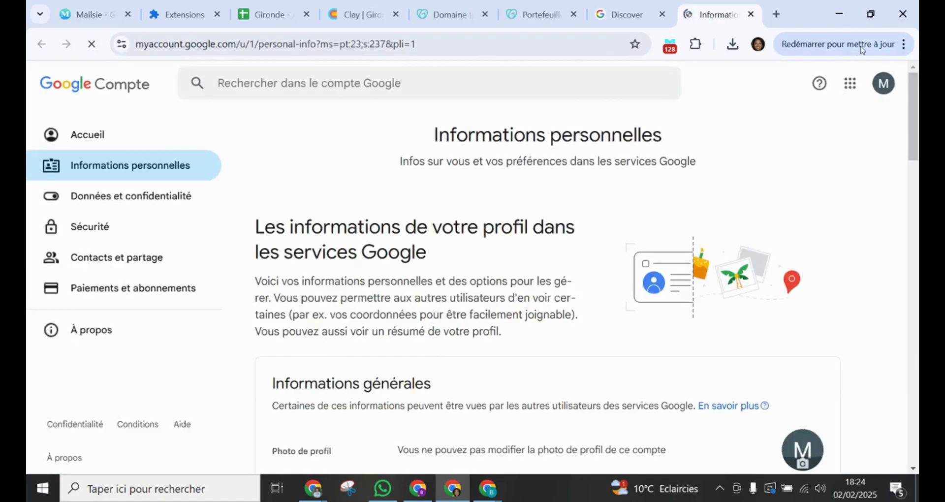
# Inspect the signed-in account panel and highlight its playpro-contact.info domain
pyautogui.click(884, 85)
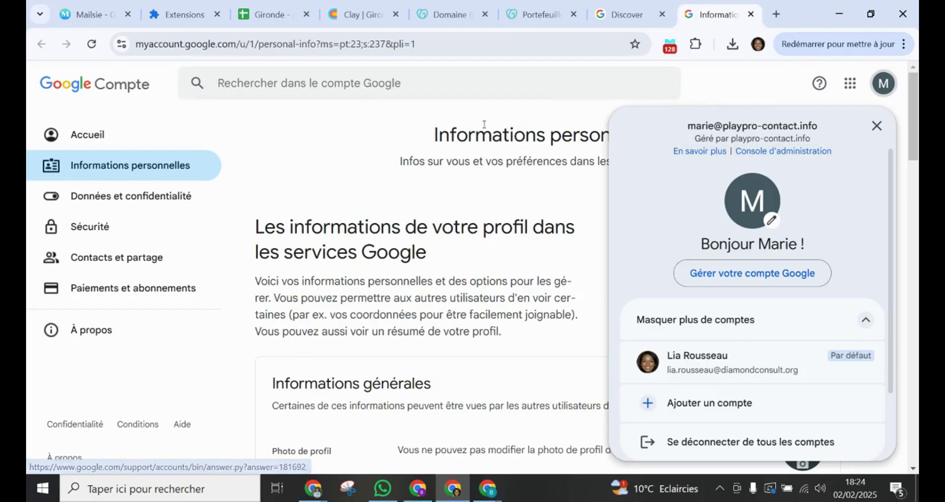
pyautogui.click(297, 148)
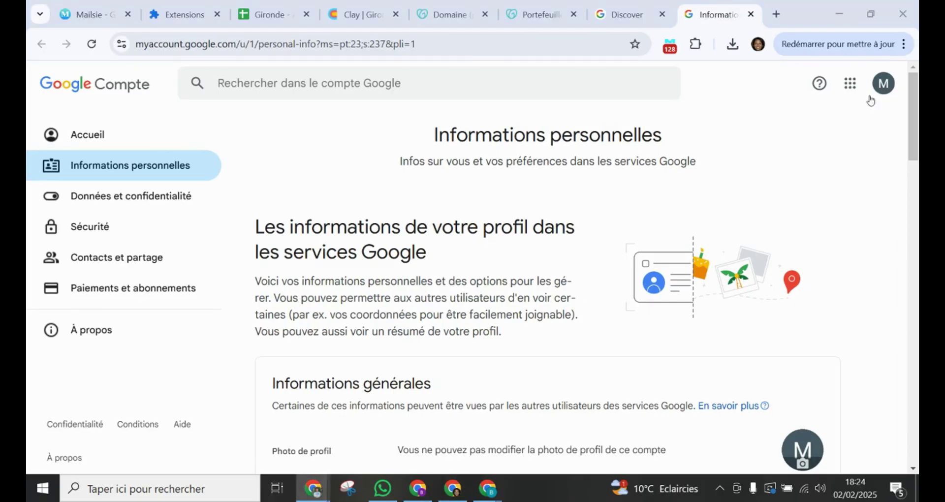
pyautogui.click(883, 87)
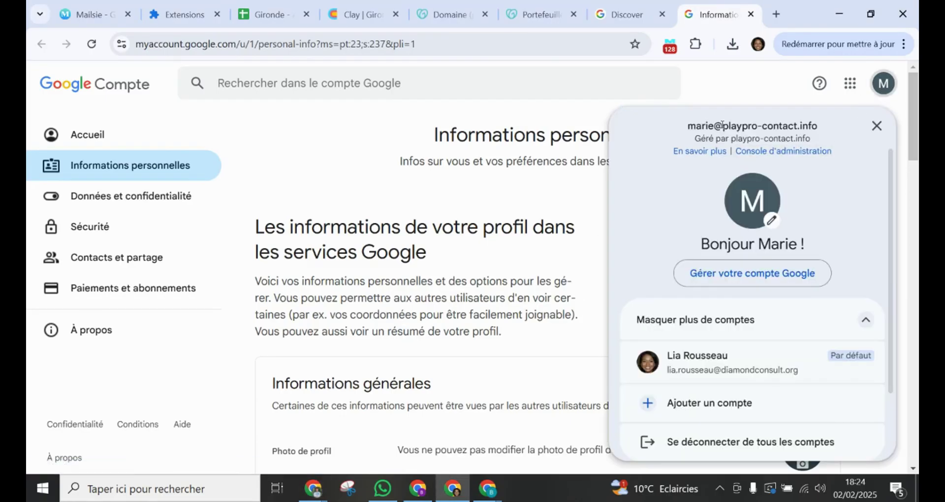
pyautogui.moveTo(722, 125); pyautogui.dragTo(819, 120)
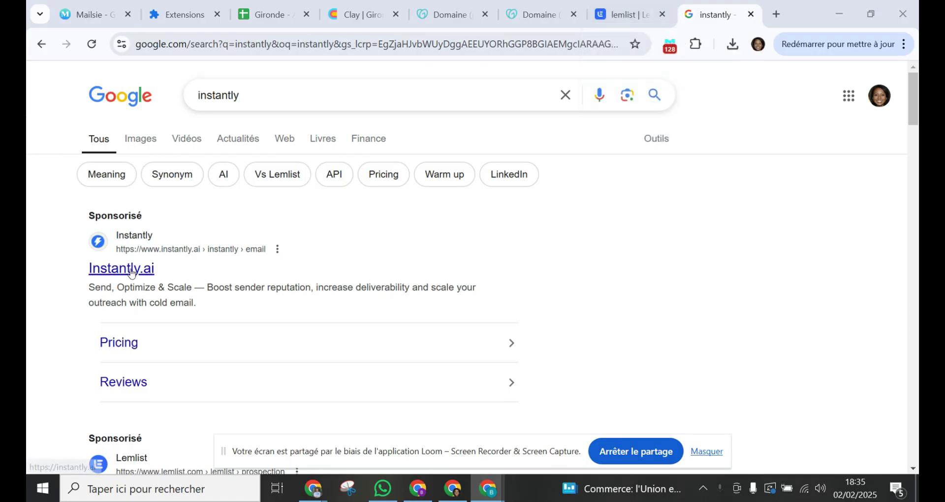
# Browse the lemlist site in its tab for comparison
pyautogui.click(624, 14)
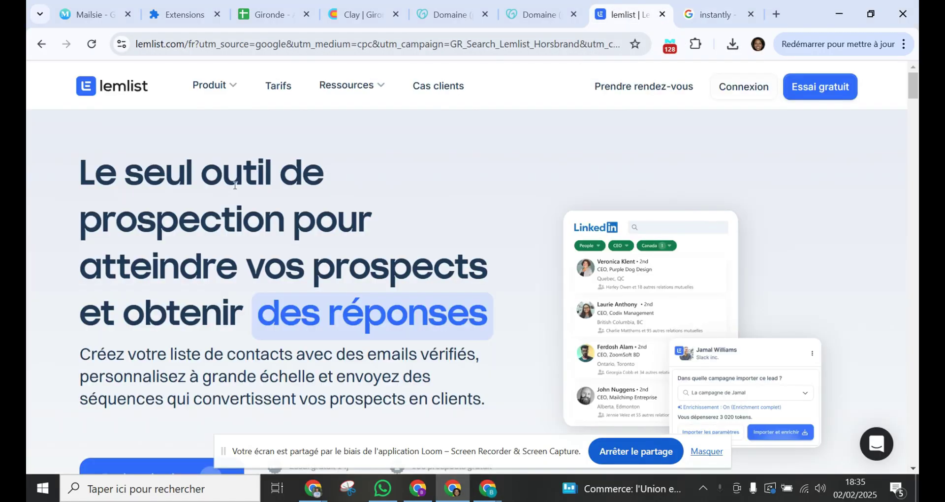
pyautogui.moveTo(352, 86)
pyautogui.scroll(-2, 303, 286)
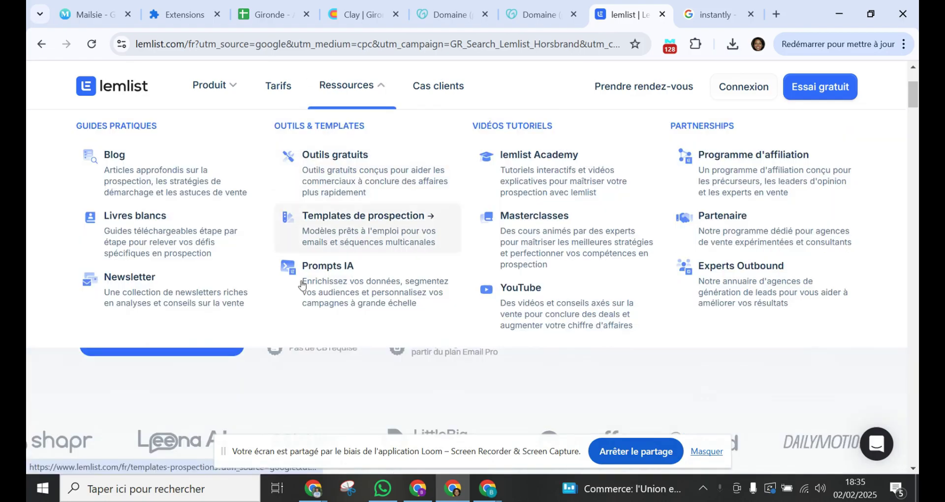
pyautogui.scroll(-3, 335, 283)
pyautogui.scroll(-6, 366, 281)
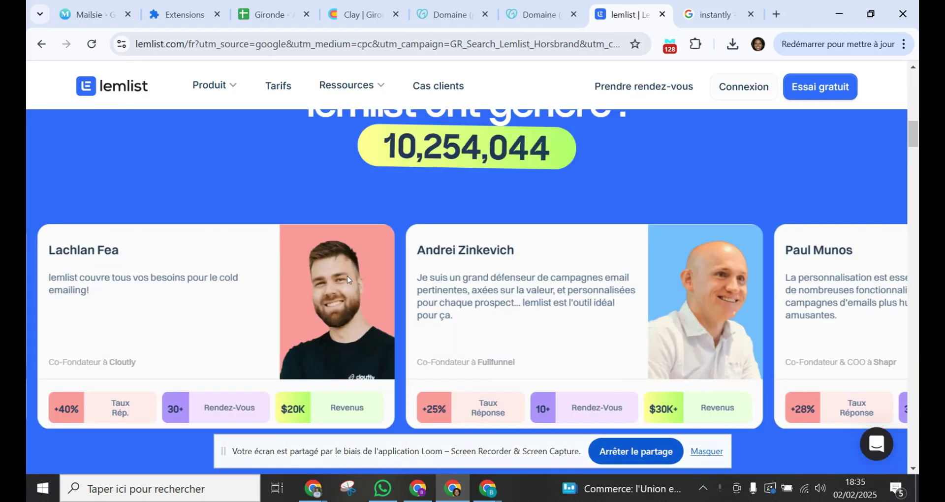
pyautogui.scroll(11, 346, 278)
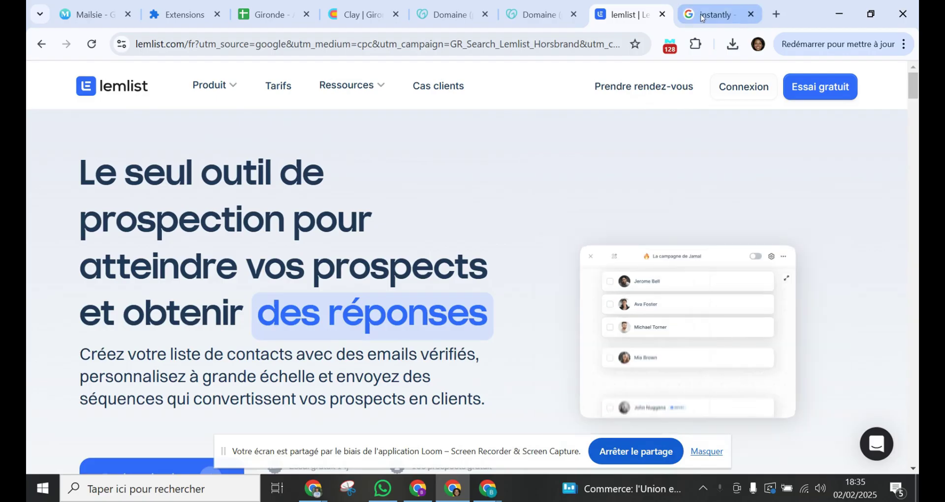
# Open Instantly.ai from the 'instantly' search results and dismiss its cookie notice
pyautogui.click(716, 14)
pyautogui.click(125, 277)
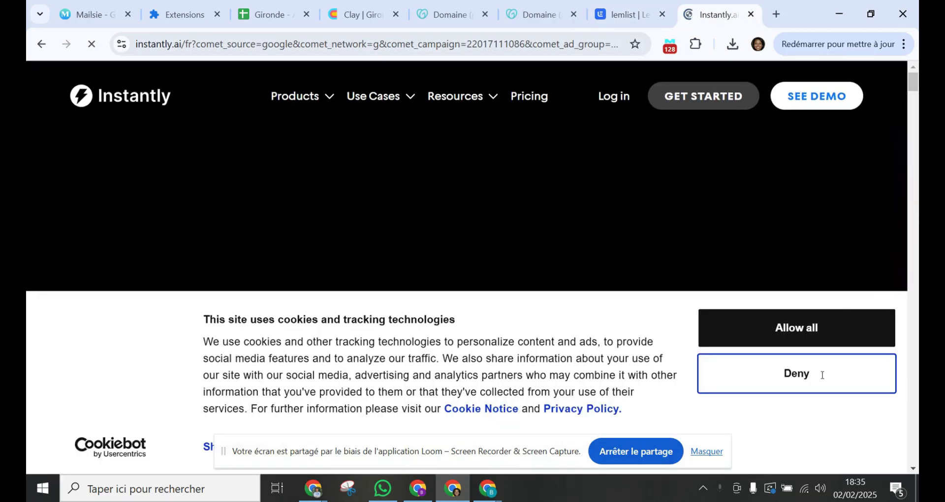
pyautogui.click(735, 326)
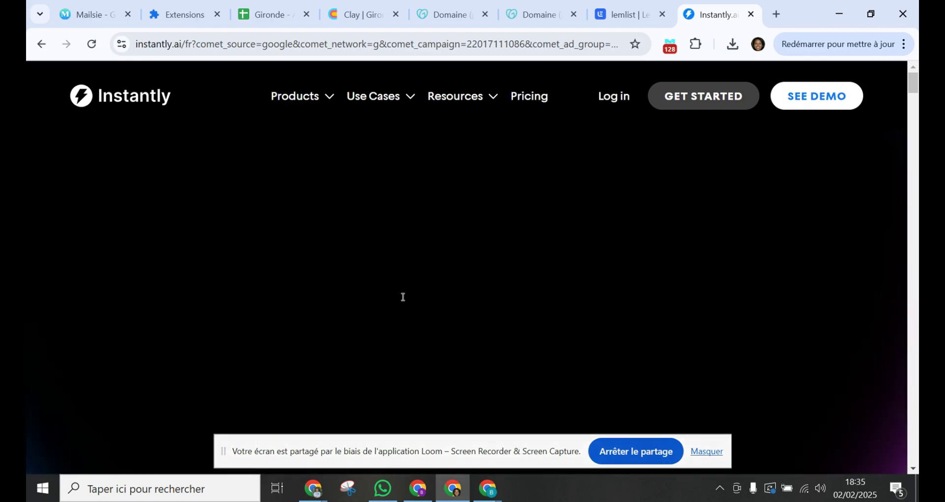
pyautogui.scroll(-3, 490, 246)
pyautogui.scroll(3, 489, 246)
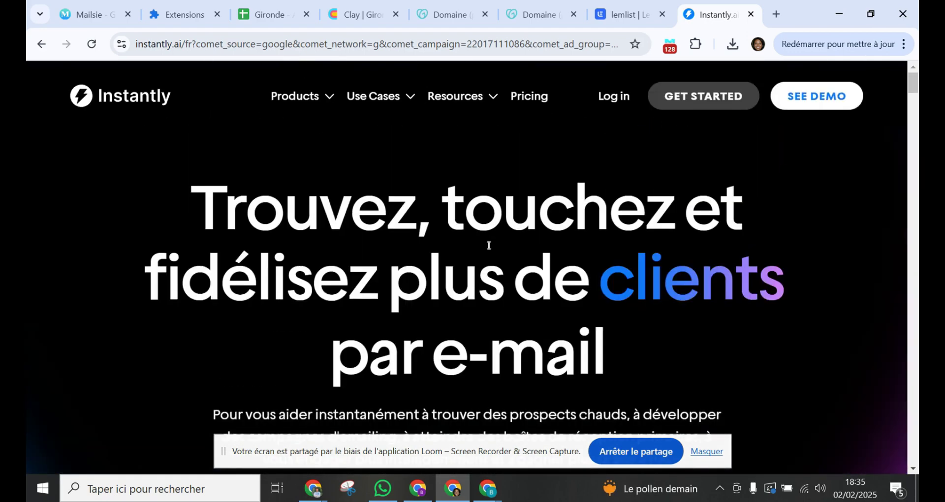
pyautogui.scroll(-2, 489, 245)
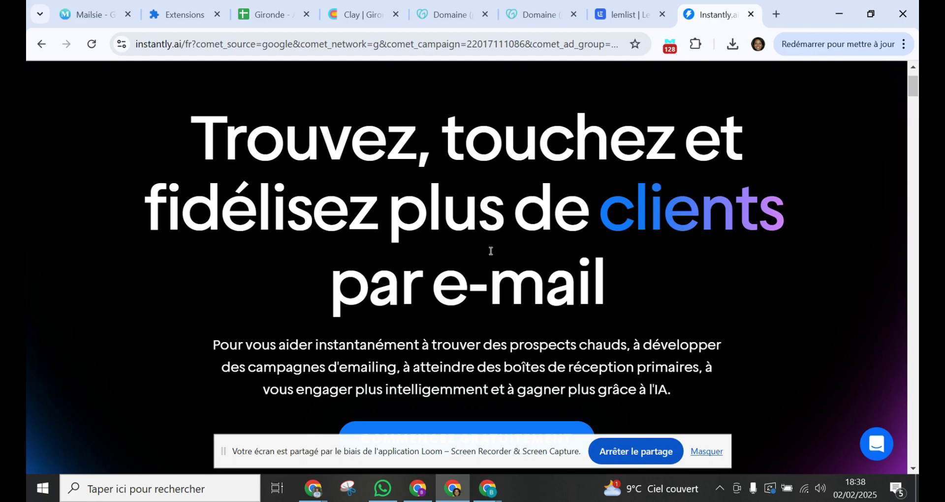
# Search Google for 'warm-up email', then maximize the Instantly Email Accounts window
pyautogui.click(777, 15)
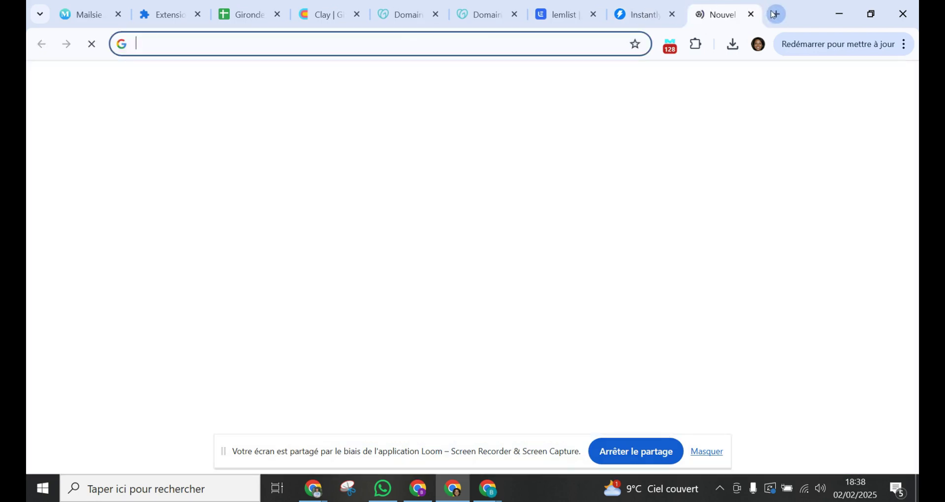
pyautogui.write('warm-up email')
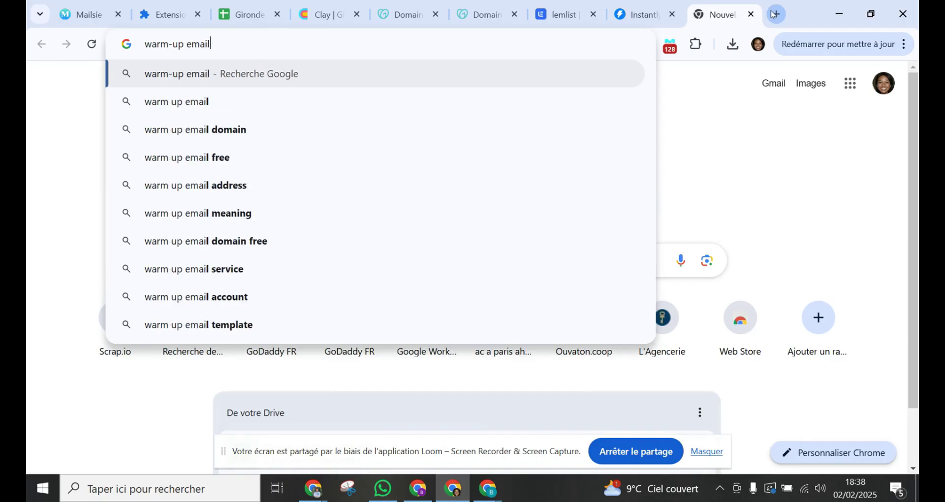
pyautogui.press('Return')
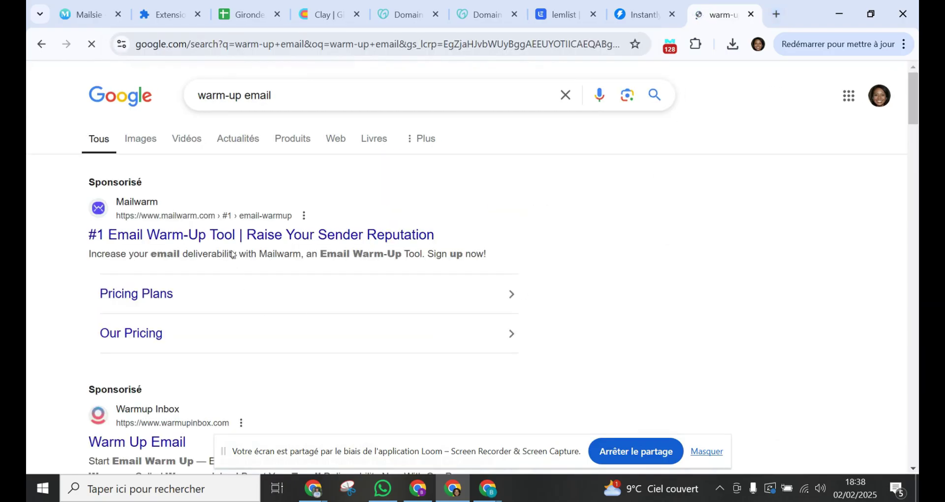
pyautogui.click(708, 452)
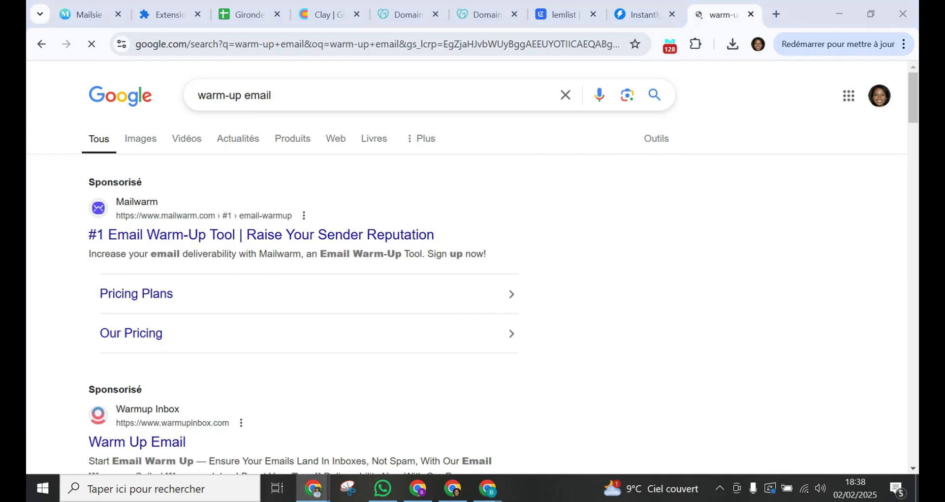
pyautogui.moveTo(918, 135); pyautogui.dragTo(397, 93)
pyautogui.click(747, 95)
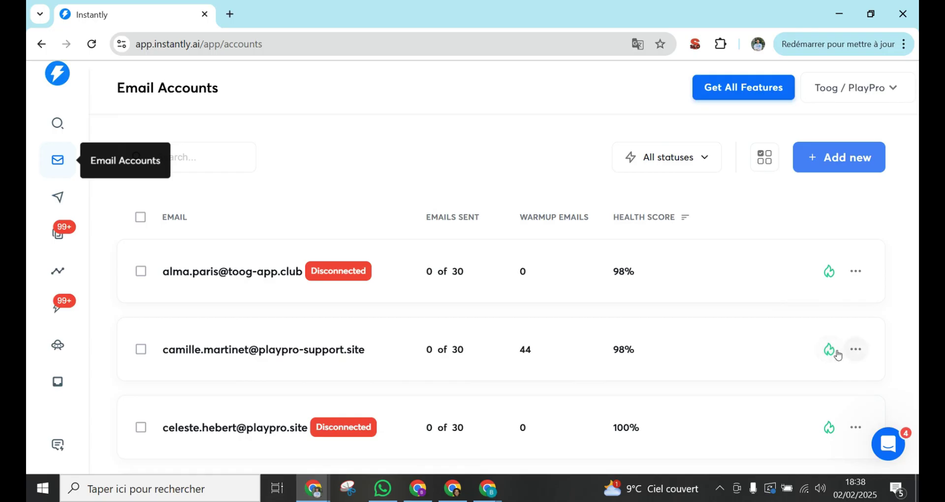
pyautogui.click(856, 350)
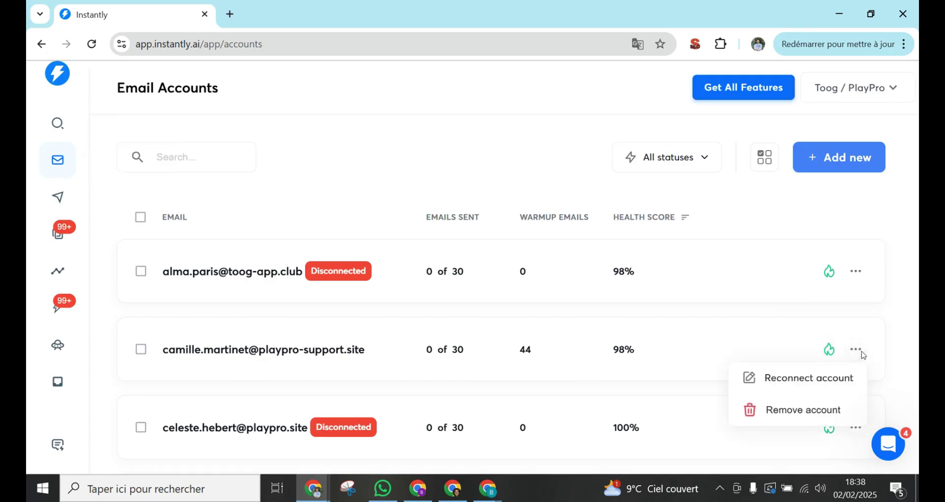
pyautogui.click(141, 350)
pyautogui.click(871, 158)
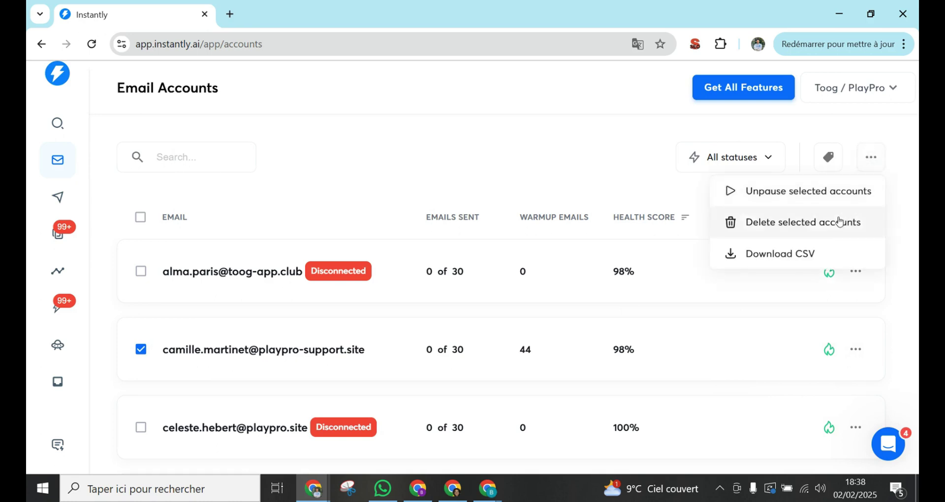
pyautogui.click(239, 355)
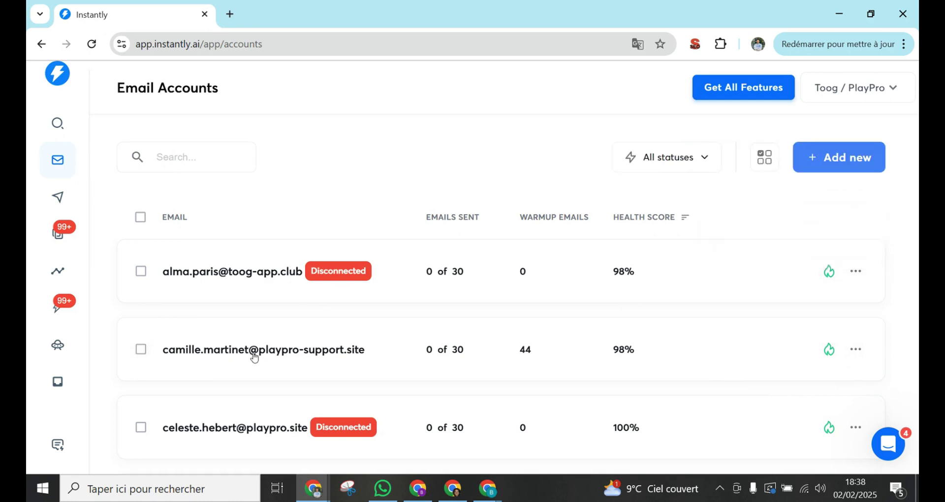
pyautogui.click(256, 361)
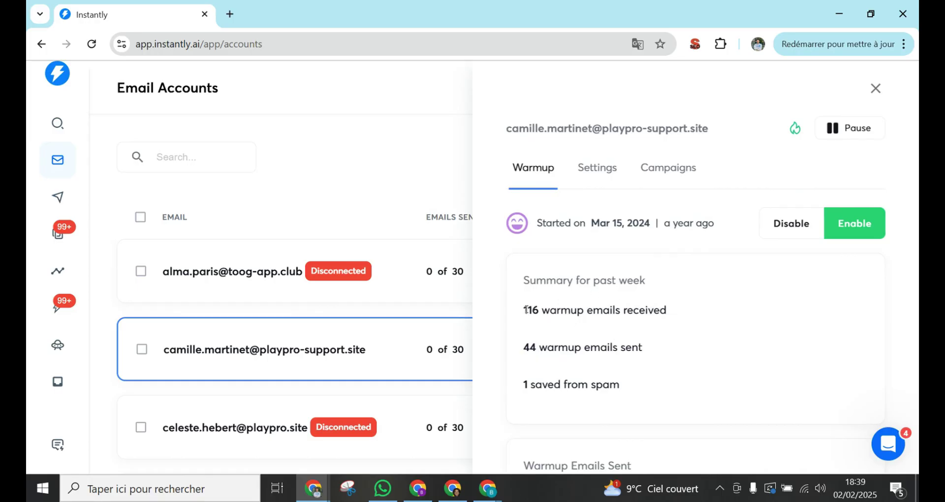
pyautogui.moveTo(527, 310); pyautogui.dragTo(616, 327)
pyautogui.click(552, 314)
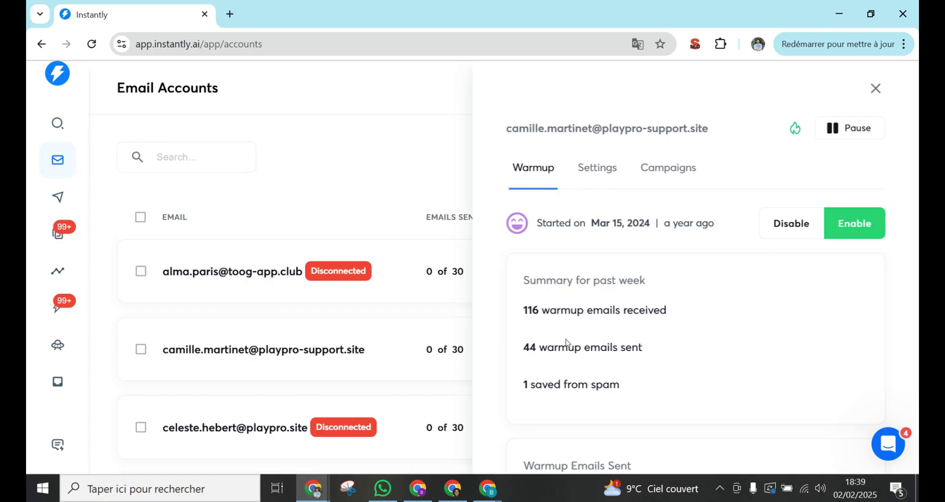
pyautogui.scroll(-1, 571, 355)
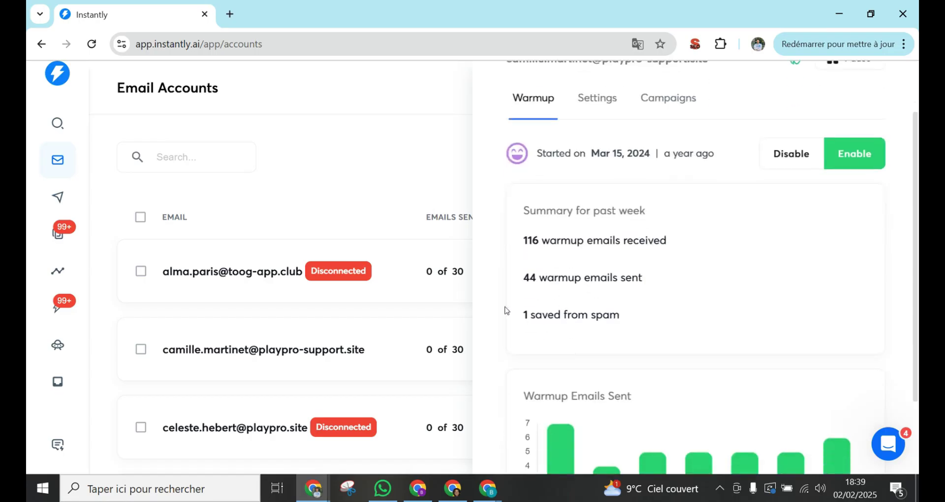
pyautogui.moveTo(523, 315); pyautogui.dragTo(620, 315)
pyautogui.click(650, 344)
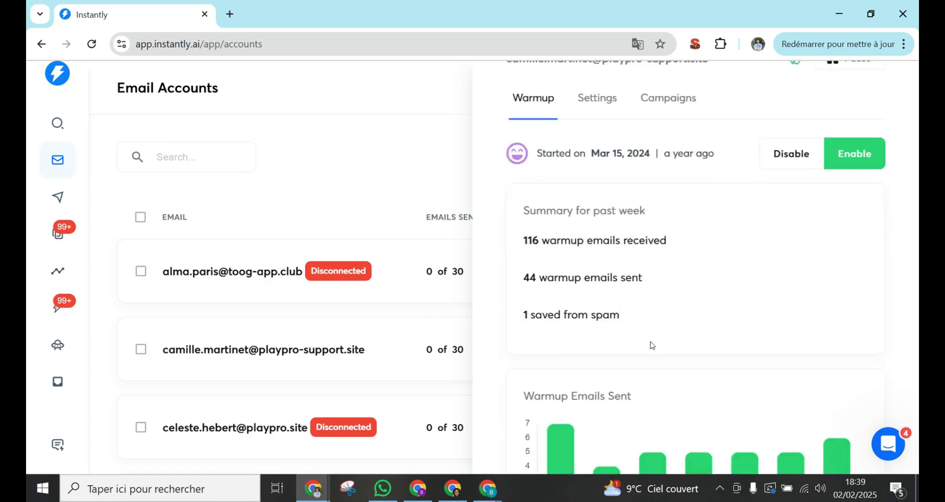
pyautogui.scroll(-2, 566, 320)
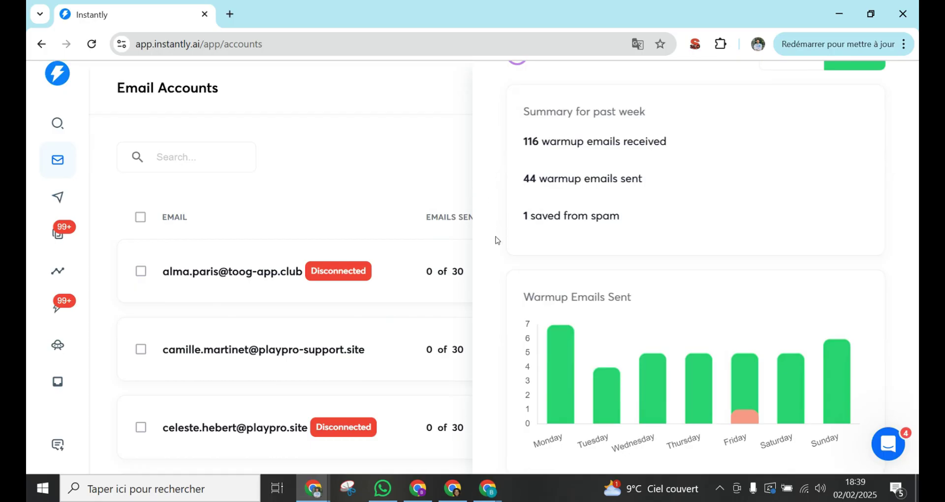
pyautogui.click(362, 184)
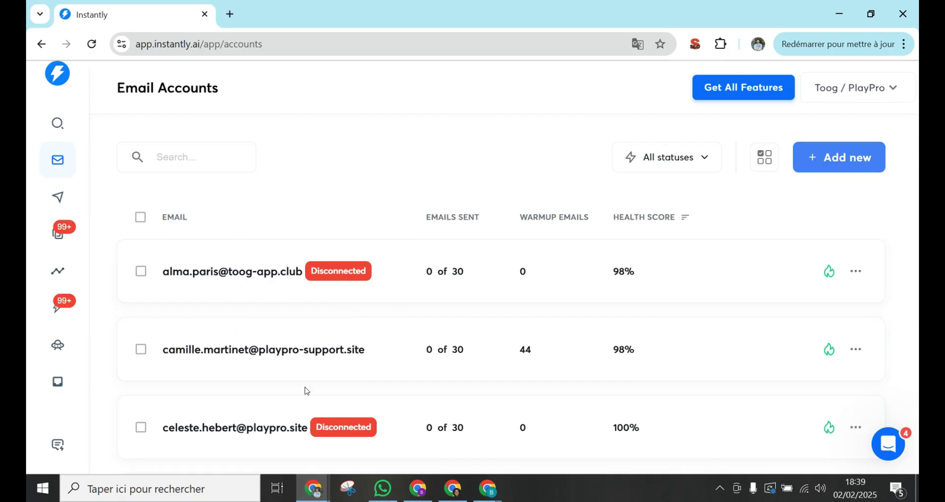
# Open the PlayPro - Padel campaign from the campaign list and view its leads
pyautogui.click(58, 199)
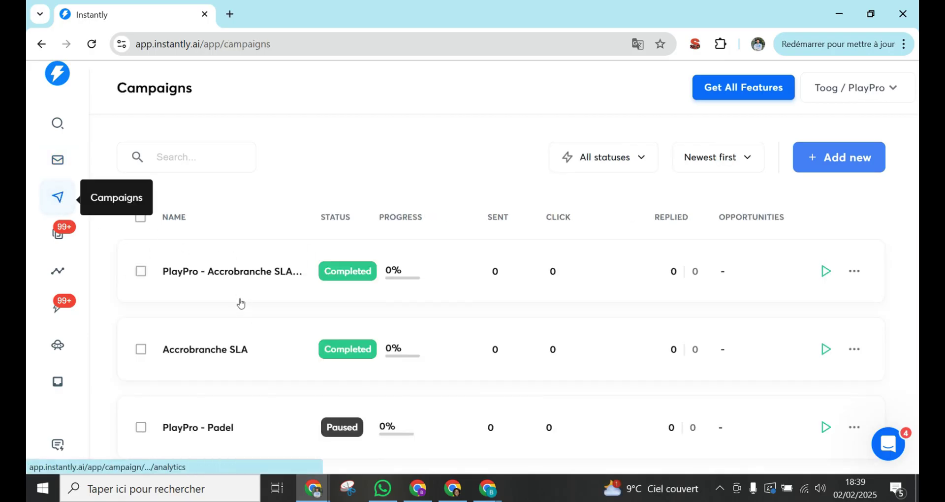
pyautogui.click(205, 428)
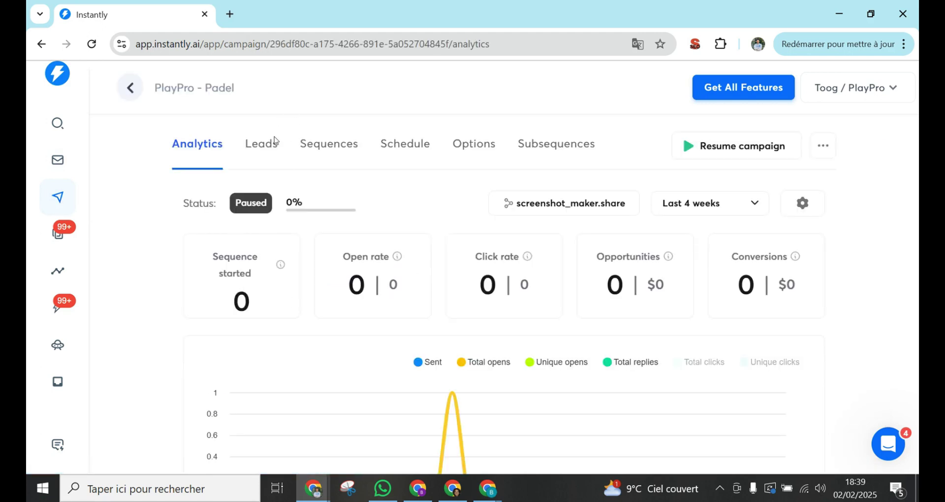
pyautogui.click(266, 150)
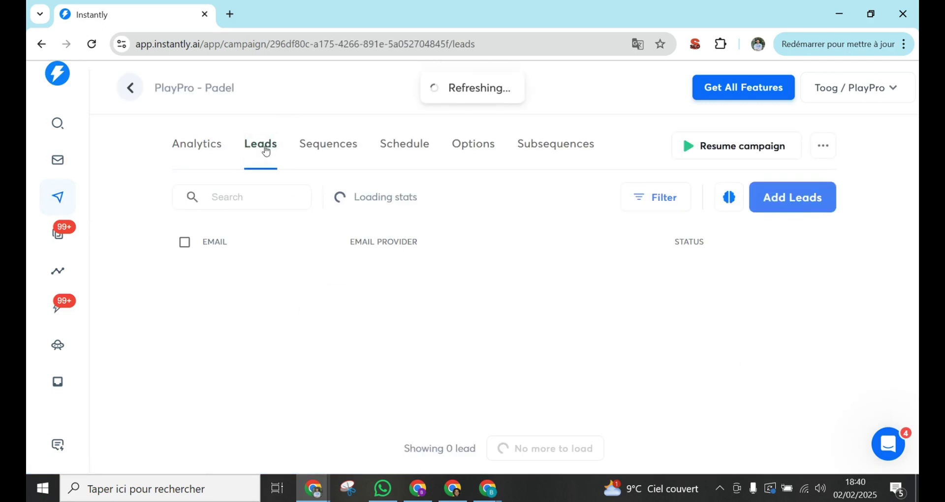
# Review the PlayPro - Padel campaign's email sequence steps
pyautogui.click(346, 155)
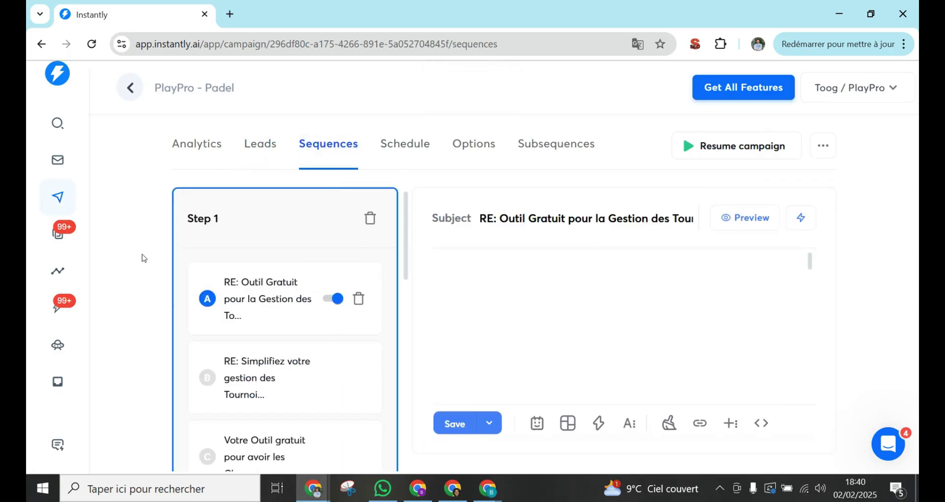
pyautogui.scroll(-1, 625, 307)
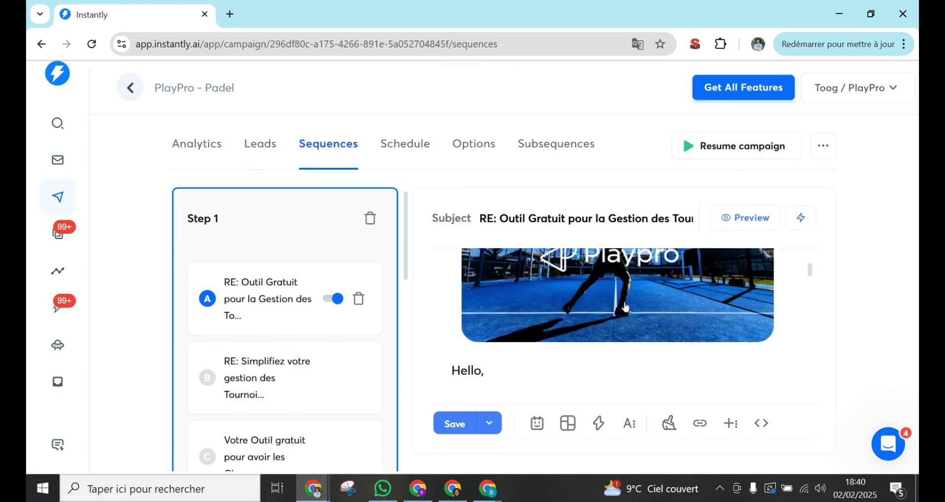
pyautogui.scroll(-3, 625, 306)
pyautogui.scroll(-1, 262, 315)
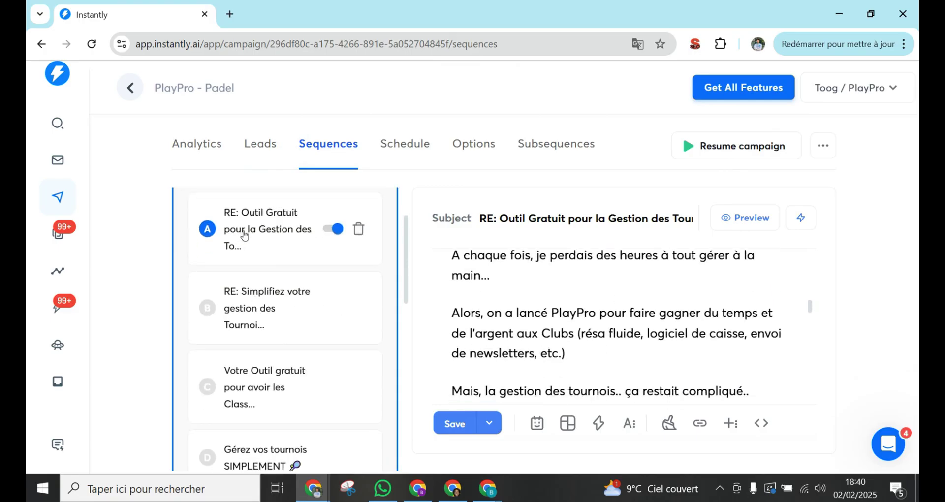
pyautogui.scroll(-3, 245, 236)
pyautogui.scroll(2, 236, 264)
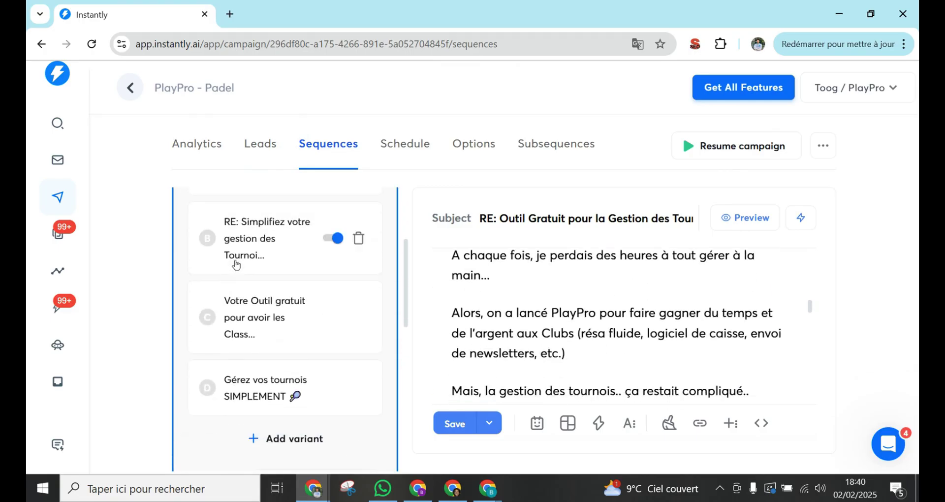
pyautogui.scroll(1, 236, 265)
pyautogui.scroll(-2, 258, 332)
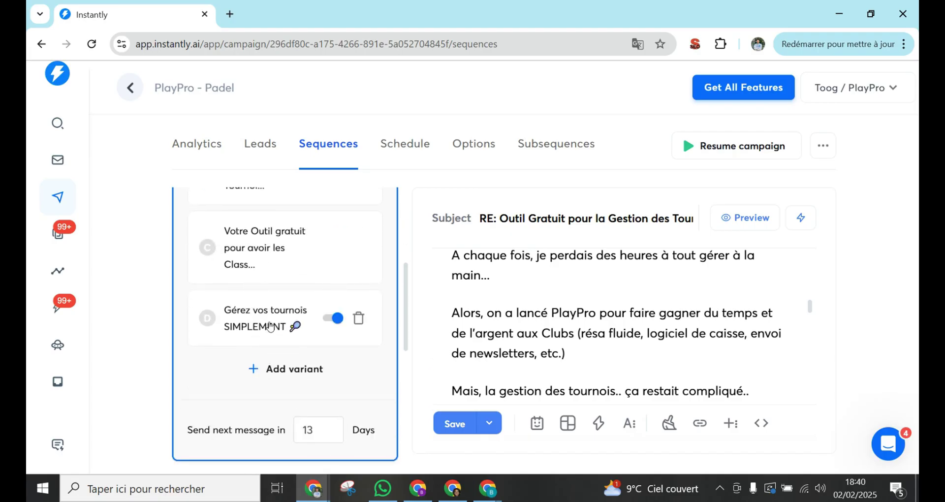
pyautogui.scroll(3, 270, 327)
pyautogui.scroll(-1, 261, 413)
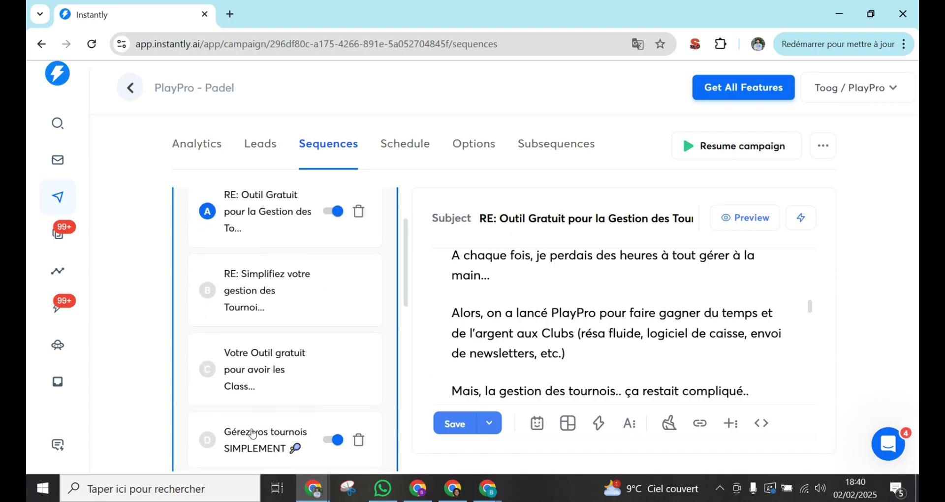
pyautogui.scroll(2, 252, 434)
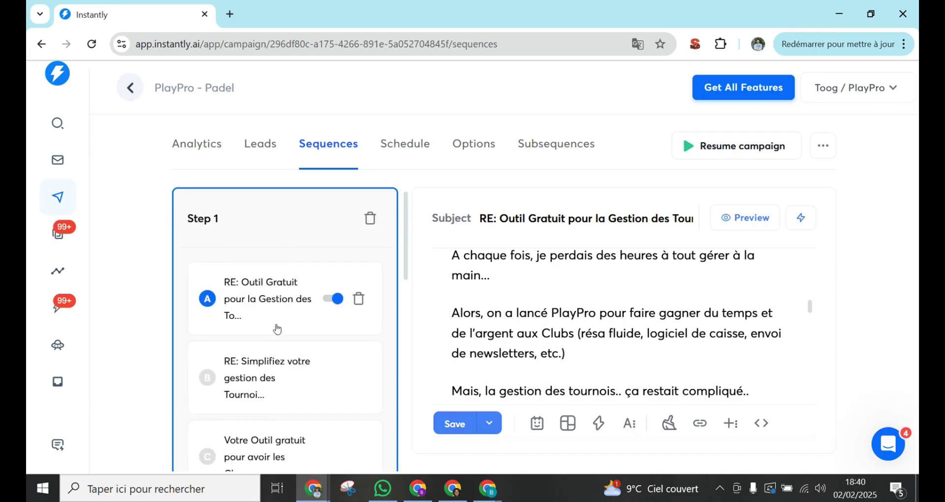
pyautogui.scroll(-1, 279, 329)
pyautogui.scroll(-2, 295, 342)
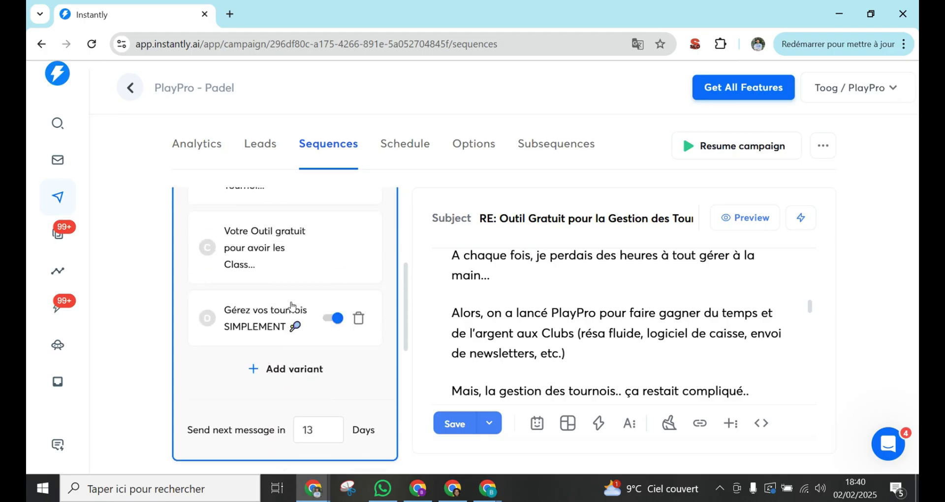
pyautogui.scroll(3, 292, 306)
pyautogui.scroll(-4, 265, 260)
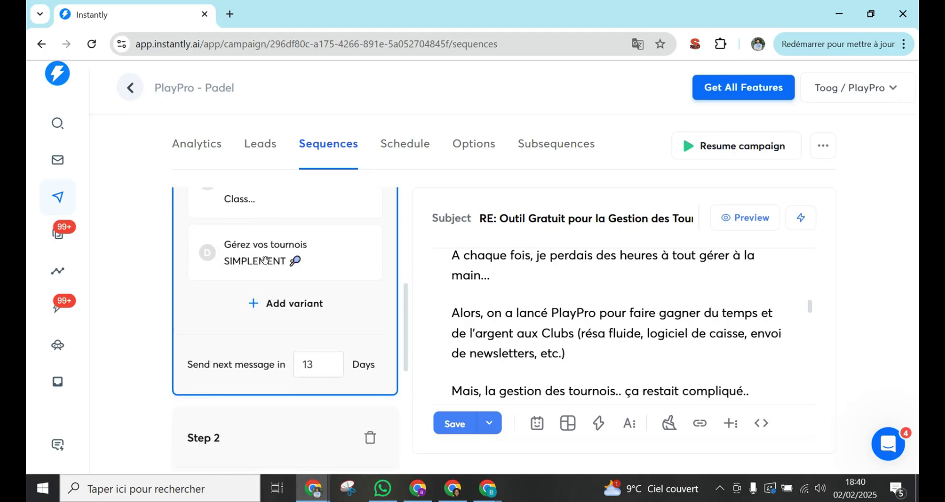
pyautogui.scroll(-3, 265, 260)
pyautogui.scroll(-1, 290, 247)
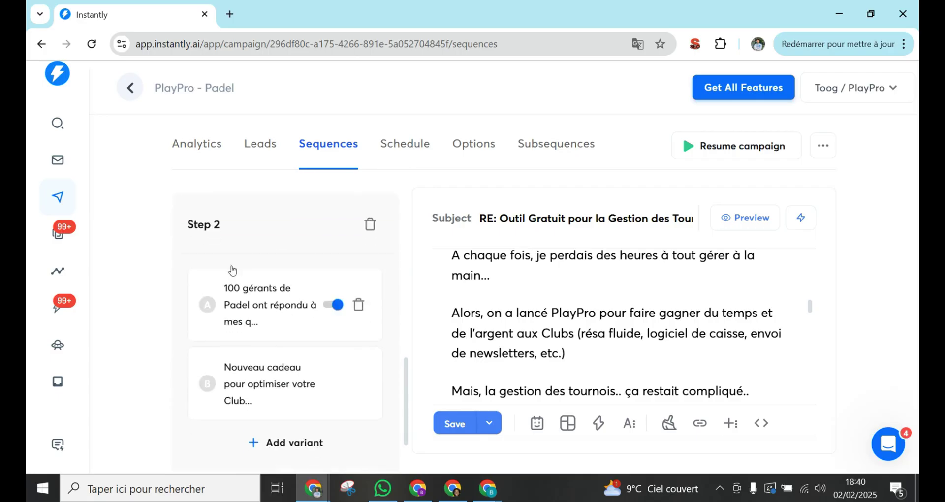
pyautogui.scroll(-1, 229, 266)
pyautogui.scroll(-1, 229, 279)
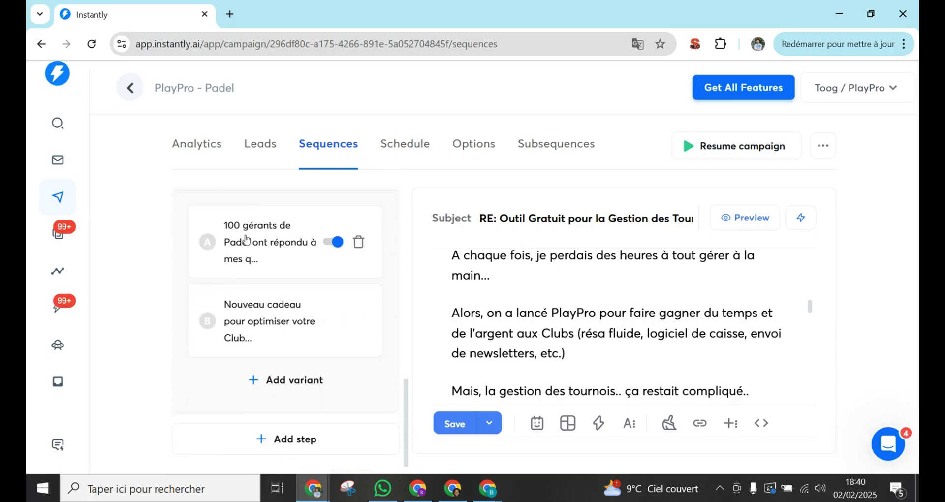
# Check the sending schedule and options, with open tracking on and a 30-email daily limit
pyautogui.click(405, 145)
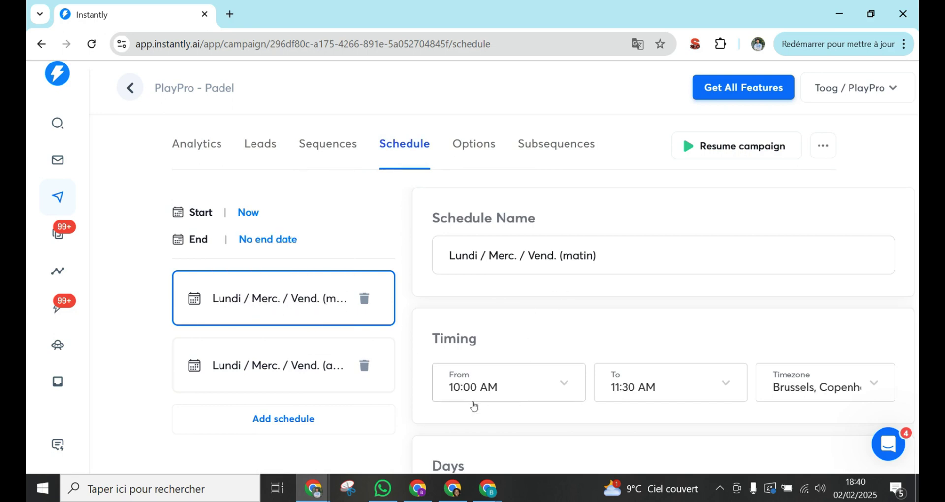
pyautogui.click(481, 149)
pyautogui.scroll(-8, 202, 309)
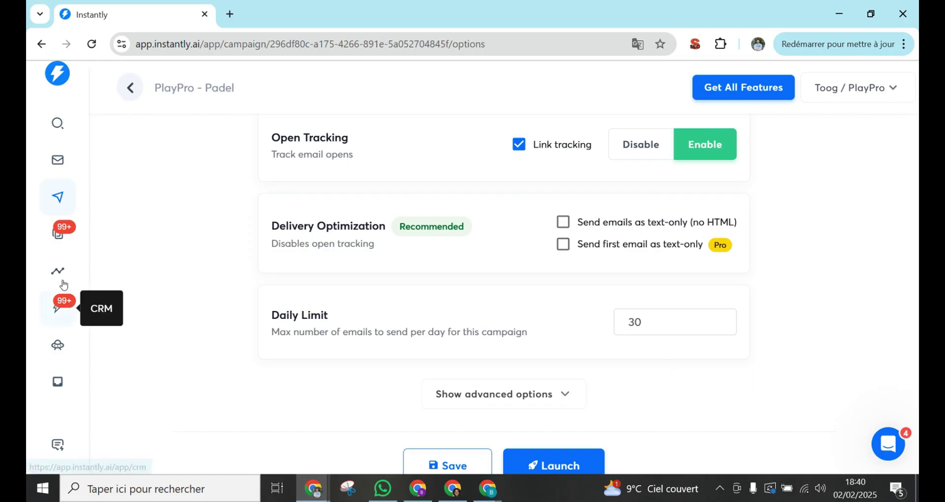
# Browse Instantly's unified inbox of replies
pyautogui.click(60, 236)
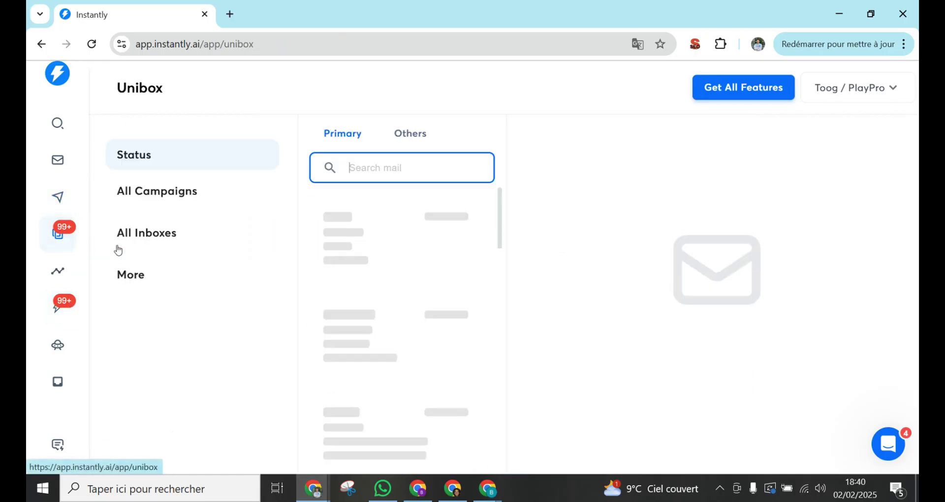
pyautogui.scroll(-12, 374, 304)
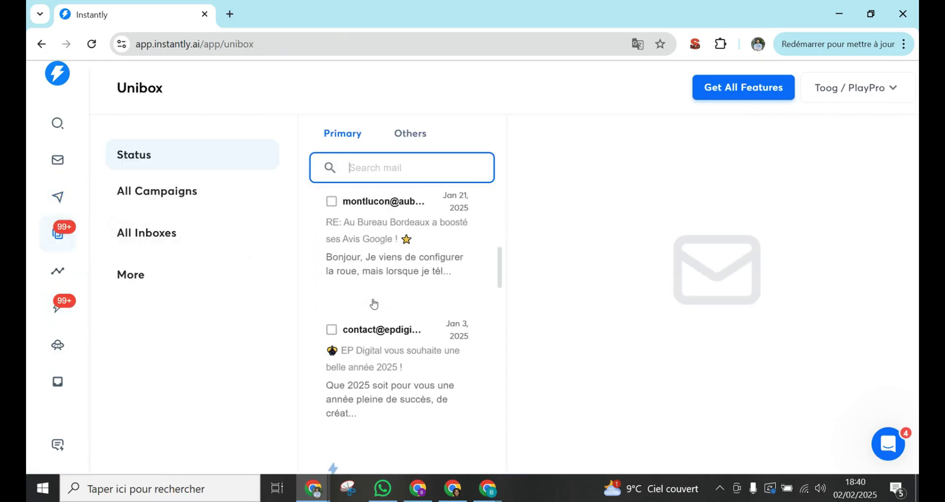
pyautogui.scroll(1, 389, 277)
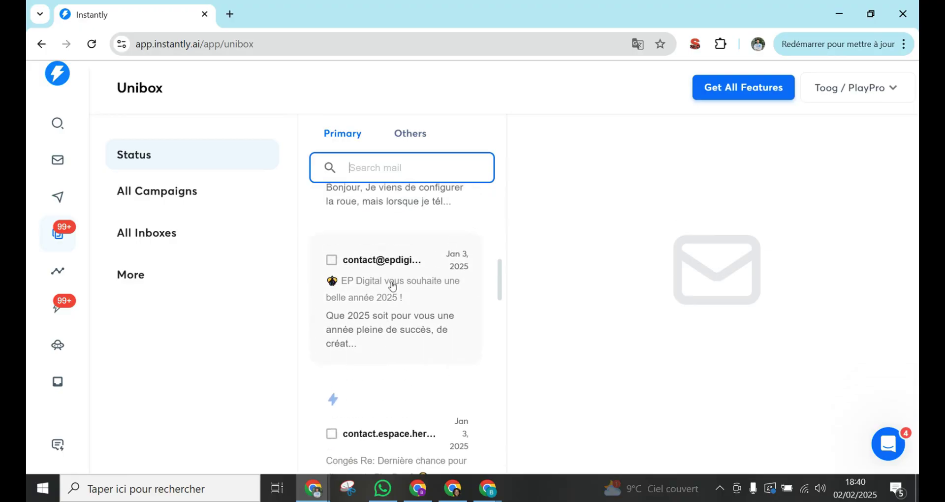
# Look over the email accounts list, then move the Instantly window aside to show the warm-up email search
pyautogui.click(57, 162)
pyautogui.scroll(-10, 391, 318)
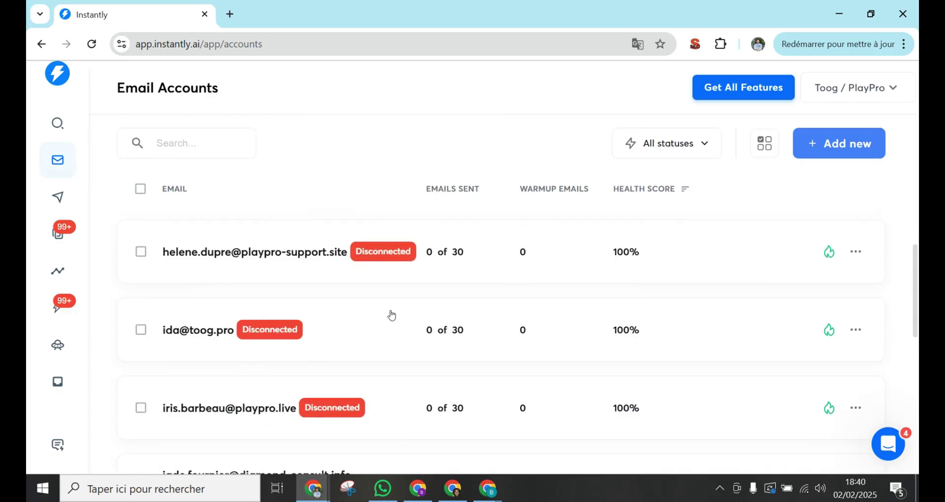
pyautogui.scroll(-10, 390, 337)
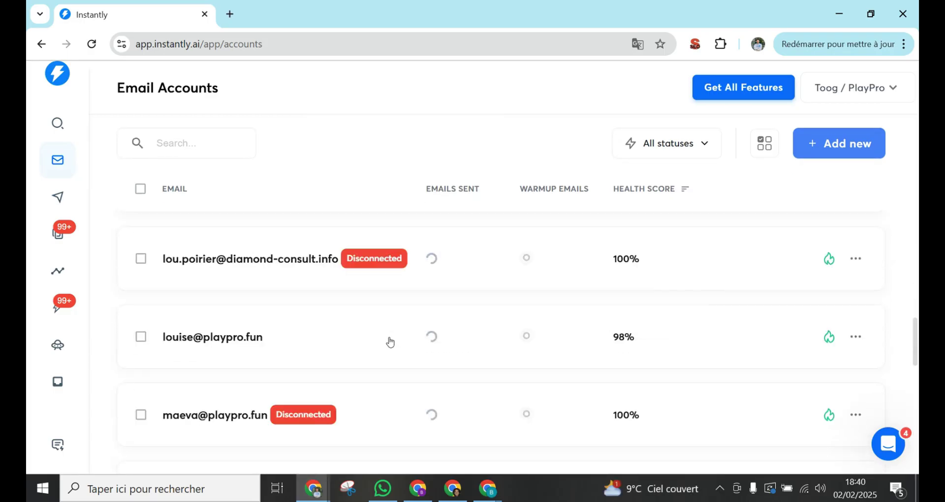
pyautogui.scroll(5, 391, 339)
pyautogui.scroll(8, 391, 340)
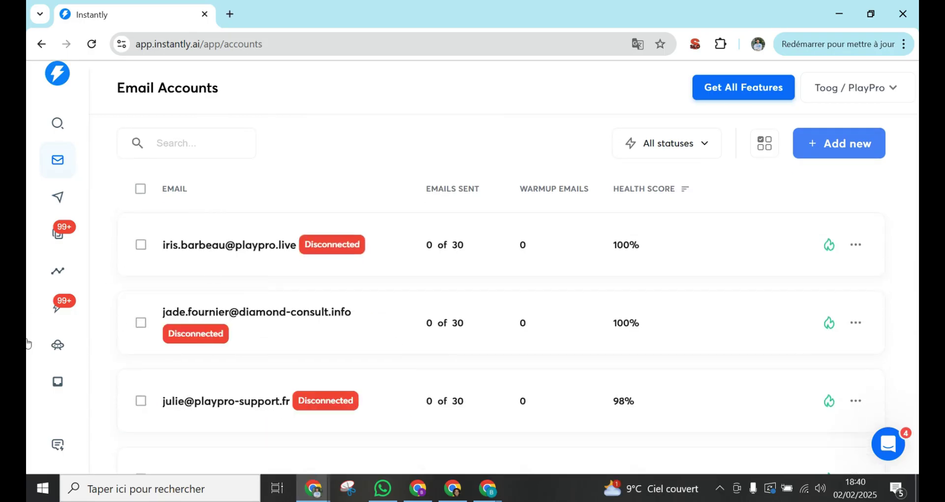
pyautogui.scroll(10, 391, 321)
pyautogui.scroll(1, 392, 320)
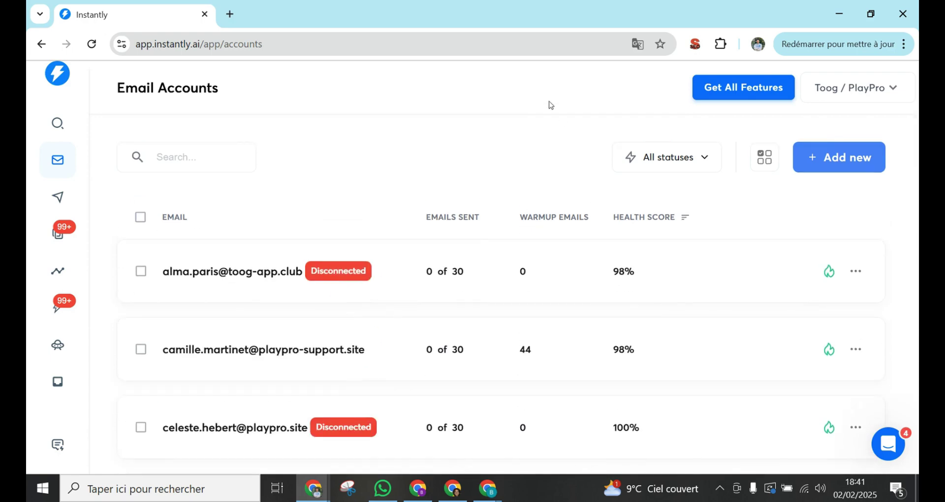
pyautogui.moveTo(561, 9); pyautogui.dragTo(27, 64)
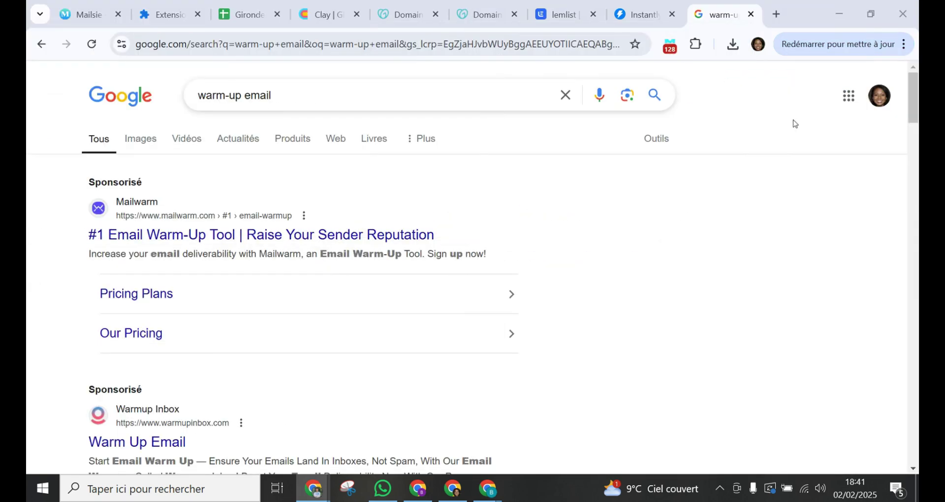
# Search Google for 'brevo' in a new Chrome tab
pyautogui.click(644, 304)
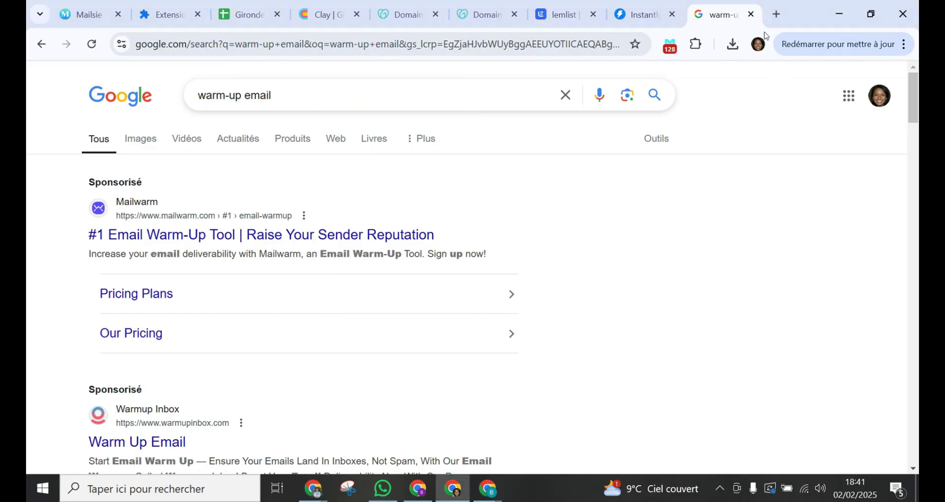
pyautogui.click(776, 16)
pyautogui.write('br')
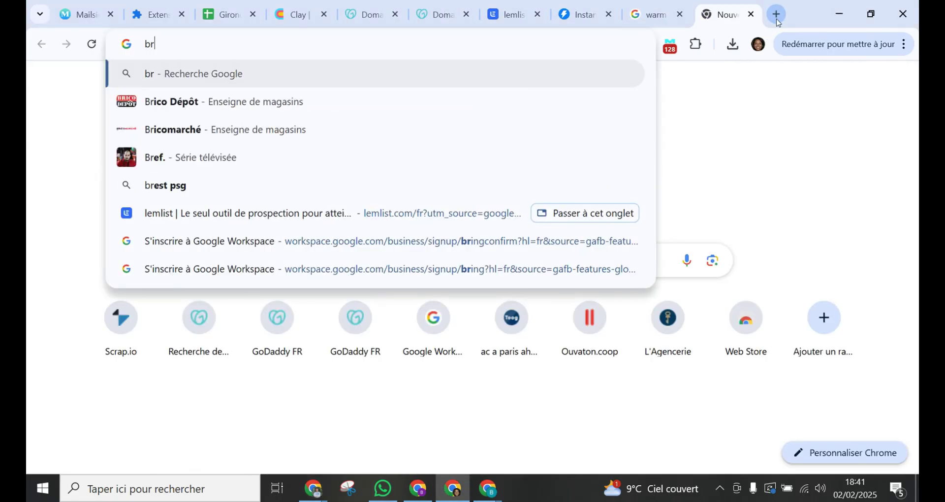
pyautogui.write('avo')
pyautogui.press('BackSpace')
pyautogui.press('BackSpace')
pyautogui.press('BackSpace')
pyautogui.write('ev')
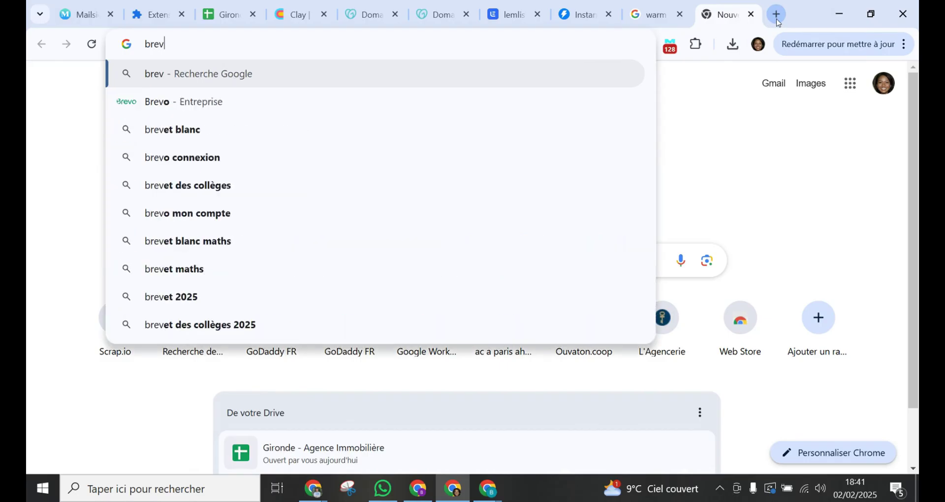
pyautogui.write('o')
pyautogui.press('Return')
pyautogui.scroll(-2, 355, 339)
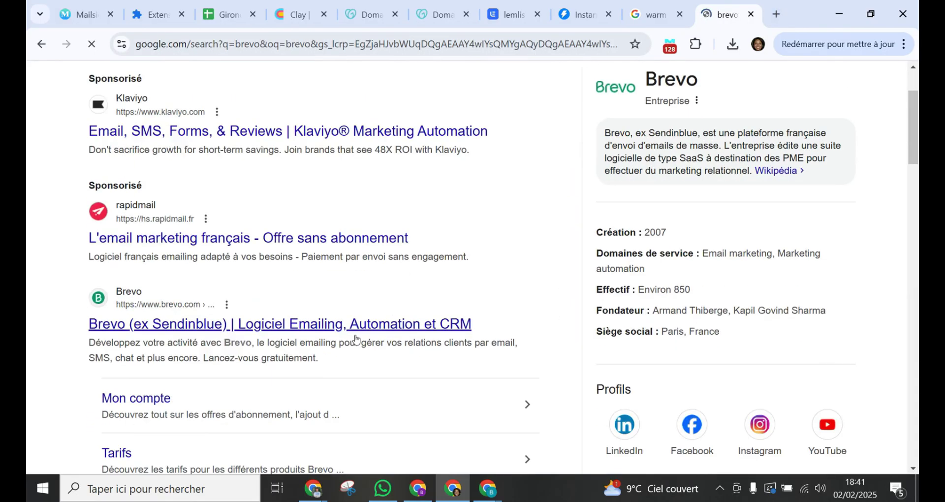
# Open the Brevo (ex Sendinblue) site and allow all cookies
pyautogui.click(217, 296)
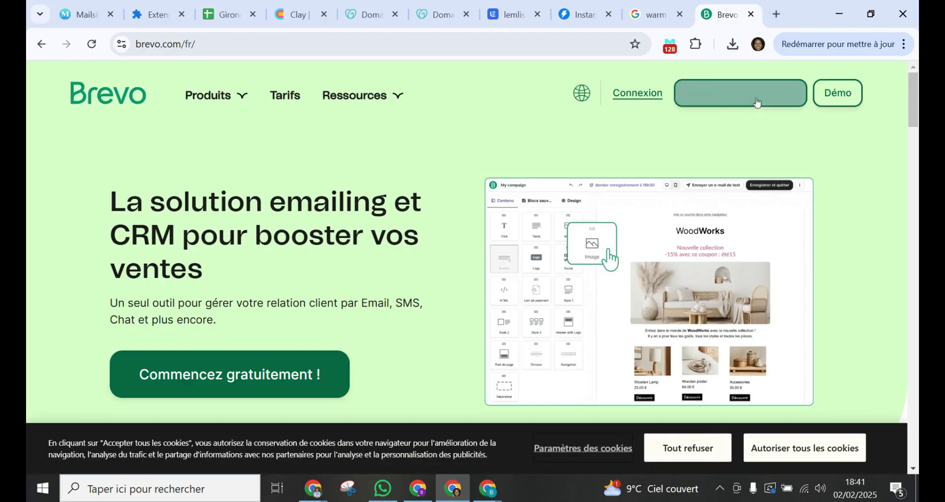
pyautogui.click(786, 452)
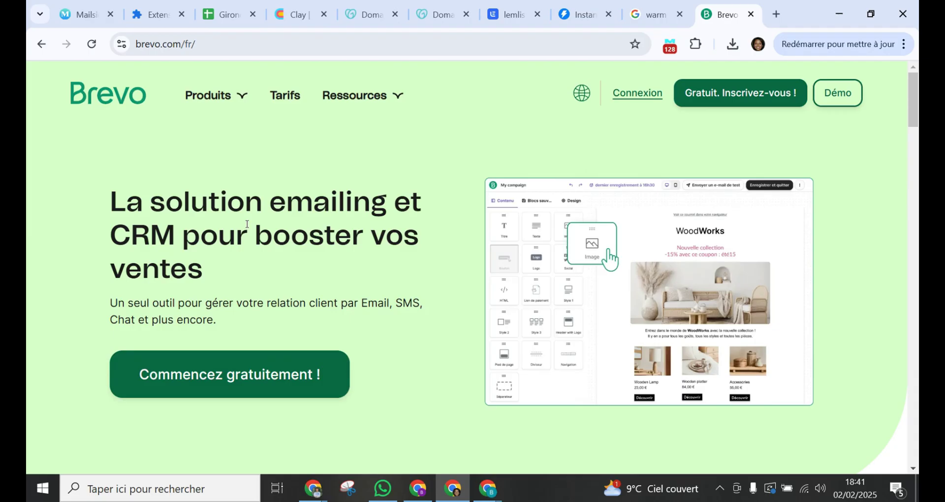
pyautogui.scroll(-1, 256, 226)
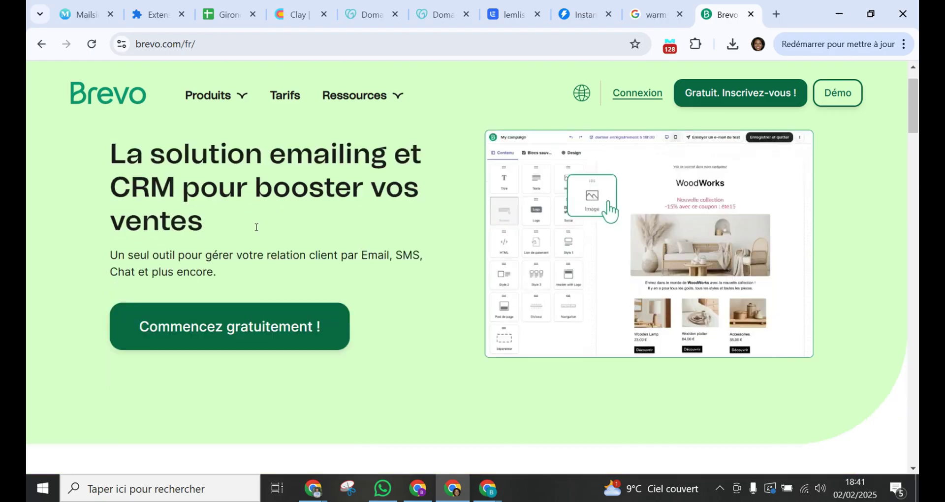
pyautogui.scroll(1, 258, 226)
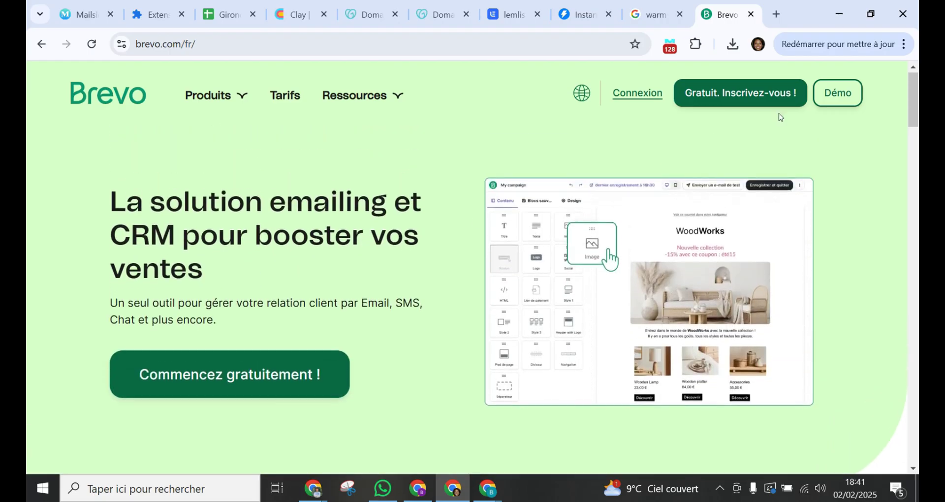
# Start a free Brevo signup with a Google account and enter company name PlayPro
pyautogui.click(209, 381)
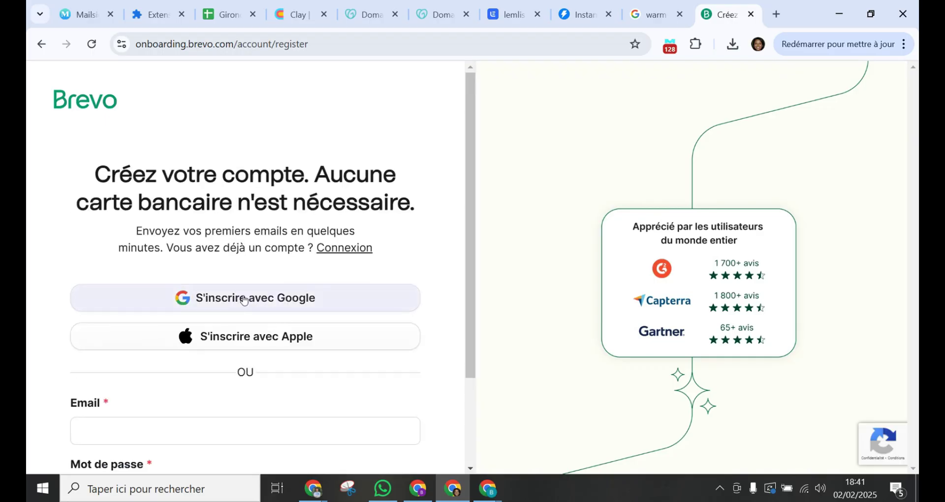
pyautogui.click(244, 301)
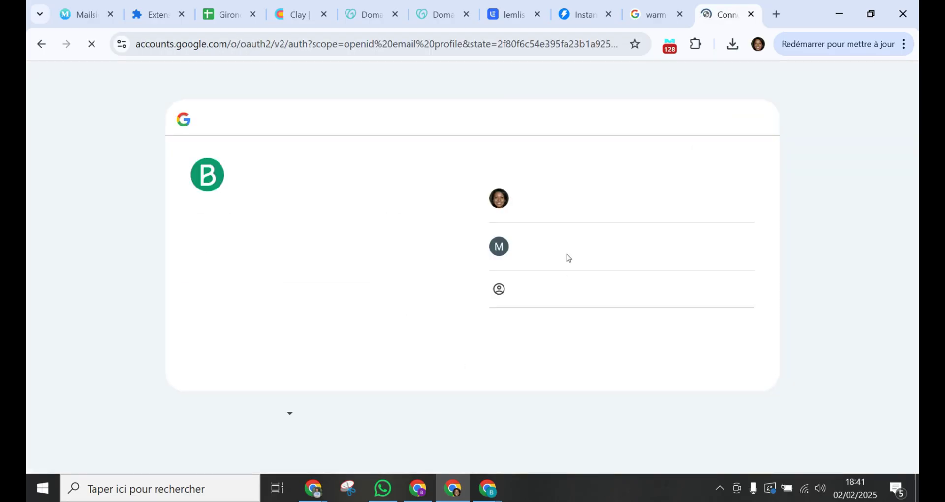
pyautogui.click(537, 259)
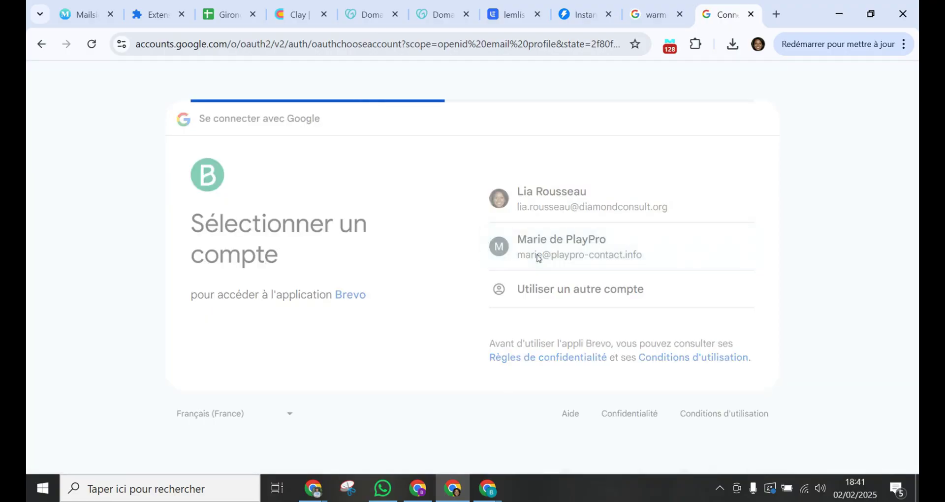
pyautogui.click(704, 359)
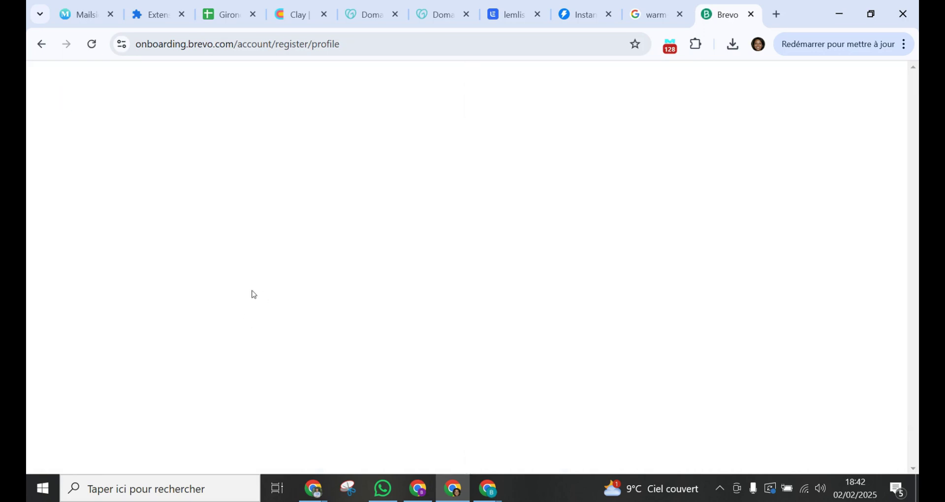
pyautogui.click(145, 303)
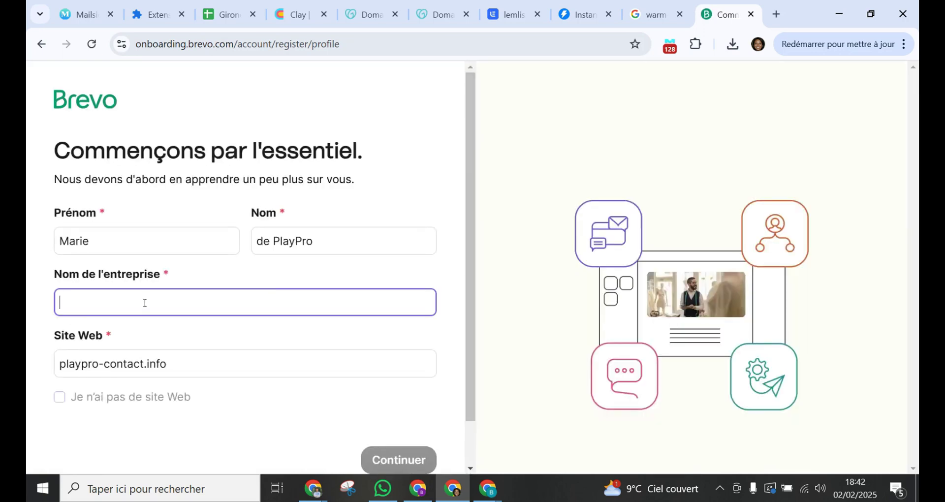
pyautogui.write('PlayPro')
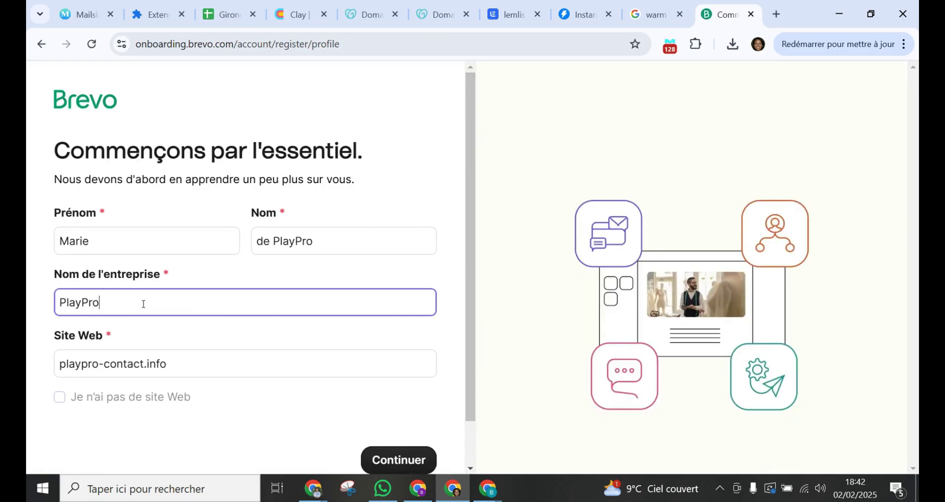
pyautogui.scroll(-1, 462, 407)
pyautogui.click(409, 410)
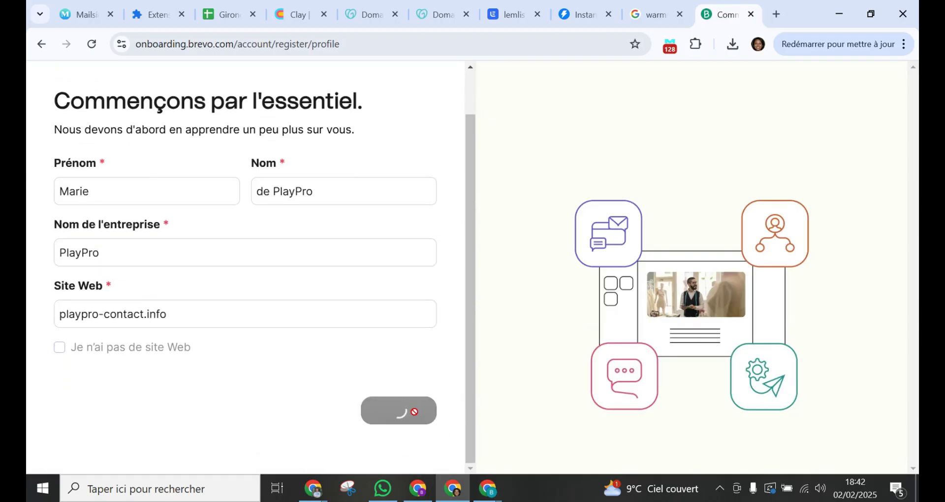
# Enter the company's street address, postal code and city, set country to France, and continue
pyautogui.scroll(-1, 158, 293)
pyautogui.click(112, 250)
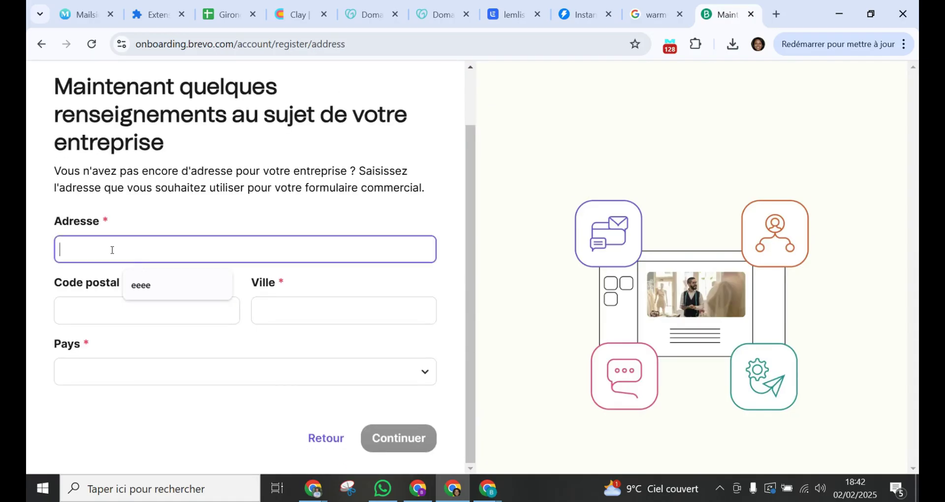
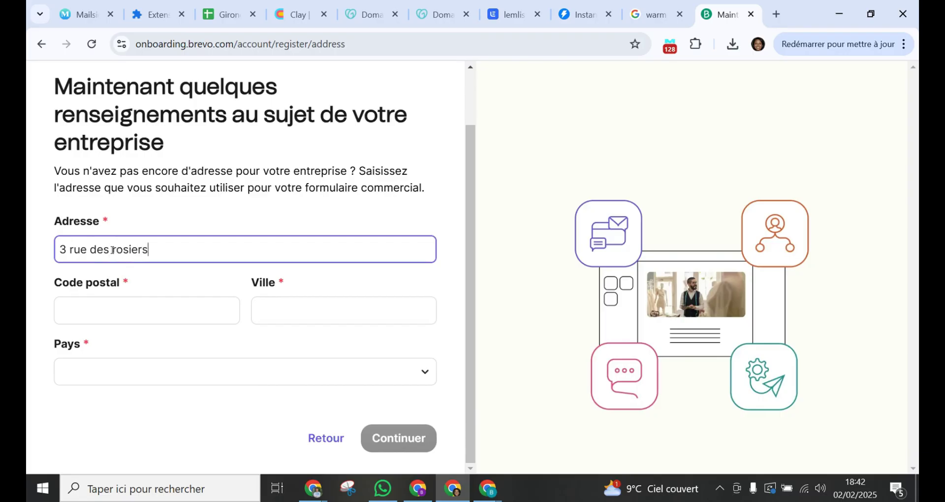
pyautogui.press('Tab')
pyautogui.write('33000')
pyautogui.press('Tab')
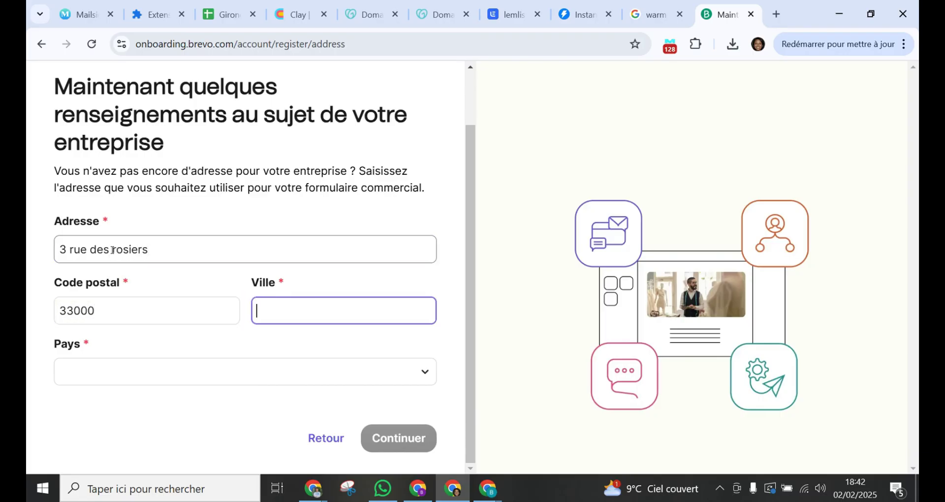
pyautogui.write('Bordeaux')
pyautogui.press('Tab')
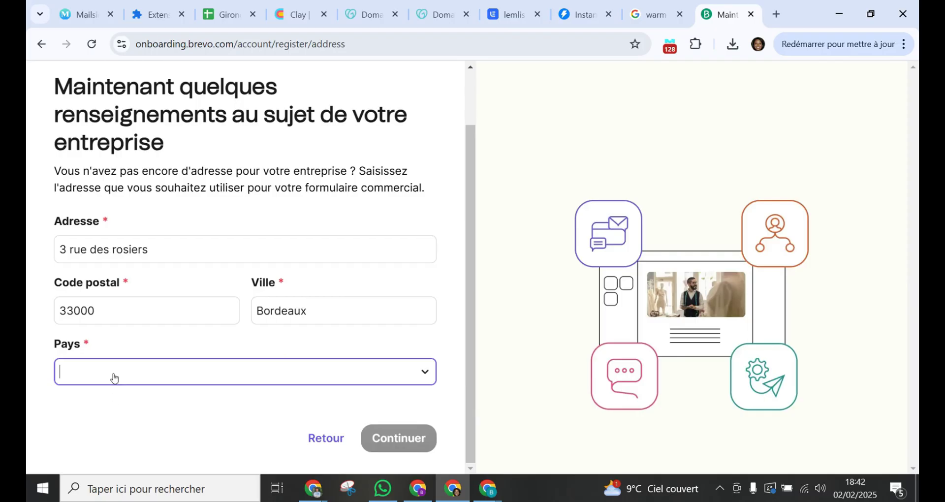
pyautogui.click(114, 377)
pyautogui.write('fr')
pyautogui.click(84, 224)
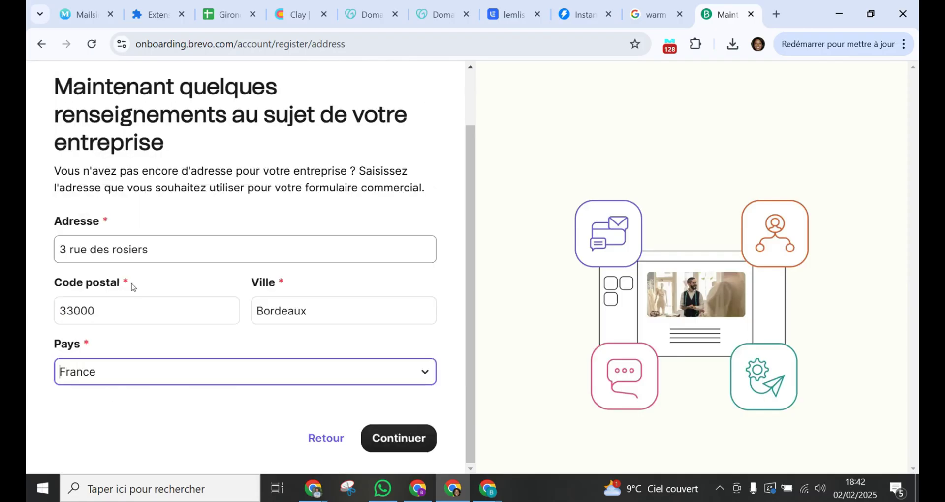
pyautogui.click(409, 437)
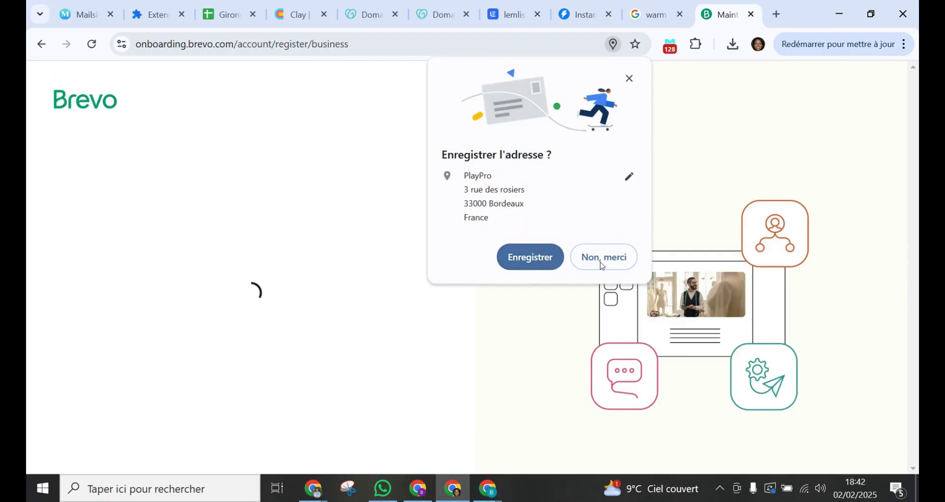
# Declare a team size of 0-1 employé and 1-500 contacts
pyautogui.click(602, 259)
pyautogui.click(162, 255)
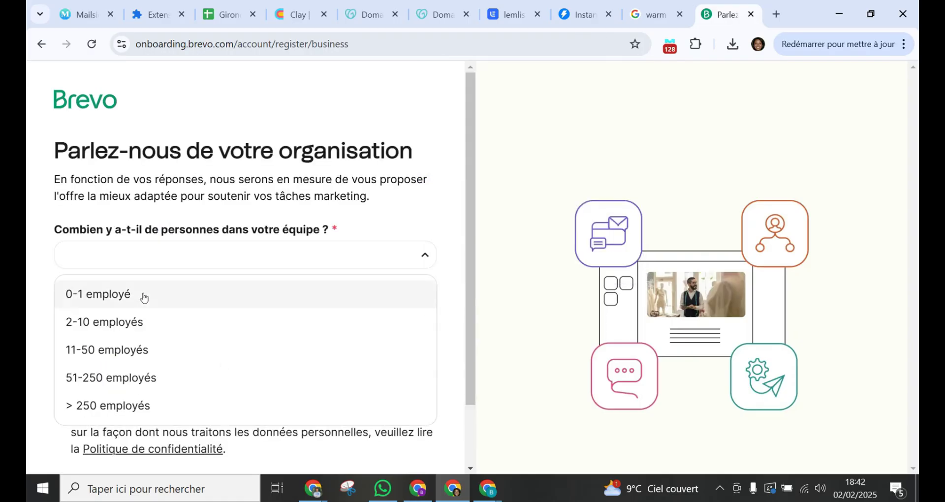
pyautogui.click(142, 295)
pyautogui.scroll(-2, 140, 235)
pyautogui.click(139, 243)
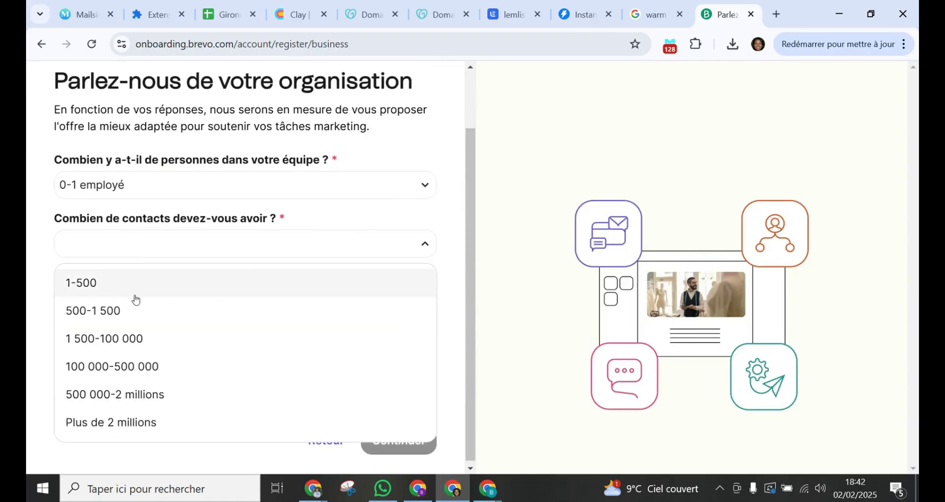
pyautogui.click(124, 286)
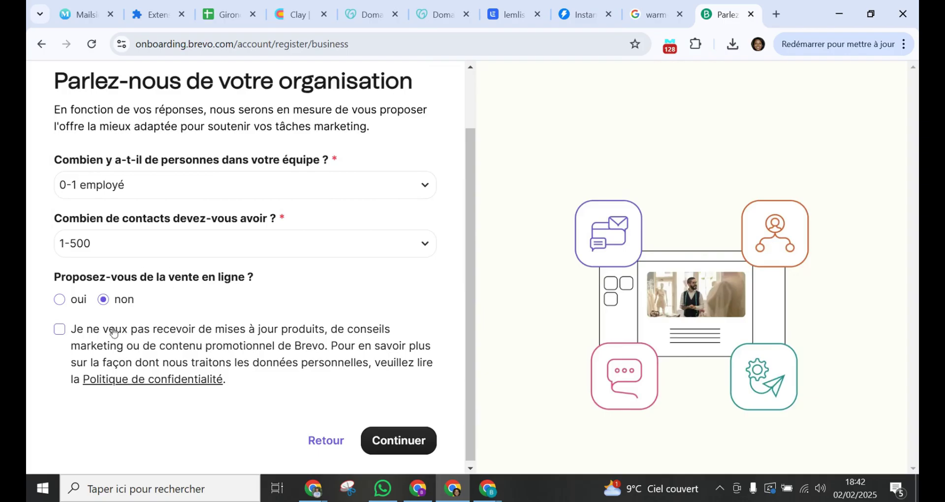
pyautogui.click(392, 443)
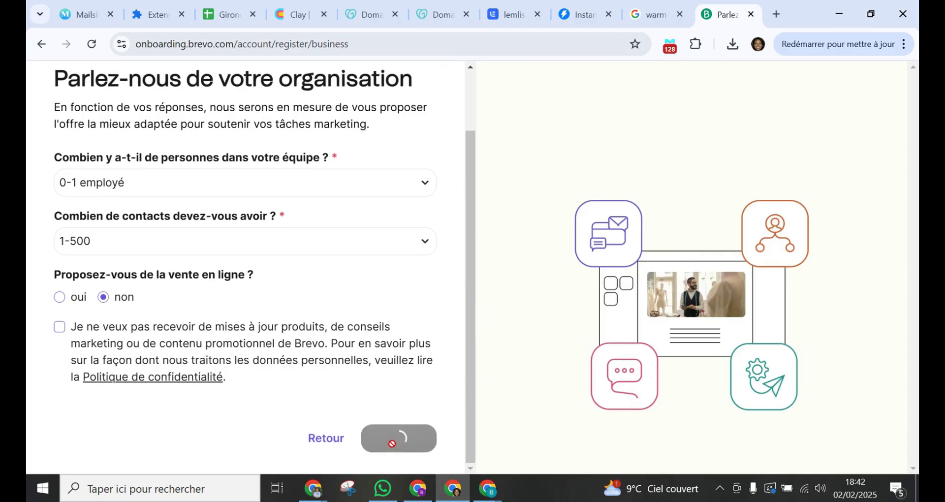
# Enter the account phone number and submit the texted verification code
pyautogui.click(174, 269)
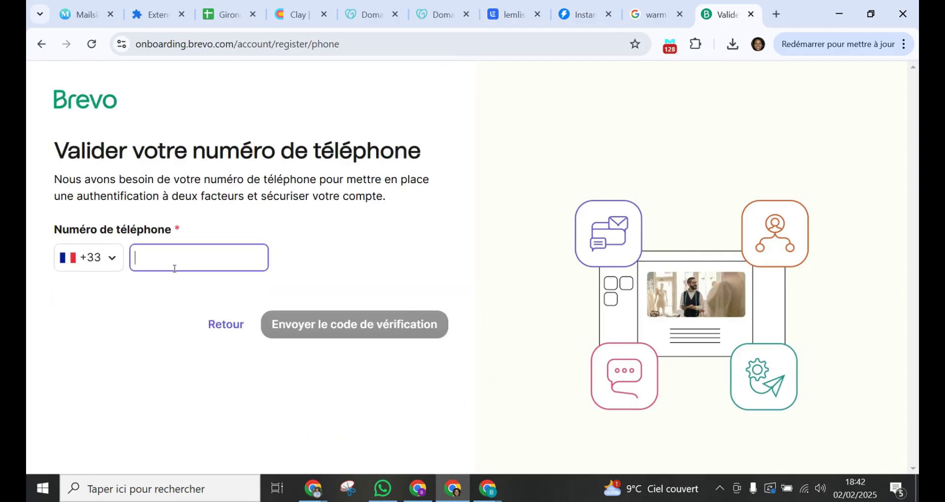
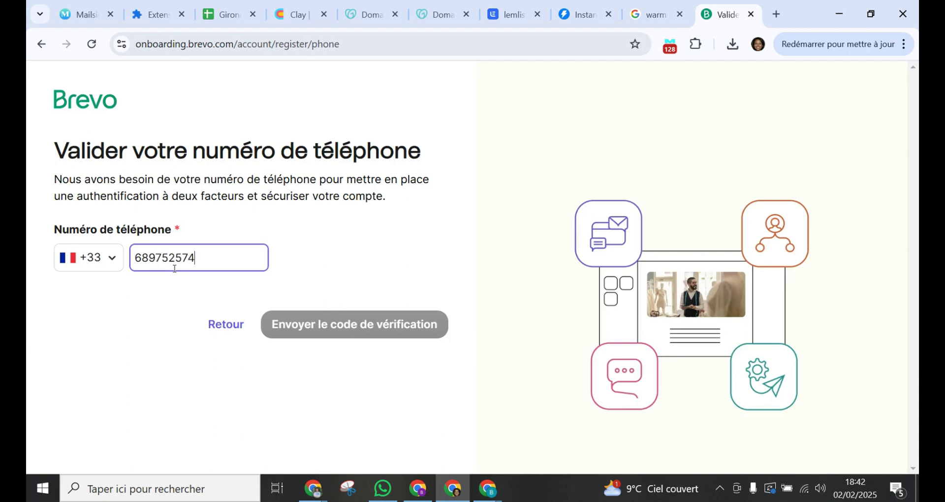
pyautogui.click(344, 323)
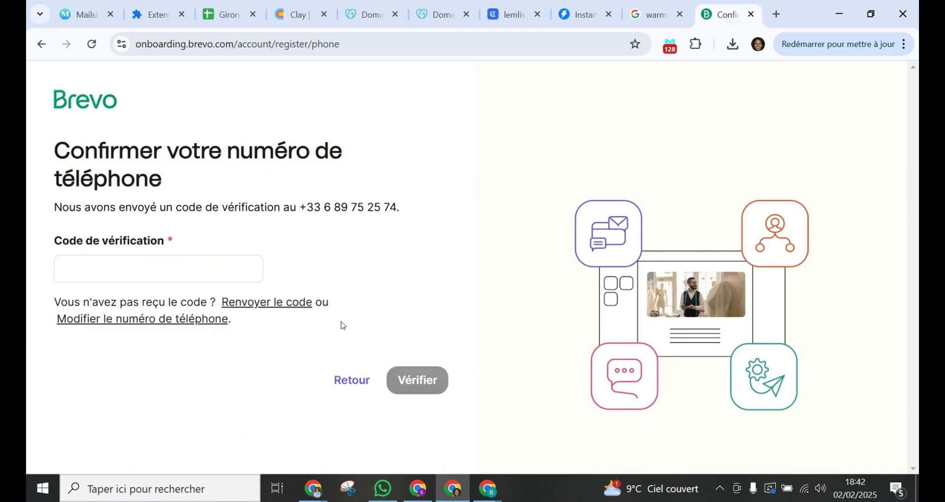
pyautogui.click(129, 270)
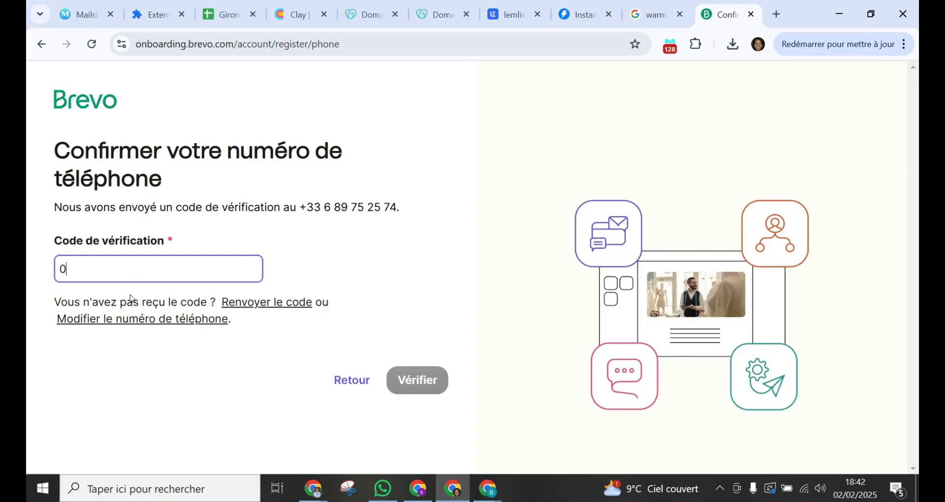
pyautogui.press('Return')
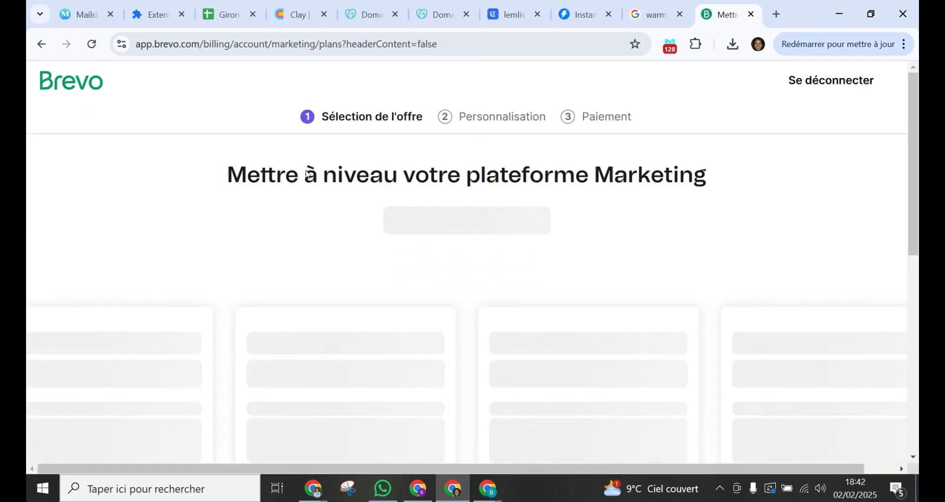
# Continue with the free plan and its 300 emails per day limit
pyautogui.scroll(-5, 197, 222)
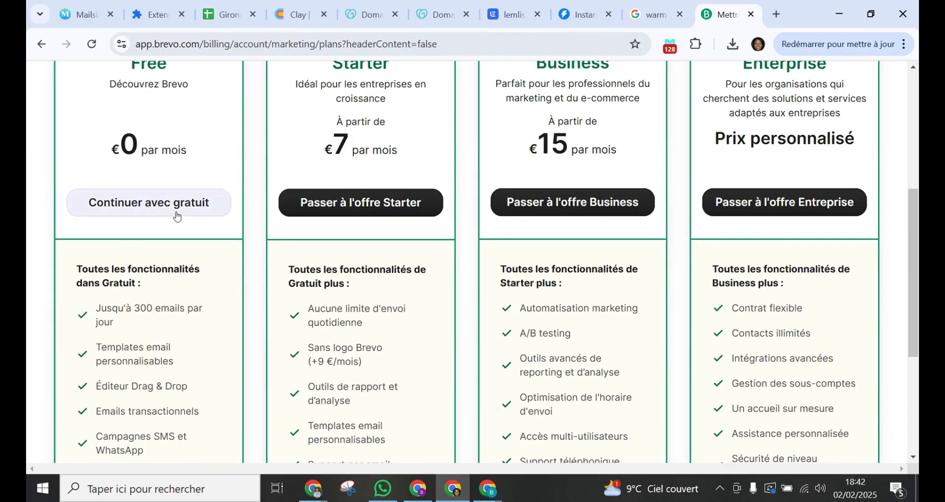
pyautogui.scroll(1, 118, 282)
pyautogui.moveTo(95, 385); pyautogui.dragTo(129, 397)
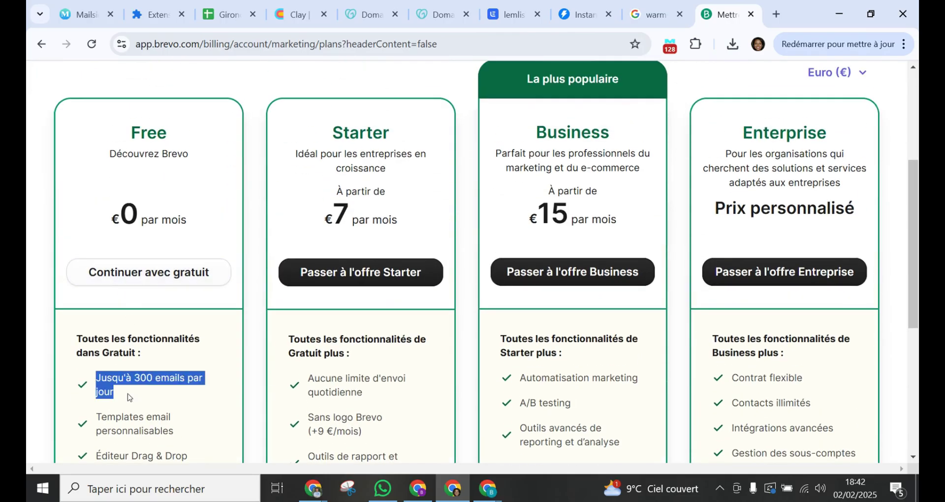
pyautogui.click(127, 274)
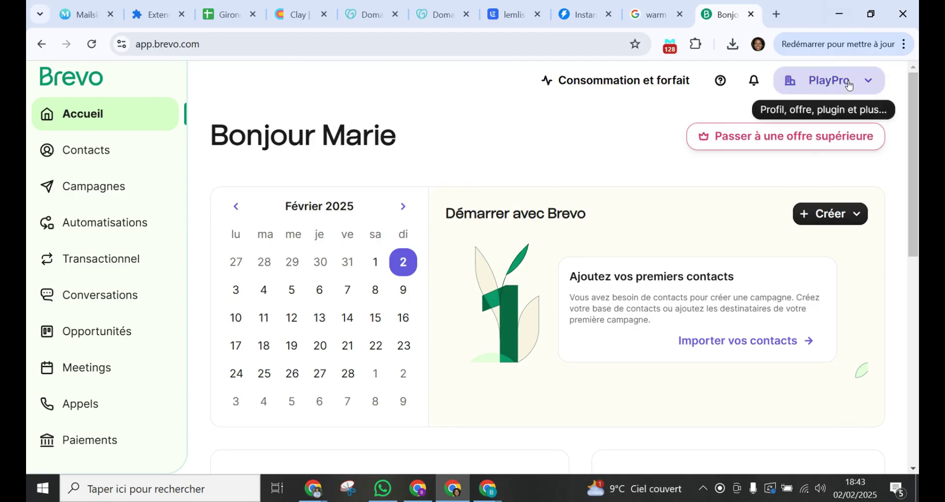
# Go to Expéditeurs, domaines et IP dédiées > Domaines and start adding a domain
pyautogui.click(830, 80)
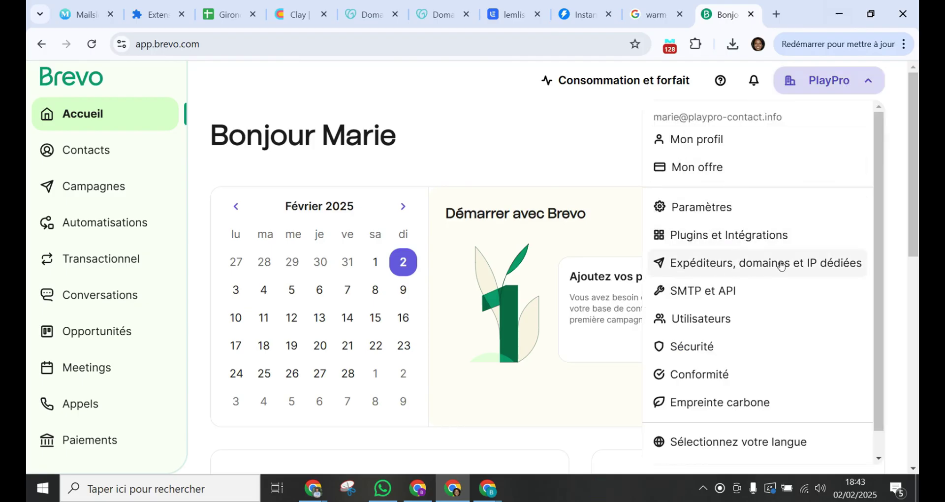
pyautogui.click(748, 268)
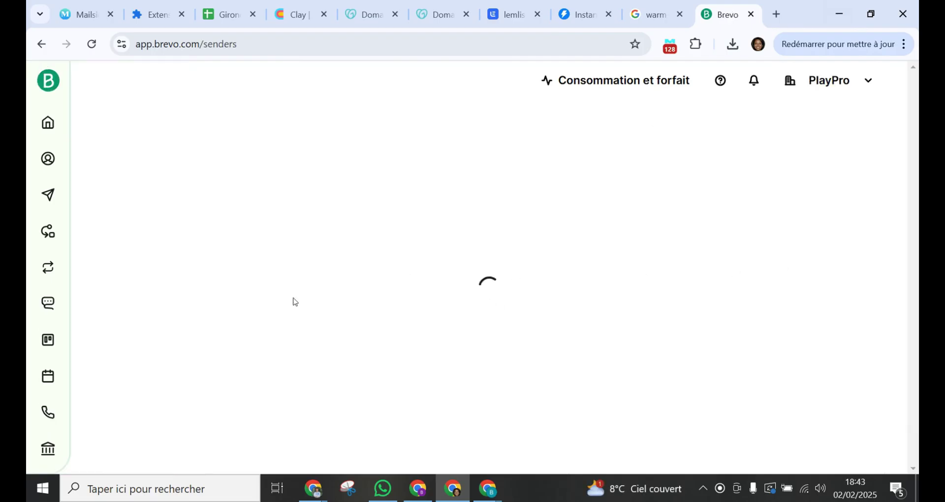
pyautogui.click(226, 205)
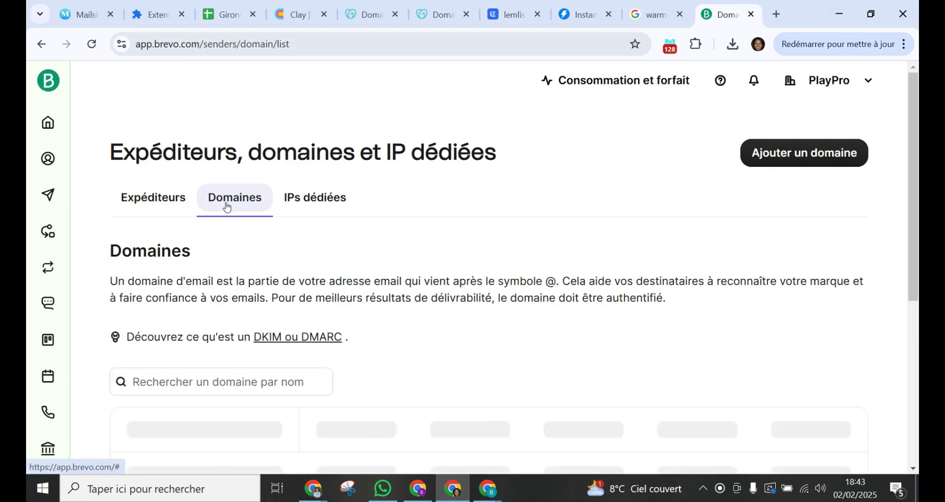
pyautogui.scroll(-3, 296, 216)
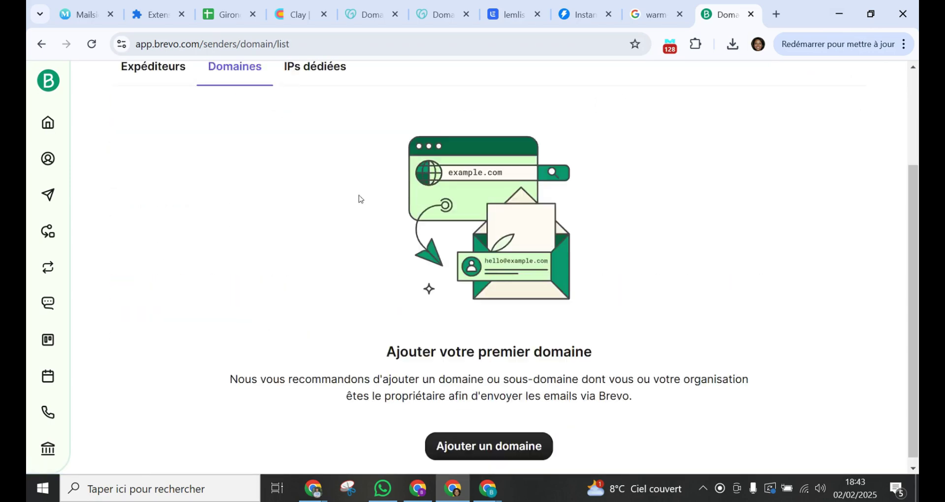
pyautogui.scroll(3, 697, 163)
pyautogui.click(798, 153)
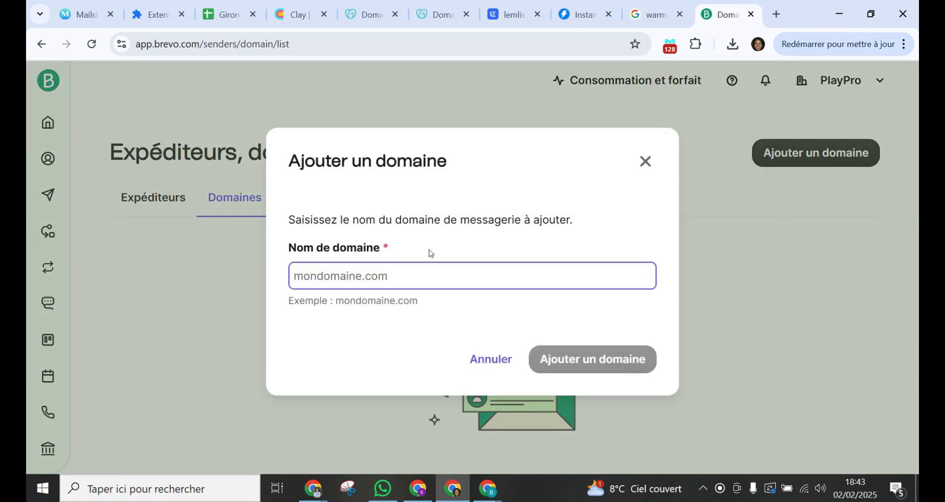
# Copy playpro-contact.info from GoDaddy into Brevo's domain name field
pyautogui.click(426, 14)
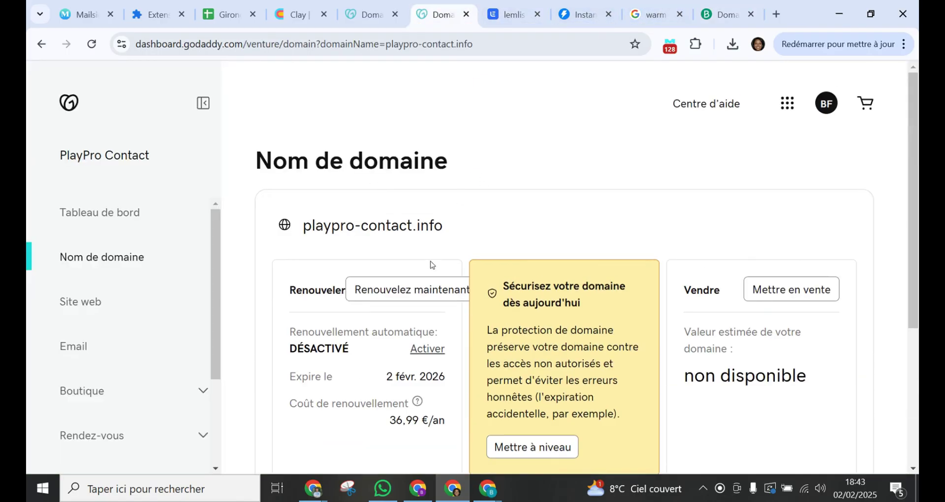
pyautogui.scroll(-3, 333, 295)
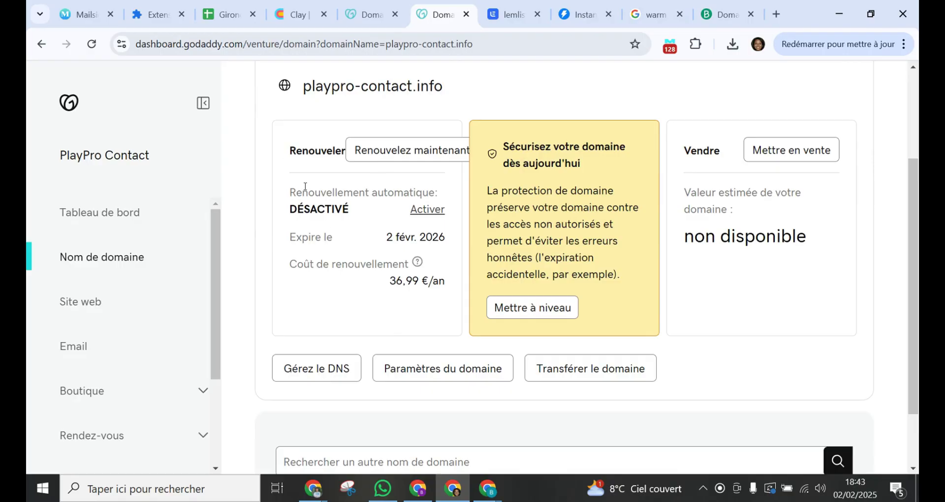
pyautogui.tripleClick(303, 210)
pyautogui.scroll(3, 375, 198)
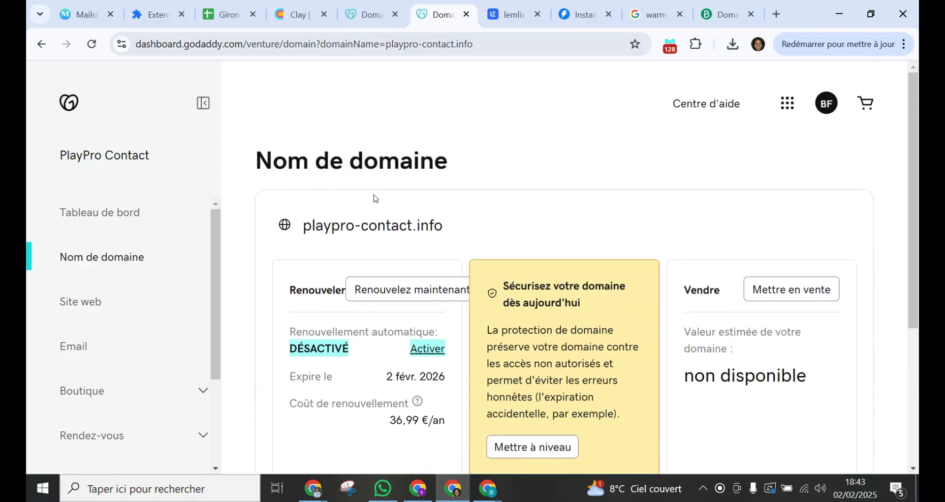
pyautogui.tripleClick(384, 227)
pyautogui.hotkey('ctrl', 'c')
pyautogui.click(723, 15)
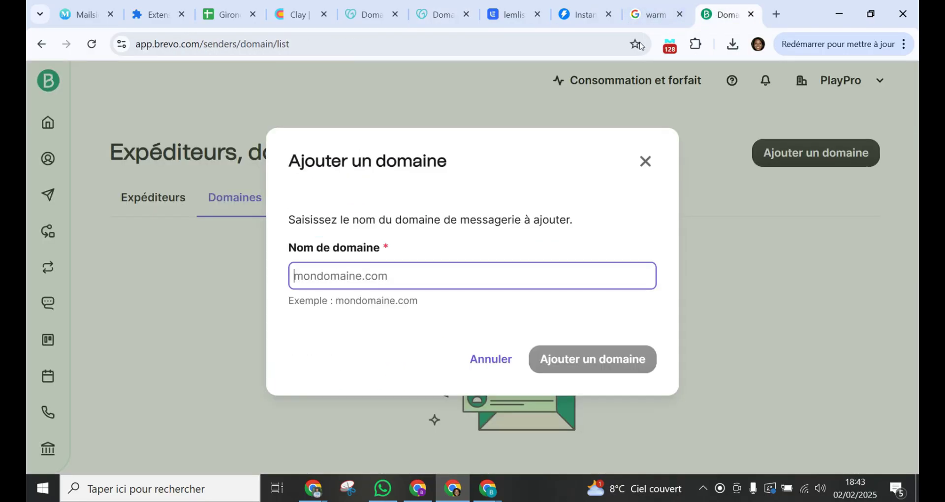
pyautogui.hotkey('ctrl', 'v')
# Add the domain and choose automatic authentication via the Entri connection
pyautogui.click(603, 361)
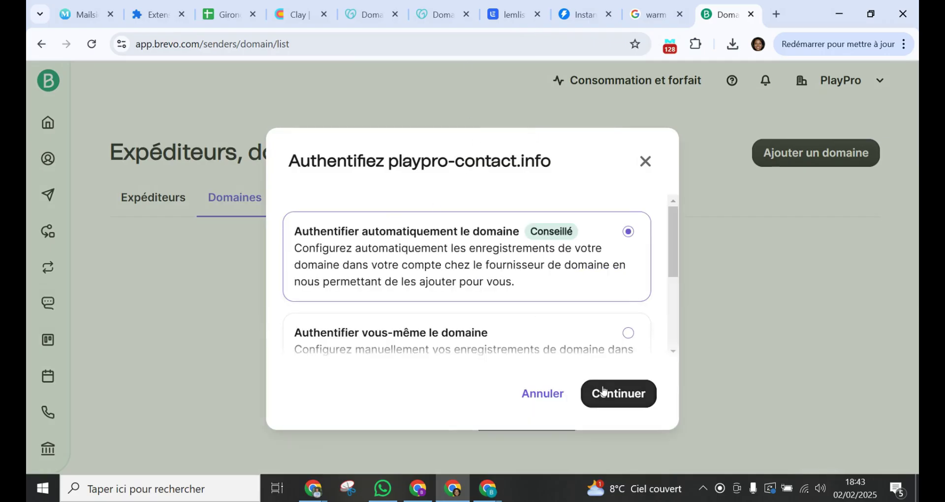
pyautogui.click(620, 395)
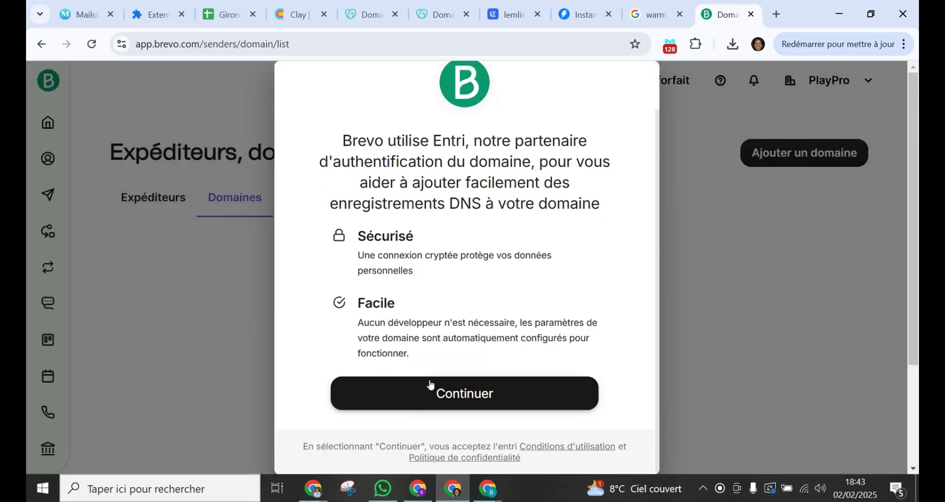
pyautogui.click(430, 385)
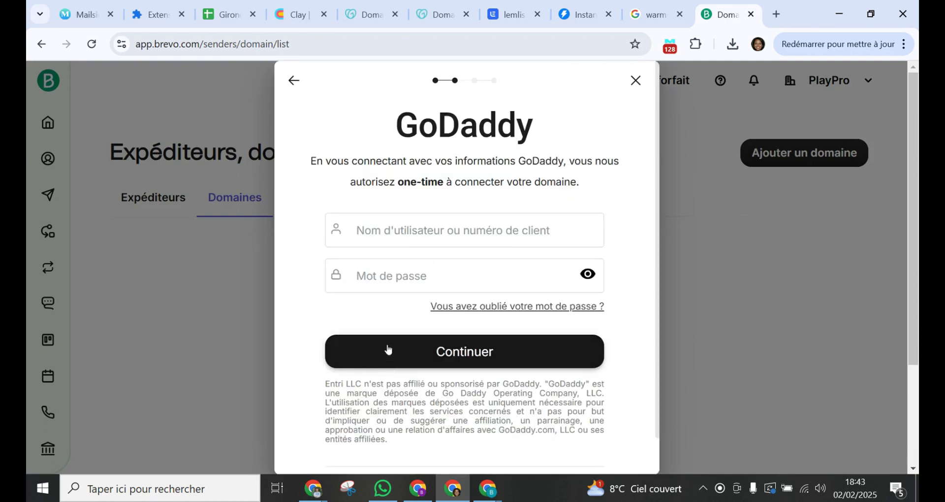
# Copy the GoDaddy account e-mail from its profile panel
pyautogui.click(396, 231)
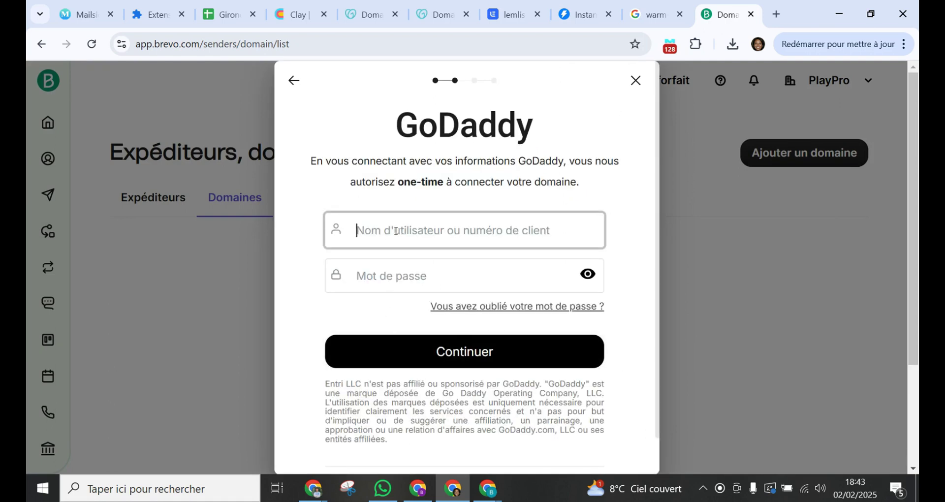
pyautogui.scroll(-1, 393, 245)
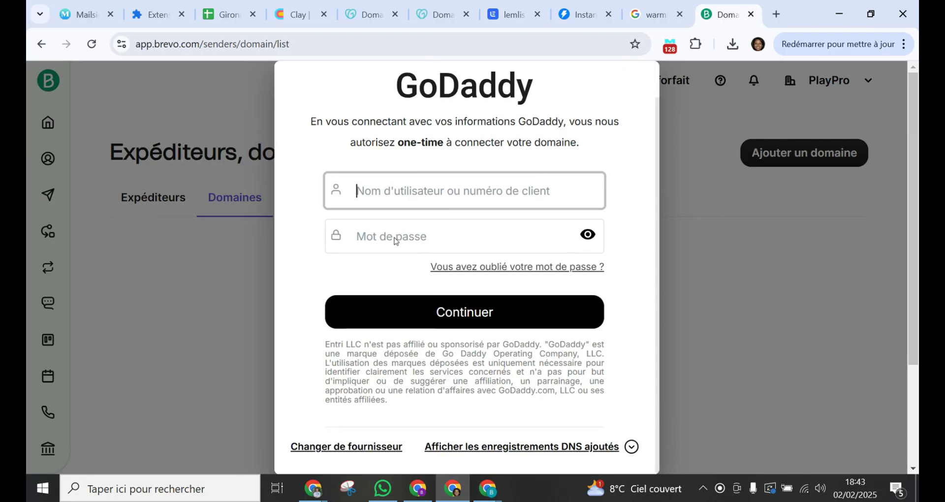
pyautogui.scroll(1, 393, 238)
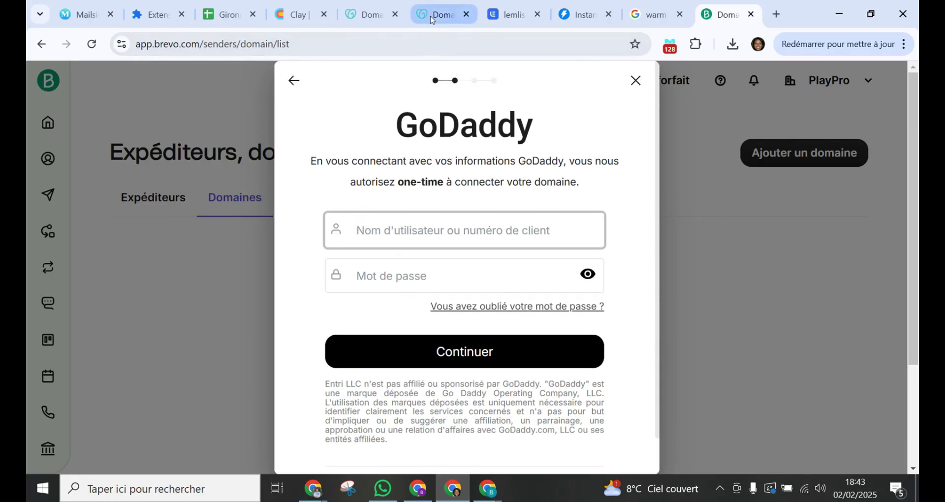
pyautogui.click(436, 14)
pyautogui.click(825, 107)
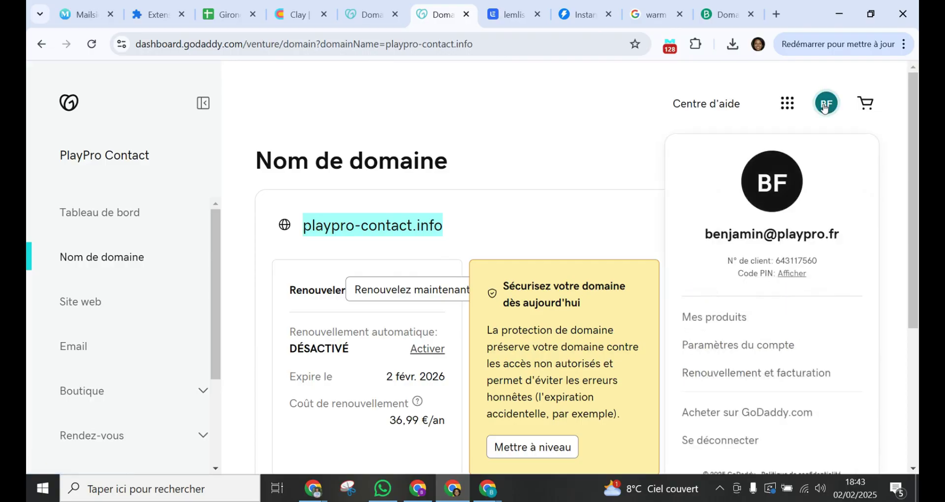
pyautogui.tripleClick(755, 237)
pyautogui.hotkey('ctrl', 'c')
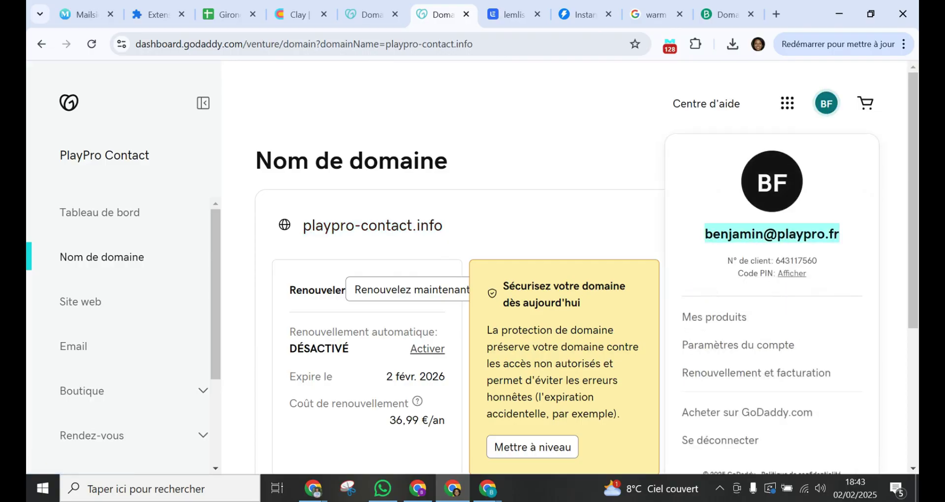
# Sign in to GoDaddy with the copied e-mail and password, declining to save the password
pyautogui.click(723, 15)
pyautogui.hotkey('ctrl', 'v')
pyautogui.press('Tab')
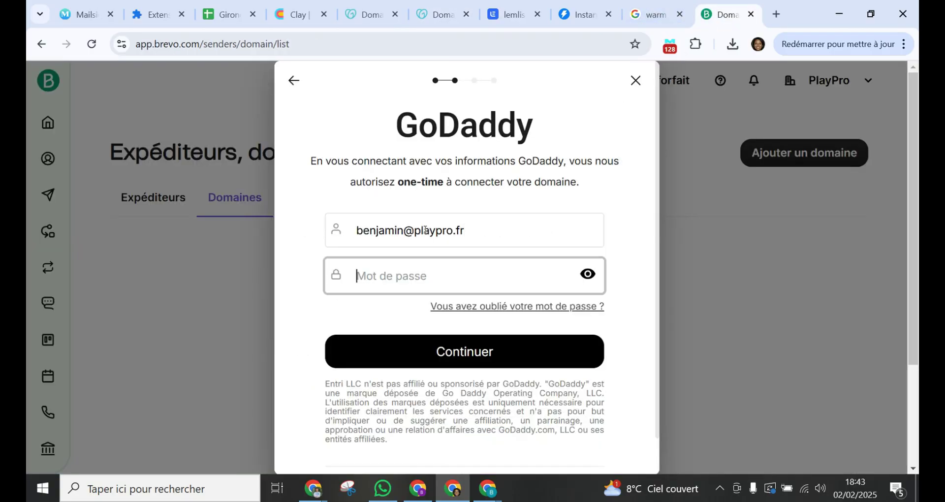
pyautogui.write('•')
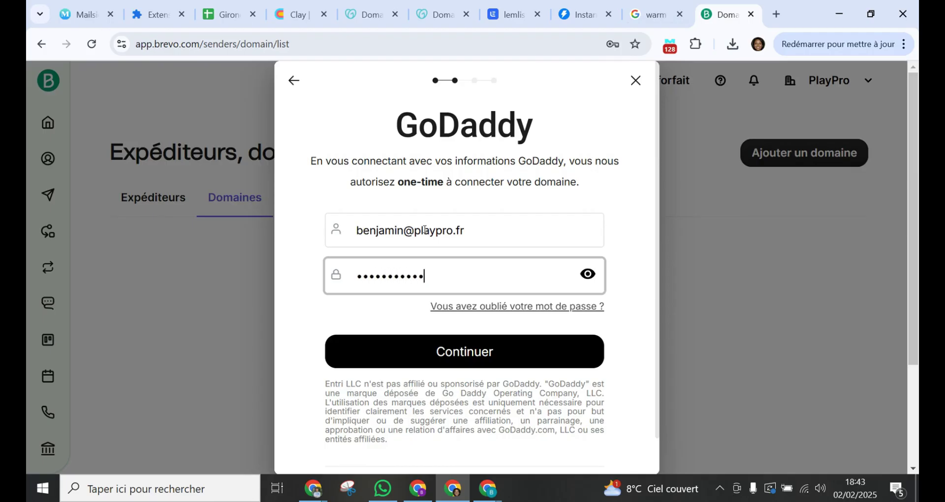
pyautogui.write('••••••••••')
pyautogui.press('Return')
pyautogui.click(601, 274)
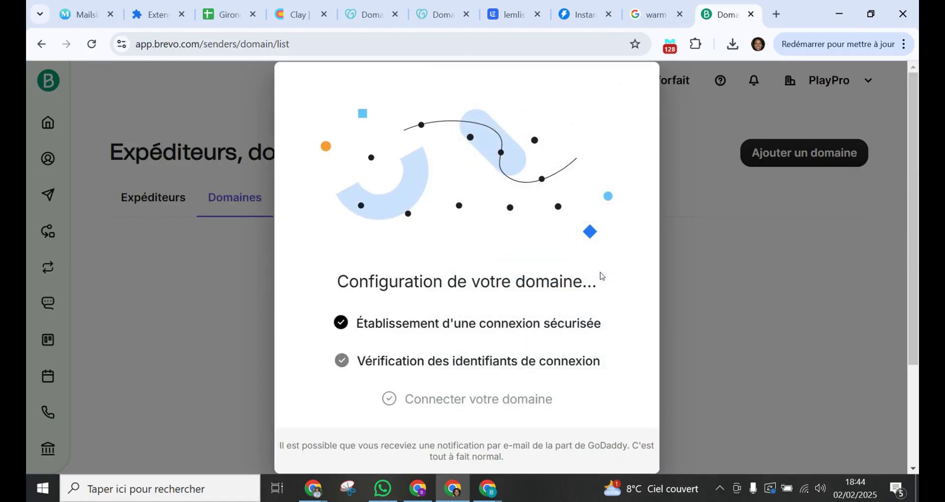
pyautogui.scroll(-3, 438, 306)
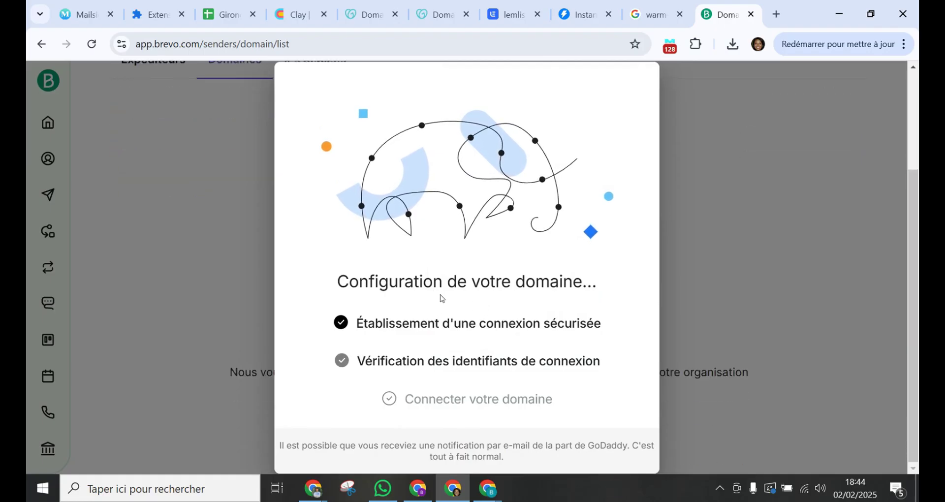
pyautogui.scroll(3, 442, 298)
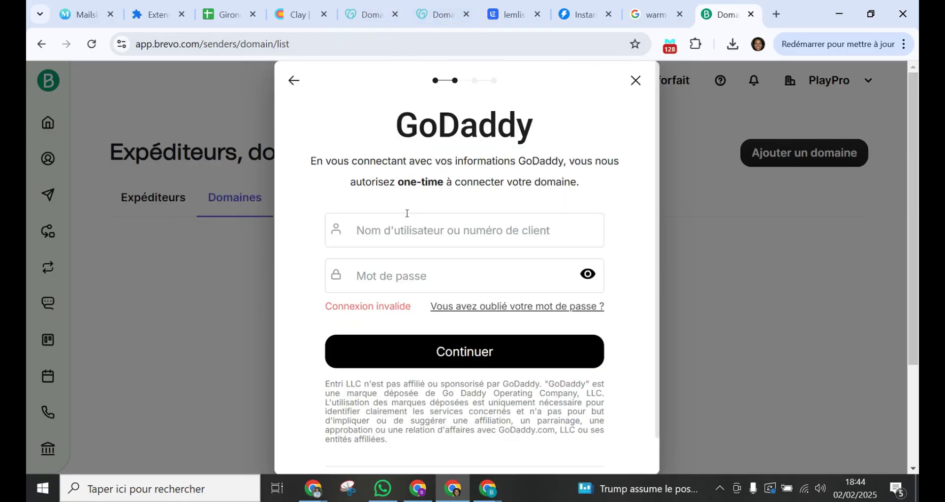
# Retry the GoDaddy login with the pasted e-mail and retyped password, then close the warm-up email tab
pyautogui.click(389, 235)
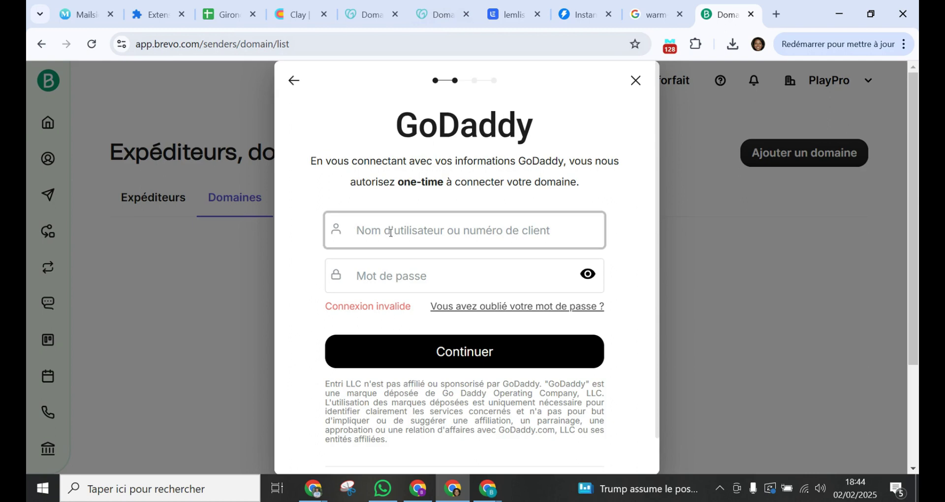
pyautogui.hotkey('ctrl', 'v')
pyautogui.press('Tab')
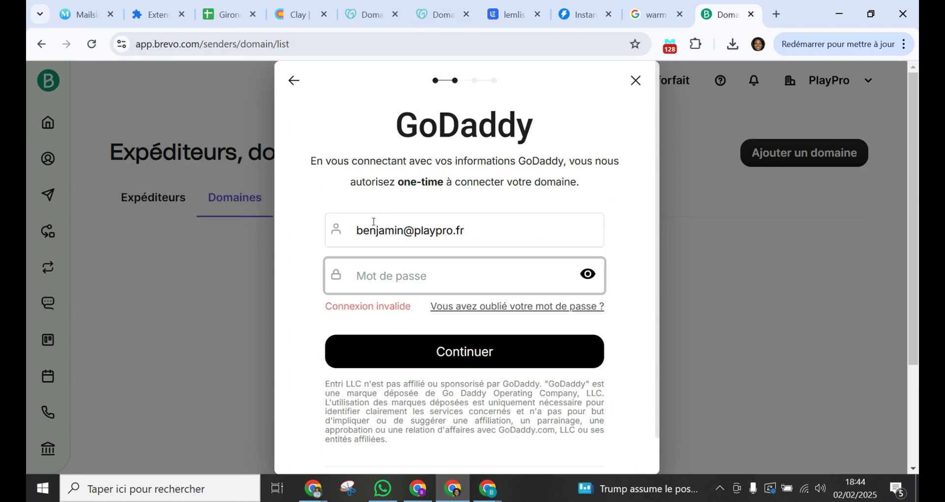
pyautogui.write('***')
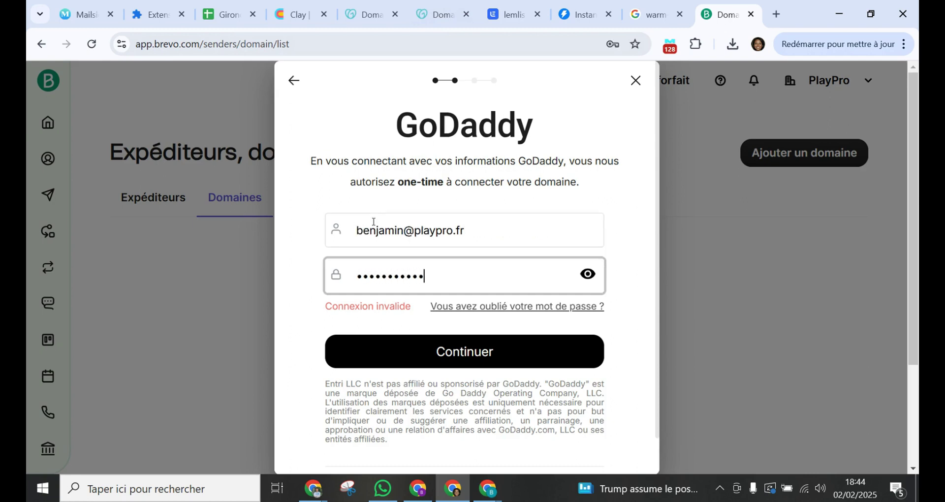
pyautogui.hotkey('ctrl', 'a')
pyautogui.write('*')
pyautogui.press('Return')
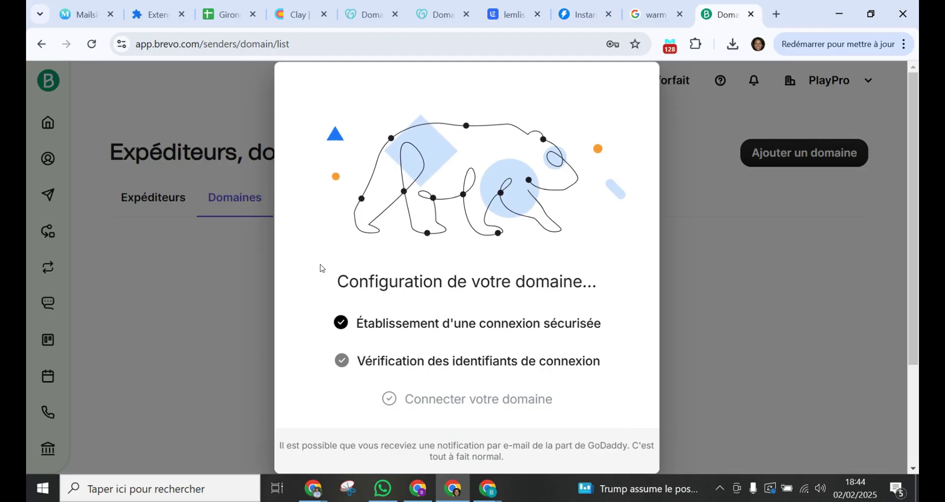
pyautogui.scroll(-3, 529, 220)
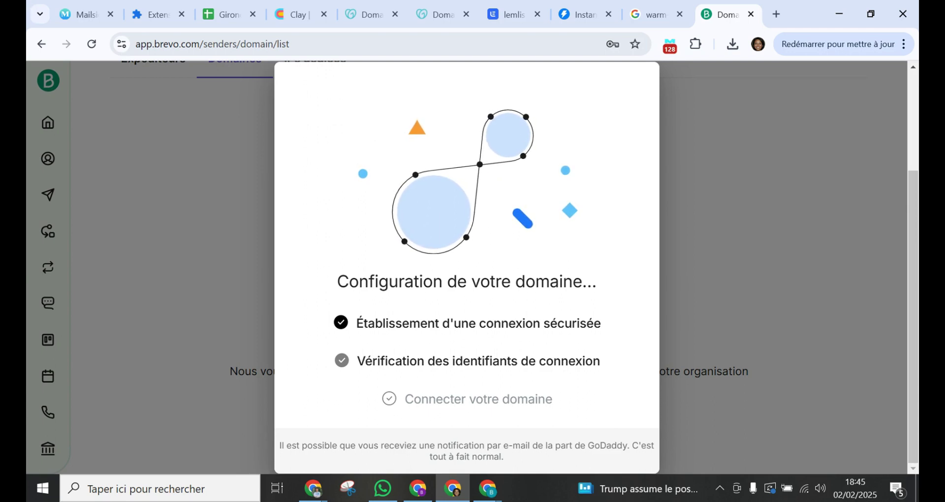
pyautogui.click(680, 14)
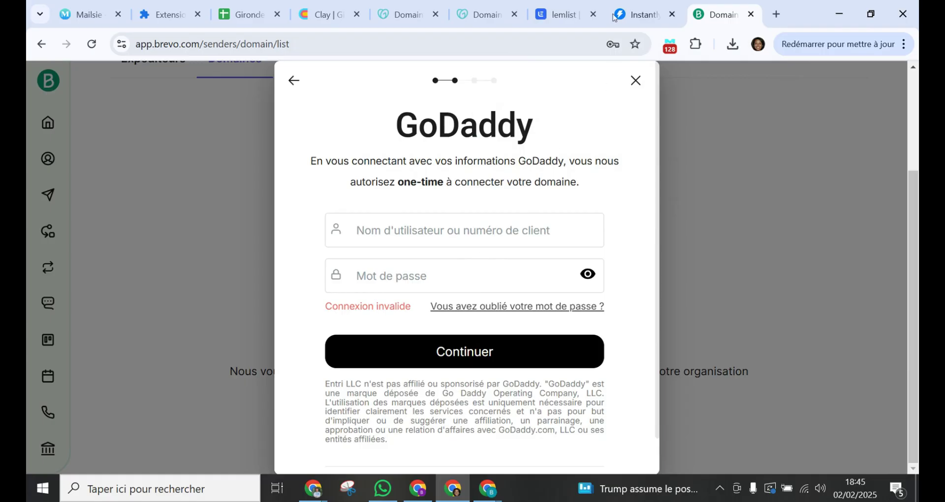
# Sign out of the GoDaddy account and return to the GoDaddy sign-in page
pyautogui.click(486, 11)
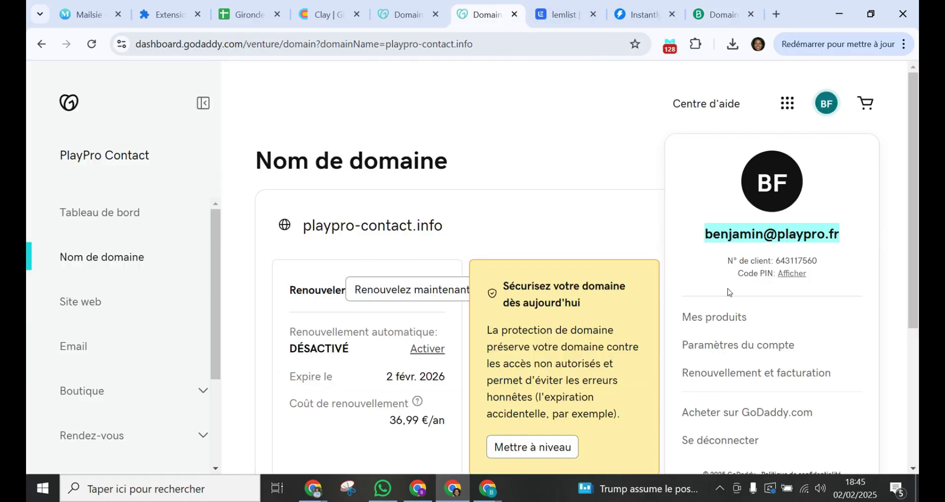
pyautogui.click(687, 285)
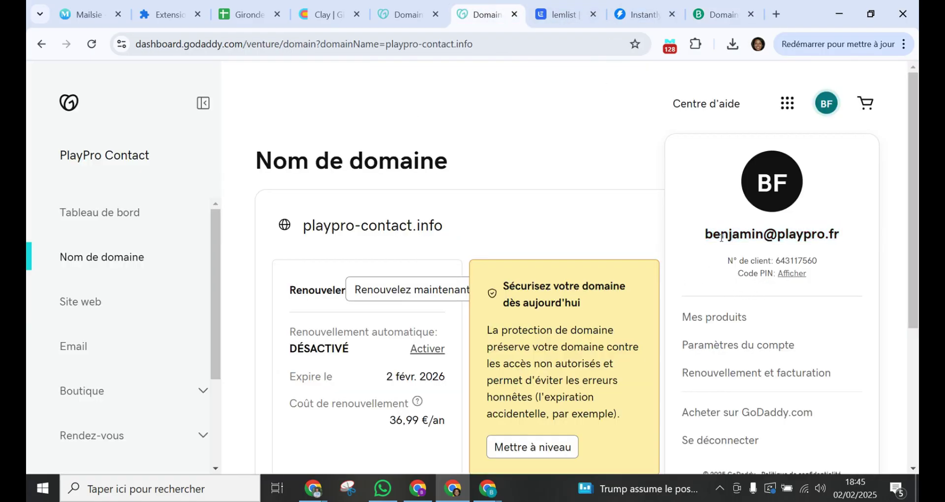
pyautogui.scroll(-4, 722, 238)
pyautogui.click(717, 225)
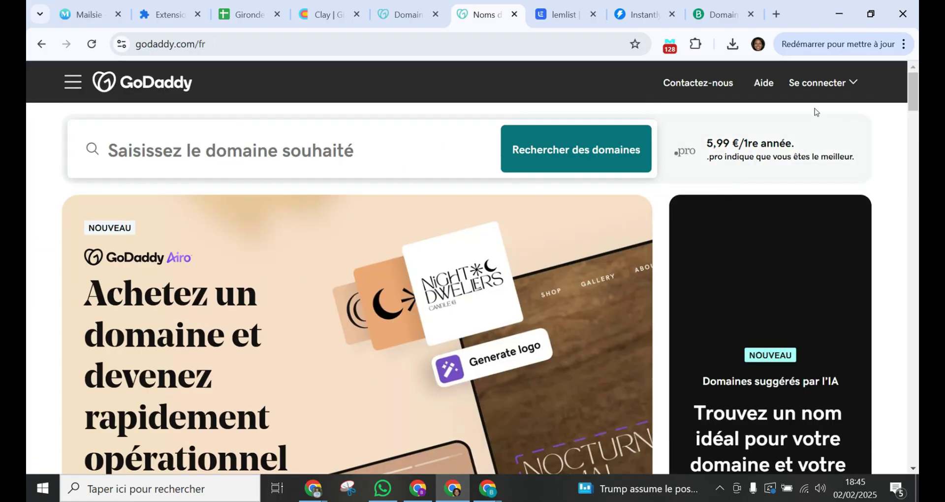
pyautogui.click(816, 88)
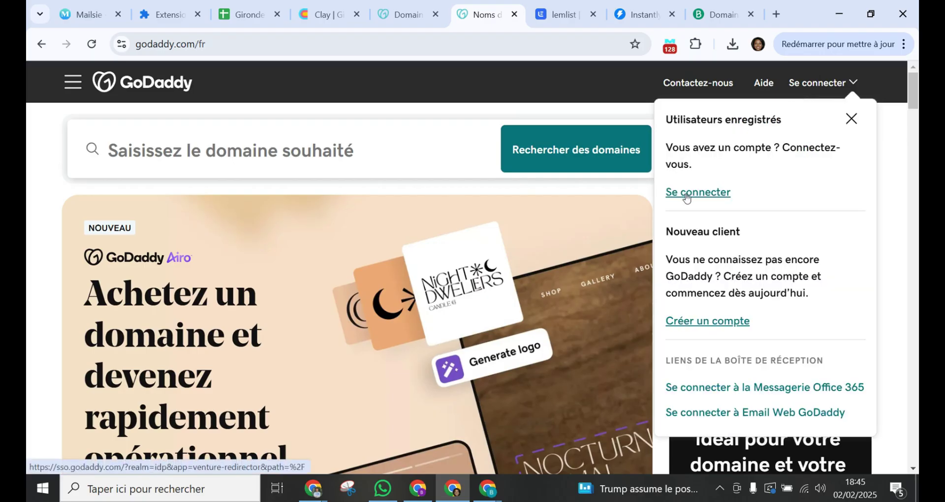
pyautogui.click(687, 192)
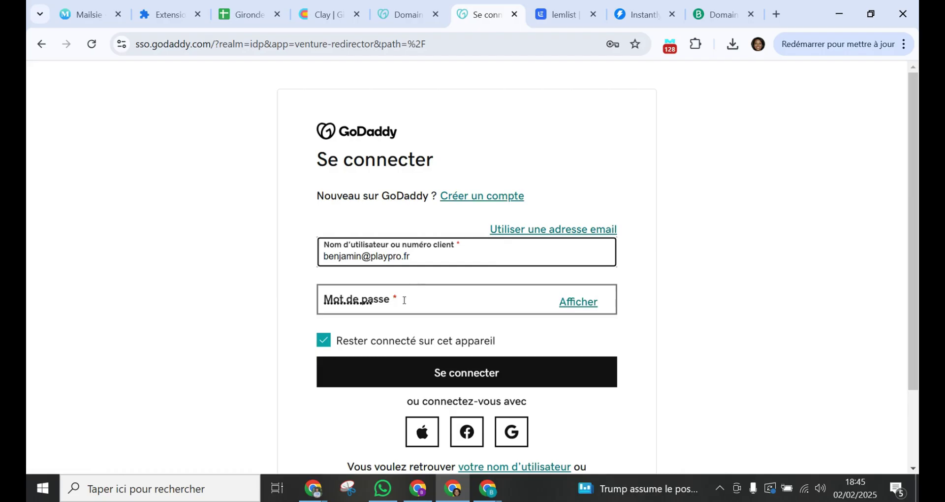
pyautogui.click(404, 301)
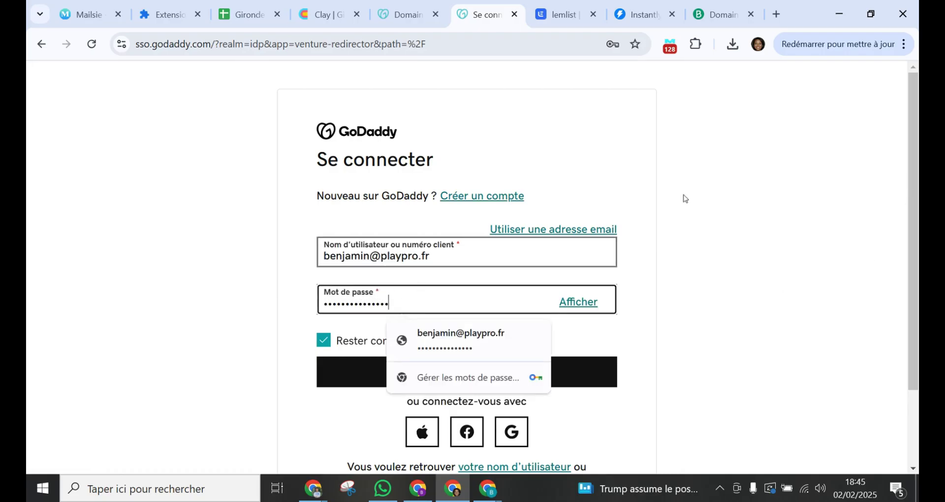
# In Brevo's GoDaddy connect dialog, sign in with the GoDaddy account e-mail and password
pyautogui.click(488, 489)
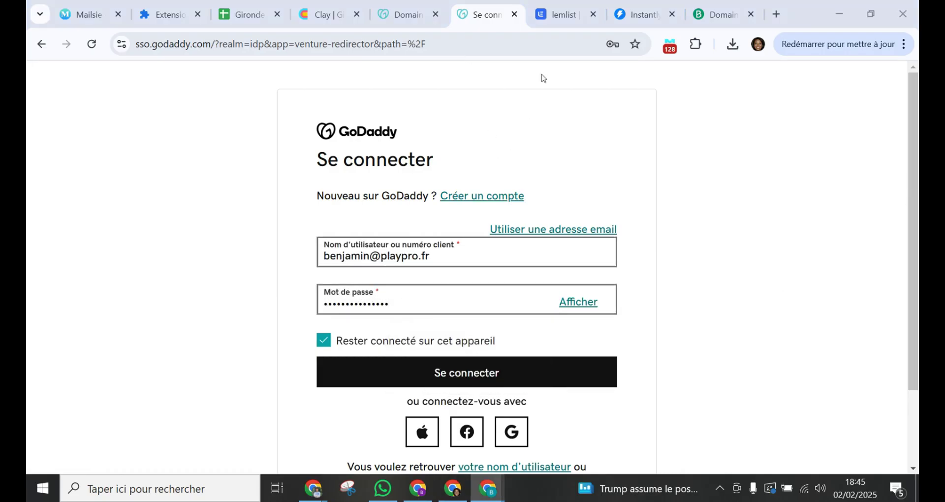
pyautogui.click(642, 20)
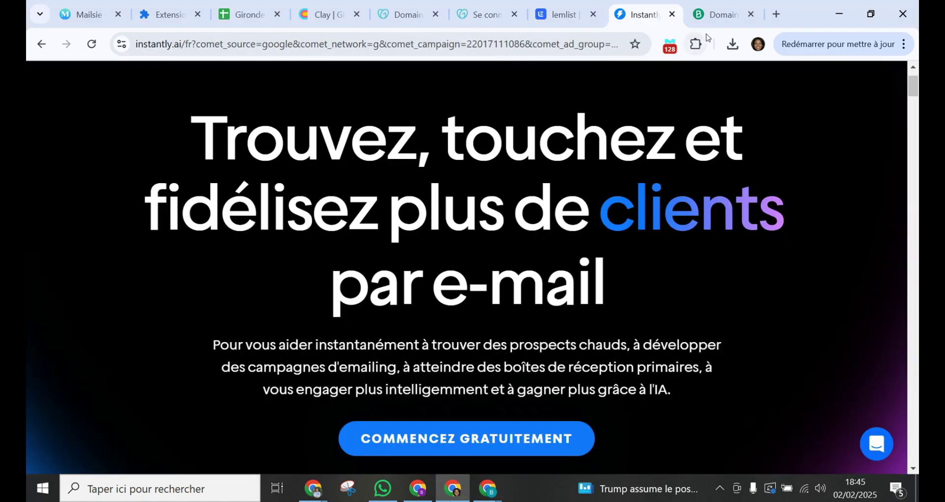
pyautogui.click(719, 15)
pyautogui.click(375, 228)
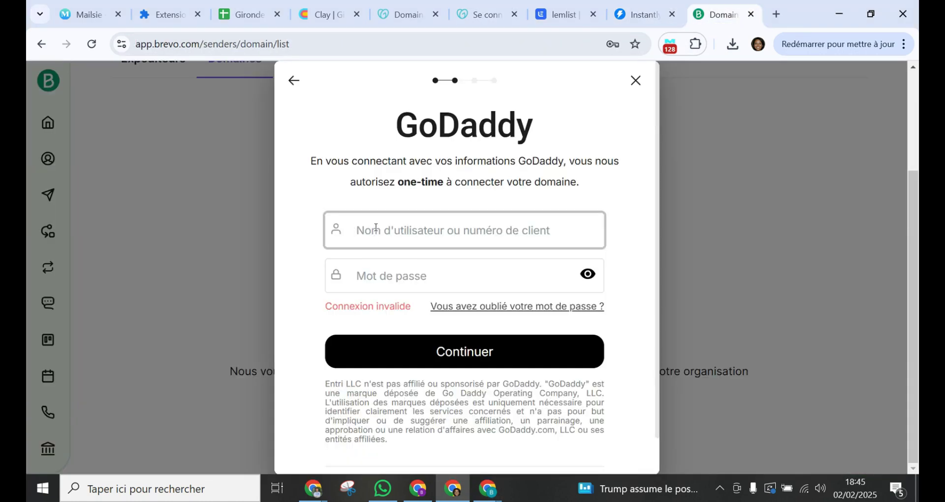
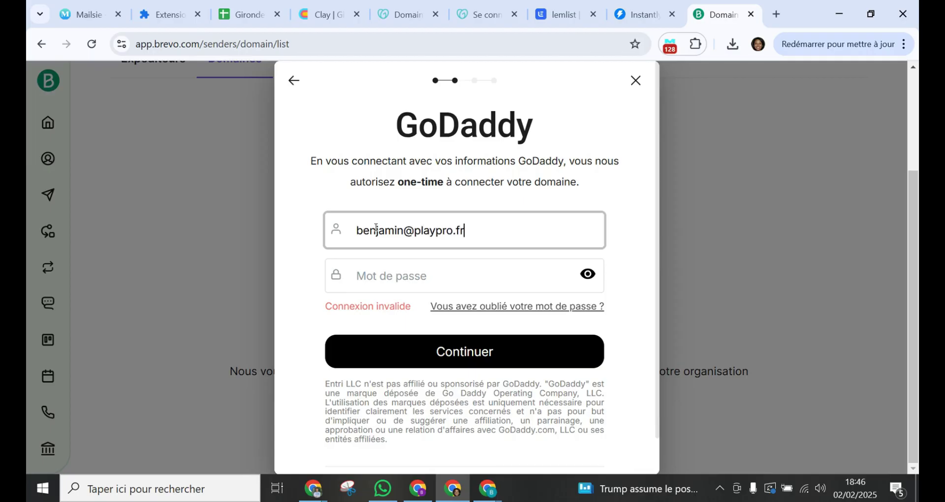
pyautogui.press('Tab')
pyautogui.hotkey('ctrl', 'v')
pyautogui.press('Return')
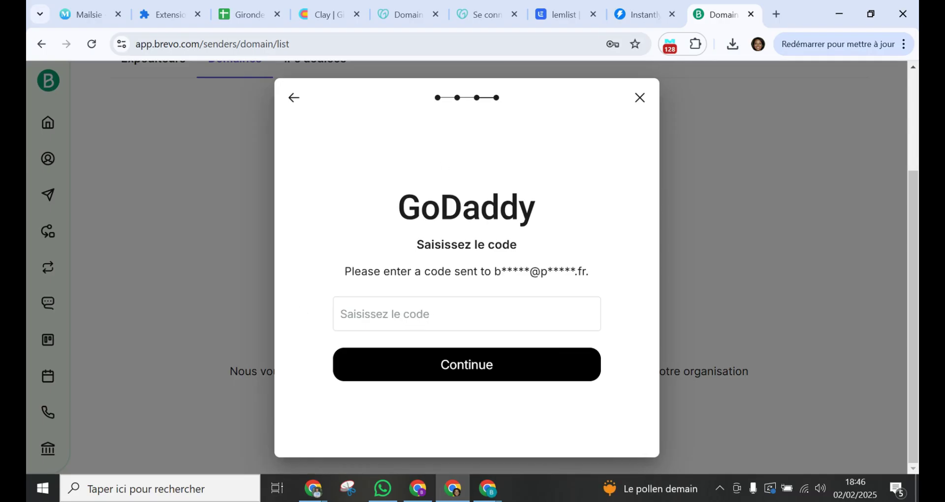
# Paste the e-mailed GoDaddy verification code and submit it
pyautogui.click(487, 488)
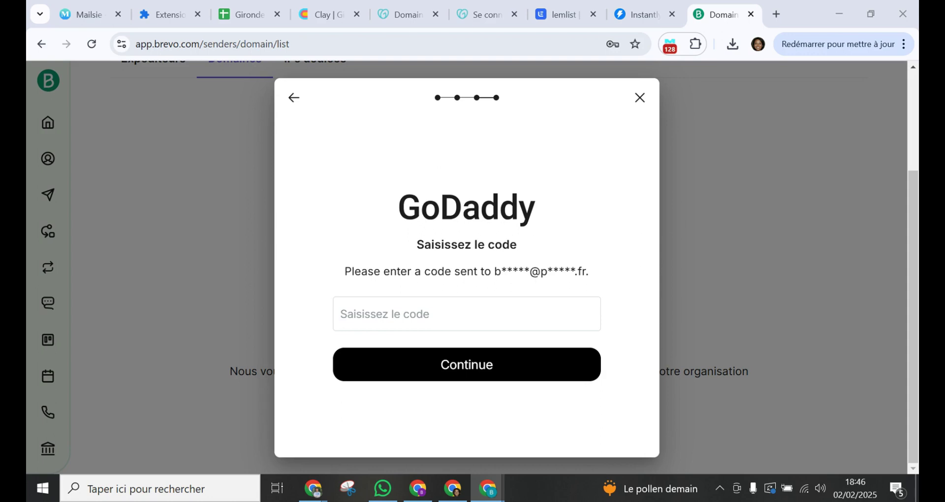
pyautogui.click(462, 303)
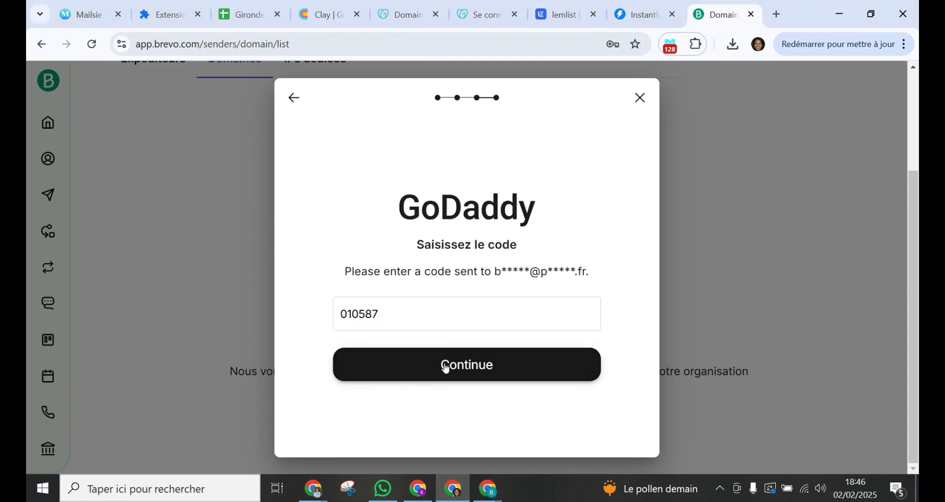
pyautogui.click(446, 365)
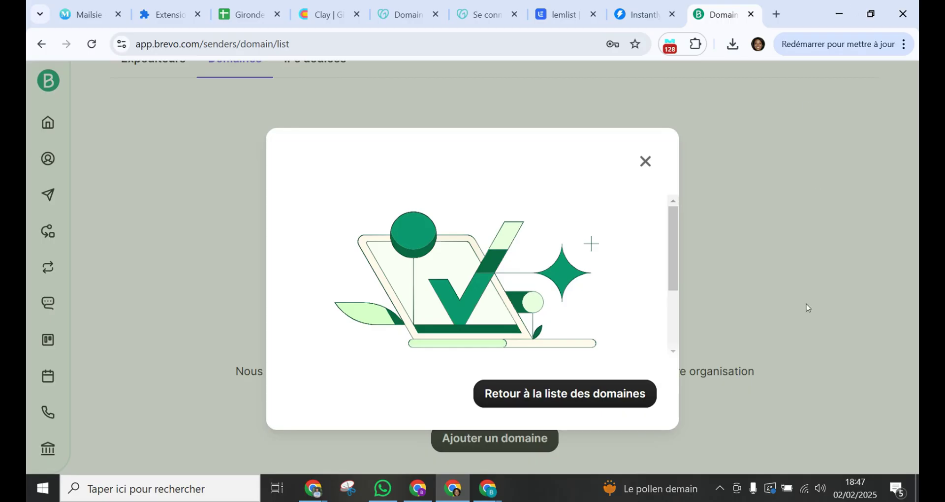
# Return to the domain list, review the verified PlayPro sender, and open the IPs dédiées tab
pyautogui.click(557, 396)
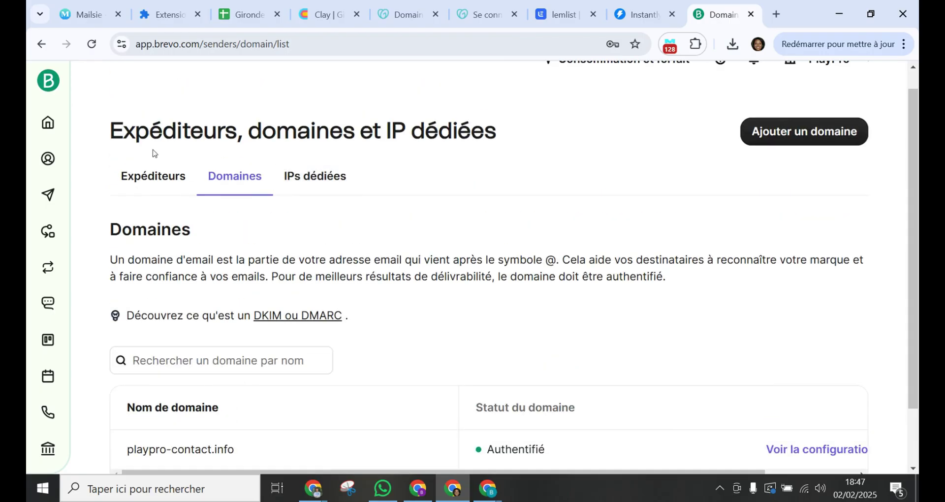
pyautogui.click(140, 184)
pyautogui.scroll(-2, 257, 191)
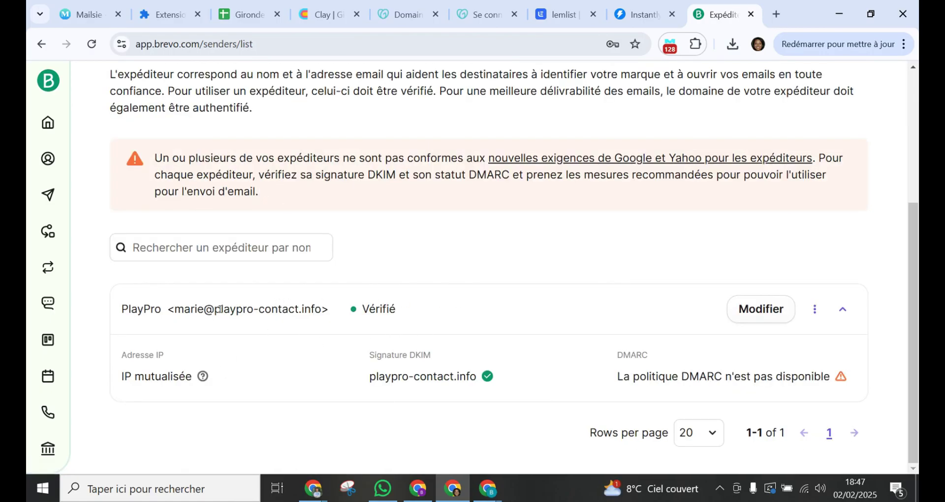
pyautogui.scroll(4, 423, 283)
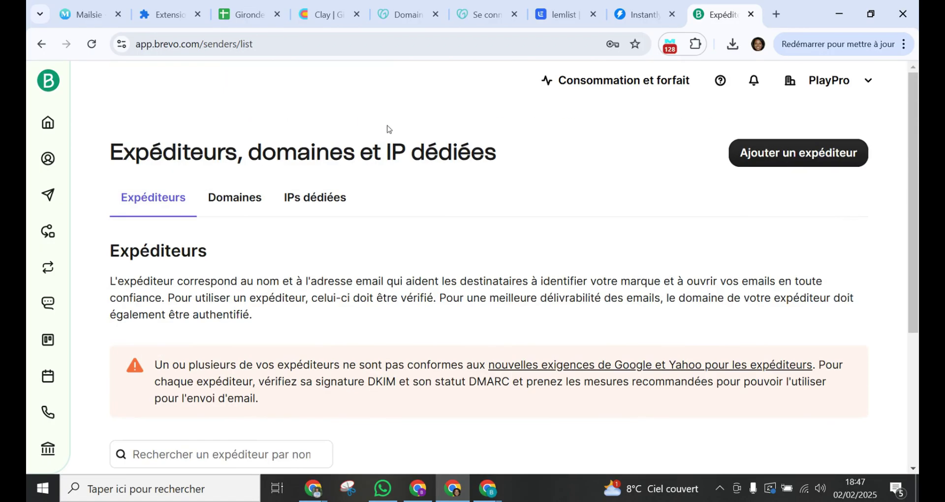
pyautogui.click(324, 202)
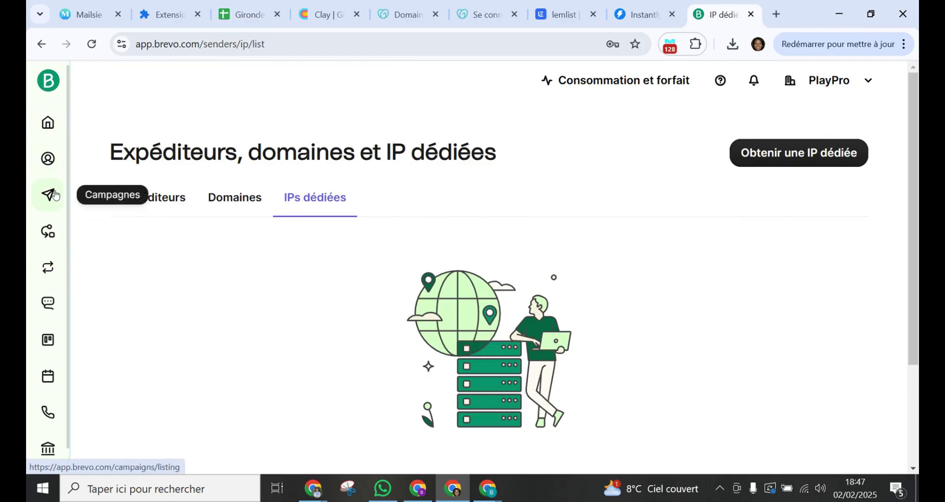
# From Contacts > Listes, start a new list named 'Agence Immo AURA'
pyautogui.moveTo(56, 160)
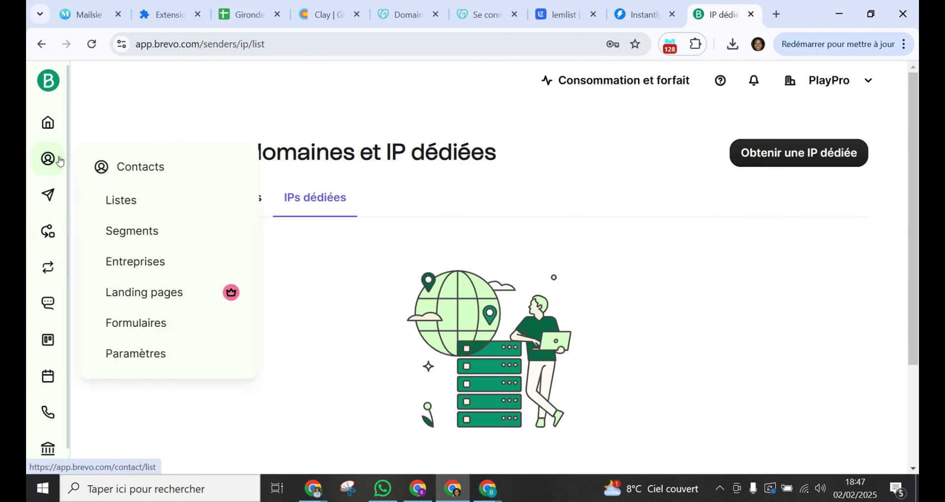
pyautogui.click(137, 200)
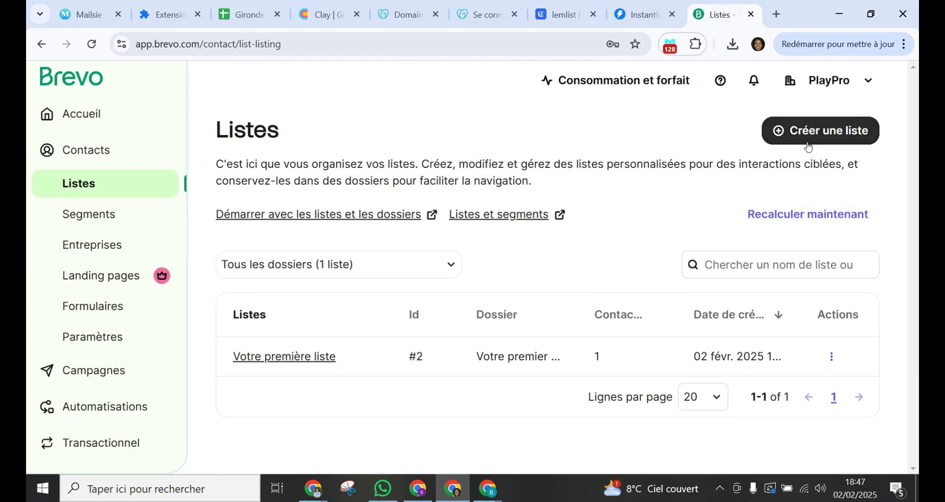
pyautogui.click(808, 141)
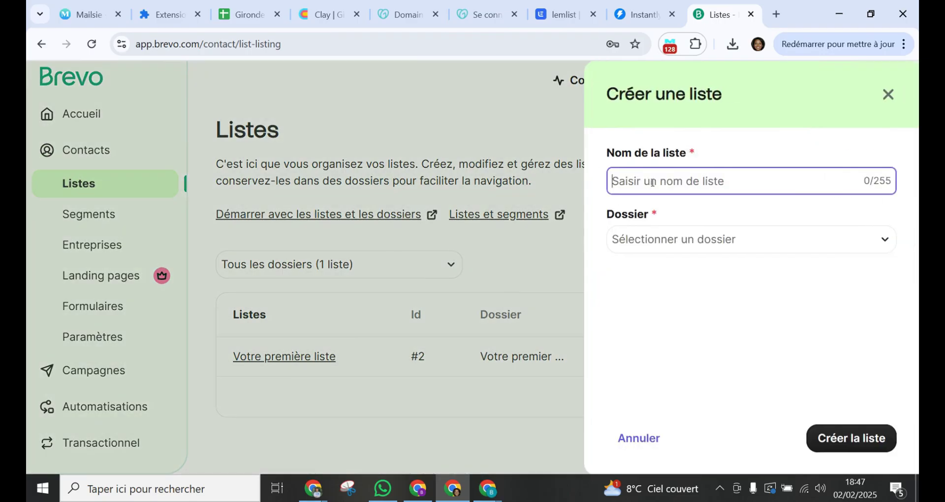
pyautogui.write('Agence I')
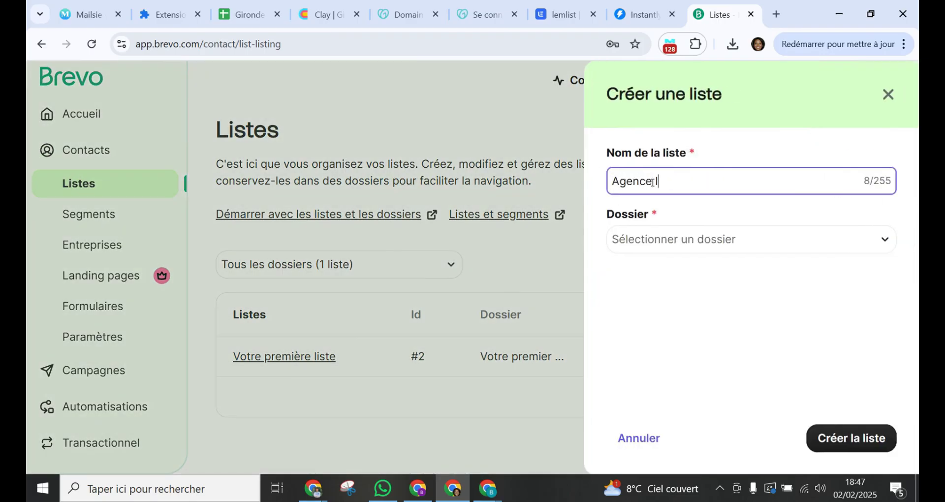
pyautogui.write('mmo AUR')
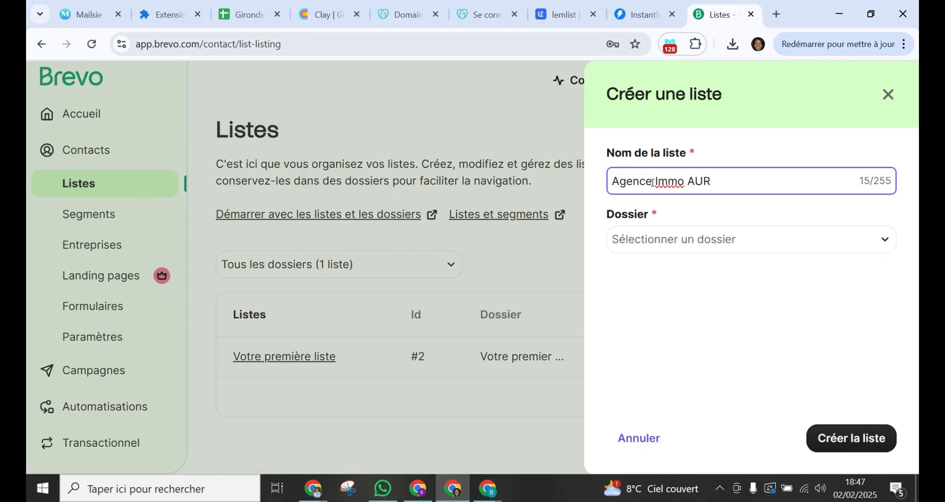
pyautogui.write('A')
pyautogui.moveTo(687, 181); pyautogui.dragTo(609, 177)
pyautogui.click(671, 179)
pyautogui.moveTo(684, 181); pyautogui.dragTo(593, 188)
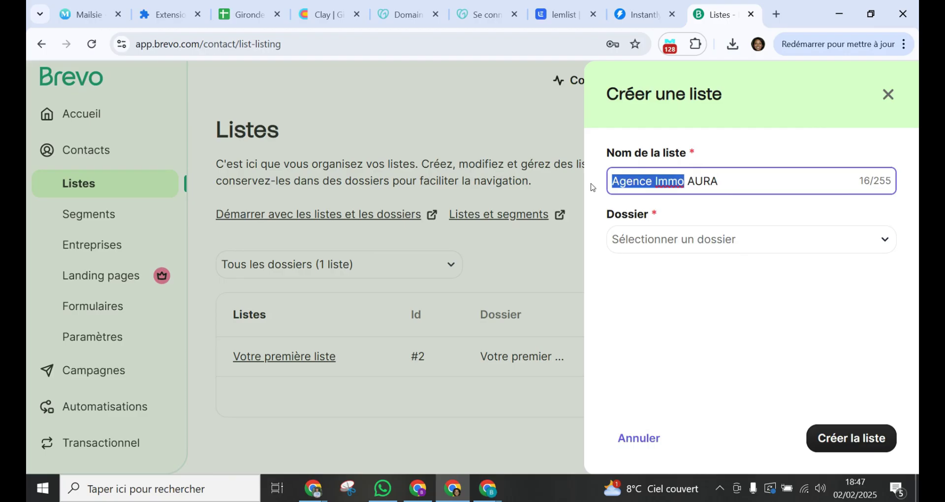
pyautogui.doubleClick(705, 180)
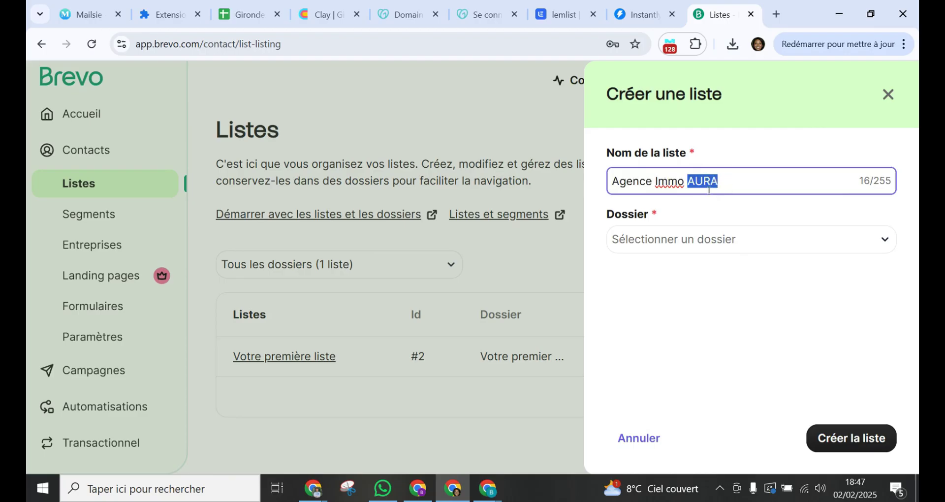
# Place the list in Votre premier Dossier, create it, and open the new list
pyautogui.click(686, 239)
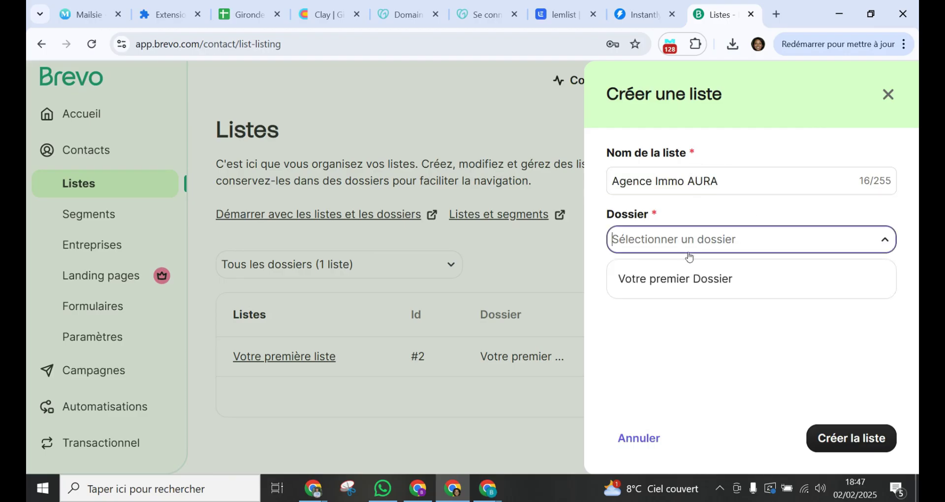
pyautogui.click(685, 279)
pyautogui.click(869, 445)
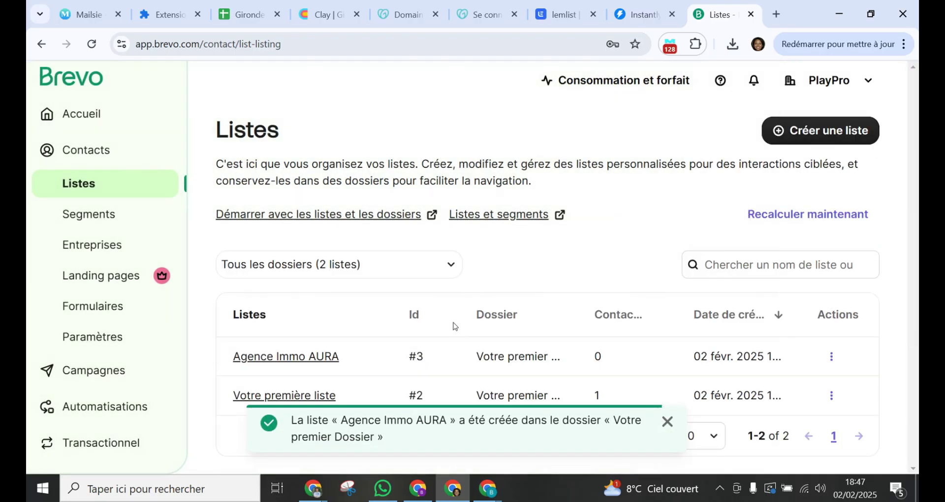
pyautogui.click(284, 357)
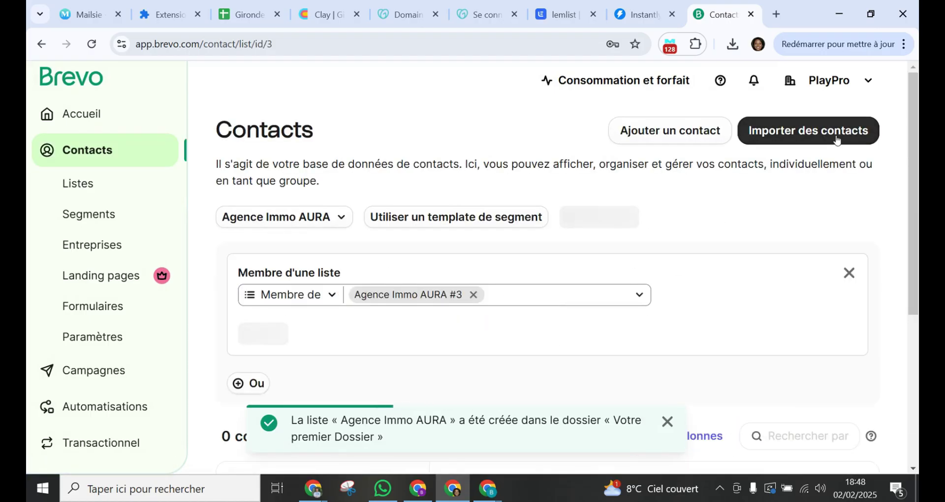
# Start importing contacts into the list from a file
pyautogui.click(840, 135)
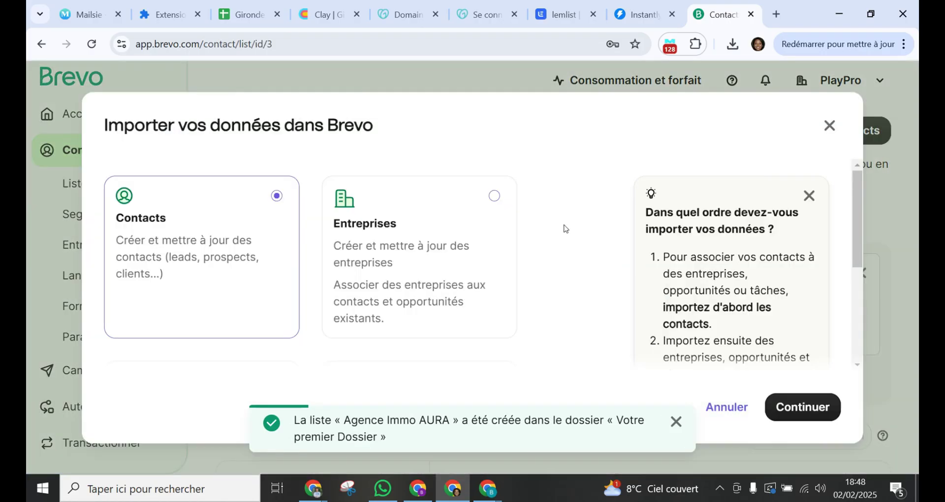
pyautogui.click(790, 408)
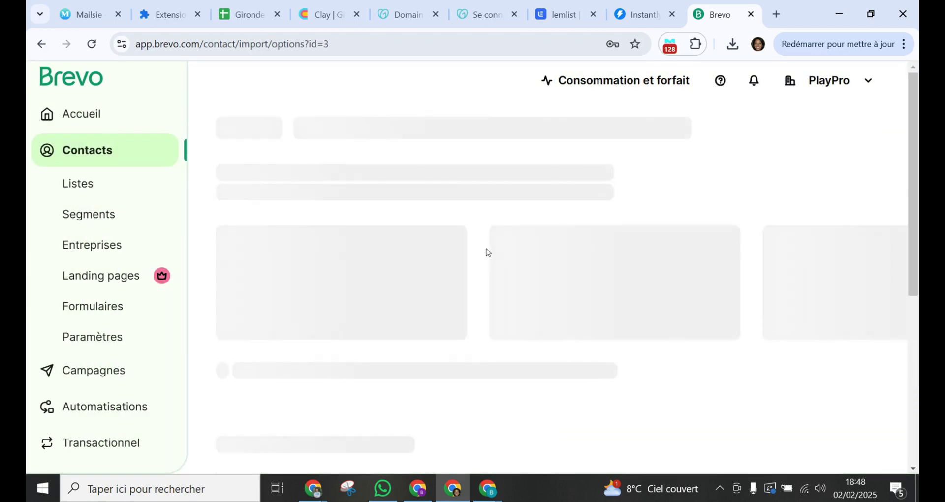
pyautogui.scroll(-3, 338, 254)
pyautogui.click(285, 179)
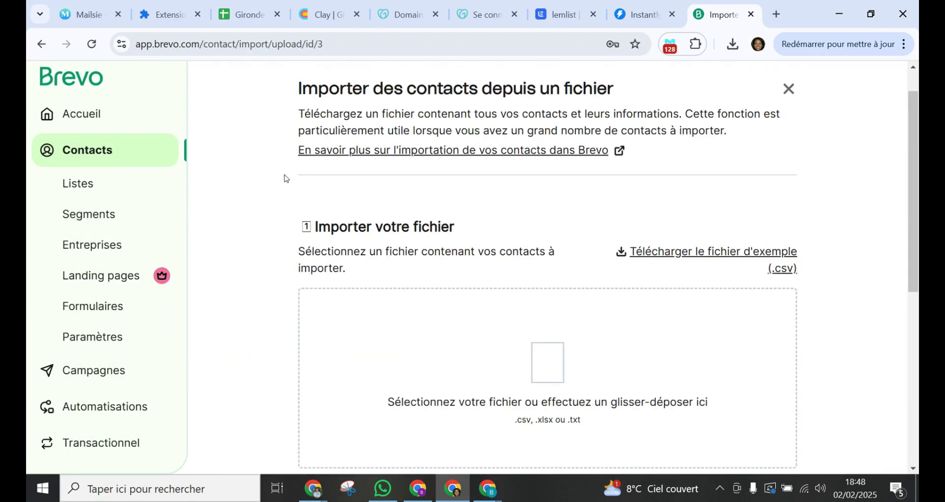
# Upload agence-immo-aura.xlsx and confirm the file to reach column mapping
pyautogui.scroll(-3, 486, 226)
pyautogui.click(733, 44)
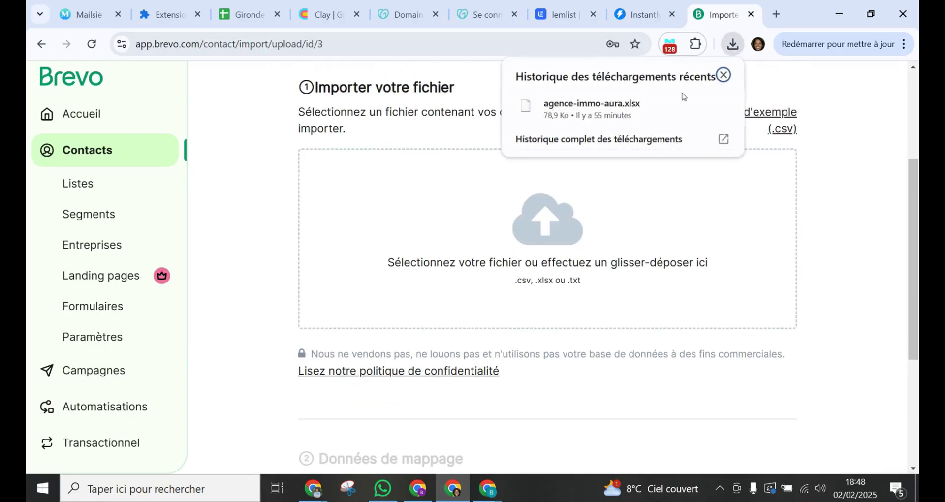
pyautogui.moveTo(591, 105); pyautogui.dragTo(444, 261)
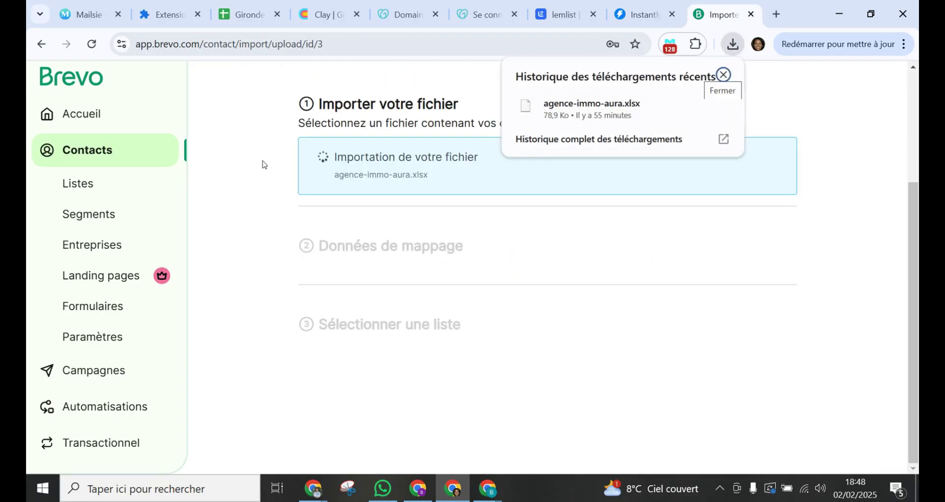
pyautogui.click(267, 136)
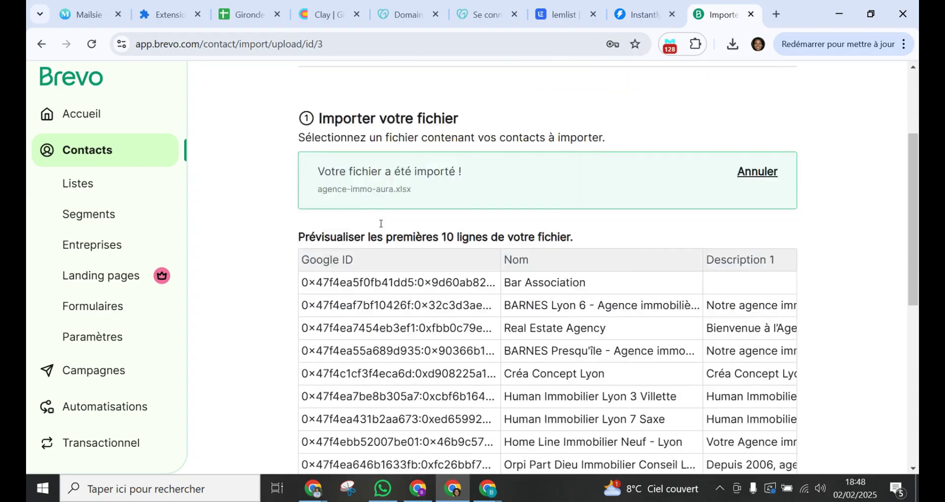
pyautogui.scroll(-5, 423, 236)
pyautogui.click(538, 320)
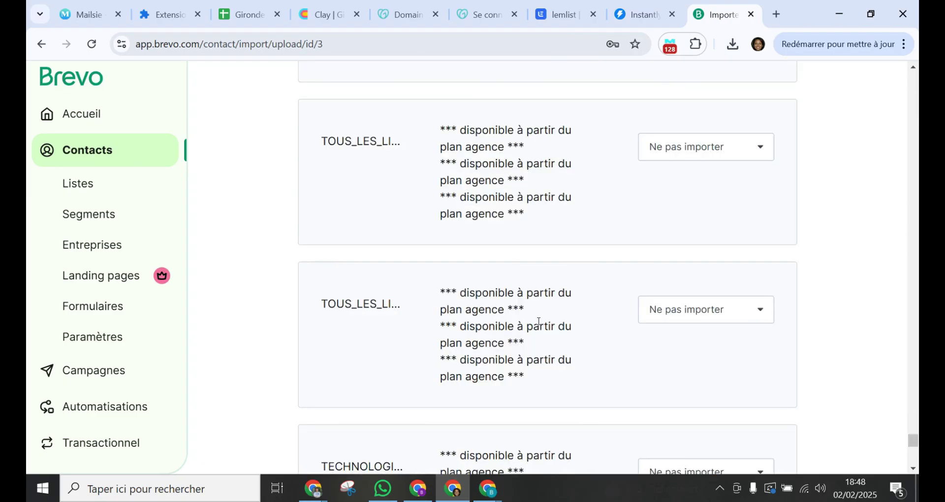
pyautogui.scroll(-6, 528, 260)
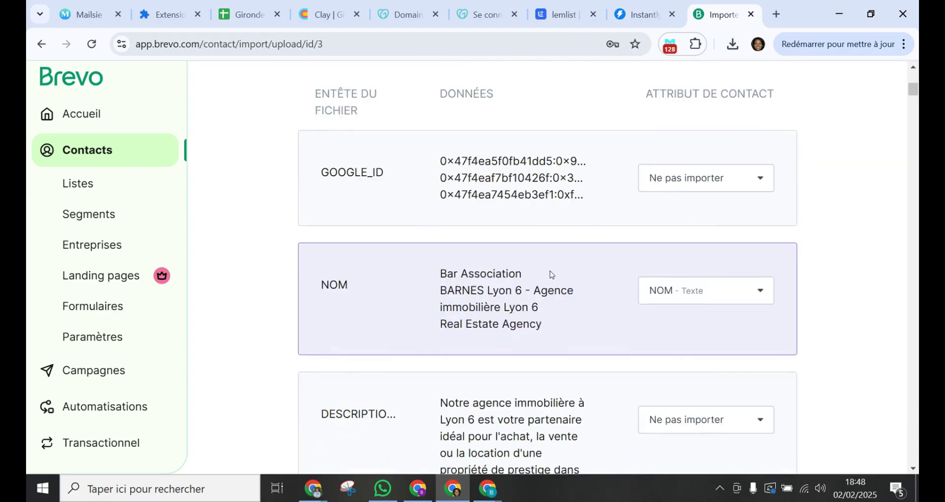
pyautogui.scroll(1, 551, 275)
pyautogui.scroll(-2, 648, 306)
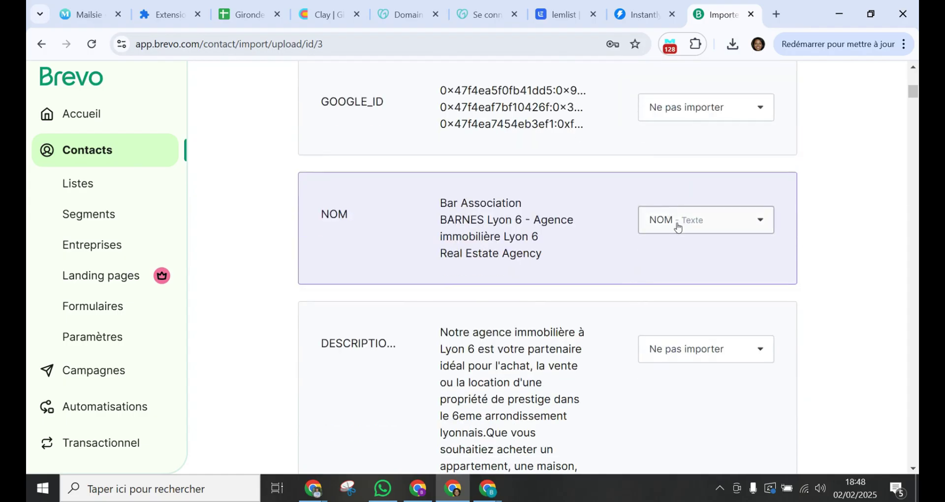
# Keep the NOM column mapped to NOM and review the sample company names
pyautogui.click(678, 227)
pyautogui.click(680, 227)
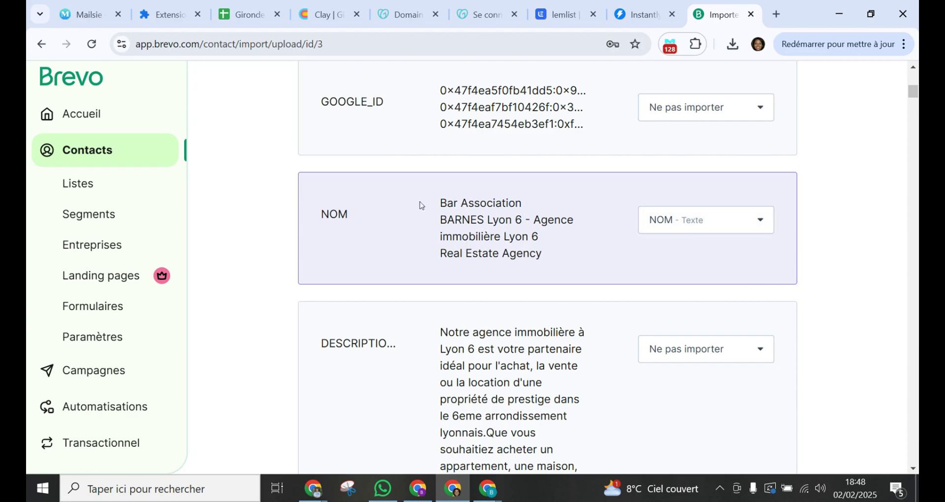
pyautogui.moveTo(444, 199); pyautogui.dragTo(526, 203)
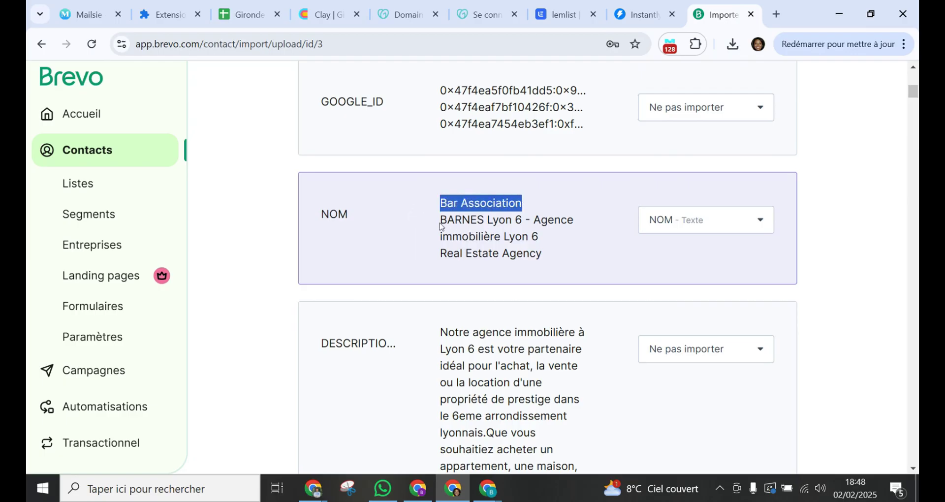
pyautogui.moveTo(441, 226); pyautogui.dragTo(568, 234)
pyautogui.moveTo(441, 254); pyautogui.dragTo(595, 284)
pyautogui.click(594, 284)
pyautogui.scroll(-4, 594, 290)
pyautogui.scroll(-20, 594, 289)
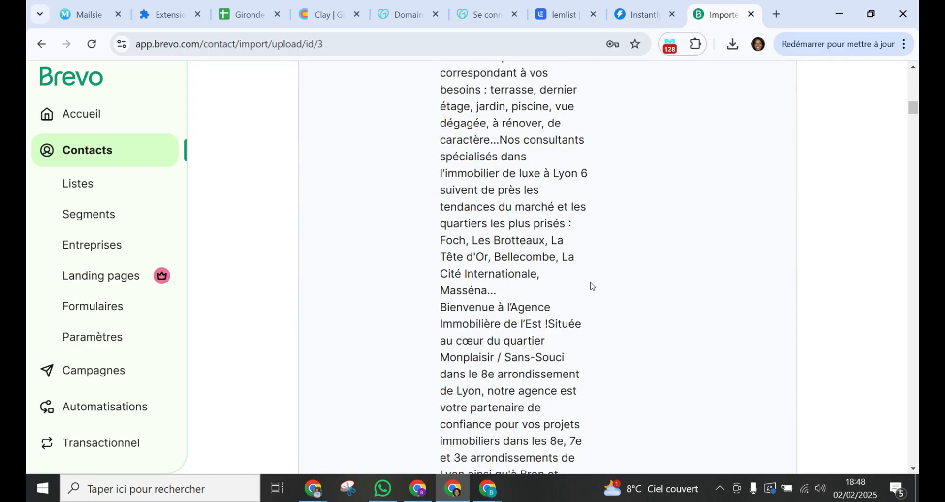
pyautogui.scroll(-5, 599, 310)
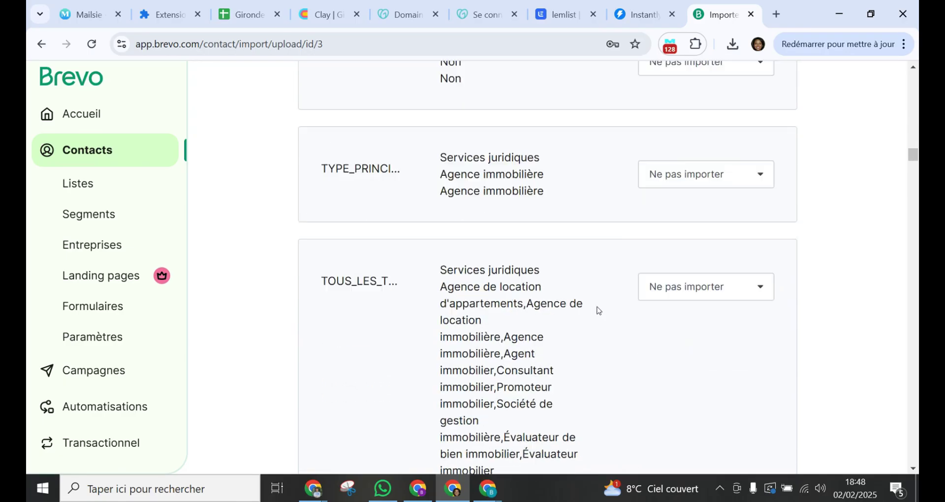
pyautogui.scroll(8, 598, 310)
pyautogui.scroll(-7, 600, 312)
pyautogui.scroll(-10, 600, 316)
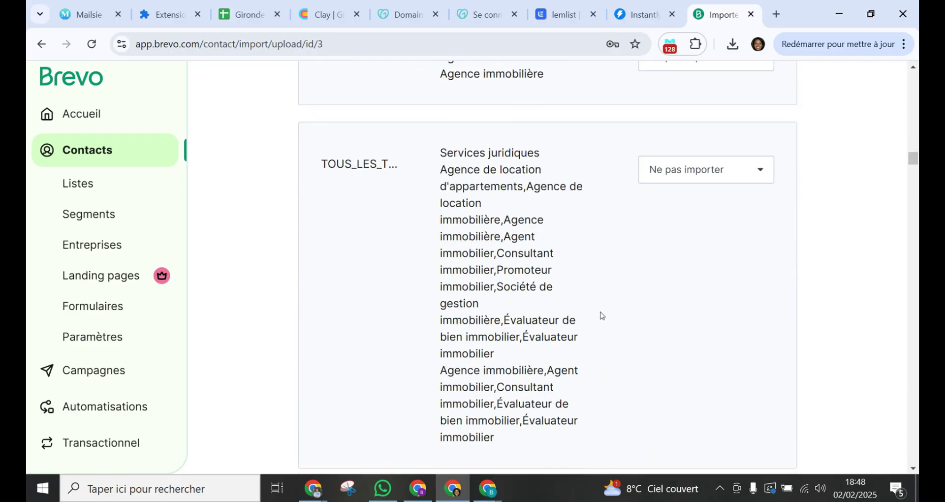
pyautogui.scroll(-4, 601, 318)
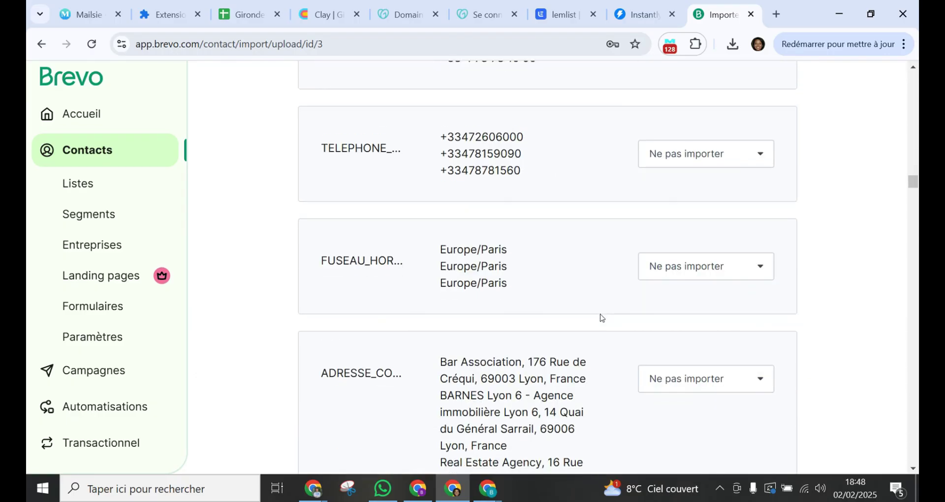
pyautogui.scroll(-14, 601, 318)
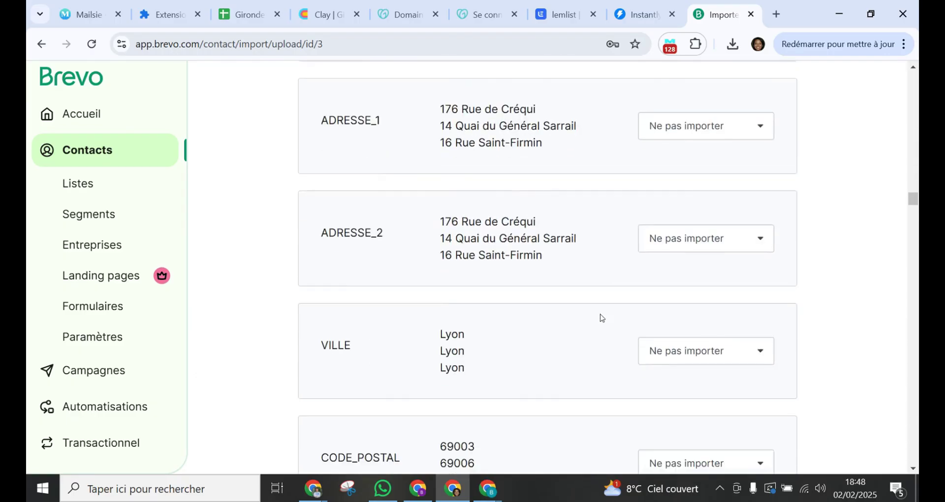
# Create a new VILLE text attribute and map the VILLE column to it
pyautogui.click(695, 232)
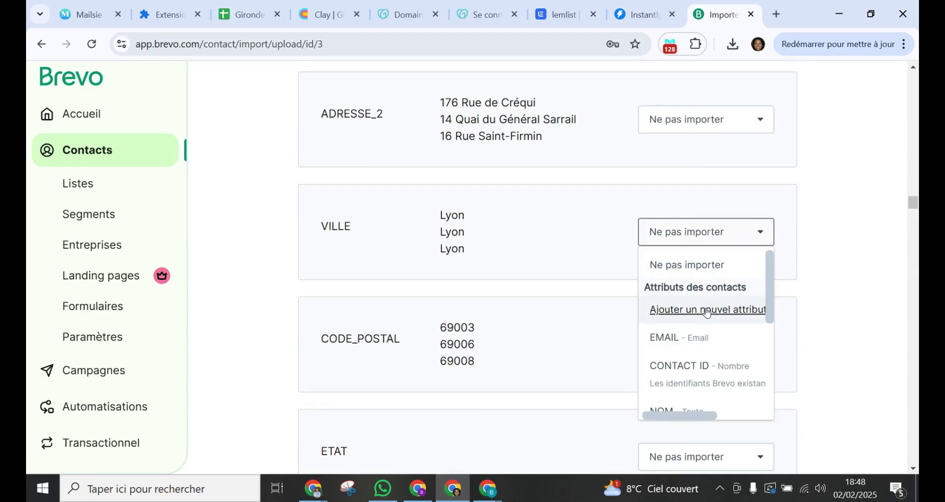
pyautogui.scroll(-5, 707, 317)
pyautogui.scroll(3, 674, 367)
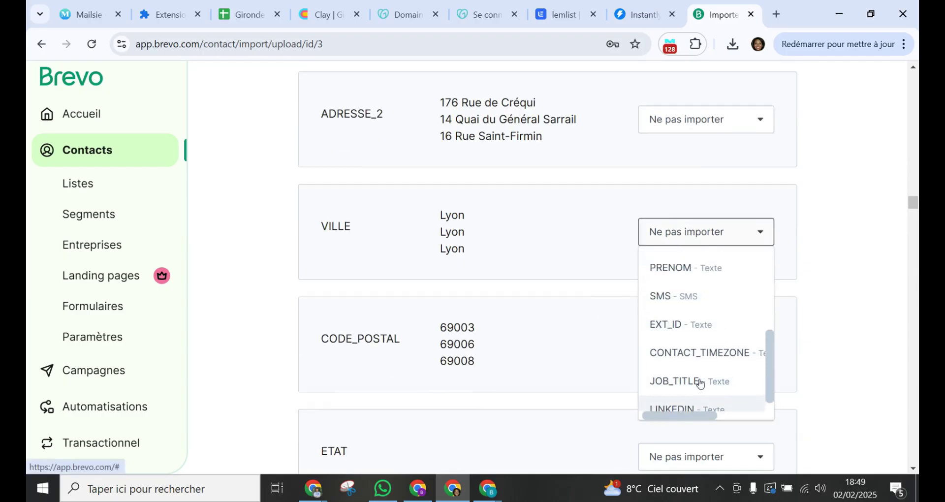
pyautogui.scroll(6, 702, 349)
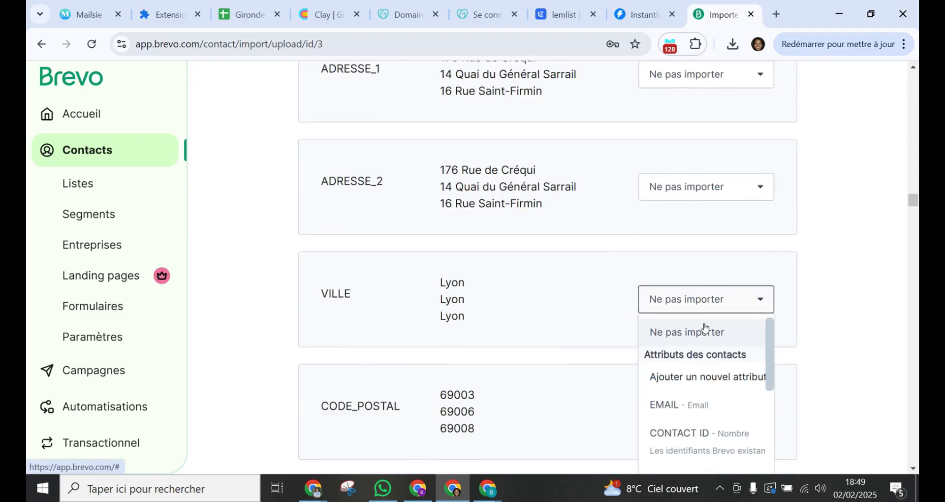
pyautogui.click(707, 379)
pyautogui.scroll(-4, 595, 300)
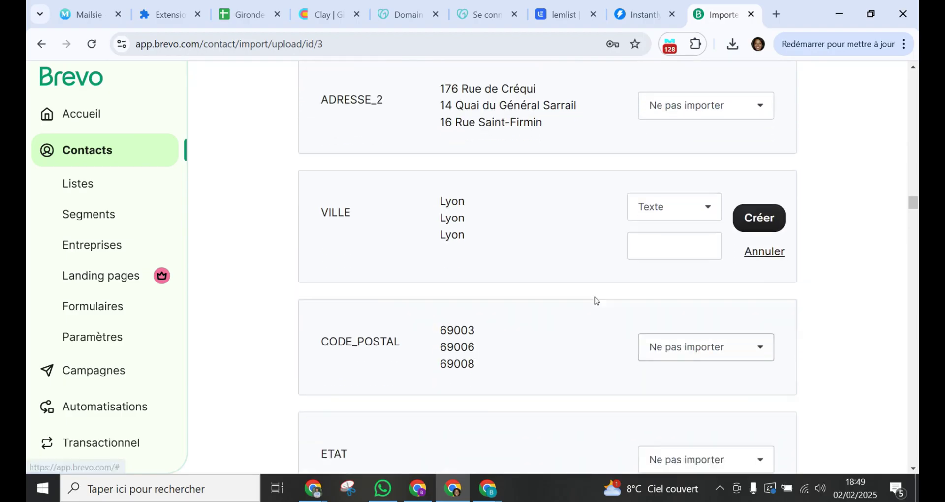
pyautogui.click(660, 139)
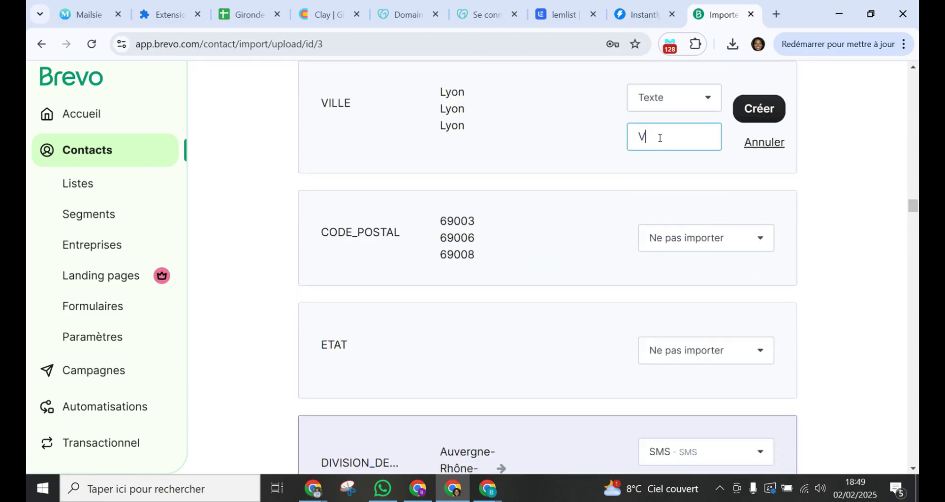
pyautogui.write('VILLE')
pyautogui.click(762, 108)
pyautogui.scroll(-6, 601, 163)
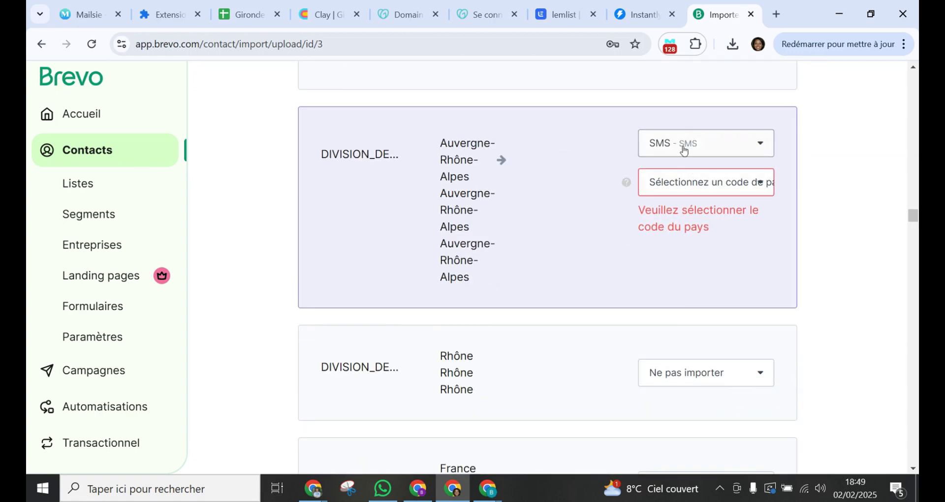
# Set the SMS country code to France +33 and set the region column to 'Ne pas importer'
pyautogui.click(692, 191)
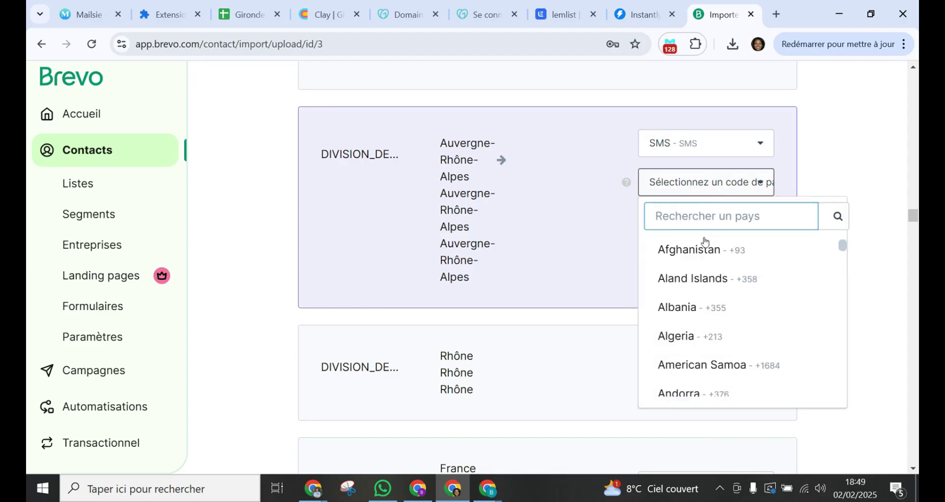
pyautogui.write('fr')
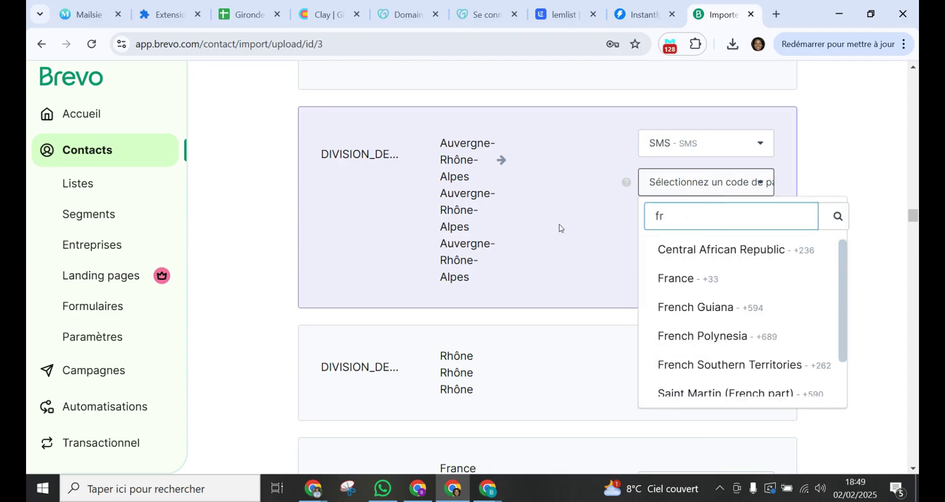
pyautogui.click(707, 279)
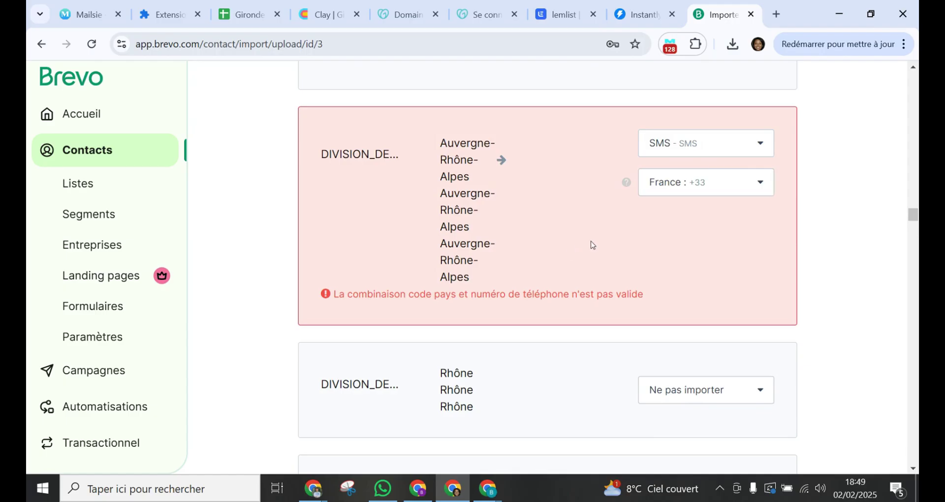
pyautogui.scroll(1, 731, 182)
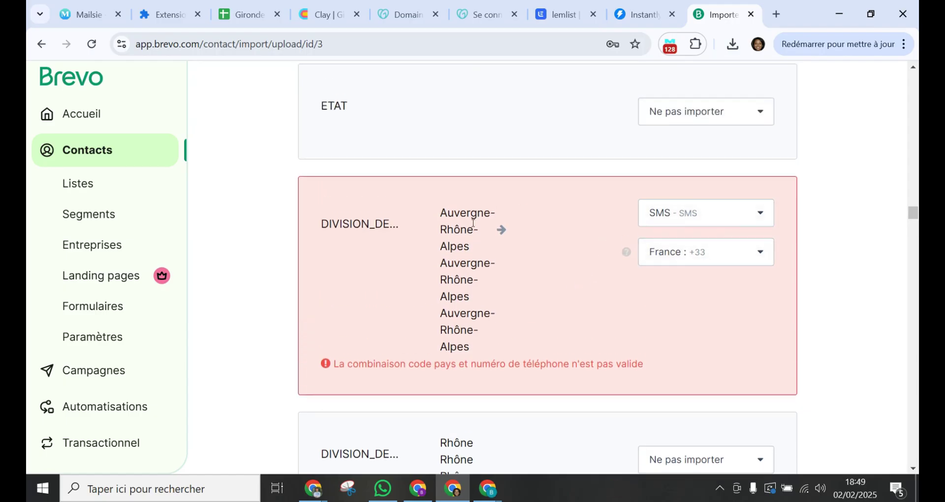
pyautogui.click(702, 213)
pyautogui.click(702, 245)
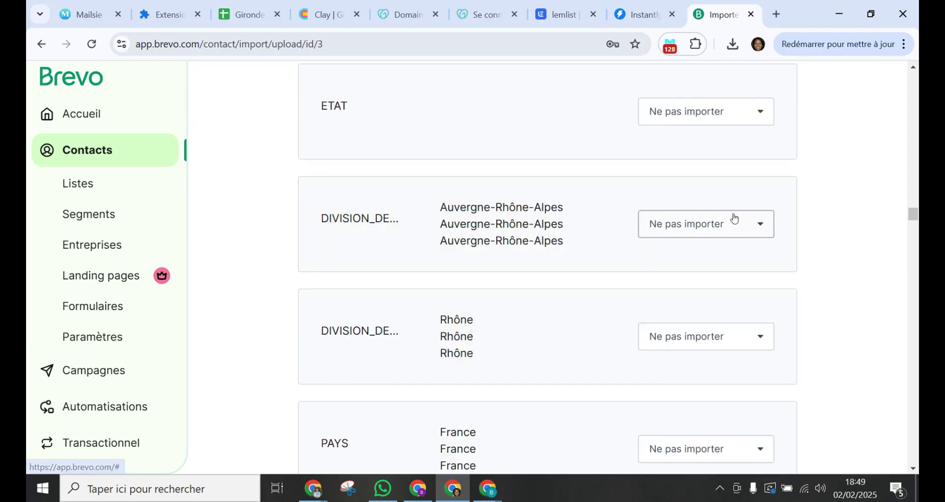
pyautogui.scroll(-4, 727, 214)
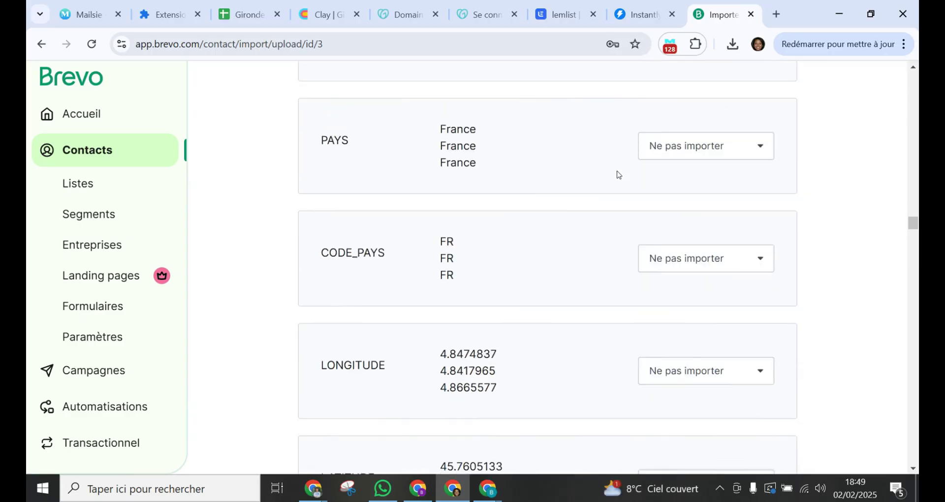
pyautogui.scroll(-7, 619, 175)
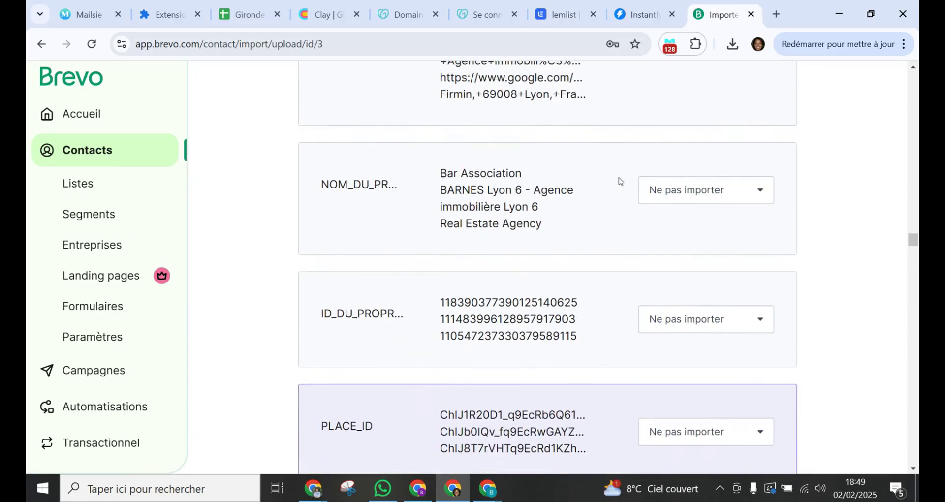
pyautogui.scroll(-7, 619, 181)
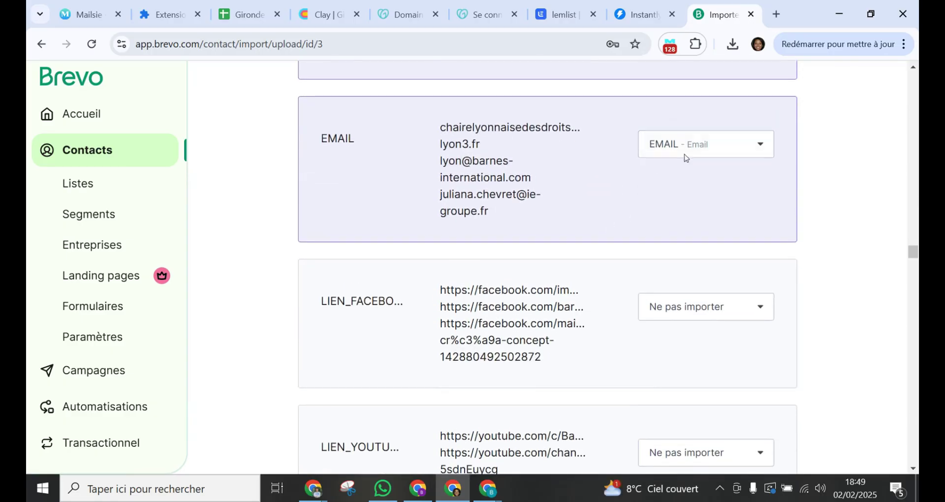
pyautogui.scroll(-6, 607, 325)
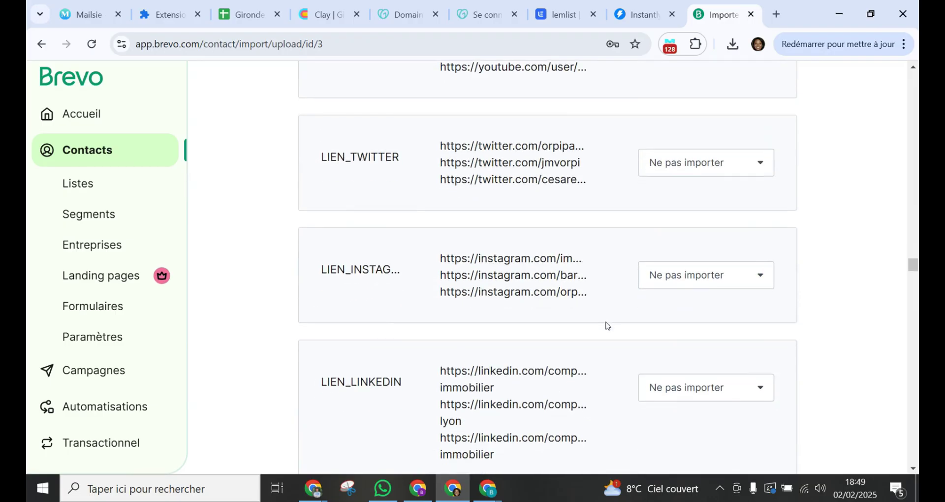
pyautogui.scroll(-8, 607, 326)
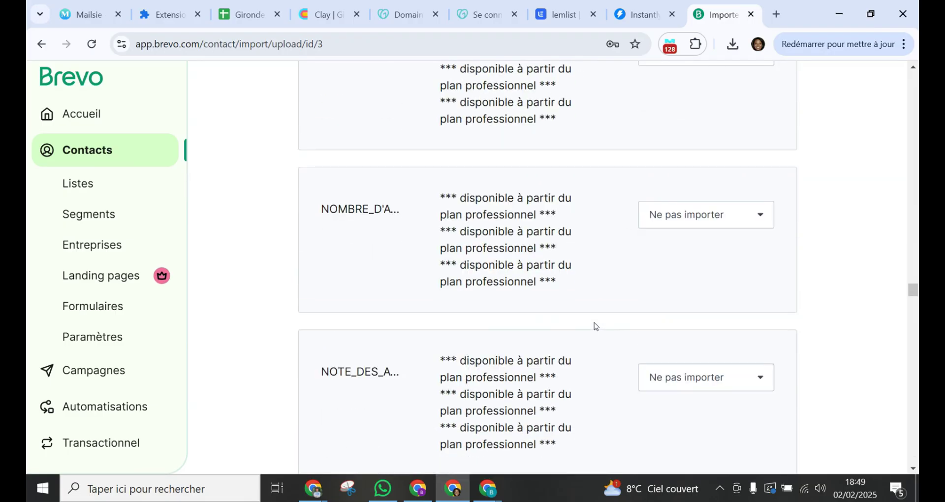
pyautogui.scroll(-20, 597, 304)
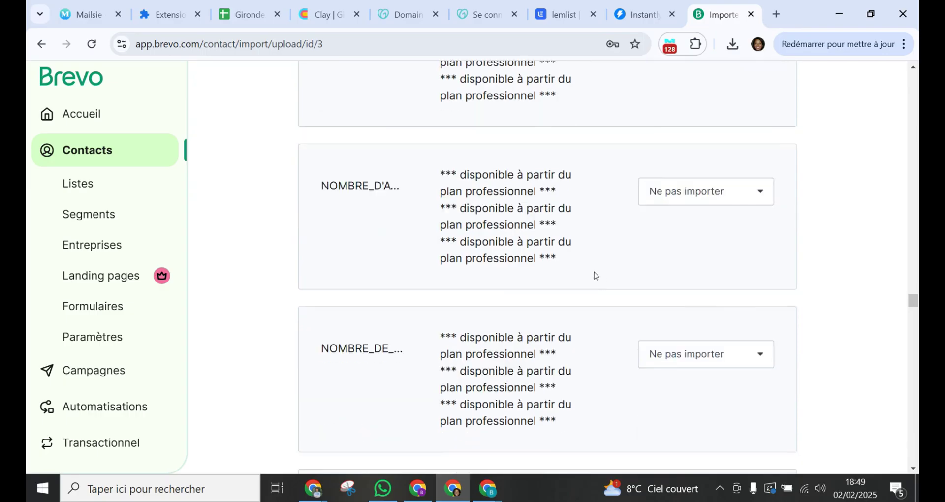
pyautogui.scroll(-20, 591, 276)
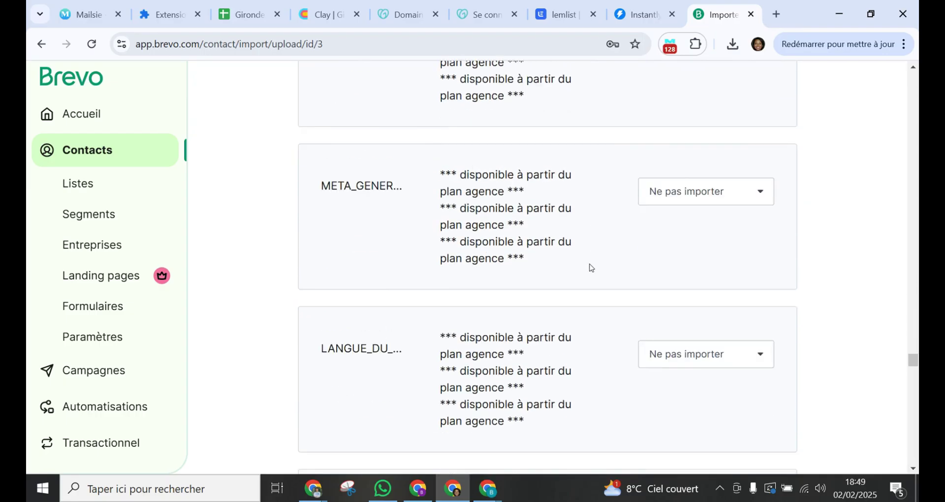
pyautogui.scroll(4, 603, 306)
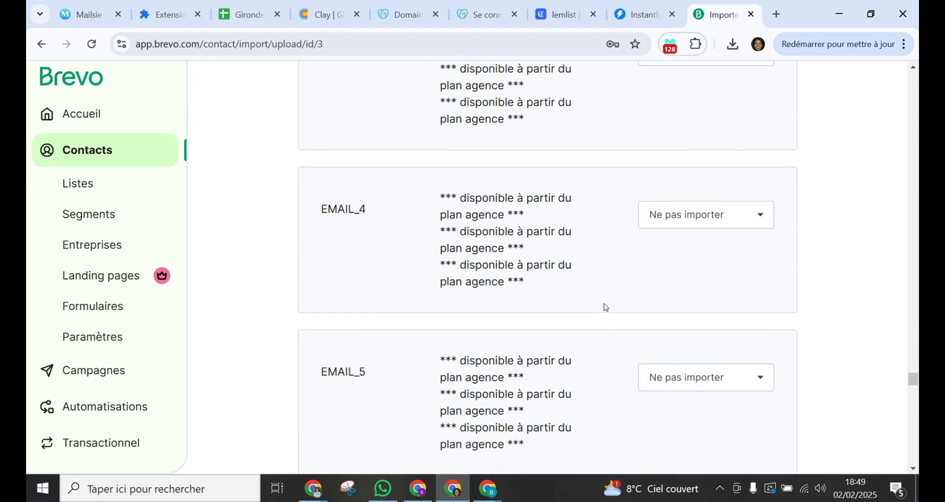
pyautogui.scroll(8, 606, 307)
pyautogui.scroll(-20, 605, 307)
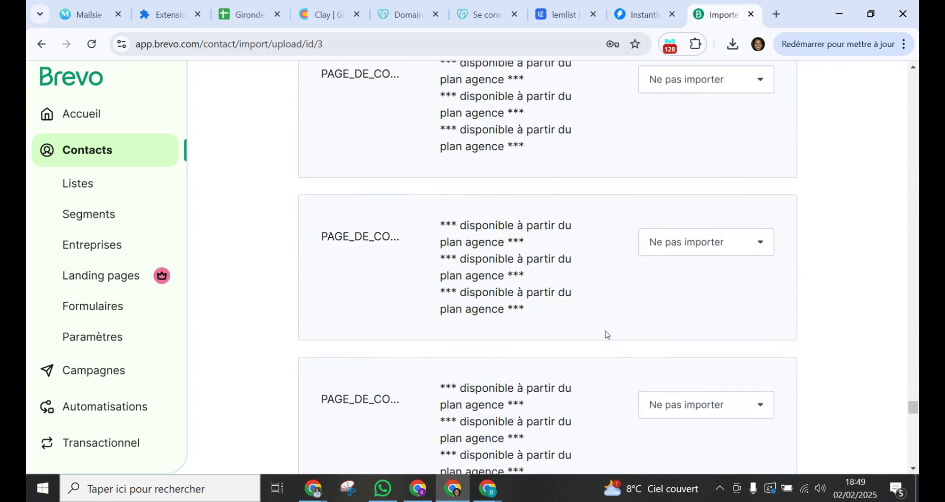
pyautogui.scroll(-10, 616, 310)
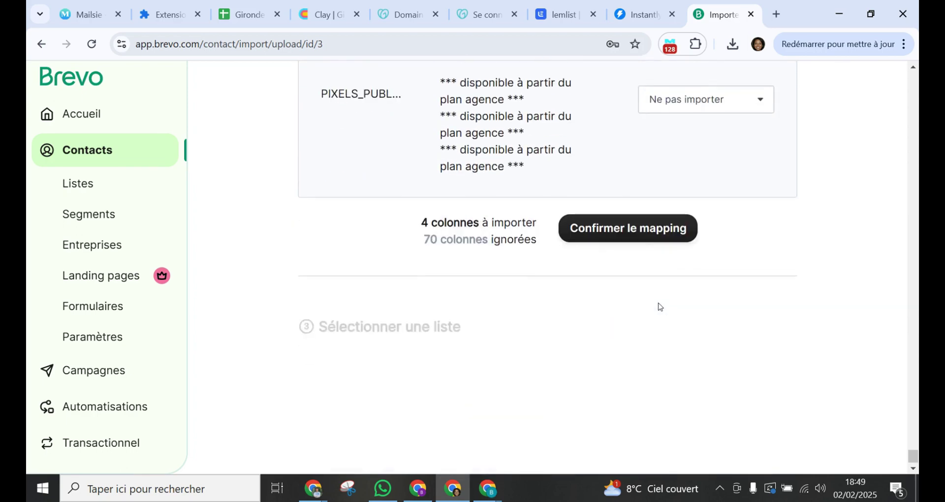
# Confirm the mapping, keep list #3 Agence Immo AURA, certify opt-in, and launch the import
pyautogui.click(654, 226)
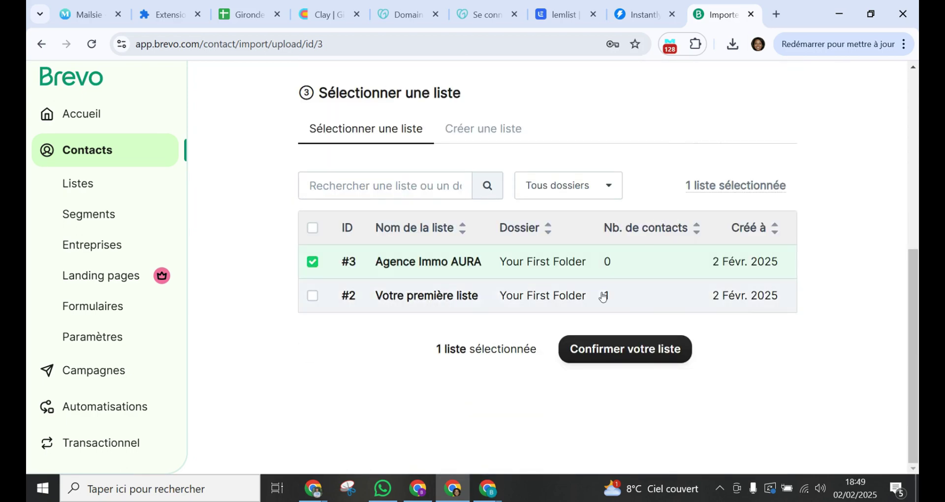
pyautogui.click(640, 360)
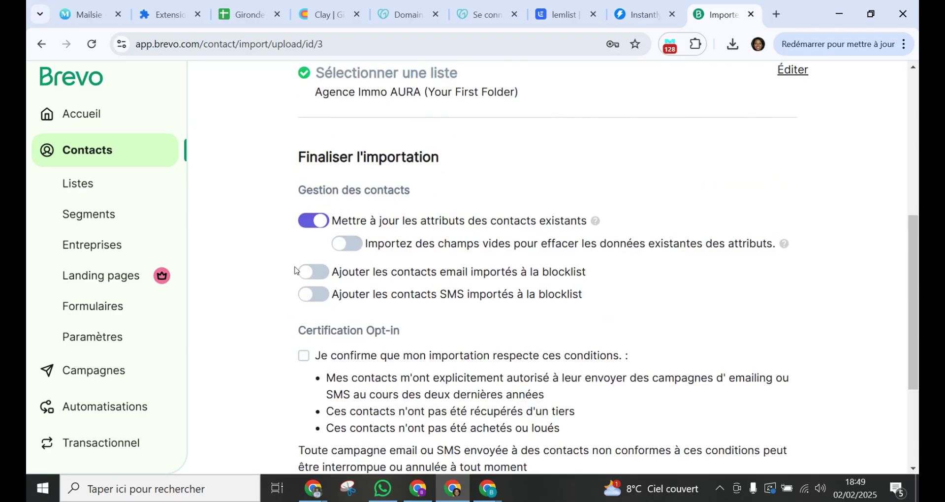
pyautogui.scroll(-3, 295, 271)
pyautogui.click(304, 221)
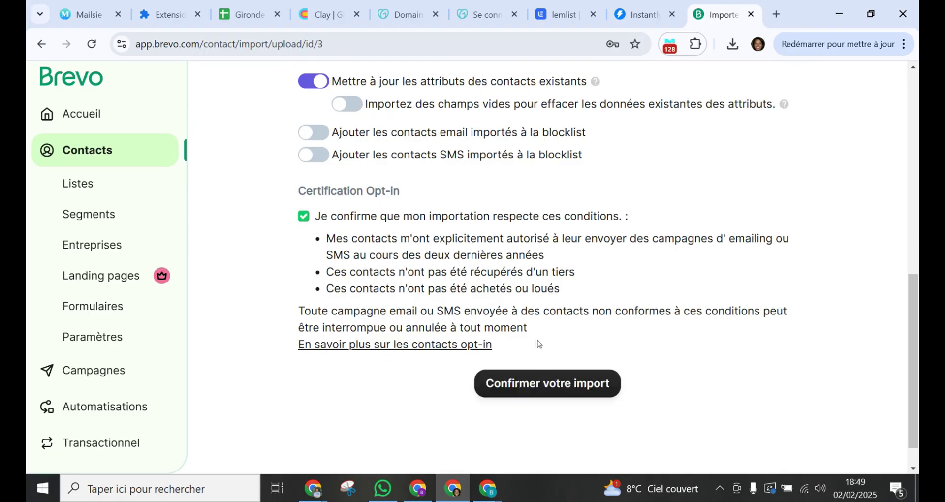
pyautogui.click(548, 383)
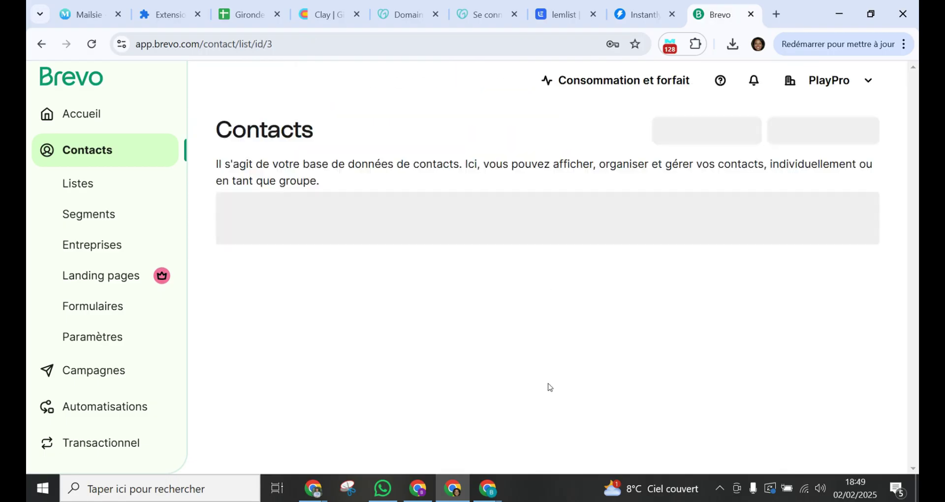
# Review the 99 imported contacts, glance at Templates, then open the Campagnes page
pyautogui.scroll(-3, 262, 99)
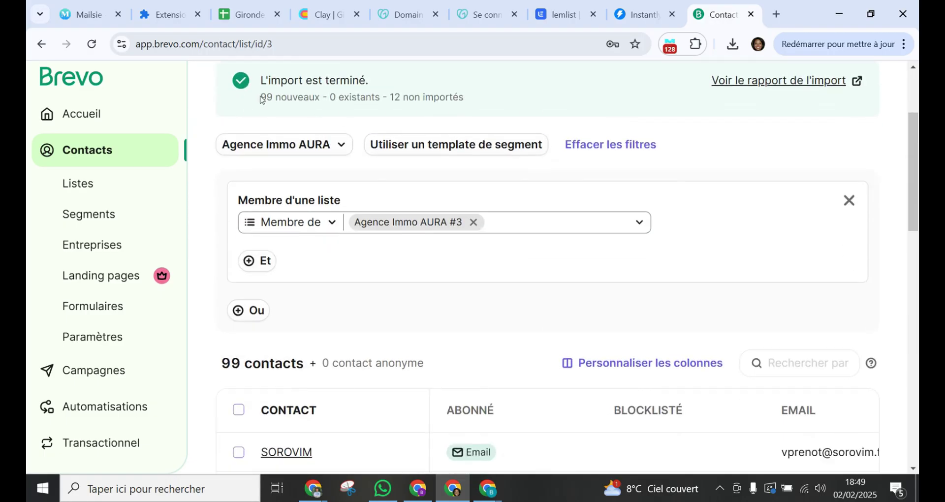
pyautogui.scroll(-6, 443, 242)
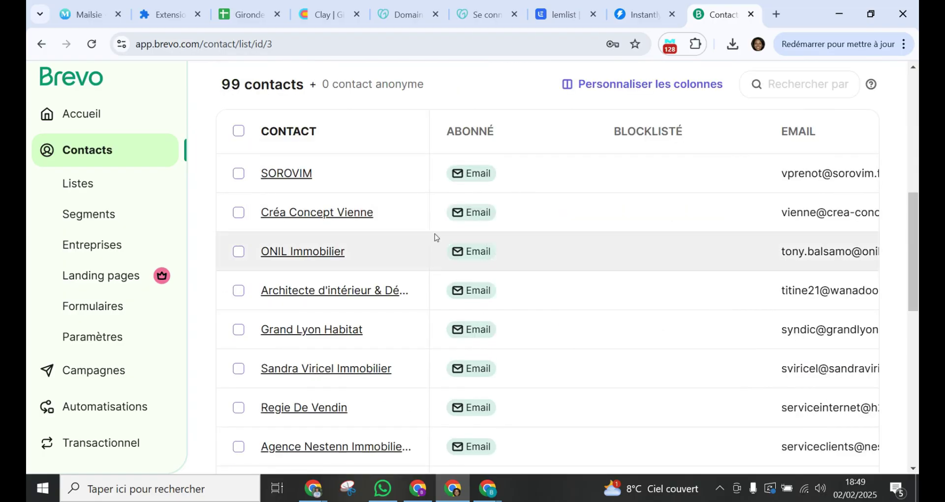
pyautogui.scroll(-7, 546, 215)
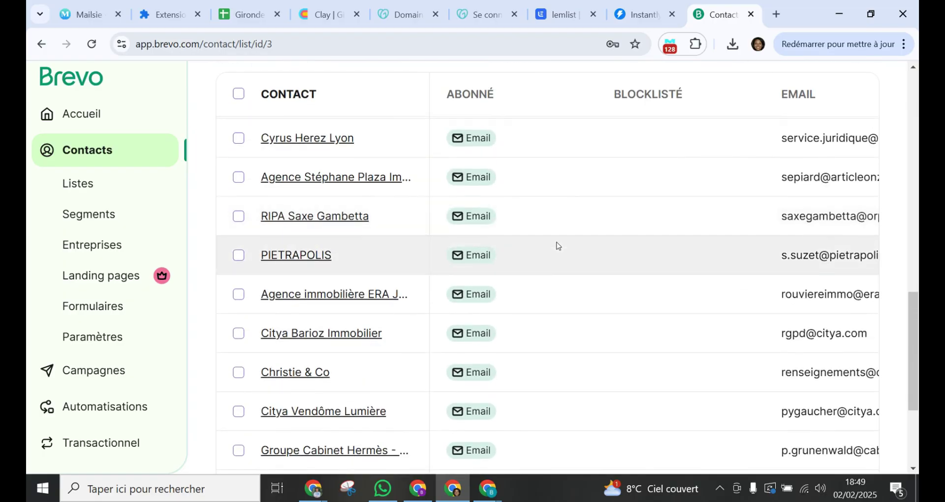
pyautogui.scroll(15, 555, 247)
pyautogui.click(98, 370)
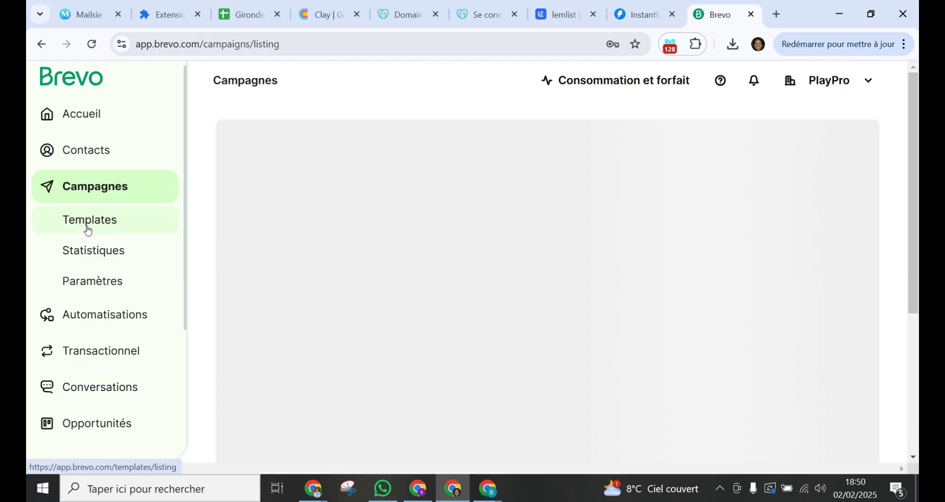
pyautogui.click(88, 230)
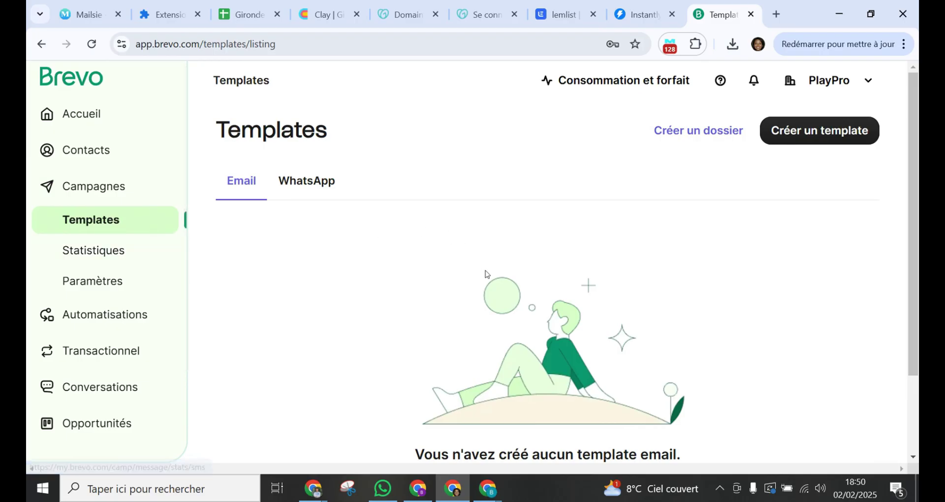
pyautogui.scroll(-2, 633, 252)
pyautogui.scroll(2, 633, 252)
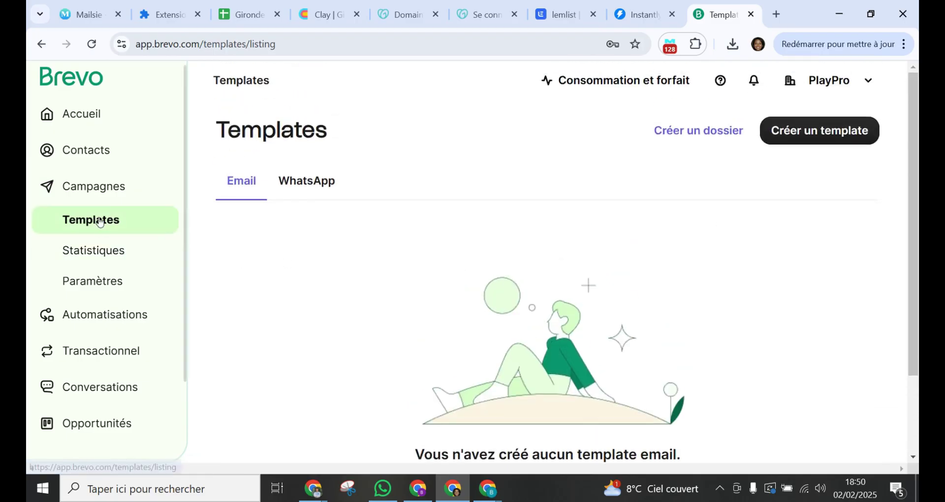
pyautogui.click(92, 191)
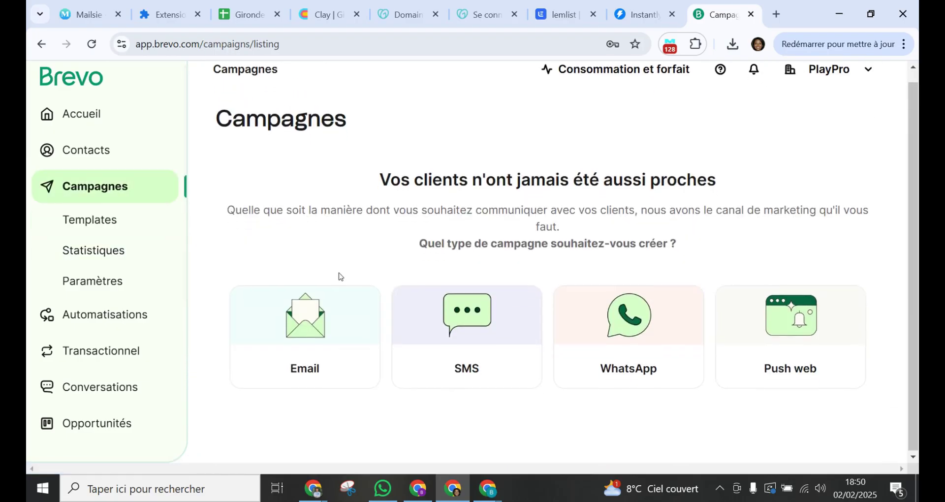
# Create an Email campaign named 'Team Building - Agence Immo - AURA'
pyautogui.click(316, 317)
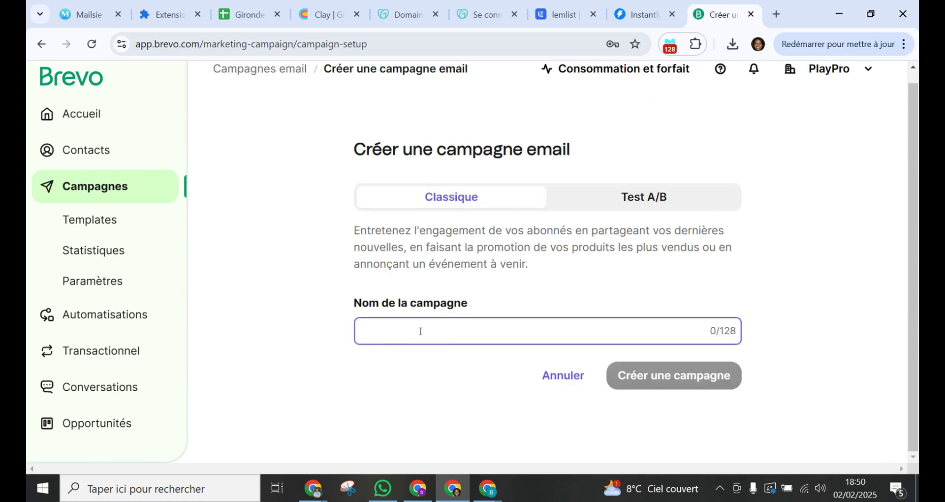
pyautogui.write('Team')
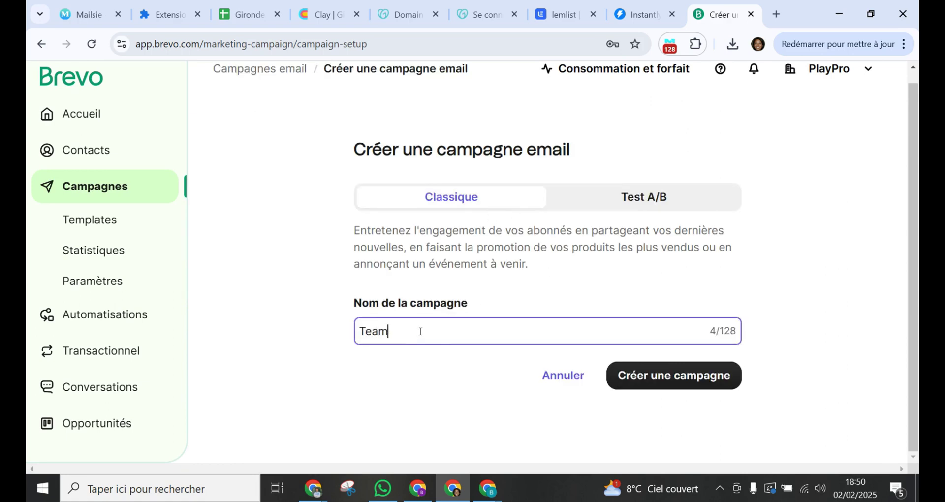
pyautogui.write(' Building - Agence Immo')
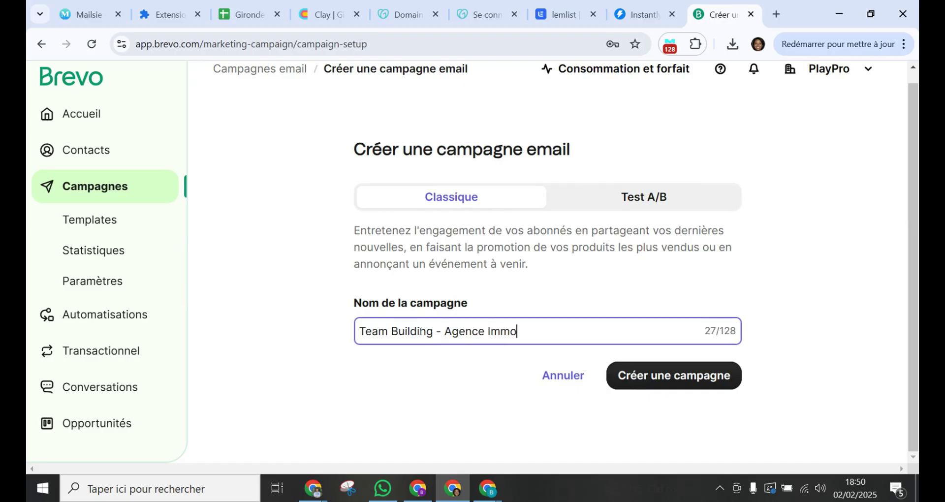
pyautogui.write(' - AURA')
pyautogui.click(685, 378)
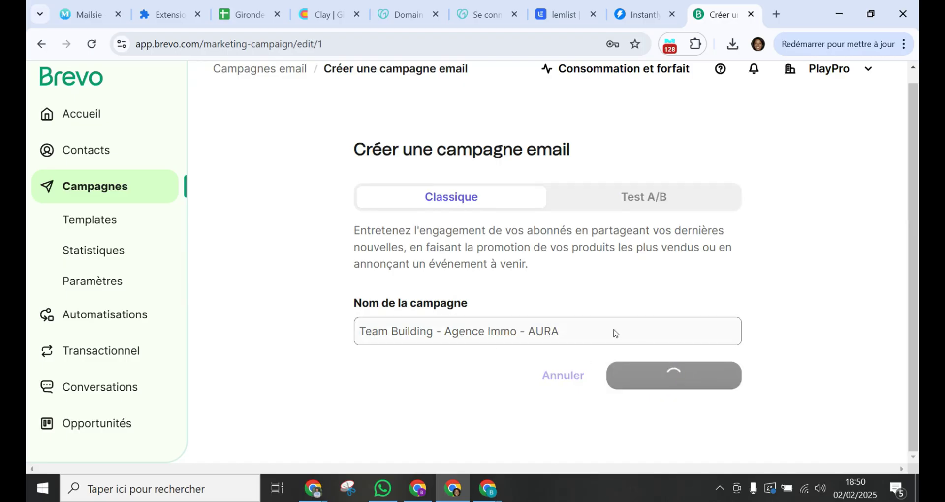
# Set the recipients to the Agence Immo AURA #3 list in Votre premier dossier and save
pyautogui.scroll(-1, 397, 215)
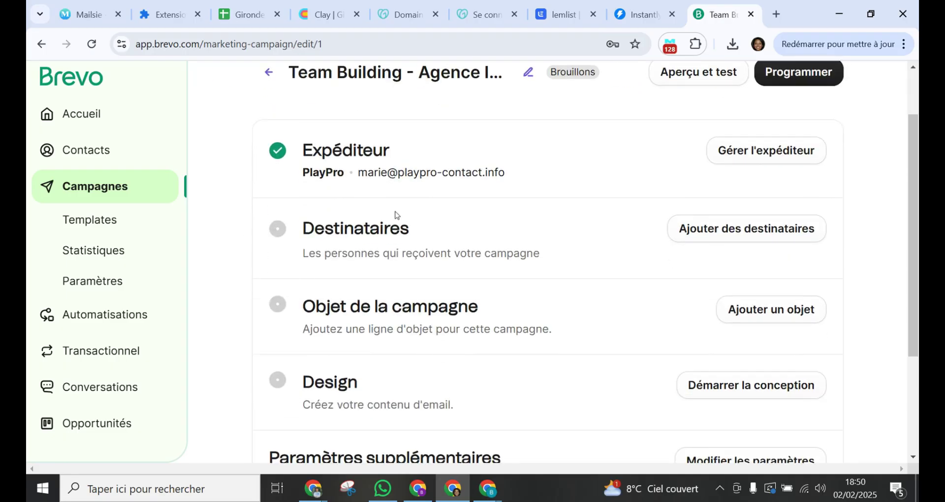
pyautogui.moveTo(361, 173); pyautogui.dragTo(507, 183)
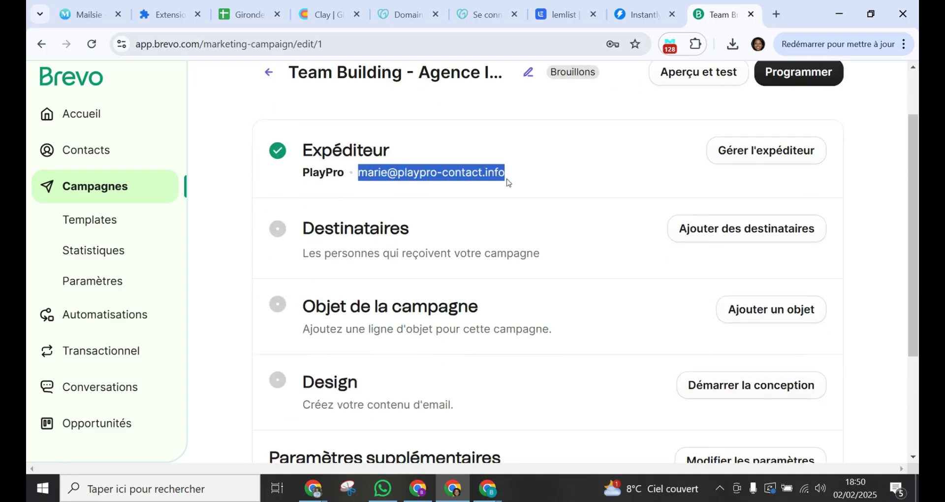
pyautogui.click(738, 229)
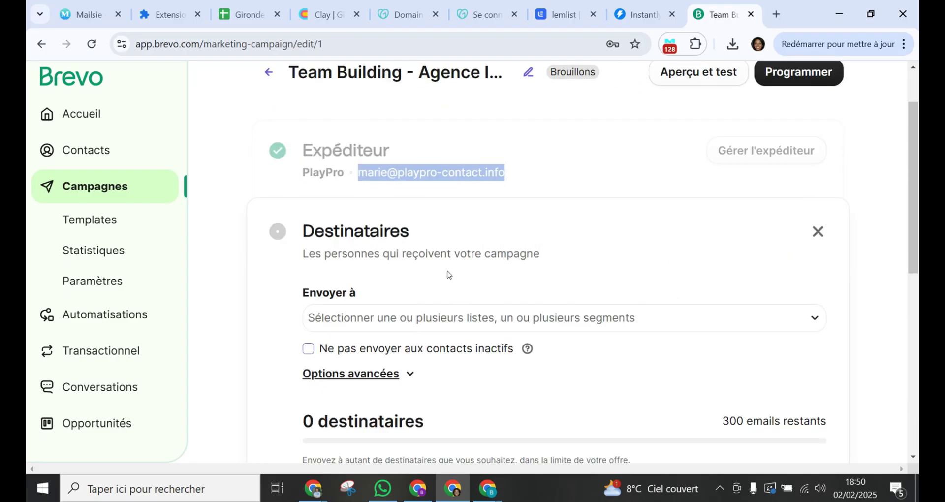
pyautogui.click(359, 325)
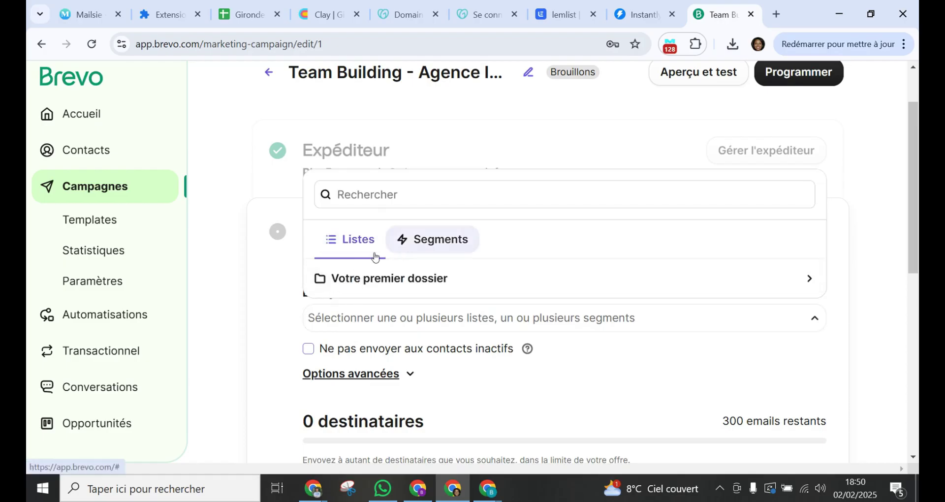
pyautogui.click(363, 287)
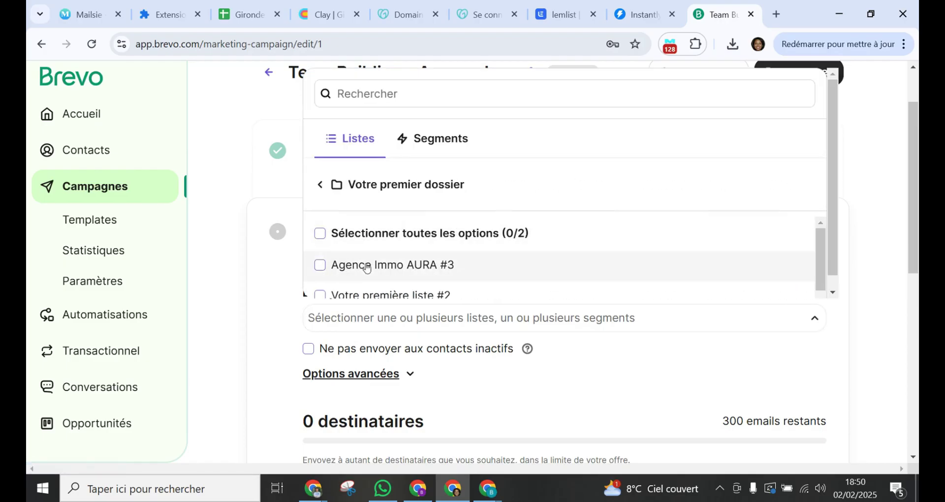
pyautogui.click(419, 266)
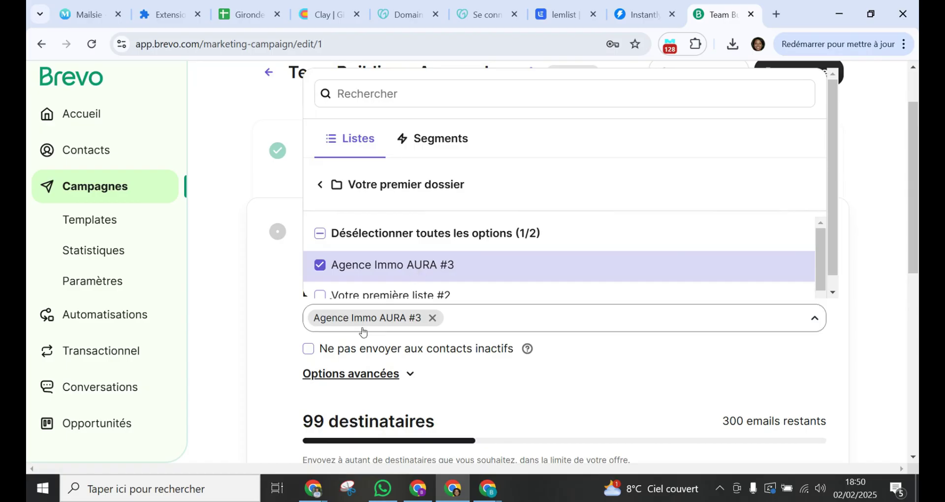
pyautogui.click(238, 312)
pyautogui.scroll(-7, 350, 270)
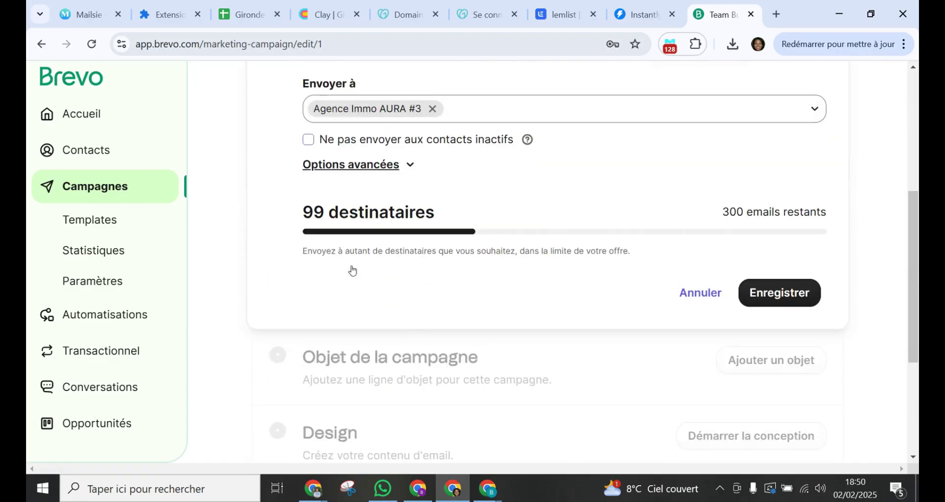
pyautogui.scroll(2, 612, 173)
pyautogui.click(773, 224)
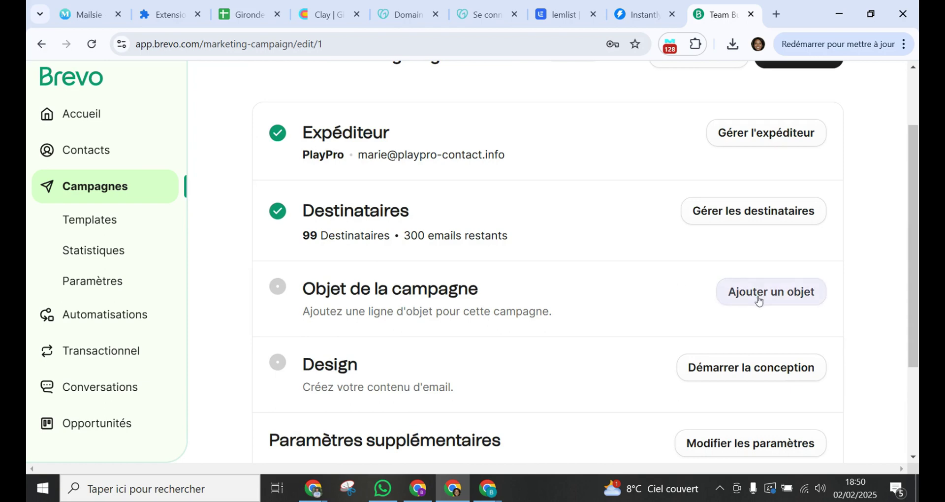
# Open the subject editor and start the subject line with 'RE'
pyautogui.click(759, 295)
pyautogui.click(347, 254)
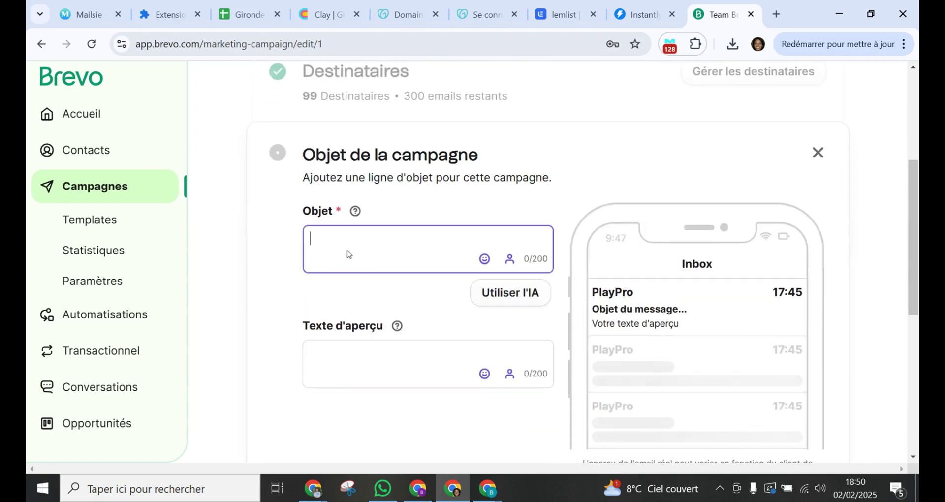
pyautogui.write('RE')
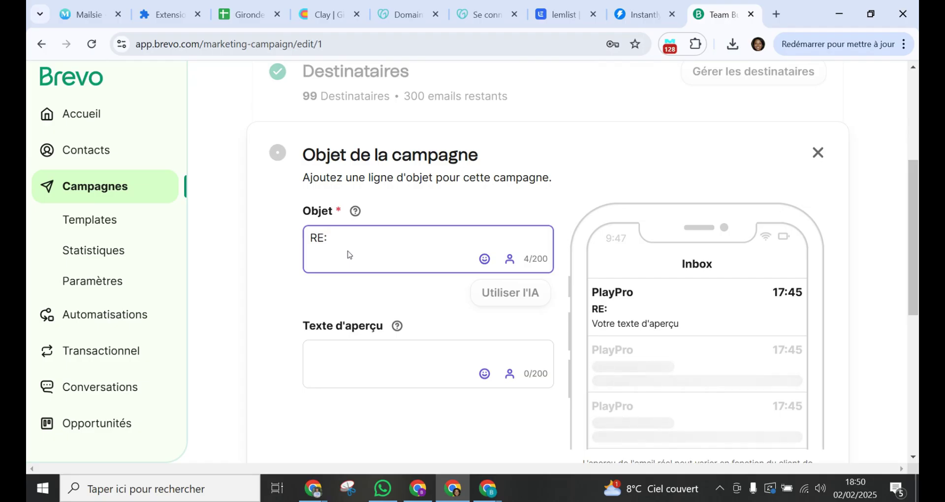
# Complete the subject as 'RE: On a reçu Orpi, pourquoi pas vous ?' with a 😍 emoji
pyautogui.write('On a reçu ')
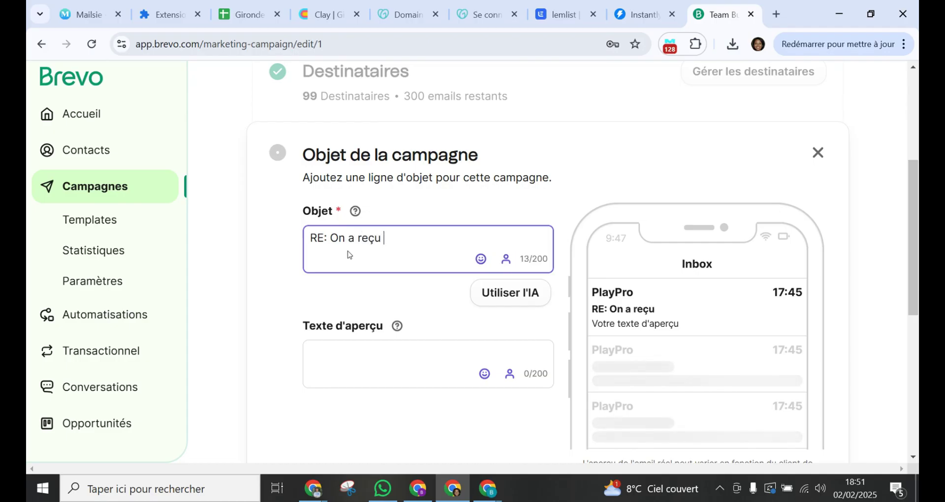
pyautogui.write('Orpi,')
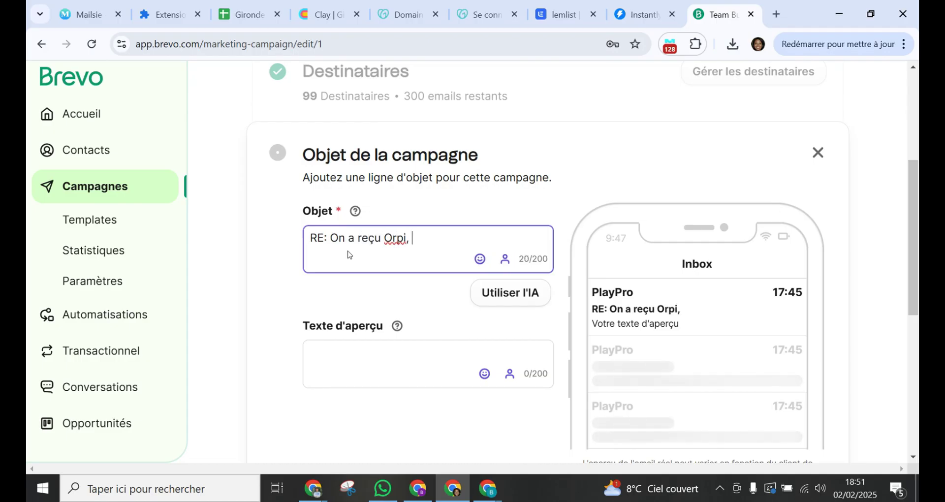
pyautogui.write(' pourquoi pas vous ?')
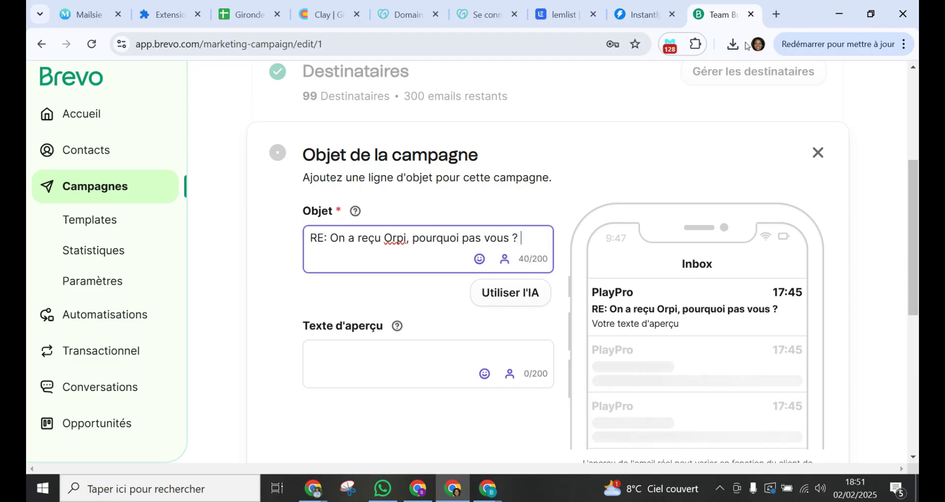
pyautogui.hotkey('alt', 'Tab')
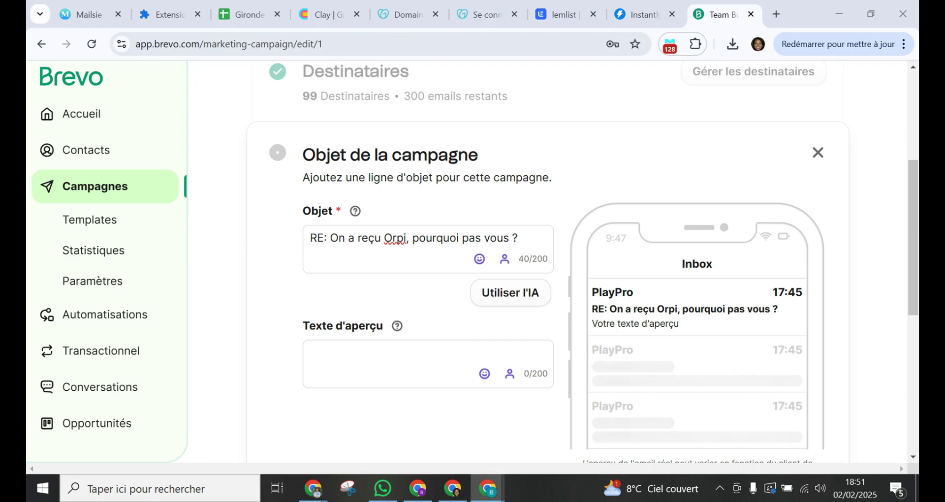
pyautogui.click(531, 237)
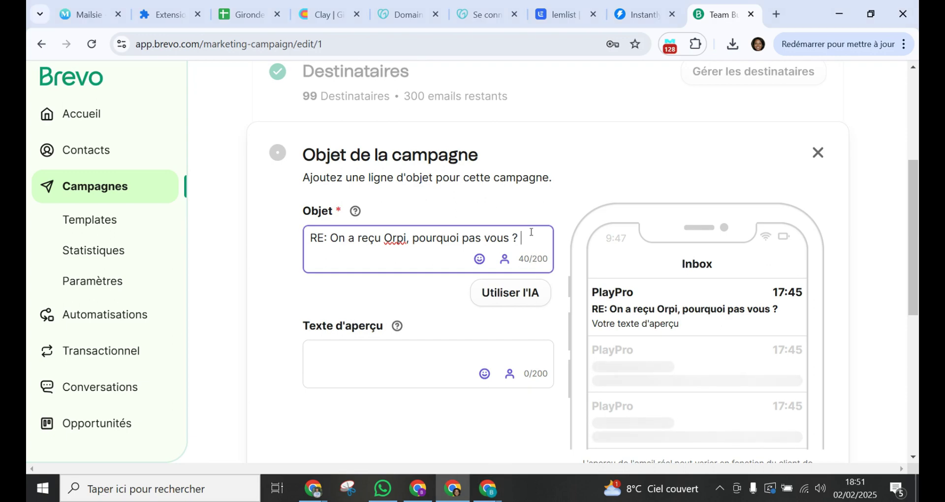
pyautogui.write('😍')
# Add the preview text '(Tout est dans l'objet)' and save the subject settings
pyautogui.scroll(-3, 296, 285)
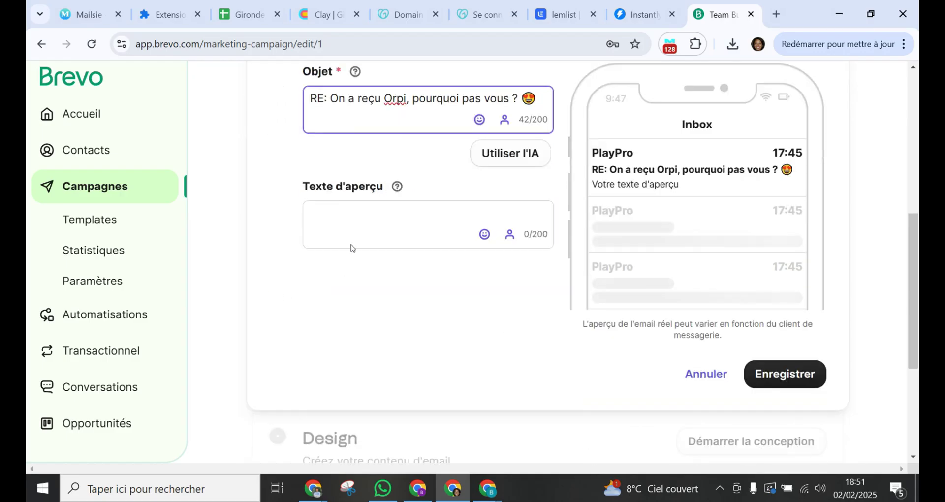
pyautogui.click(353, 221)
pyautogui.scroll(1, 351, 224)
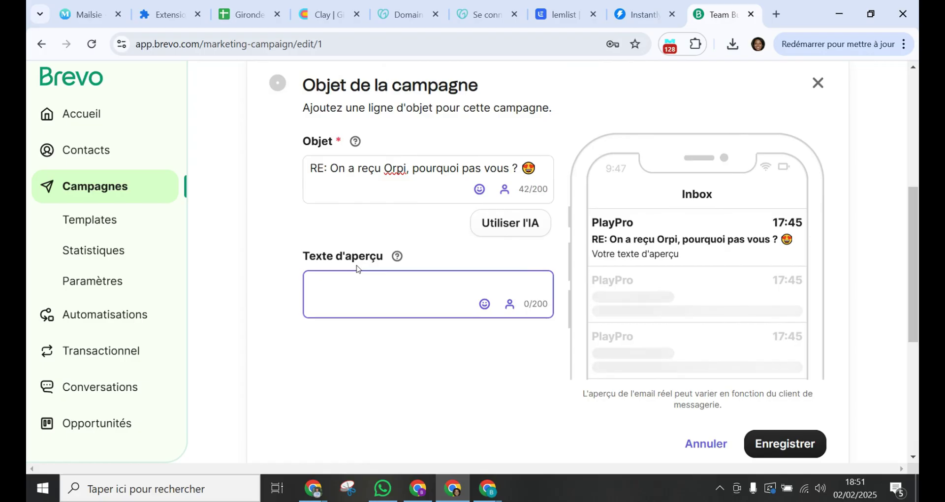
pyautogui.write('(Tout e')
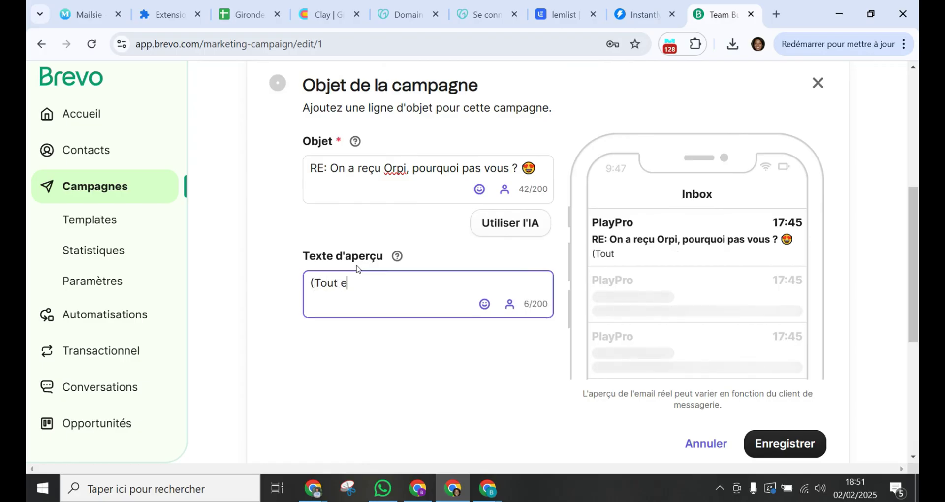
pyautogui.write("st dans l'obj")
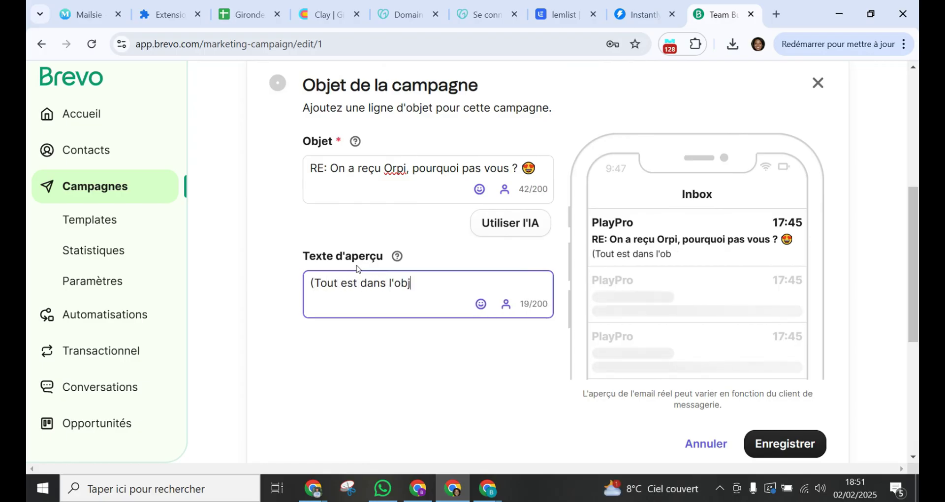
pyautogui.write('et)')
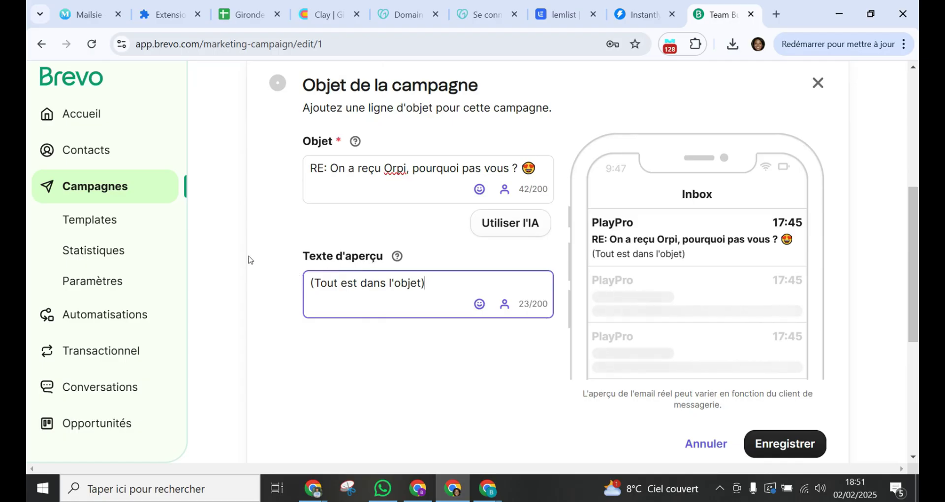
pyautogui.scroll(-5, 340, 211)
pyautogui.click(789, 164)
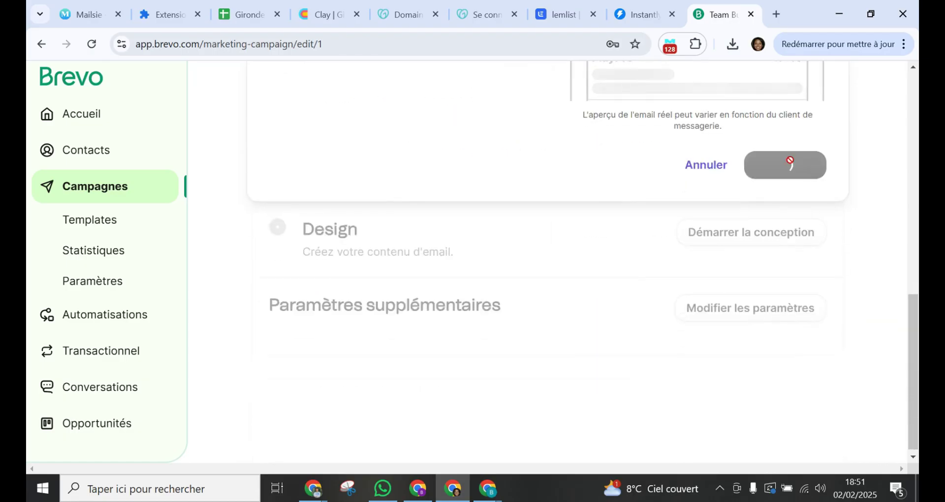
pyautogui.scroll(3, 509, 242)
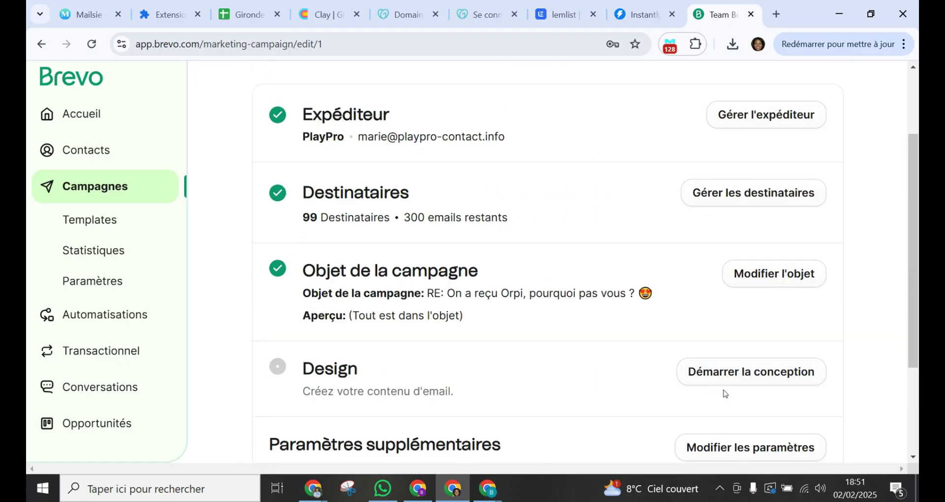
# Start the email design with the Simple layout template
pyautogui.click(736, 375)
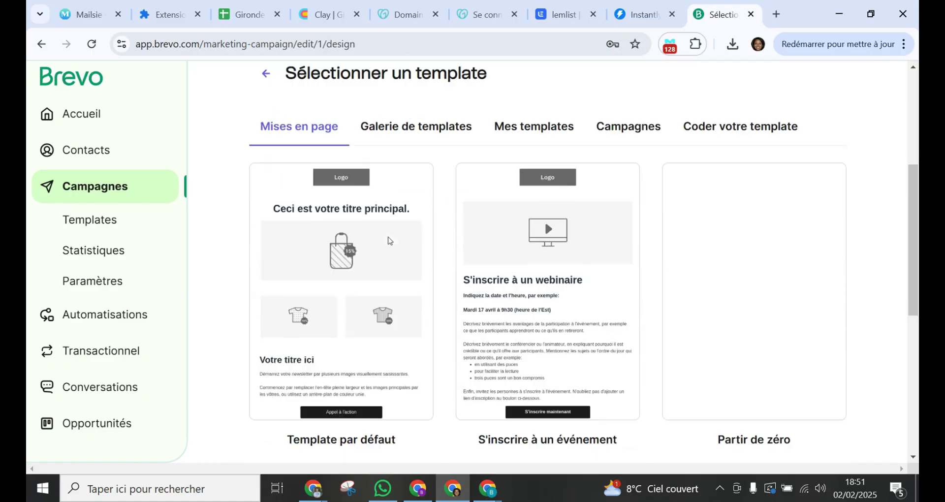
pyautogui.scroll(-5, 567, 271)
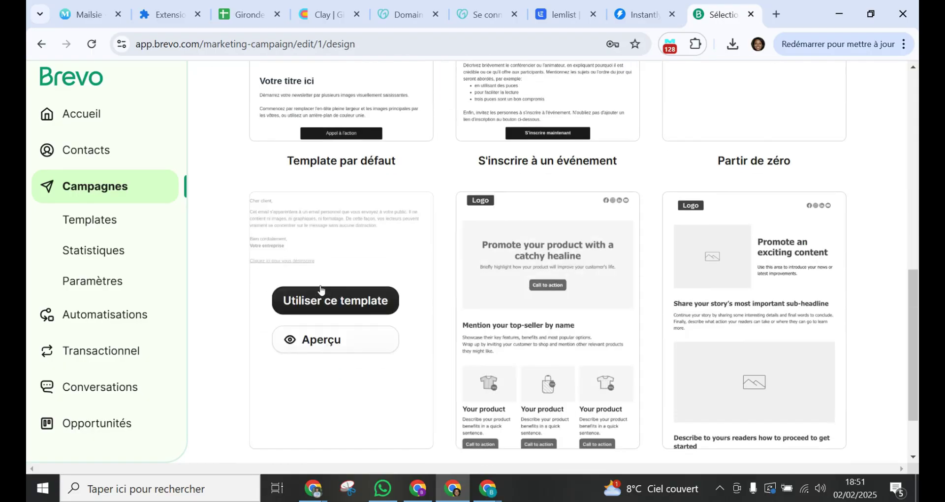
pyautogui.scroll(-2, 418, 345)
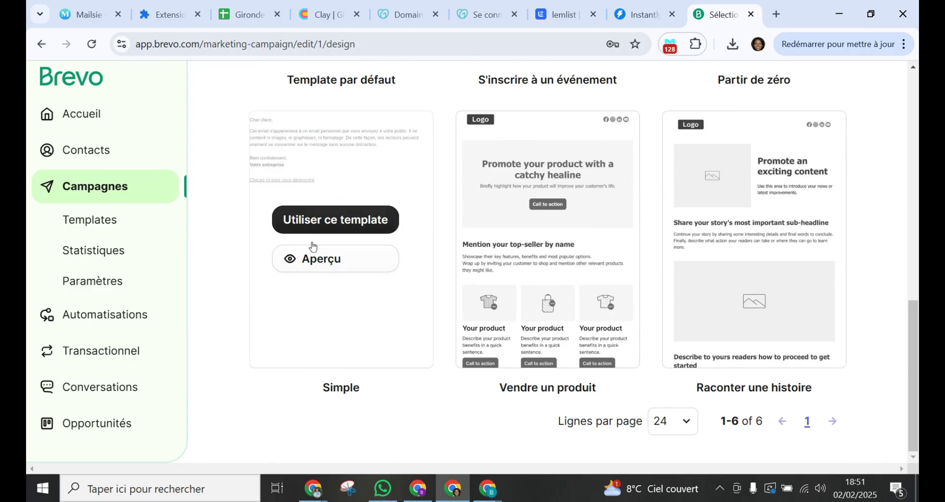
pyautogui.click(315, 220)
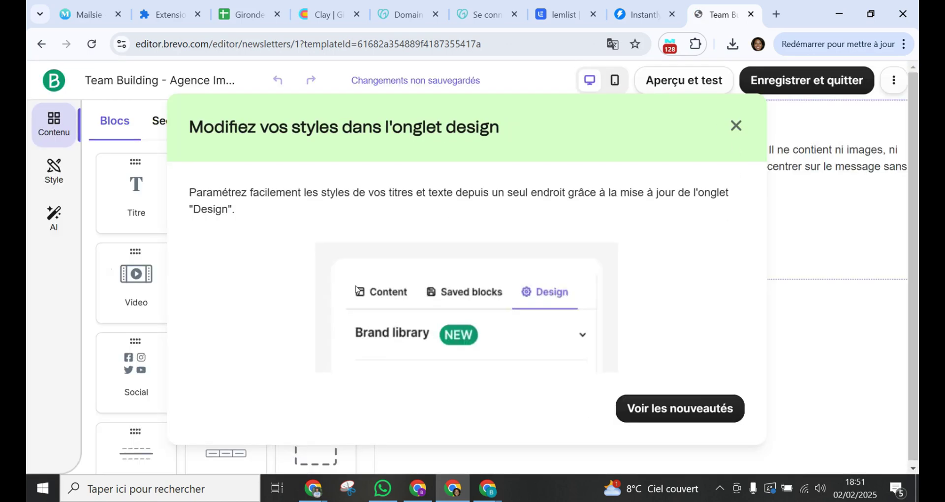
# Dismiss the styles announcement, try a bullet on the greeting line, then undo it
pyautogui.press('Escape')
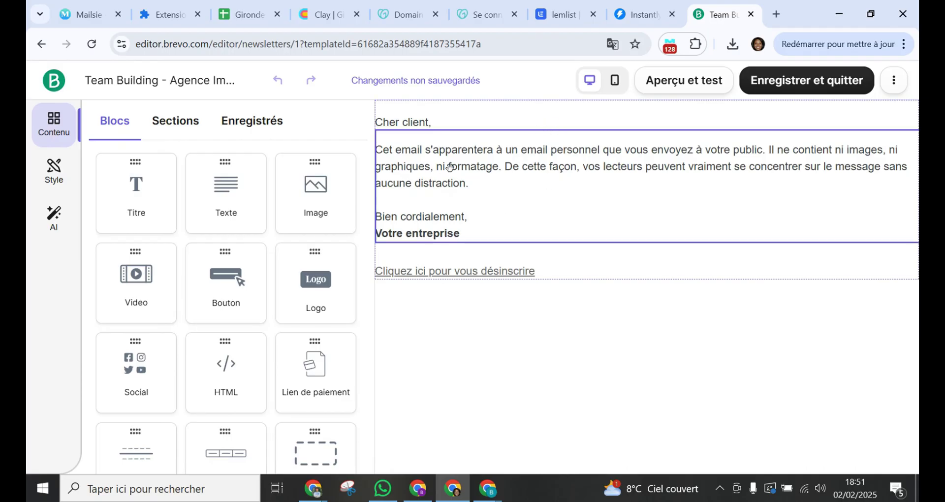
pyautogui.click(404, 124)
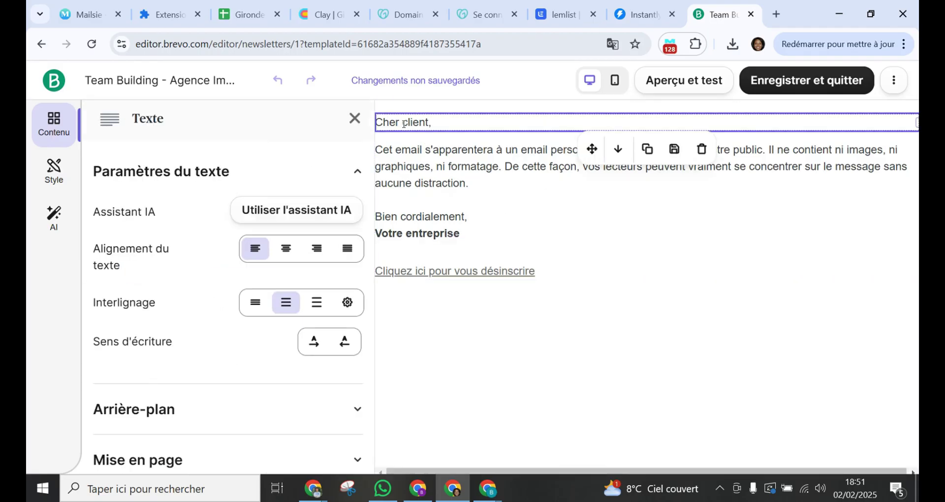
pyautogui.tripleClick(411, 121)
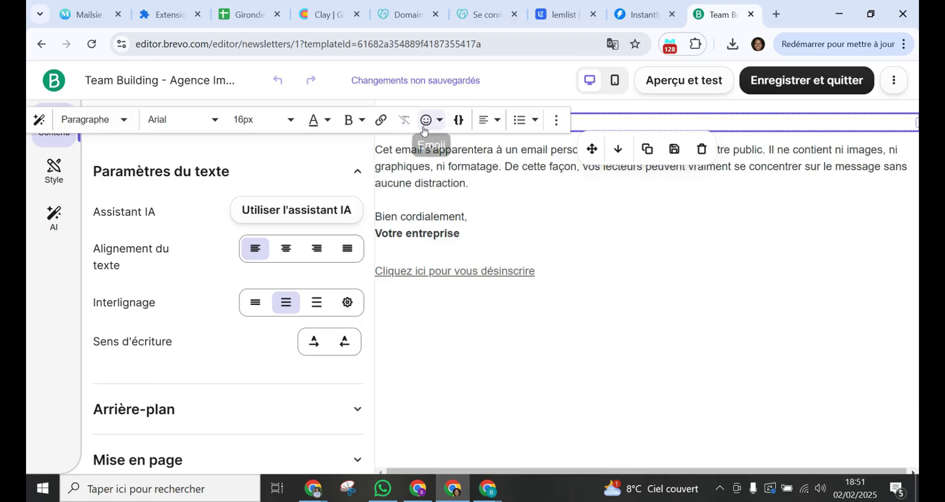
pyautogui.click(419, 123)
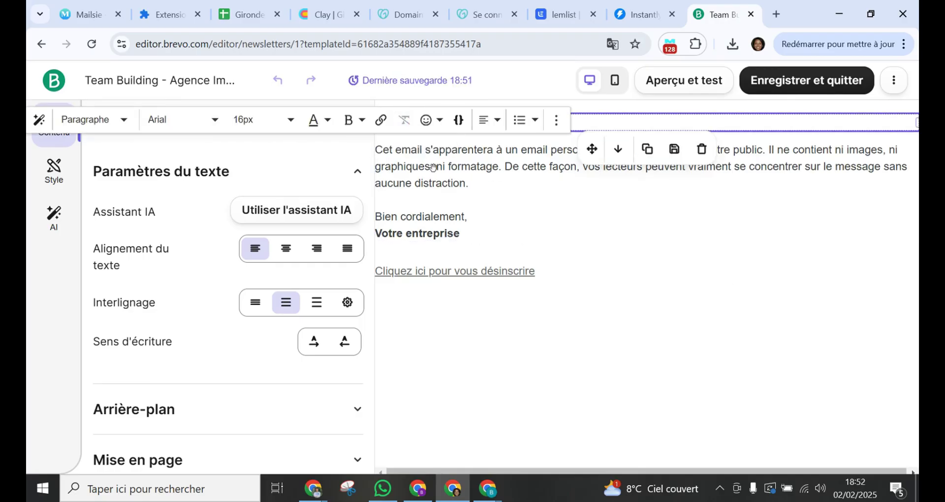
pyautogui.click(572, 198)
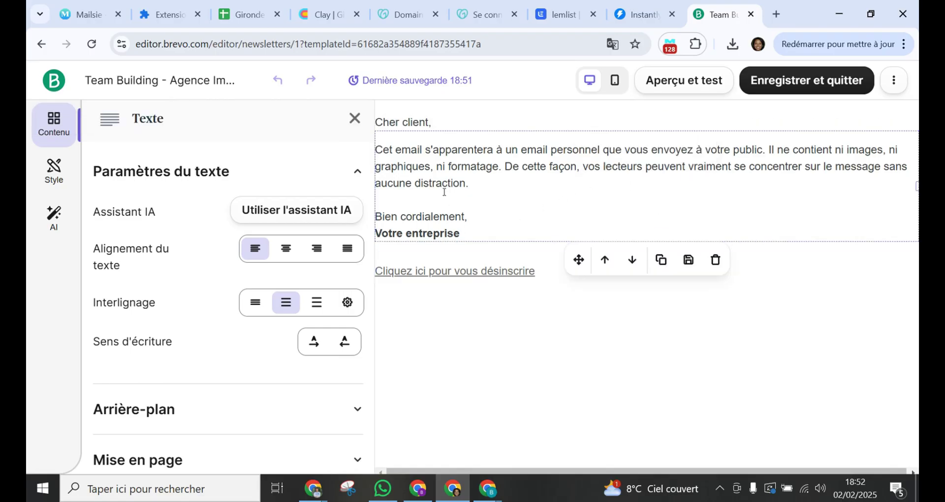
pyautogui.hotkey('ctrl', '+')
pyautogui.click(452, 129)
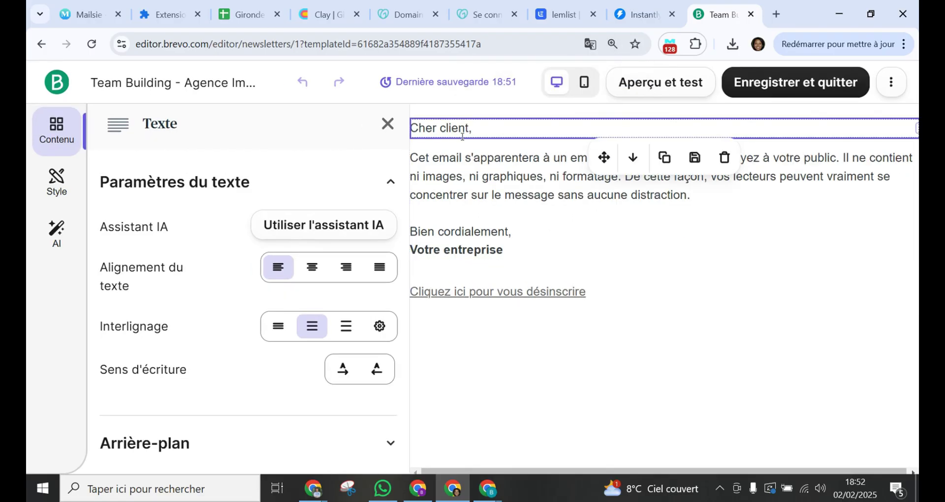
pyautogui.doubleClick(470, 128)
pyautogui.click(587, 127)
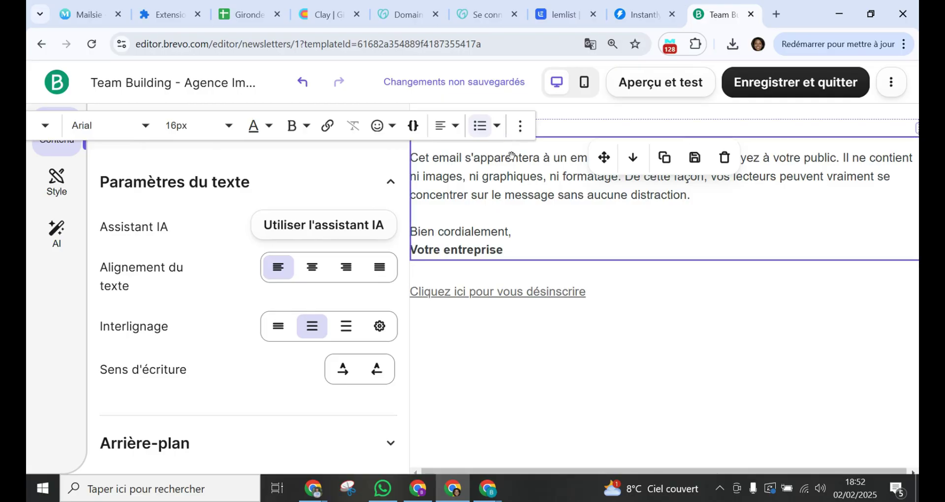
pyautogui.click(528, 209)
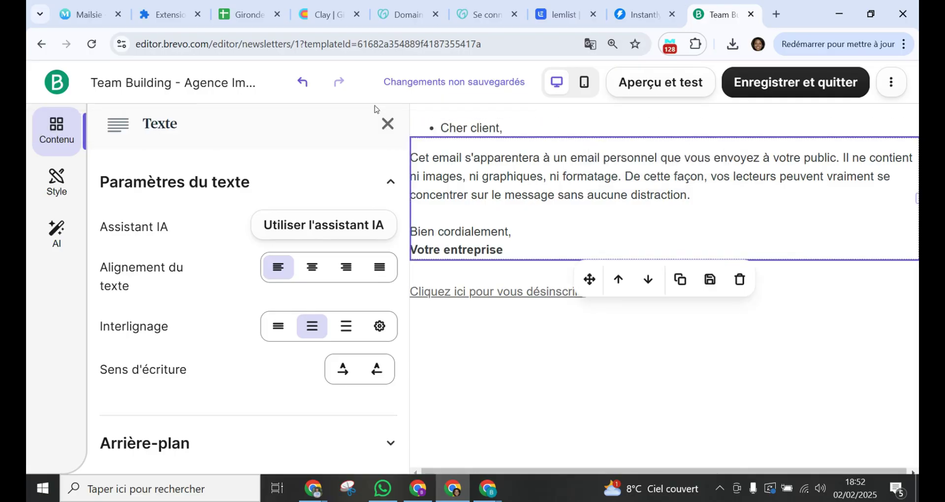
pyautogui.hotkey('ctrl', '-')
pyautogui.hotkey('ctrl', '-')
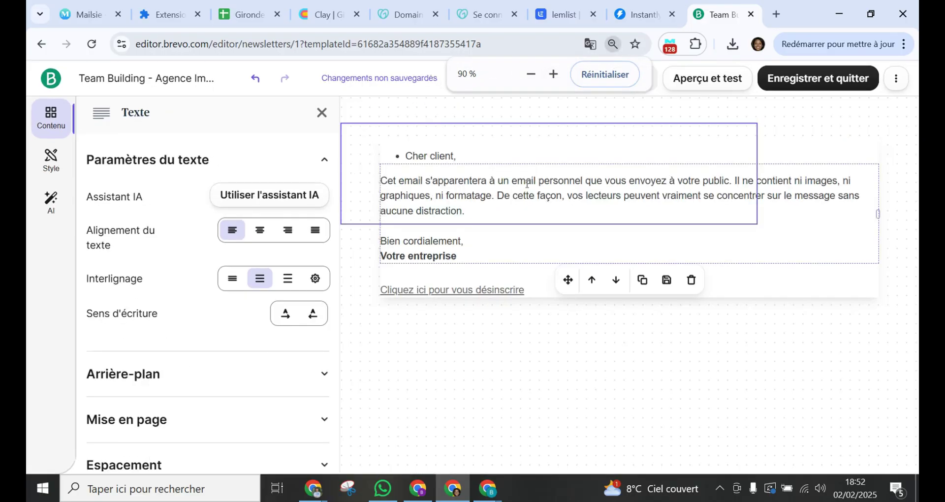
pyautogui.hotkey('ctrl', 'z')
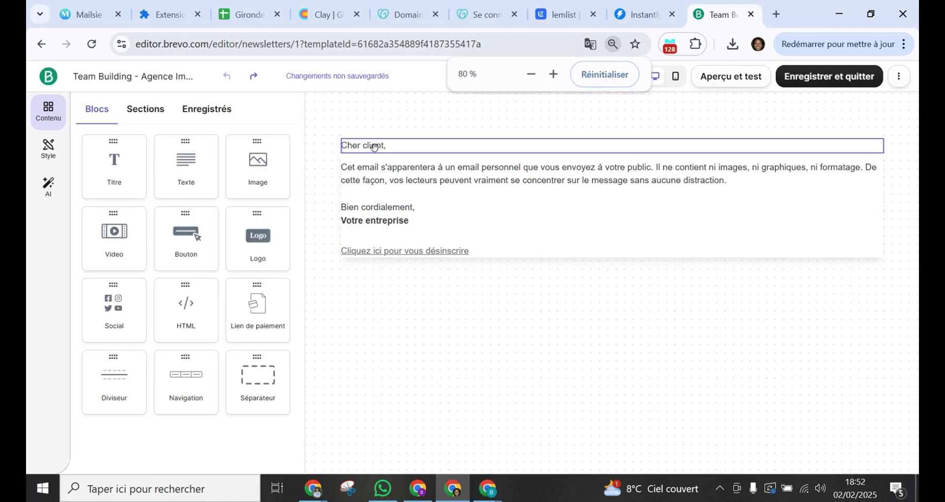
# Replace 'Cher client,' with 'Bonjour' and bring up Ajouter une variable
pyautogui.click(374, 145)
pyautogui.tripleClick(373, 145)
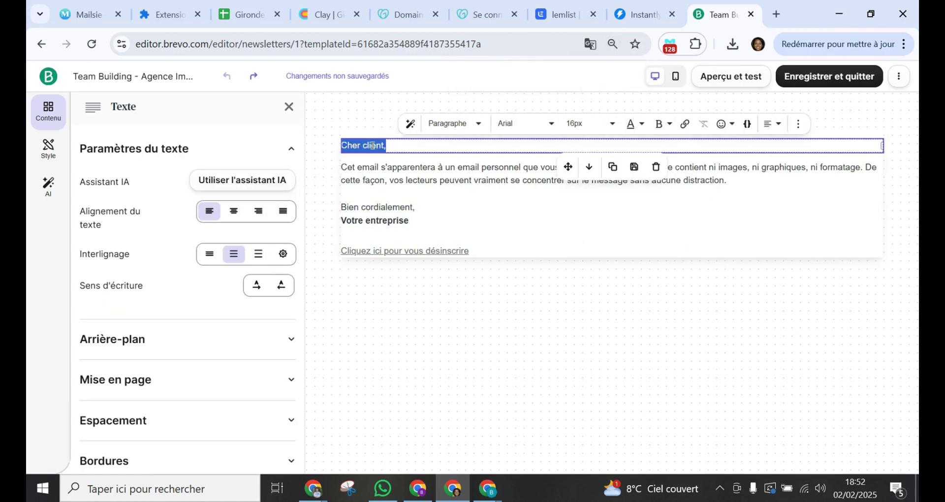
pyautogui.write('Bonjour')
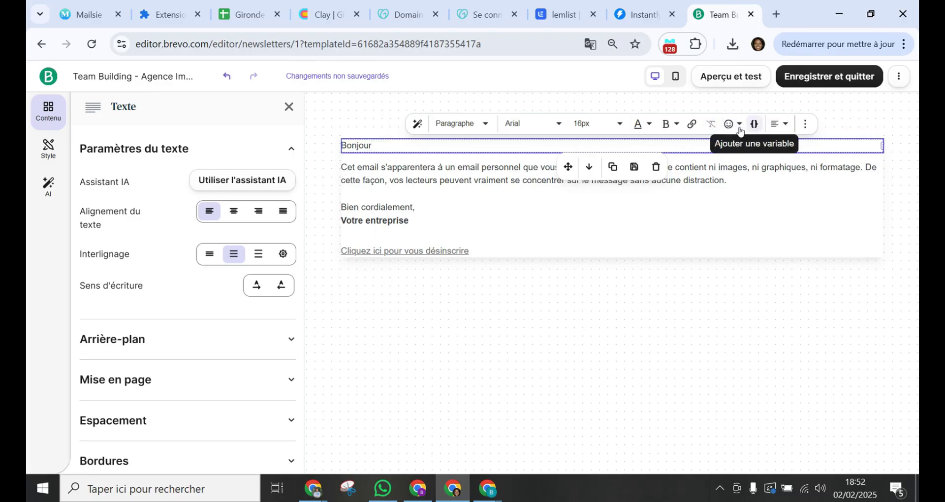
pyautogui.click(748, 126)
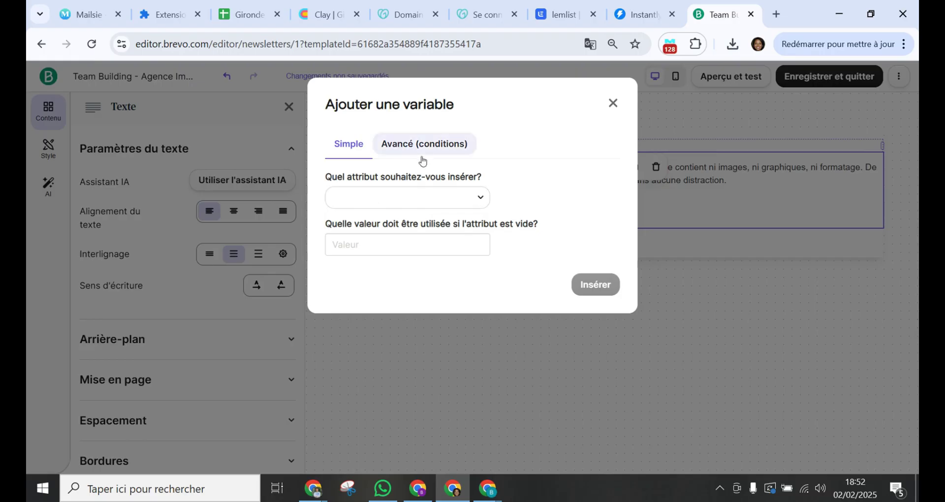
# Insert the contact attribute NOM right after 'Bonjour' in the greeting
pyautogui.click(613, 104)
pyautogui.click(390, 147)
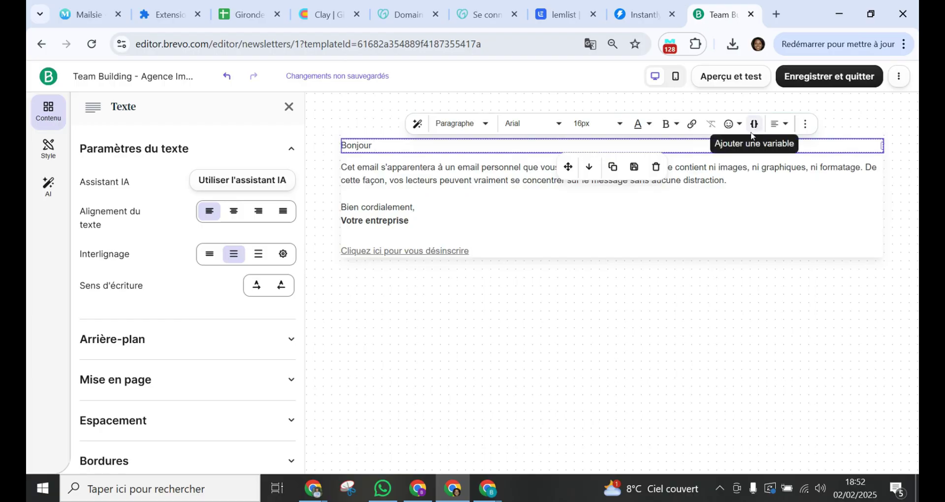
pyautogui.click(753, 125)
pyautogui.click(386, 202)
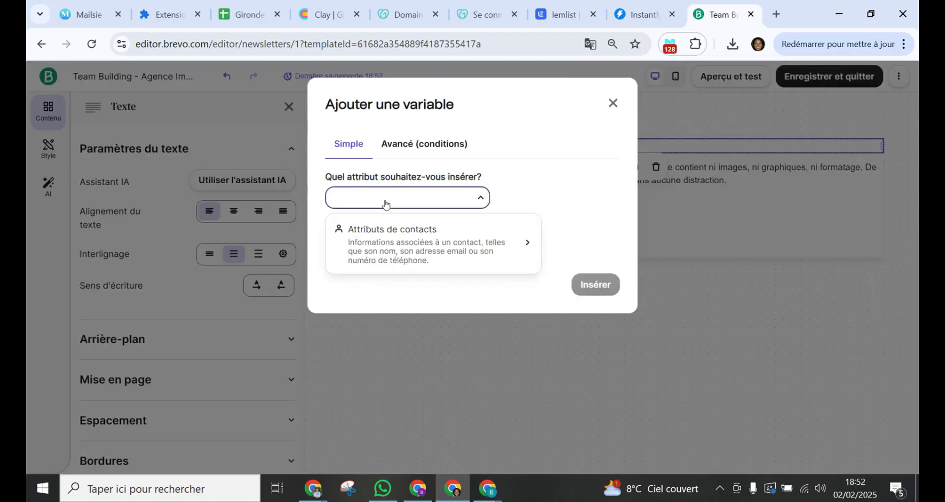
pyautogui.click(443, 249)
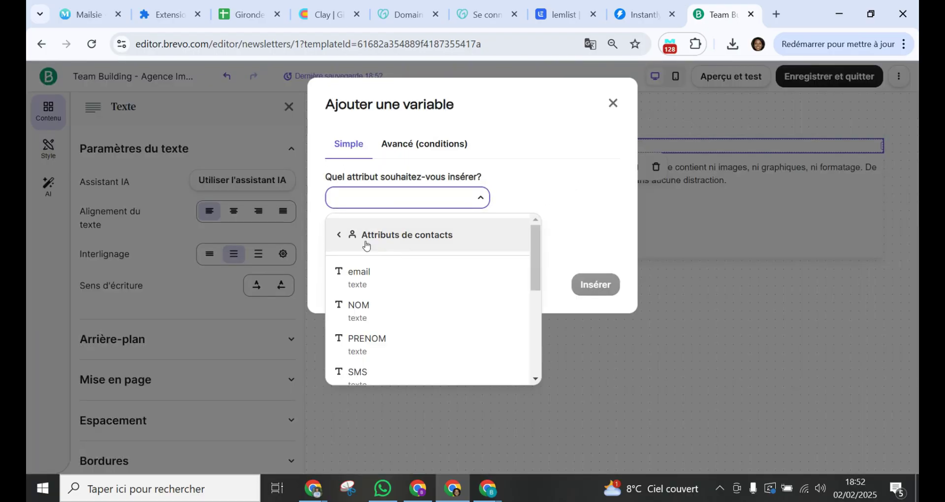
pyautogui.click(353, 316)
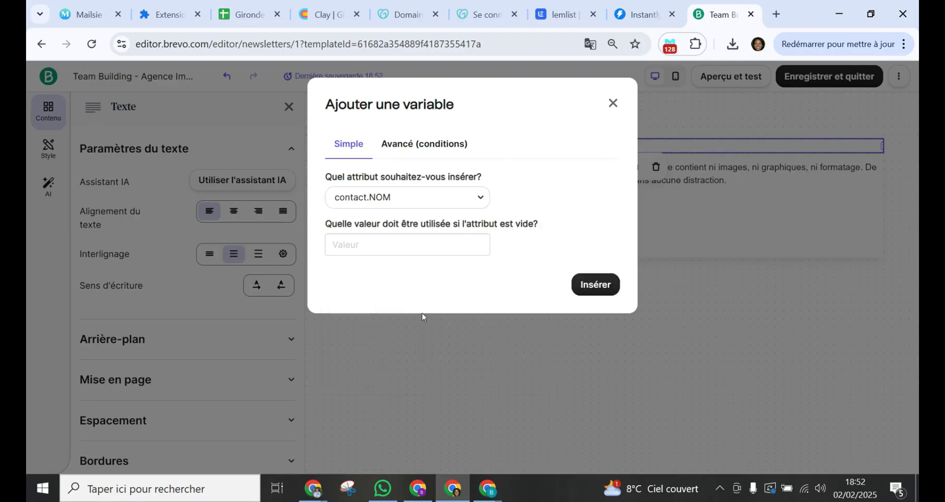
pyautogui.click(593, 288)
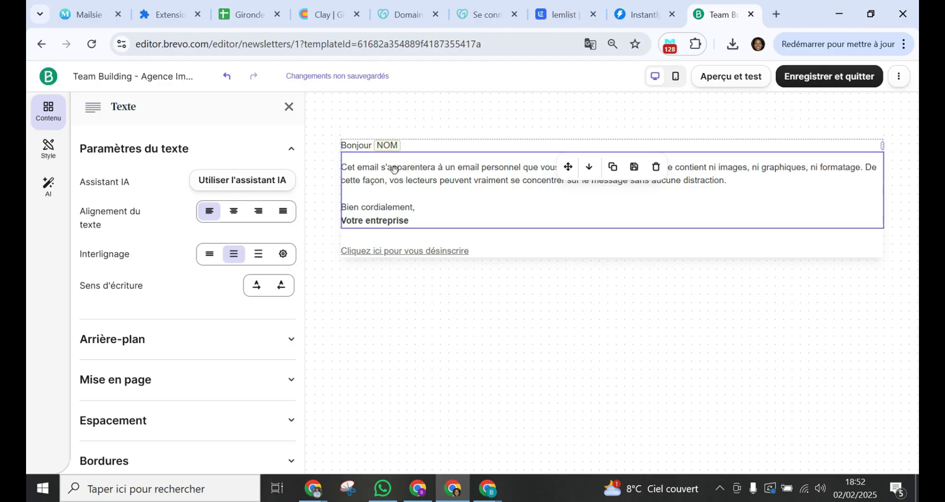
# Open the body with the sender's introduction of PlayPro, an Escape Game based in Lyon
pyautogui.click(394, 172)
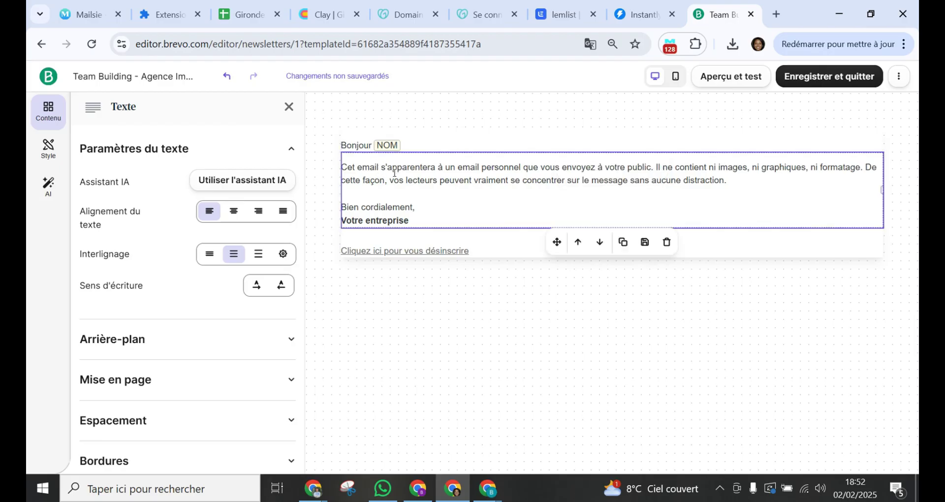
pyautogui.doubleClick(367, 171)
pyautogui.doubleClick(348, 168)
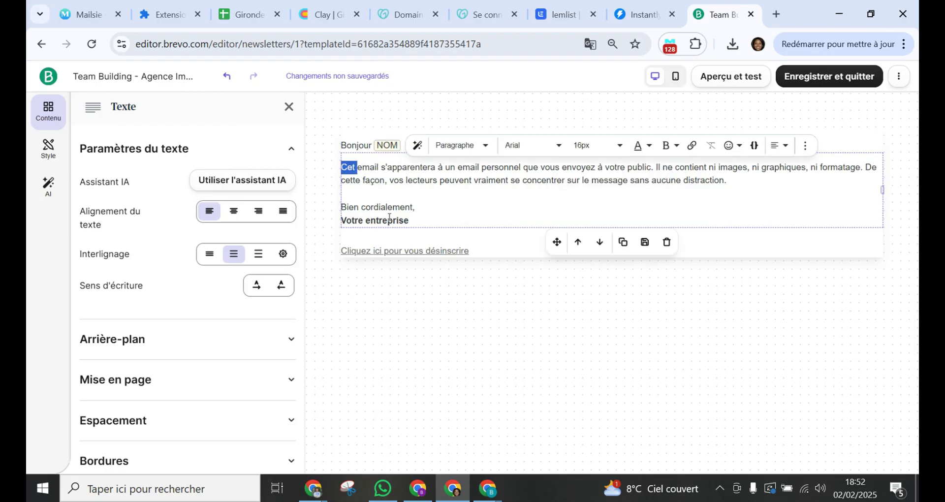
pyautogui.press('BackSpace')
pyautogui.write('J')
pyautogui.press('BackSpace')
pyautogui.write('N')
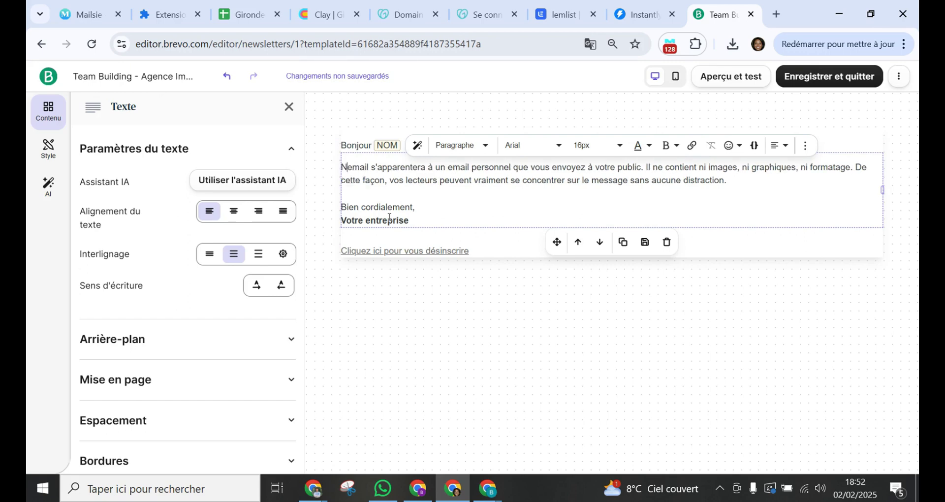
pyautogui.press('BackSpace')
pyautogui.write('Je')
pyautogui.write('suis Marie de ')
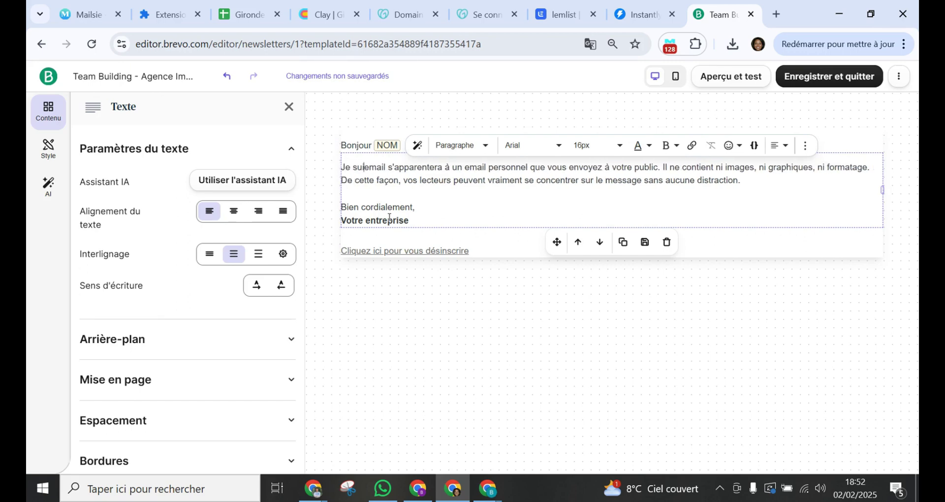
pyautogui.write('PlayPro, un ')
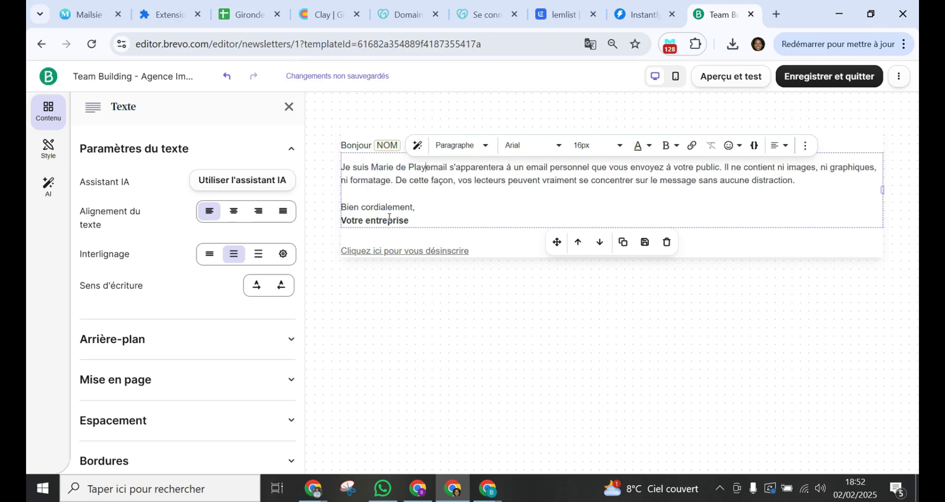
pyautogui.write('Escape Ga')
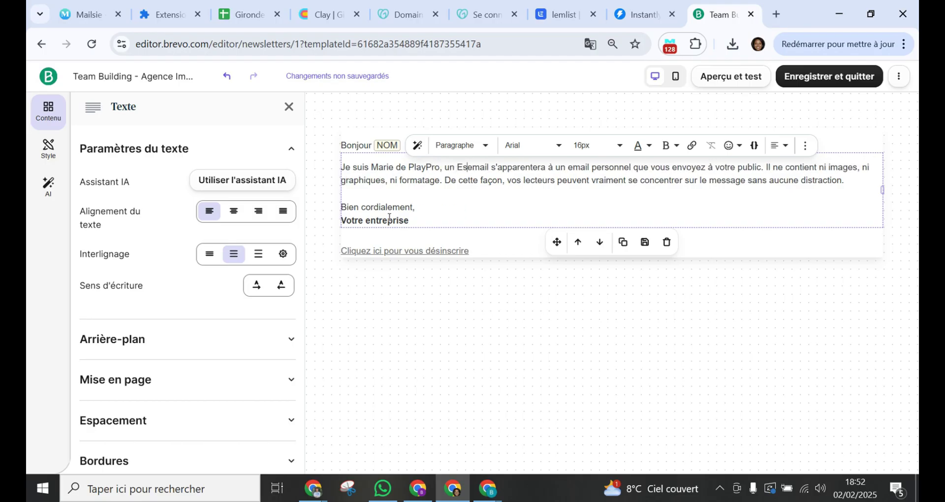
pyautogui.write('me basé ')
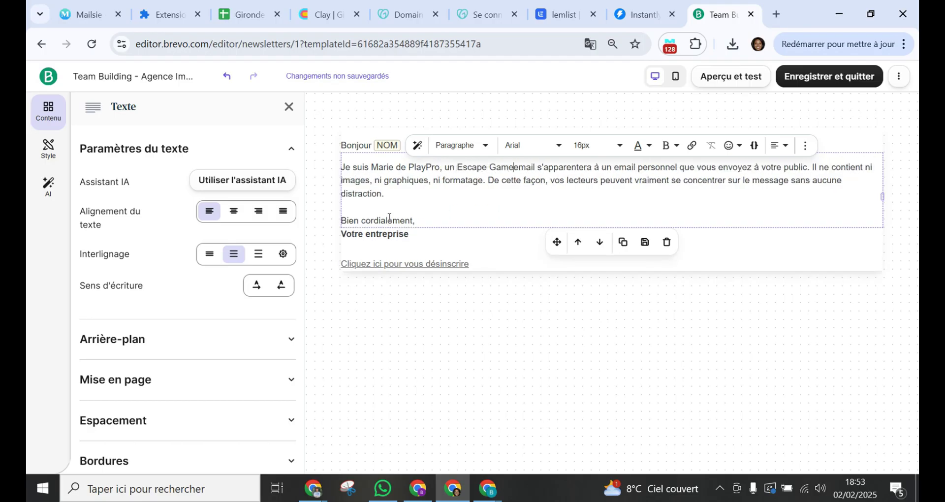
pyautogui.write('à Lyon?')
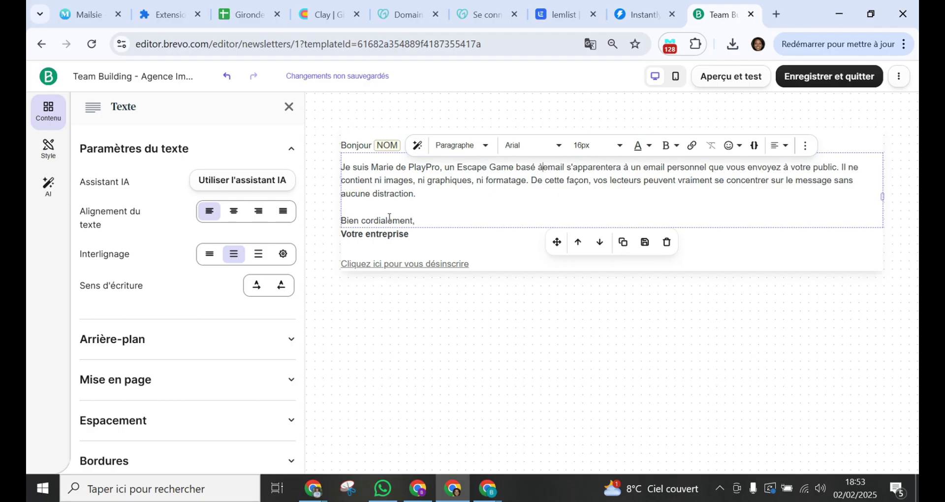
pyautogui.press('BackSpace')
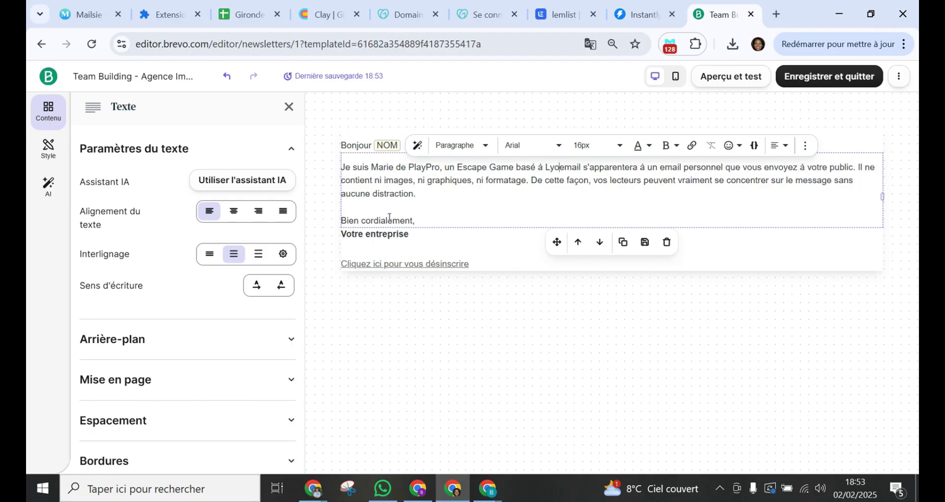
pyautogui.write('. Nous vero')
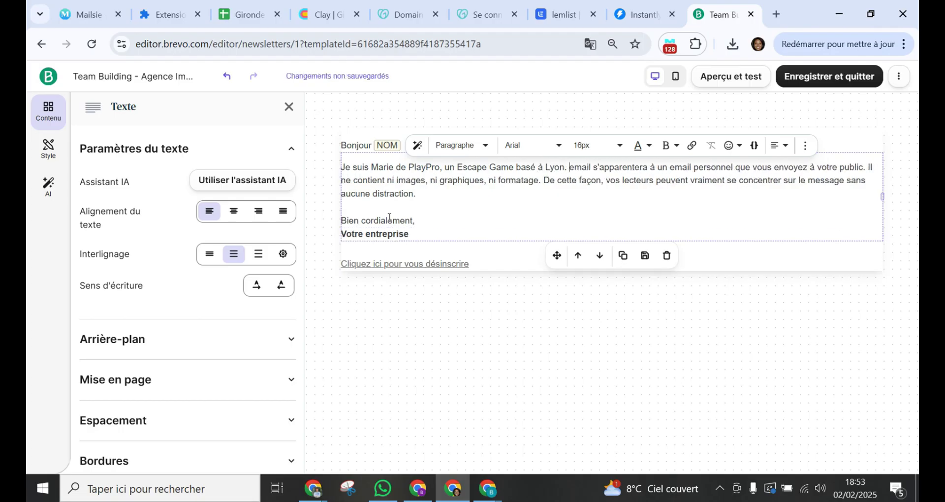
pyautogui.press('BackSpace')
pyautogui.press('BackSpace')
pyautogui.write('nons')
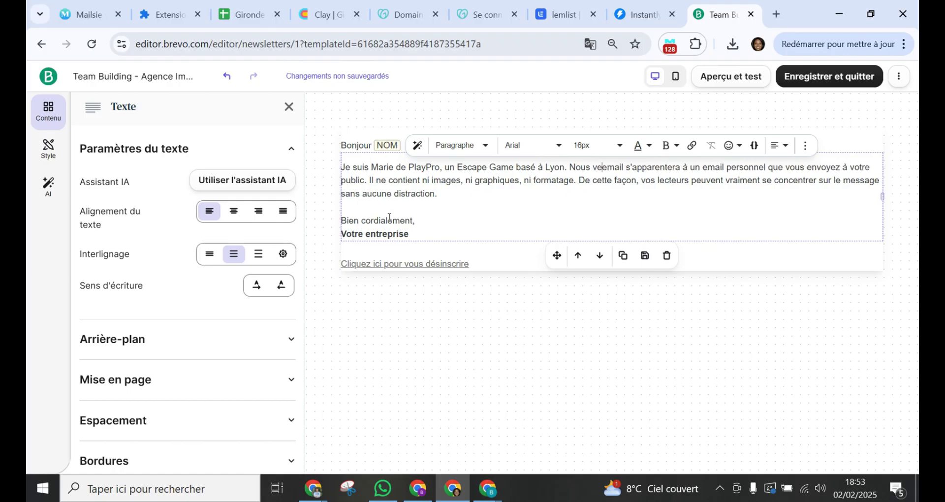
# Replace the leftover template text with the note about hosting Orpi's Team Building
pyautogui.hotkey('ctrl', 'shift', 'Down')
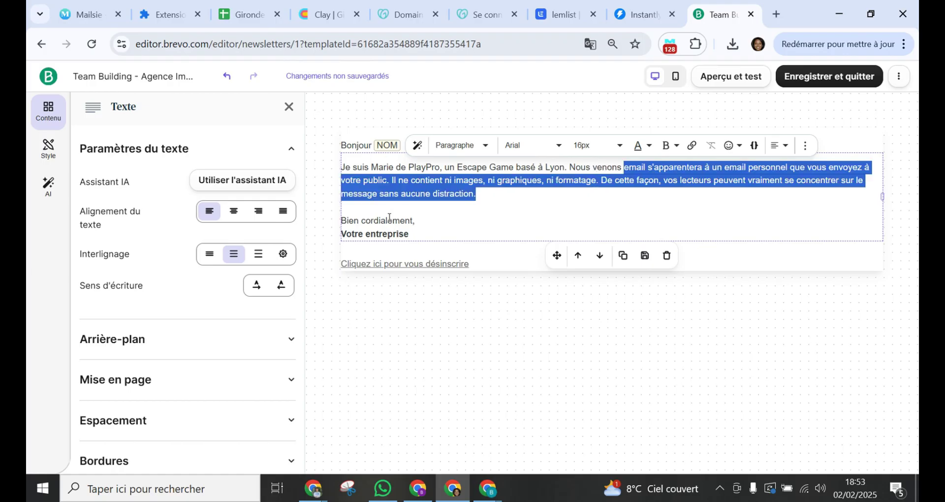
pyautogui.press('BackSpace')
pyautogui.write('de reçevo')
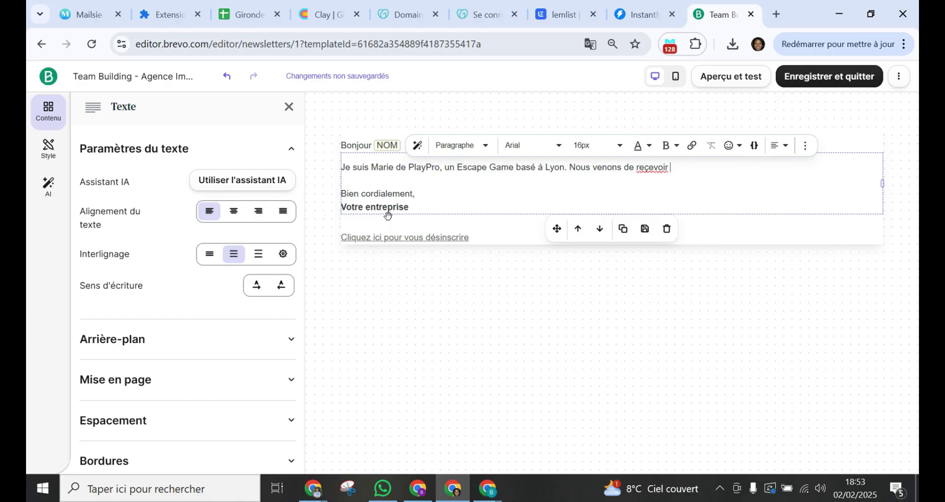
pyautogui.press('BackSpace')
pyautogui.press('BackSpace')
pyautogui.press('BackSpace')
pyautogui.press('BackSpace')
pyautogui.write('cevoir Opri et')
pyautogui.press('BackSpace')
pyautogui.press('BackSpace')
pyautogui.press('BackSpace')
pyautogui.press('BackSpace')
pyautogui.press('BackSpace')
pyautogui.press('BackSpace')
pyautogui.write('rpo')
pyautogui.press('BackSpace')
pyautogui.write('i pour leur ')
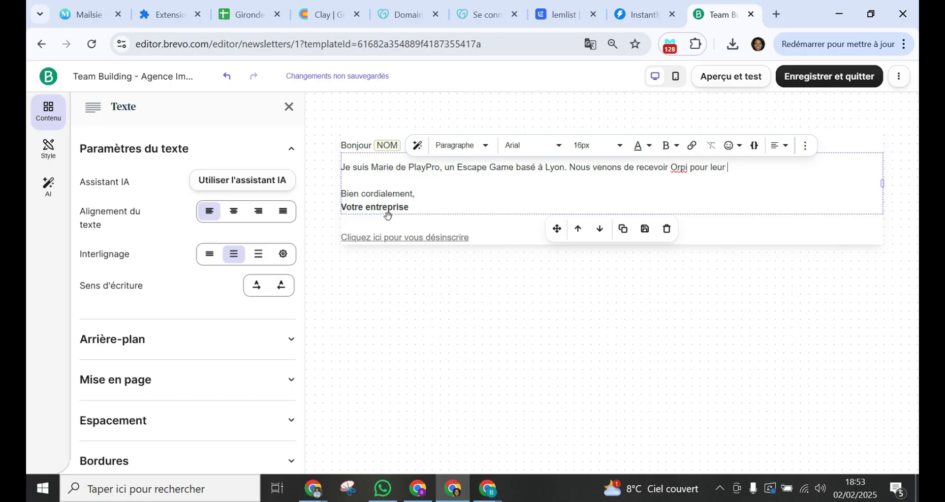
pyautogui.write('Team Building.')
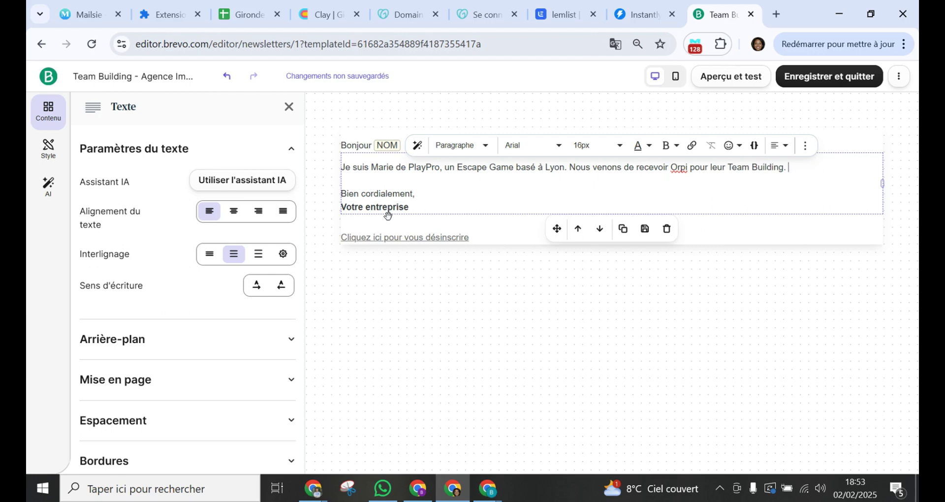
pyautogui.press('BackSpace')
pyautogui.press('BackSpace')
pyautogui.write('et nous pensions que')
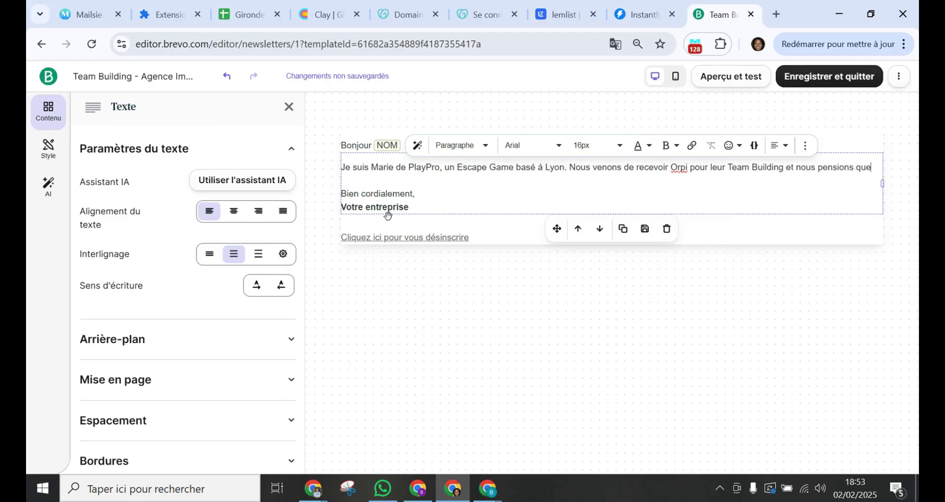
pyautogui.write(' cela pouvai')
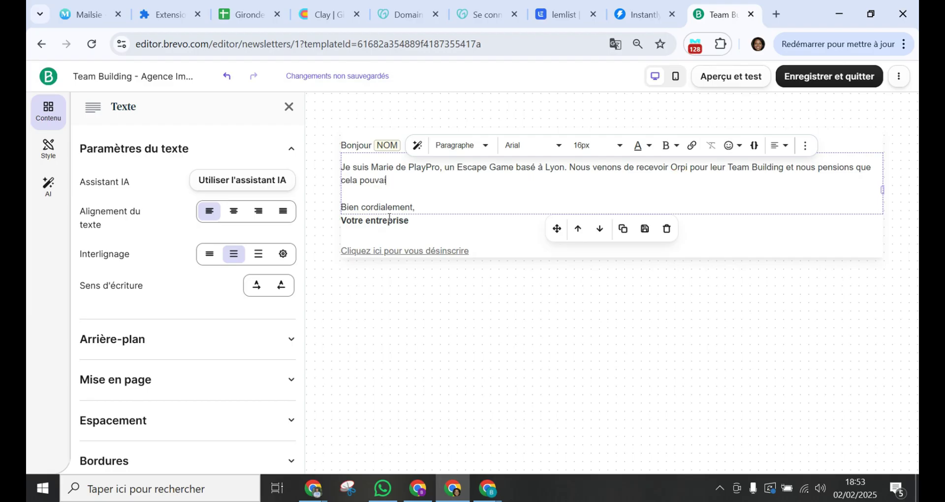
pyautogui.write('t vous inté')
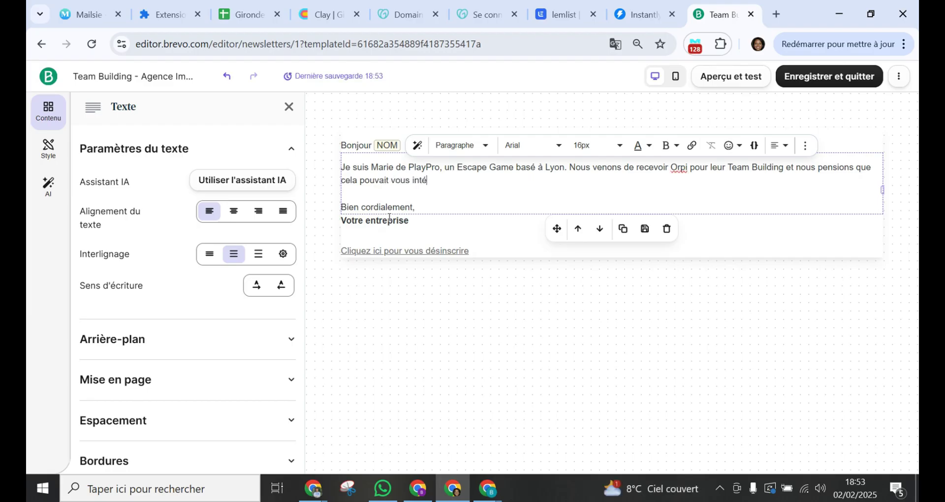
pyautogui.write('resser.')
pyautogui.press('Return')
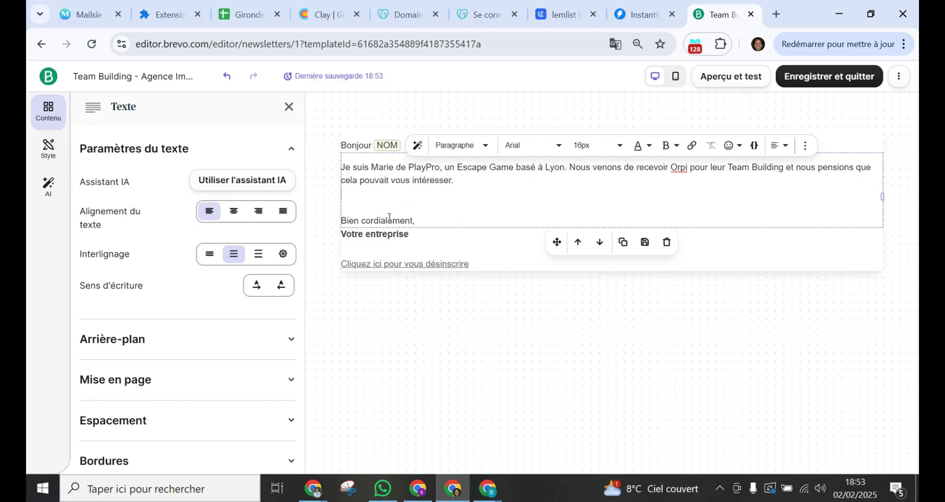
# Add 'Au programme :' followed by three [blabla] placeholder lines
pyautogui.write('Au progra')
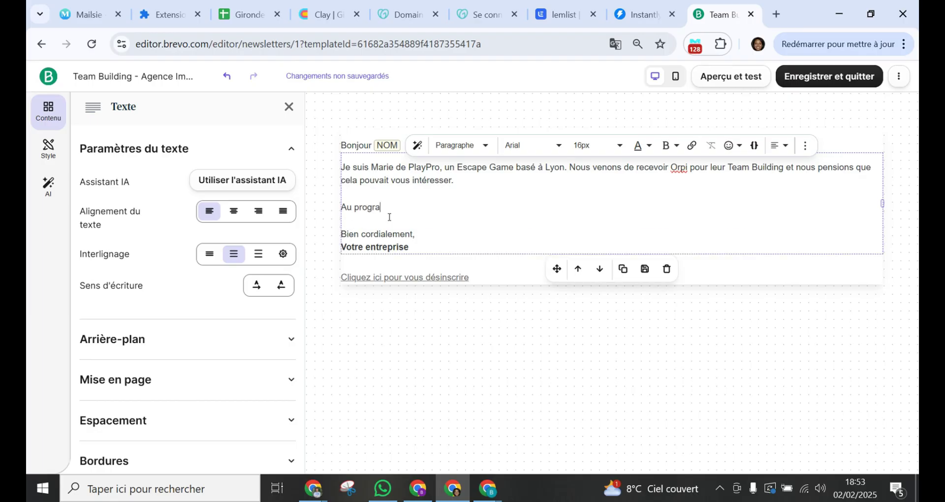
pyautogui.write('mme :')
pyautogui.press('Return')
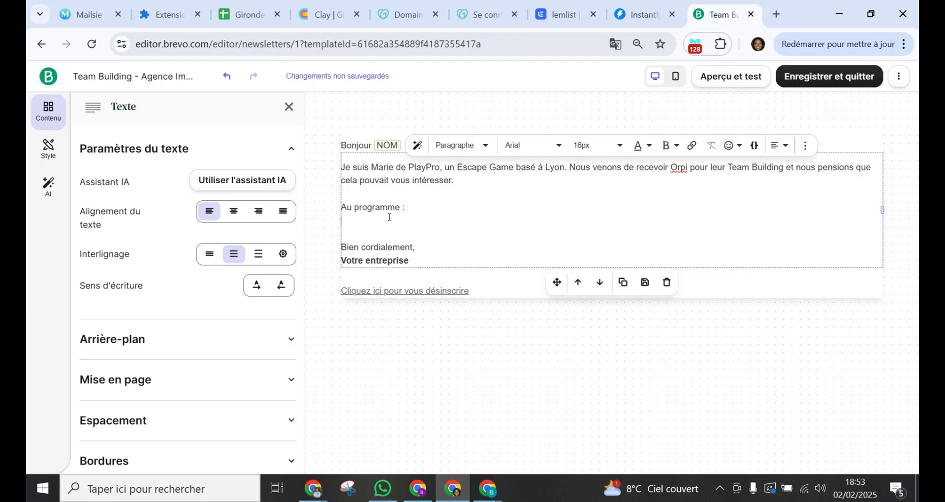
pyautogui.write('[]')
pyautogui.write('b')
pyautogui.write('labla')
pyautogui.hotkey('shift', 'Left')
pyautogui.hotkey('shift', 'Left')
pyautogui.hotkey('shift', 'Left')
pyautogui.hotkey('shift', 'Left')
pyautogui.hotkey('shift', 'Left')
pyautogui.hotkey('shift', 'Left')
pyautogui.hotkey('shift', 'Left')
pyautogui.hotkey('shift', 'Left')
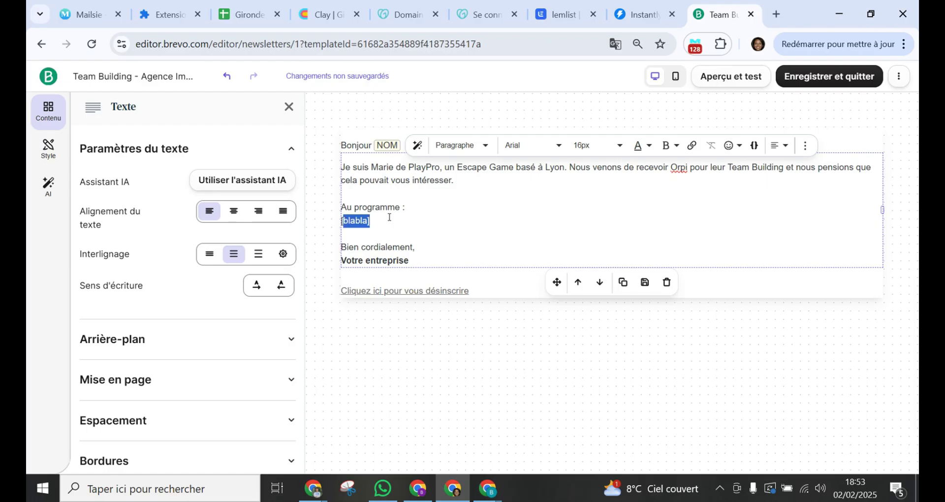
pyautogui.hotkey('ctrl', 'c')
pyautogui.press('Right')
pyautogui.press('Return')
pyautogui.hotkey('ctrl', 'v')
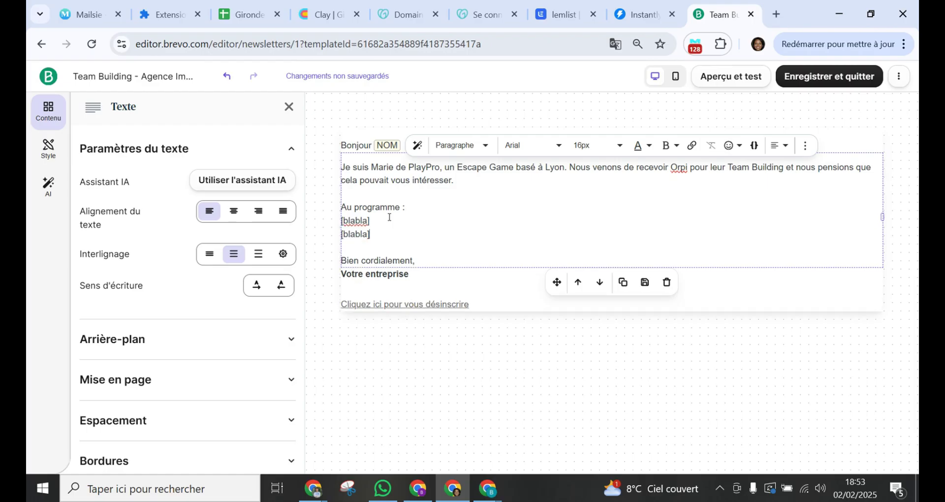
pyautogui.press('Return')
pyautogui.hotkey('ctrl', 'v')
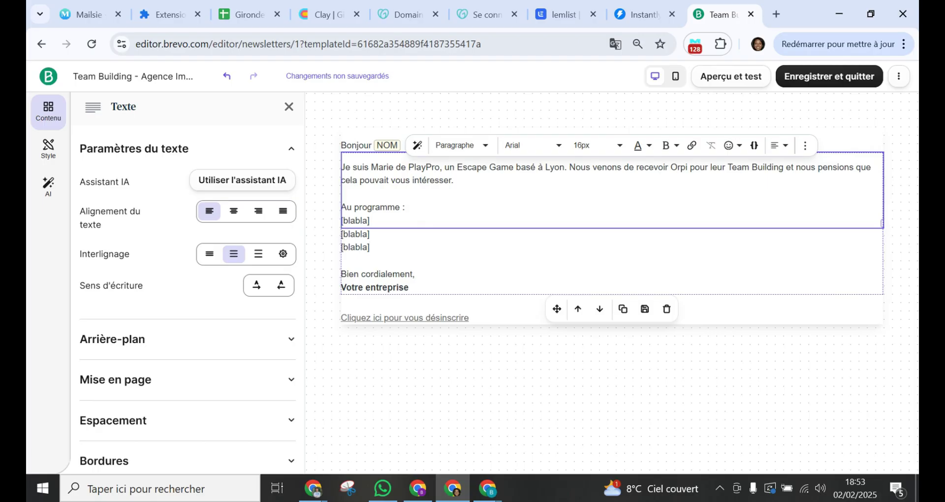
# Put an emoji before each programme item, a flexed-biceps on the third
pyautogui.hotkey('alt', 'Tab')
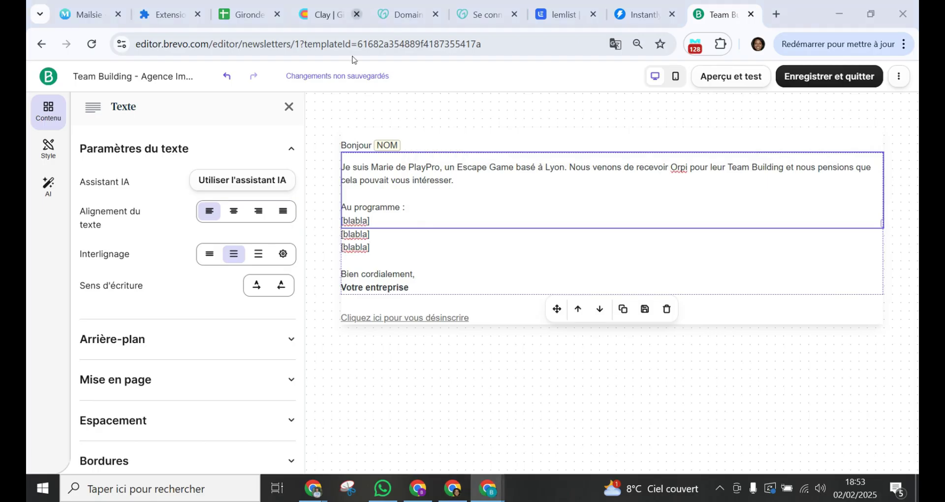
pyautogui.hotkey('alt', 'Tab')
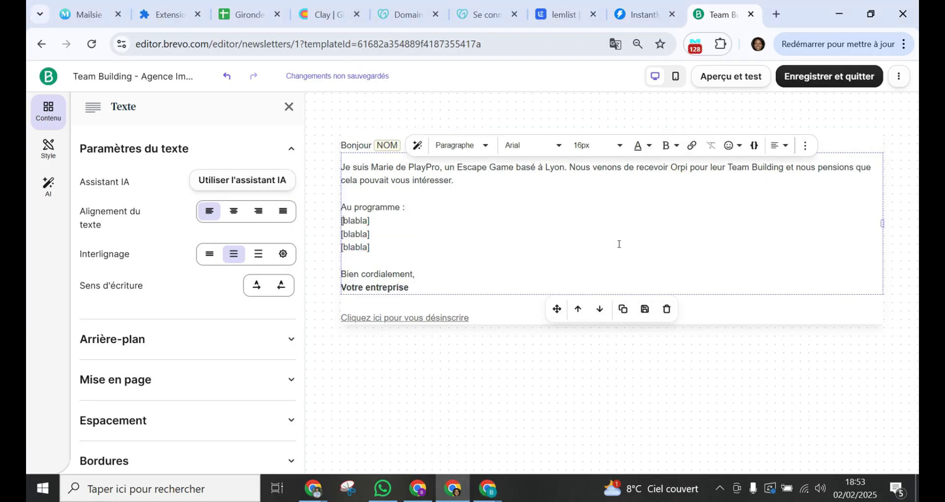
pyautogui.hotkey('ctrl', 'v')
pyautogui.hotkey('alt', 'Tab')
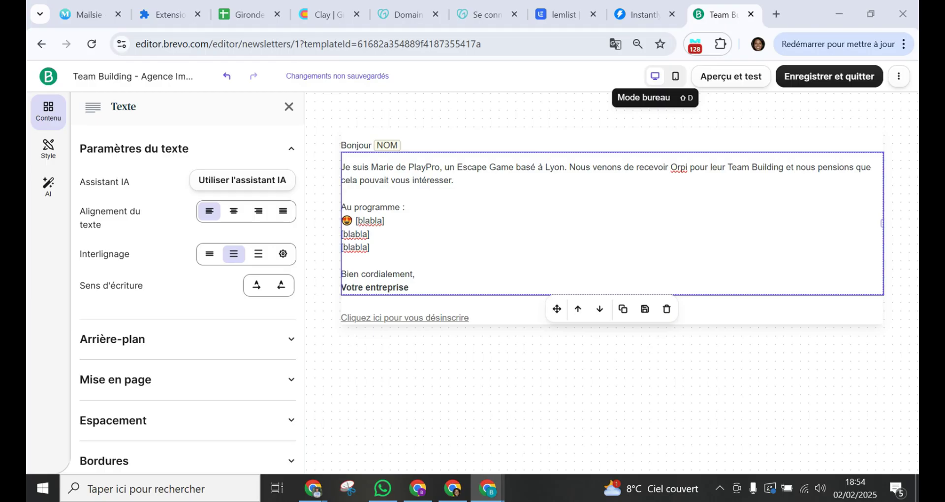
pyautogui.click(395, 238)
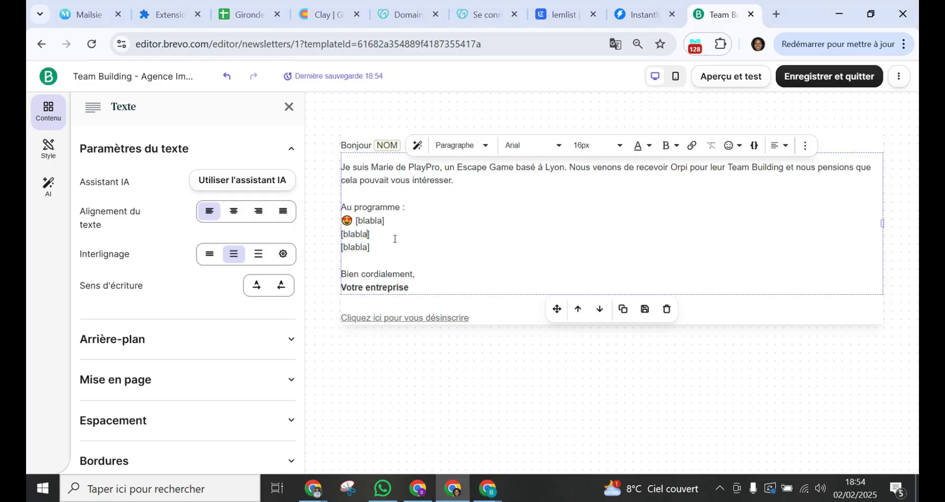
pyautogui.press('Home')
pyautogui.hotkey('ctrl', 'v')
pyautogui.hotkey('alt', 'Tab')
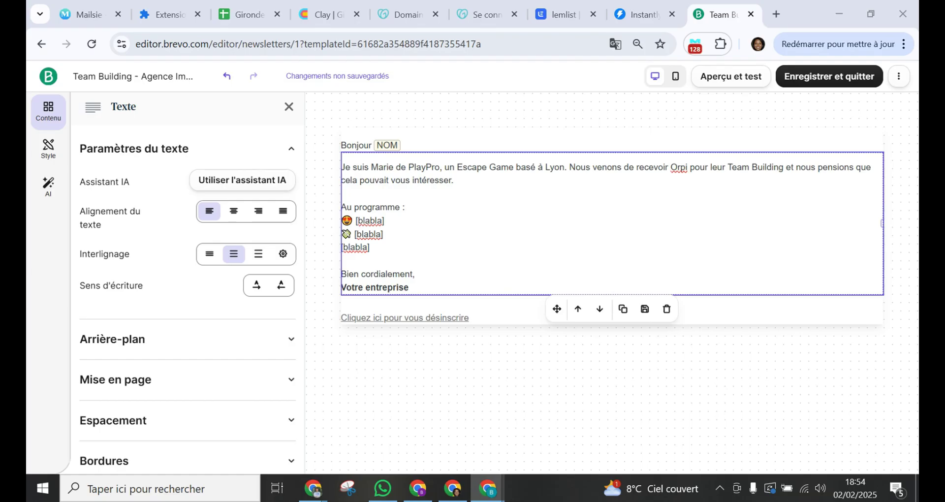
pyautogui.click(441, 240)
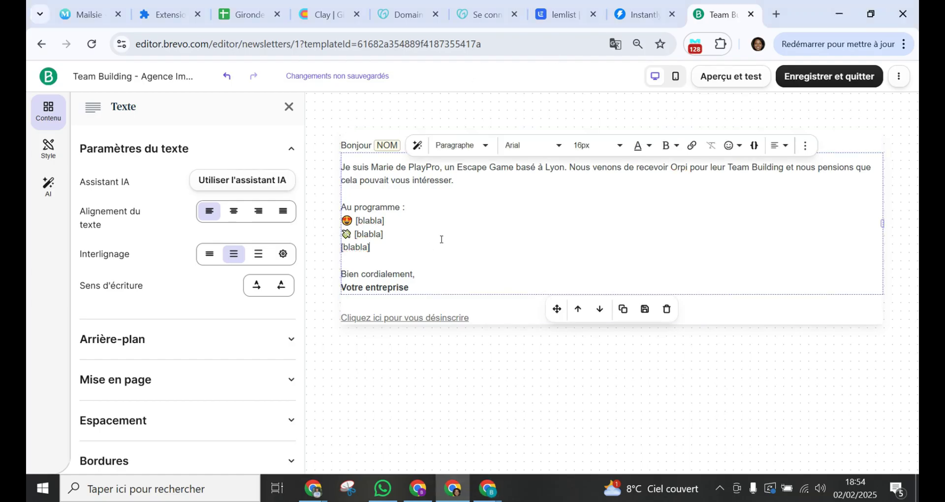
pyautogui.hotkey('ctrl', 'v')
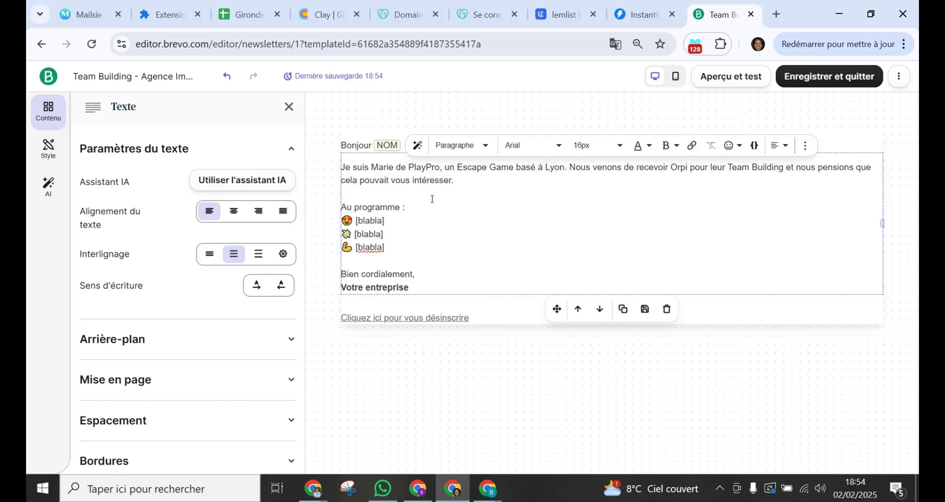
# Add the line 'On en discute ce mardi ou jeudi ?' below the list
pyautogui.press('Return')
pyautogui.press('Return')
pyautogui.write('O')
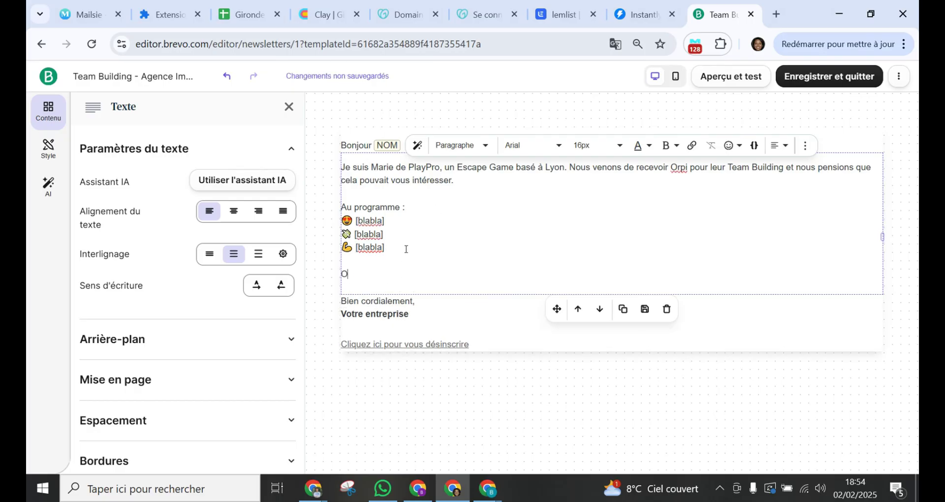
pyautogui.write('n en discute ce m')
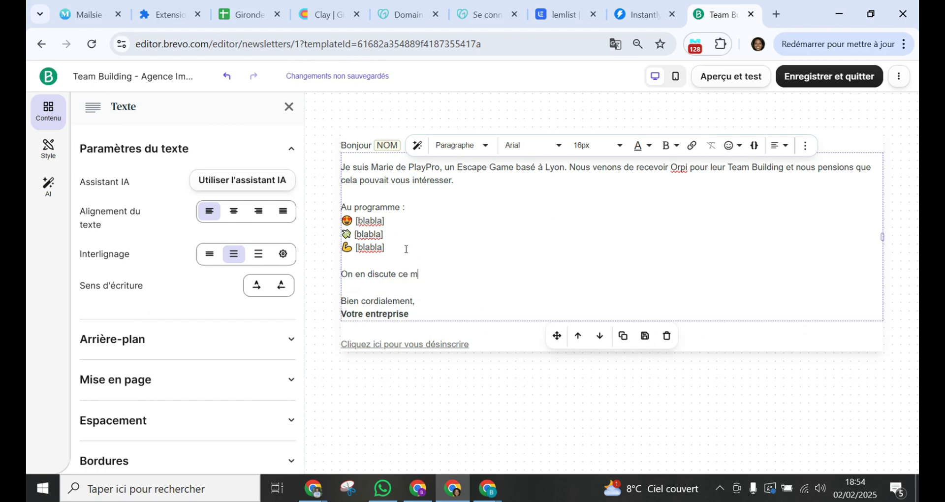
pyautogui.write('ardi uu jeudi ?')
pyautogui.press('BackSpace')
pyautogui.press('BackSpace')
pyautogui.press('BackSpace')
pyautogui.press('BackSpace')
pyautogui.write('di ?')
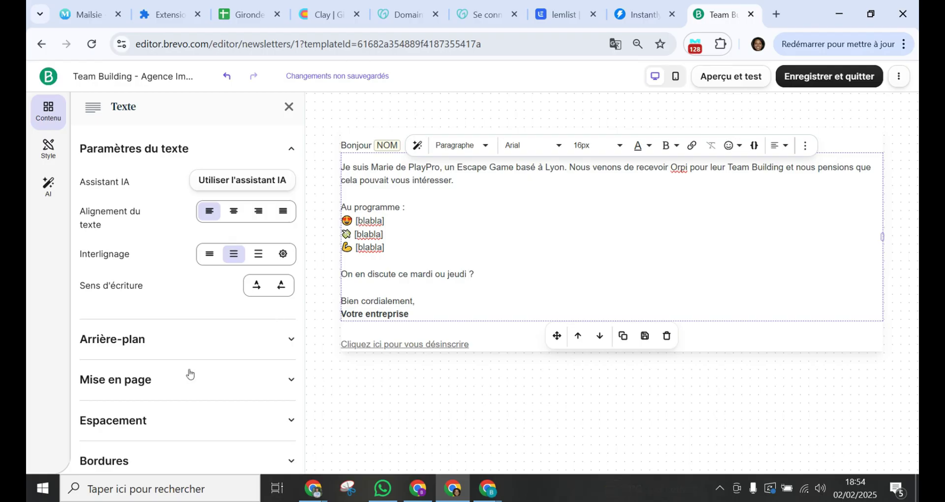
pyautogui.click(458, 401)
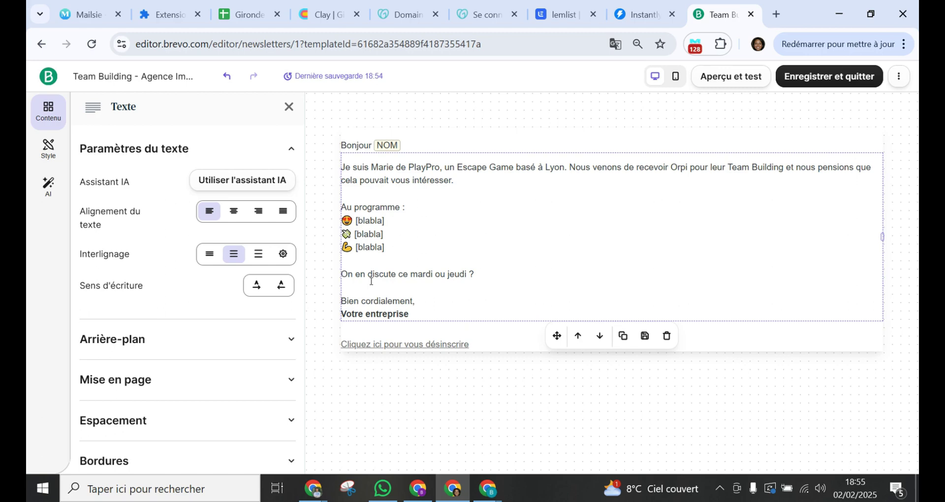
# Change the closing 'Bien cordialement' to 'A très vite'
pyautogui.click(430, 310)
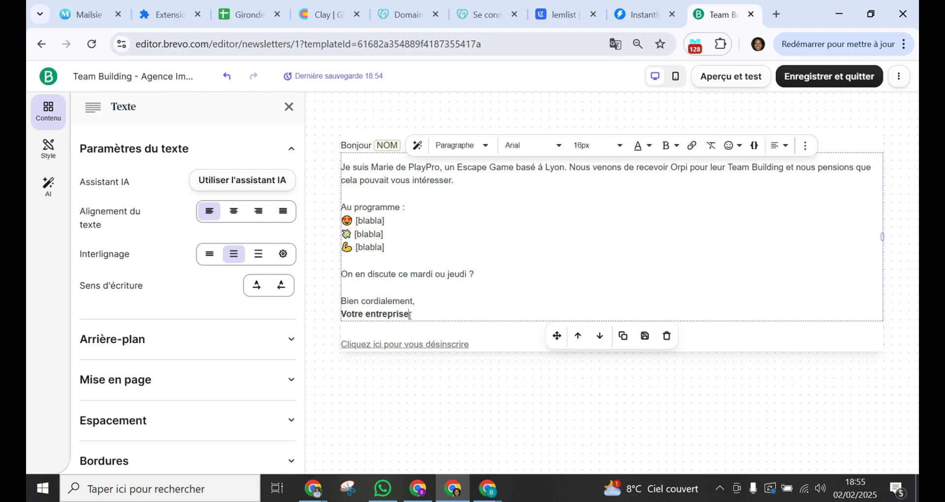
pyautogui.moveTo(416, 315); pyautogui.dragTo(341, 321)
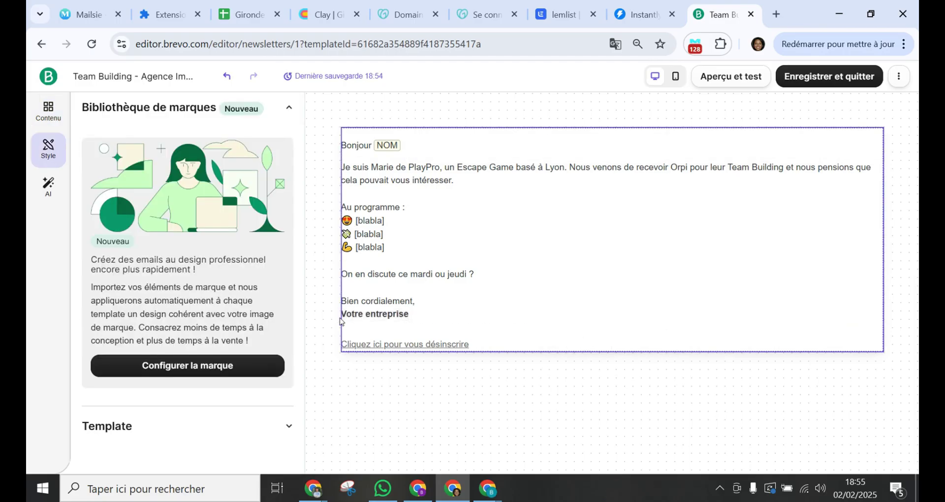
pyautogui.press('m')
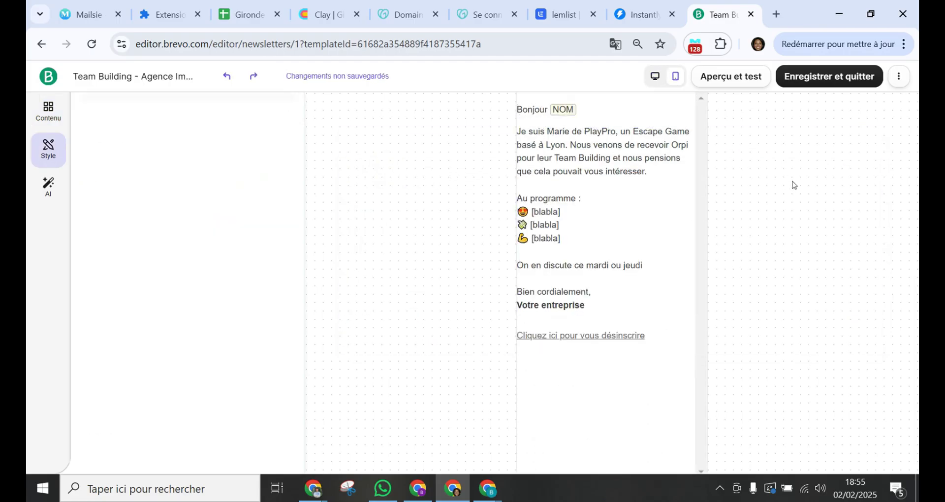
pyautogui.hotkey('ctrl', 'z')
pyautogui.click(660, 80)
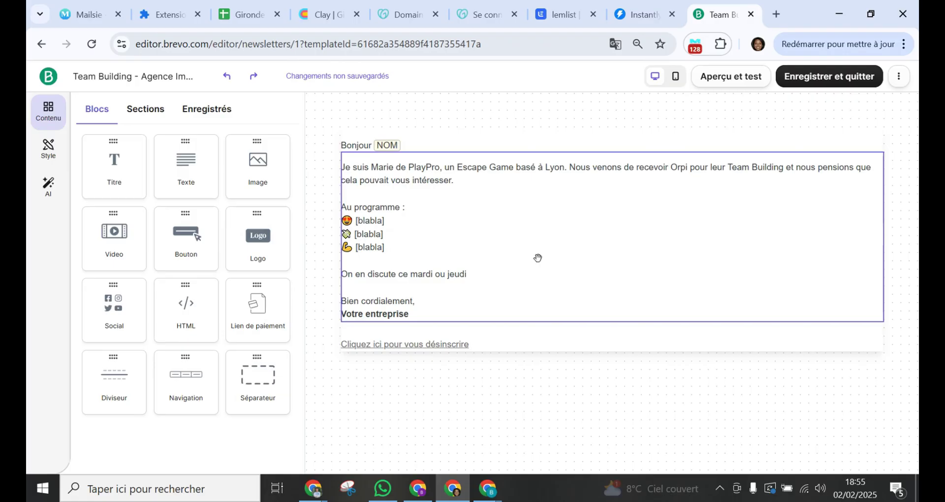
pyautogui.click(408, 313)
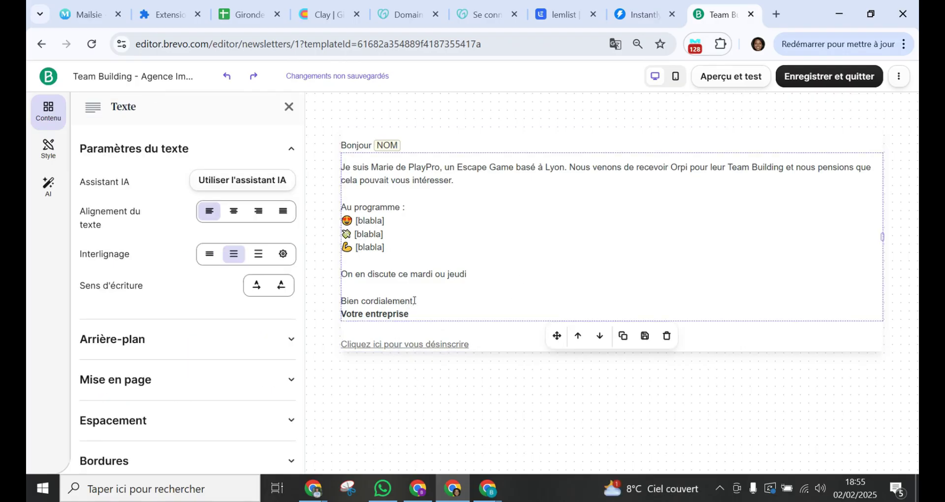
pyautogui.moveTo(413, 301); pyautogui.dragTo(341, 304)
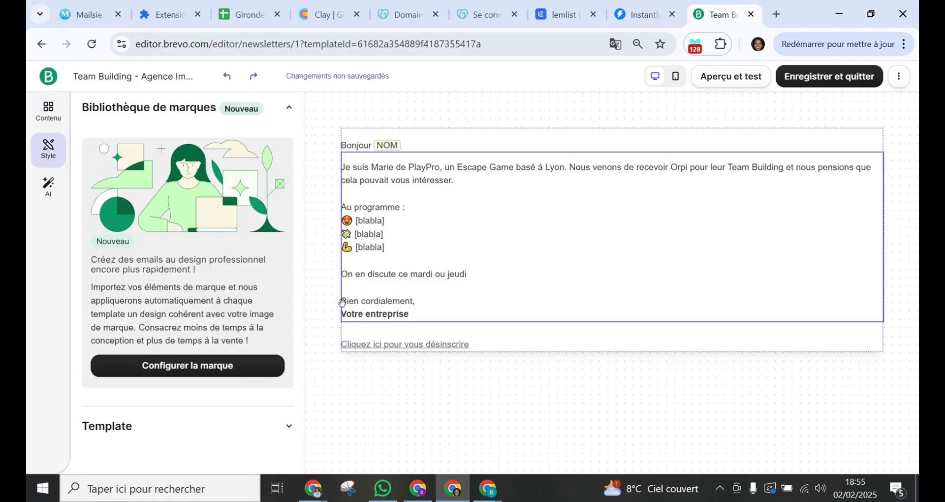
pyautogui.click(416, 302)
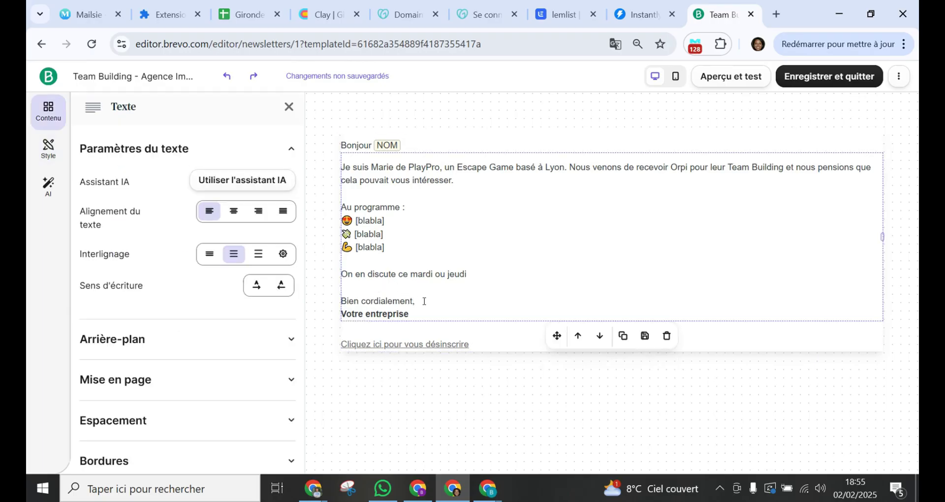
pyautogui.click(426, 302)
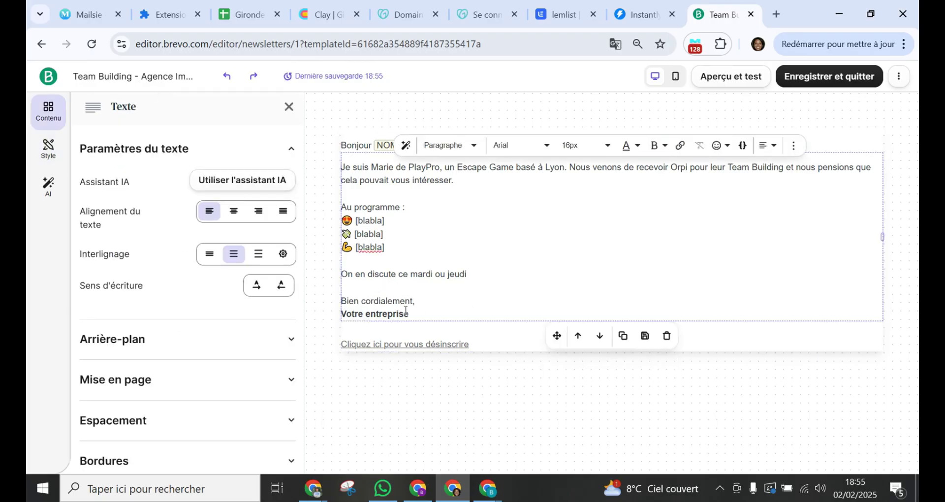
pyautogui.hotkey('ctrl', 'shift', 'Left')
pyautogui.hotkey('ctrl', 'shift', 'Left')
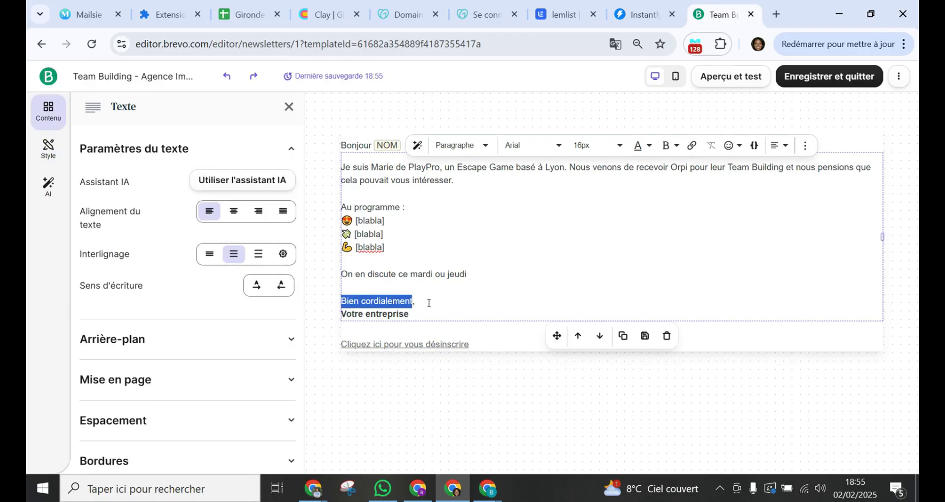
pyautogui.write('A très vite')
# Replace 'Votre entreprise' with the sender's first name and PlayPro, in bold
pyautogui.press('Down')
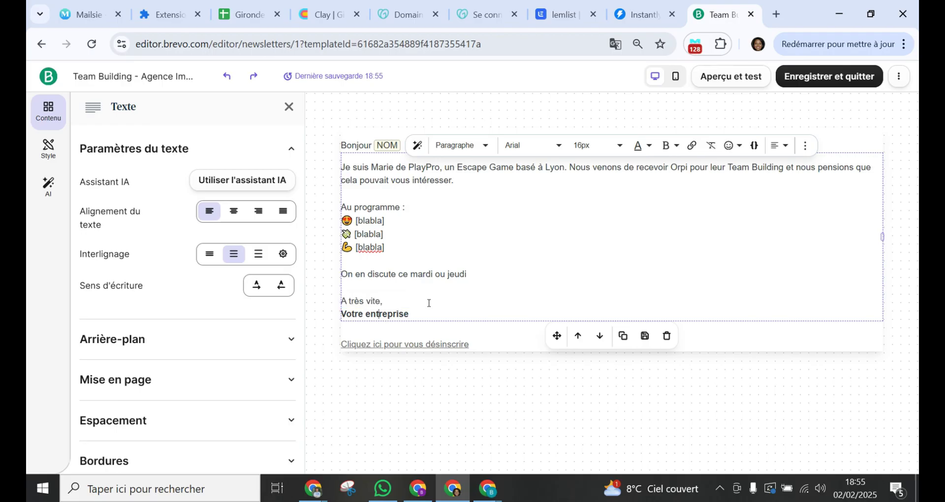
pyautogui.hotkey('ctrl', 'shift', 'Left')
pyautogui.hotkey('ctrl', 'shift', 'Left')
pyautogui.write('Marie de')
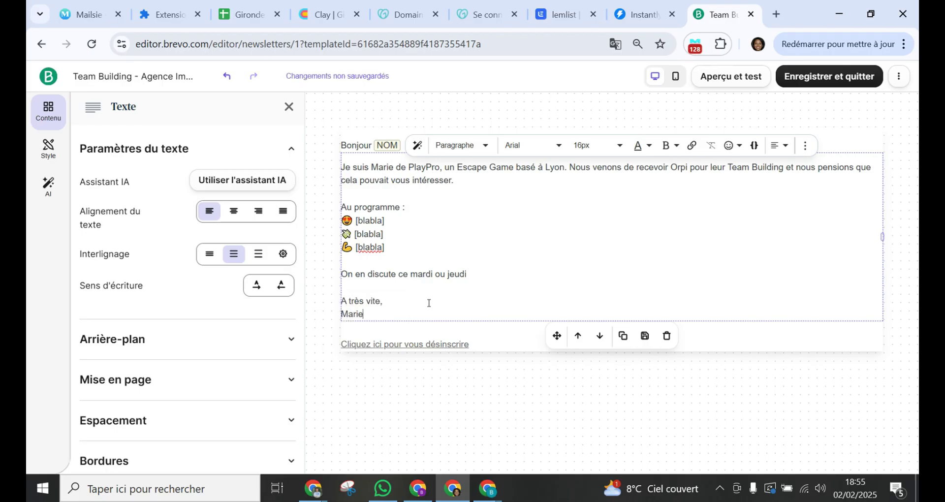
pyautogui.press('BackSpace')
pyautogui.press('BackSpace')
pyautogui.write('e PlayPro')
pyautogui.hotkey('ctrl', 'shift', 'Left')
pyautogui.hotkey('ctrl', 'shift', 'Left')
pyautogui.hotkey('ctrl', 'shift', 'Left')
pyautogui.hotkey('ctrl', 'b')
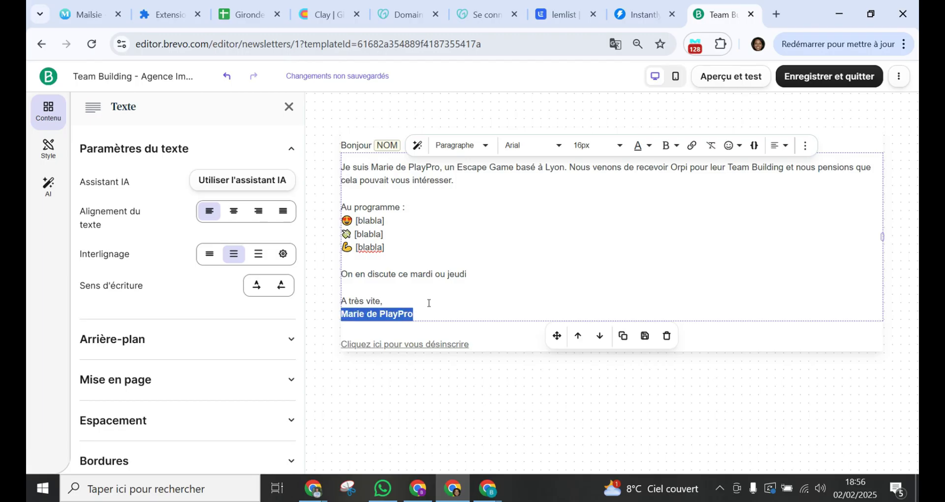
pyautogui.click(441, 289)
pyautogui.click(527, 416)
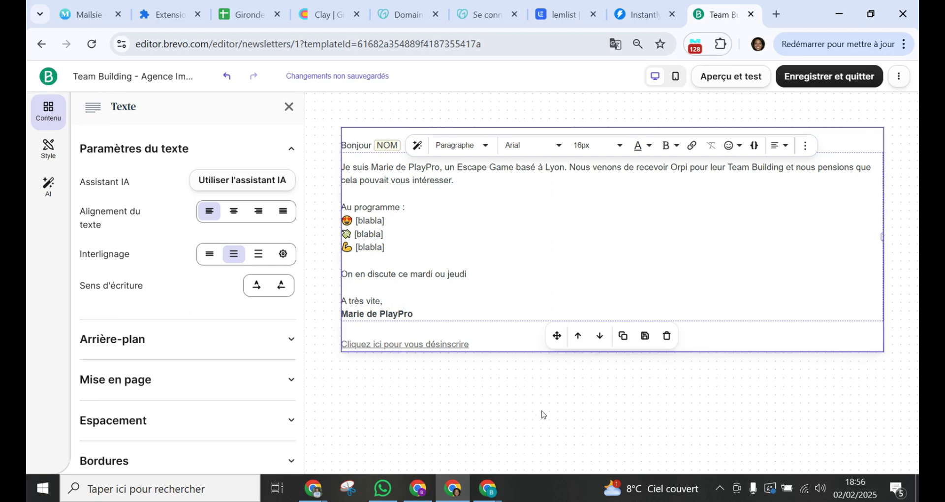
# Drag a Bouton block from the content blocks onto the canvas below the signature
pyautogui.click(44, 153)
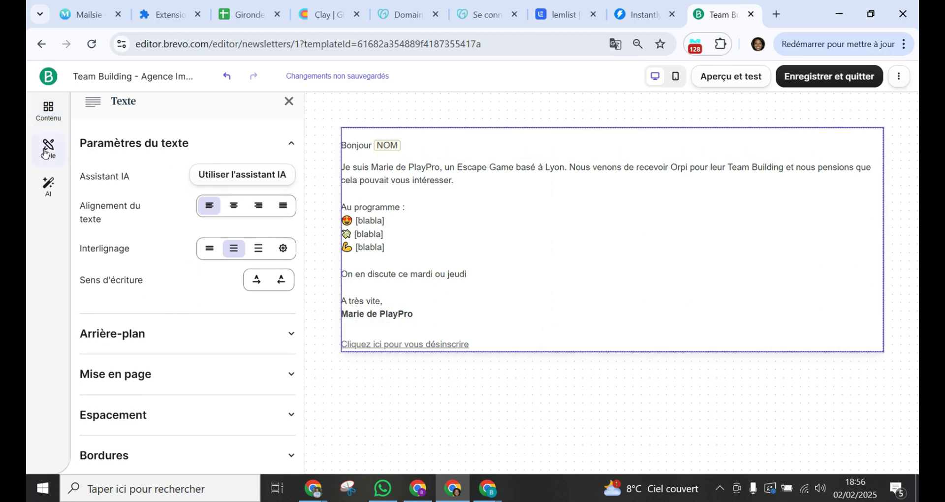
pyautogui.click(48, 116)
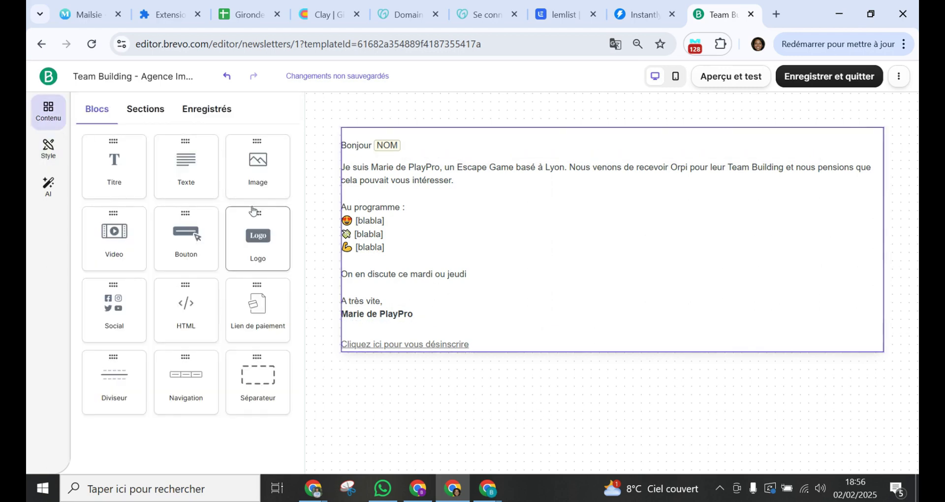
pyautogui.click(476, 236)
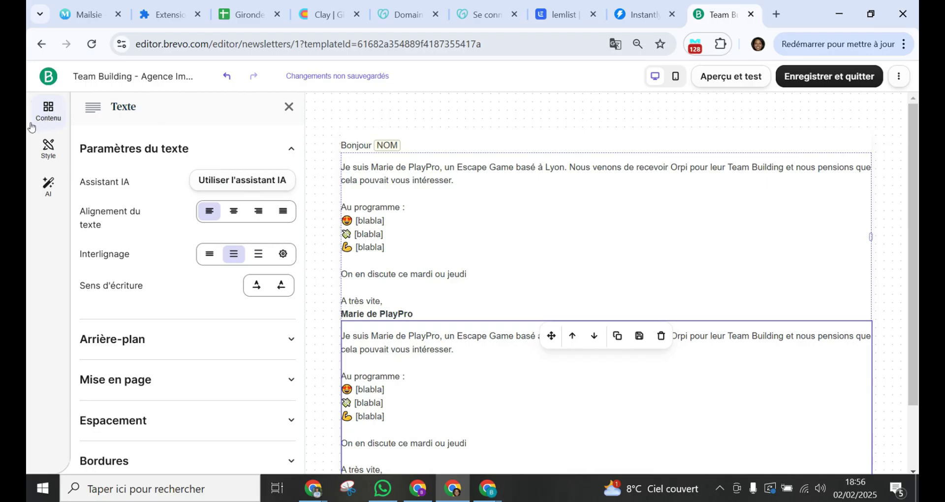
pyautogui.click(47, 119)
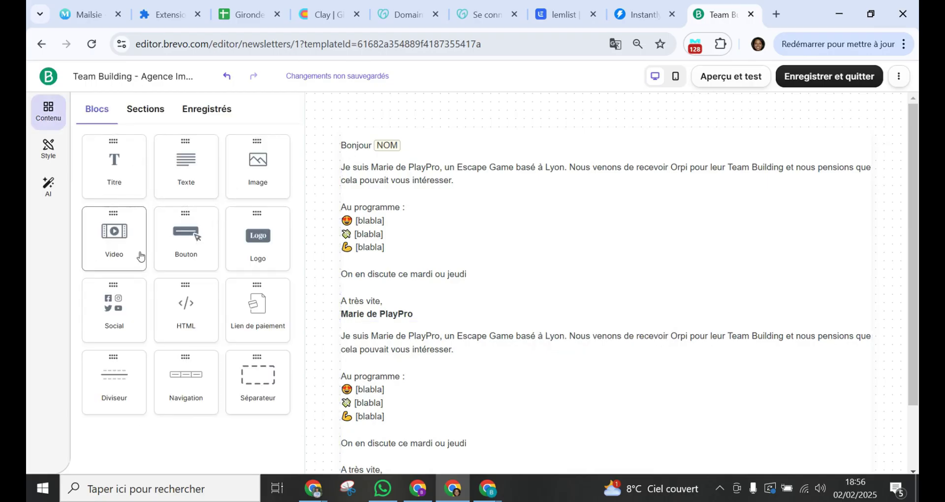
pyautogui.moveTo(184, 232); pyautogui.dragTo(440, 322)
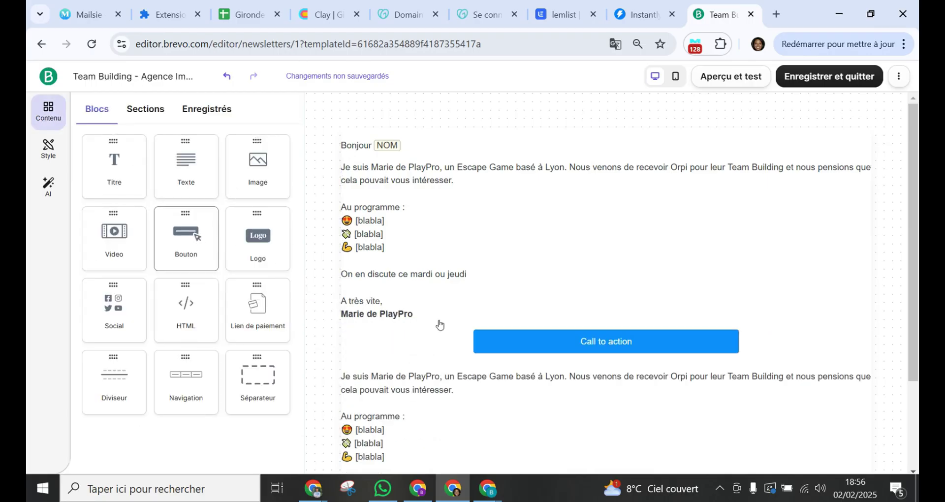
pyautogui.scroll(-2, 440, 323)
# Delete the duplicated message text and the extra sign-off lines in the upper block
pyautogui.click(422, 324)
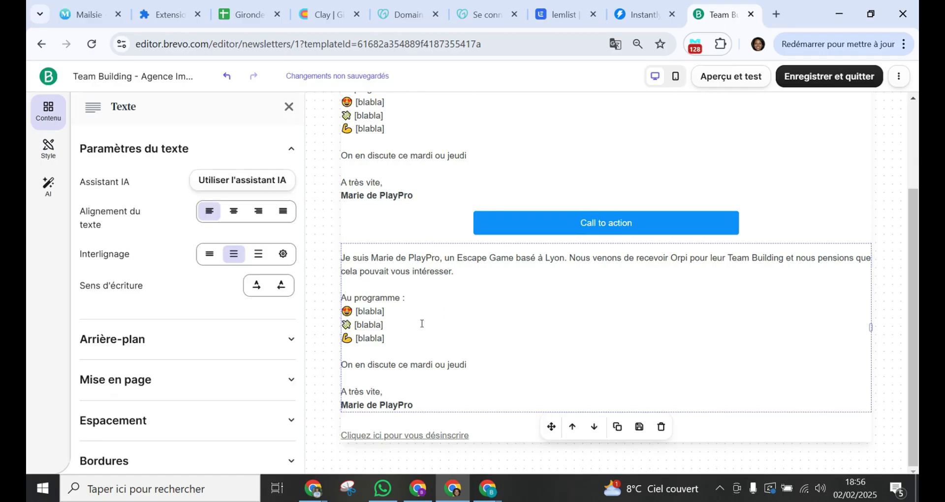
pyautogui.moveTo(488, 368); pyautogui.dragTo(327, 257)
pyautogui.click(475, 365)
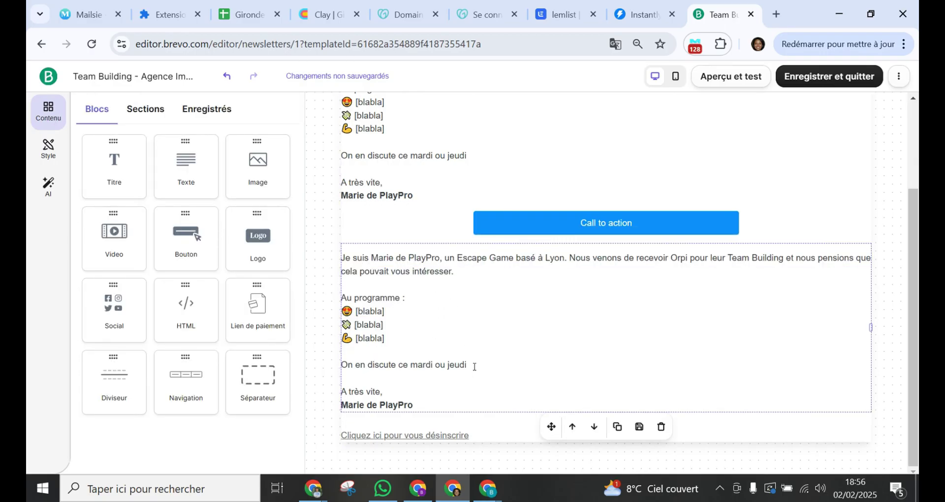
pyautogui.doubleClick(463, 365)
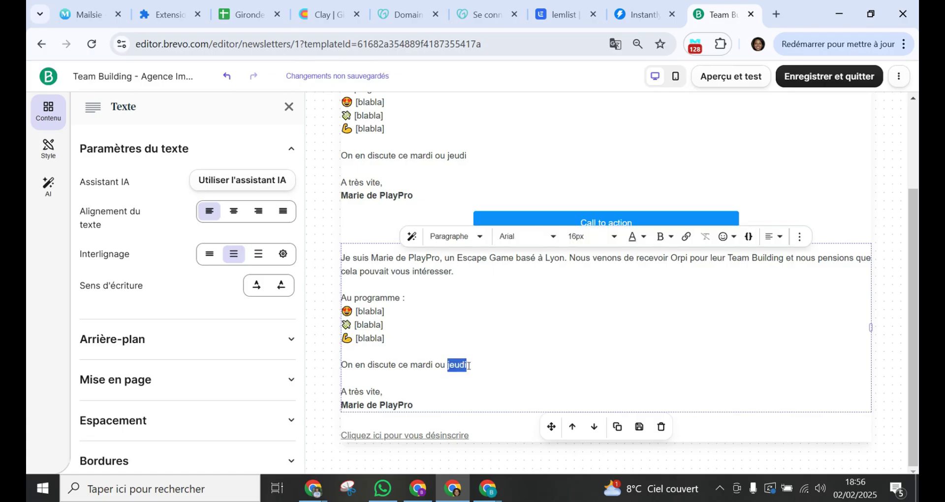
pyautogui.moveTo(468, 365); pyautogui.dragTo(343, 259)
pyautogui.press('BackSpace')
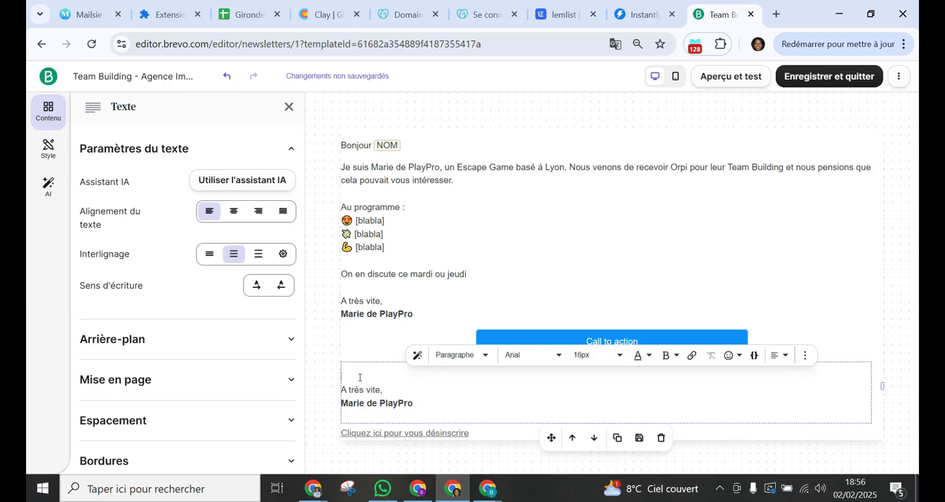
pyautogui.click(403, 305)
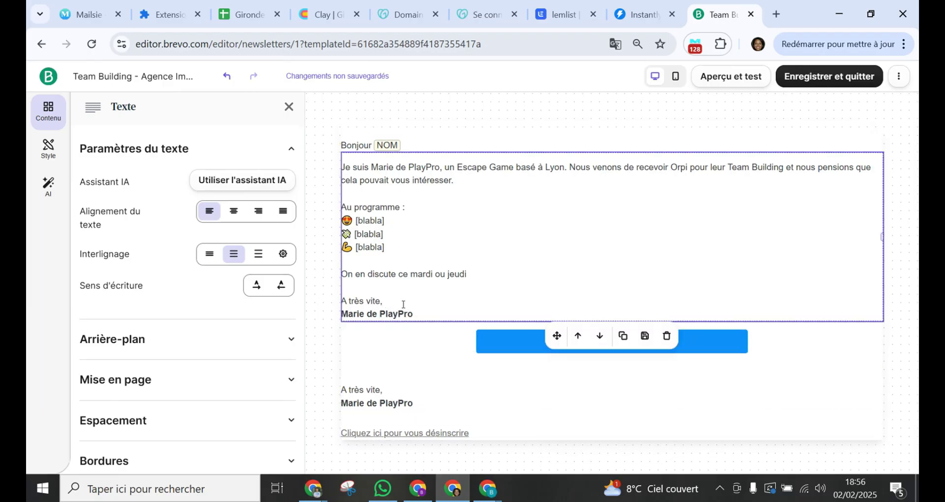
pyautogui.moveTo(414, 314); pyautogui.dragTo(344, 295)
pyautogui.press('BackSpace')
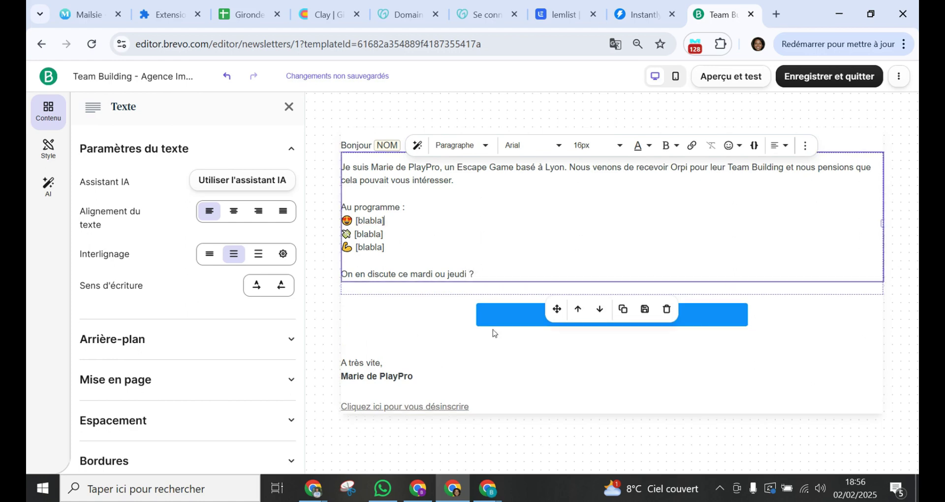
# Relabel the button 'Accéder à mon agenda' and make the label bold
pyautogui.click(502, 311)
pyautogui.doubleClick(612, 319)
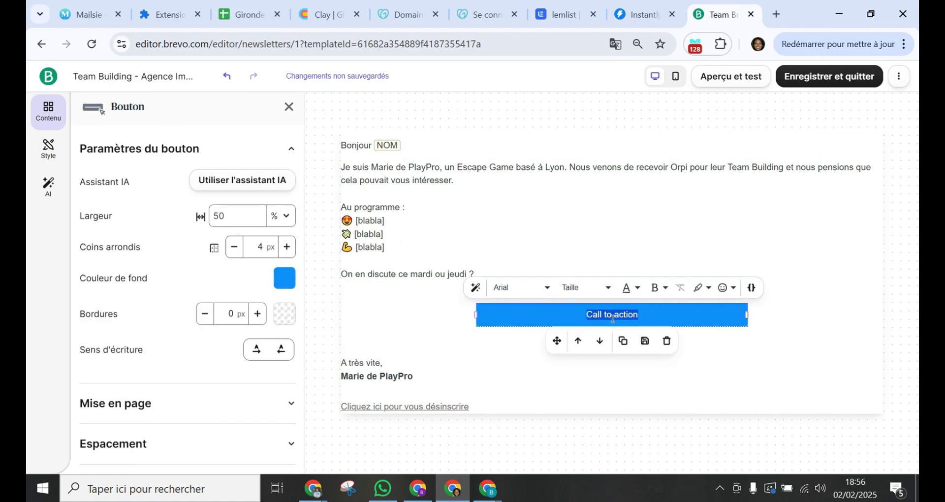
pyautogui.write('A')
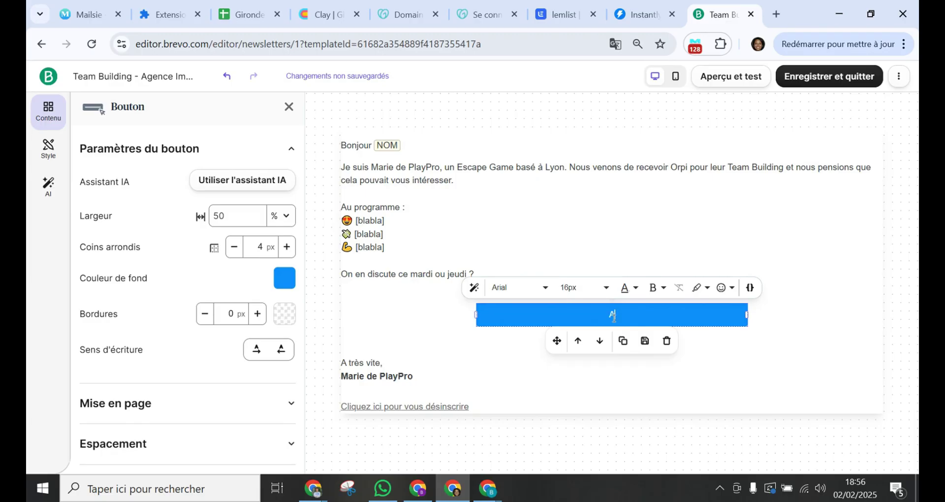
pyautogui.write('ccéder à mon agenda')
pyautogui.tripleClick(615, 318)
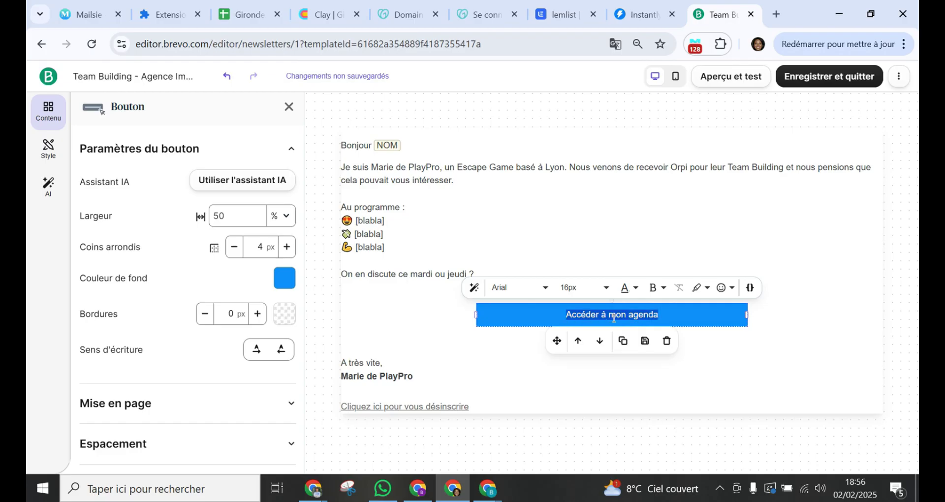
pyautogui.hotkey('ctrl', 'b')
pyautogui.click(786, 247)
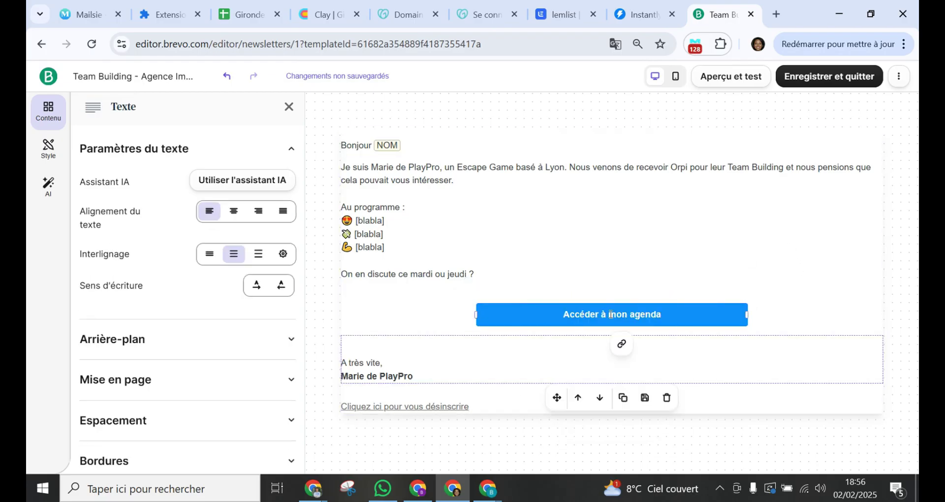
pyautogui.click(591, 314)
# Search for 'calendly' in a new tab and open the calendly.com website
pyautogui.click(777, 14)
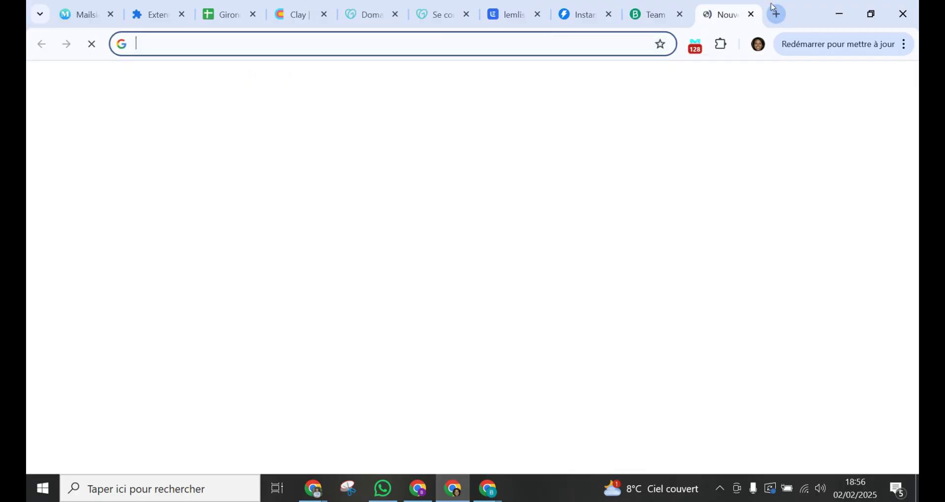
pyautogui.write('calendly')
pyautogui.press('Return')
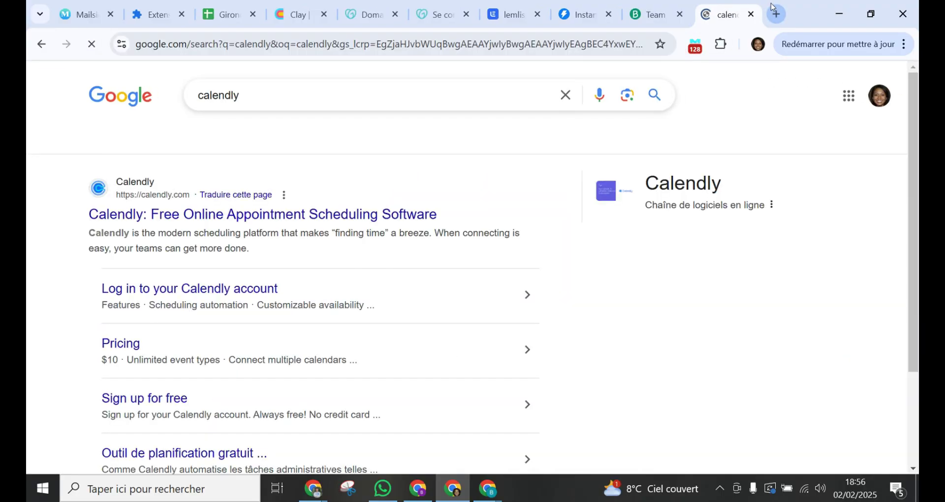
pyautogui.click(233, 220)
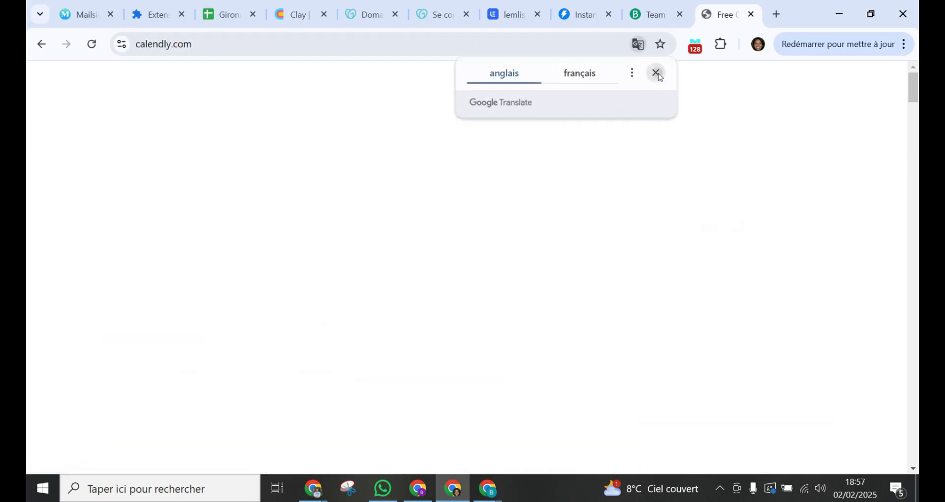
pyautogui.click(657, 74)
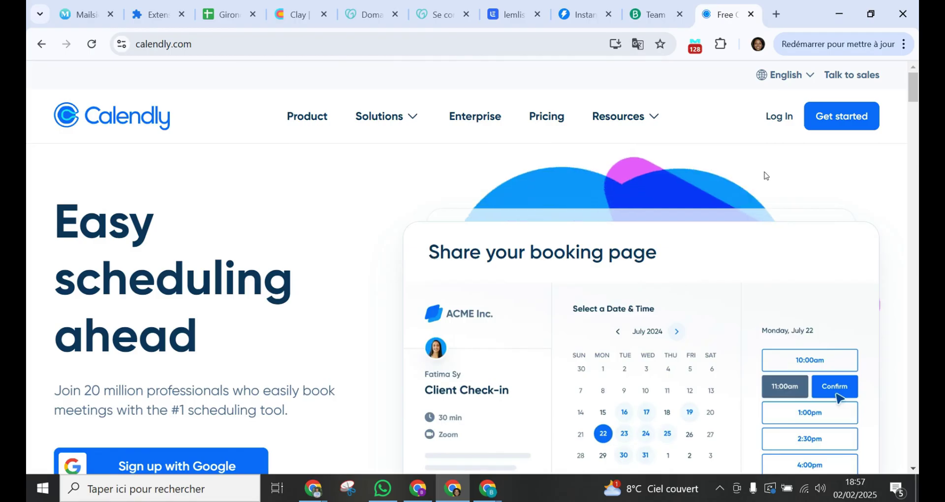
pyautogui.scroll(-3, 220, 312)
# Sign up with the PlayPro Google account and allow Calendly to manage its Google calendars
pyautogui.click(159, 329)
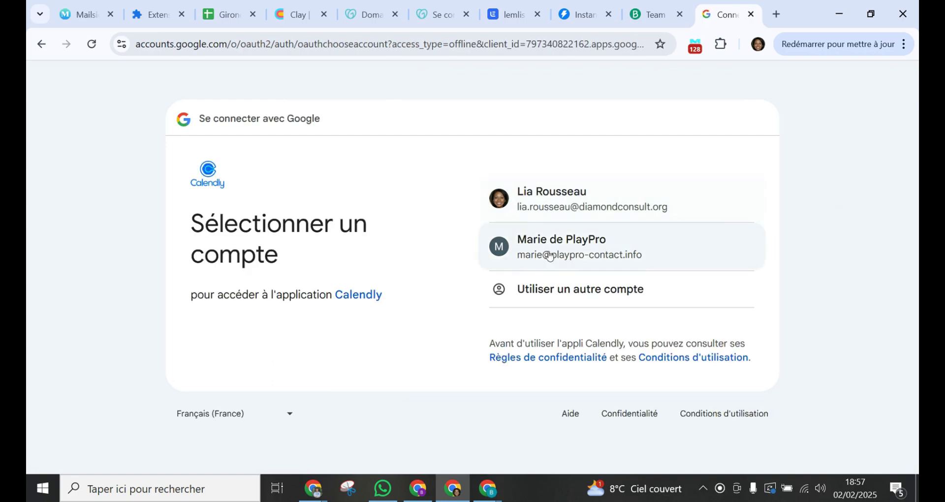
pyautogui.click(550, 256)
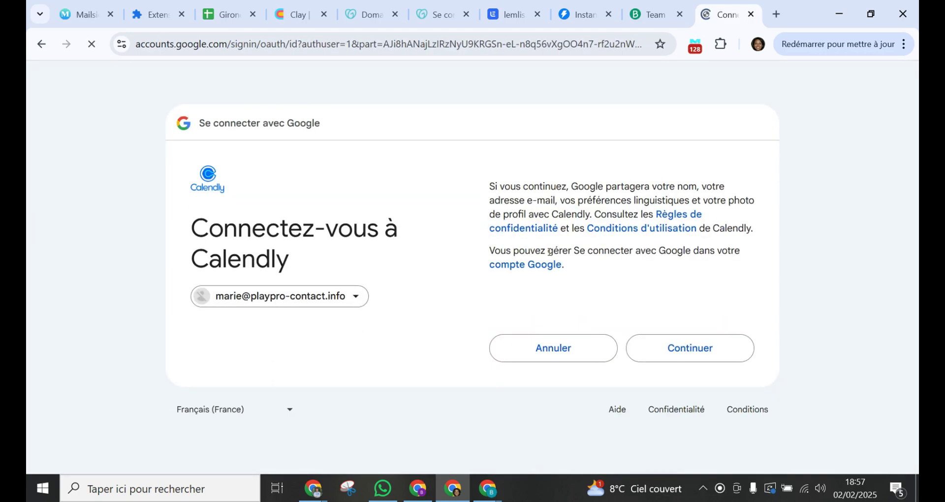
pyautogui.click(682, 354)
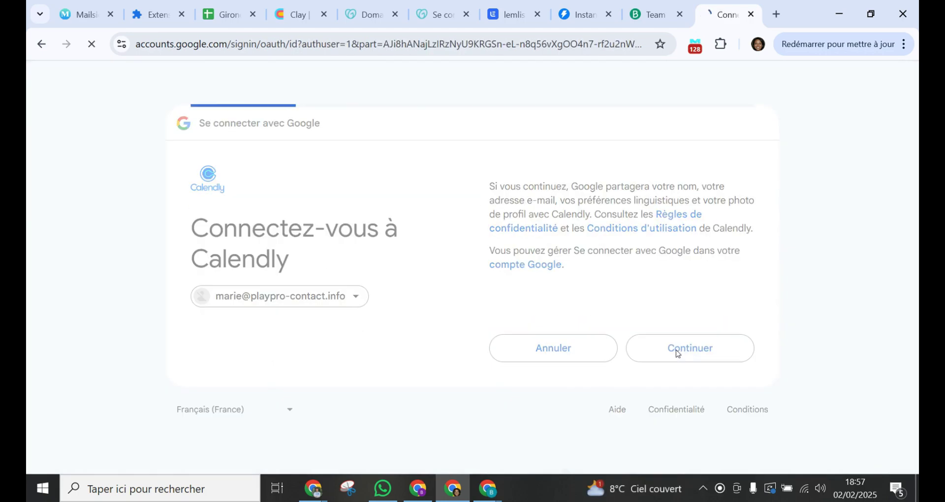
pyautogui.scroll(-5, 647, 284)
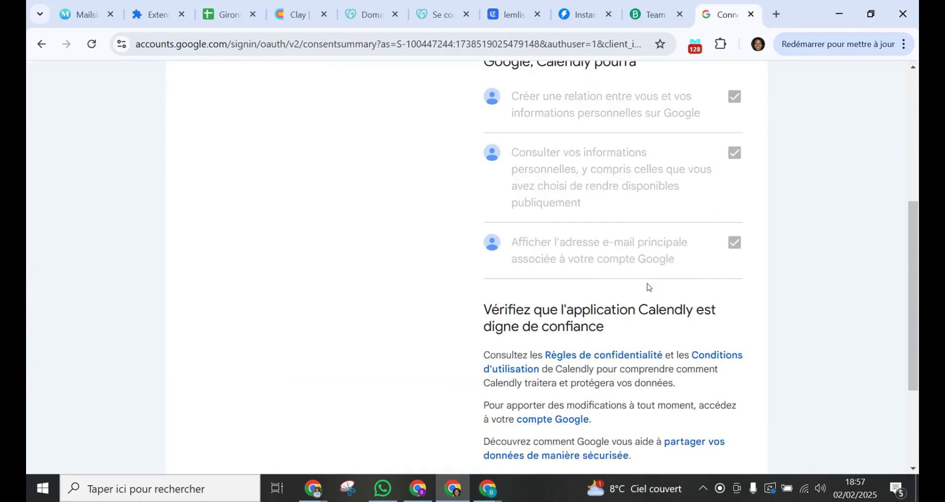
pyautogui.scroll(3, 648, 289)
pyautogui.click(734, 93)
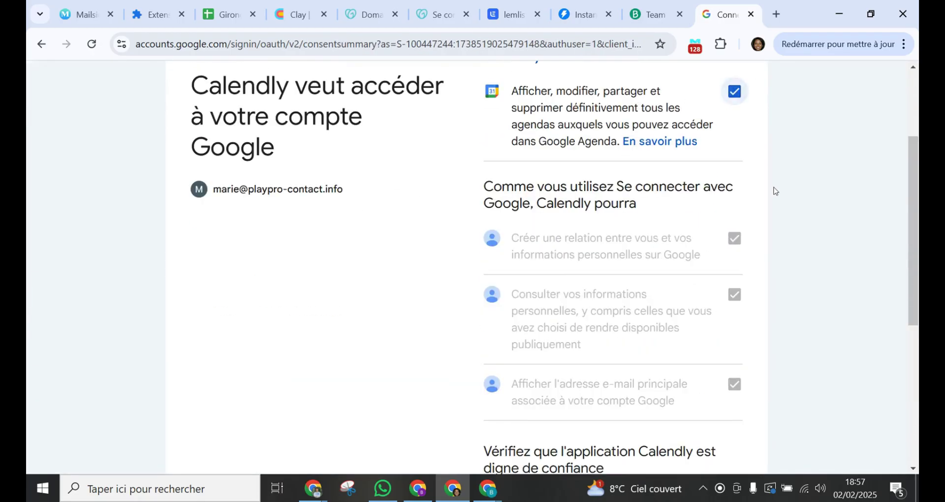
pyautogui.scroll(-5, 678, 344)
pyautogui.click(681, 384)
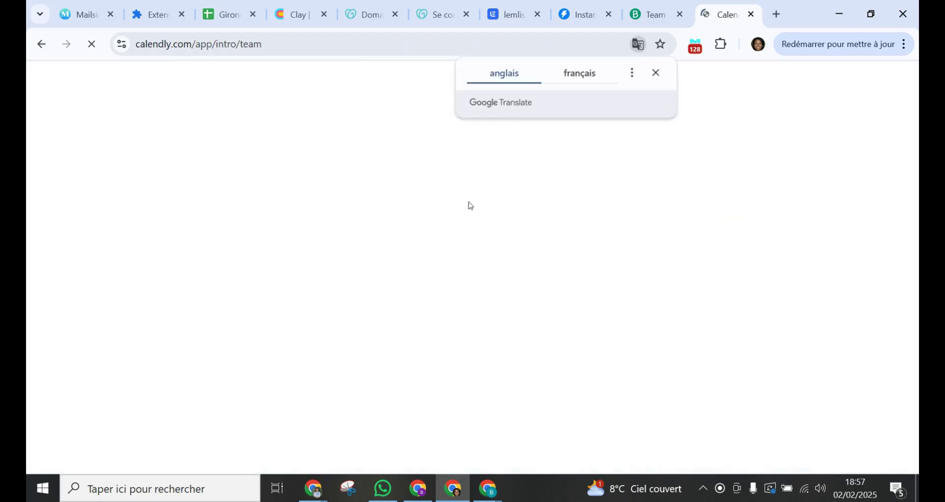
# Accept cookies, choose On my own and the Sales role, and keep the Google calendar
pyautogui.click(656, 72)
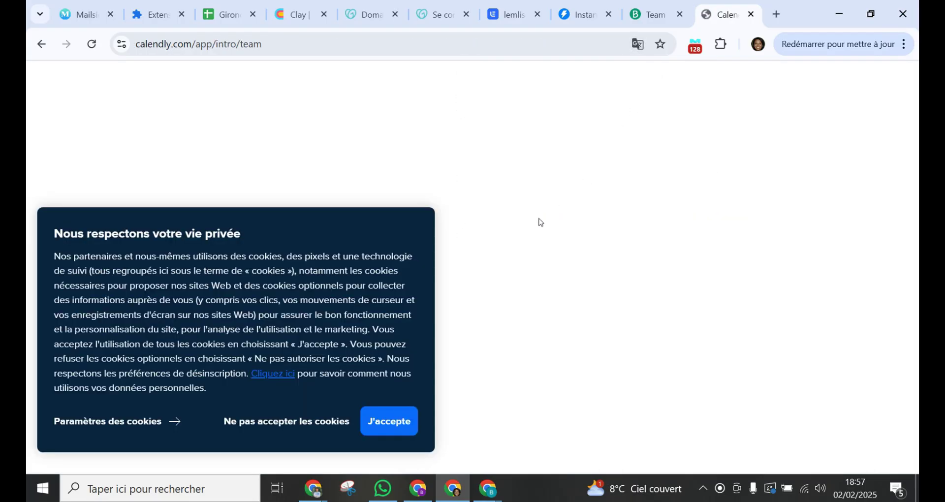
pyautogui.click(391, 424)
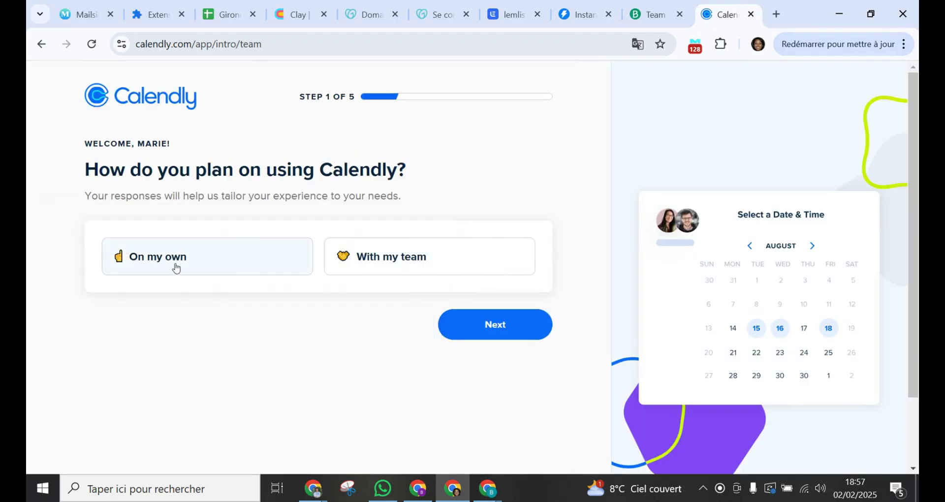
pyautogui.click(177, 266)
pyautogui.click(512, 336)
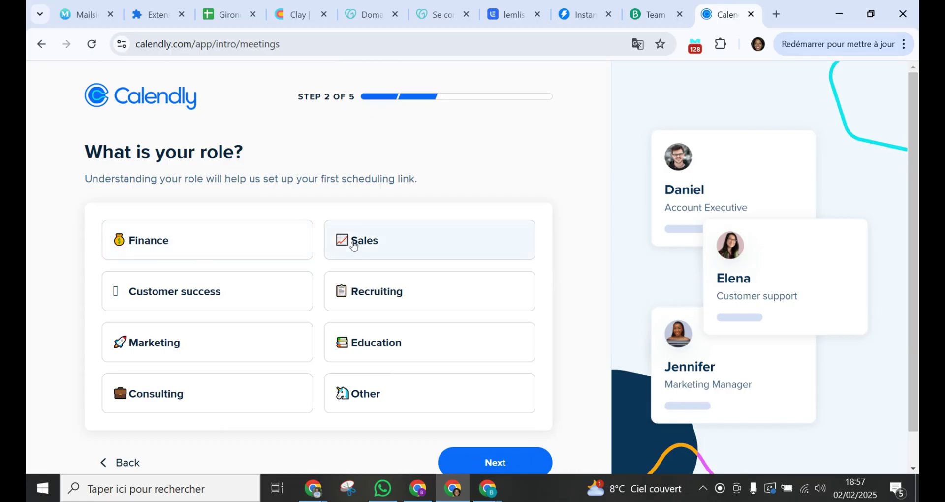
pyautogui.click(353, 247)
pyautogui.click(502, 465)
pyautogui.scroll(-1, 492, 320)
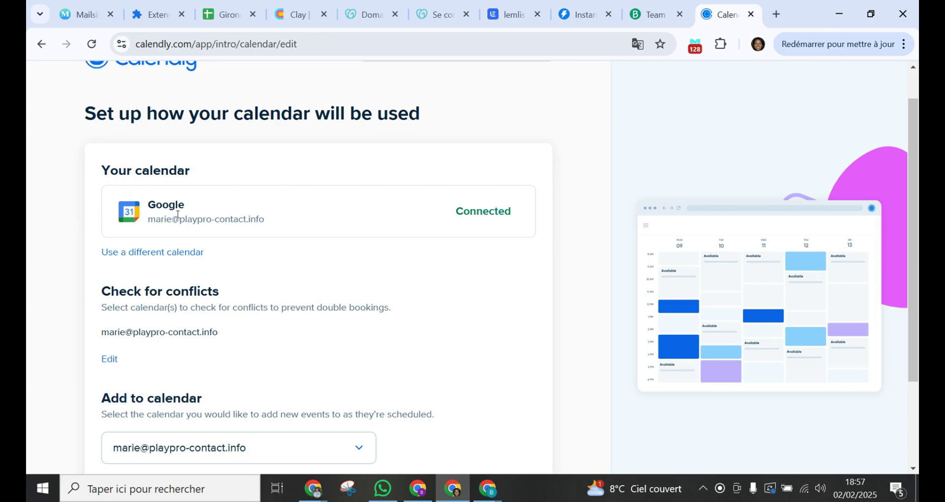
pyautogui.scroll(-3, 232, 306)
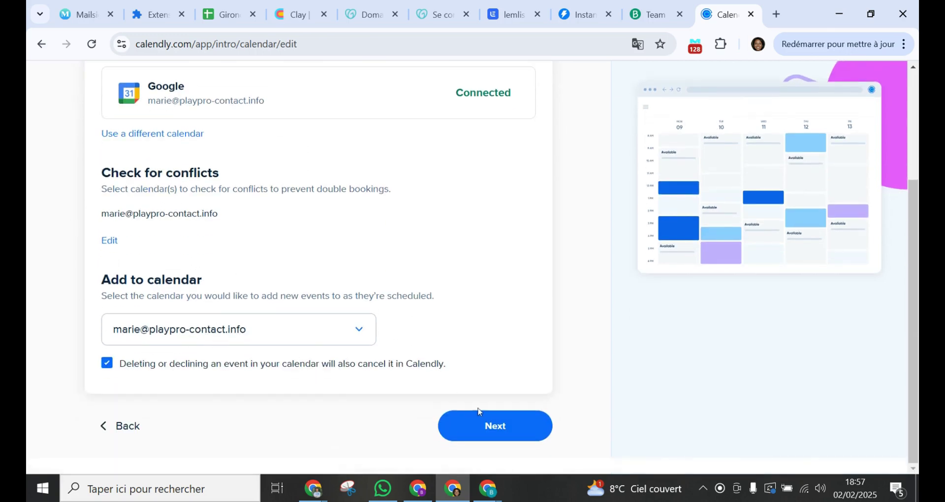
pyautogui.click(472, 424)
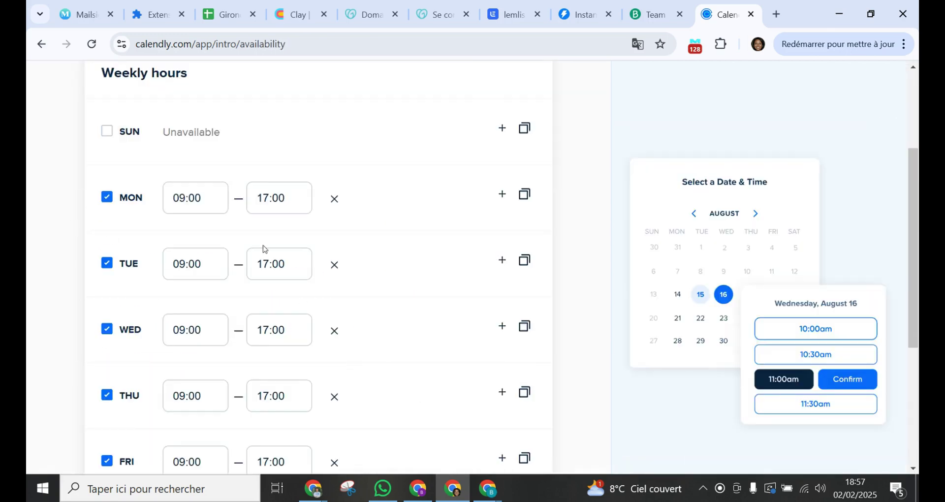
# Make Monday, Wednesday and Friday unavailable and set Thursday hours to 12:00–21:00
pyautogui.scroll(-2, 207, 182)
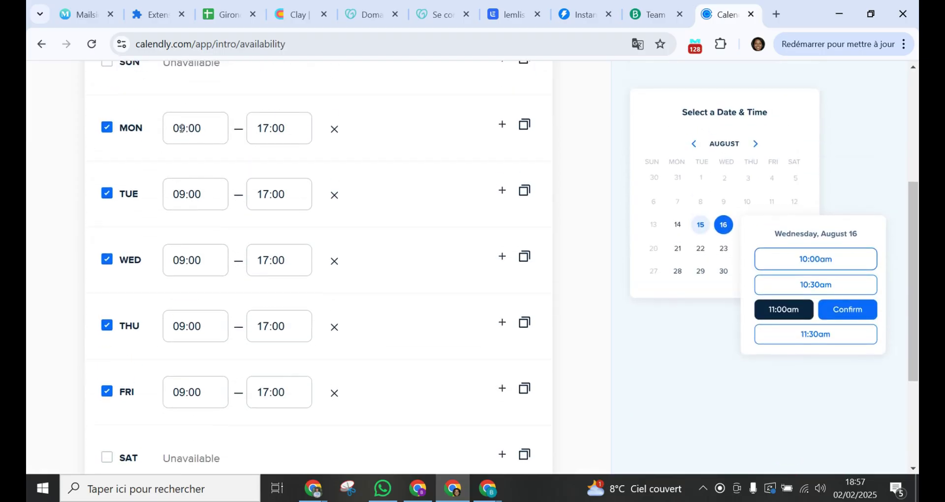
pyautogui.click(181, 128)
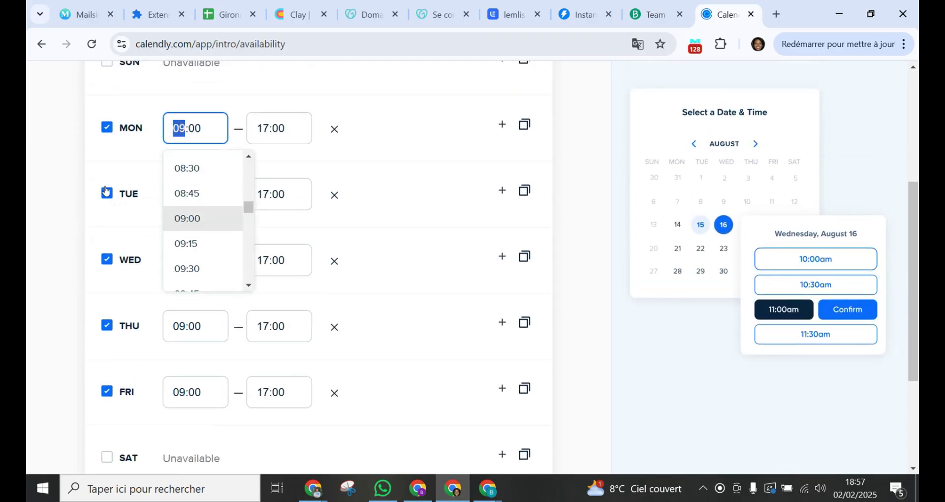
pyautogui.click(107, 128)
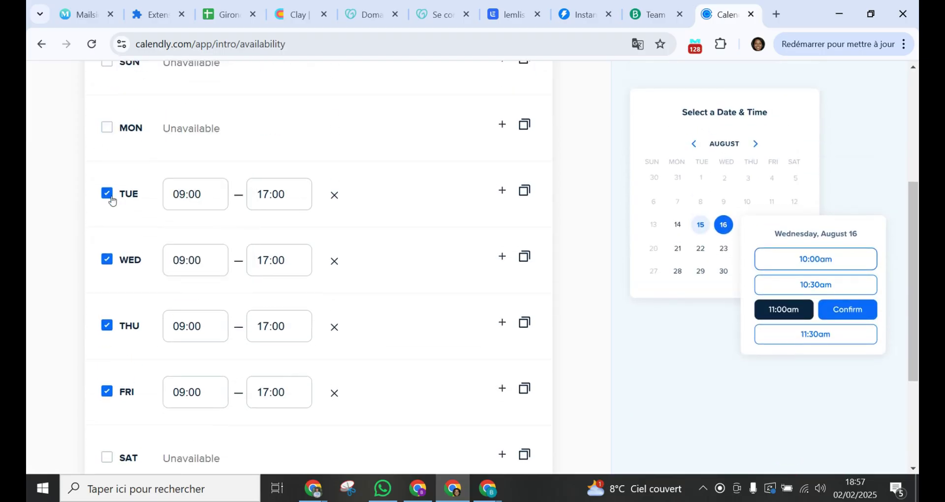
pyautogui.click(107, 260)
pyautogui.click(106, 393)
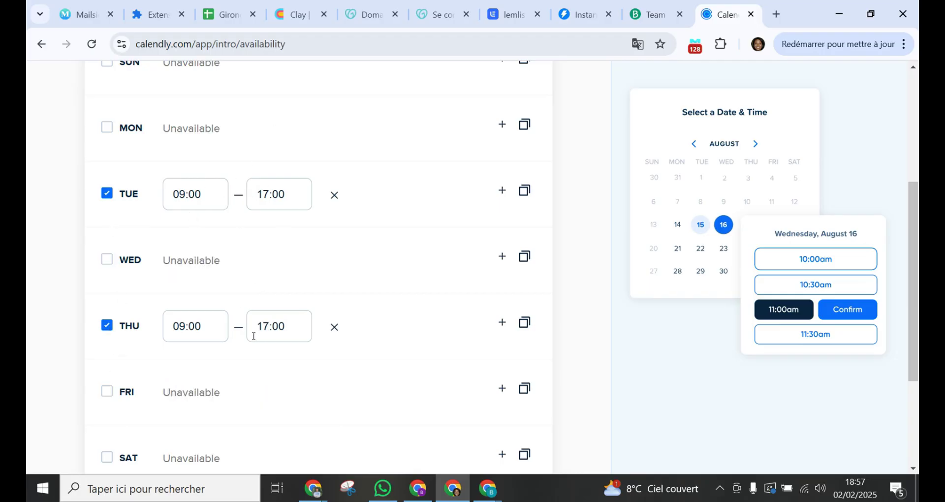
pyautogui.click(180, 327)
pyautogui.write('12')
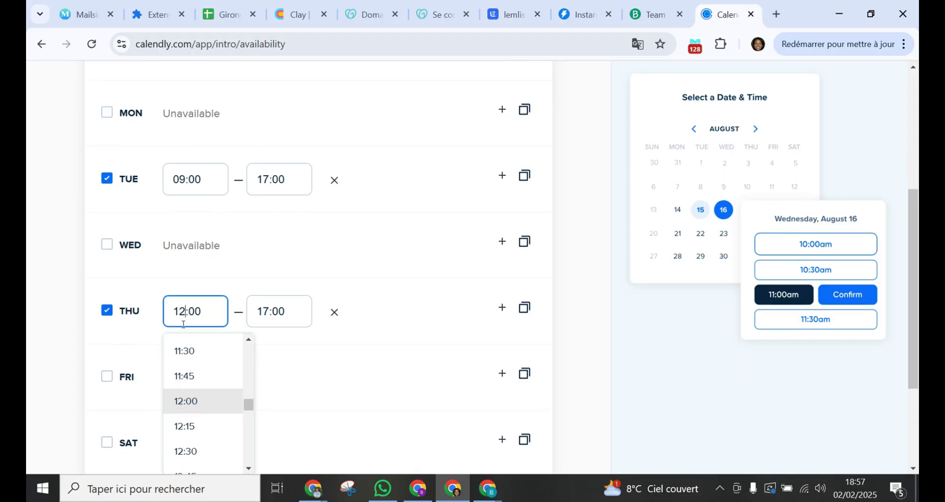
pyautogui.click(264, 311)
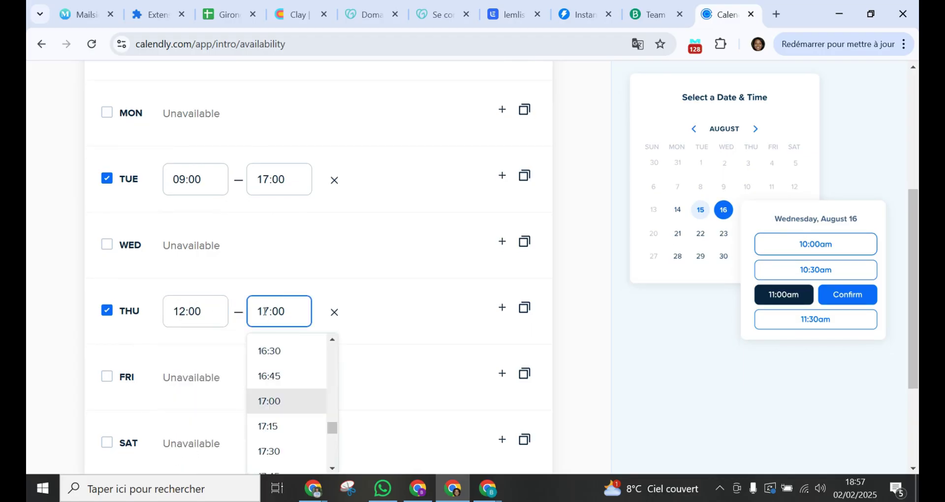
pyautogui.doubleClick(264, 312)
pyautogui.write('21')
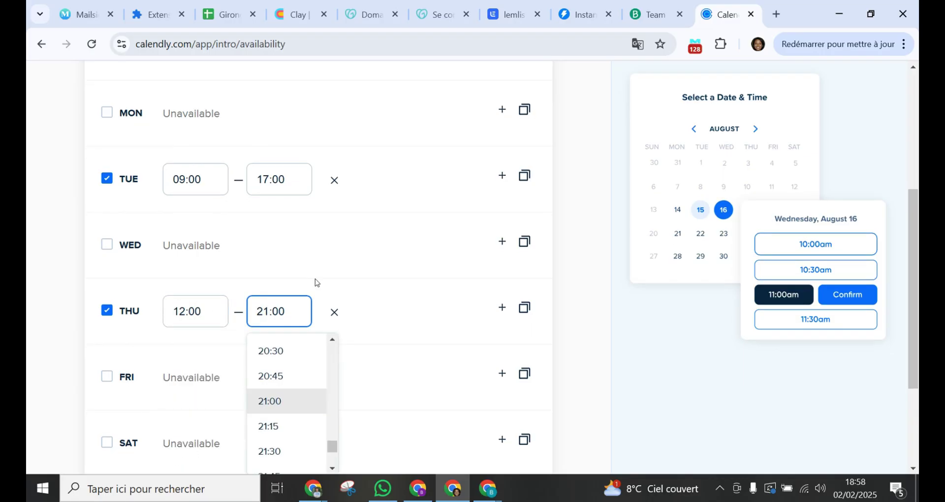
pyautogui.click(387, 247)
pyautogui.scroll(-3, 272, 331)
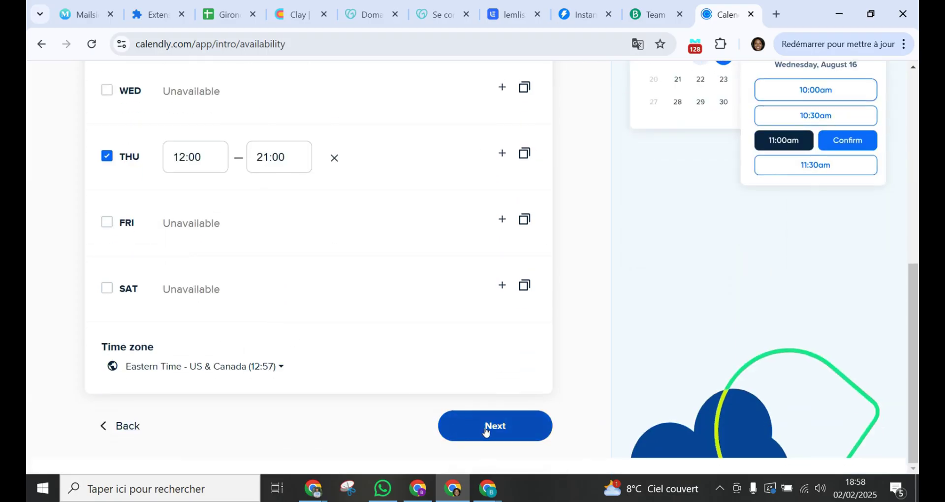
pyautogui.click(486, 431)
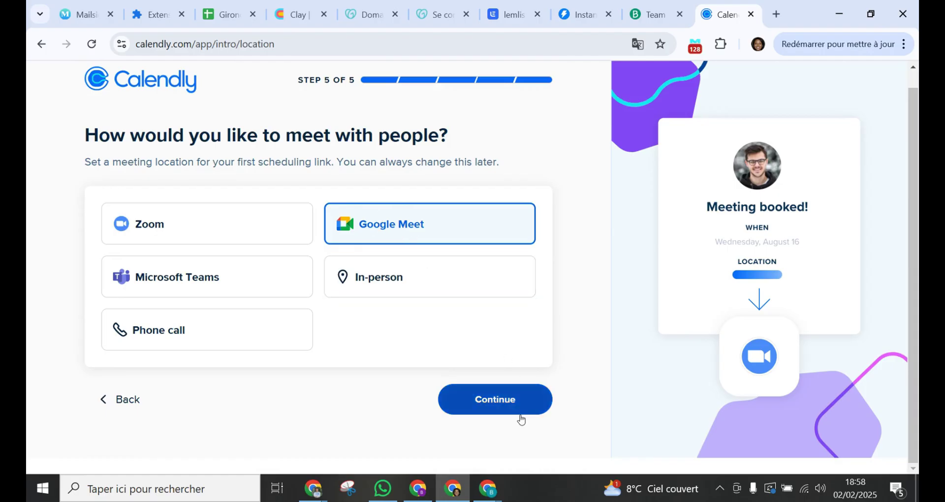
# Finish setup, copy the 30 Minute Meeting booking link and return to Brevo
pyautogui.click(497, 406)
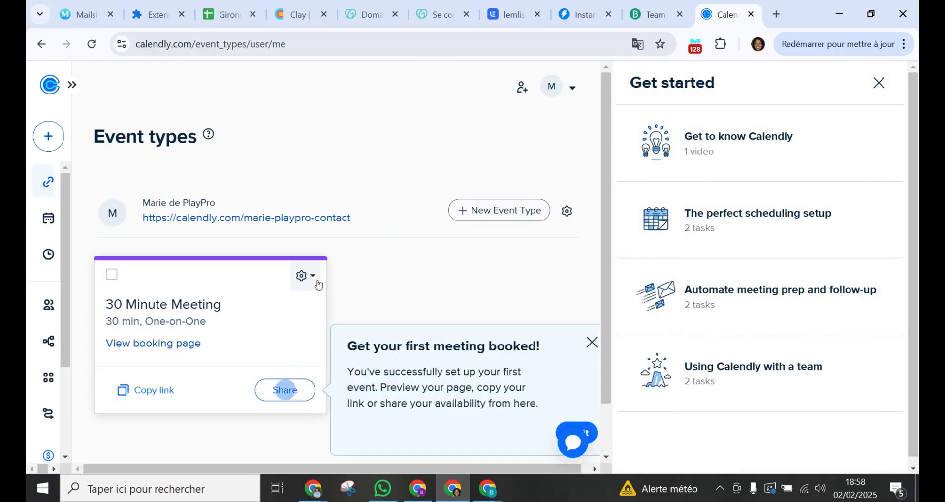
pyautogui.click(307, 277)
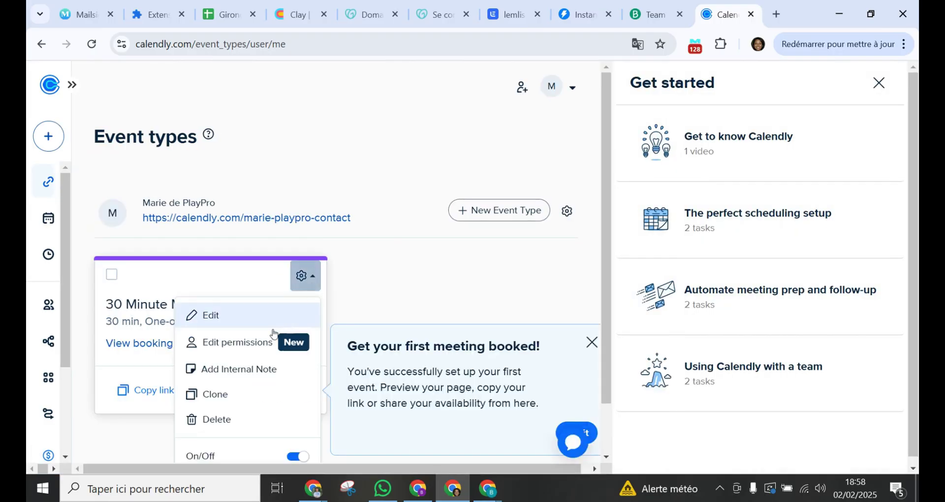
pyautogui.click(411, 274)
pyautogui.click(148, 393)
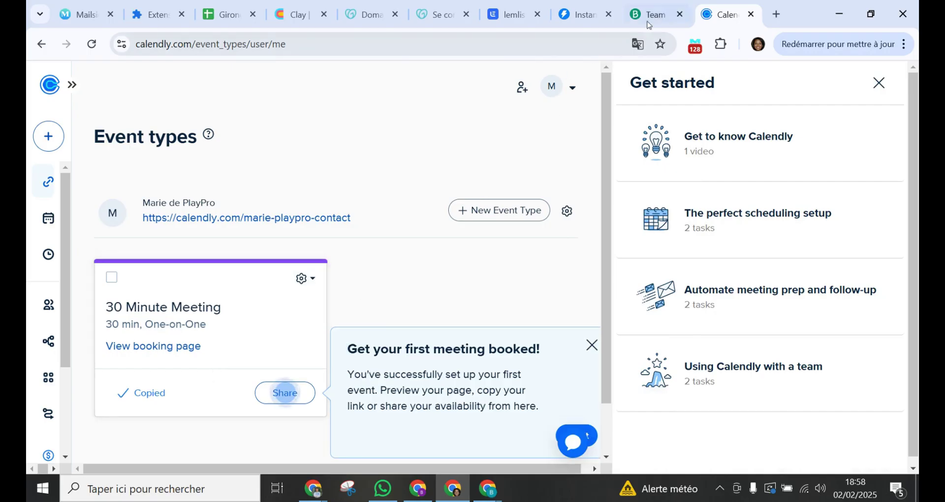
pyautogui.click(655, 14)
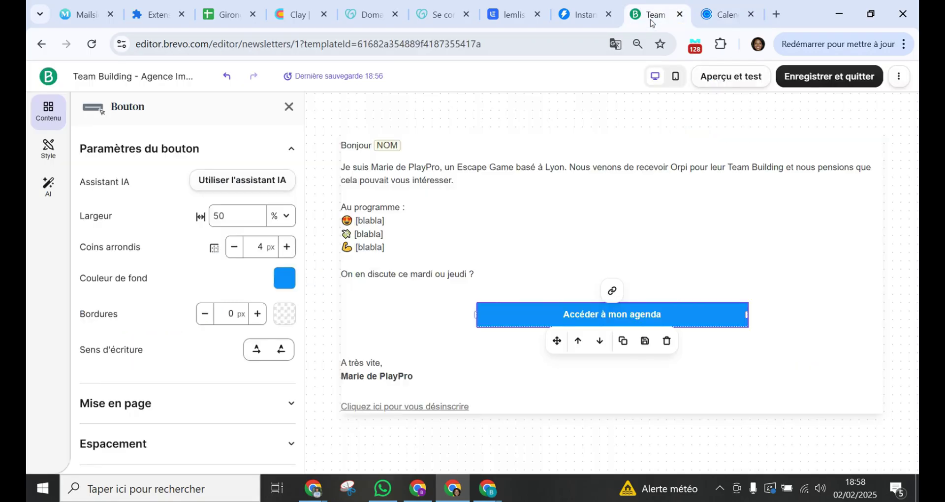
# Paste the Calendly 30-minute booking URL as the Accéder à mon agenda button's link
pyautogui.click(614, 293)
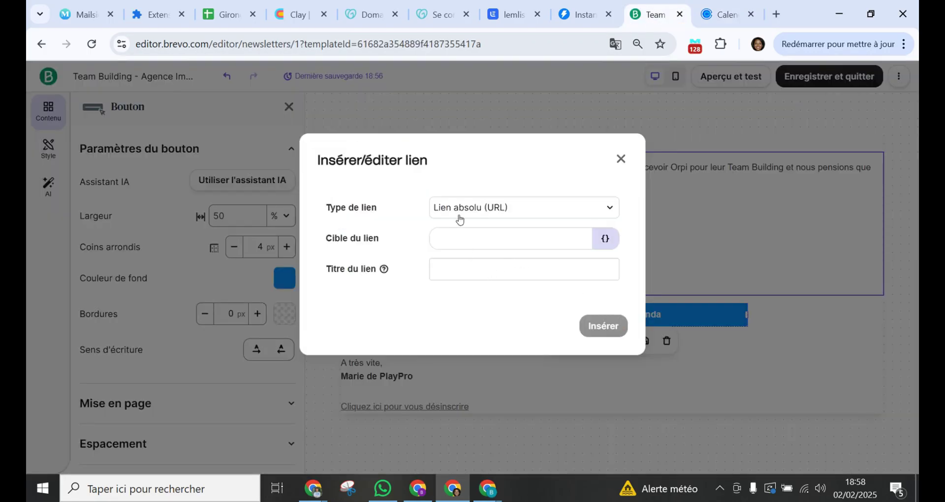
pyautogui.click(454, 240)
pyautogui.write('https://calendly.com/marie-playpro-contact/30min')
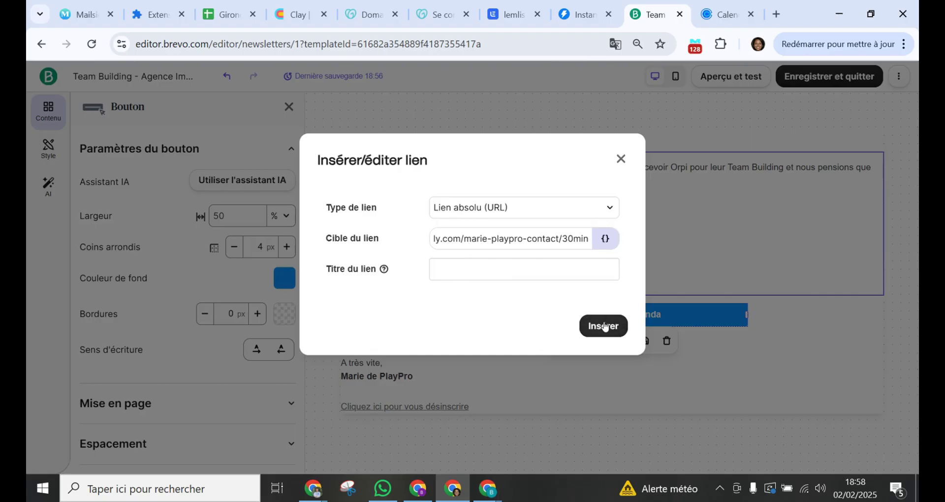
pyautogui.click(604, 326)
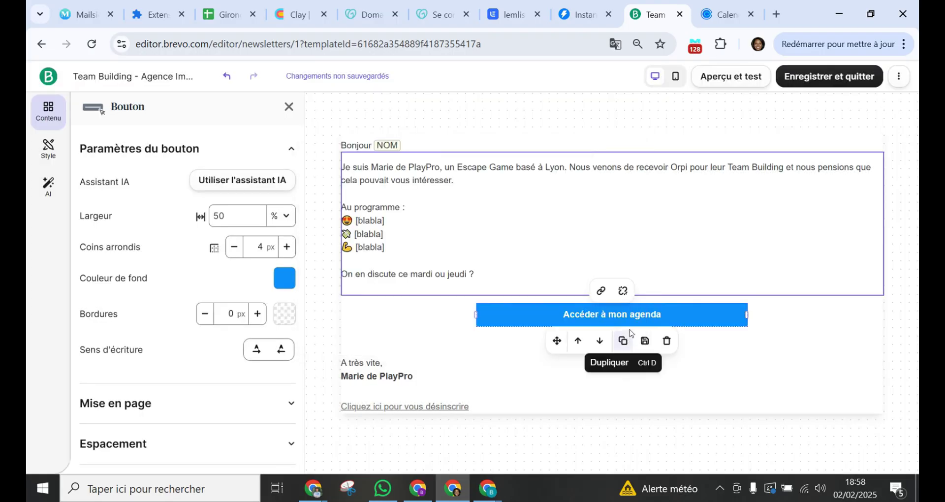
pyautogui.click(814, 325)
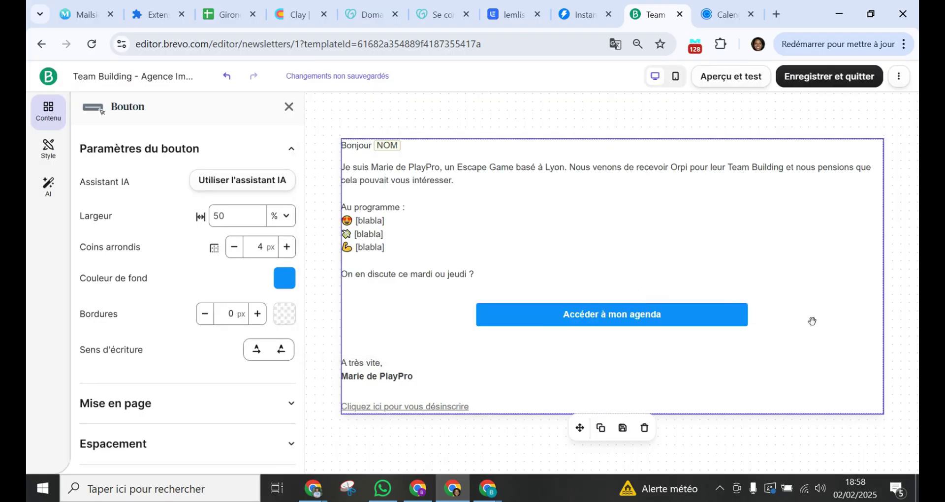
# Load the pasted Calendly booking URL in a new browser tab
pyautogui.click(775, 14)
pyautogui.write('https://calendly.com/marie-playpro-contact/30min')
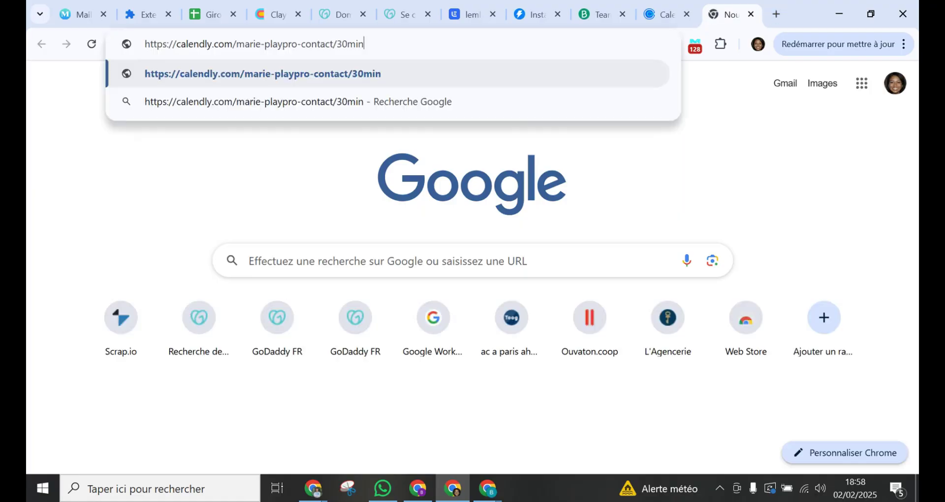
pyautogui.press('Return')
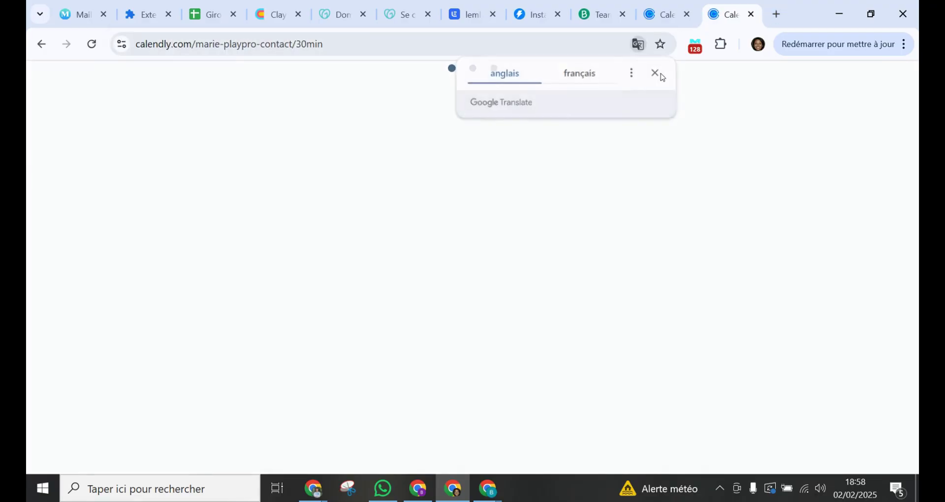
# View the available times for February 4 on the 30 Minute Meeting page, then return to Brevo
pyautogui.click(657, 73)
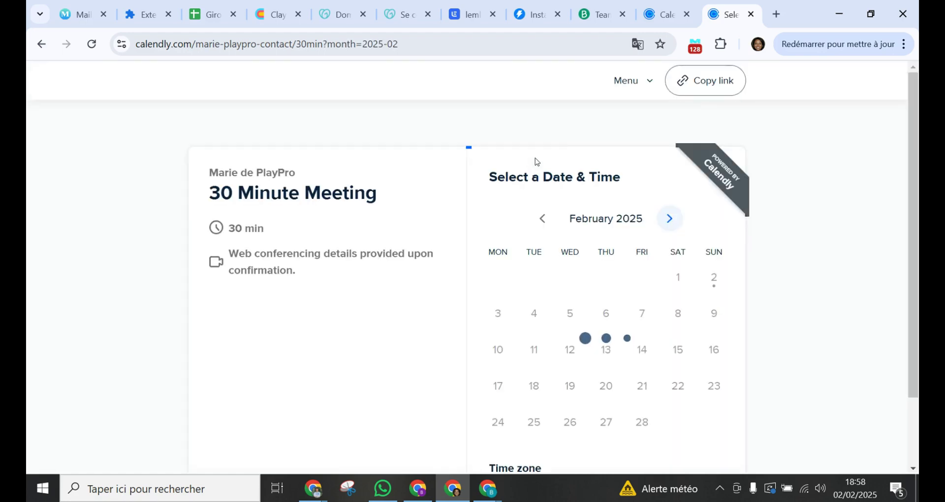
pyautogui.scroll(-2, 552, 231)
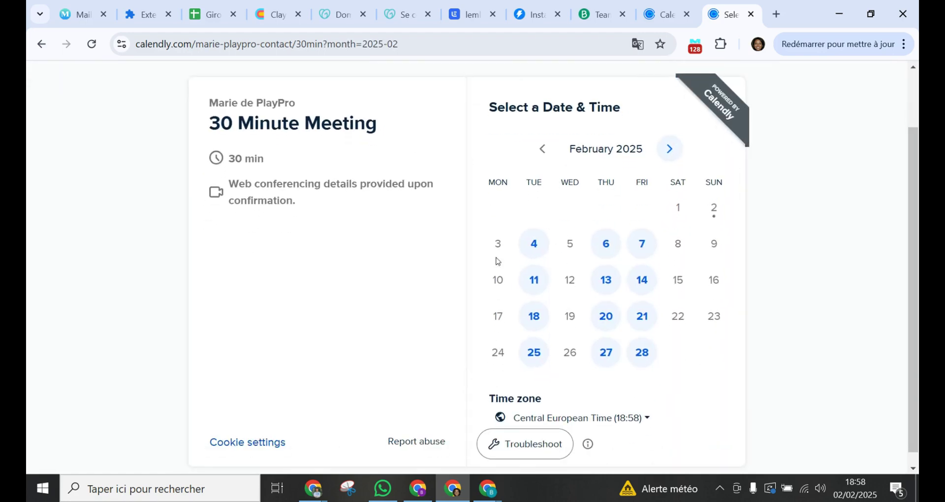
pyautogui.click(535, 247)
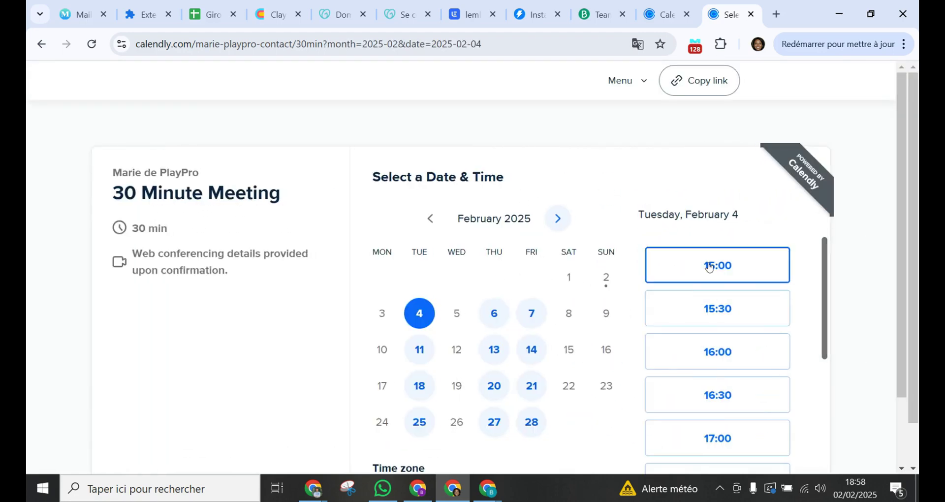
pyautogui.scroll(-7, 709, 266)
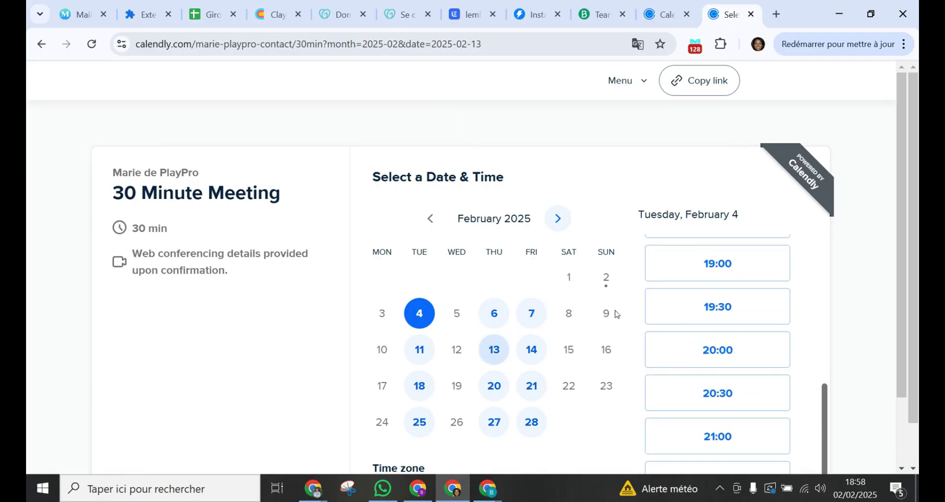
pyautogui.scroll(-6, 710, 305)
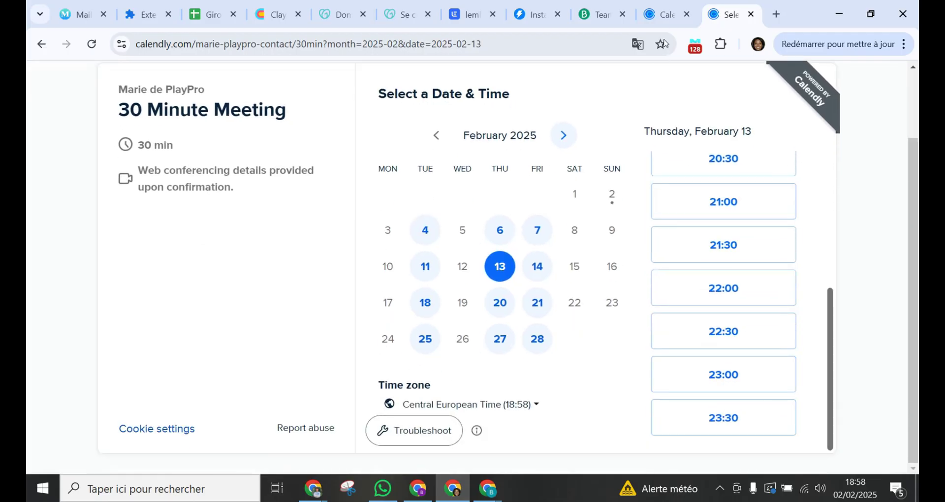
pyautogui.click(593, 19)
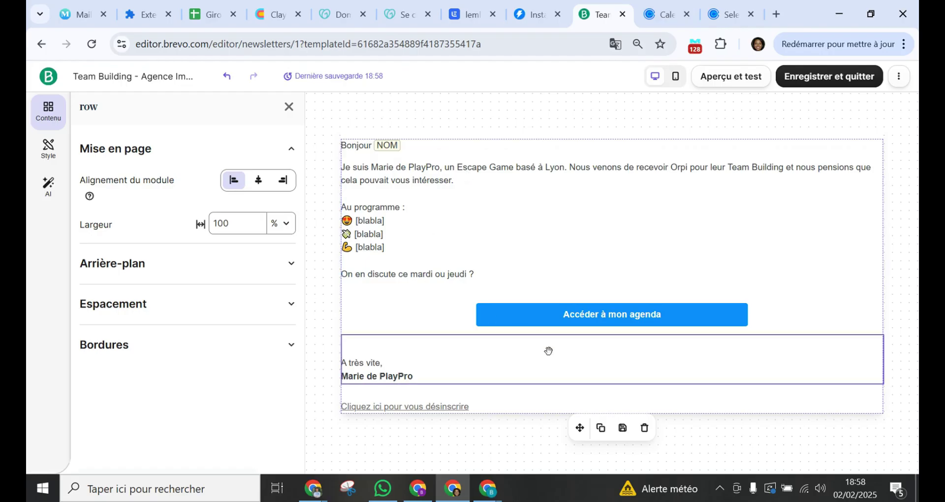
# Recolour the Accéder à mon agenda button's background from blue 0092FF to cyan 2ECFF6
pyautogui.click(513, 315)
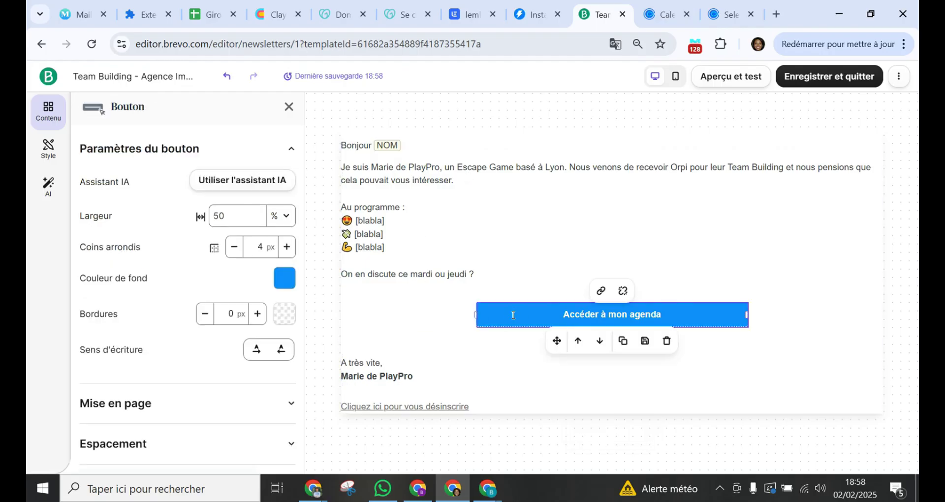
pyautogui.click(285, 279)
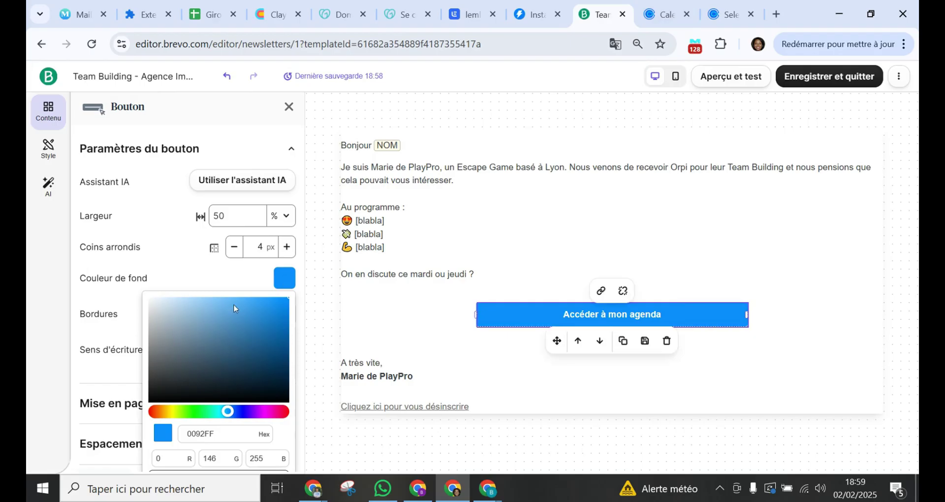
pyautogui.click(208, 412)
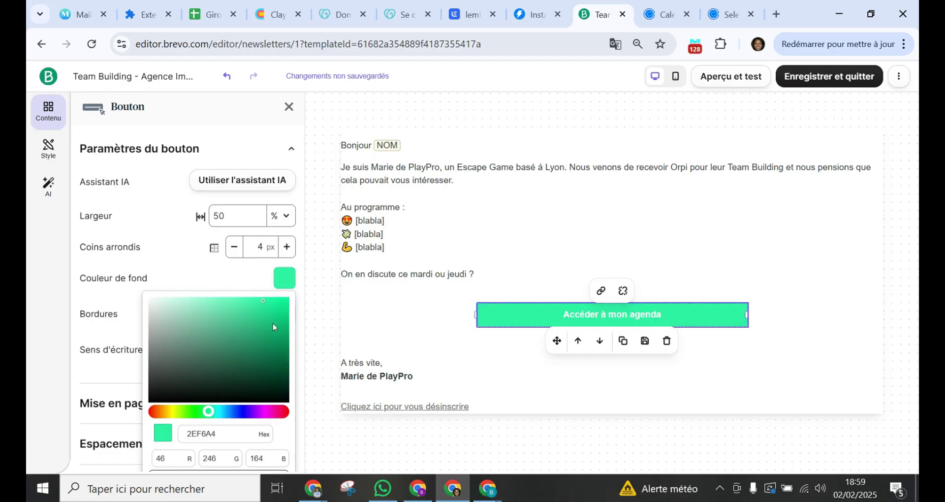
pyautogui.click(223, 412)
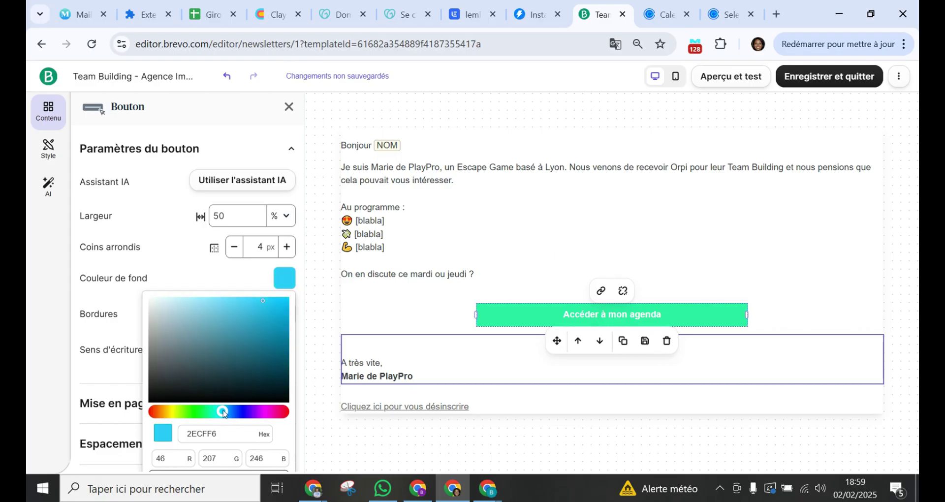
pyautogui.click(607, 247)
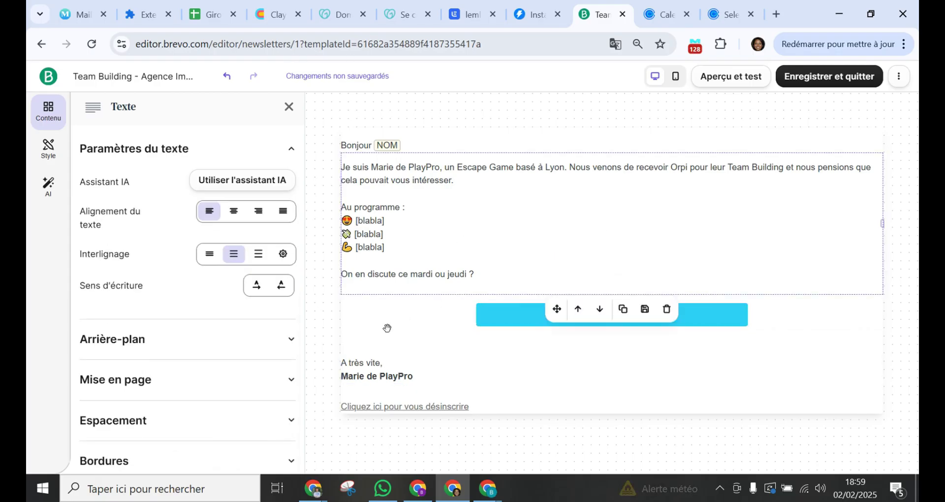
# Below the third [blabla] line, add 'Pour info, nous pouvons nous déplacer dans vos locaux à .'
pyautogui.click(608, 112)
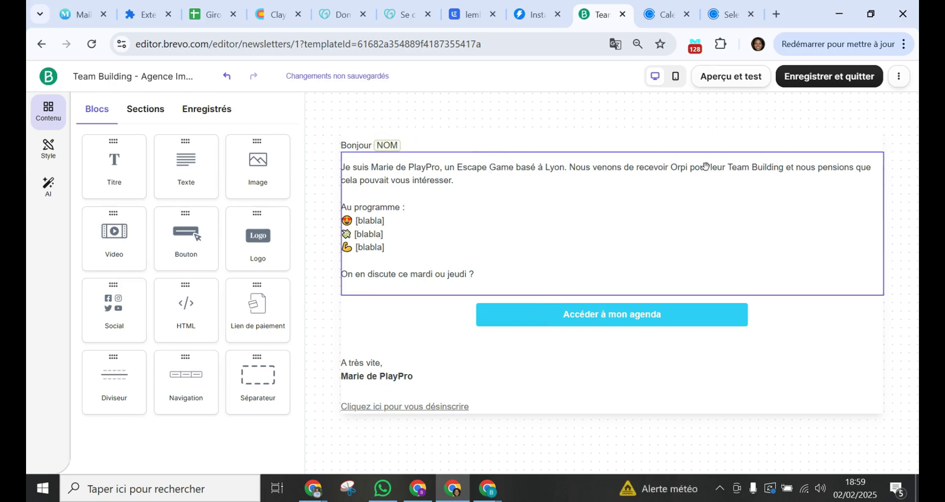
pyautogui.click(449, 182)
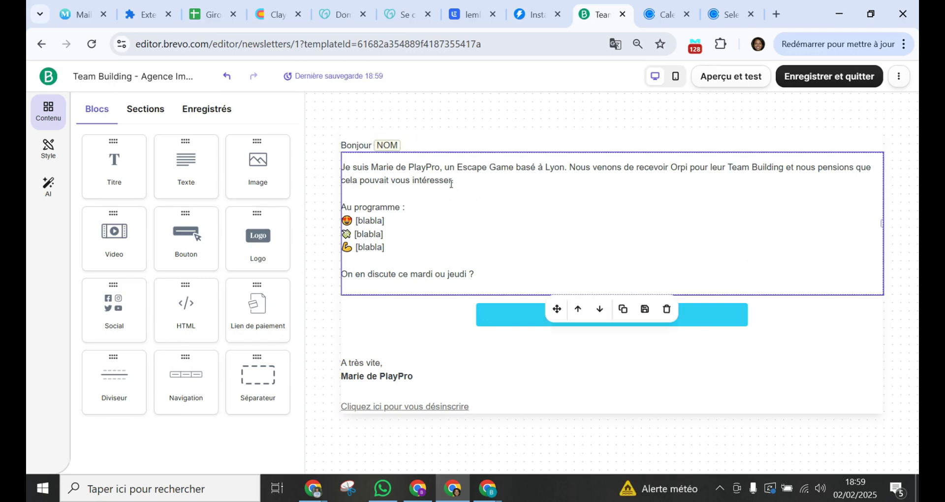
pyautogui.click(400, 252)
pyautogui.press('Return')
pyautogui.press('Return')
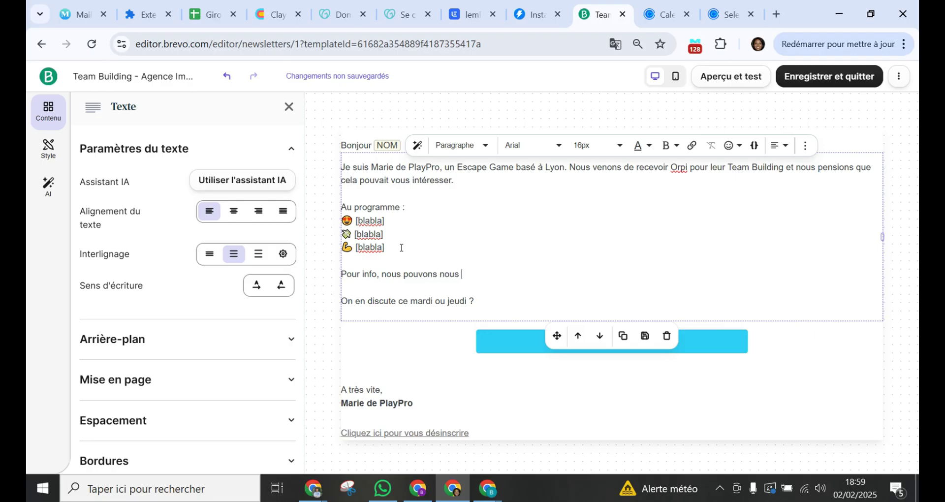
pyautogui.press('BackSpace')
pyautogui.write('dans vos locaux à .')
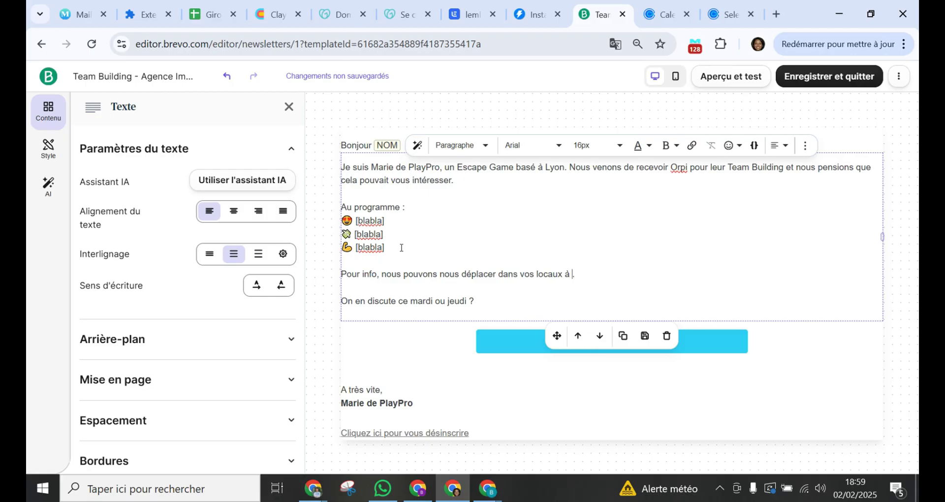
# Insert the contact attribute VILLE with default value 'proximité de Lyon' at the sentence end
pyautogui.click(756, 146)
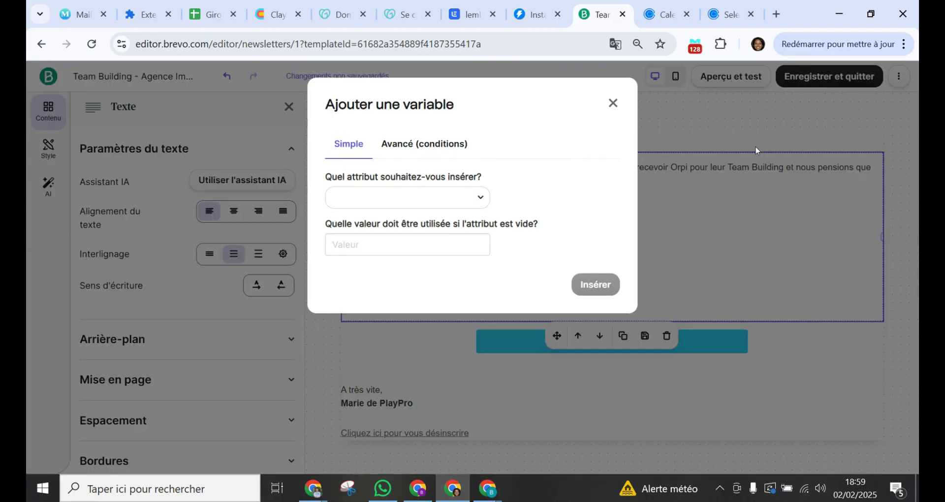
pyautogui.click(387, 202)
pyautogui.click(375, 242)
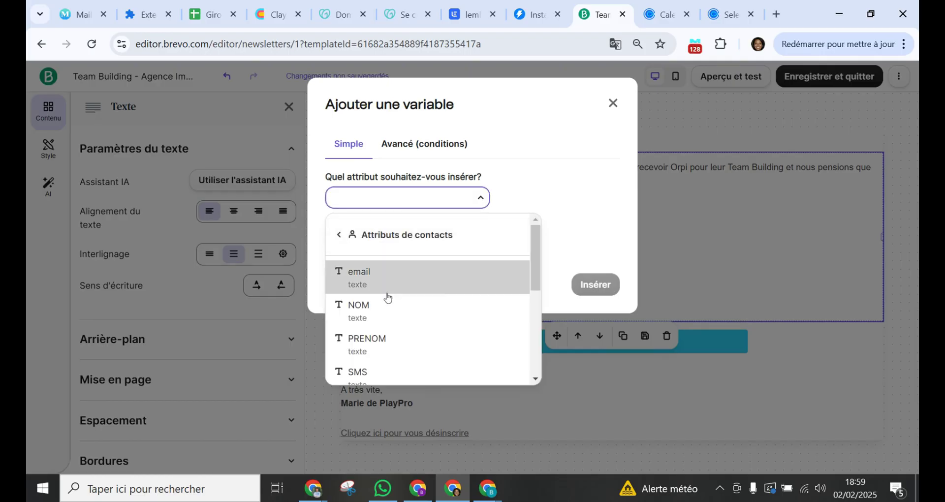
pyautogui.scroll(-5, 389, 296)
pyautogui.click(365, 337)
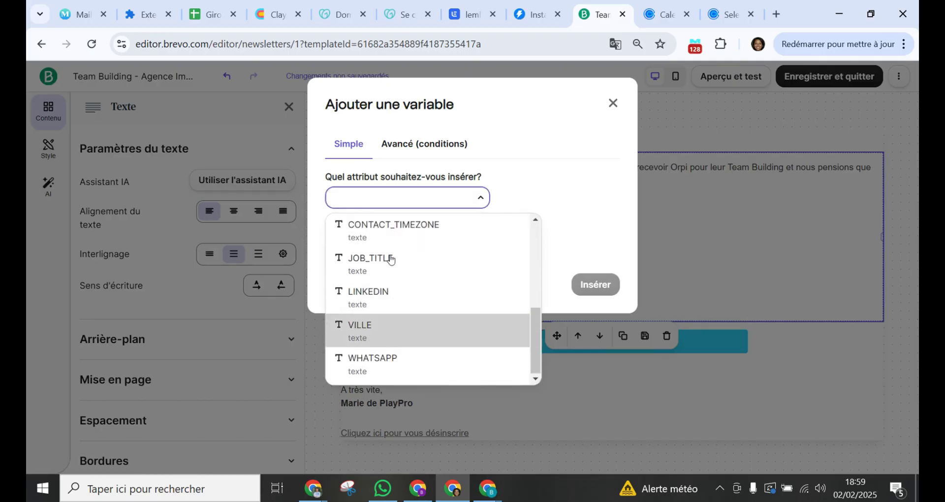
pyautogui.click(352, 239)
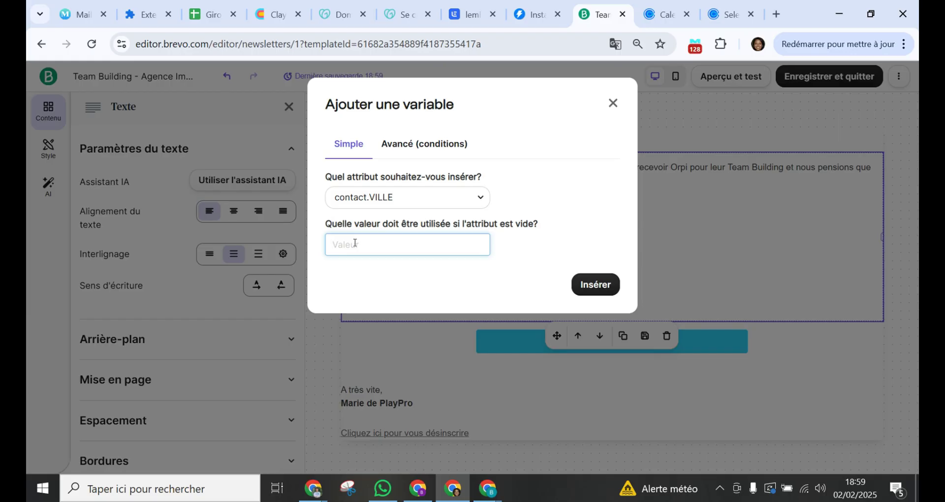
pyautogui.write('proximité de Lyon')
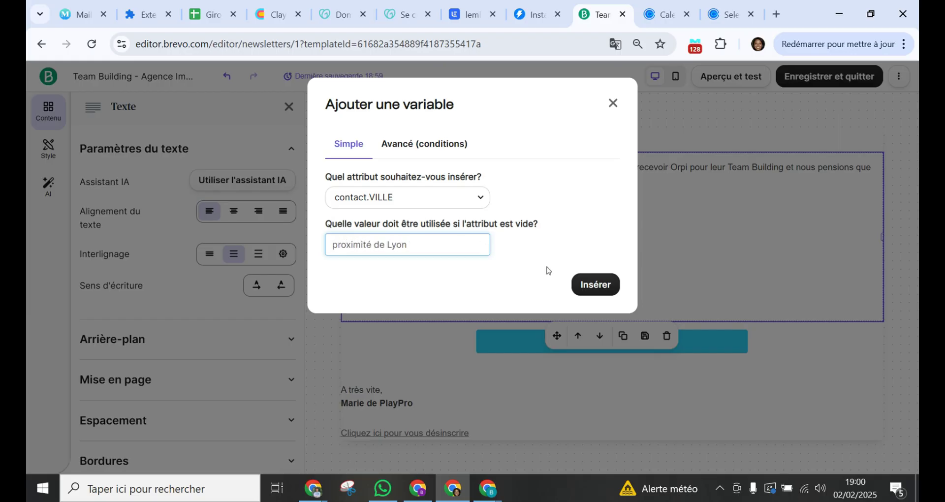
pyautogui.click(610, 291)
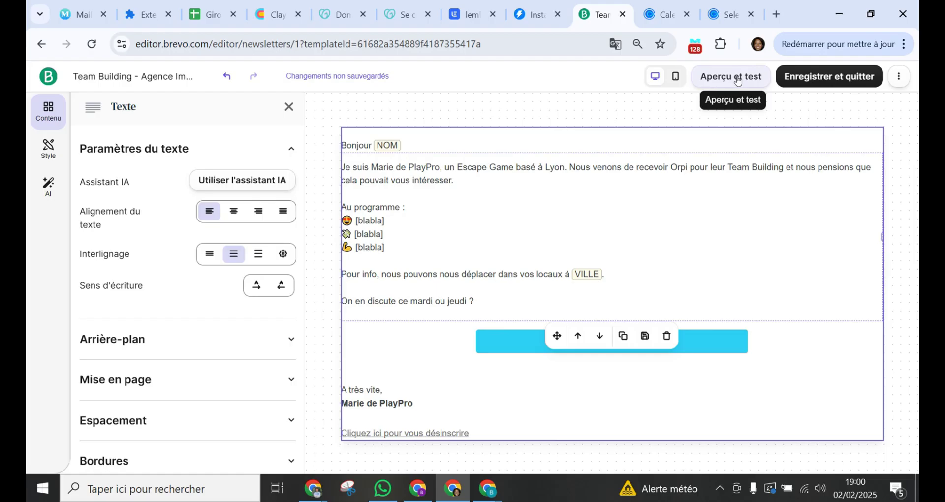
# Open Aperçu et test and unsuccessfully search a contact's e-mail to personalise the preview
pyautogui.click(737, 78)
pyautogui.scroll(-1, 270, 285)
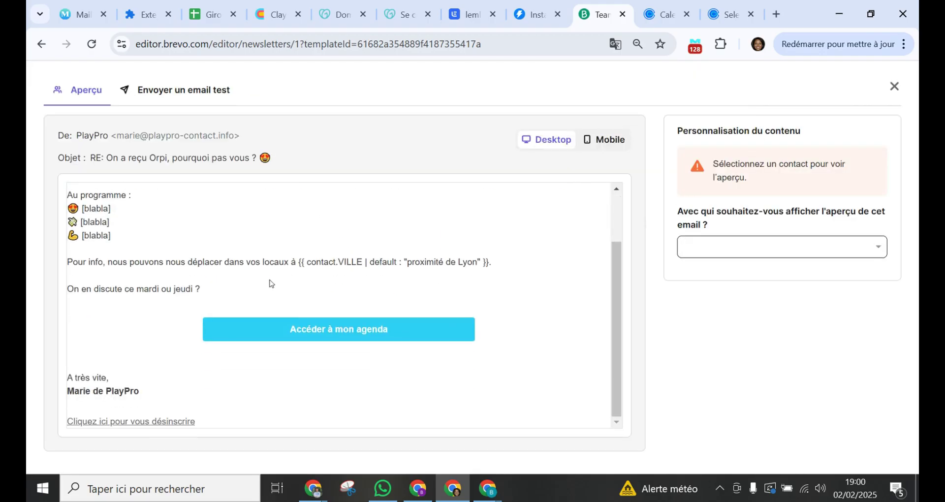
pyautogui.click(698, 248)
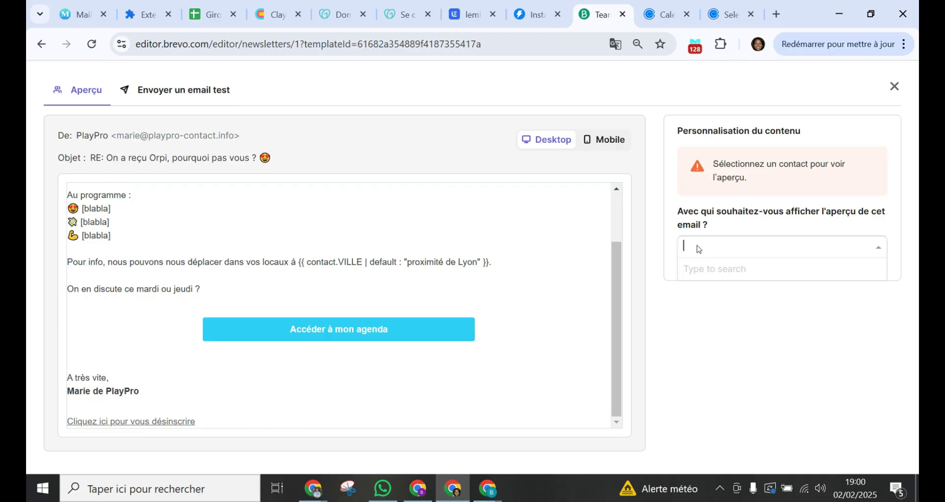
pyautogui.write('m')
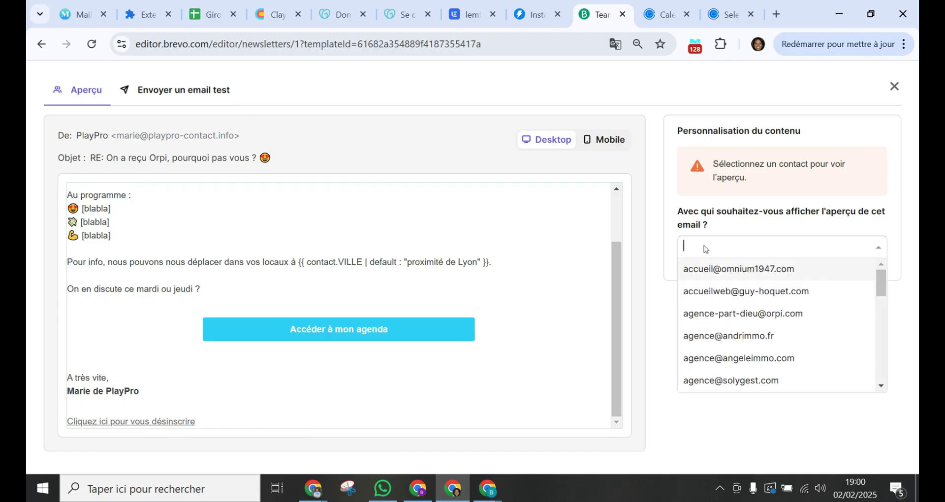
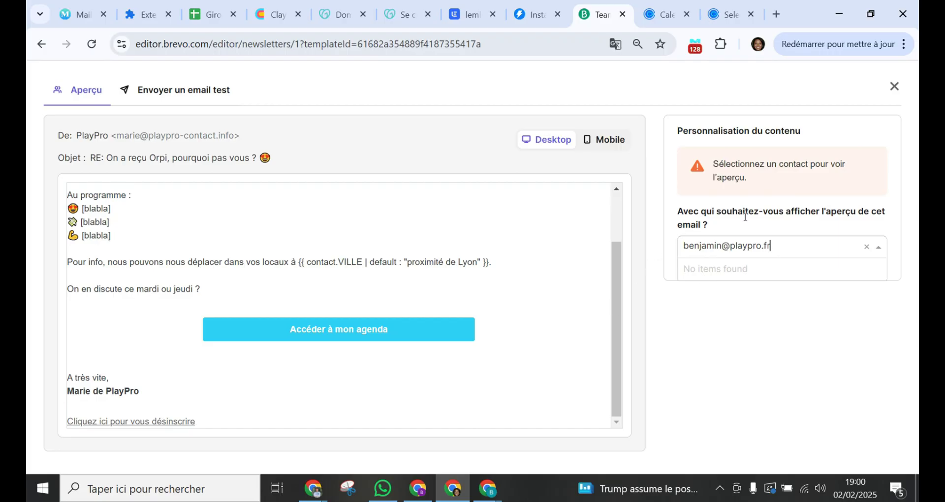
pyautogui.click(802, 283)
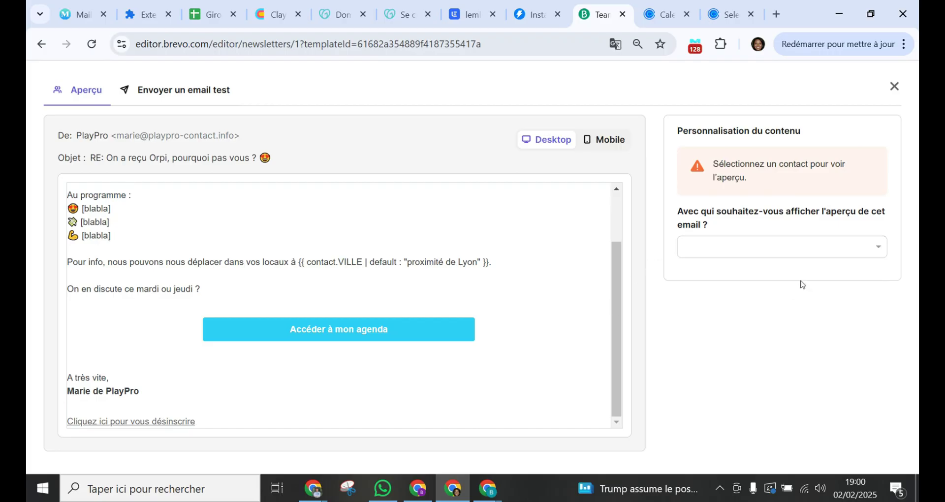
pyautogui.click(774, 250)
pyautogui.click(185, 92)
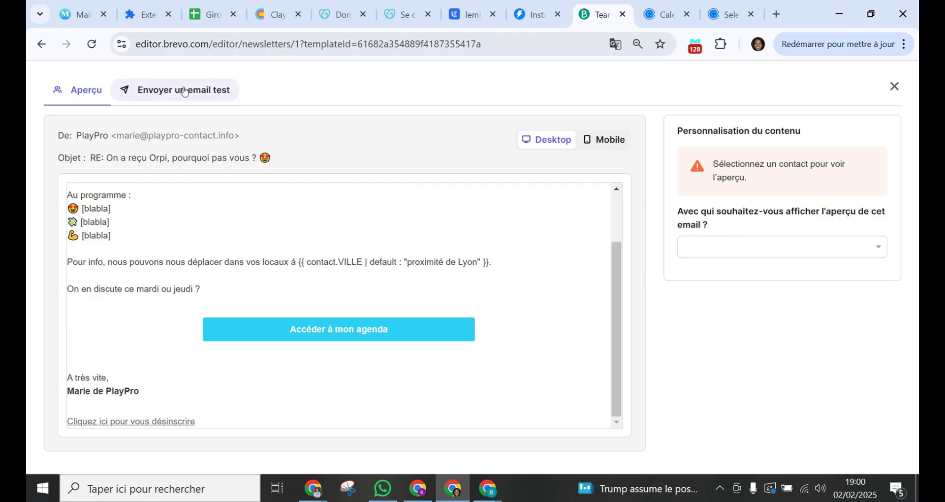
pyautogui.click(185, 91)
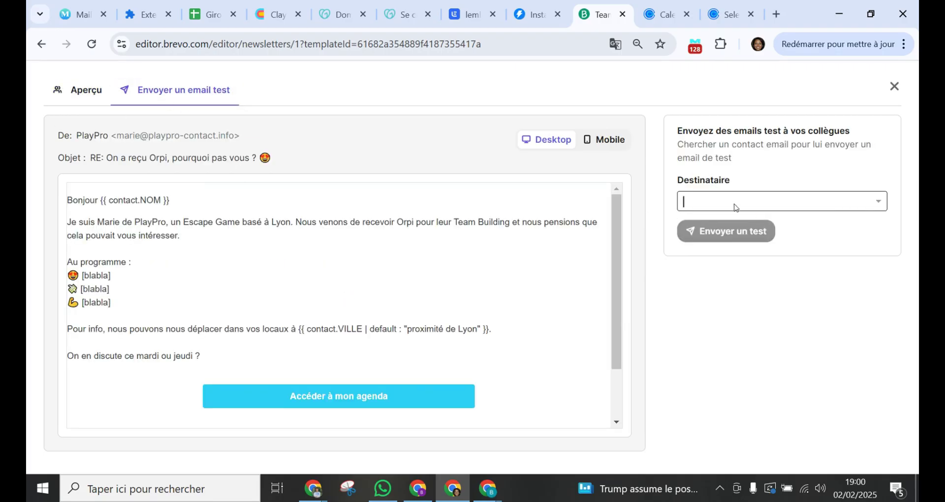
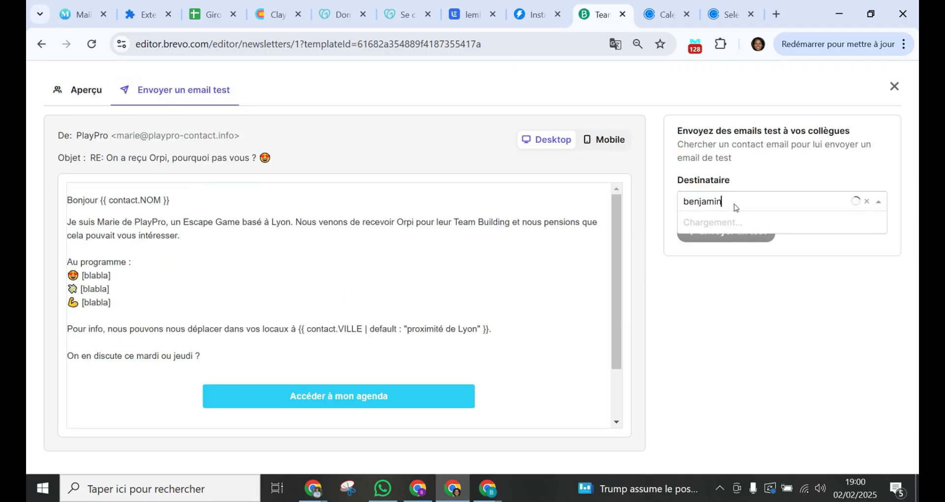
pyautogui.hotkey('ctrl', 'a')
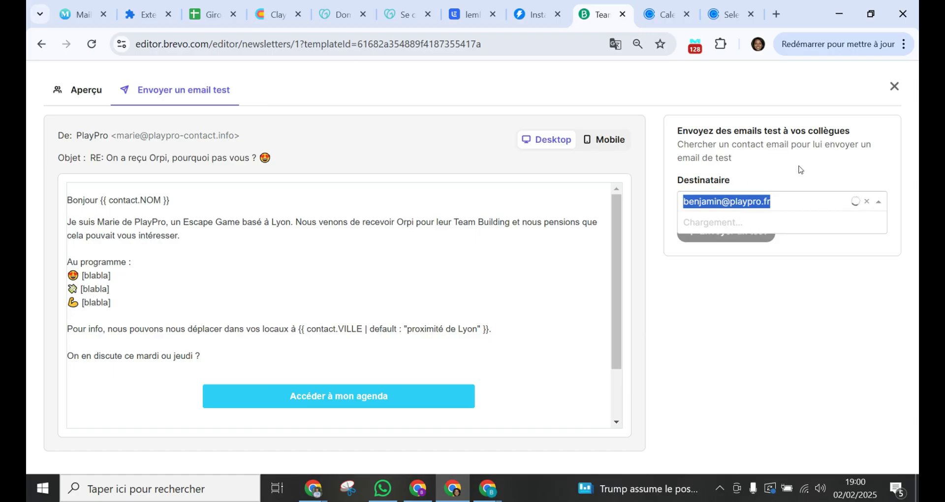
pyautogui.press('BackSpace')
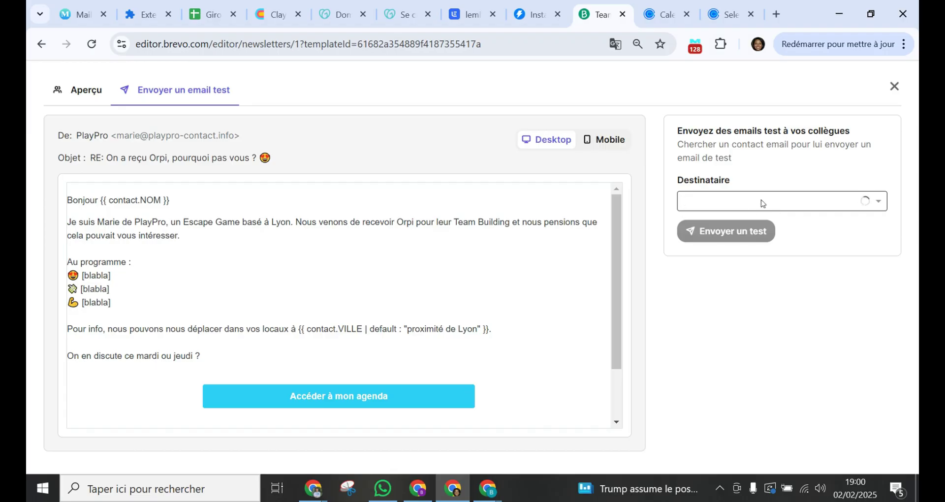
pyautogui.write('marie@')
pyautogui.click(867, 201)
pyautogui.click(47, 86)
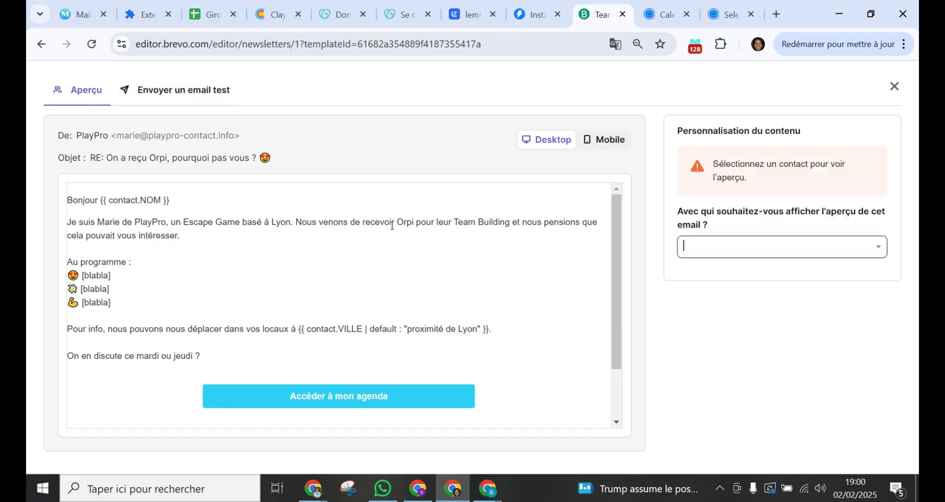
pyautogui.click(179, 96)
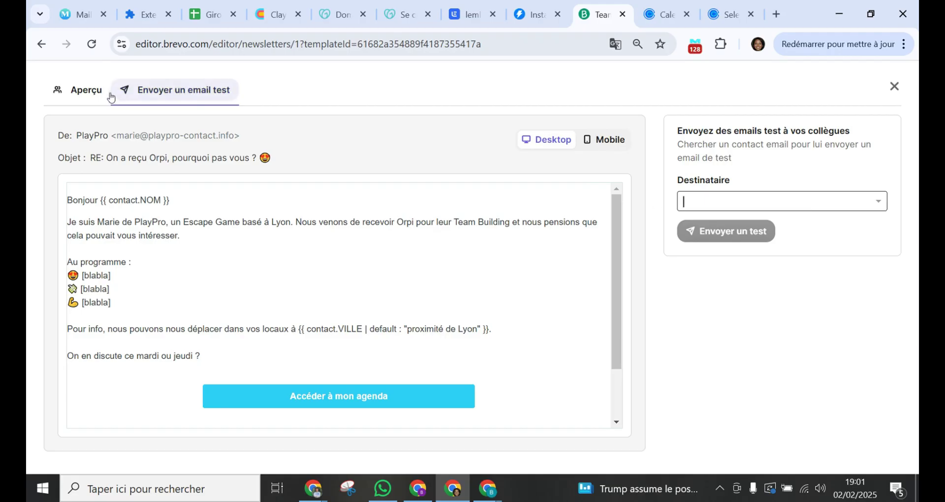
# Preview the email personalised for ANGELE IMMOBILIER and then Les Nouveaux Agents
pyautogui.click(76, 94)
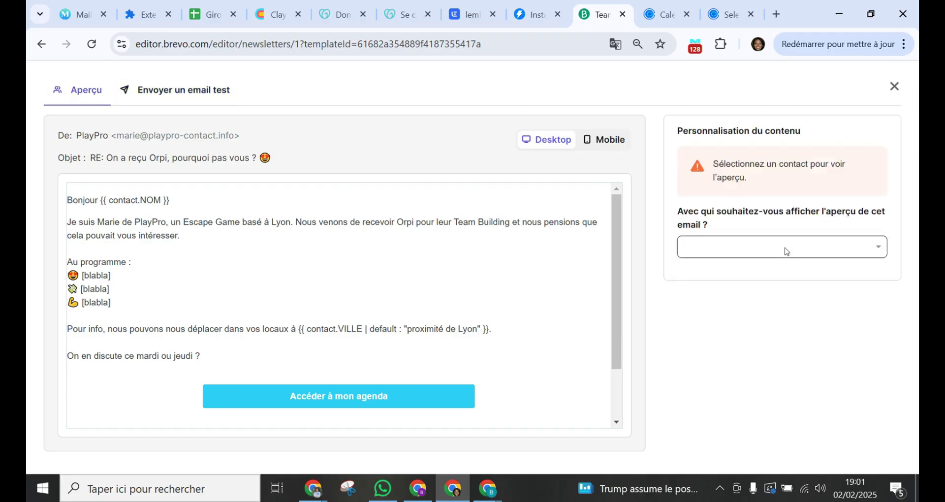
pyautogui.click(879, 248)
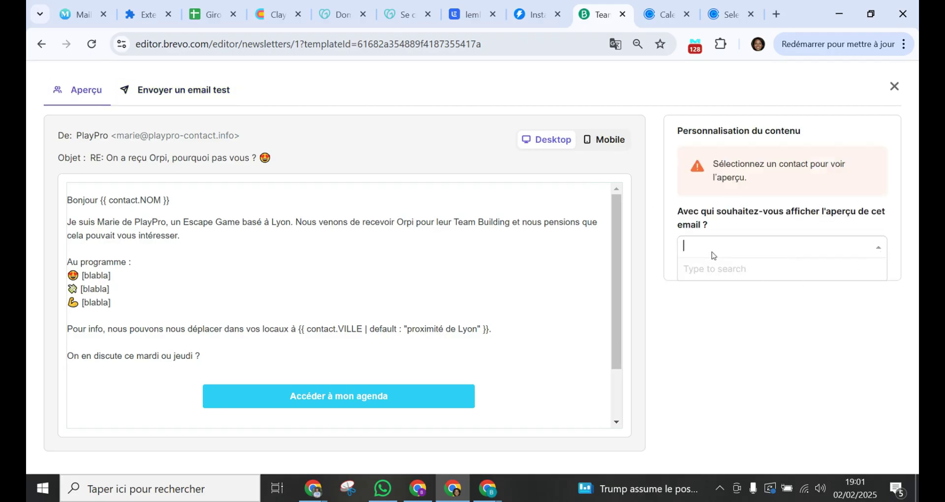
pyautogui.write('agen')
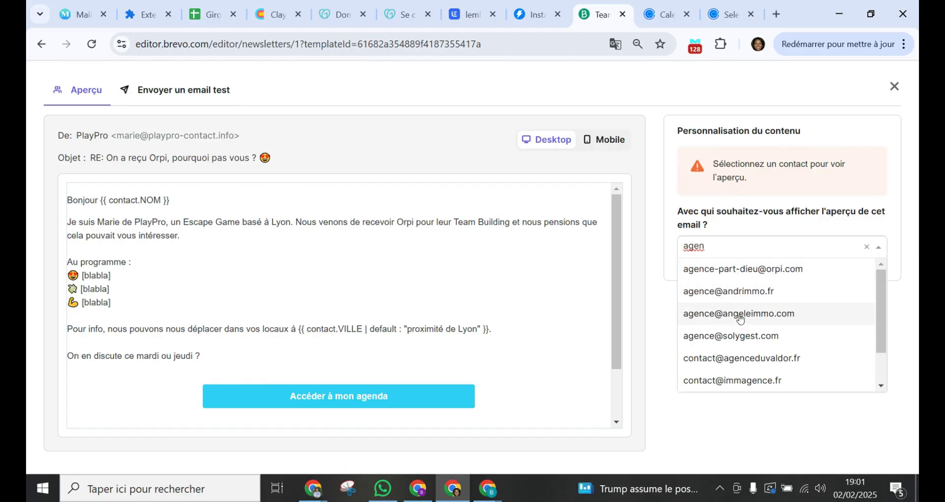
pyautogui.click(739, 315)
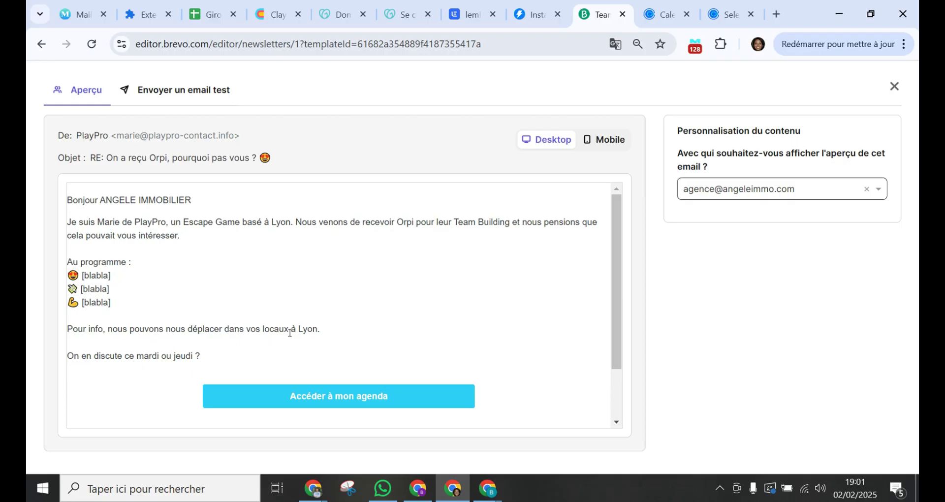
pyautogui.click(734, 191)
pyautogui.scroll(-1, 732, 274)
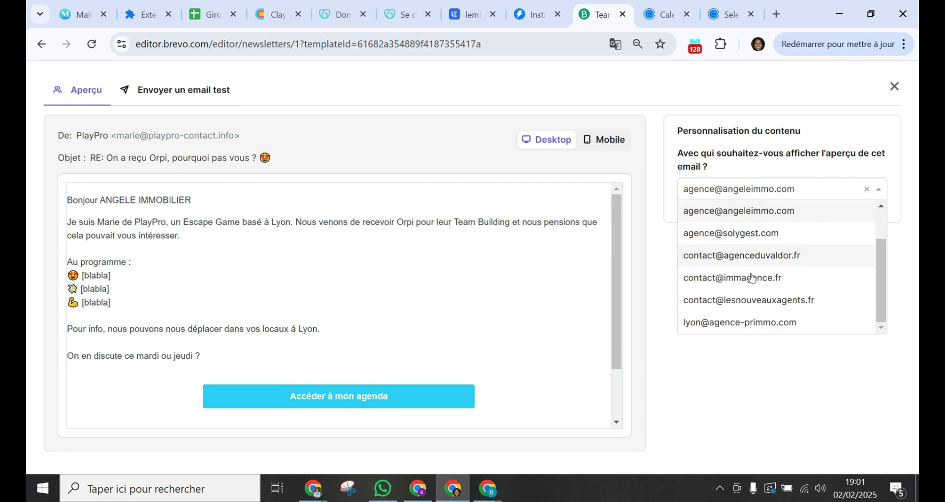
pyautogui.click(757, 302)
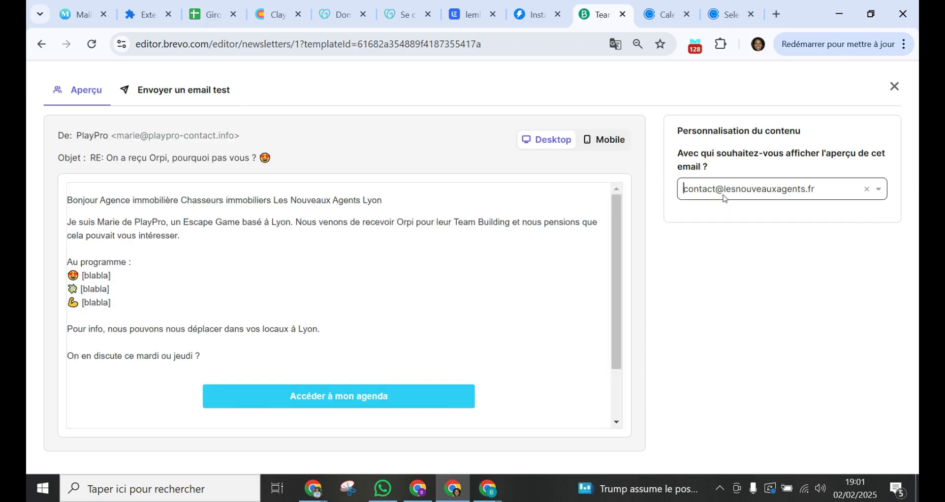
# Preview as Orpi Part Dieu and Solygest, then search a colleague's name as test recipient
pyautogui.click(754, 190)
pyautogui.scroll(1, 753, 221)
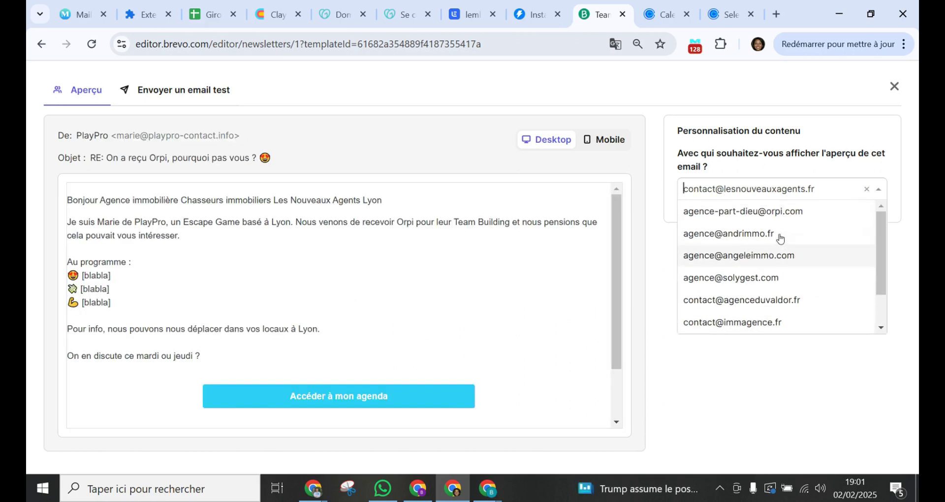
pyautogui.click(753, 211)
pyautogui.click(761, 191)
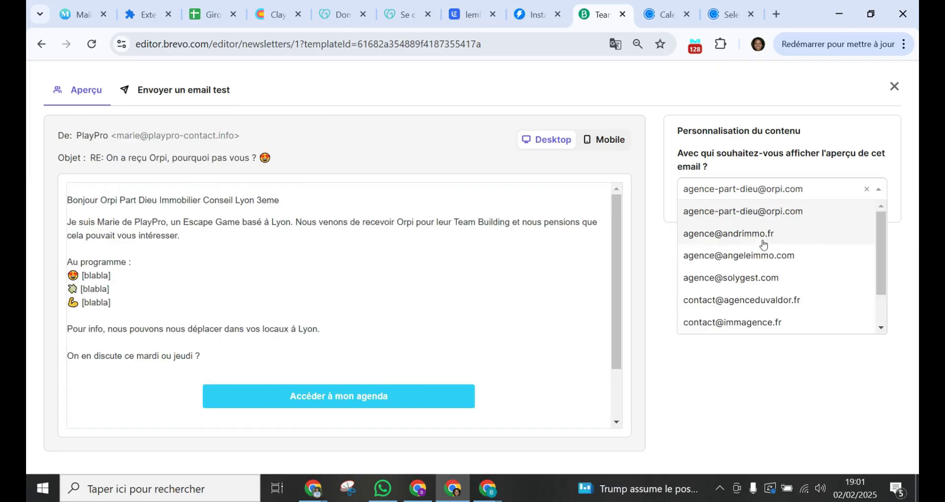
pyautogui.click(756, 276)
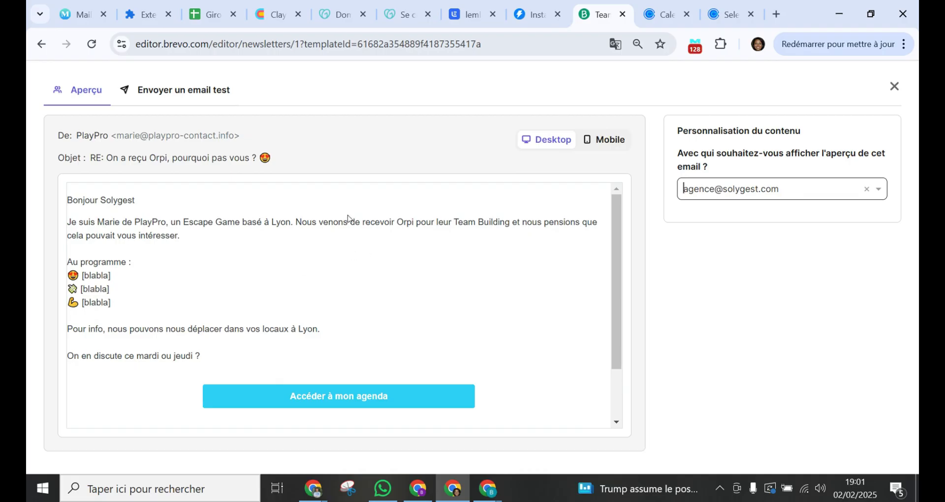
pyautogui.click(153, 96)
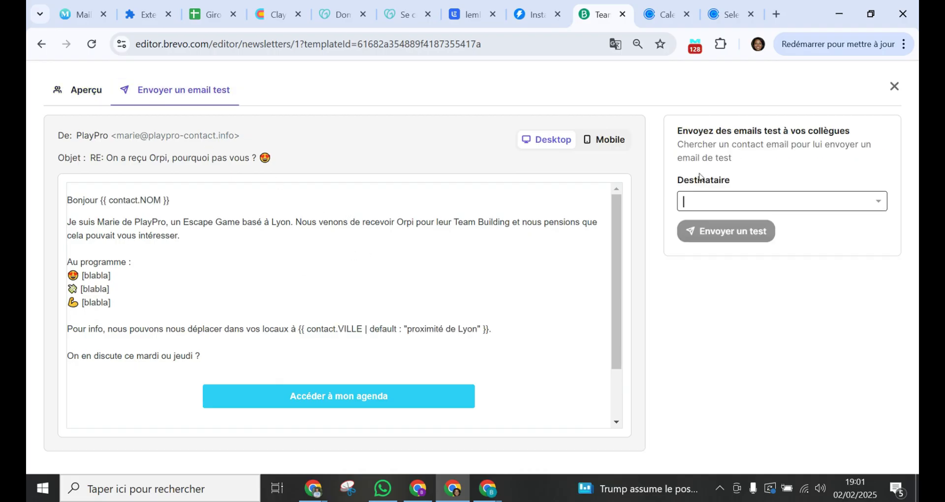
pyautogui.write('benjamin')
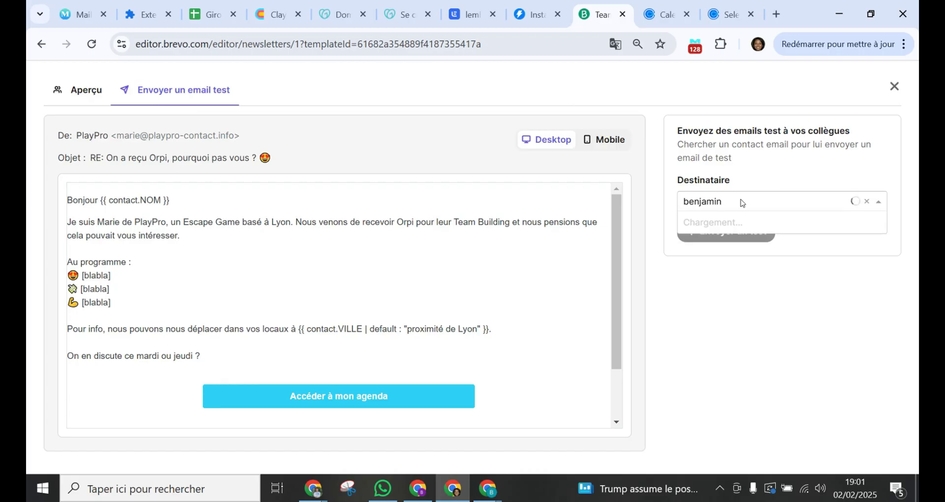
pyautogui.doubleClick(742, 203)
pyautogui.write('marie')
pyautogui.click(869, 202)
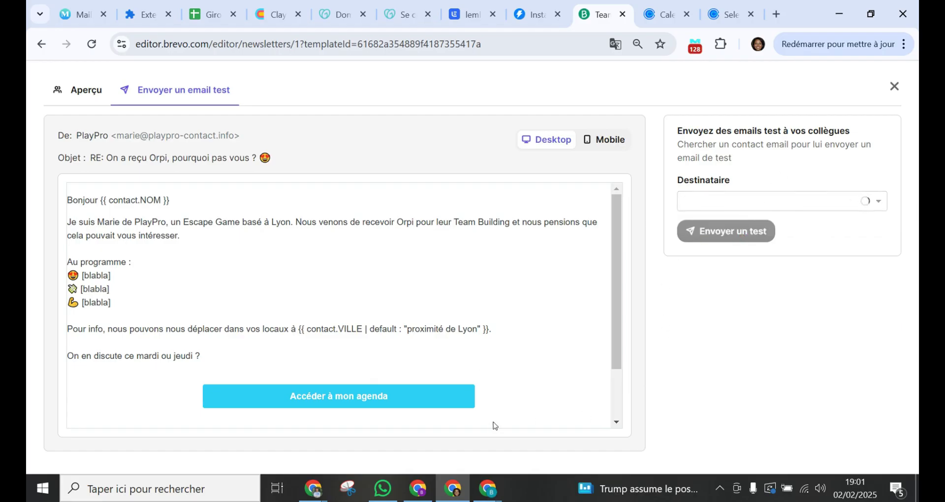
pyautogui.scroll(-2, 493, 393)
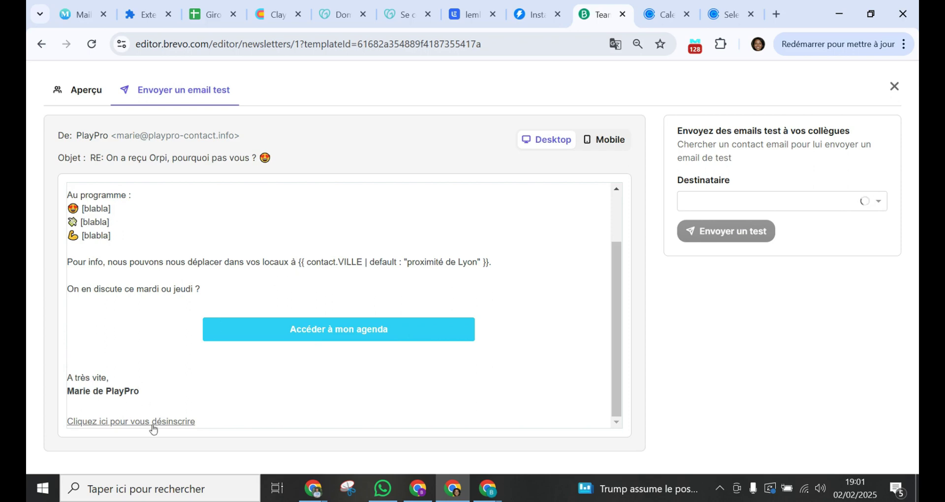
pyautogui.scroll(2, 401, 302)
pyautogui.scroll(-2, 295, 239)
pyautogui.scroll(2, 337, 257)
pyautogui.scroll(-2, 246, 335)
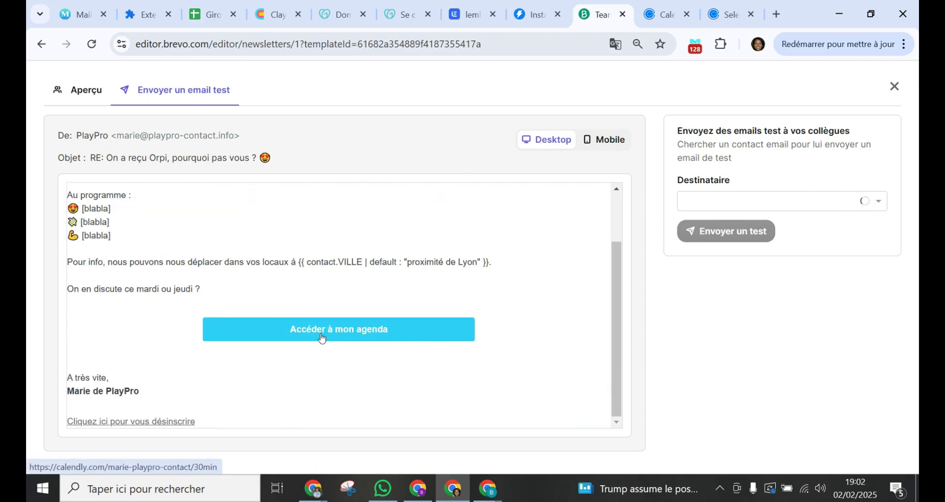
pyautogui.scroll(2, 275, 311)
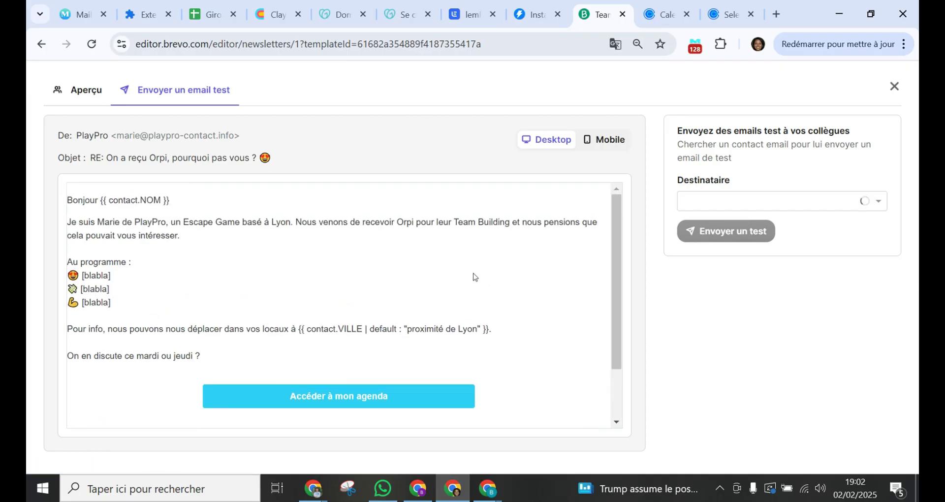
pyautogui.hotkey('alt', 'Tab')
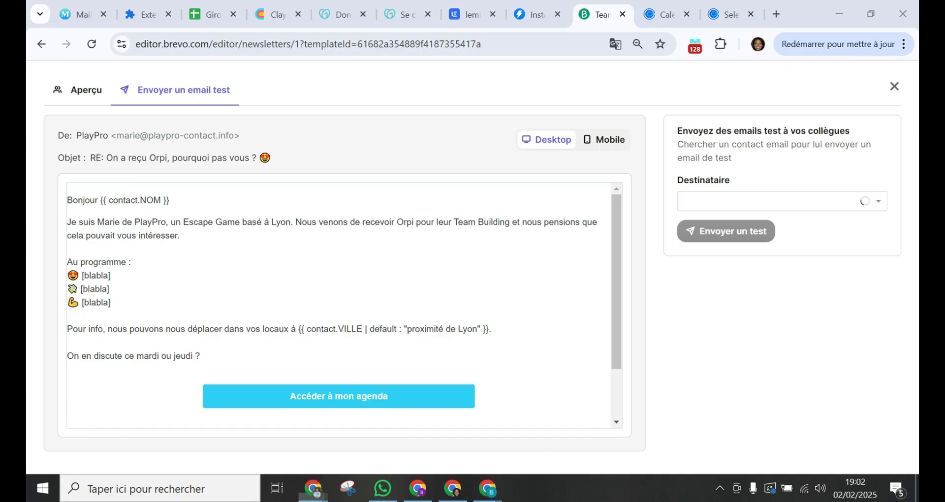
# Load chatgpt.com in a separate, maximised Chrome window
pyautogui.moveTo(679, 22); pyautogui.dragTo(356, 110)
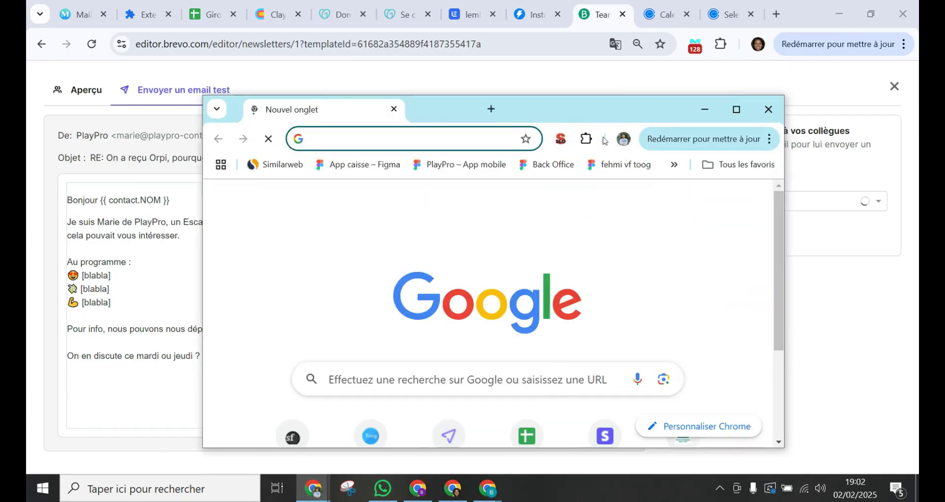
pyautogui.click(736, 109)
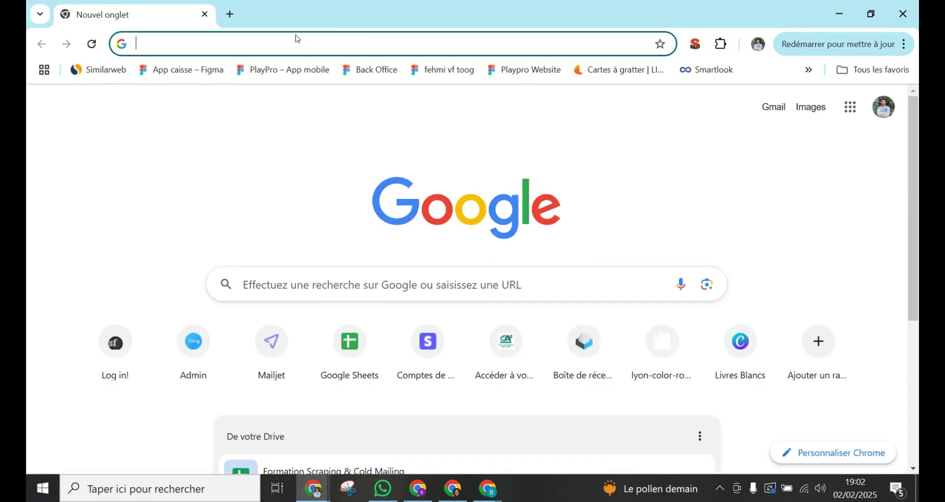
pyautogui.write('chatgpt.com')
pyautogui.press('Return')
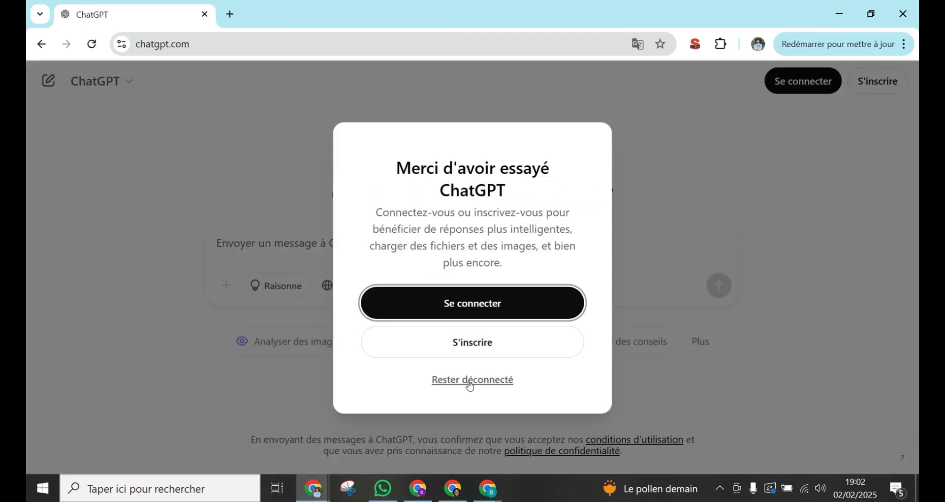
# Stay logged out and begin the brief: Sales/Copywriter role, PlayPro Lyon escape game, regional real-estate agencies campaign
pyautogui.click(470, 381)
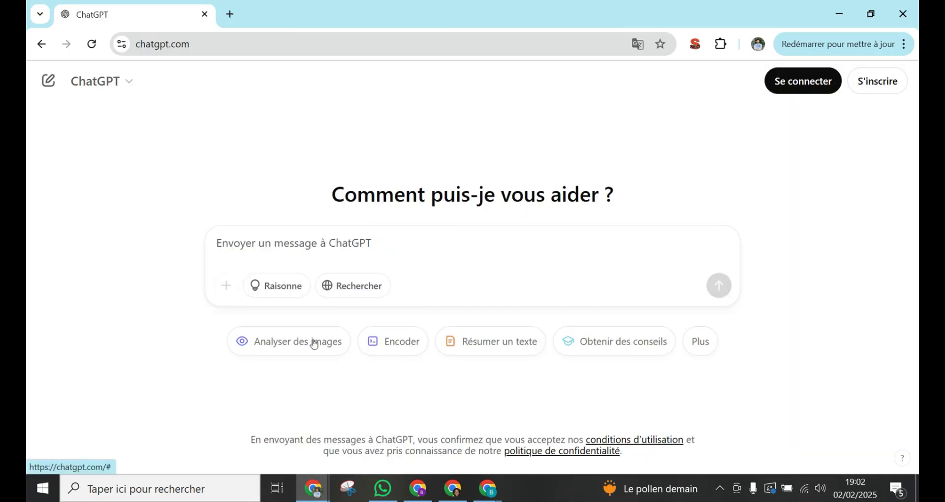
pyautogui.write('En tan')
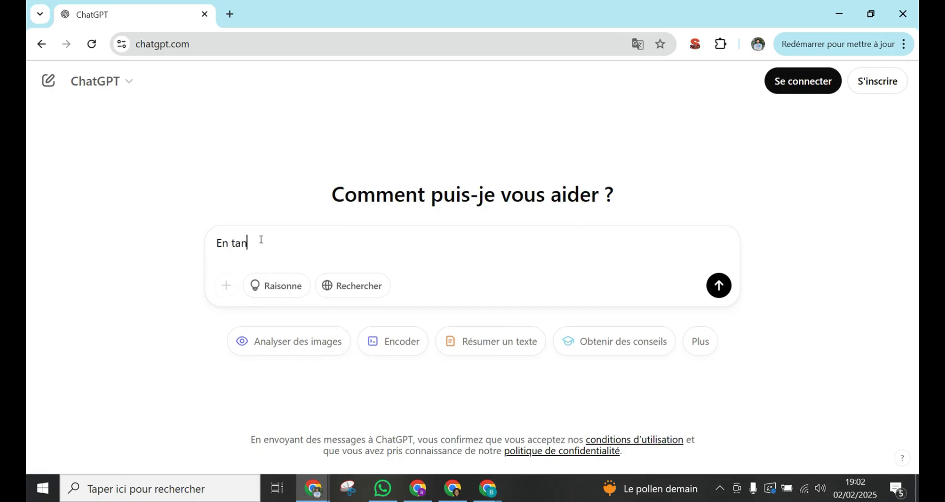
pyautogui.write('t que Sales et Copywriter, ')
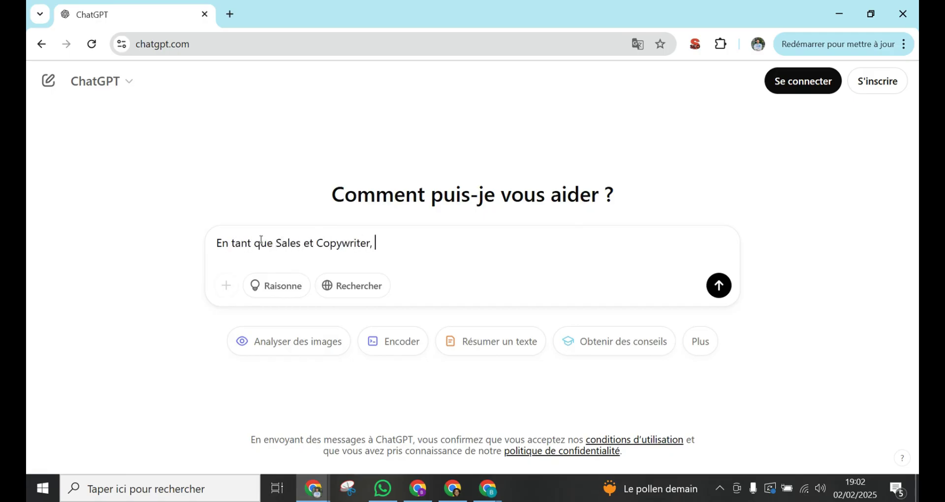
pyautogui.write('je veux que tu me rédiges ')
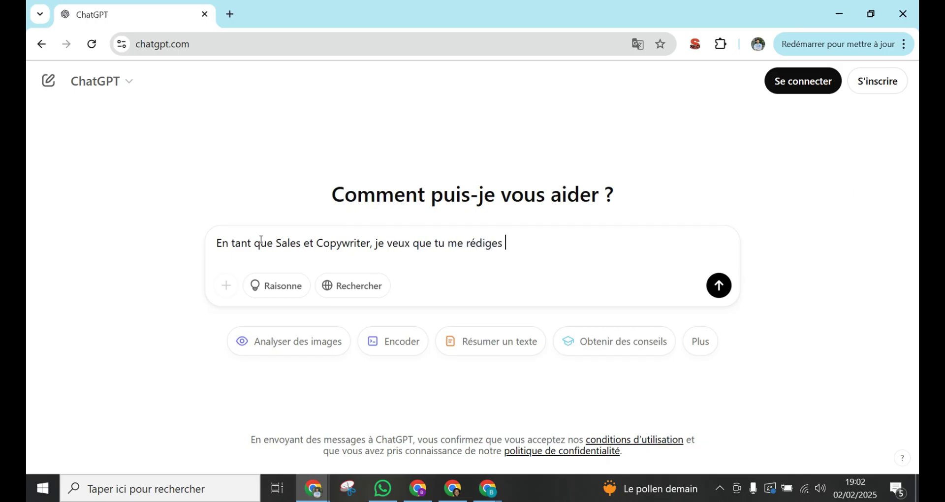
pyautogui.write('un cold mail.')
pyautogui.hotkey('shift', 'Return')
pyautogui.write('Je s')
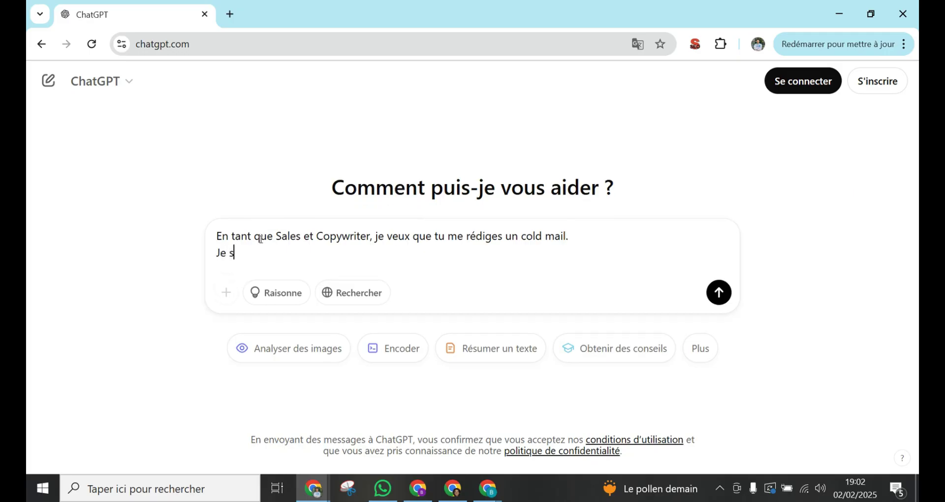
pyautogui.write('uis Marie d')
pyautogui.write('Play')
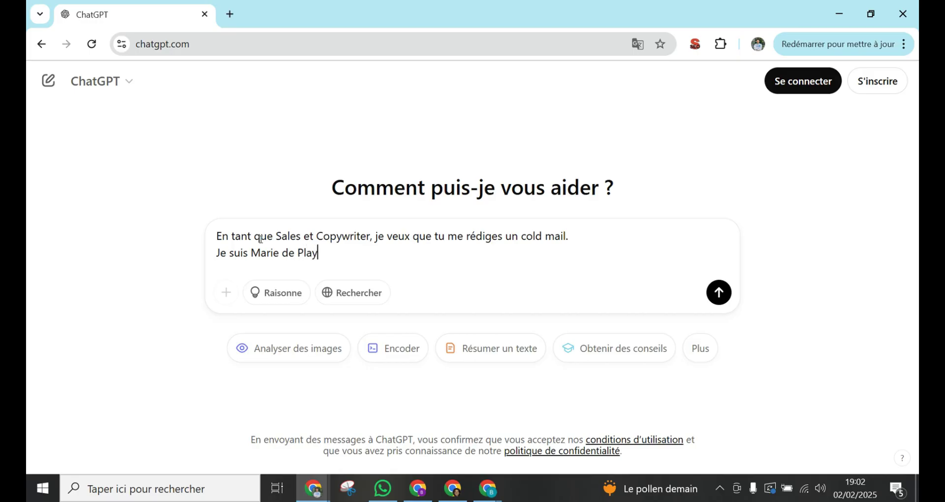
pyautogui.write("Pro. PlayPro c'est un EEsc")
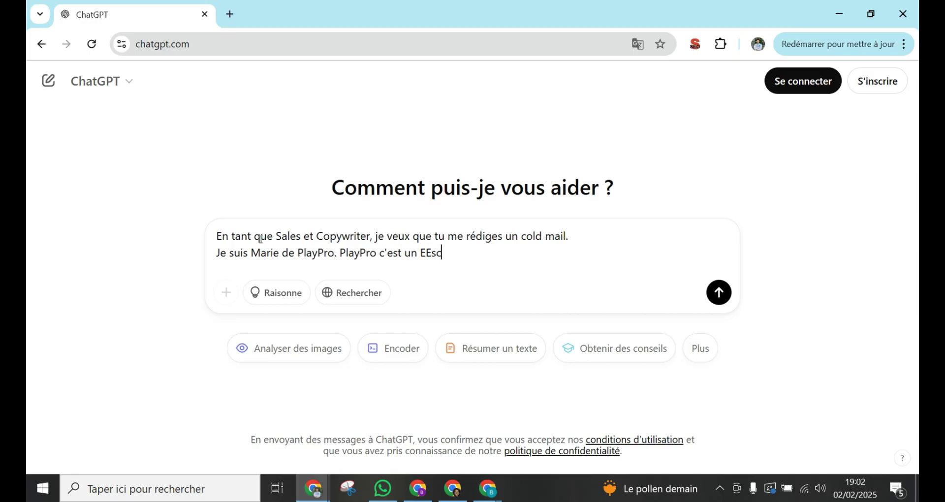
pyautogui.press('BackSpace')
pyautogui.press('BackSpace')
pyautogui.press('BackSpace')
pyautogui.write('scape Game dans Lyon ')
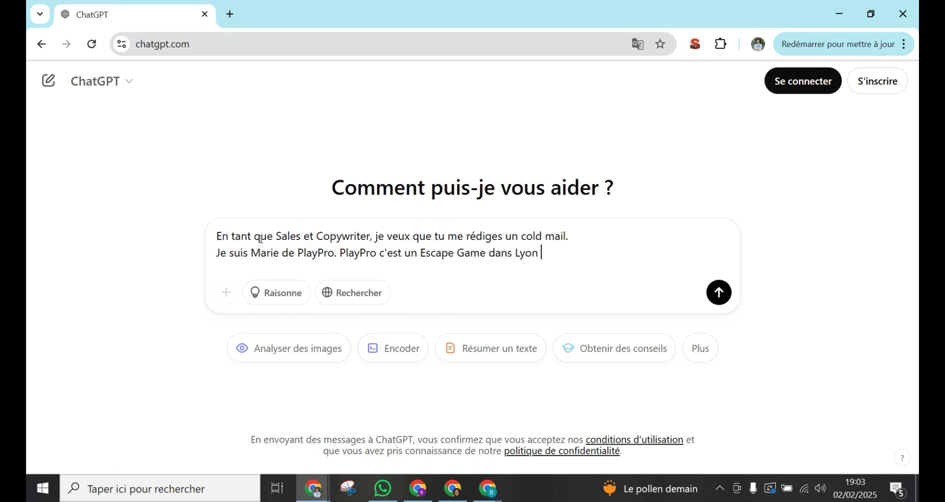
pyautogui.write('et je vais faire une c')
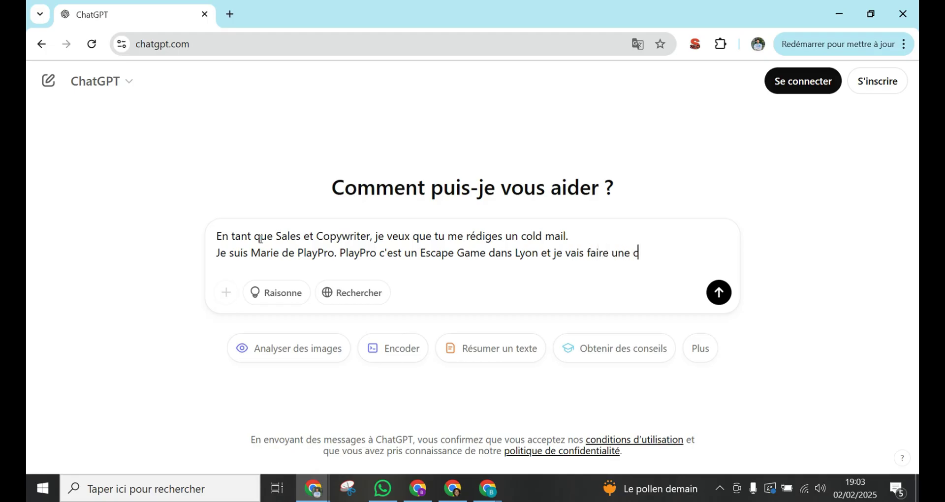
pyautogui.write("ampagne d'emaili")
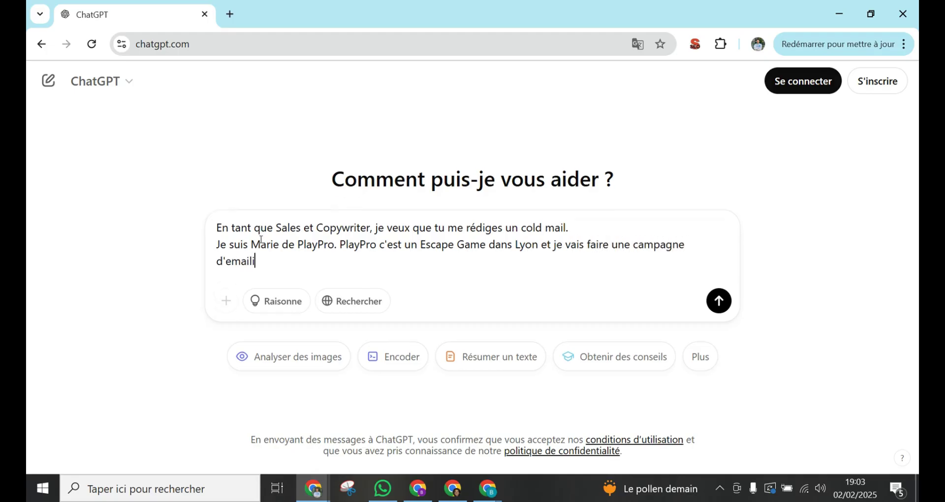
pyautogui.write('ng à toutes les agences ')
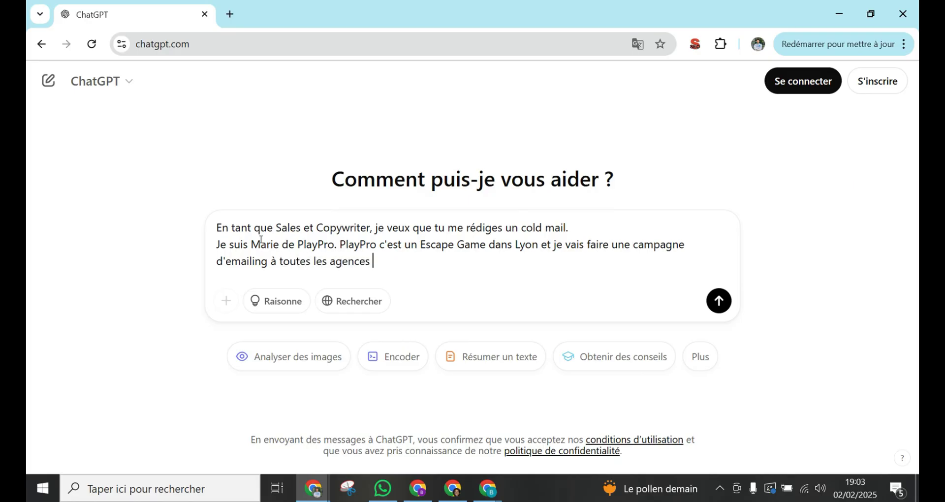
pyautogui.write('immobilères en')
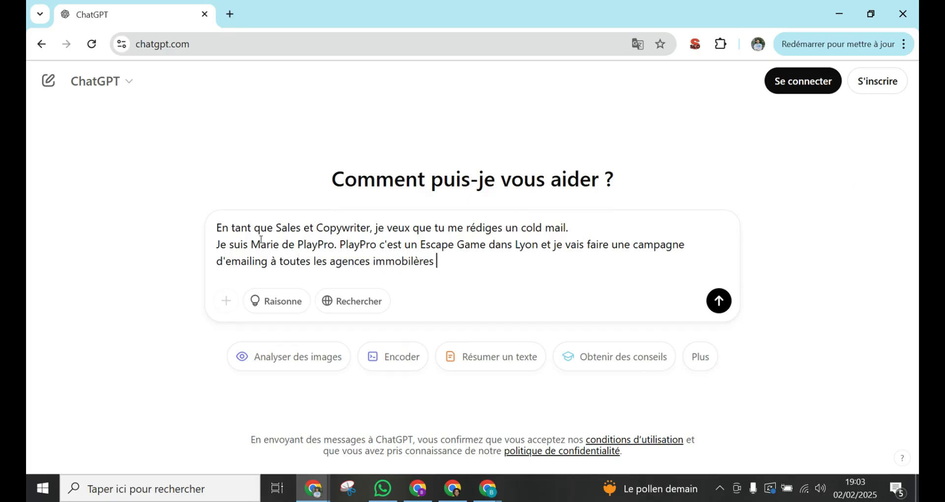
pyautogui.press('BackSpace')
pyautogui.press('BackSpace')
pyautogui.press('BackSpace')
pyautogui.press('BackSpace')
pyautogui.press('BackSpace')
pyautogui.press('BackSpace')
pyautogui.press('BackSpace')
pyautogui.write('ières de la région.')
# Add the variables (Nom de l'entreprise, Ville, Email) and the on-site or in-venue activity description
pyautogui.hotkey('shift', 'Return')
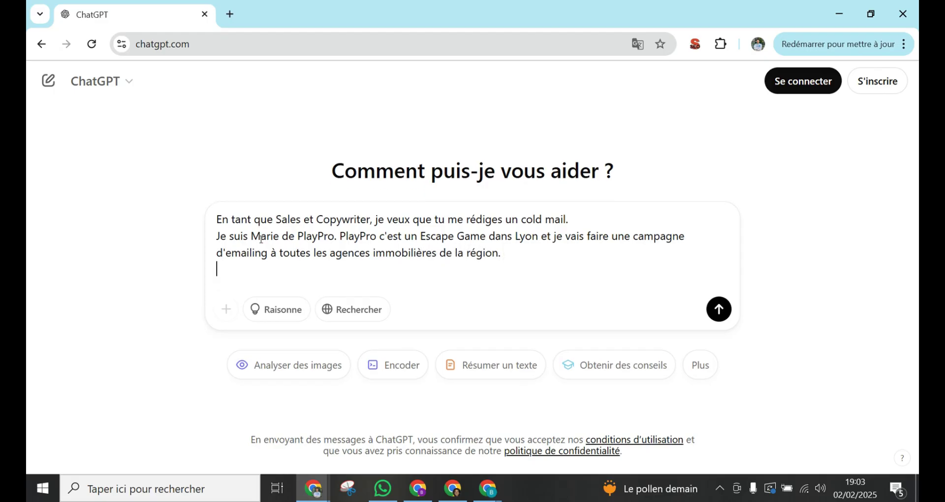
pyautogui.write("Variables que j'ai")
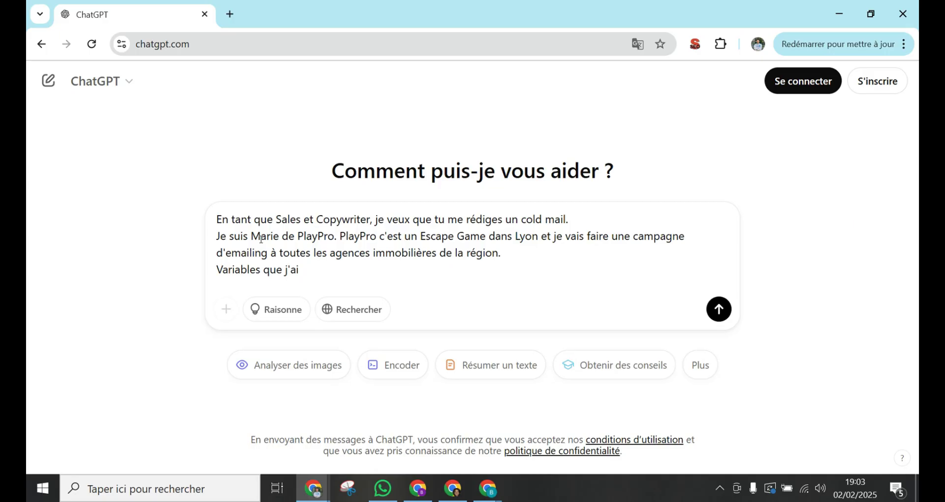
pyautogui.write(" : Nom de l'entreprise, V")
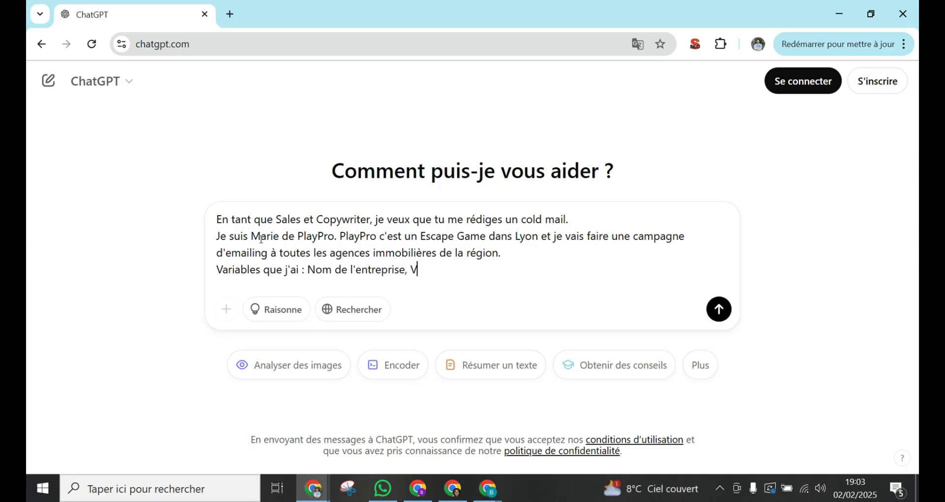
pyautogui.write('ille, Email.')
pyautogui.hotkey('shift', 'Return')
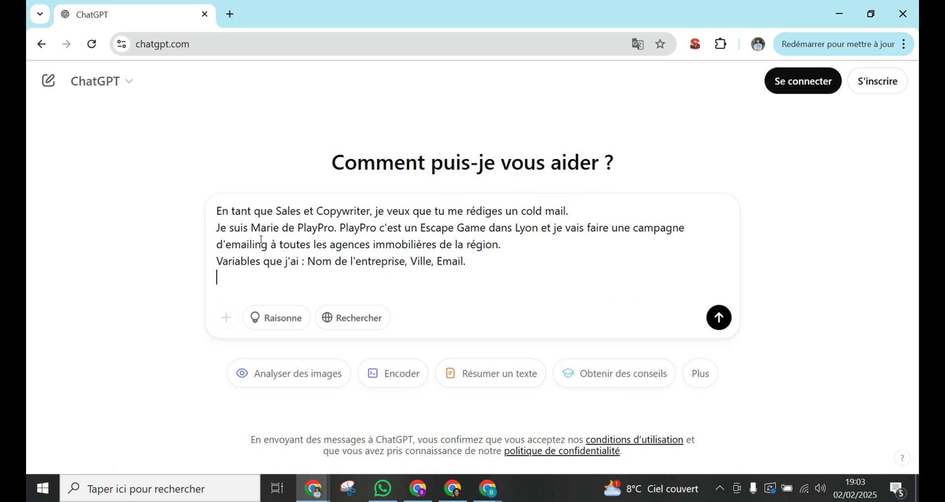
pyautogui.write('Je')
pyautogui.press('BackSpace')
pyautogui.press('BackSpace')
pyautogui.press('BackSpace')
pyautogui.write('Mon activité se fait da')
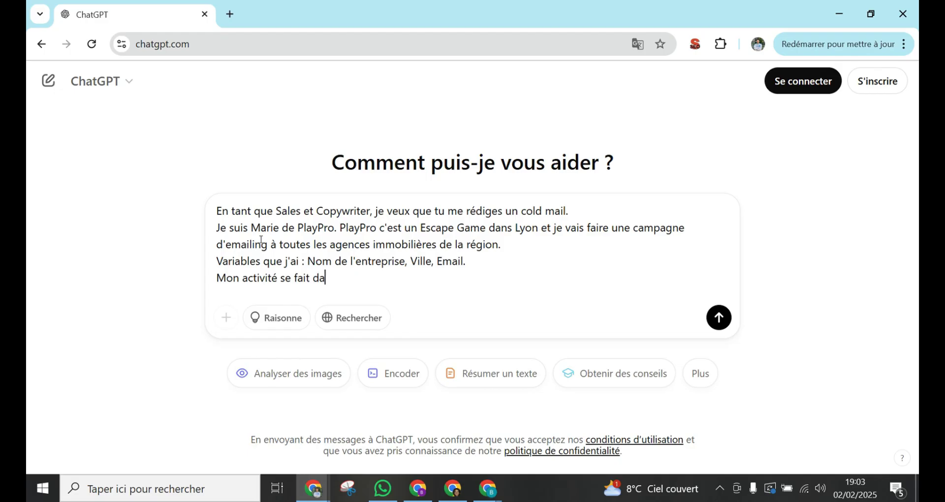
pyautogui.write('ns notre escape')
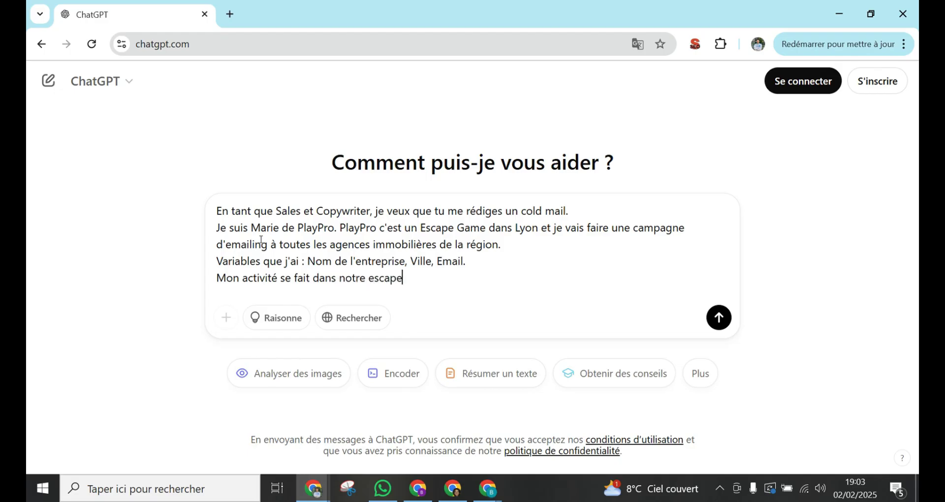
pyautogui.write(" ou sur site de l'entreprise.")
# Add the Orpi Lyon social proof and a short, contact-seeking email goal, then send the prompt
pyautogui.hotkey('shift', 'Return')
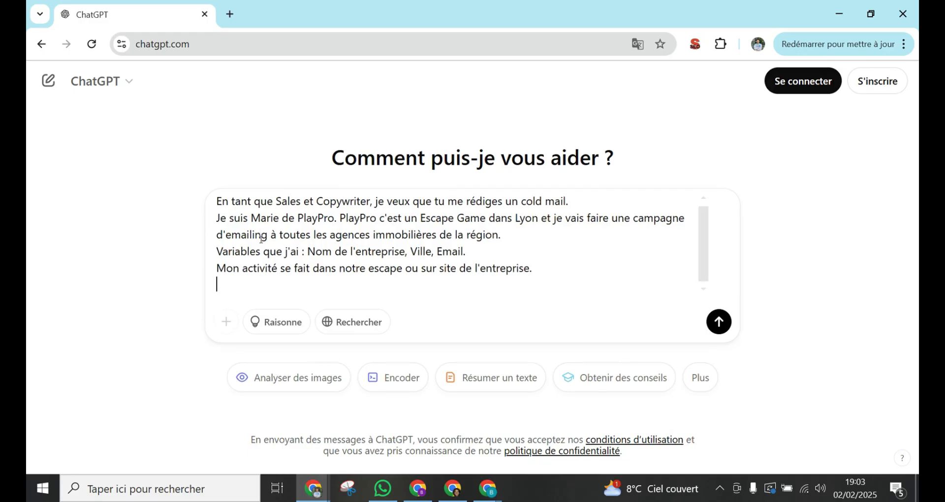
pyautogui.write('Preuve sociale : ')
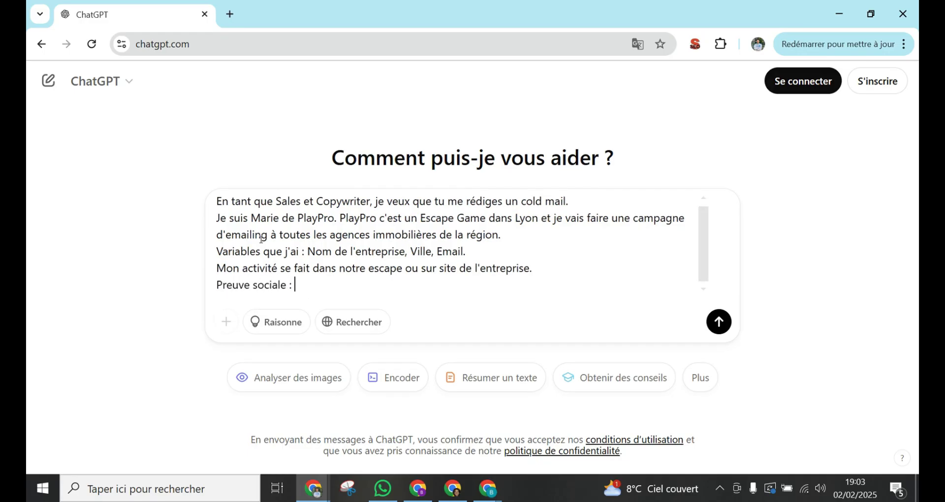
pyautogui.write("nous avons reçu l'équipe")
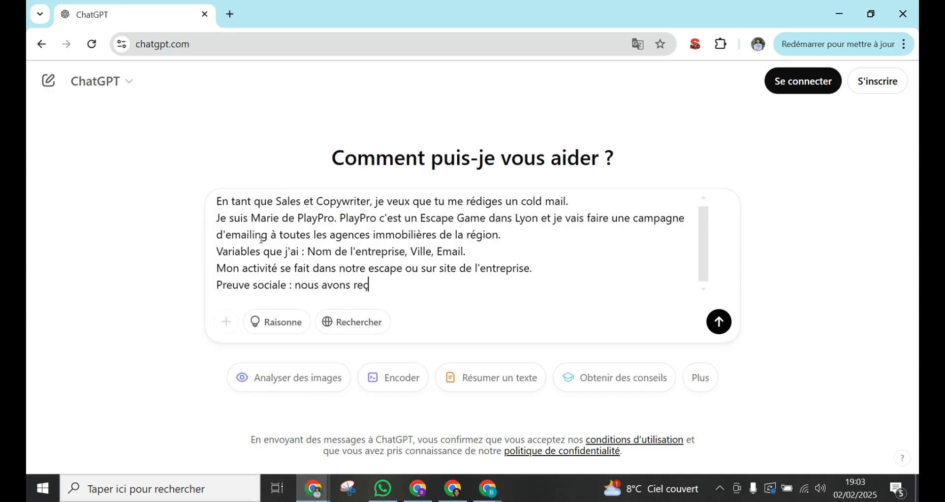
pyautogui.write(" d'O")
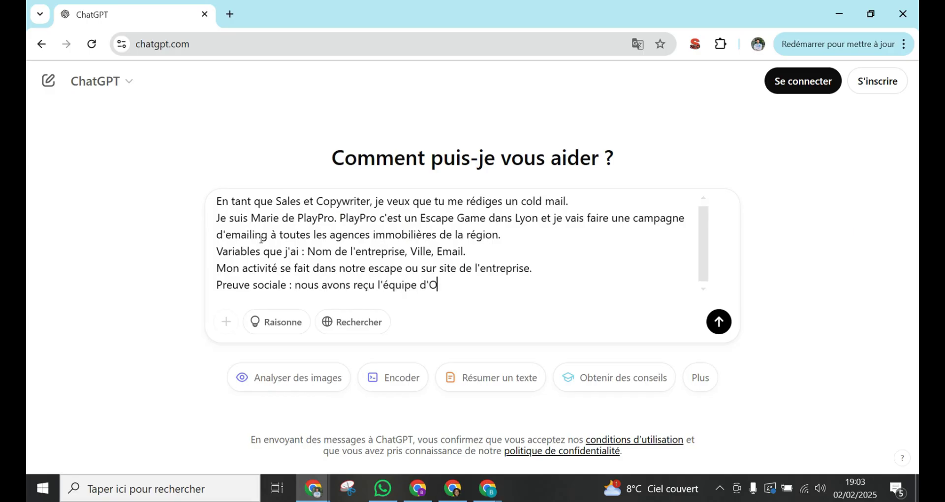
pyautogui.write('rpi (agence immo) ')
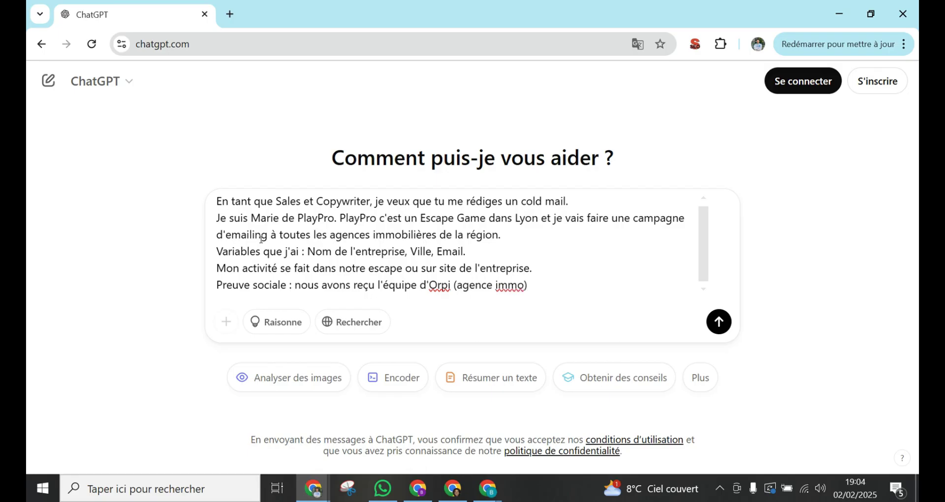
pyautogui.write('Lyon')
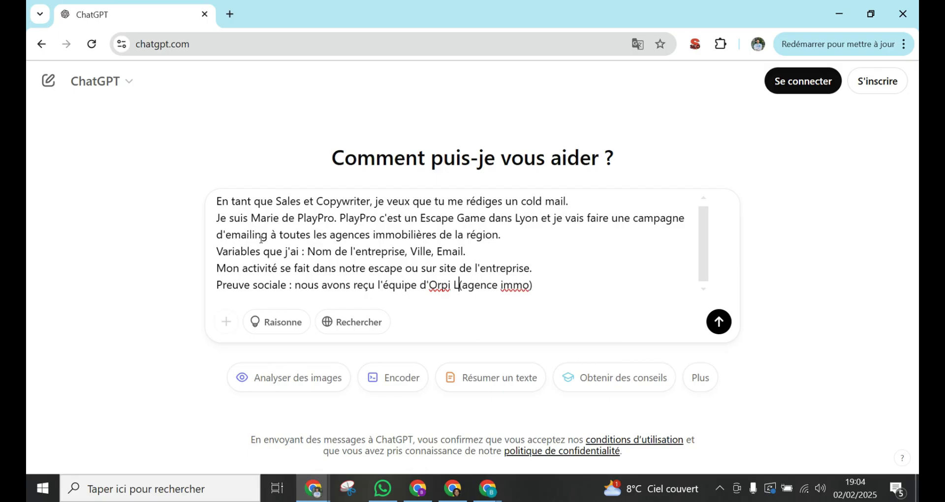
pyautogui.press('End')
pyautogui.press('Left')
pyautogui.press('End')
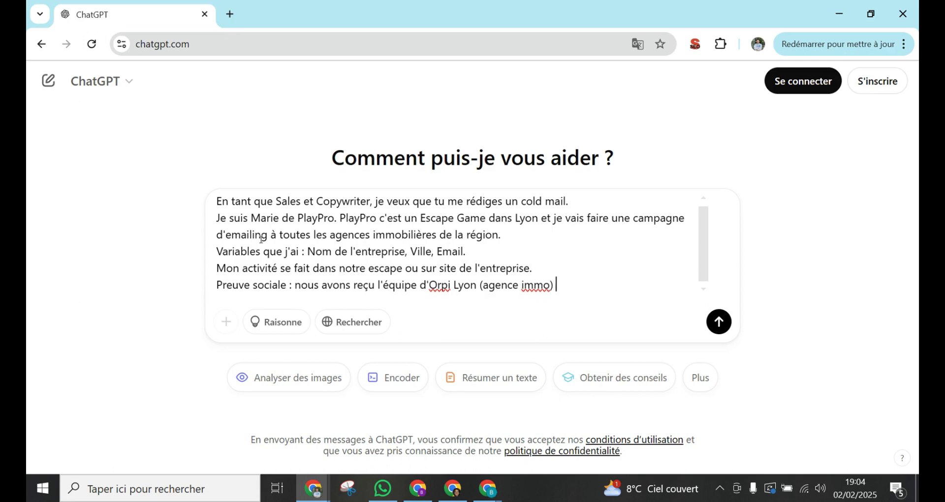
pyautogui.write('la semaine de')
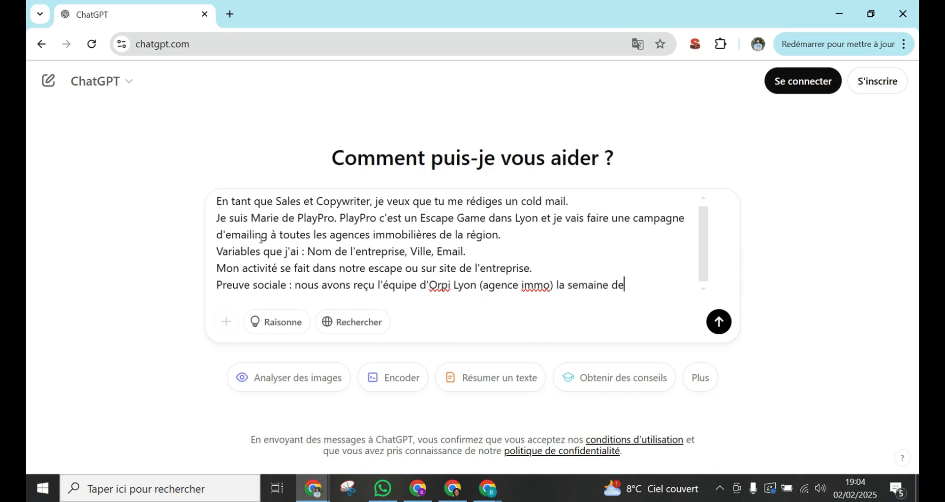
pyautogui.write('rnière.')
pyautogui.hotkey('shift', 'Return')
pyautogui.hotkey('shift', 'Return')
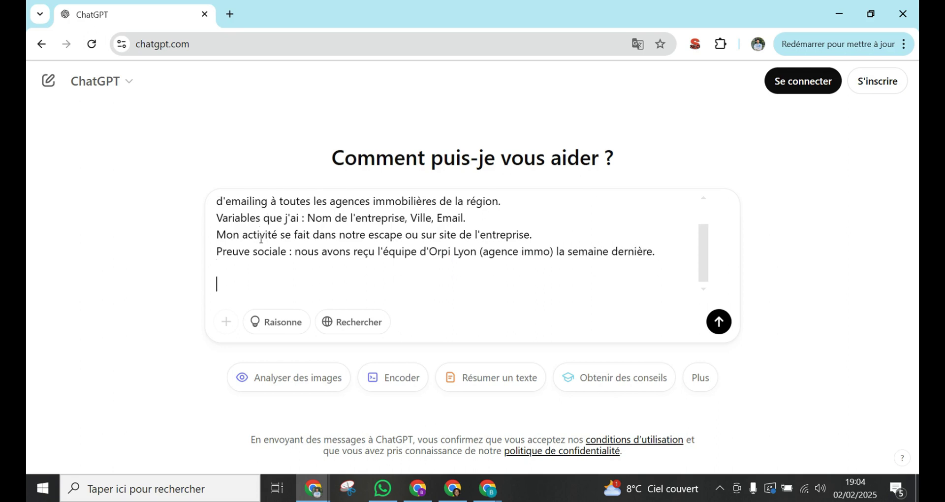
pyautogui.write("Je veux que l'email soi")
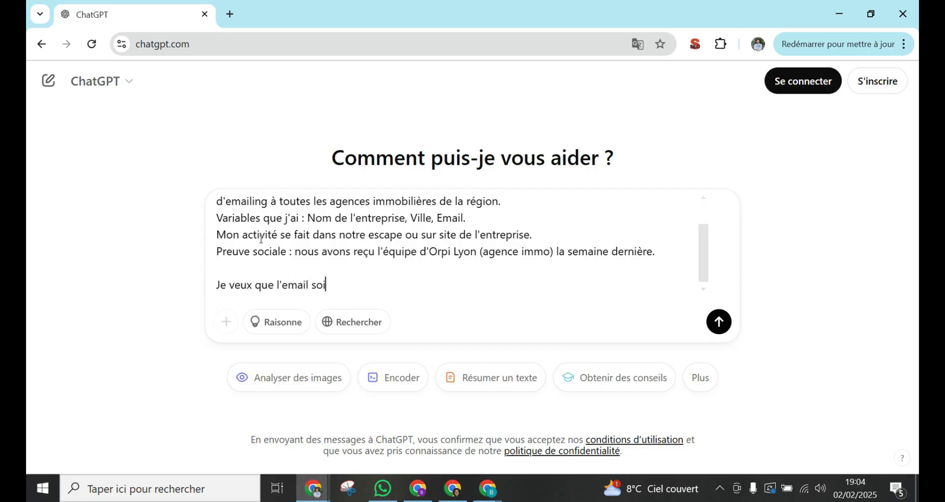
pyautogui.write('t court et')
pyautogui.press('BackSpace')
pyautogui.write("t permette d'entr")
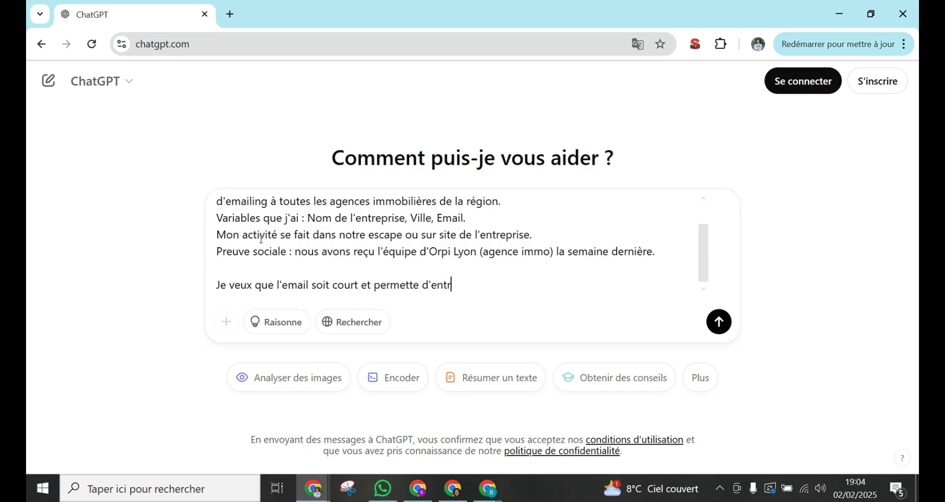
pyautogui.write('er en contact a')
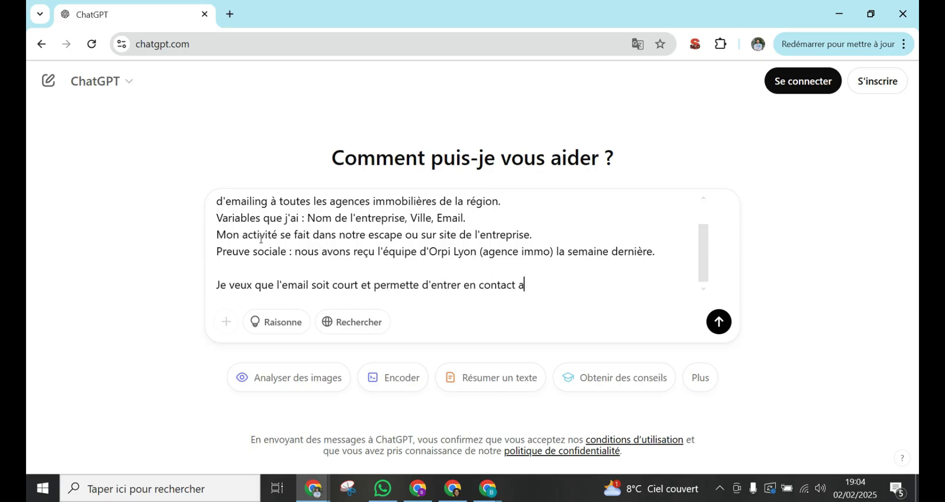
pyautogui.write("vec l'entreprise.")
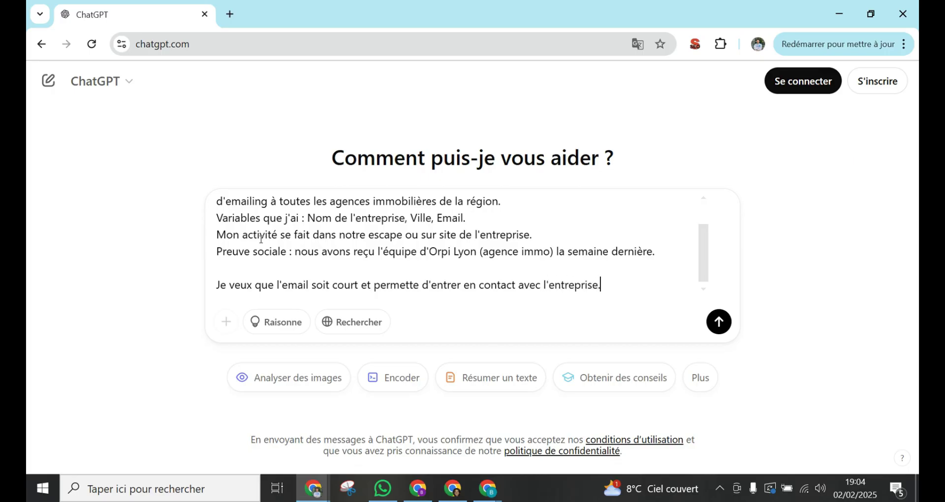
pyautogui.press('Return')
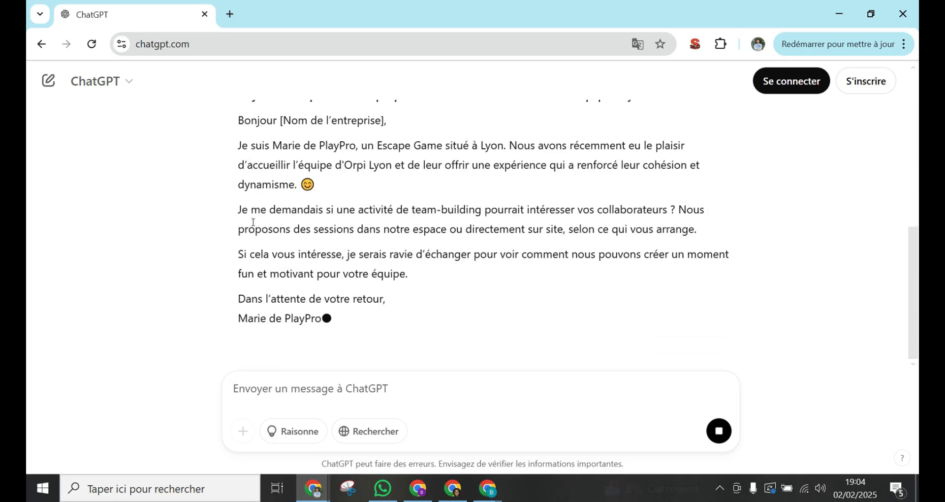
# Scroll through ChatGPT's finished cold email to its sign-off and closing note on the Orpi Lyon proof
pyautogui.scroll(2, 464, 228)
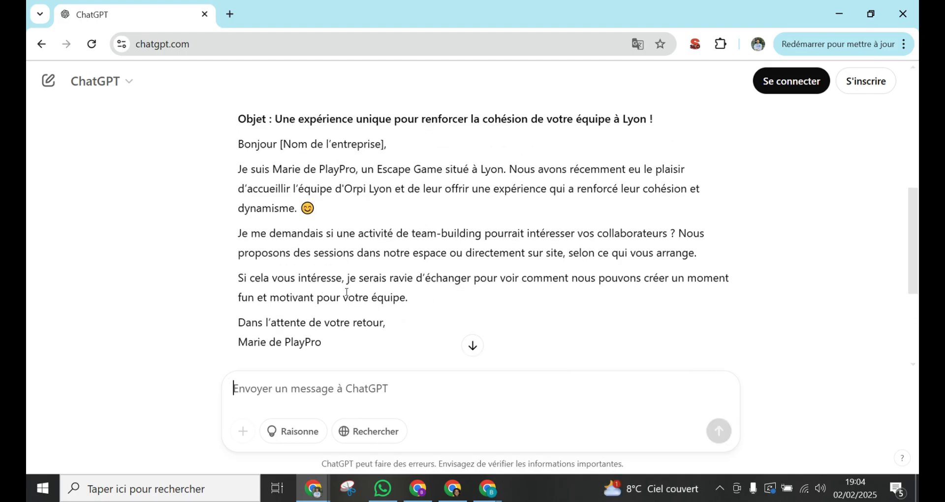
pyautogui.scroll(-2, 346, 293)
pyautogui.scroll(2, 347, 292)
pyautogui.scroll(-2, 332, 295)
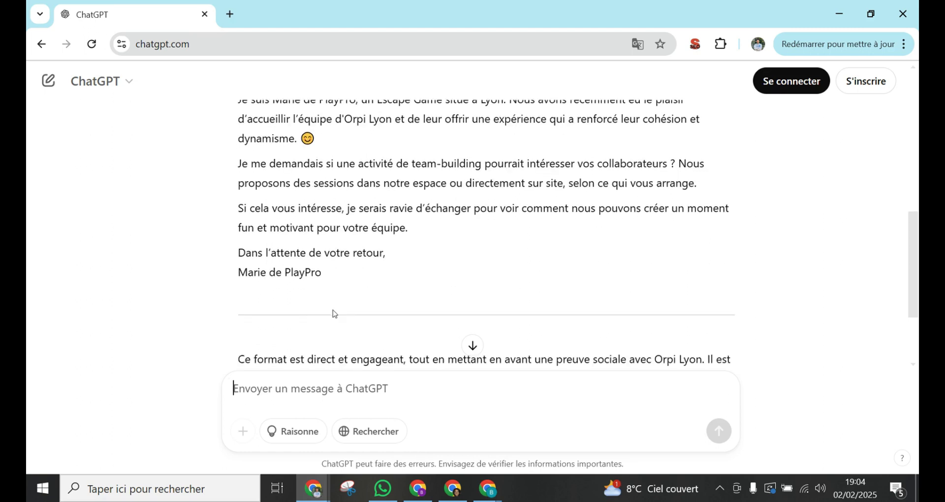
pyautogui.scroll(-2, 335, 310)
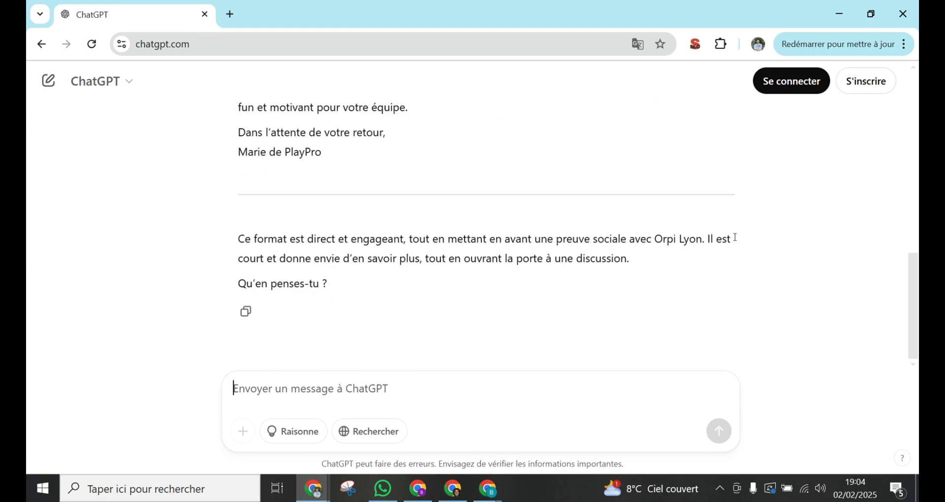